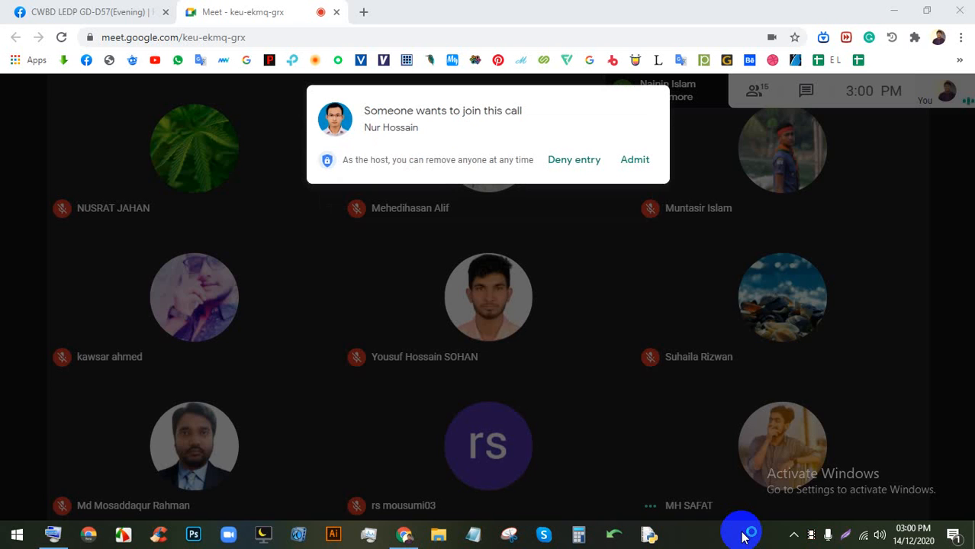
Admit the three waiting students into the class call and bring up the Present now options.
click(638, 160)
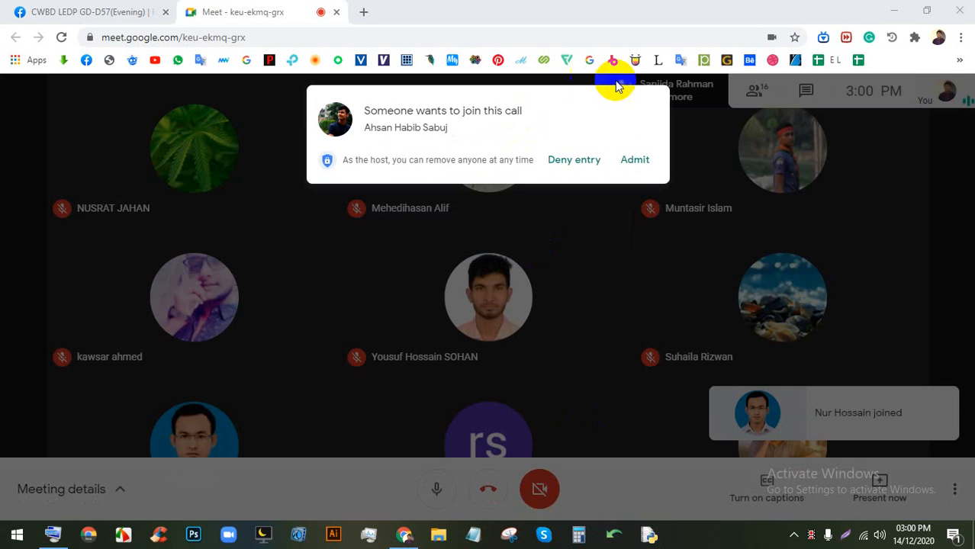
click(637, 160)
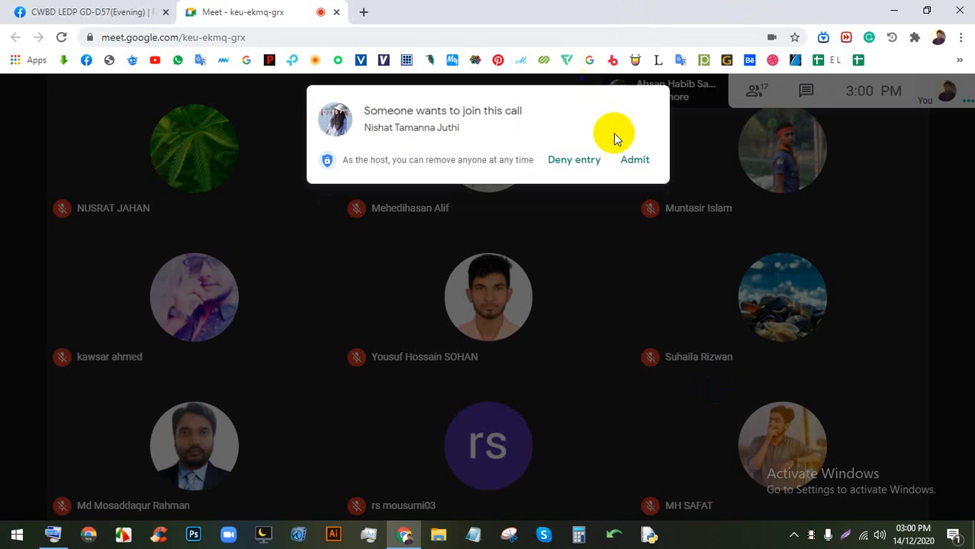
click(630, 159)
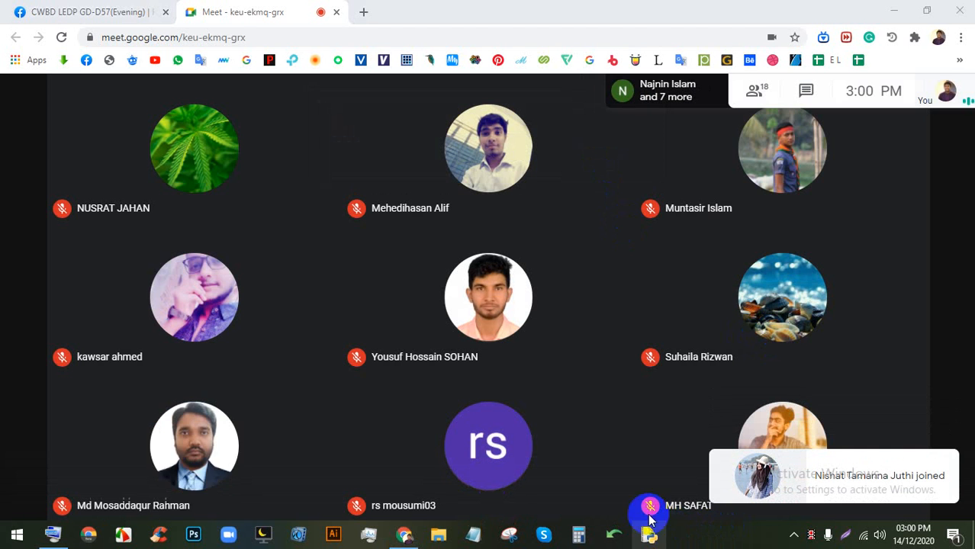
click(877, 479)
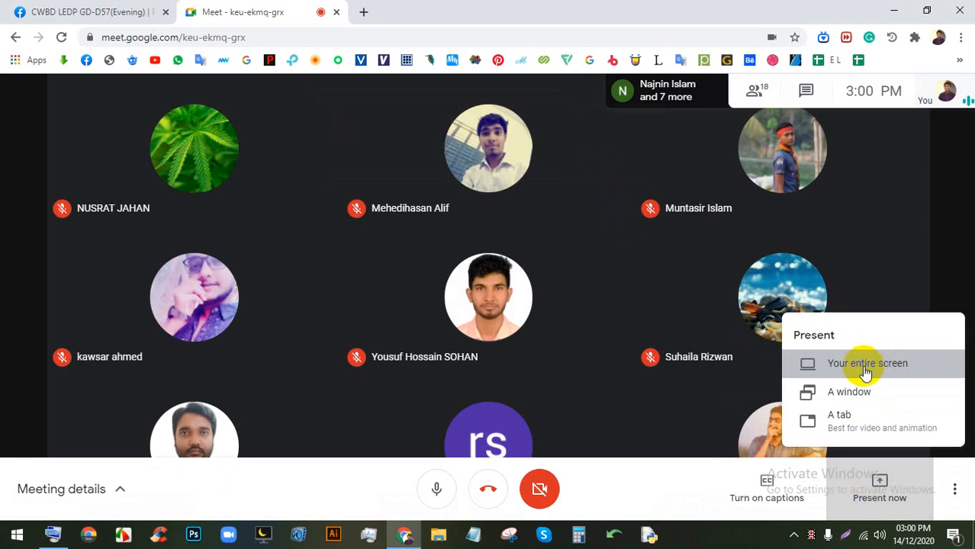
Share your entire screen with everyone, dismiss the sharing notice, and switch to the CWBD group tab.
click(866, 372)
click(607, 338)
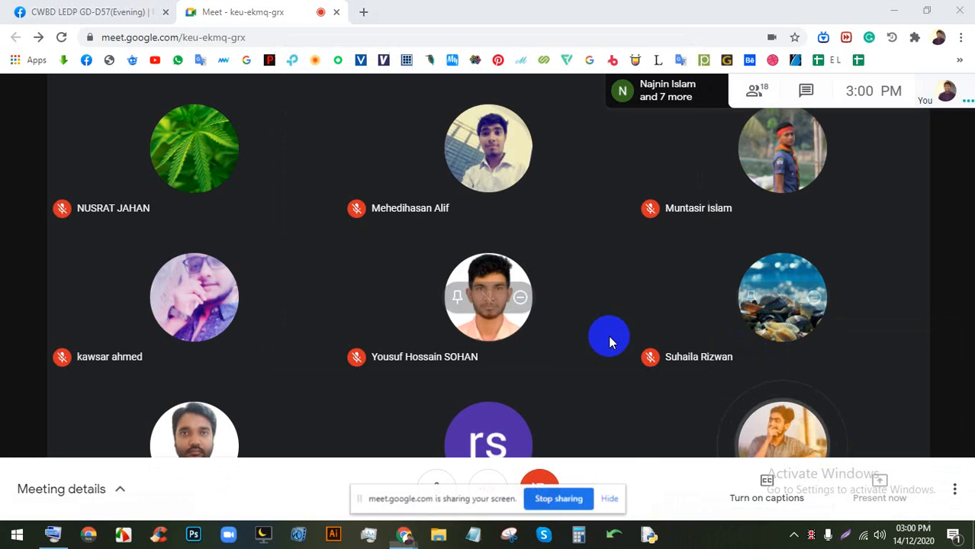
click(615, 500)
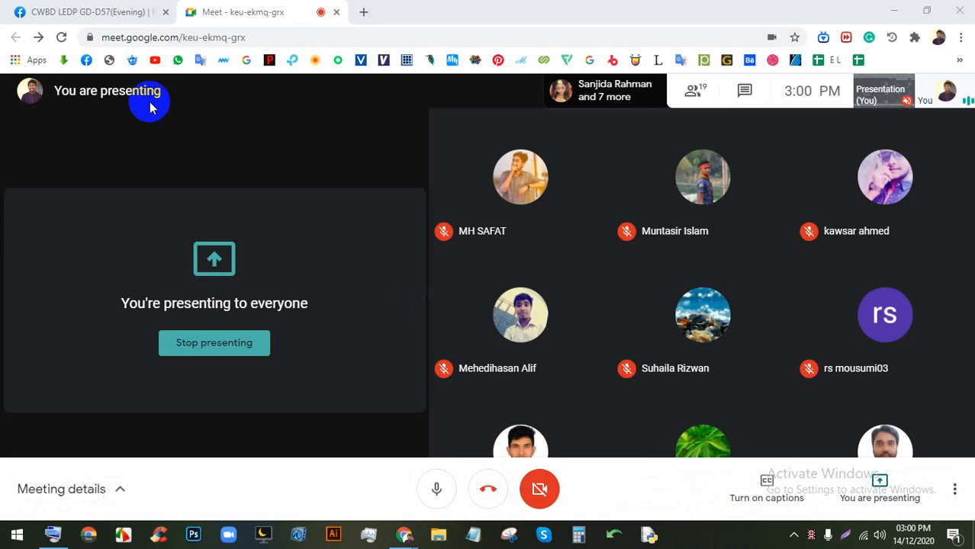
click(74, 9)
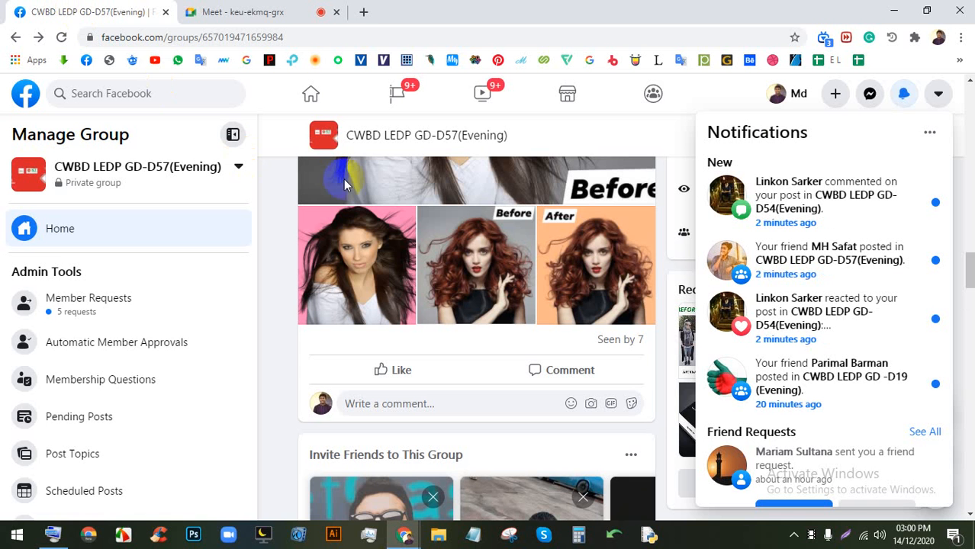
Close the notifications list and reload the Facebook group feed.
click(904, 93)
scroll(586, 356, up, 4)
scroll(586, 355, up, 6)
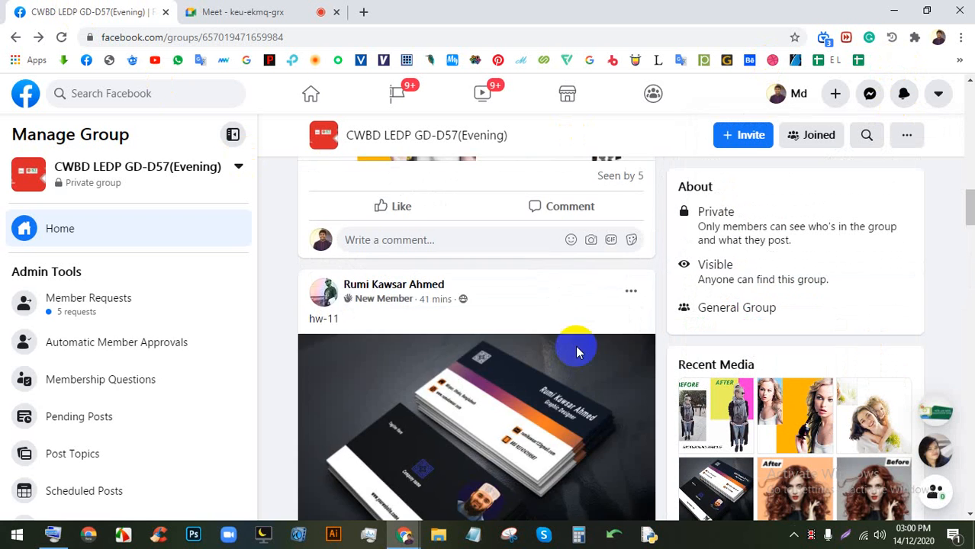
click(61, 38)
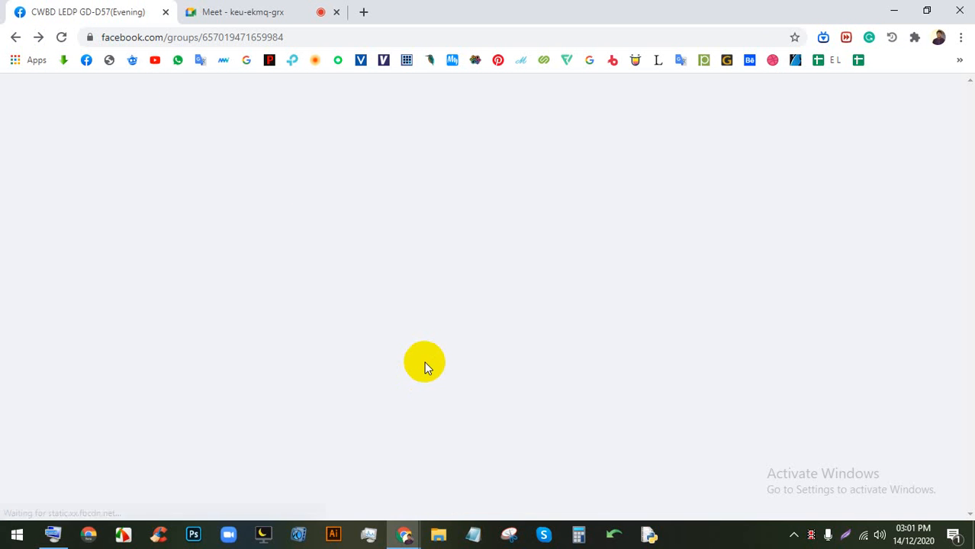
scroll(428, 328, down, 4)
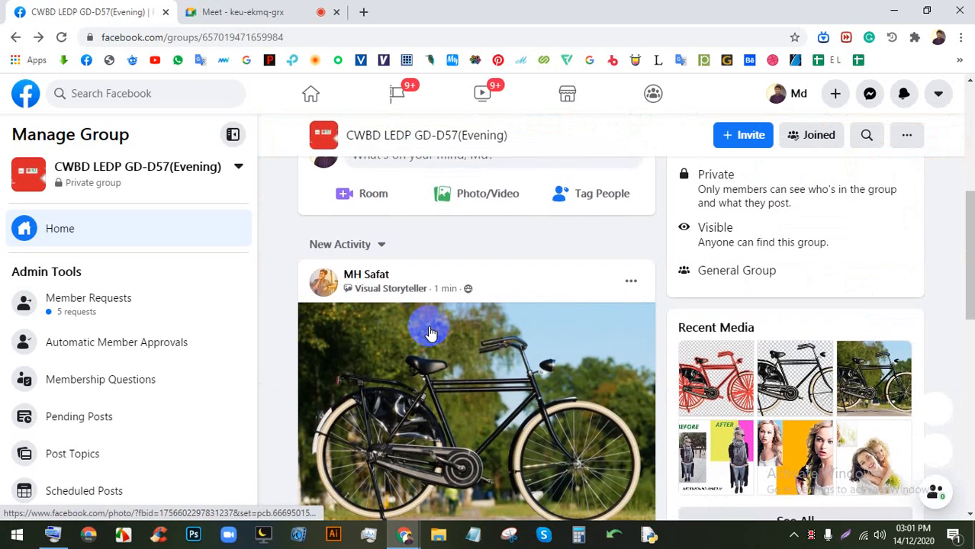
scroll(428, 327, down, 1)
Open the bicycle post's photos, browse to the red bicycle, and save that image.
click(447, 315)
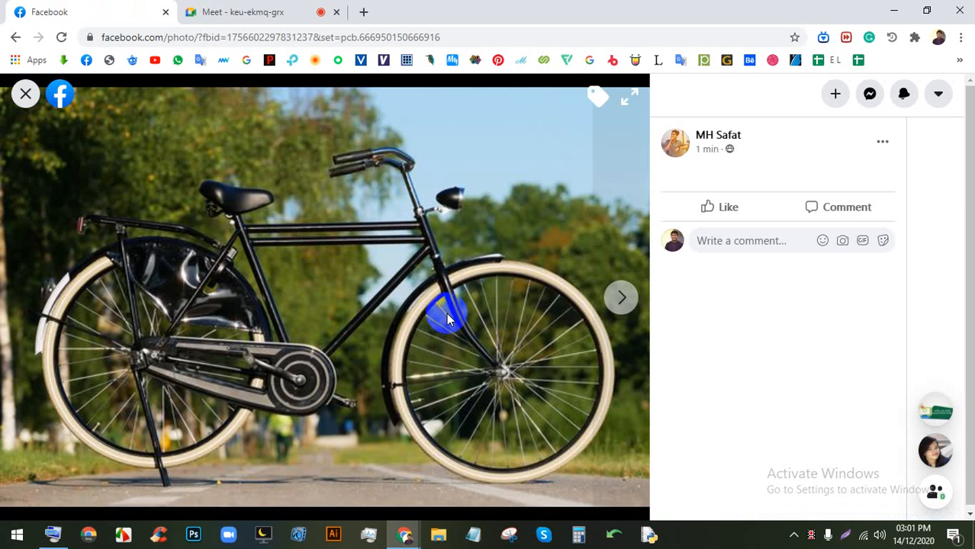
click(620, 296)
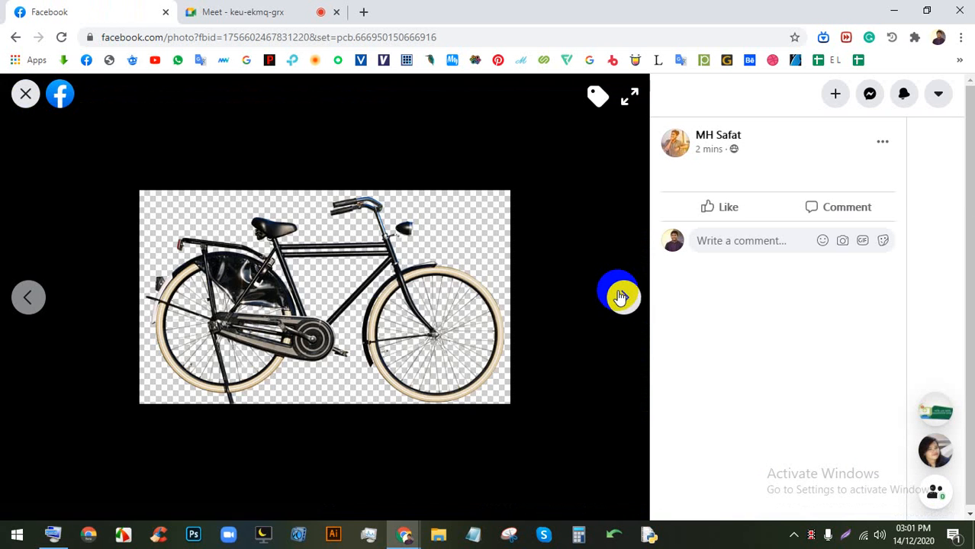
click(25, 297)
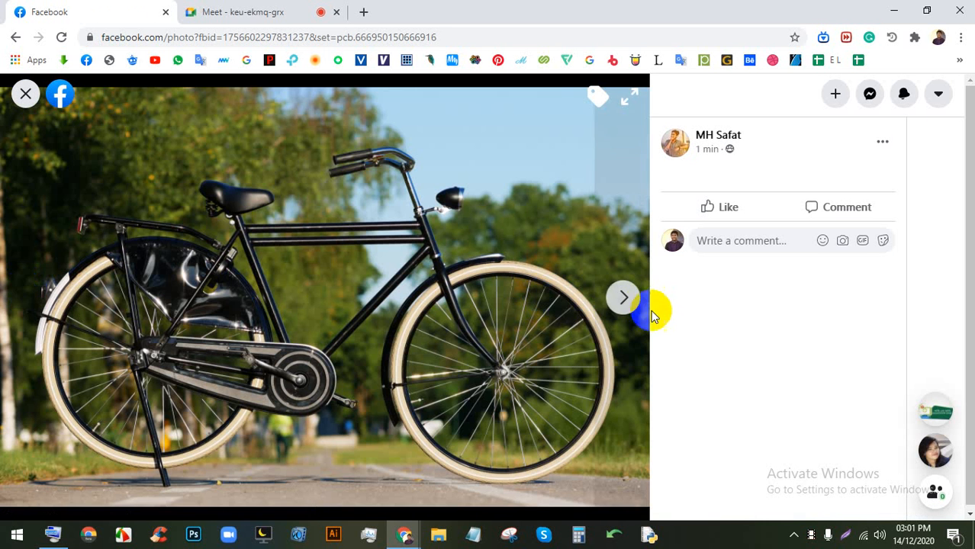
click(620, 298)
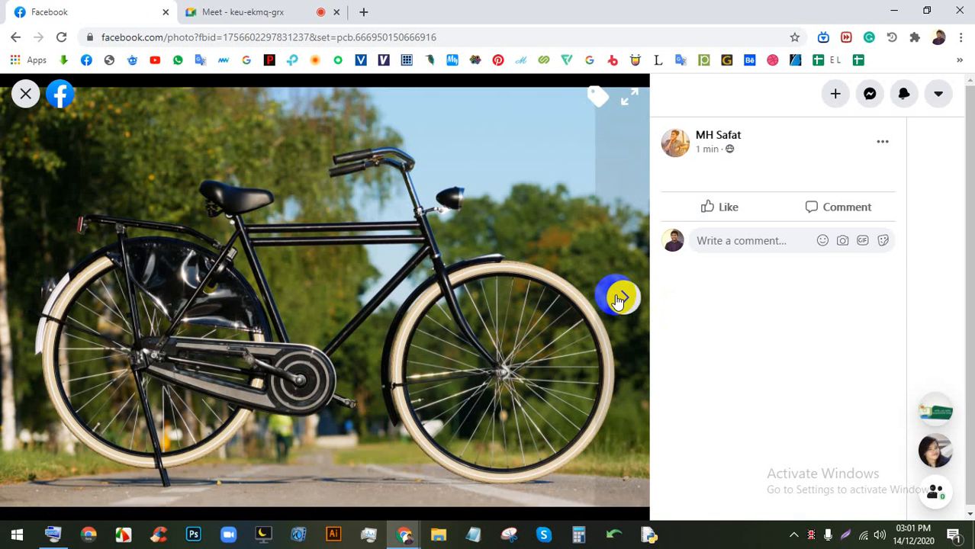
click(624, 298)
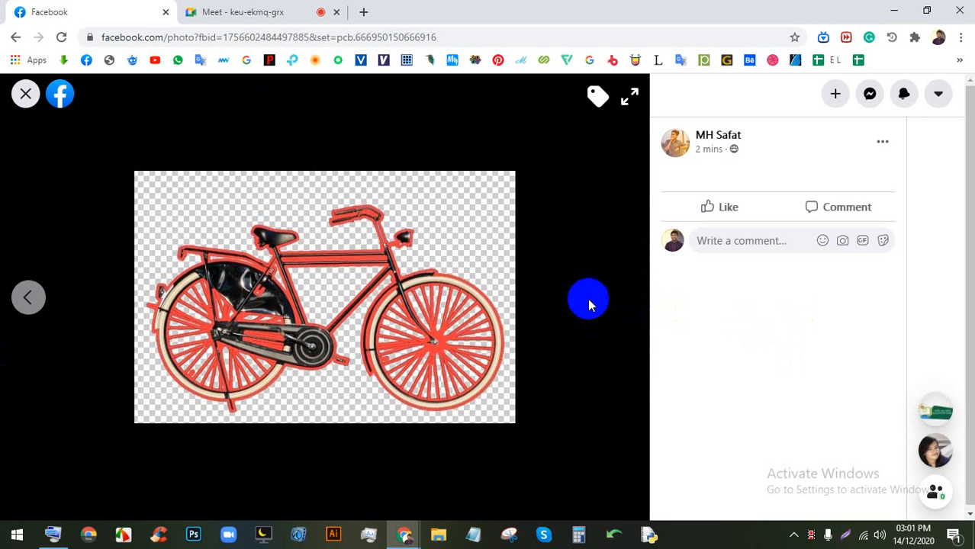
right_click(296, 246)
click(333, 276)
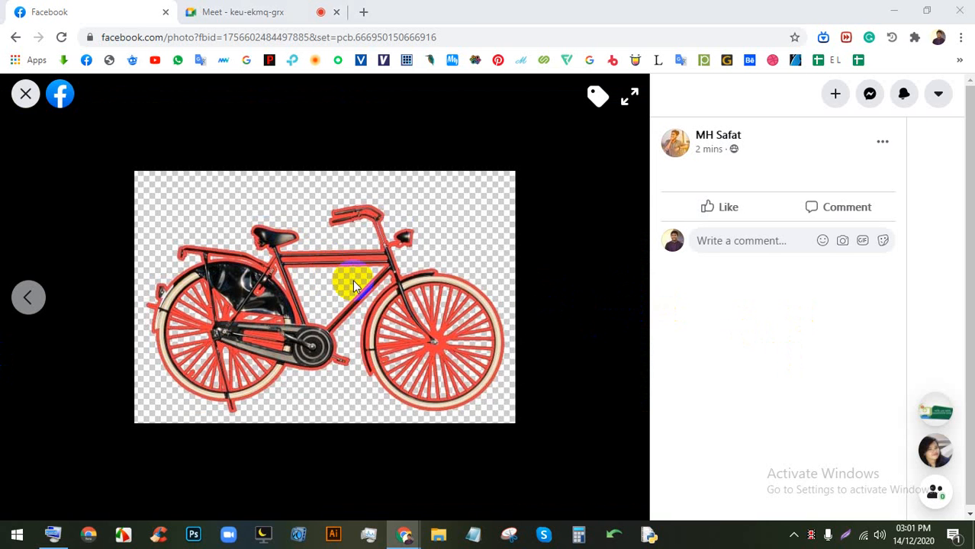
click(855, 496)
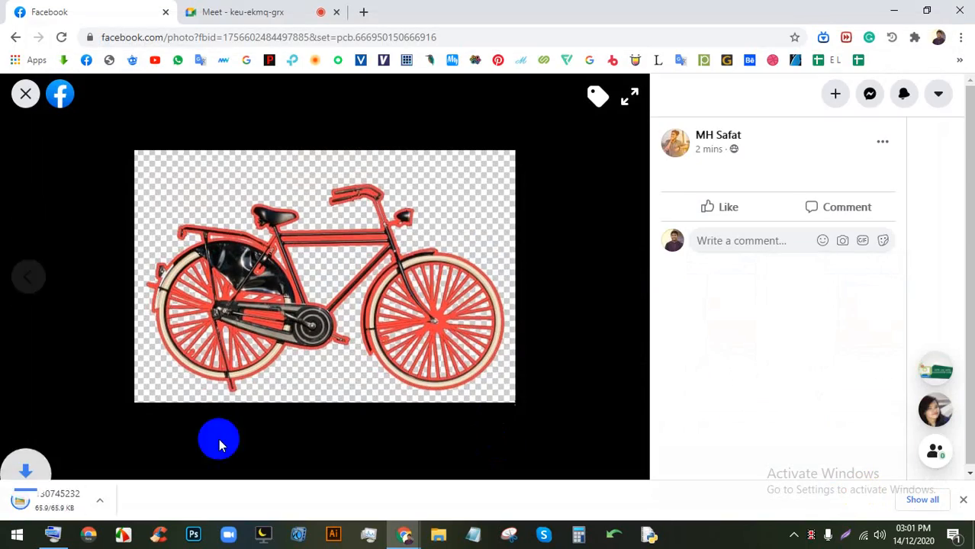
click(69, 507)
scroll(493, 232, up, 5)
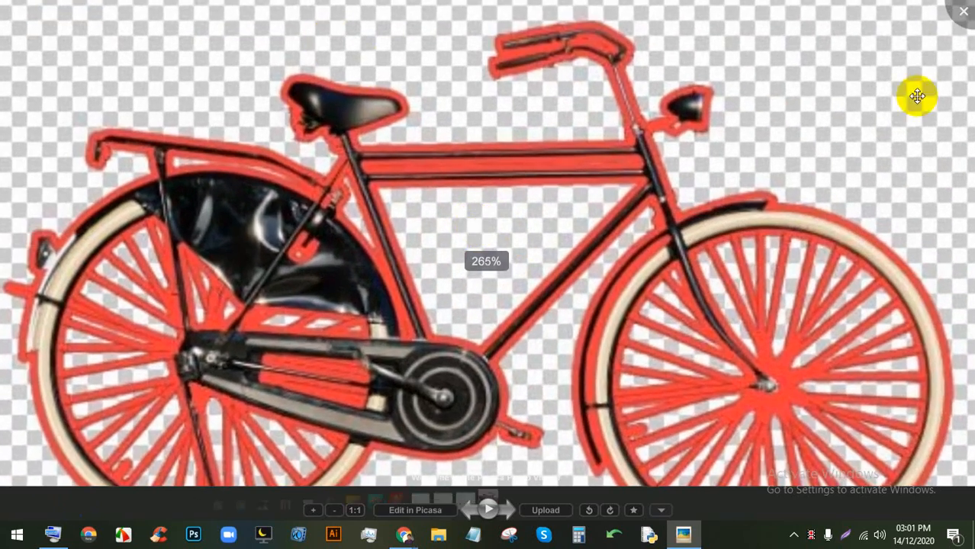
scroll(638, 227, down, 8)
drag(551, 258, 395, 220)
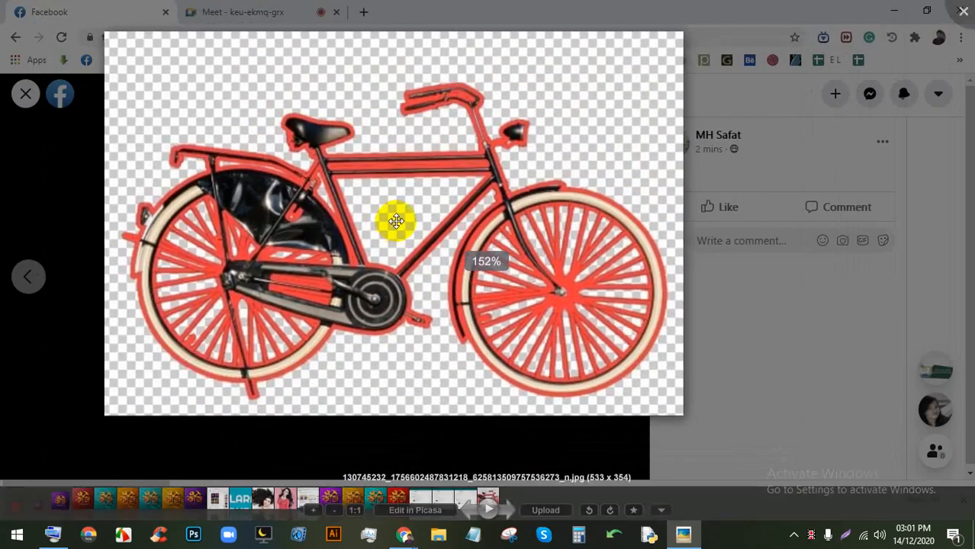
scroll(488, 187, up, 7)
scroll(510, 162, up, 7)
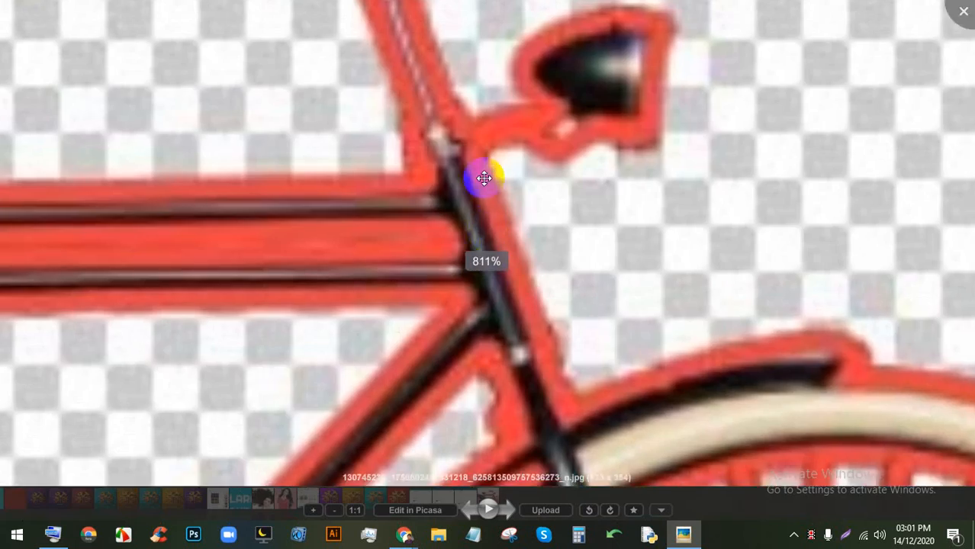
scroll(492, 137, down, 8)
scroll(429, 125, up, 3)
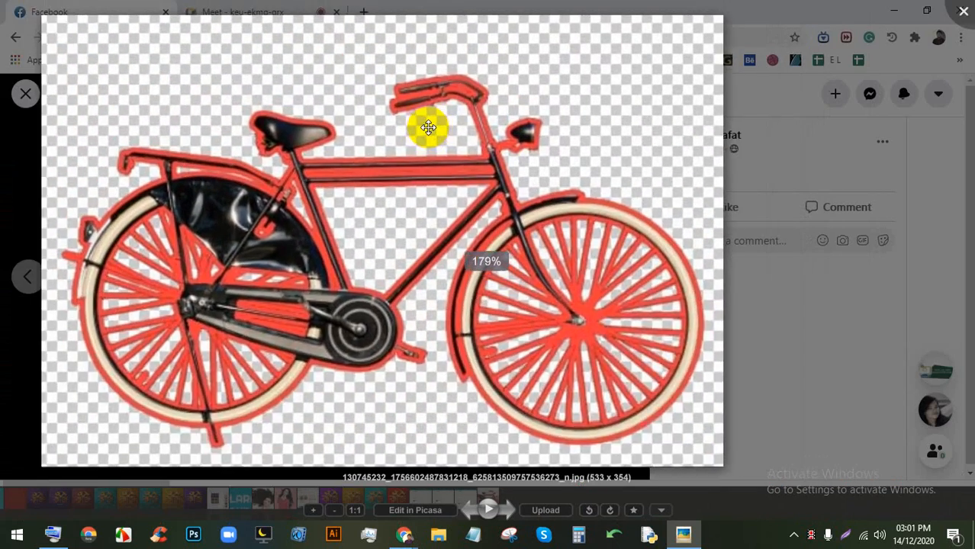
scroll(458, 86, down, 3)
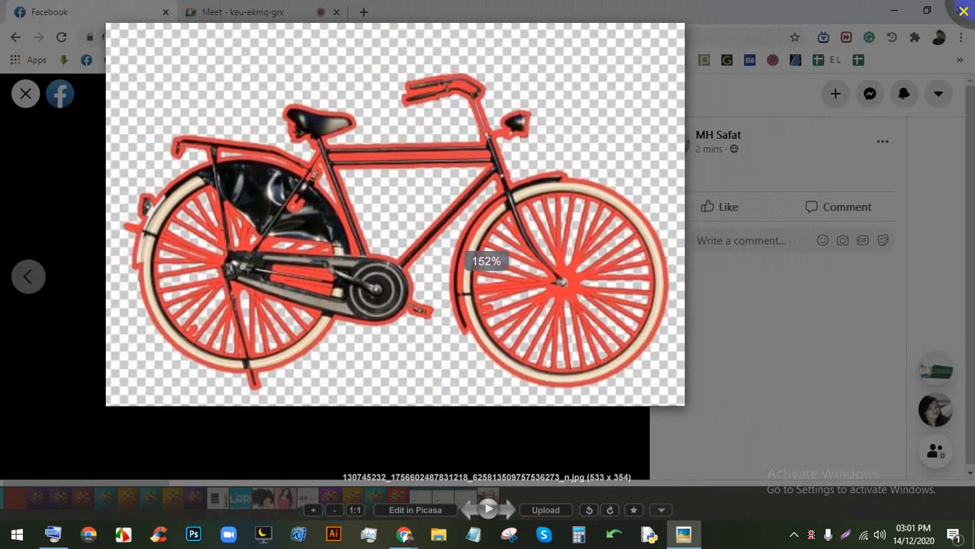
click(964, 10)
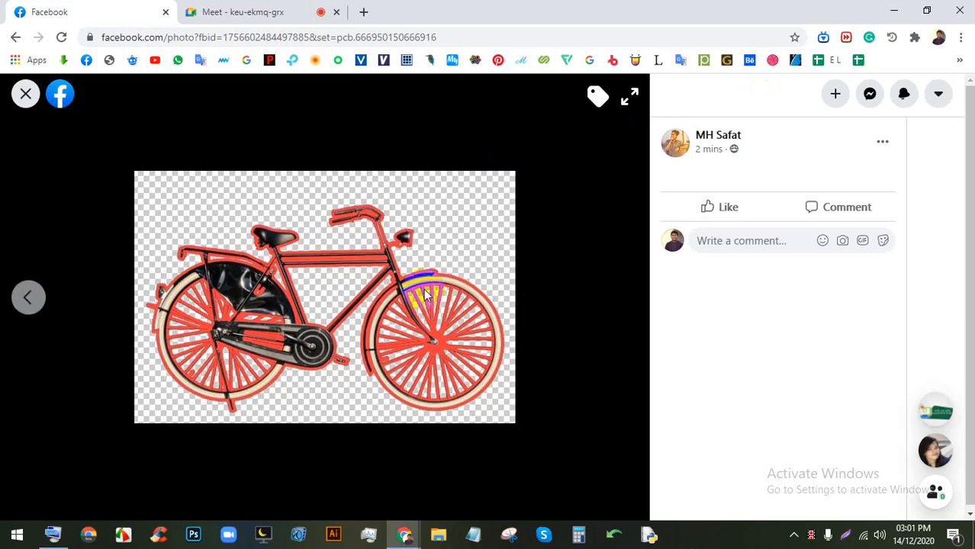
Close the hair photo, then open the next post and browse to its background-removal photo.
click(24, 94)
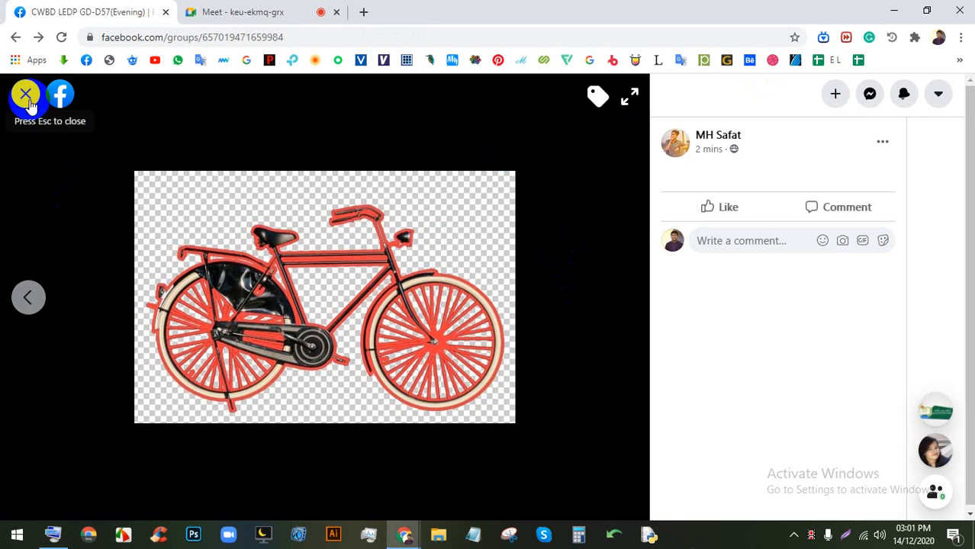
scroll(435, 316, down, 10)
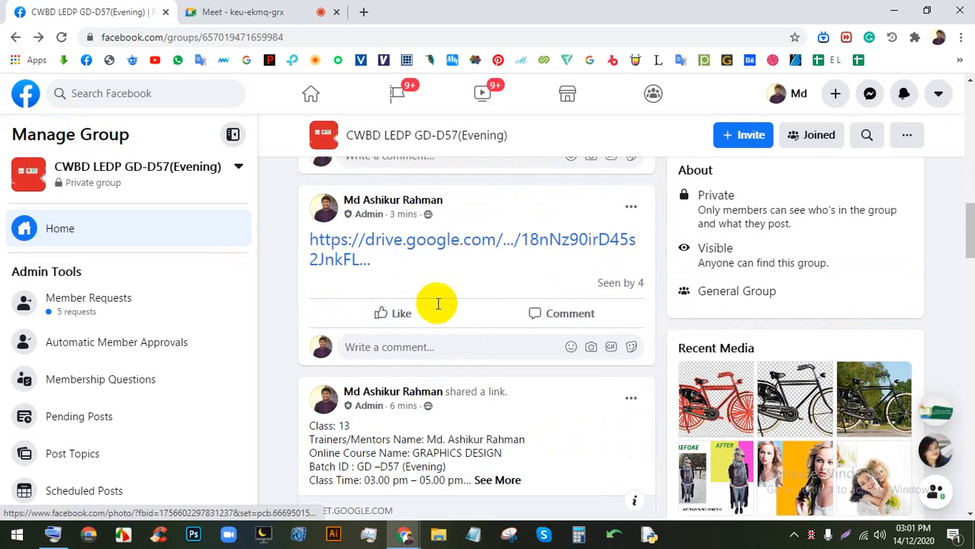
click(383, 270)
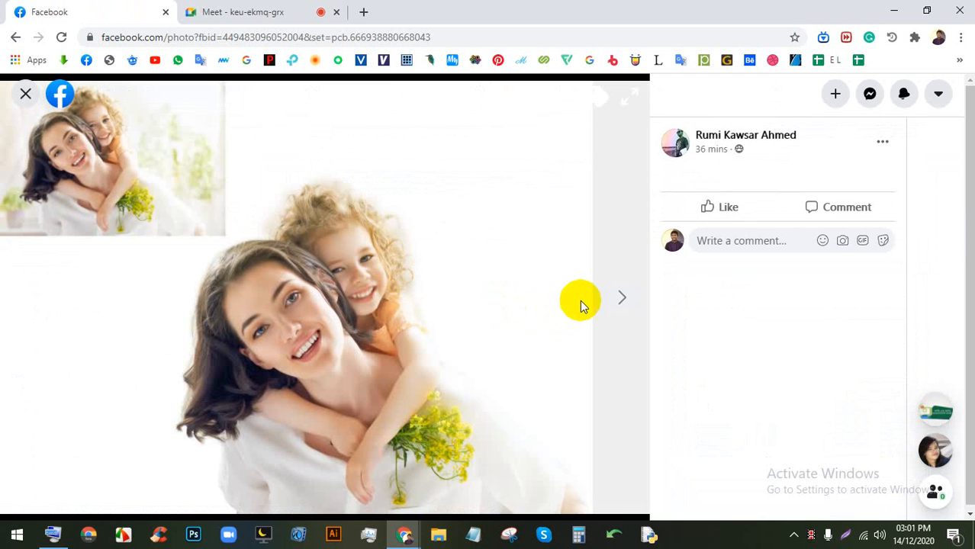
click(624, 297)
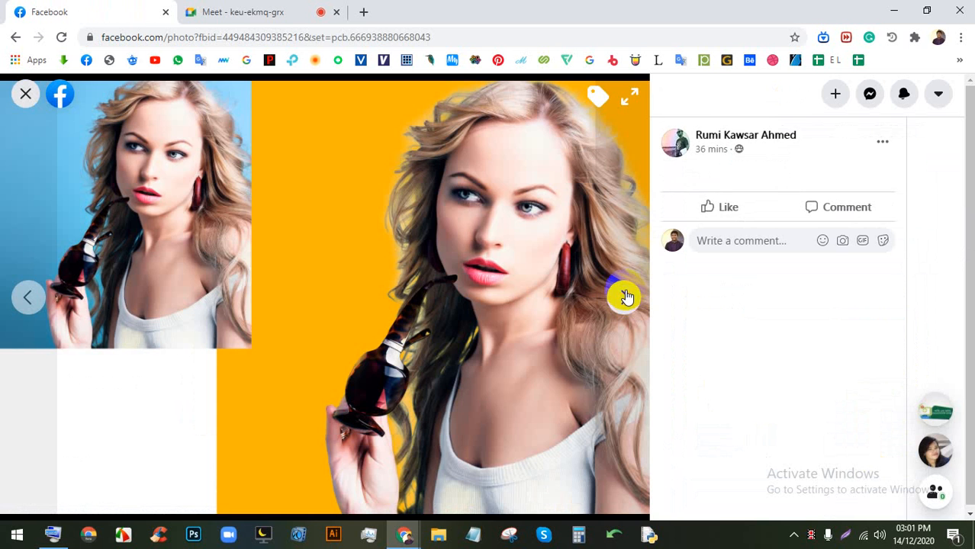
click(624, 298)
Compare the sunglasses and background-removal photos, then close the viewer back to the feed.
click(262, 10)
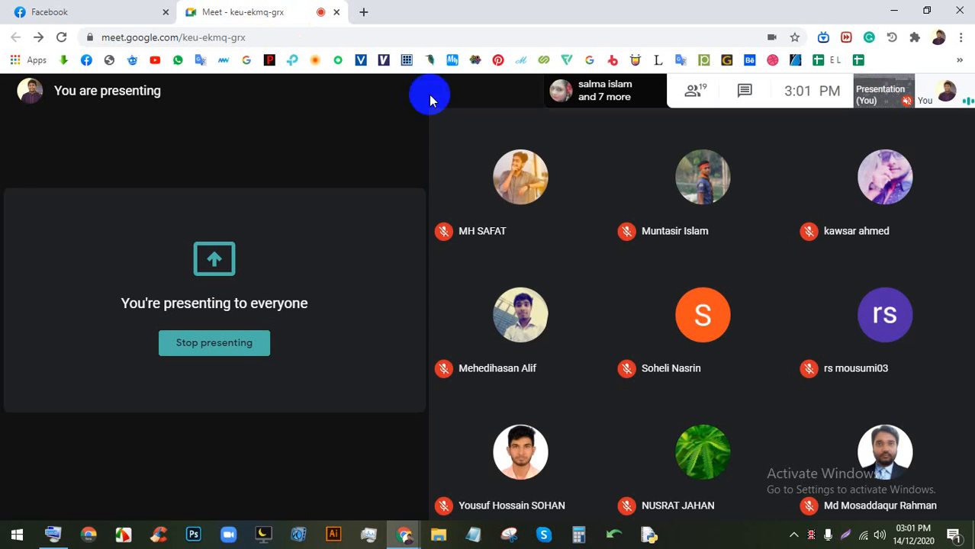
click(65, 9)
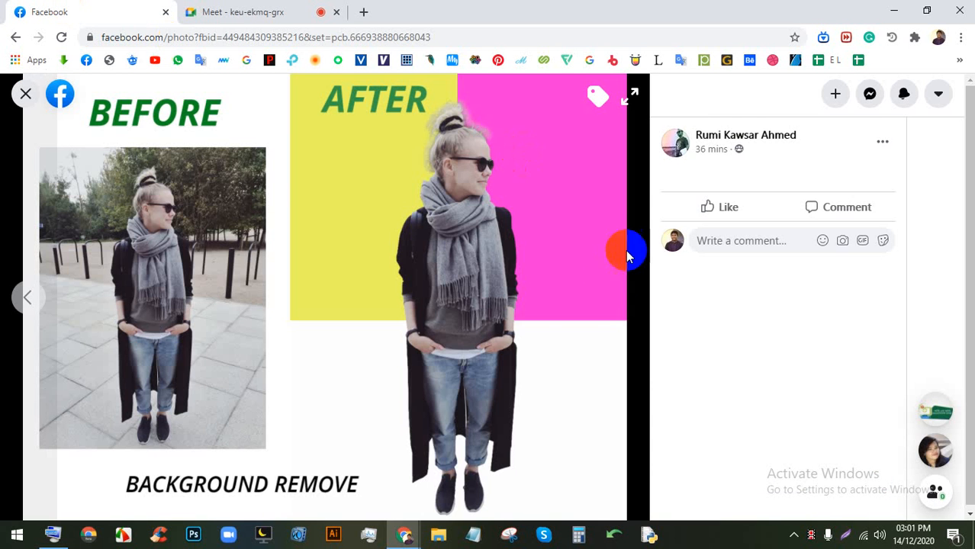
click(25, 298)
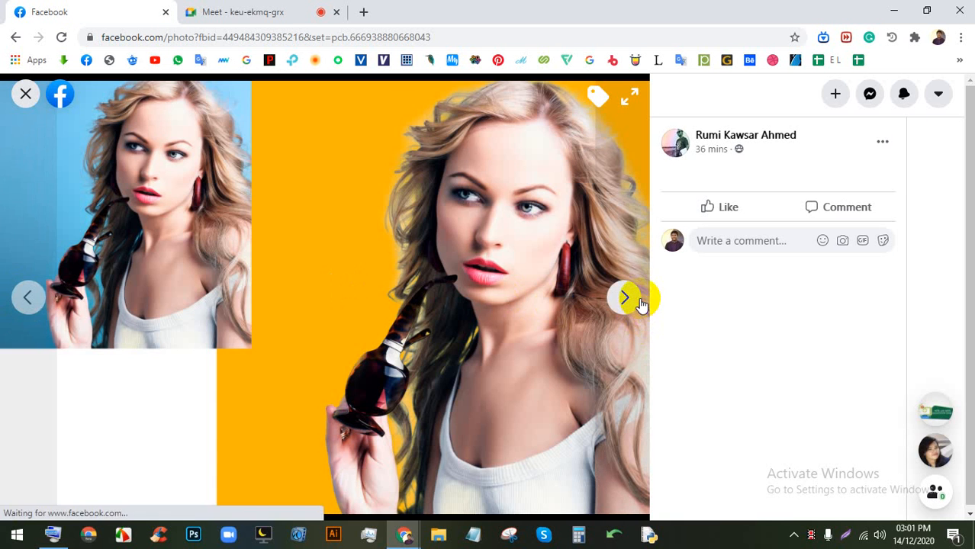
click(640, 301)
click(23, 296)
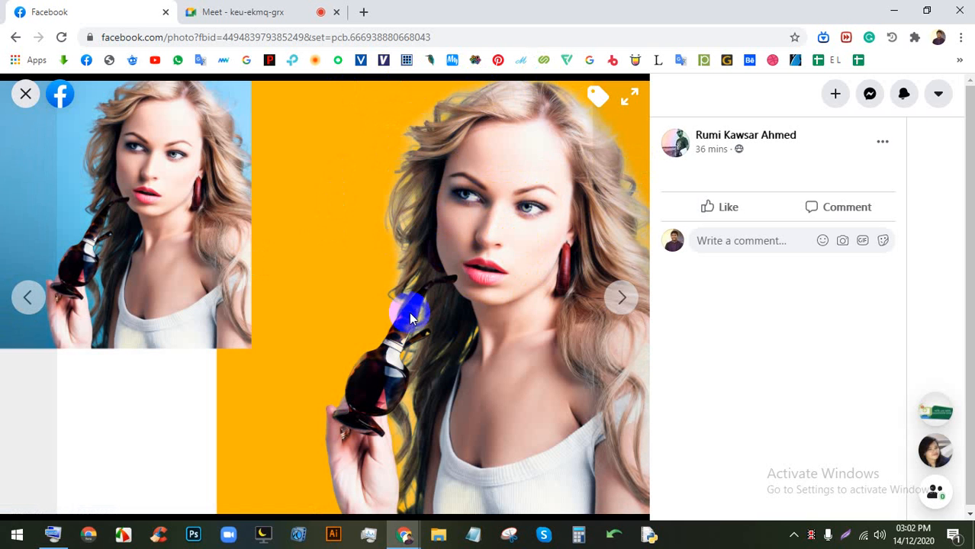
click(23, 94)
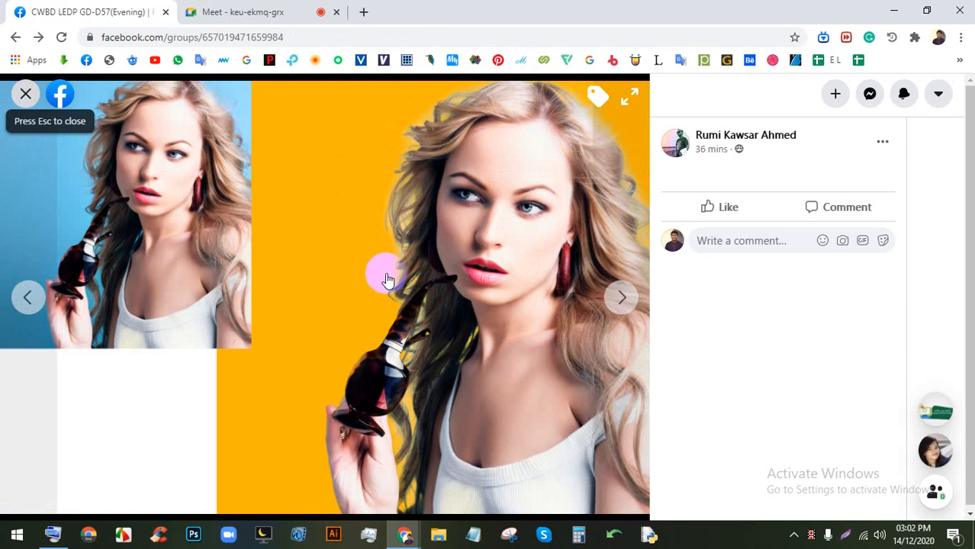
scroll(397, 301, down, 6)
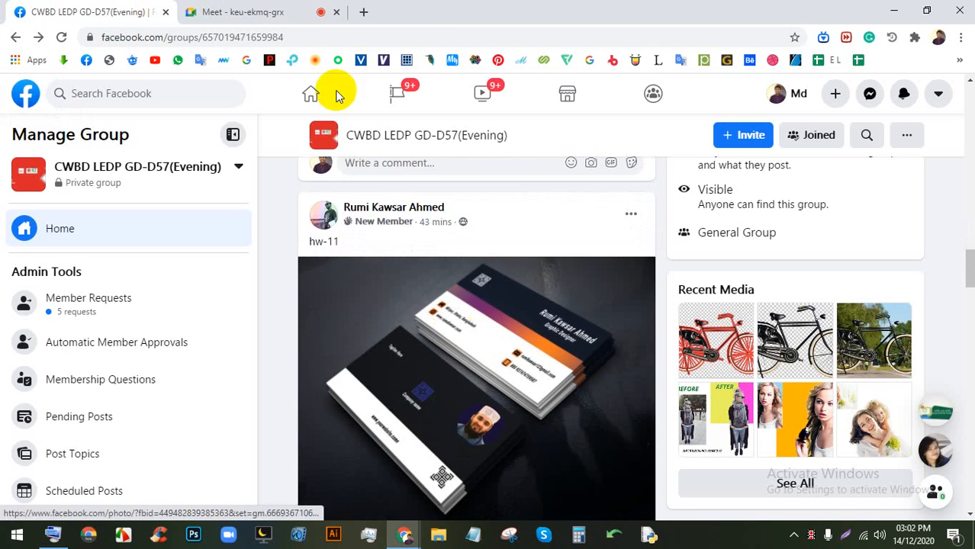
Open the hw-11 business-card homework photo and select its full web address.
click(287, 7)
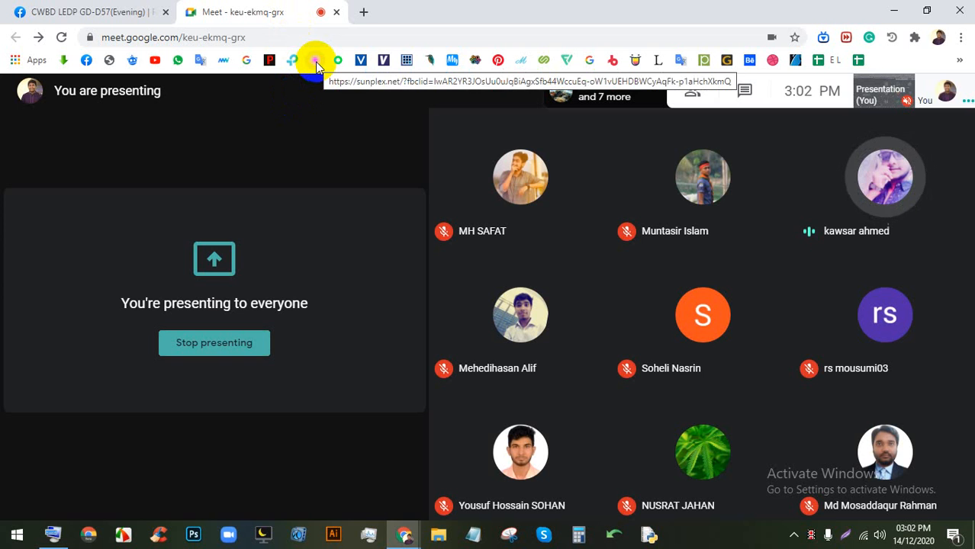
click(98, 11)
click(475, 272)
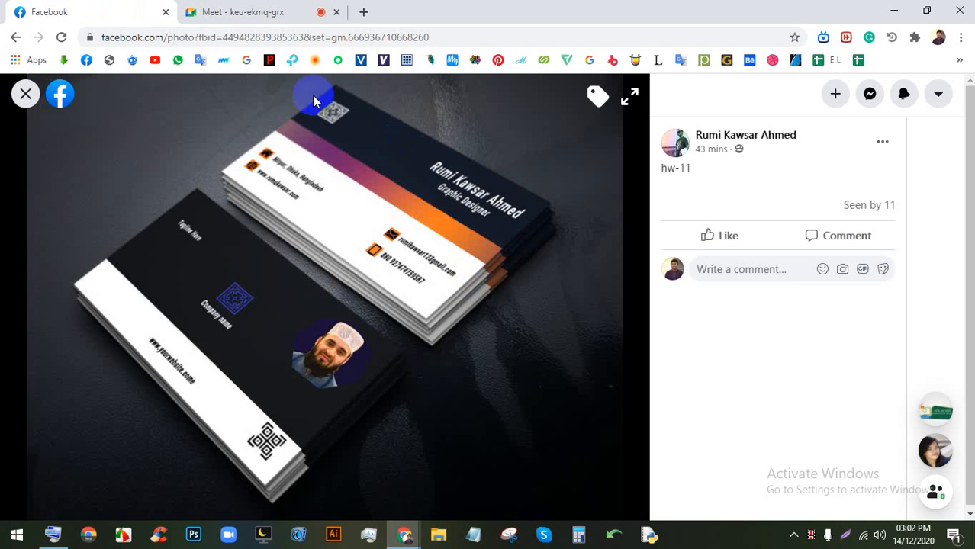
click(328, 37)
drag(480, 37, 76, 40)
Alternate between the Meet call and the business-card photo, then close the viewer.
click(252, 8)
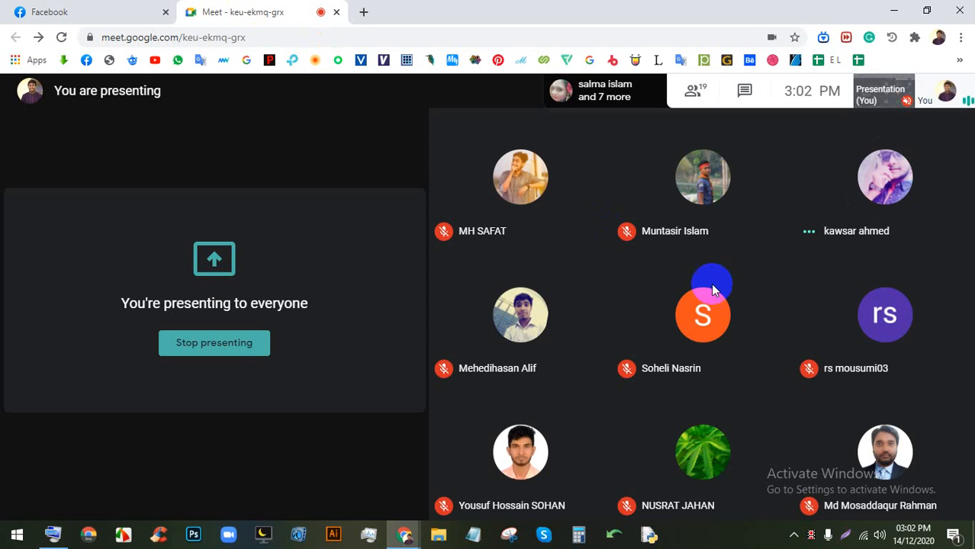
click(714, 543)
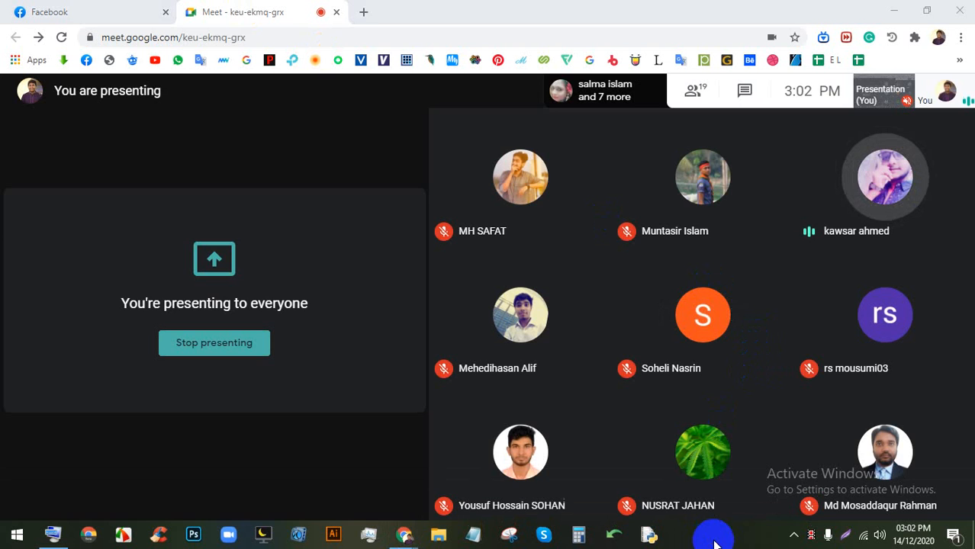
click(510, 419)
click(135, 8)
click(240, 8)
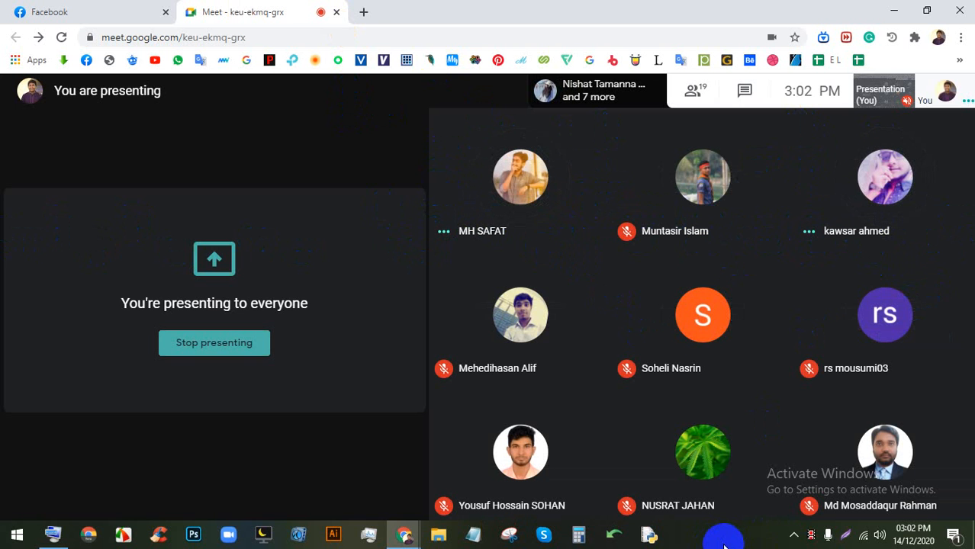
click(79, 9)
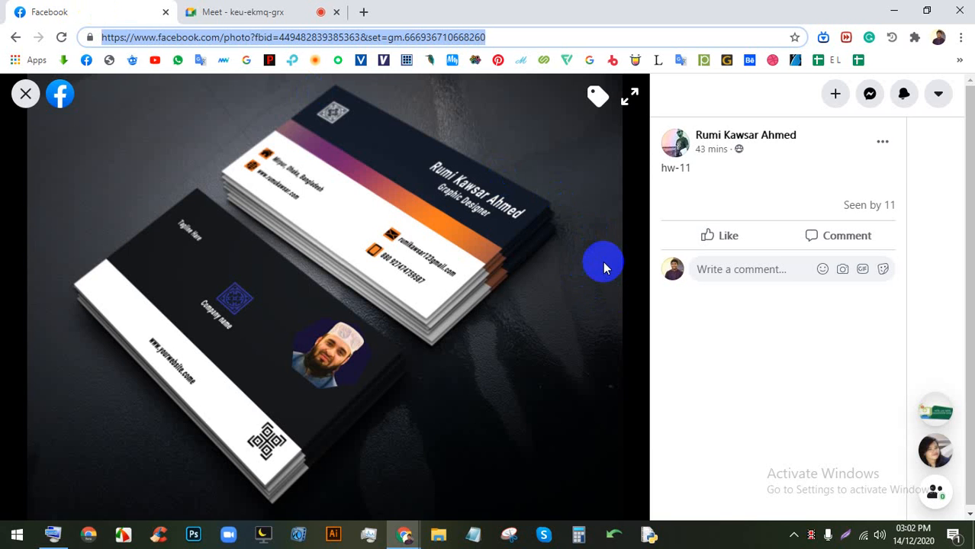
click(257, 11)
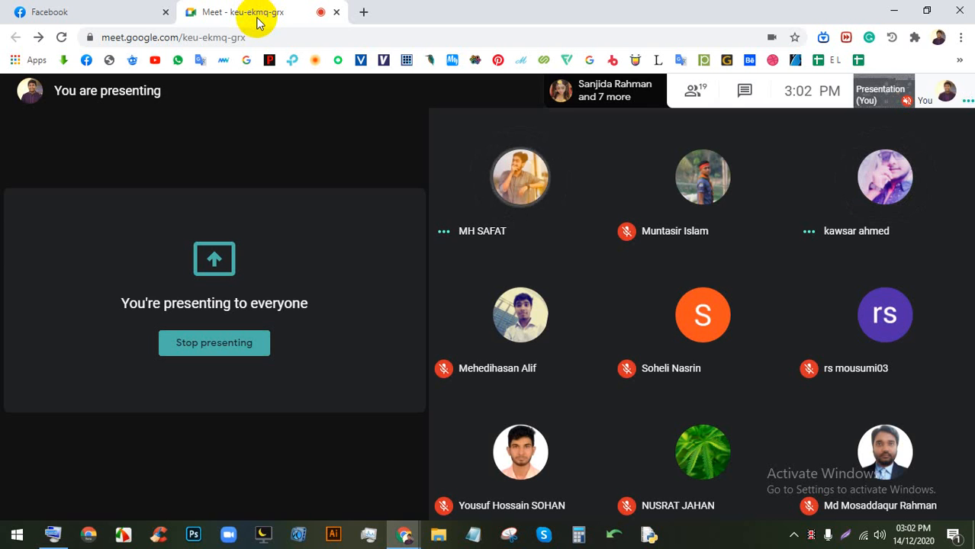
click(87, 11)
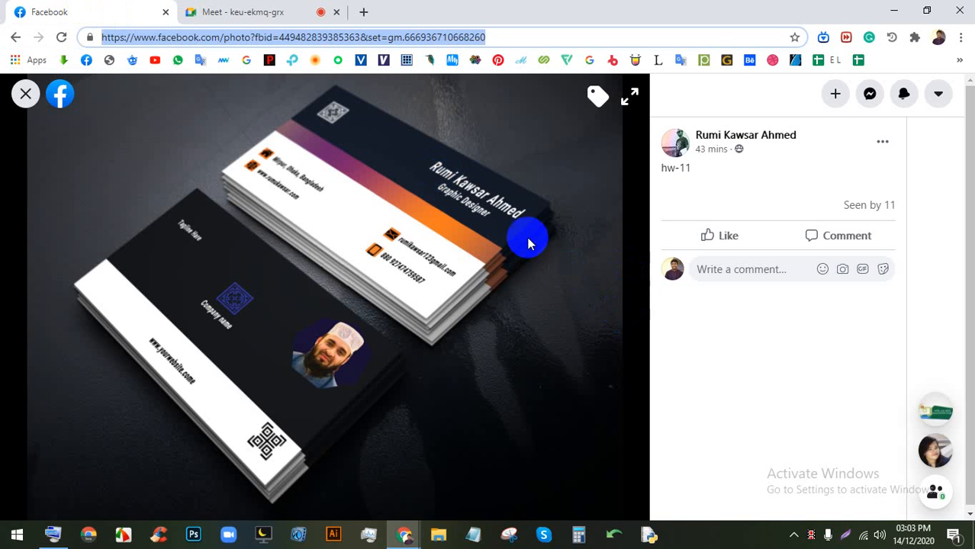
click(26, 94)
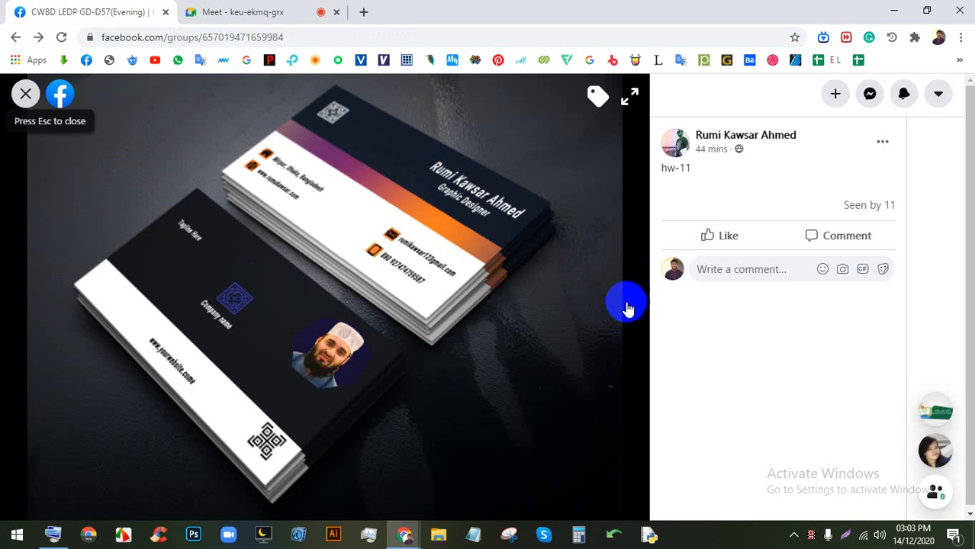
scroll(498, 356, down, 1)
scroll(483, 336, down, 2)
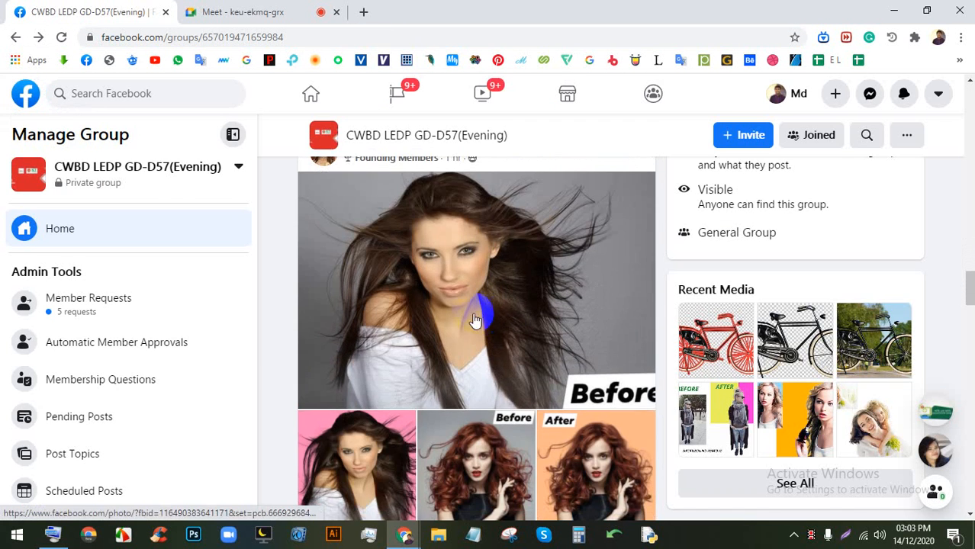
Open the hair-editing post's photo and admit two joiners into the Meet call.
click(447, 285)
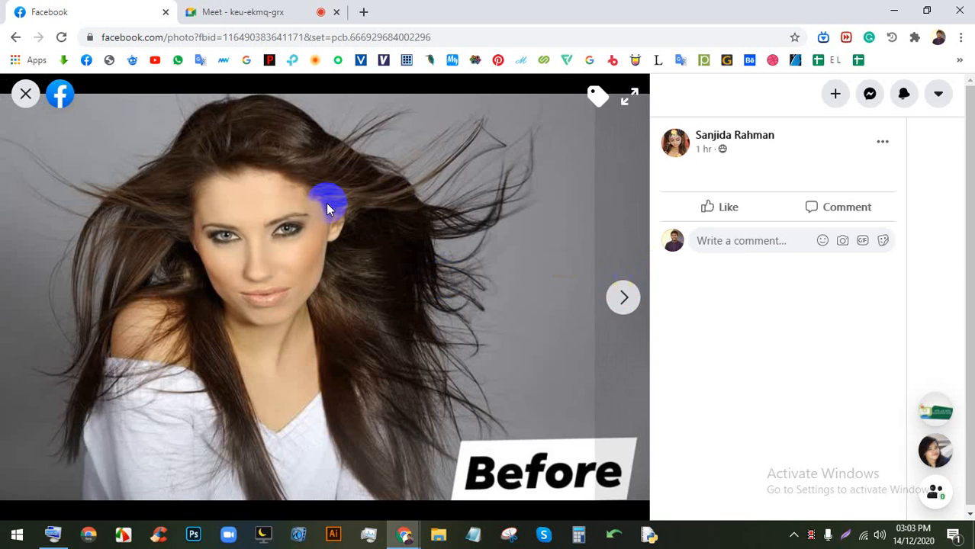
click(244, 11)
click(644, 167)
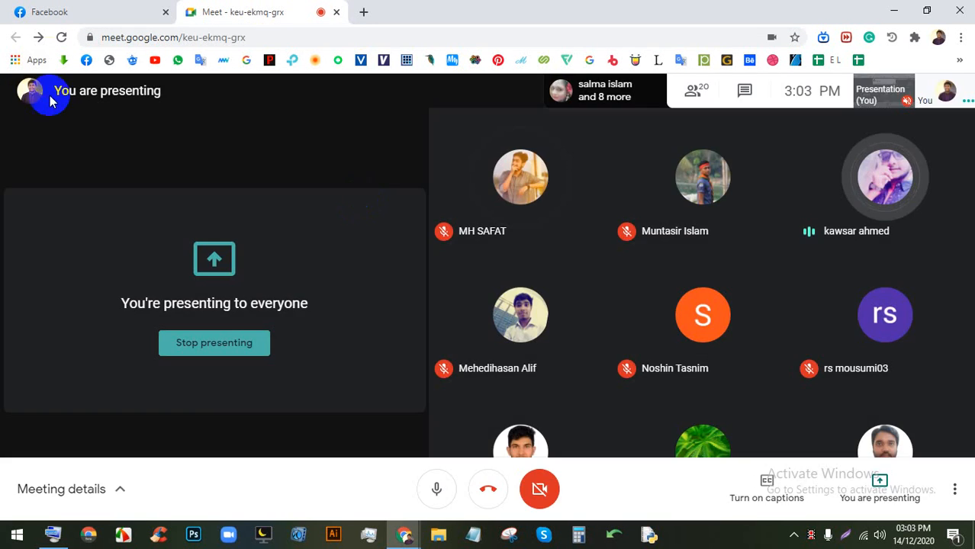
click(87, 7)
click(244, 11)
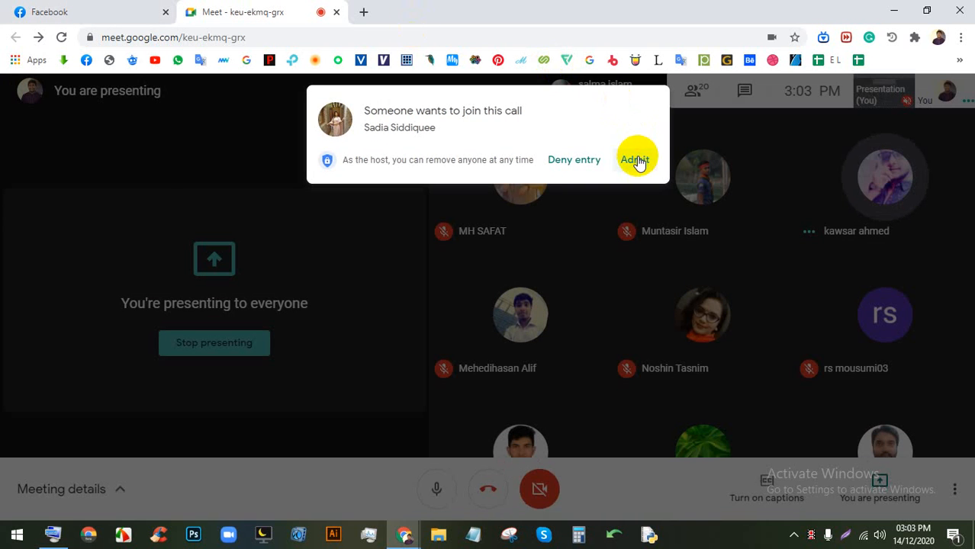
click(636, 161)
click(81, 14)
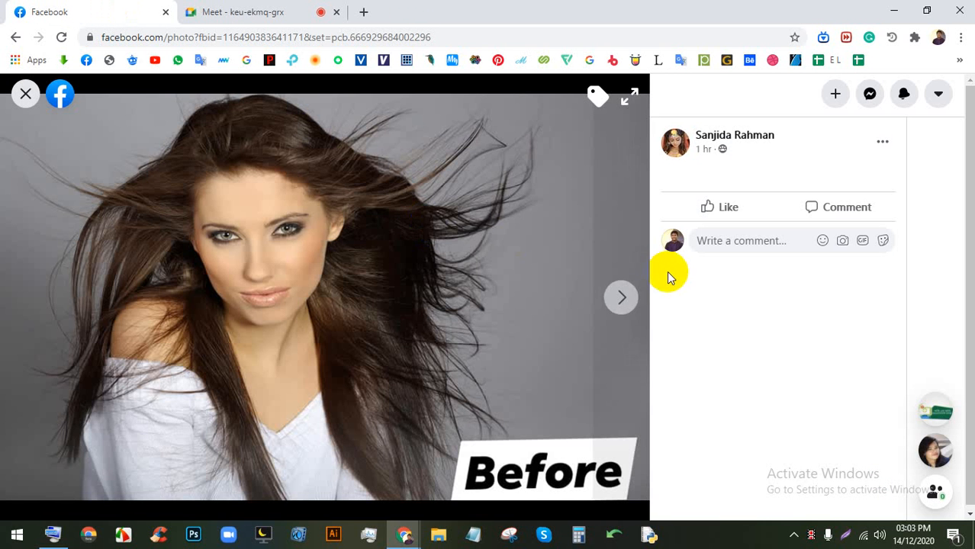
Flip between the grey, pink-background and red-haired Before and After photos.
click(621, 298)
click(623, 298)
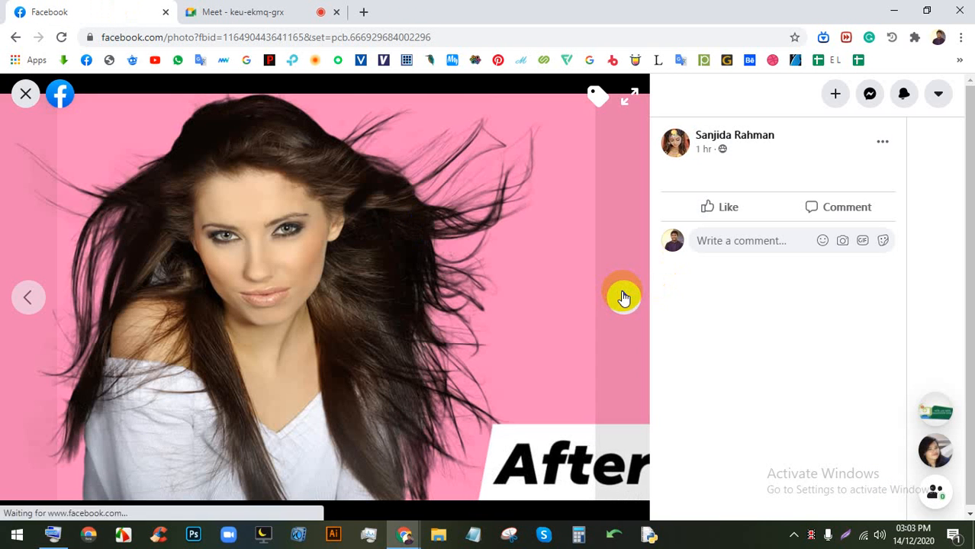
click(23, 298)
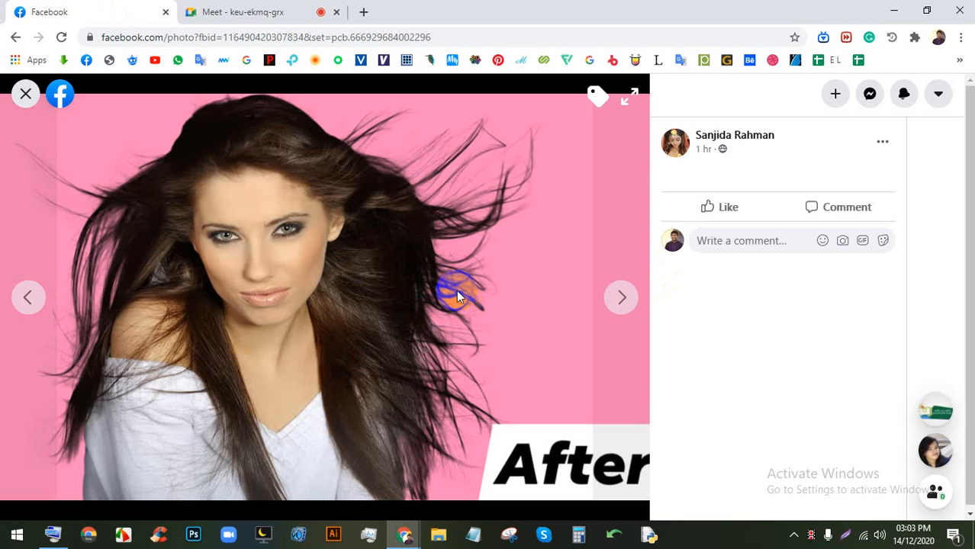
click(28, 298)
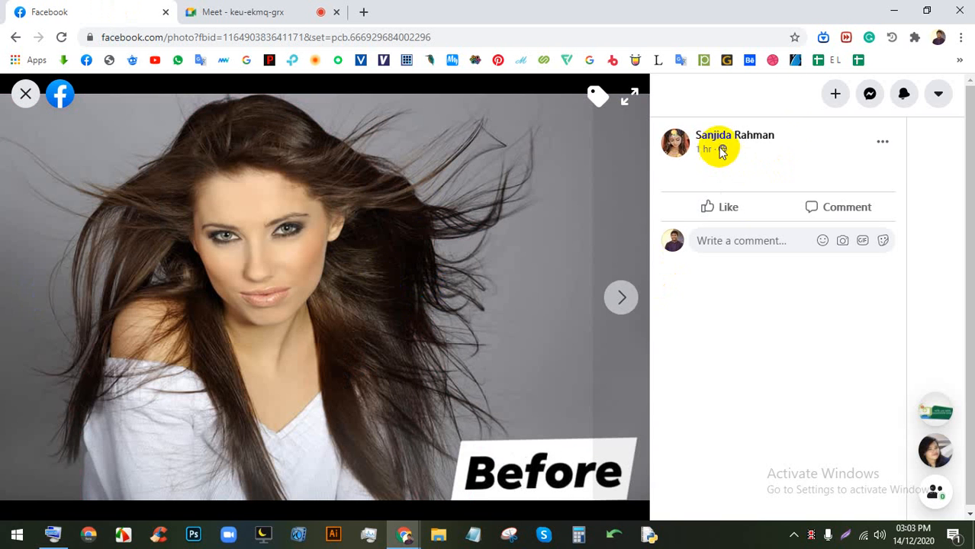
click(622, 297)
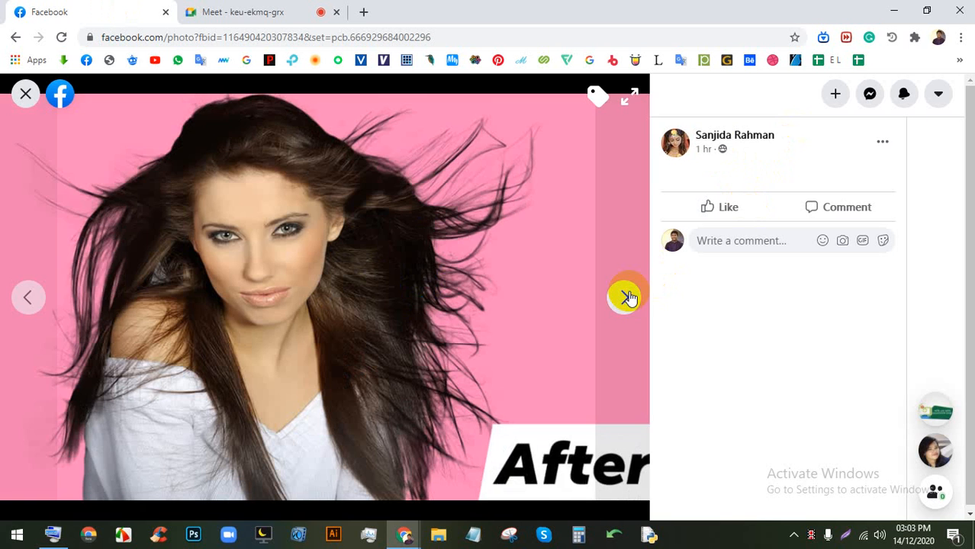
click(626, 297)
click(625, 297)
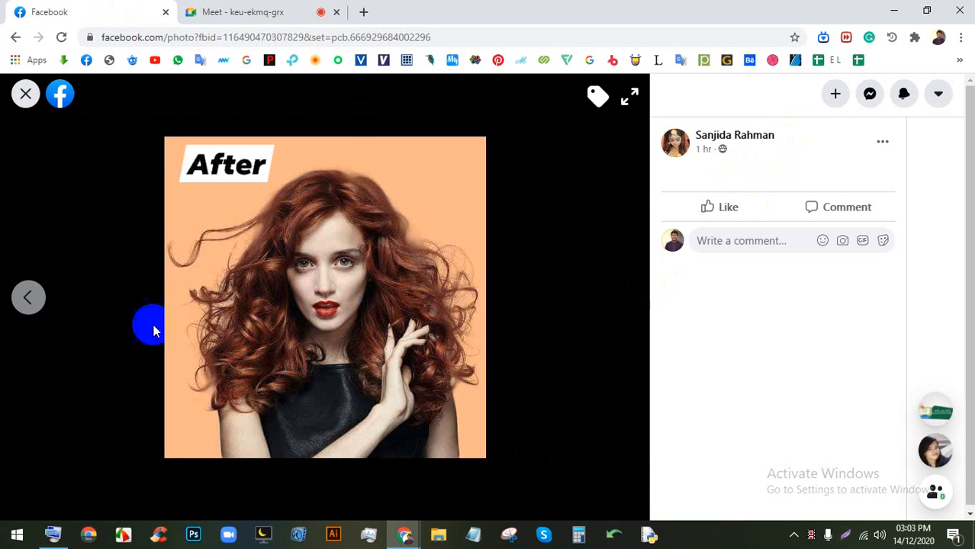
click(27, 297)
click(620, 299)
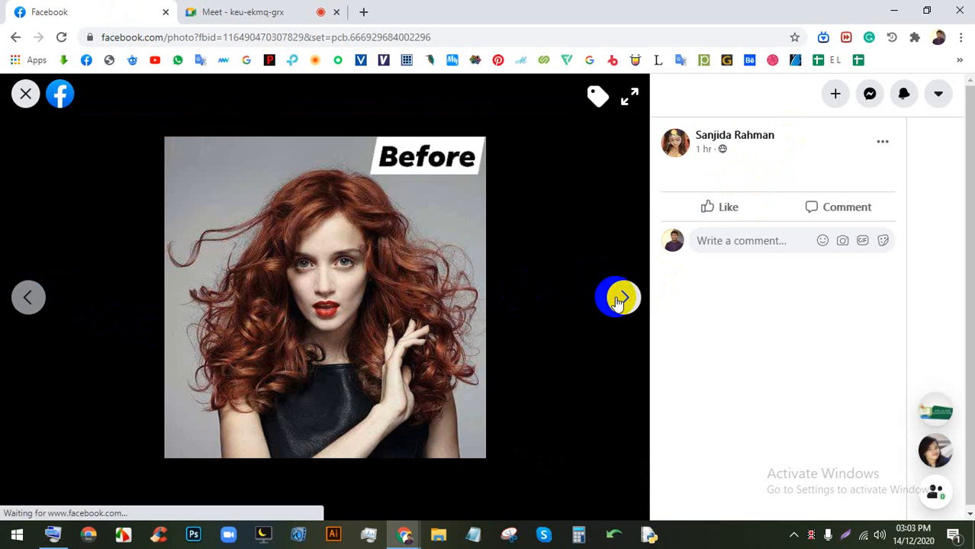
click(28, 296)
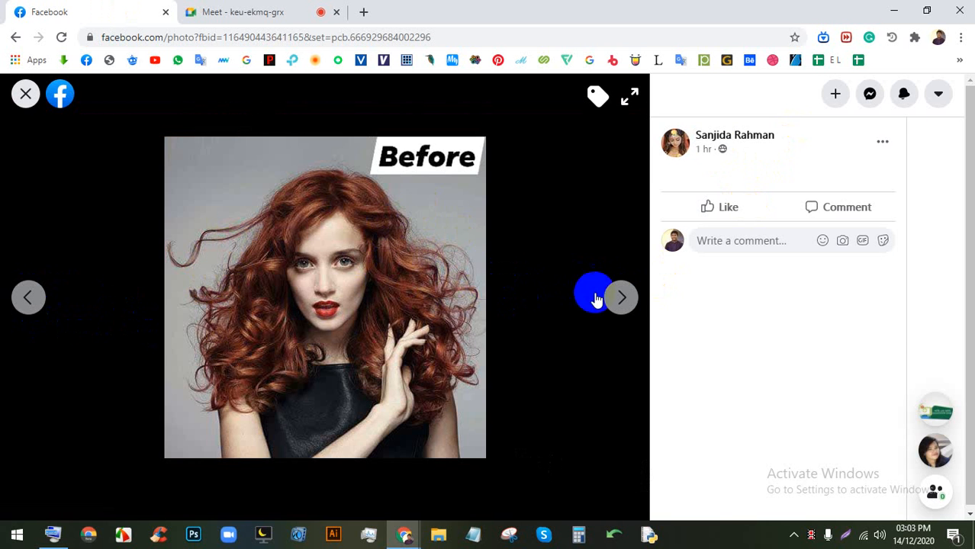
click(620, 297)
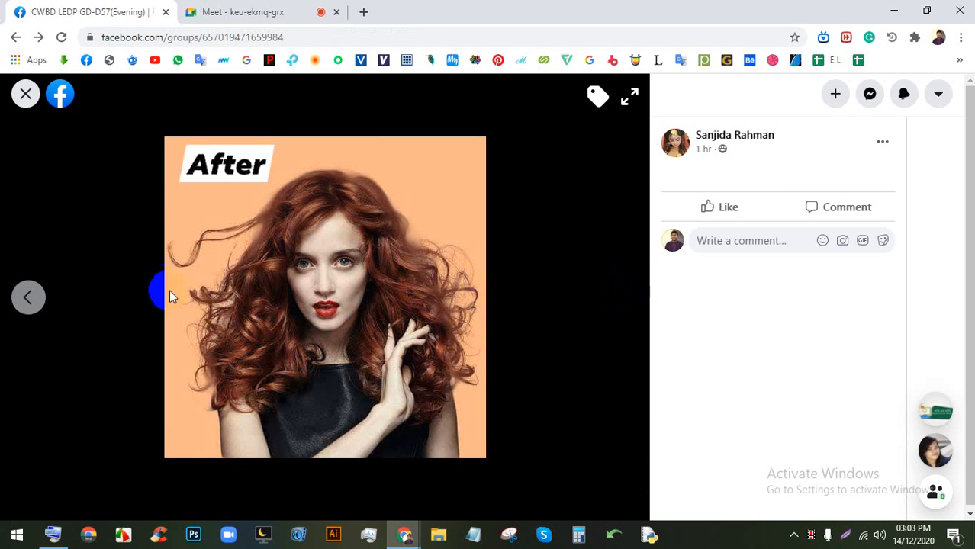
Reopen from the pink-background photo, recompare the red-haired Before/After pair, then close the viewer.
scroll(526, 355, down, 3)
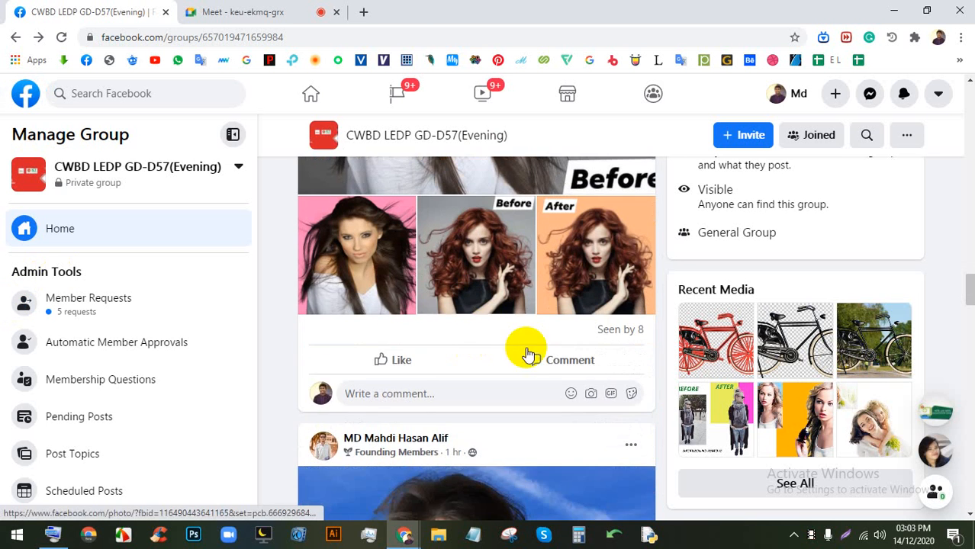
click(406, 235)
click(619, 296)
click(620, 294)
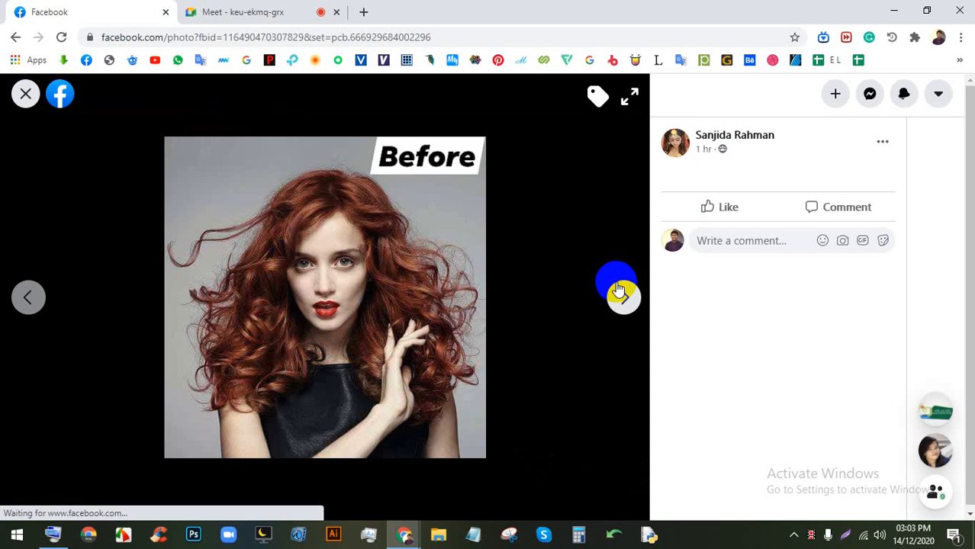
click(27, 297)
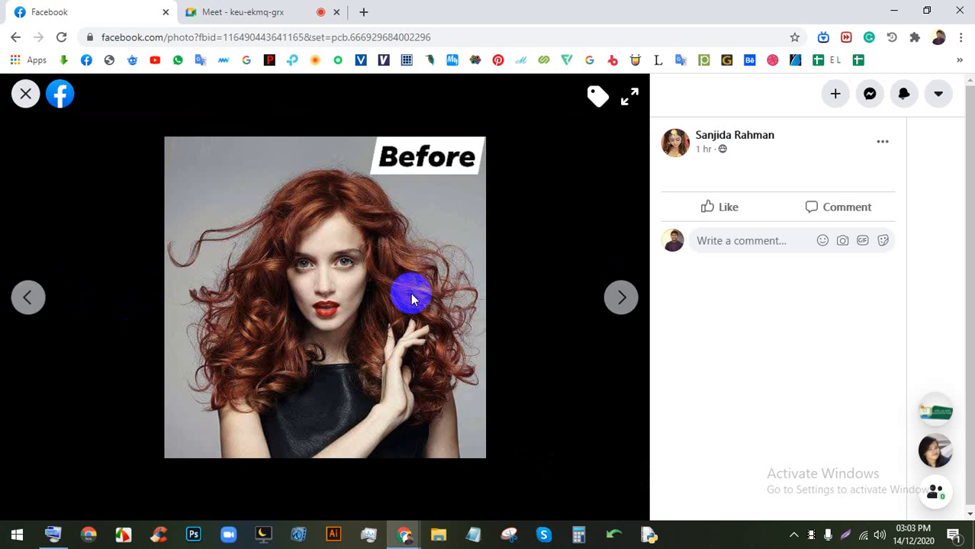
click(624, 285)
click(11, 303)
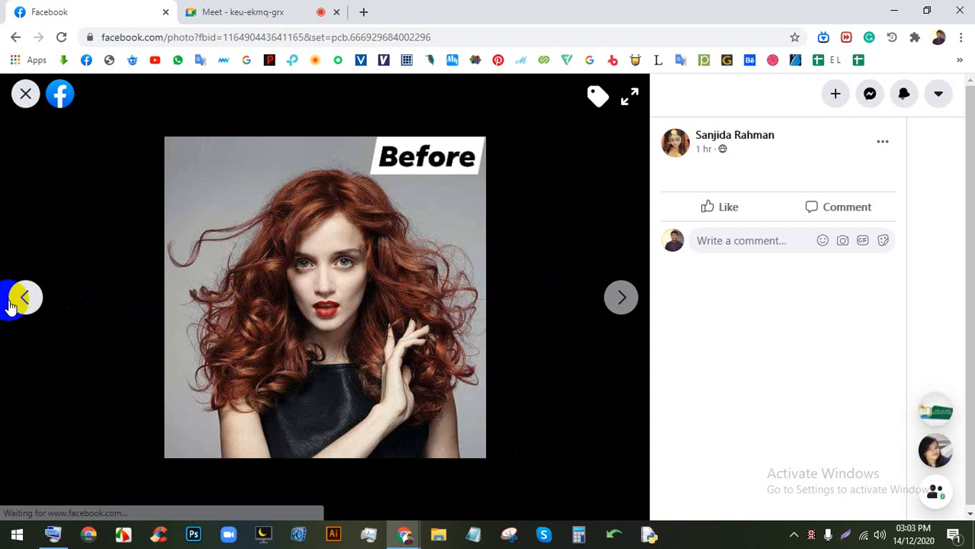
click(25, 94)
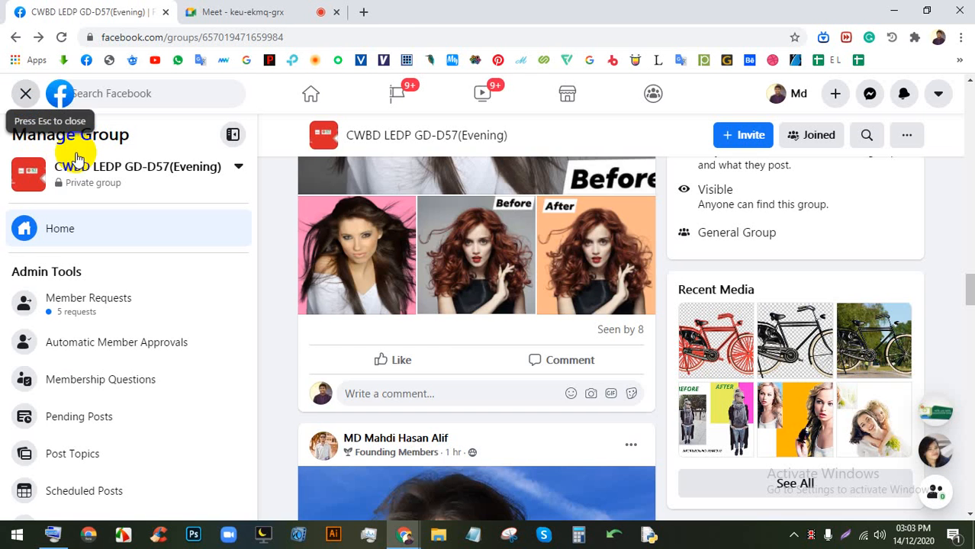
scroll(504, 320, down, 4)
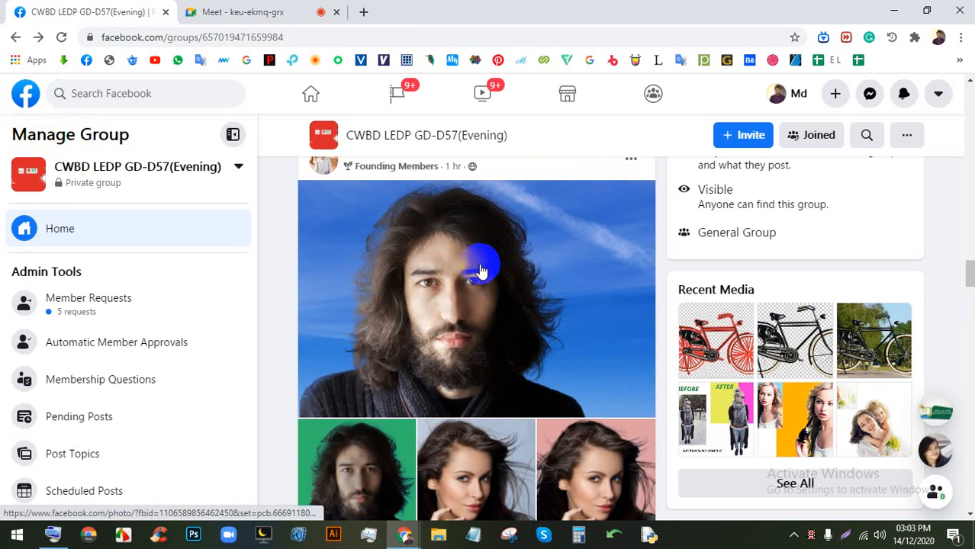
Open the class 12 post's photos, view the green and blue-sky versions, and admit a joiner.
scroll(473, 267, up, 3)
click(431, 366)
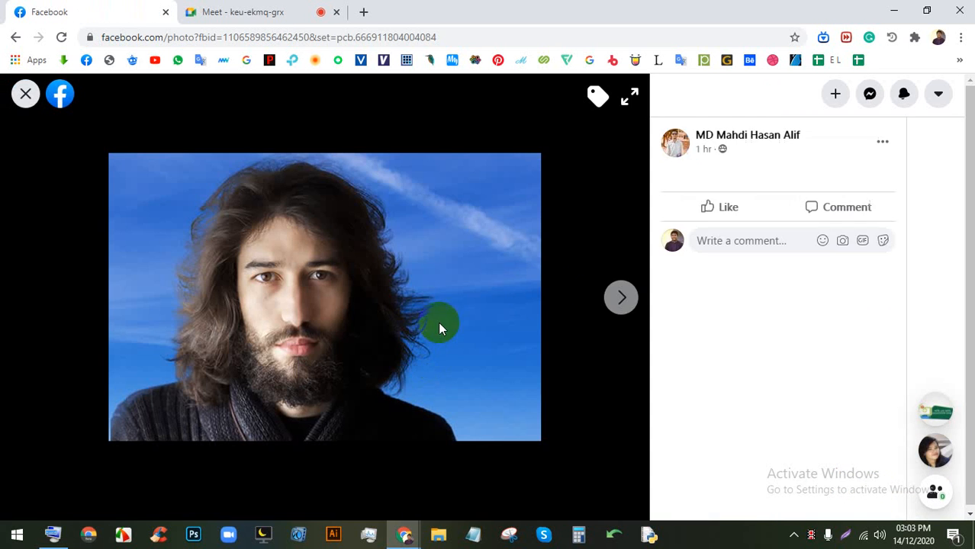
click(624, 296)
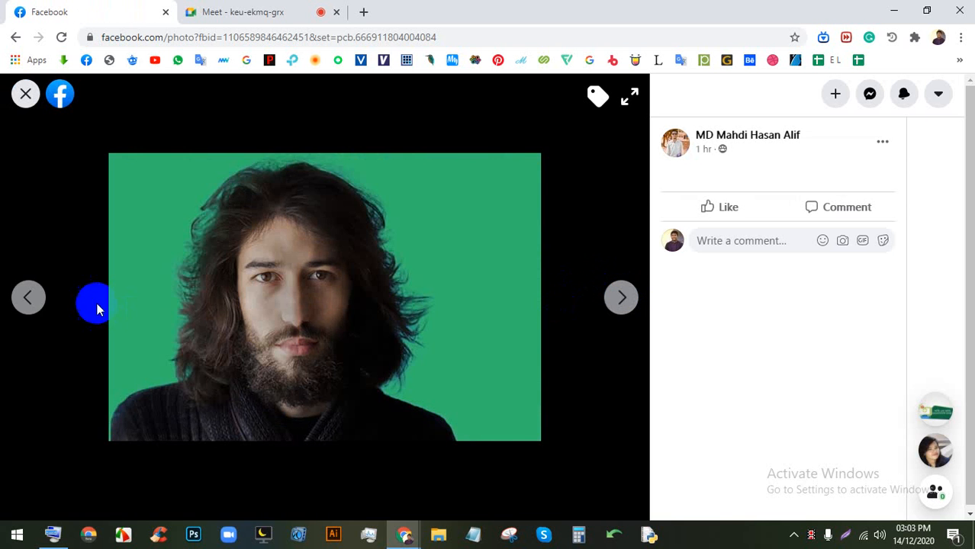
click(27, 296)
click(220, 6)
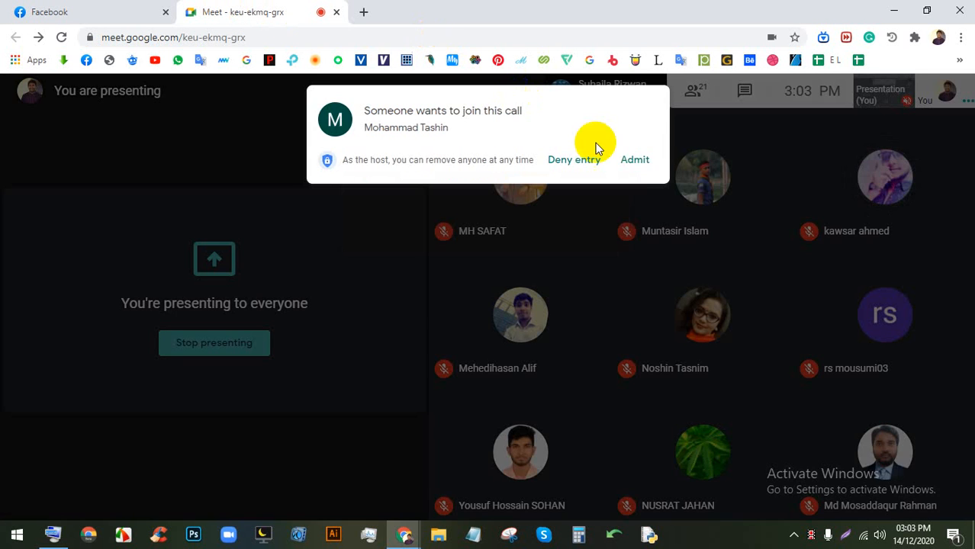
click(635, 169)
click(122, 11)
Browse the class 12 photos to the pink-background portrait, then close the viewer.
click(618, 297)
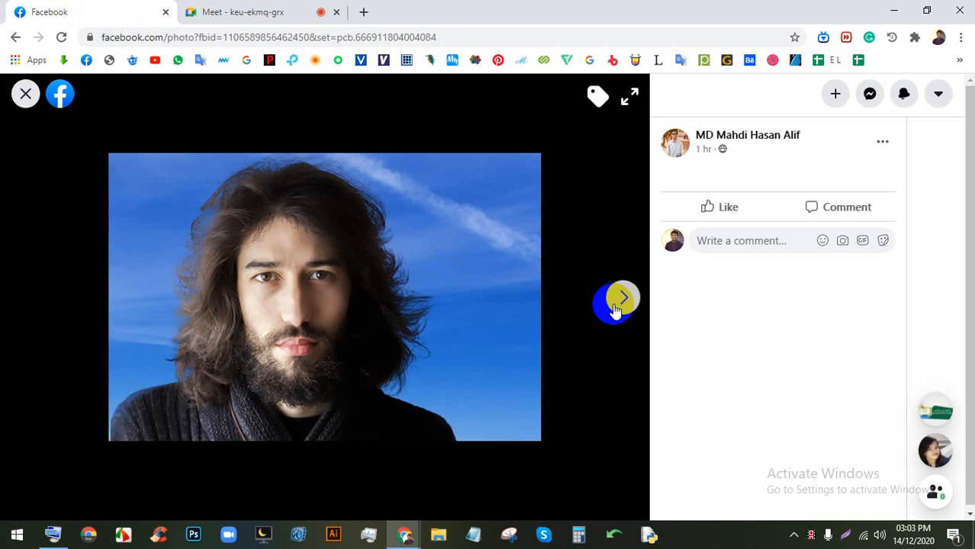
click(23, 298)
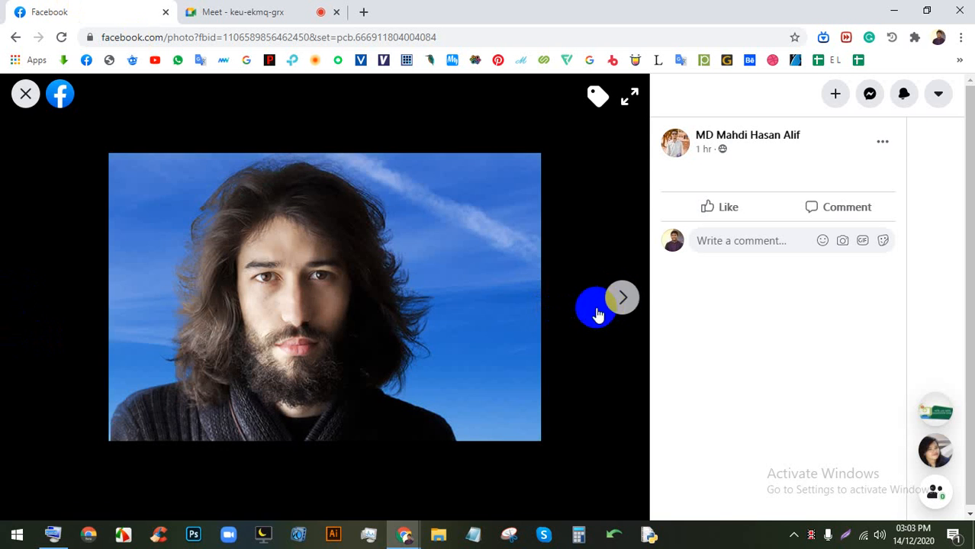
click(616, 298)
click(626, 299)
click(627, 300)
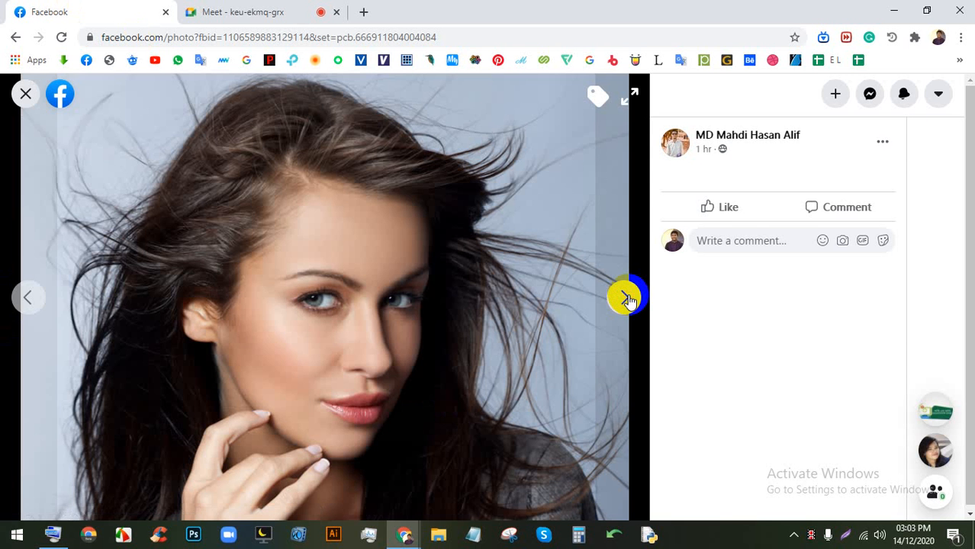
click(26, 297)
click(625, 296)
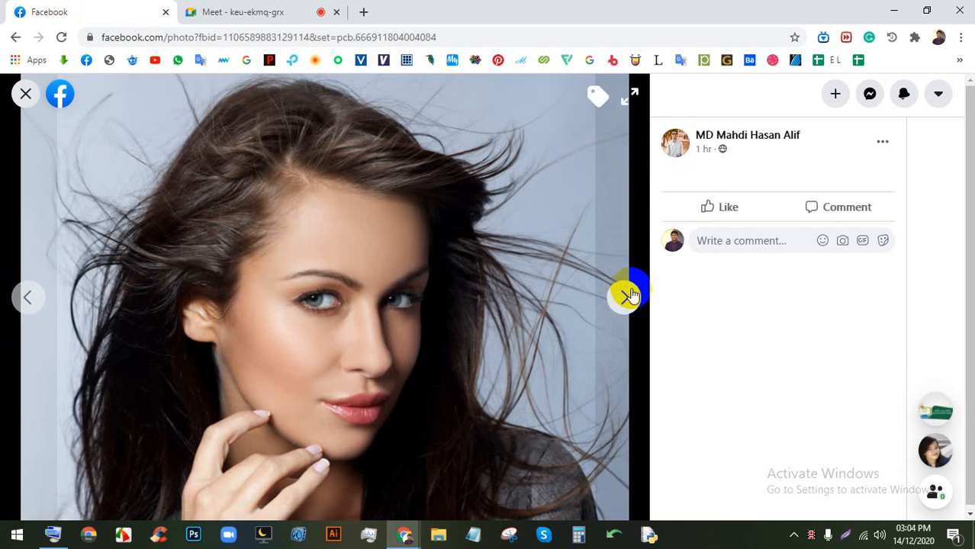
click(26, 298)
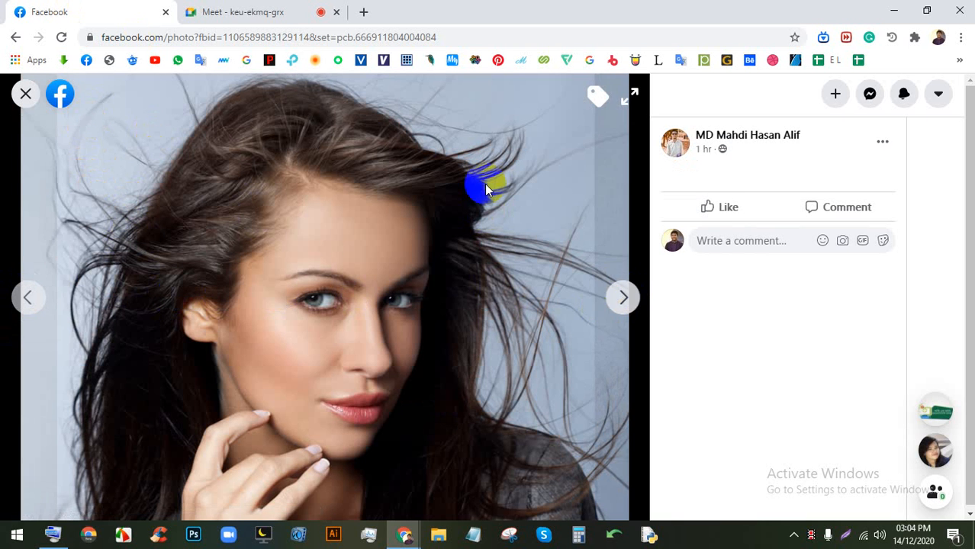
click(623, 297)
click(25, 93)
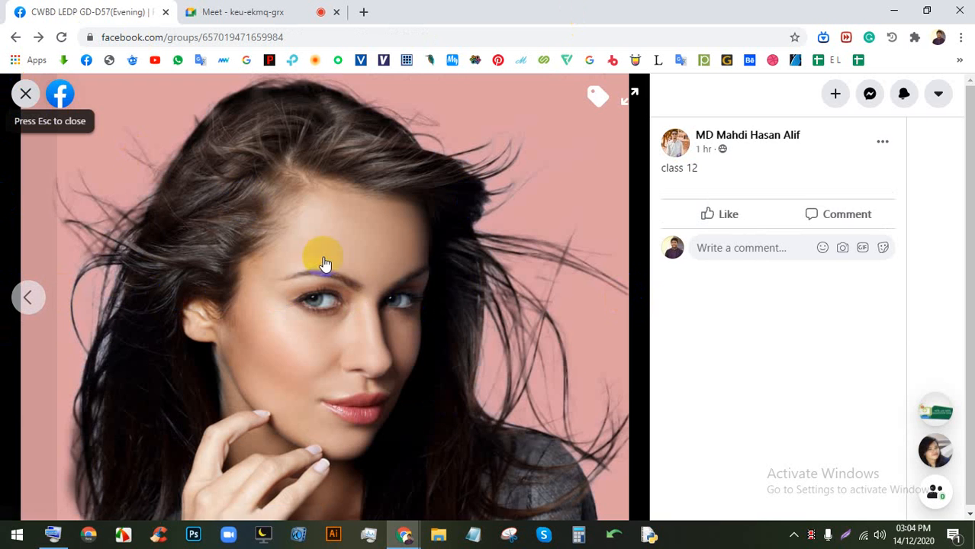
Flip through the Class-12 pink-shirt, curly-haired and masked-woman before/after photos.
scroll(495, 351, down, 11)
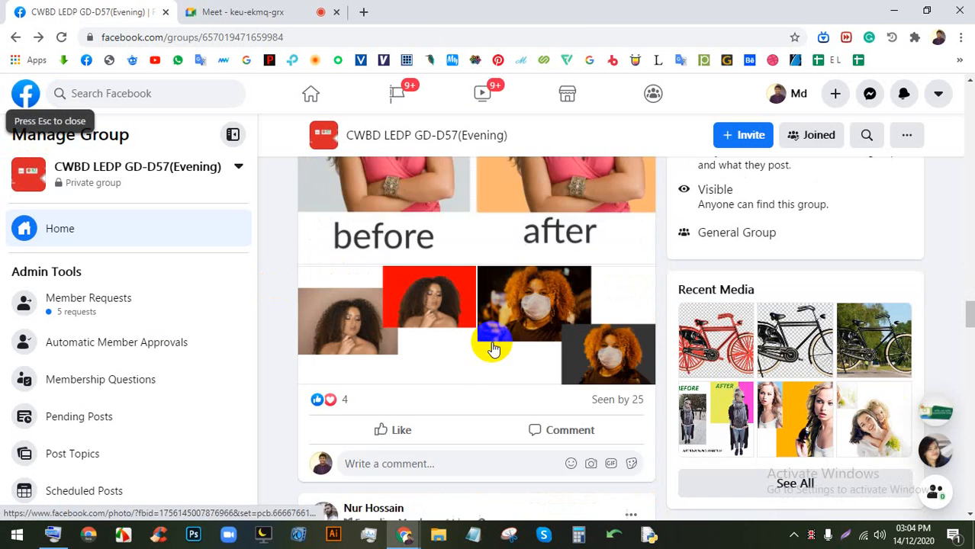
scroll(492, 349, up, 3)
click(424, 328)
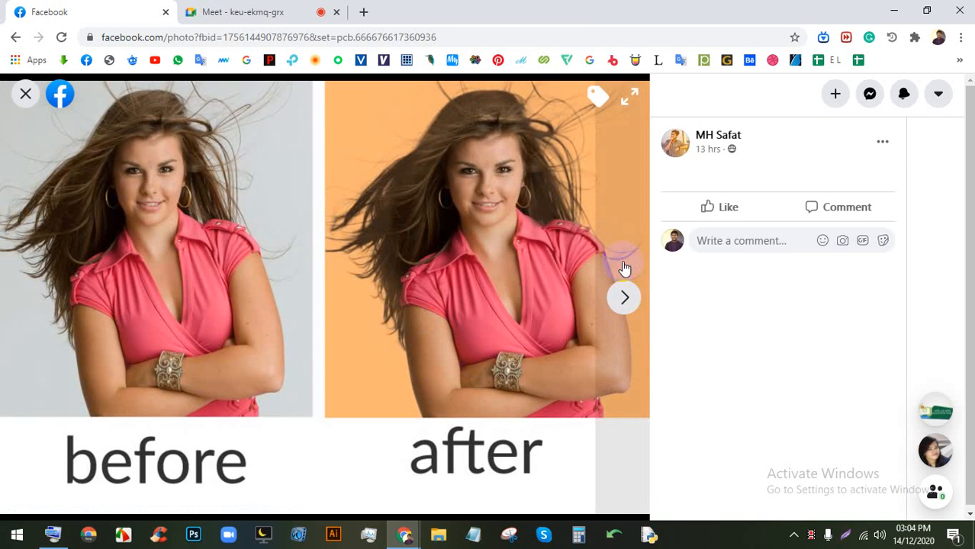
click(625, 298)
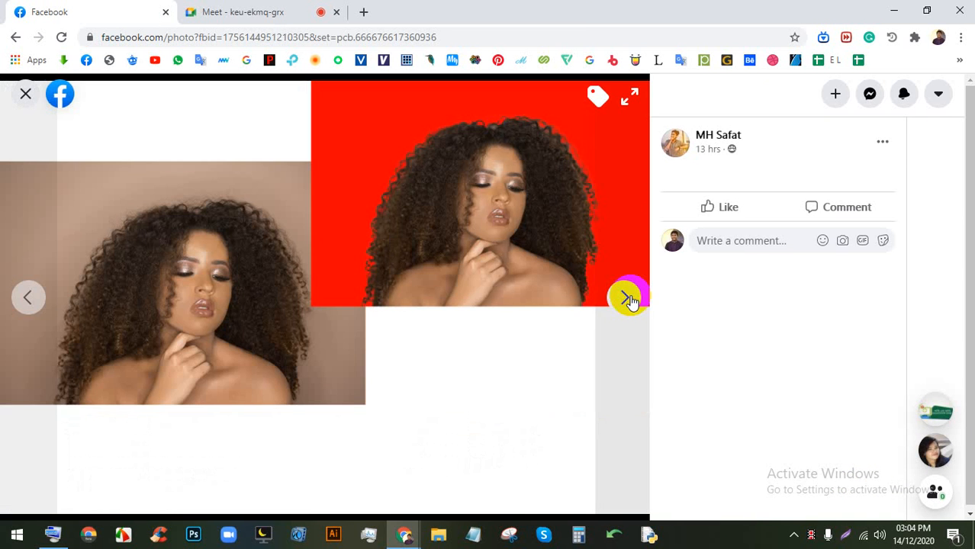
click(9, 304)
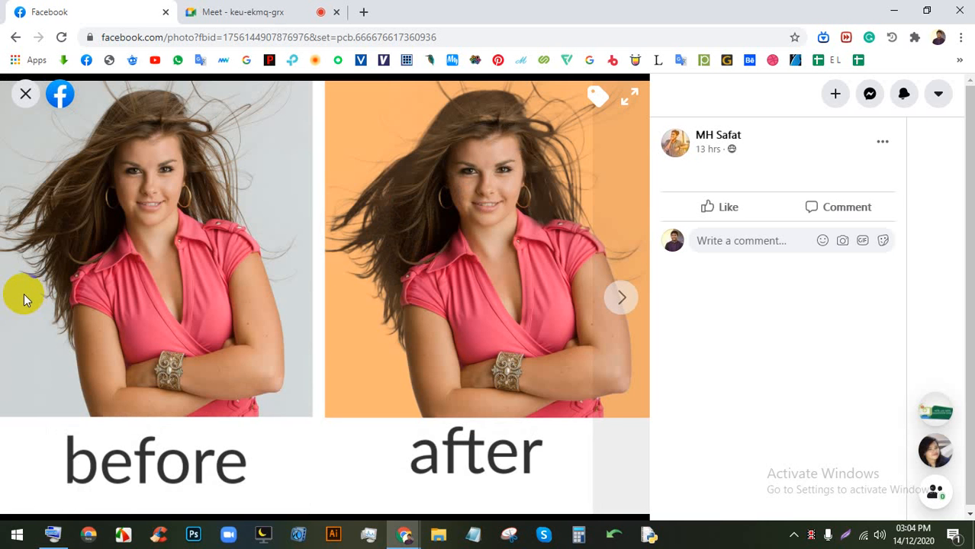
click(620, 298)
click(620, 298)
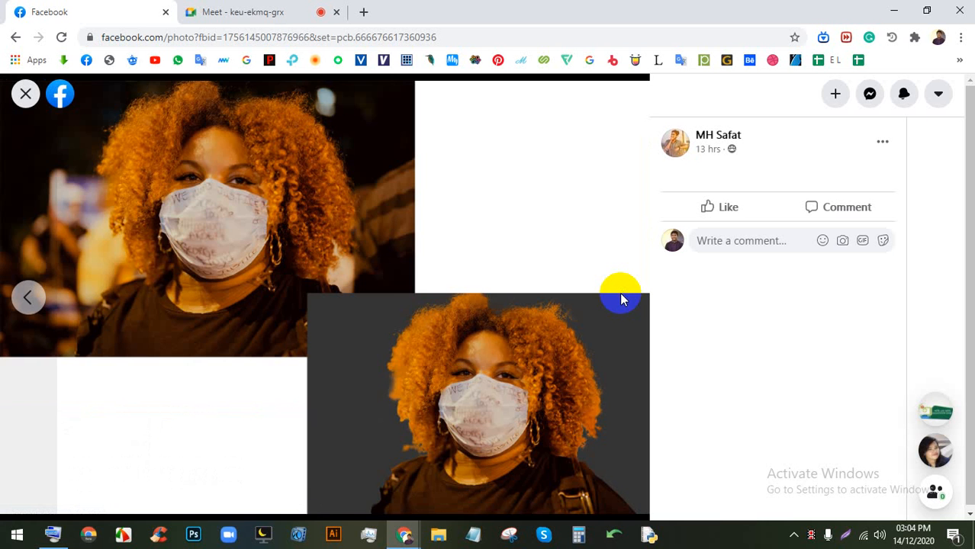
Close the photo viewer and return to the Google Meet call.
click(23, 92)
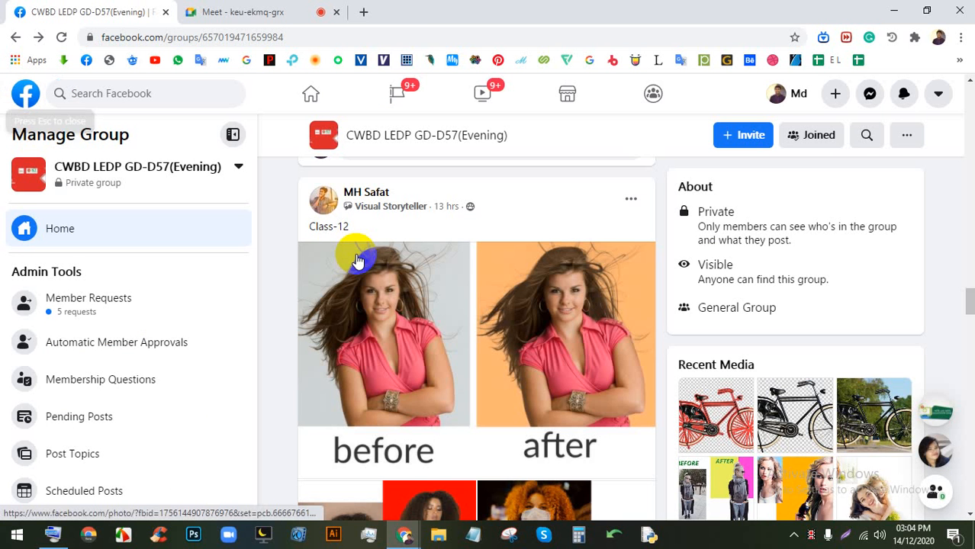
scroll(412, 278, down, 5)
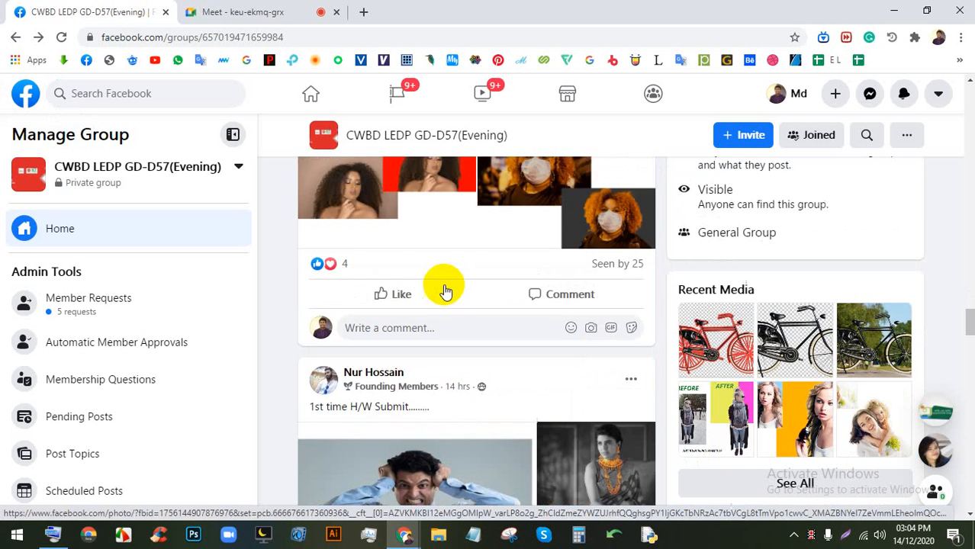
click(319, 8)
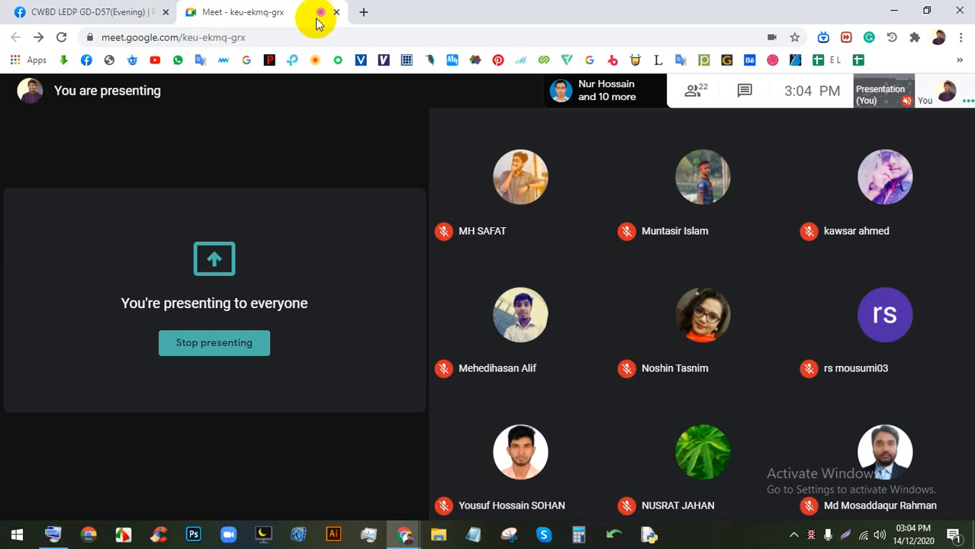
View the homework post's History Brush, Holiday Countdown Sale and Brush Tool HW images, then close them.
click(90, 10)
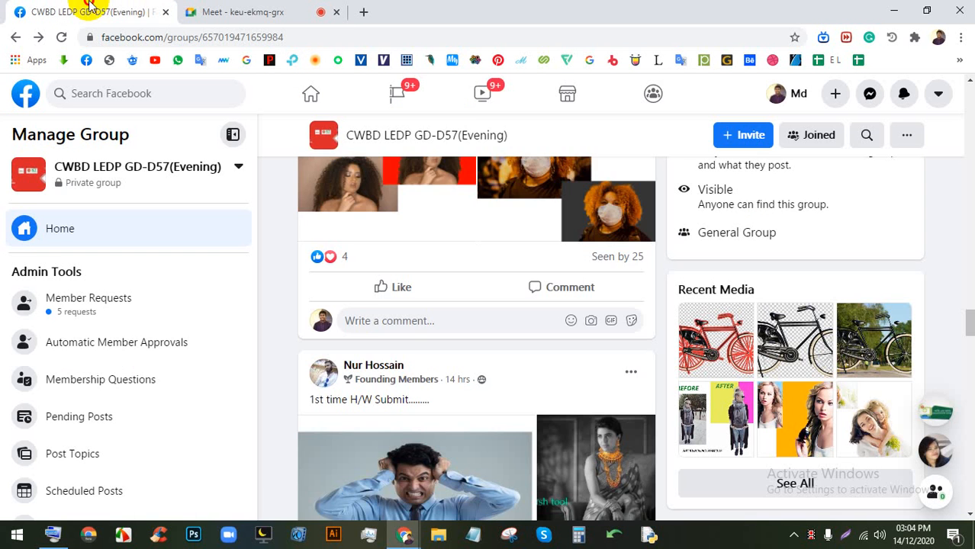
scroll(454, 259, down, 3)
click(429, 284)
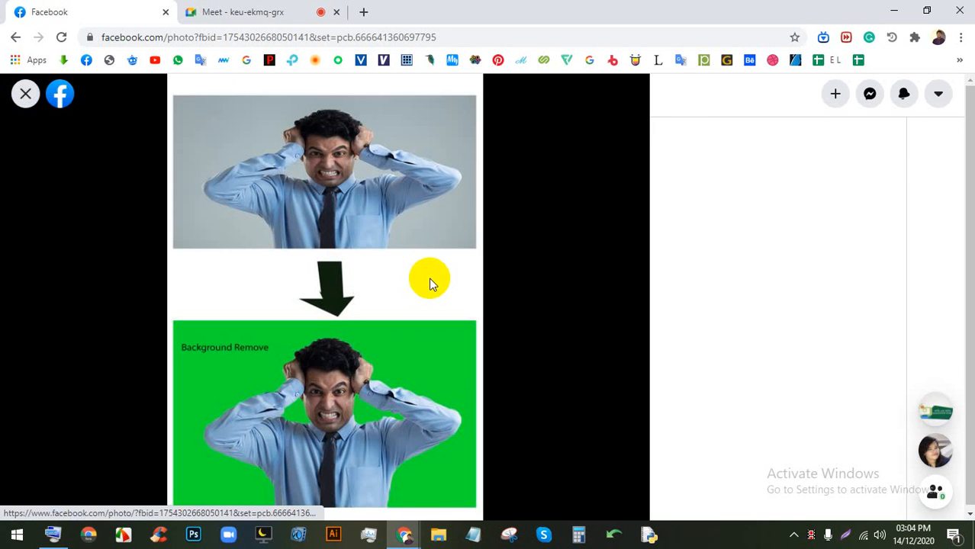
click(622, 296)
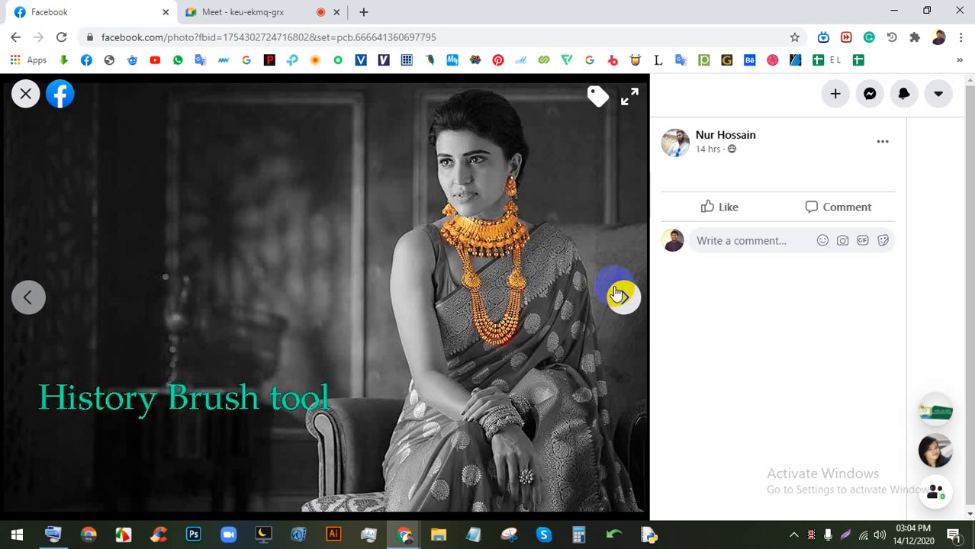
click(621, 296)
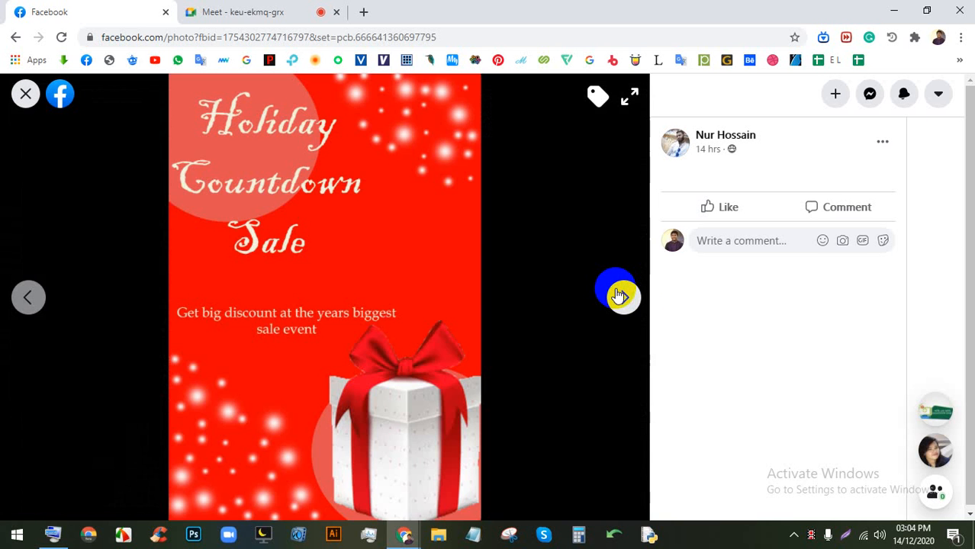
click(619, 296)
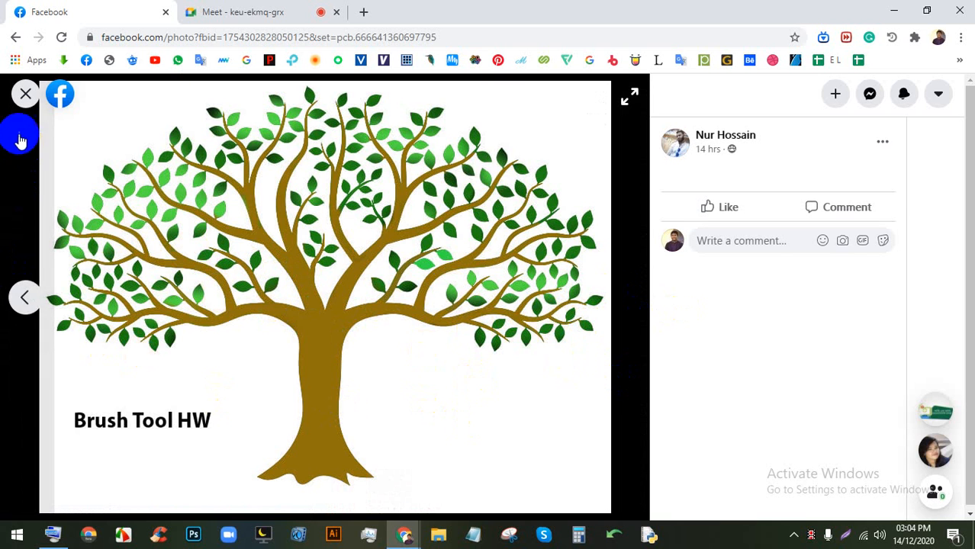
click(26, 93)
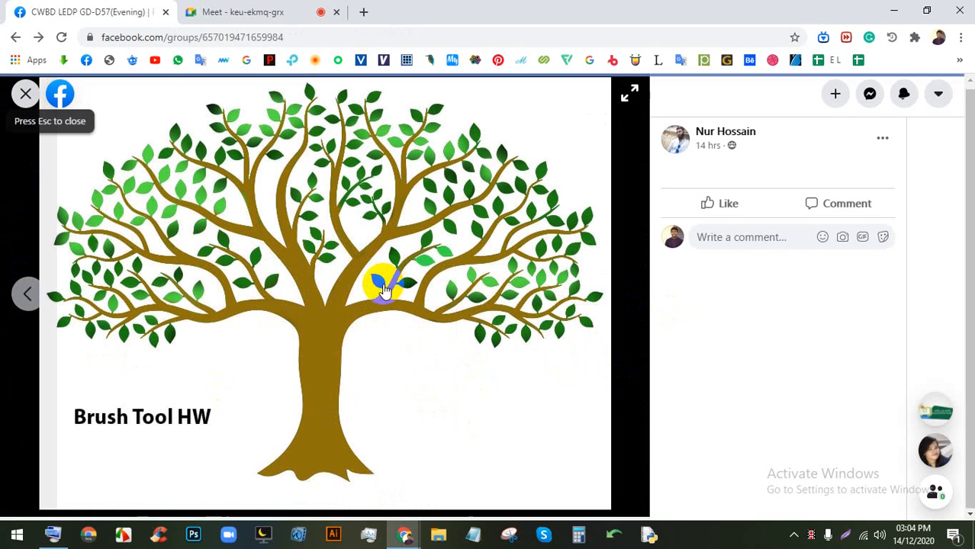
Scroll through more group posts, then go back to the Meet call.
scroll(488, 274, down, 8)
scroll(467, 271, down, 6)
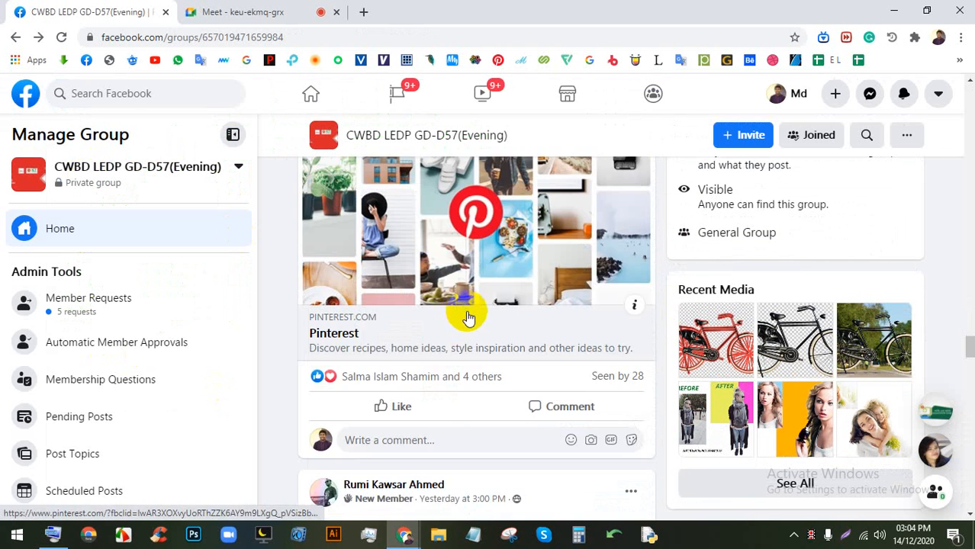
scroll(464, 319, up, 2)
scroll(461, 312, down, 10)
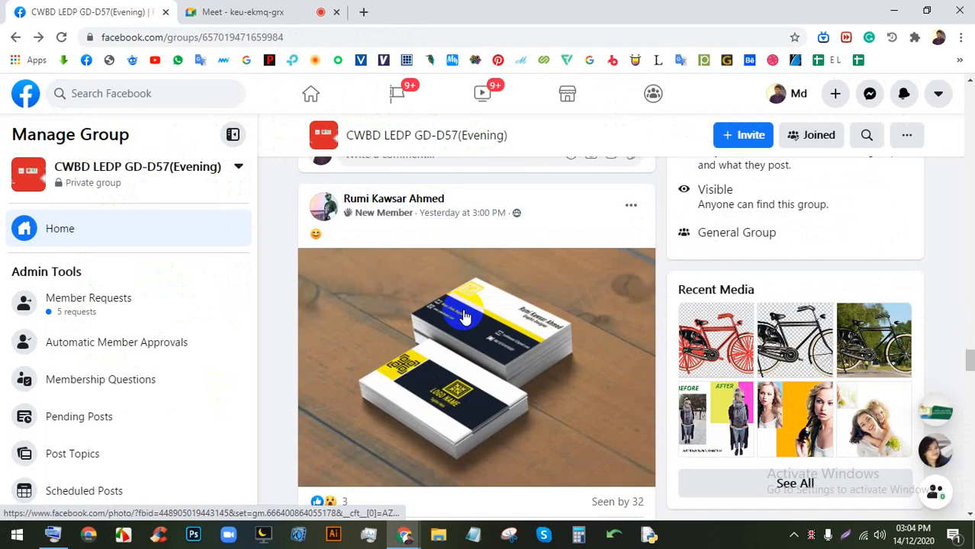
scroll(464, 312, down, 12)
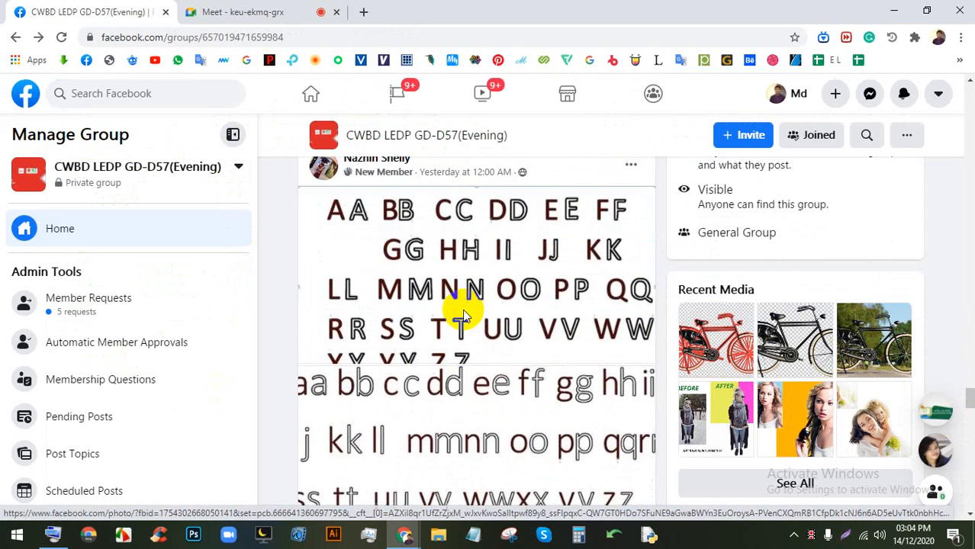
scroll(464, 322, down, 15)
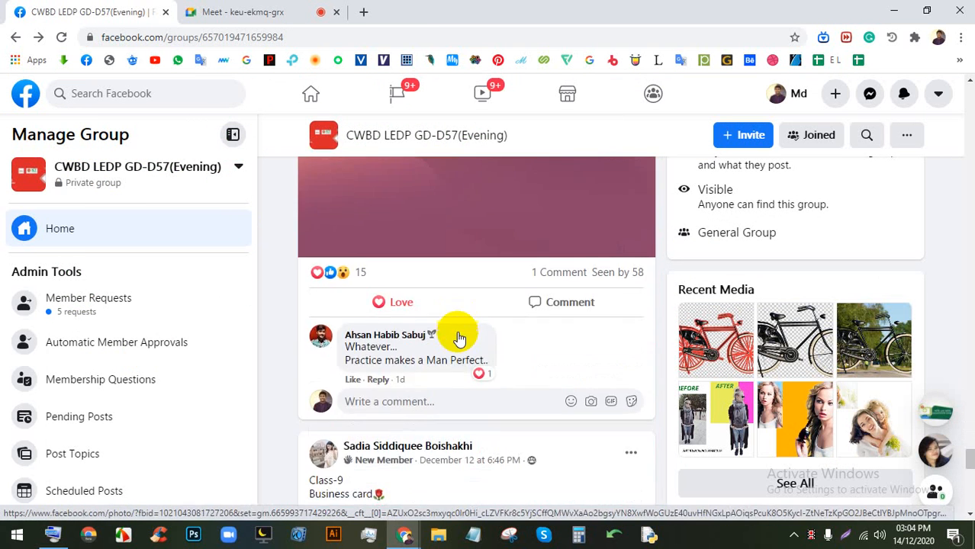
scroll(457, 337, down, 3)
click(304, 10)
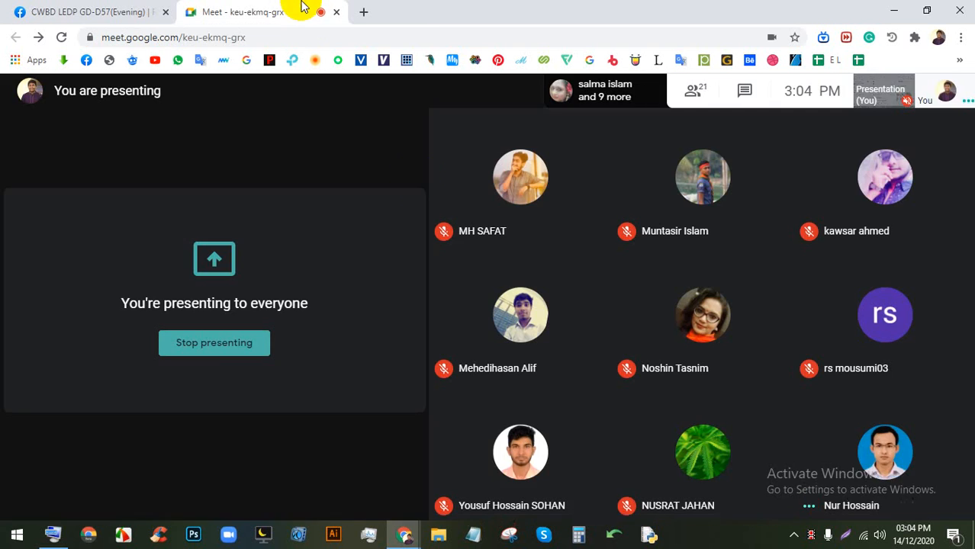
Stop presenting your screen so a participant's shared browser window can be shown.
click(214, 351)
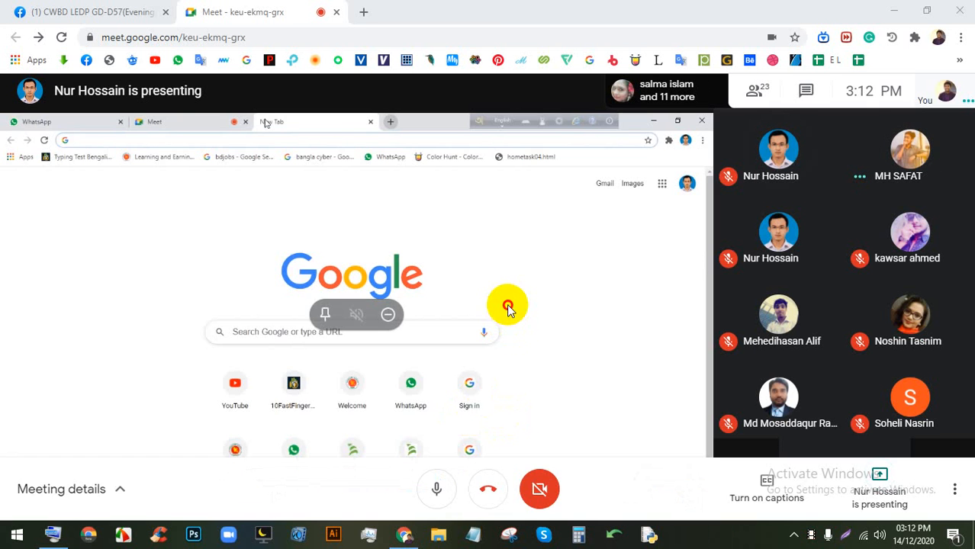
Show the participant's shared screen full screen and pin it so it fills the view.
double_click(508, 306)
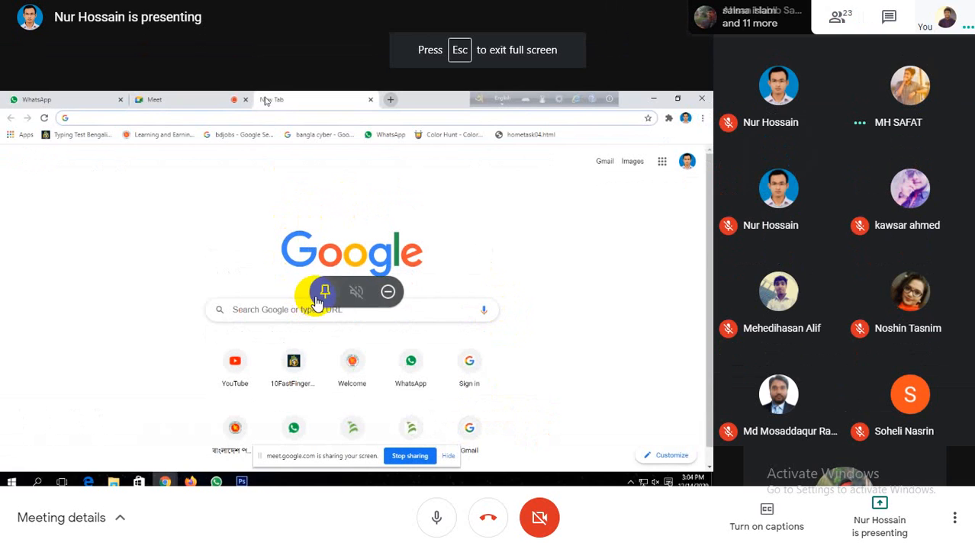
click(320, 291)
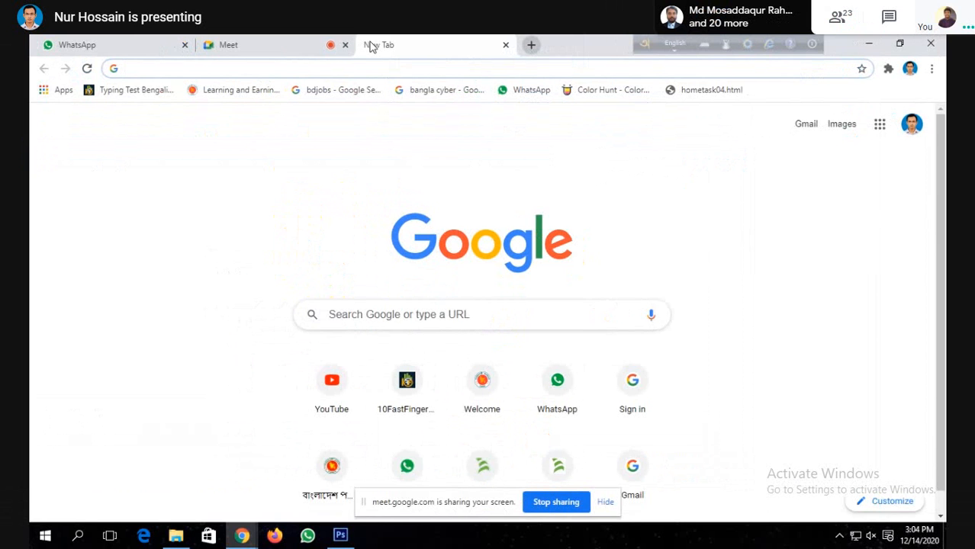
Admit everyone waiting to join the call and load fiverr.com in the address bar.
text(fi)
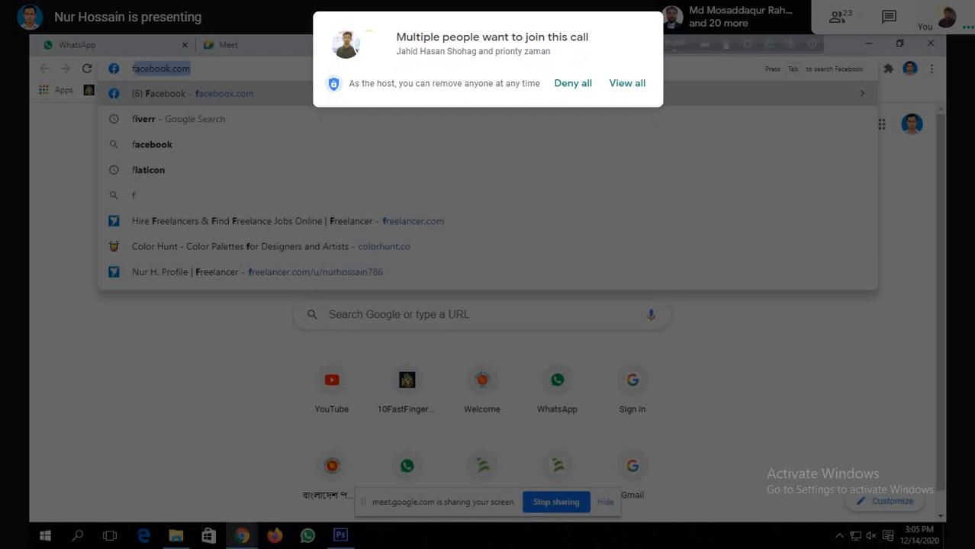
click(627, 83)
text(verr)
click(635, 189)
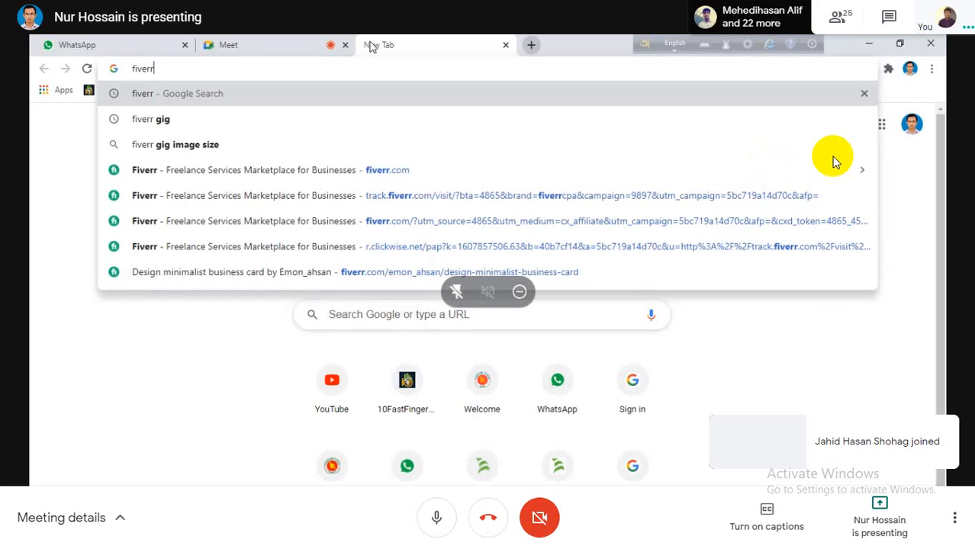
text(.com)
key(Return)
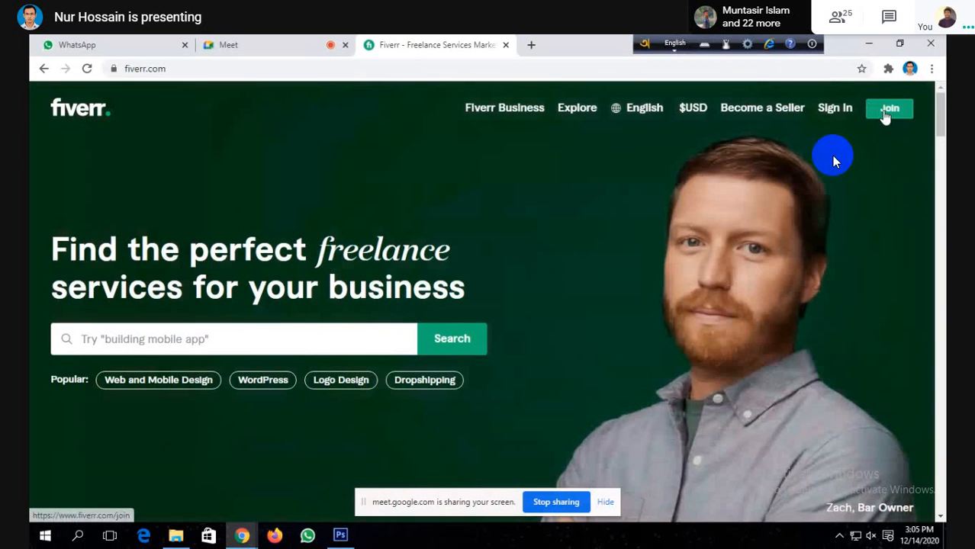
Start a Fiverr sign-up with the saved autofill email address and continue to the next step.
click(887, 108)
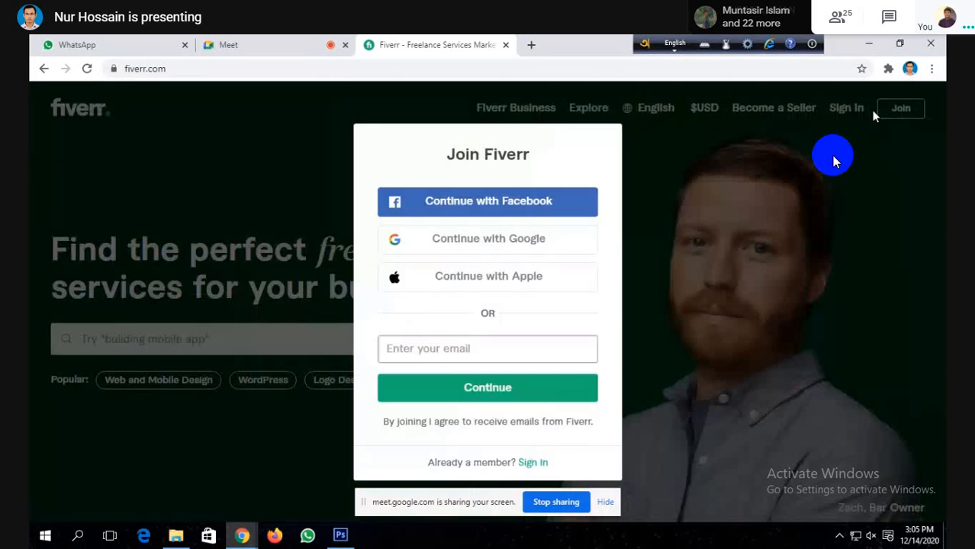
click(458, 348)
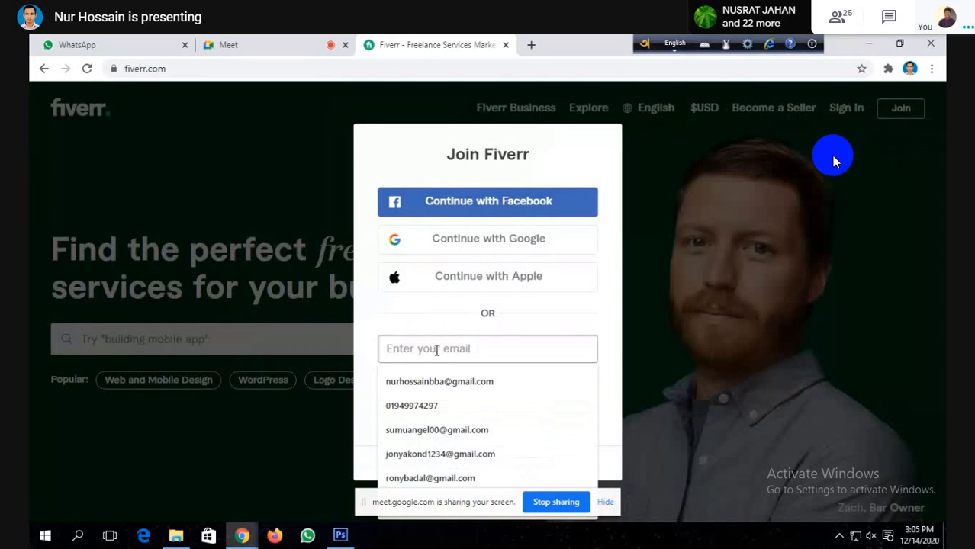
click(431, 382)
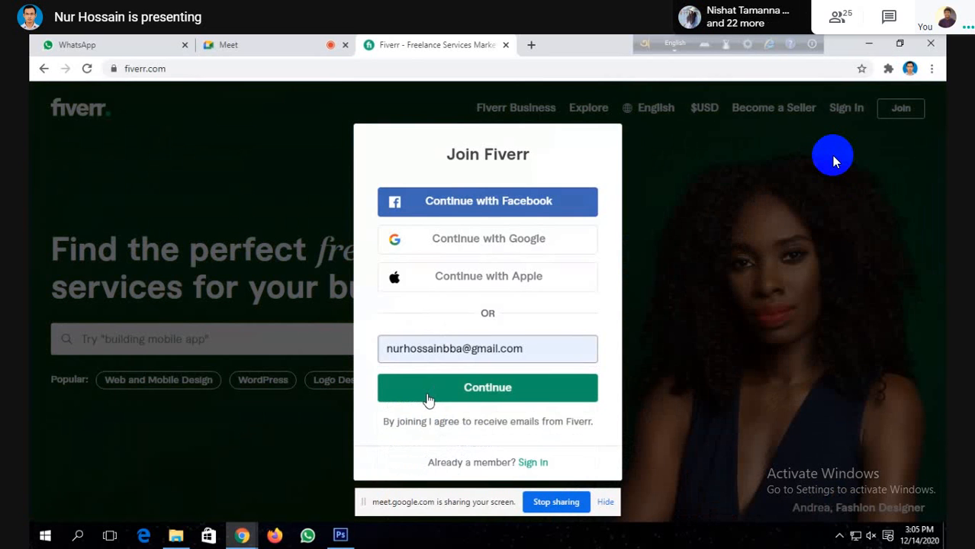
click(428, 399)
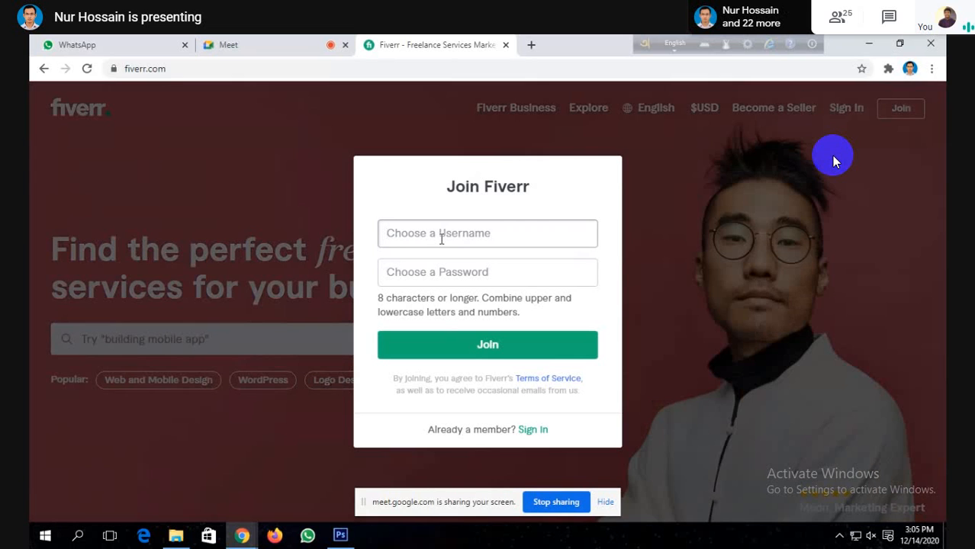
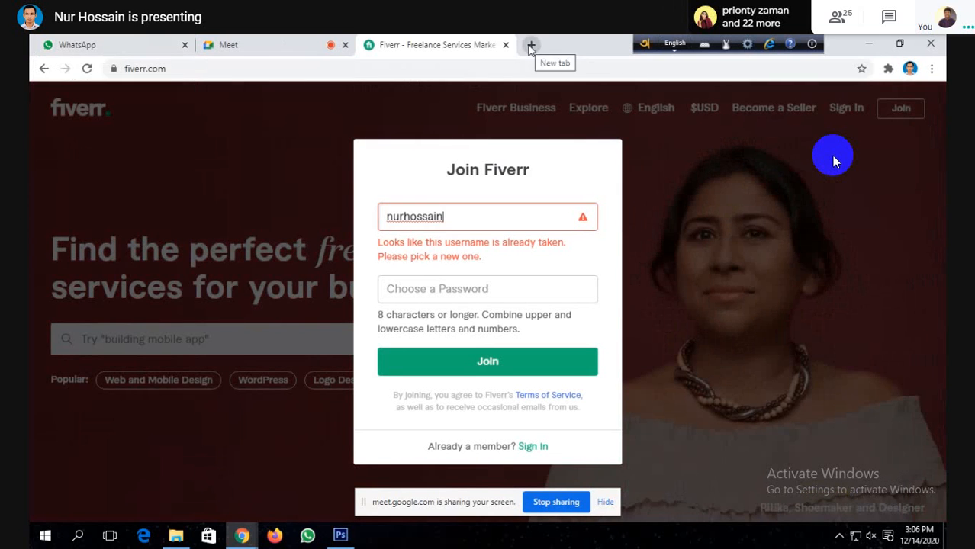
Create the account with a username made unique by appending digits, plus a password.
click(446, 218)
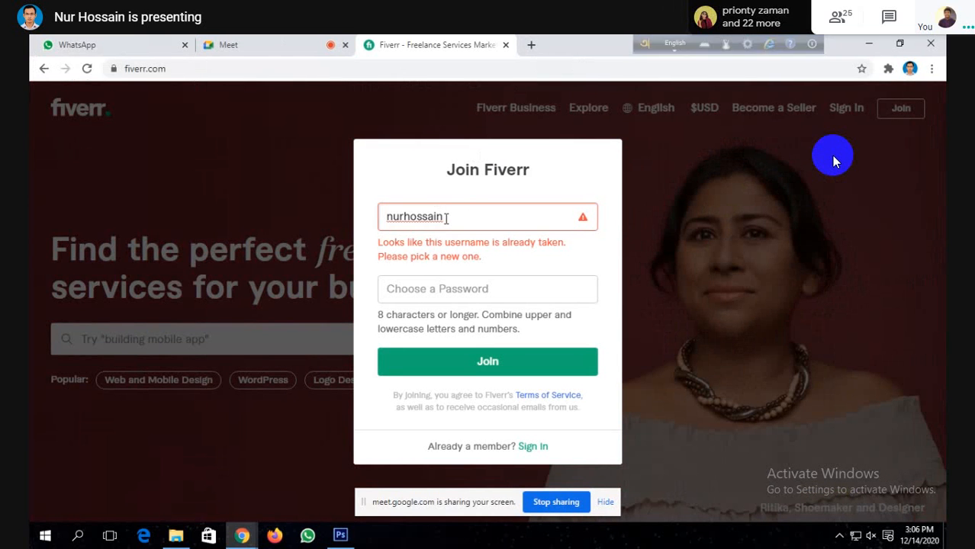
text(786)
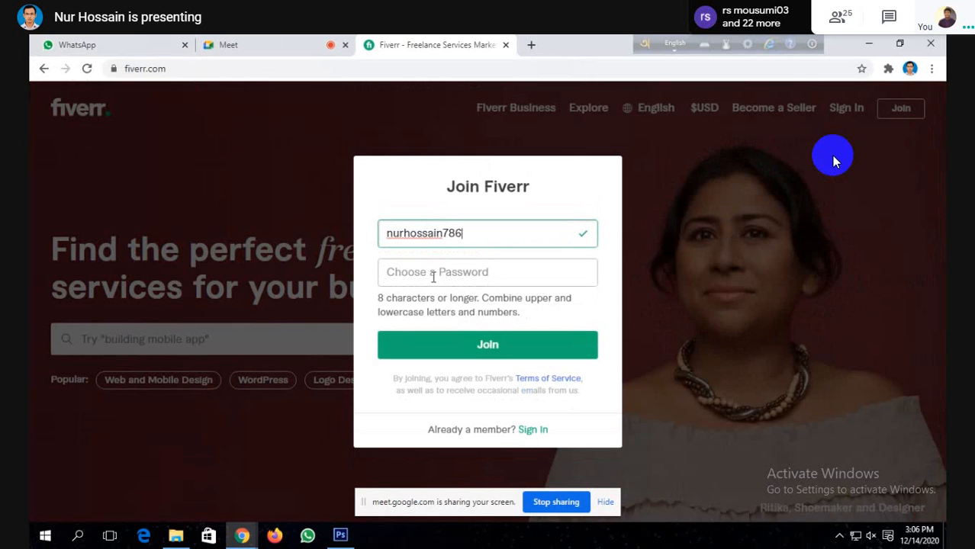
click(433, 273)
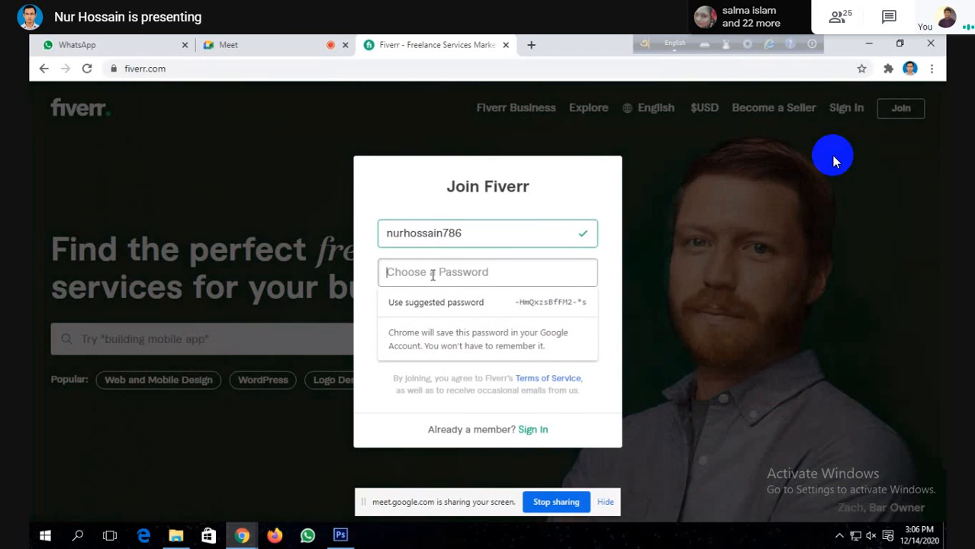
text(•••)
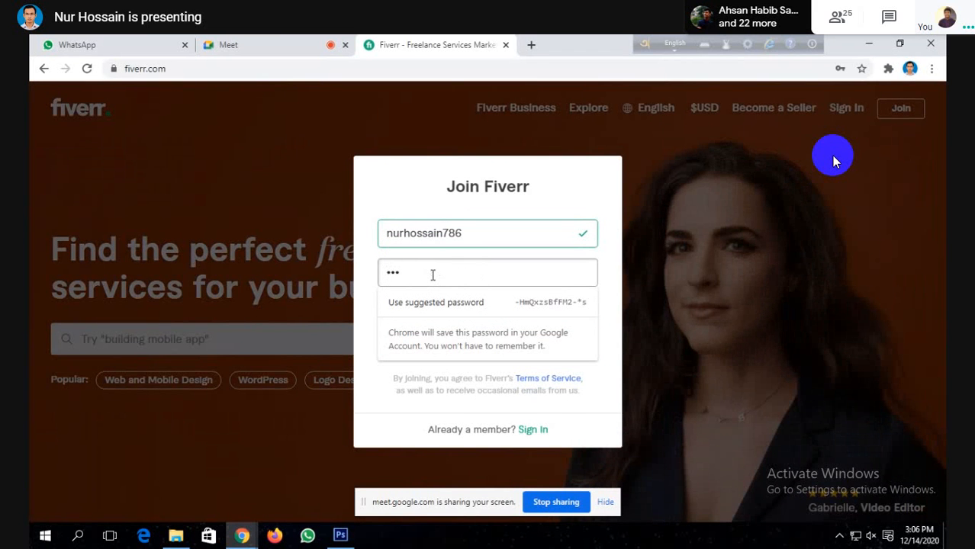
text(••••••)
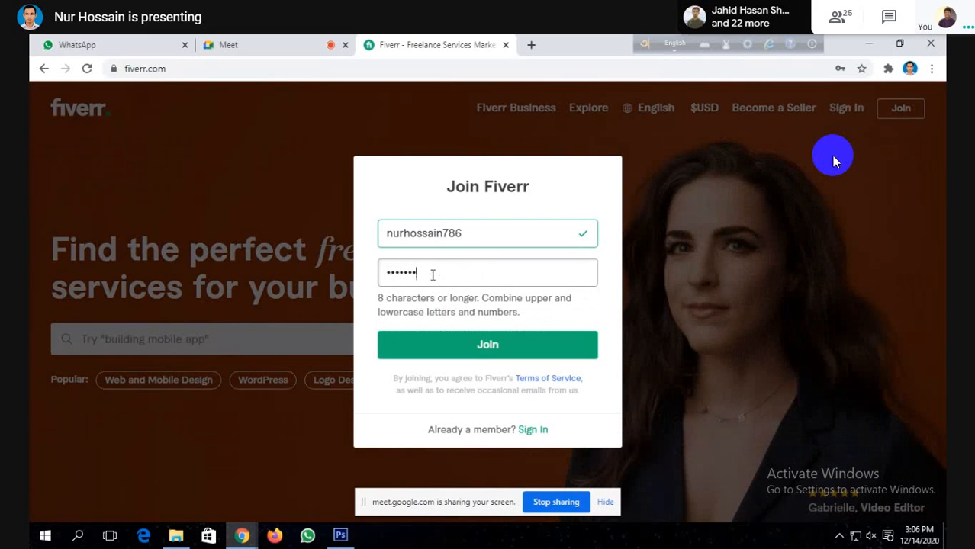
click(522, 348)
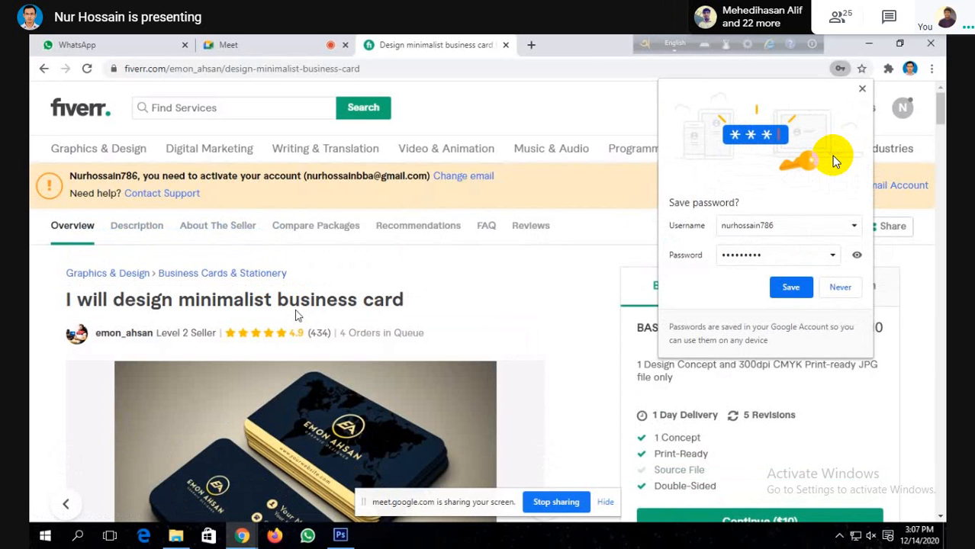
click(839, 289)
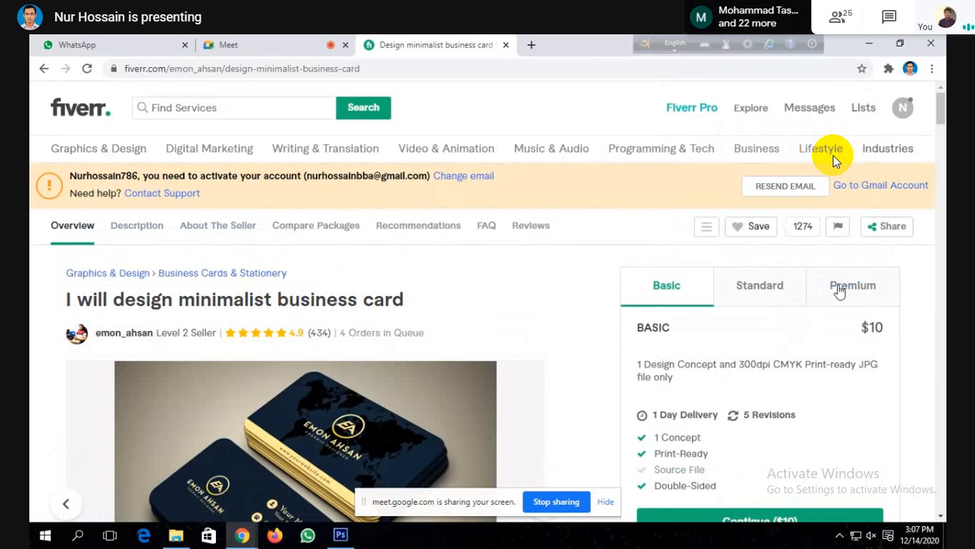
scroll(303, 308, down, 2)
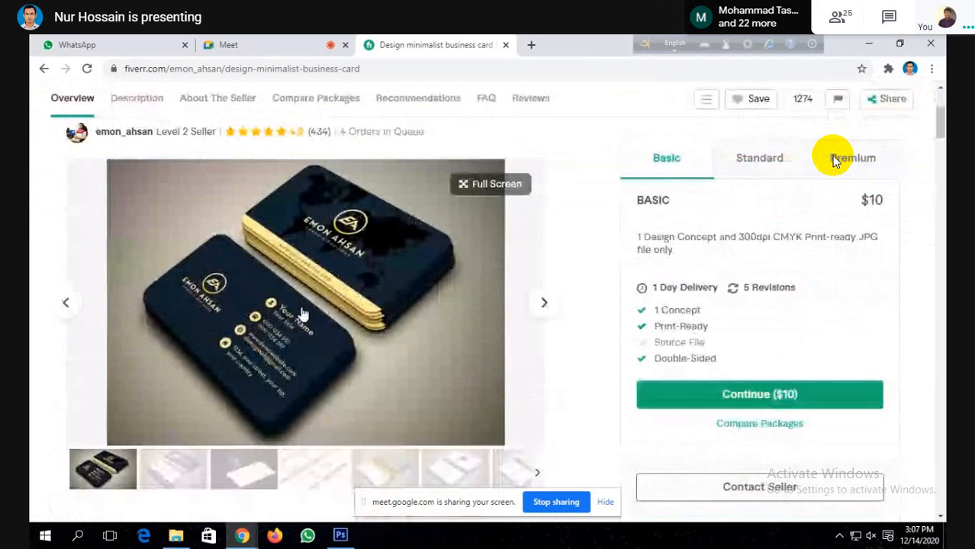
scroll(303, 313, up, 2)
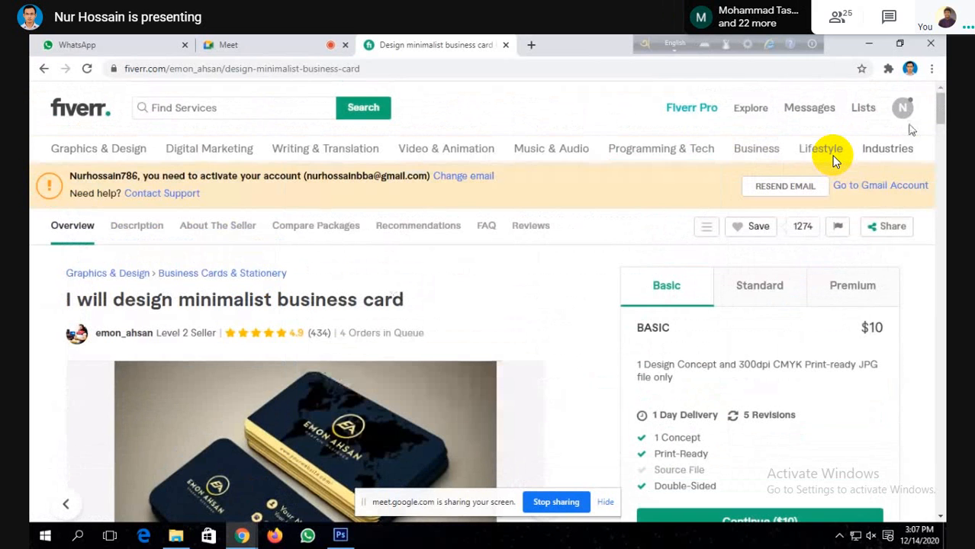
click(903, 113)
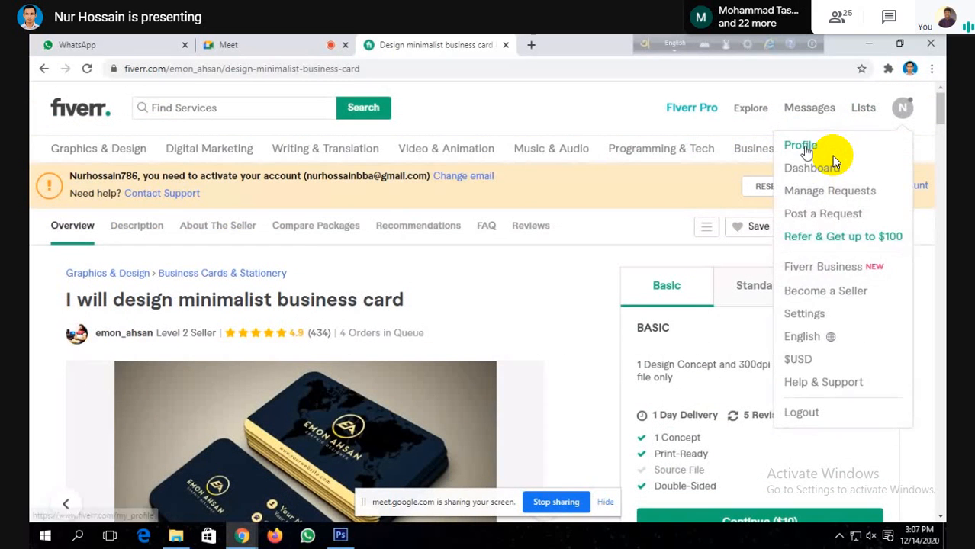
Open the Fiverr profile page, scroll through it, and view Chrome's signed-in Google account.
click(806, 153)
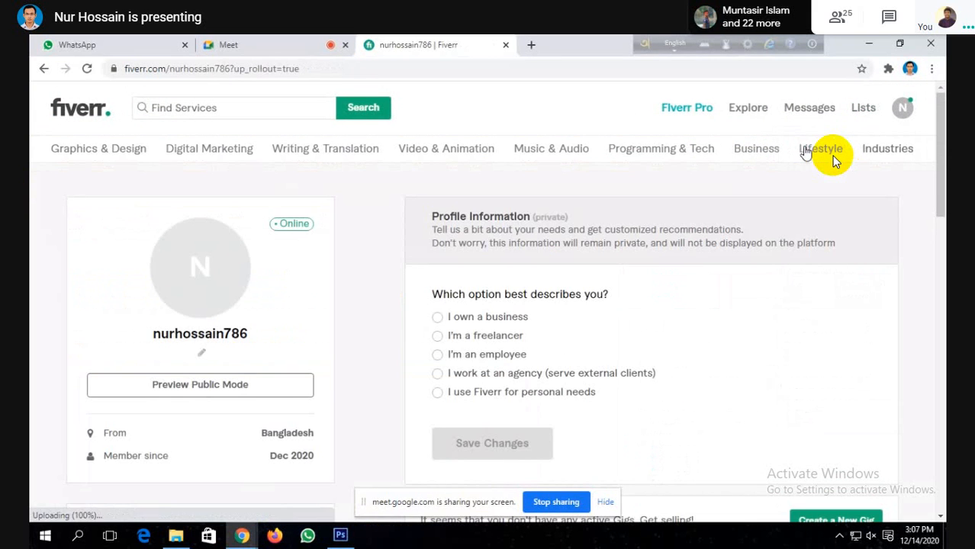
mouse_move(803, 150)
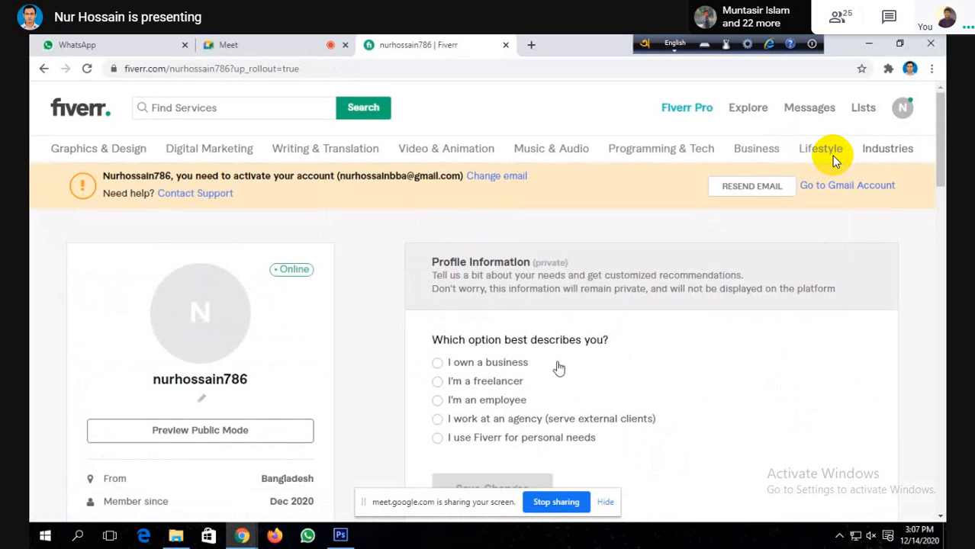
scroll(559, 369, down, 1)
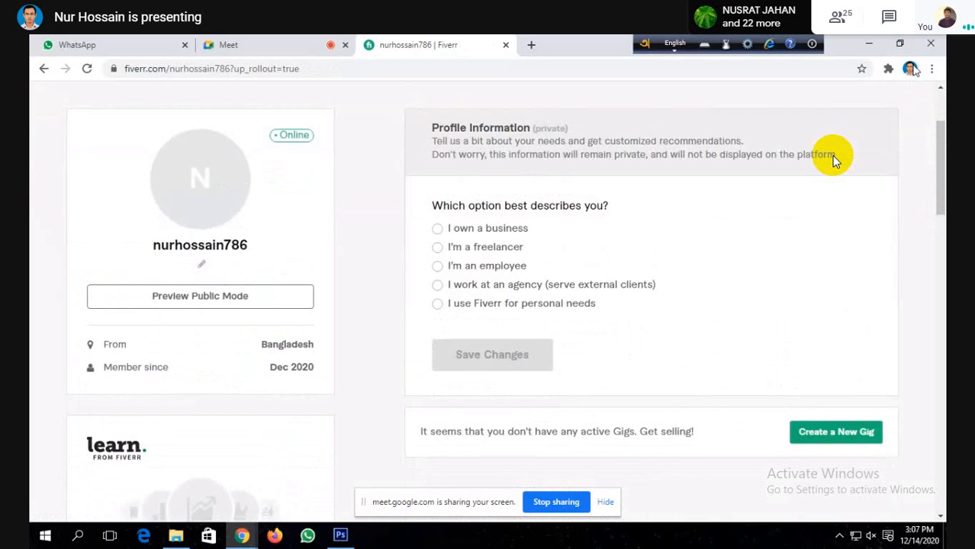
click(910, 69)
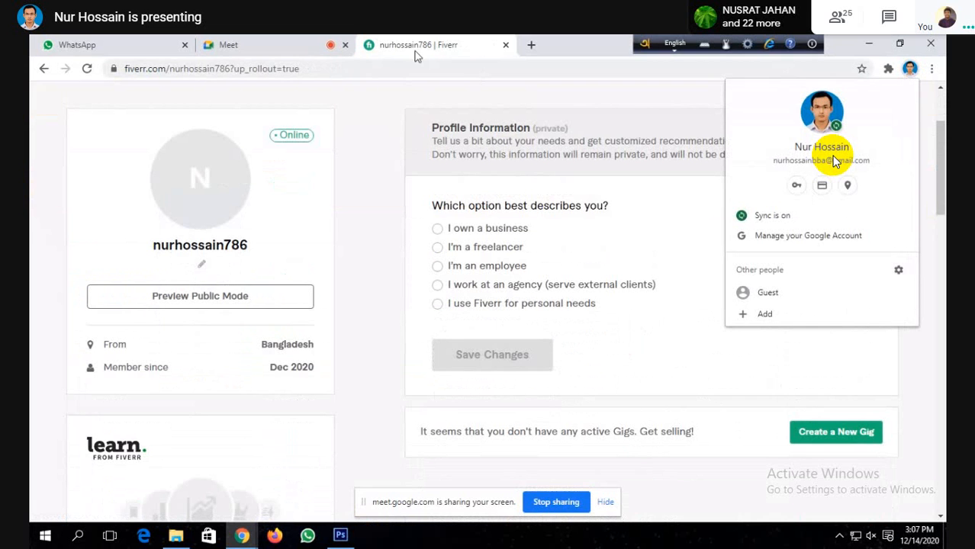
Open Gmail in a new browser tab.
click(531, 45)
click(531, 45)
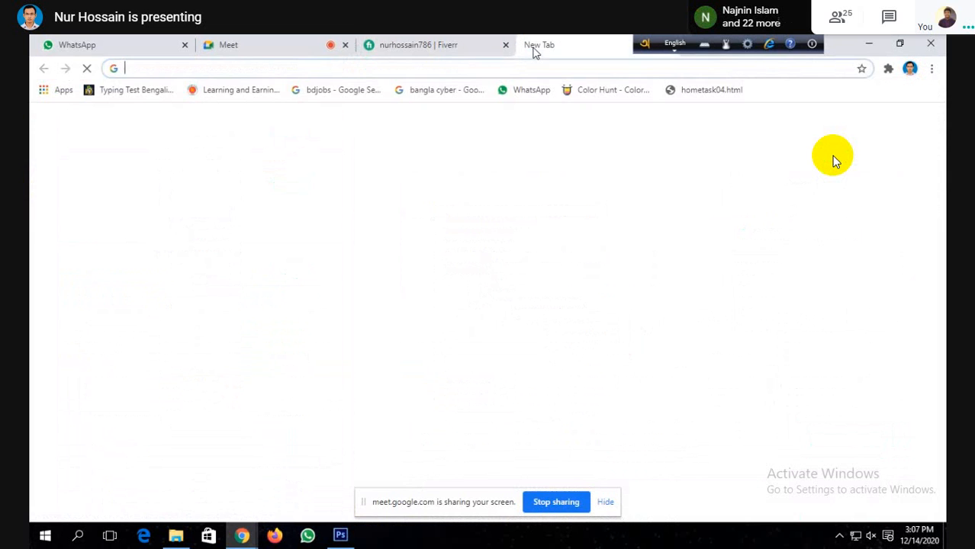
click(462, 68)
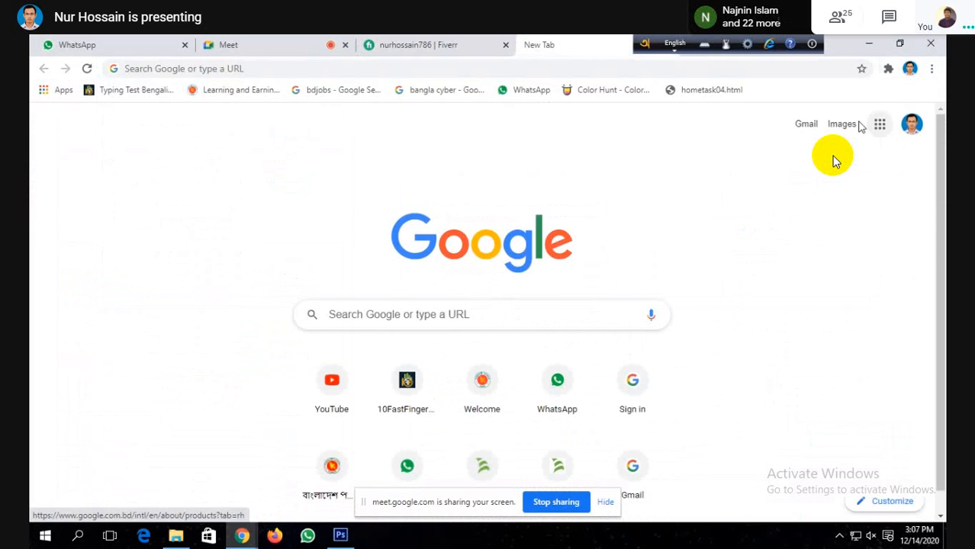
click(805, 126)
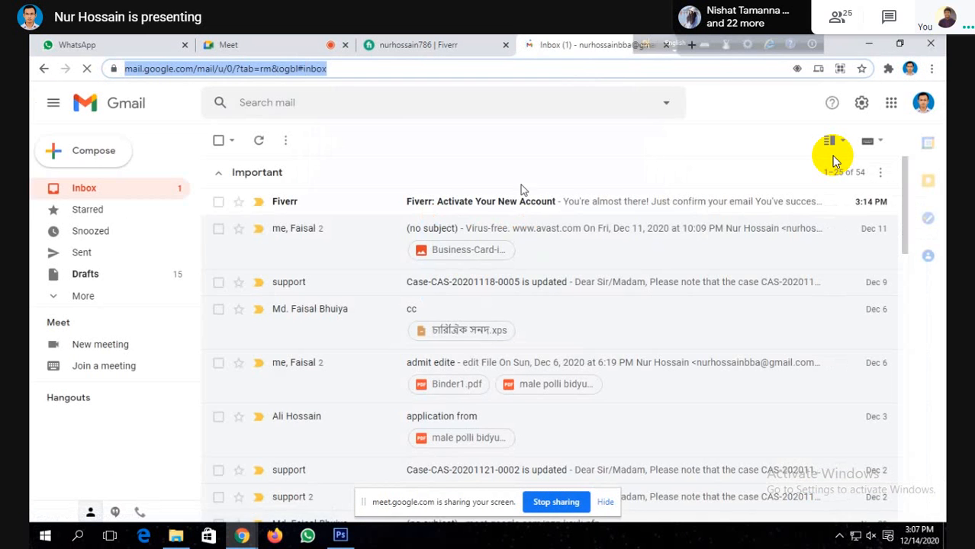
Open the 'Fiverr: Activate Your New Account' email and activate the account.
click(488, 200)
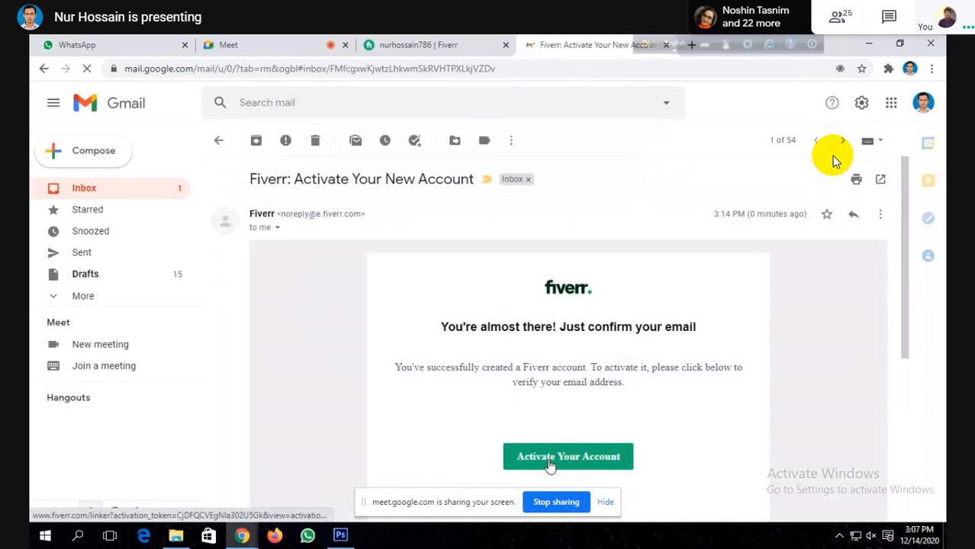
scroll(549, 466, down, 2)
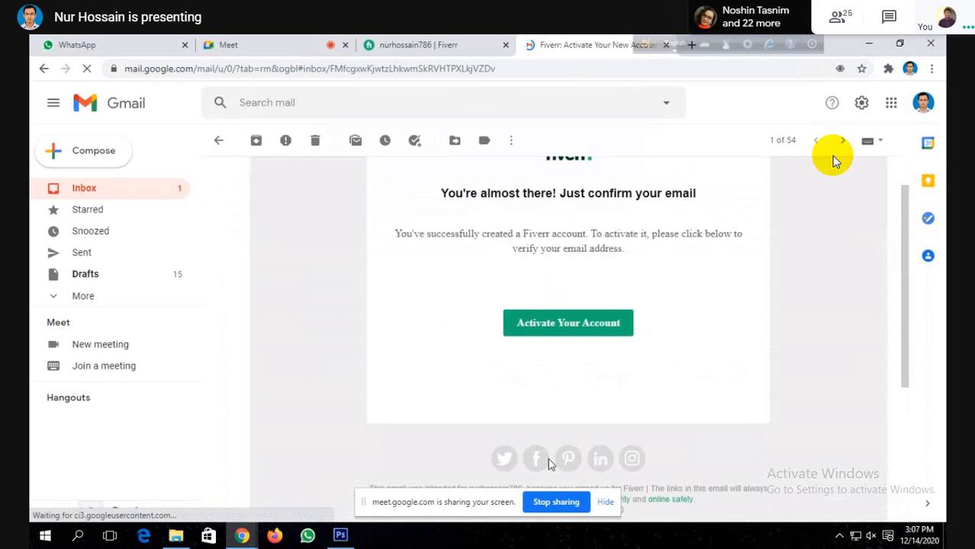
click(577, 324)
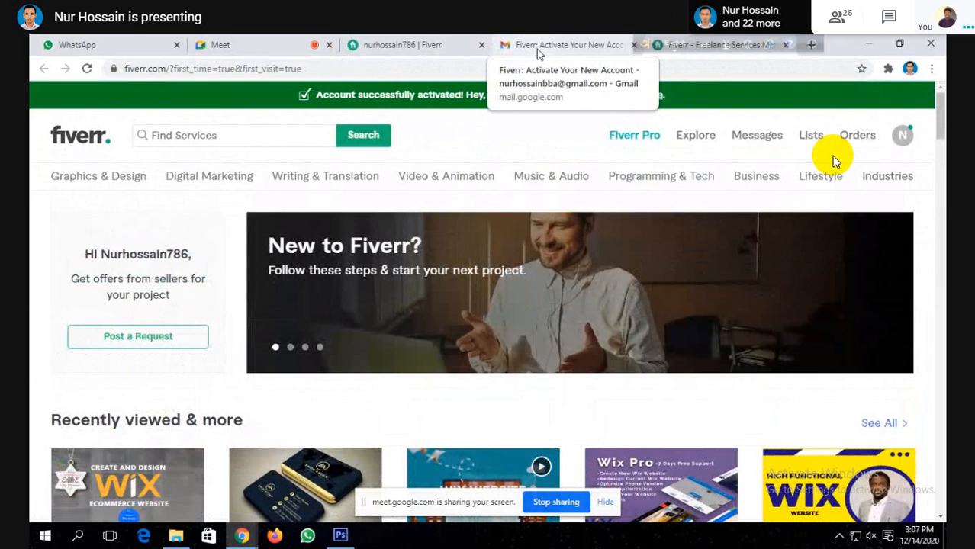
Switch back to the Fiverr profile tab, look over the profile page, and open the account menu.
click(441, 52)
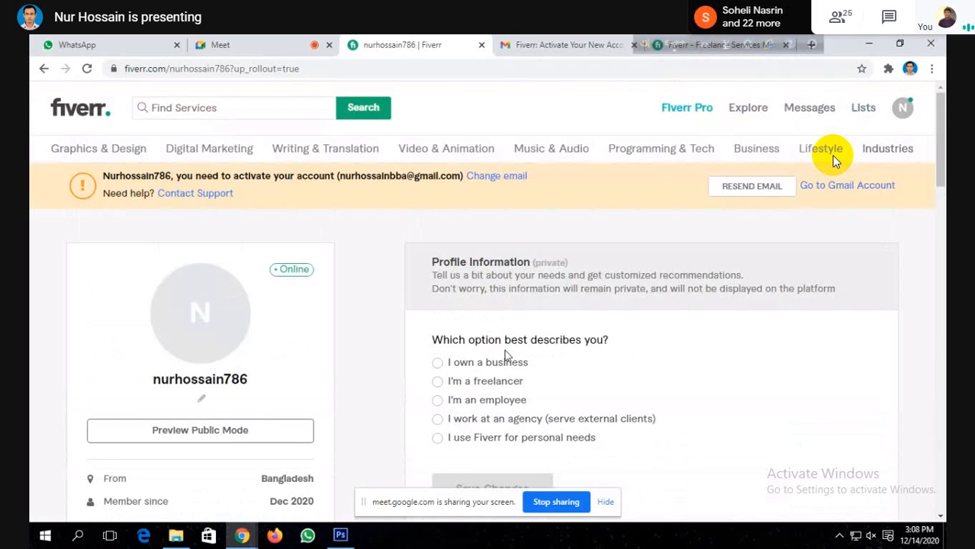
scroll(395, 228, down, 5)
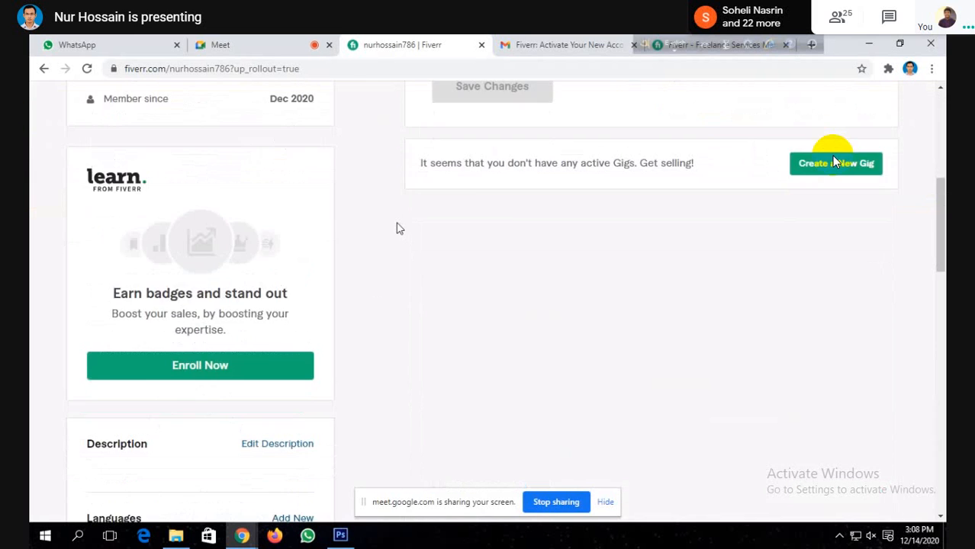
scroll(396, 228, up, 5)
click(555, 48)
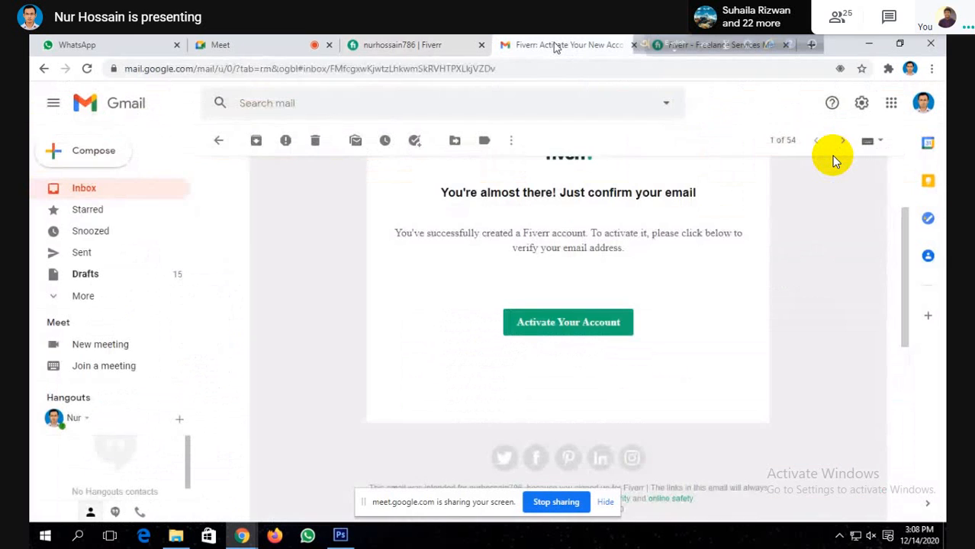
click(429, 45)
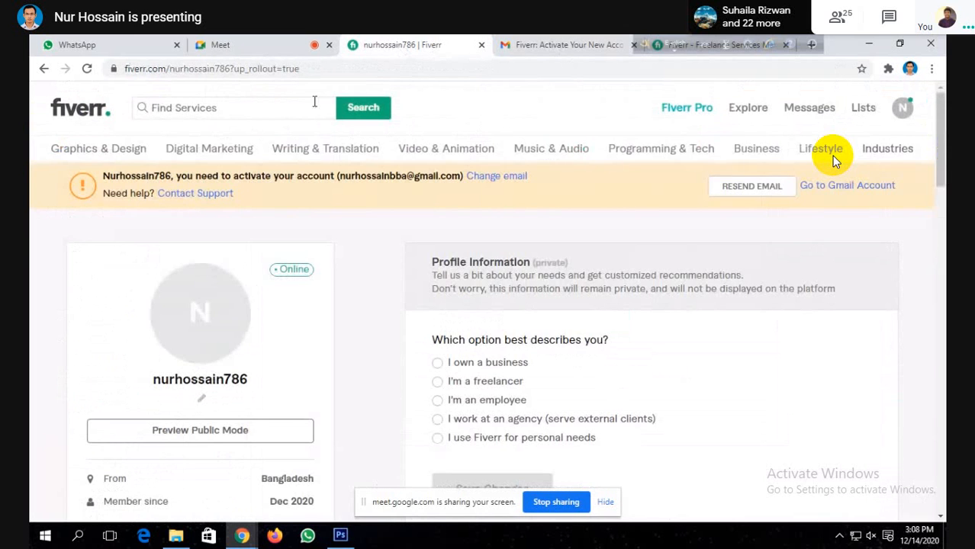
scroll(833, 160, down, 3)
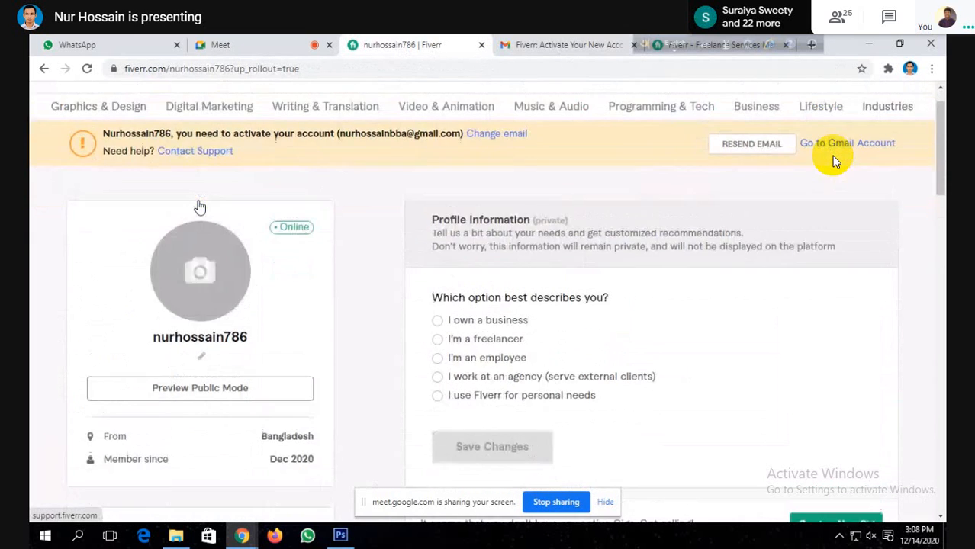
scroll(832, 160, down, 2)
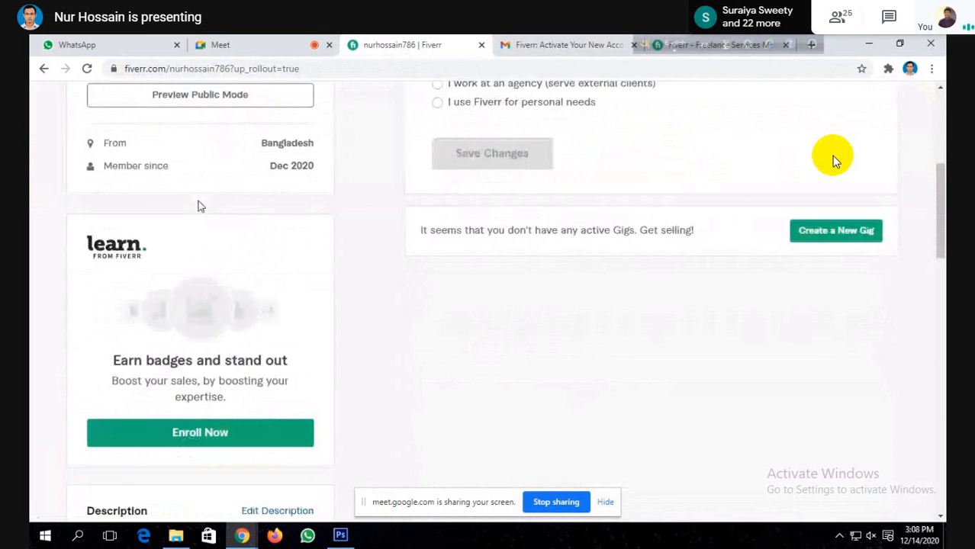
scroll(833, 160, up, 5)
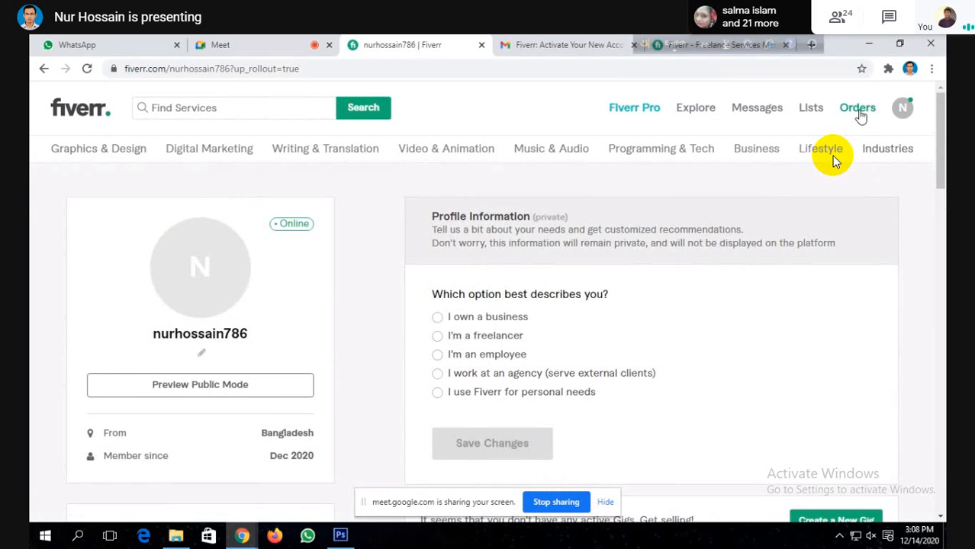
click(902, 110)
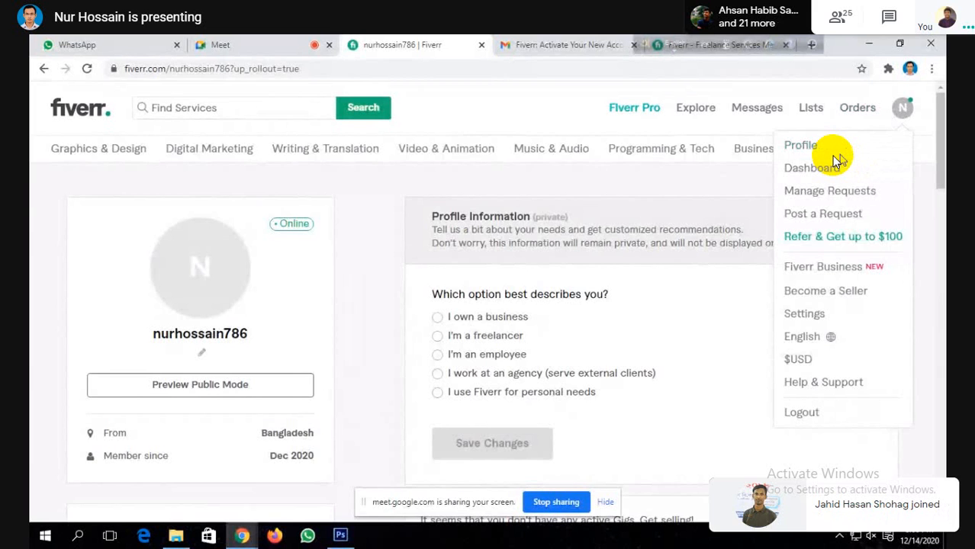
Enter the account holder's full name on the Settings page and save the changes.
click(813, 314)
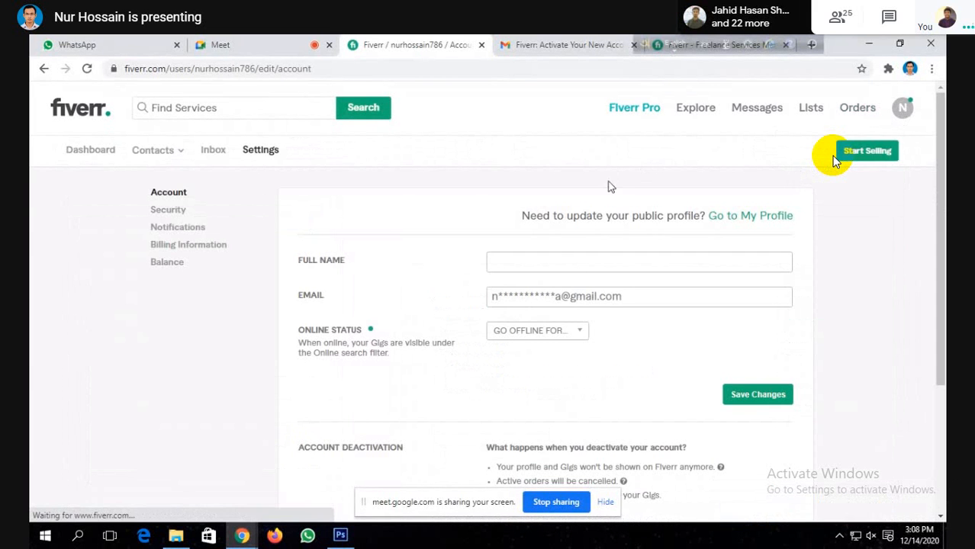
click(563, 263)
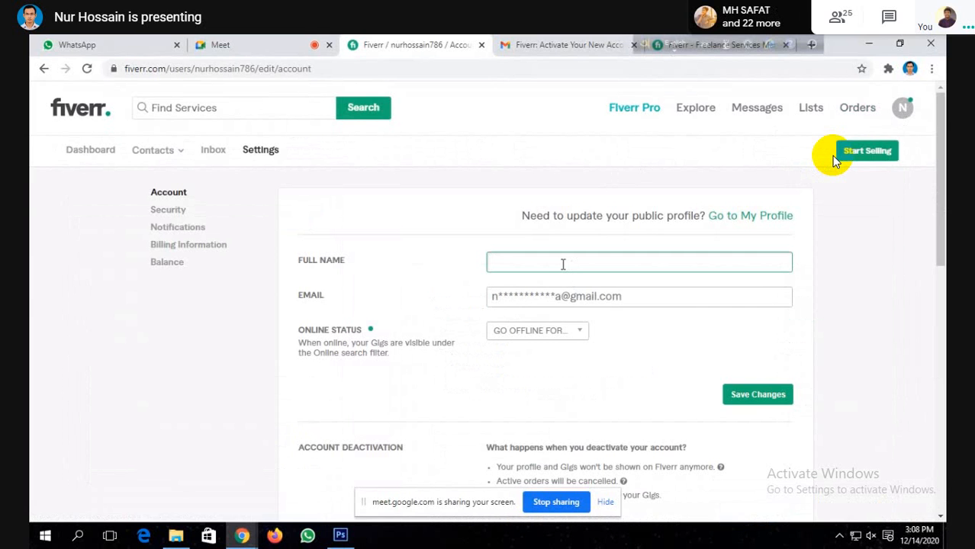
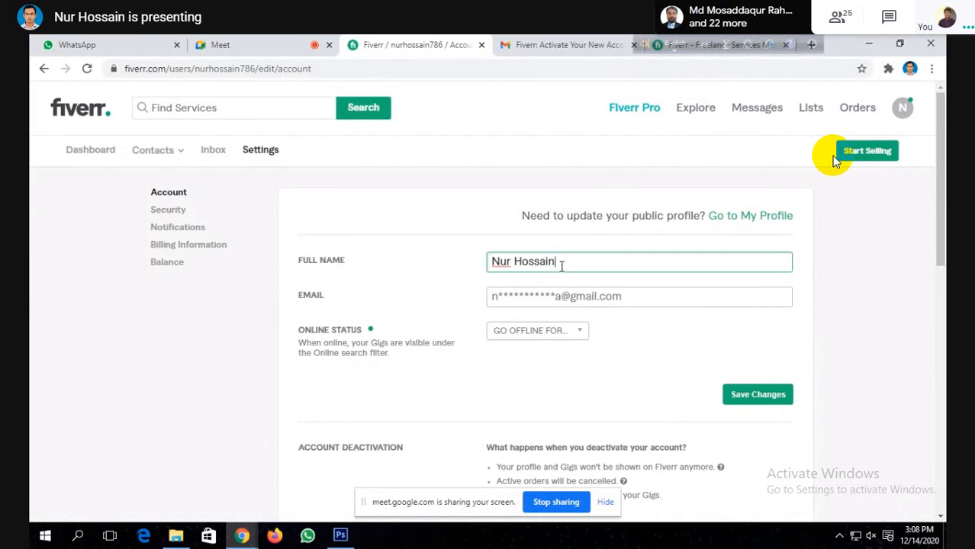
scroll(567, 294, down, 1)
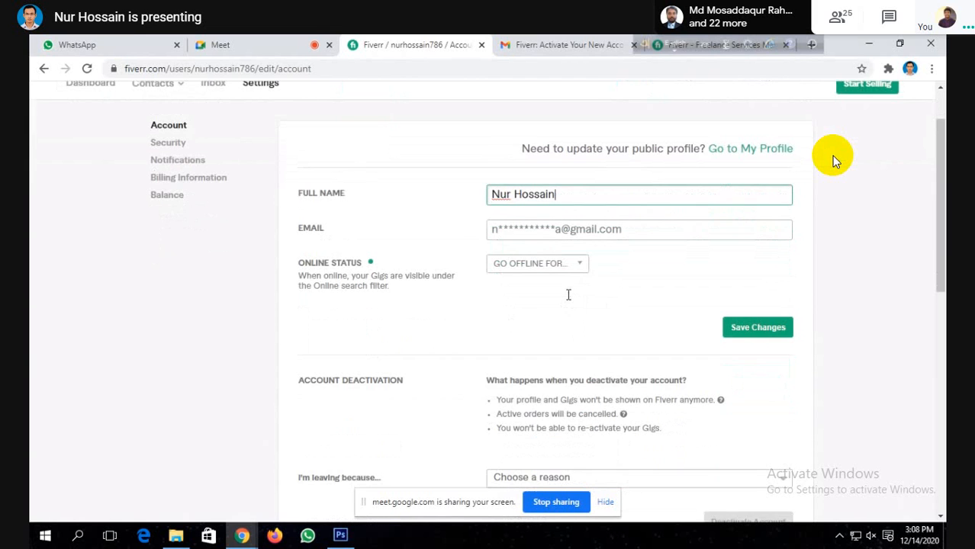
click(766, 336)
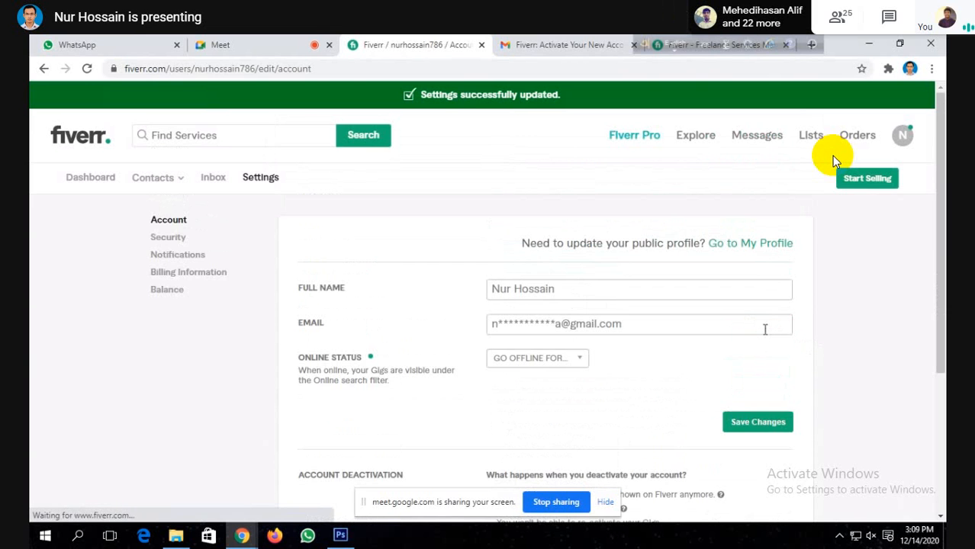
Scroll down the settings page and open the account menu again.
scroll(757, 330, down, 2)
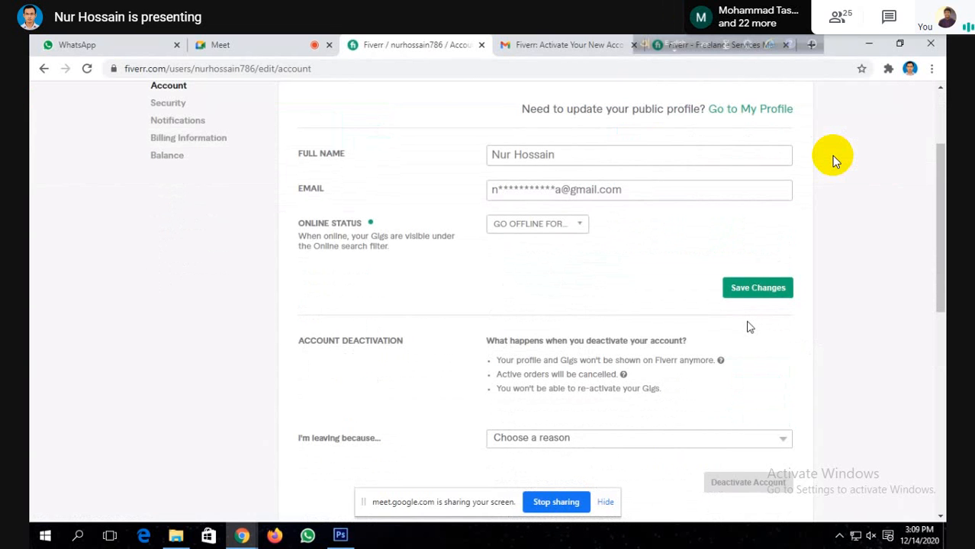
scroll(749, 326, down, 1)
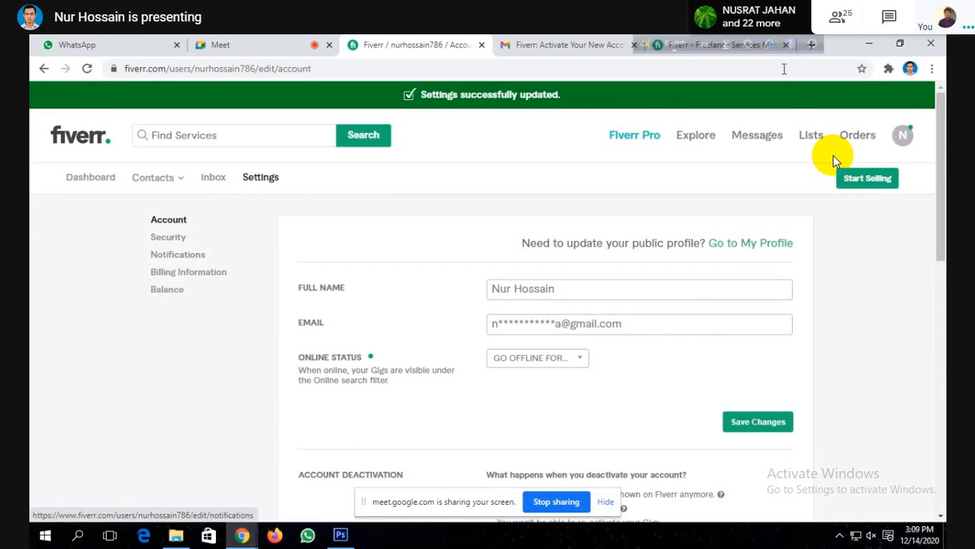
click(903, 135)
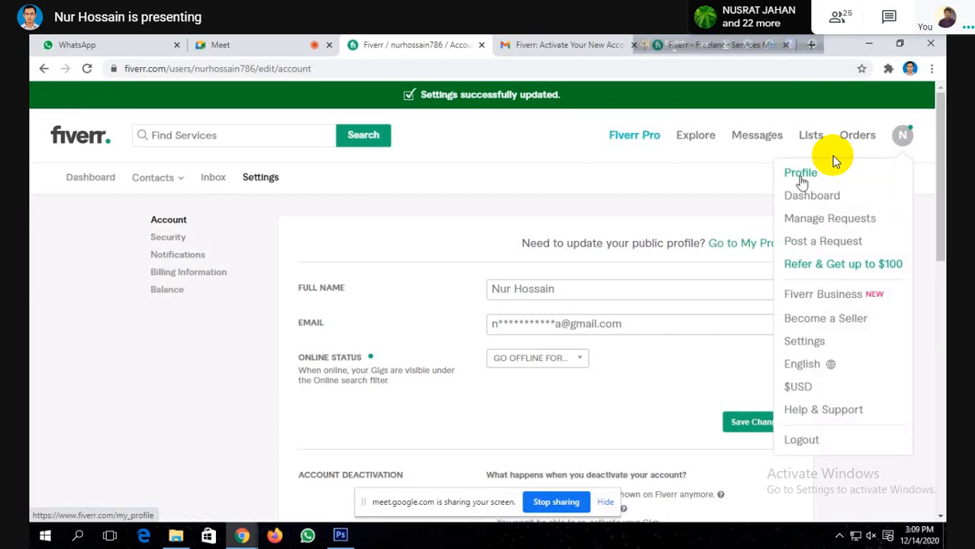
Open the profile page and start editing the one-line story under the username.
click(803, 177)
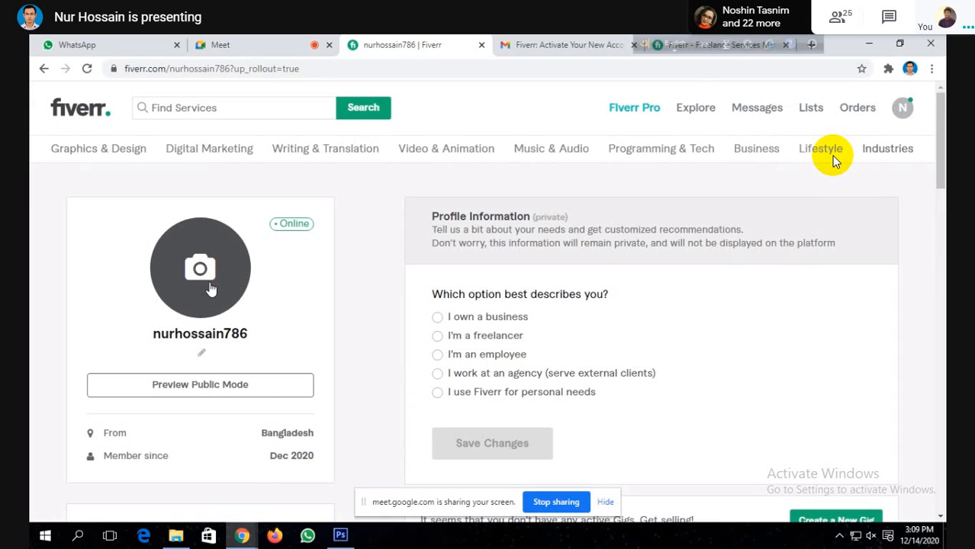
right_click(211, 288)
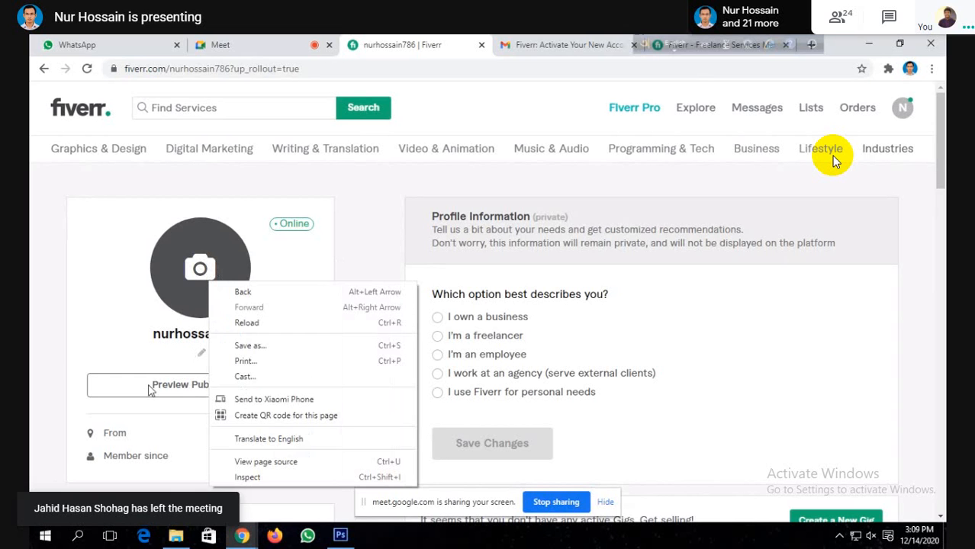
click(138, 424)
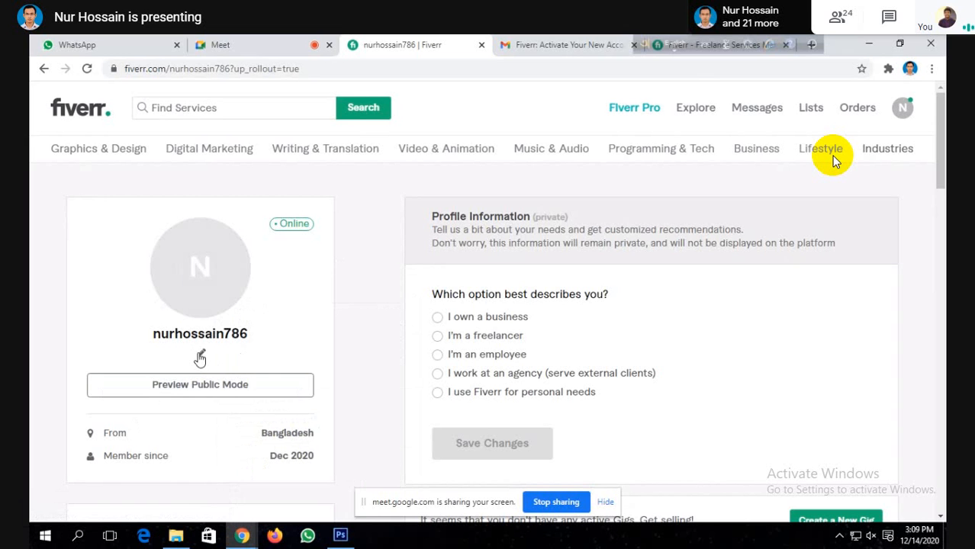
click(201, 356)
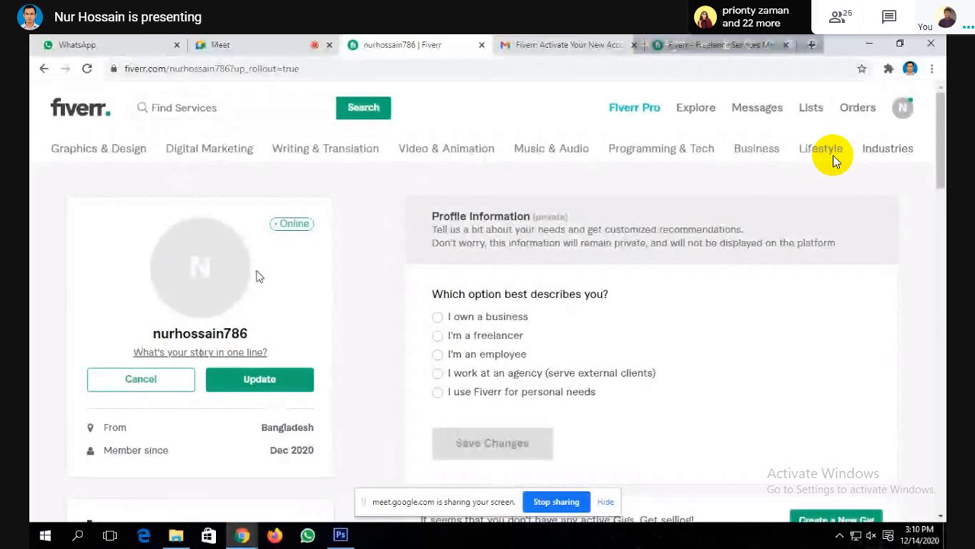
Start a profile photo upload from the avatar and admit the waiting guest to the meeting.
right_click(195, 259)
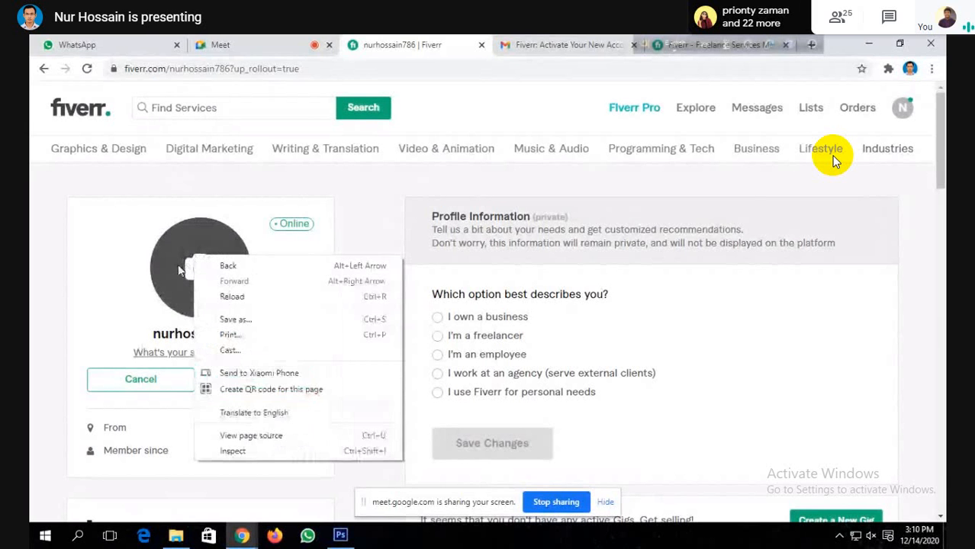
click(180, 270)
click(183, 271)
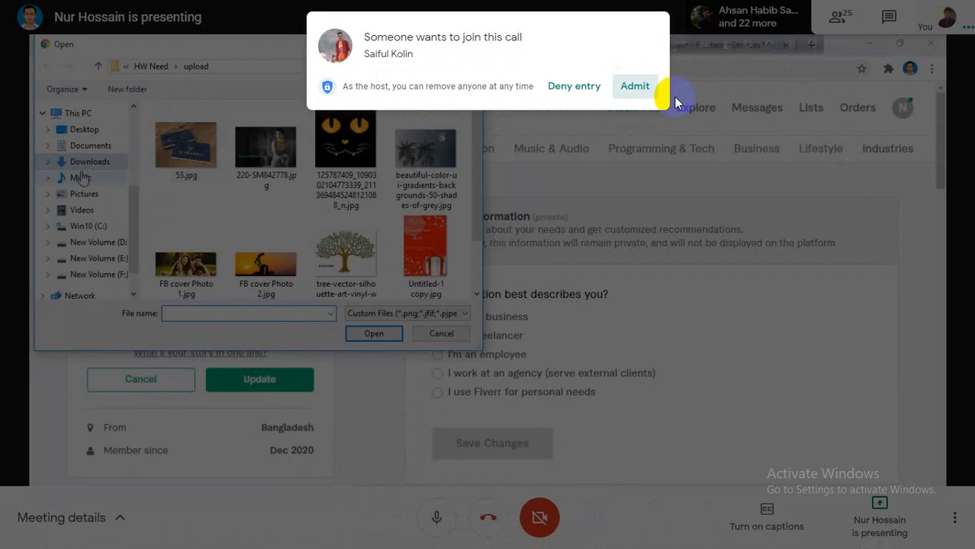
click(636, 87)
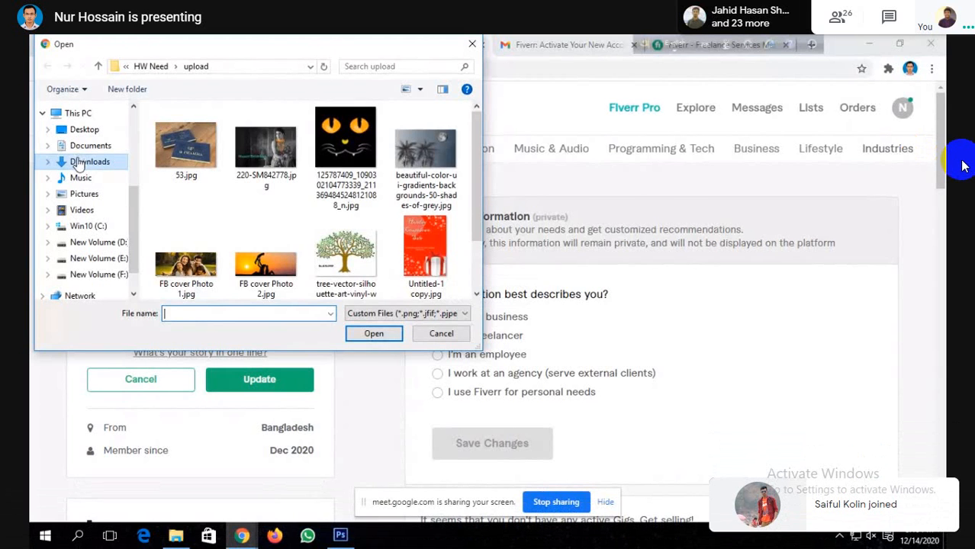
Upload eee(1).jpg from the Downloads picture folder as the profile photo and discard the story edit.
click(81, 162)
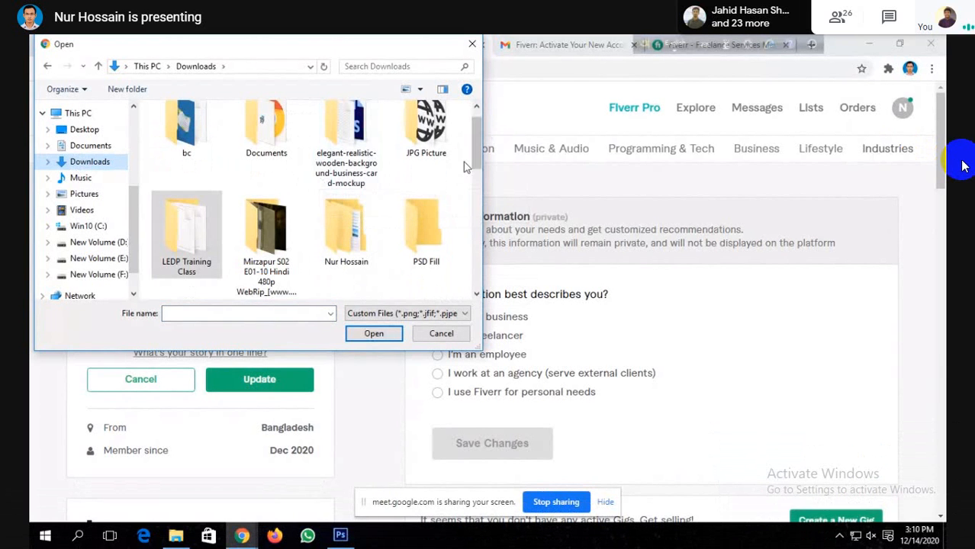
double_click(347, 229)
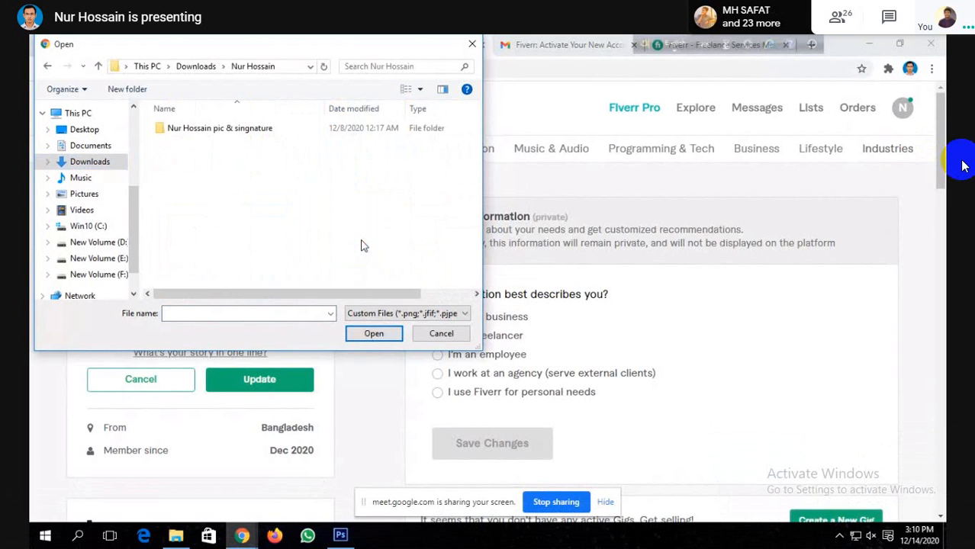
double_click(194, 130)
click(260, 141)
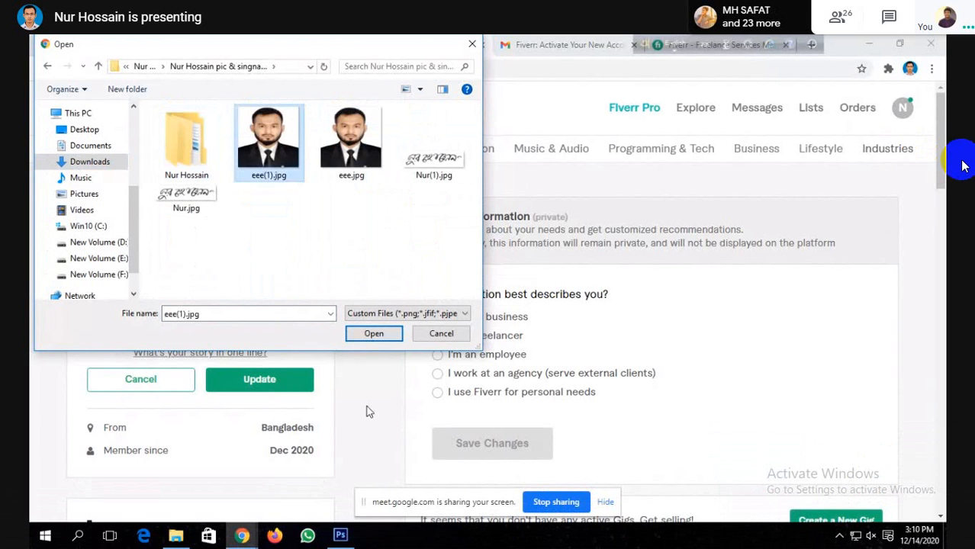
click(373, 334)
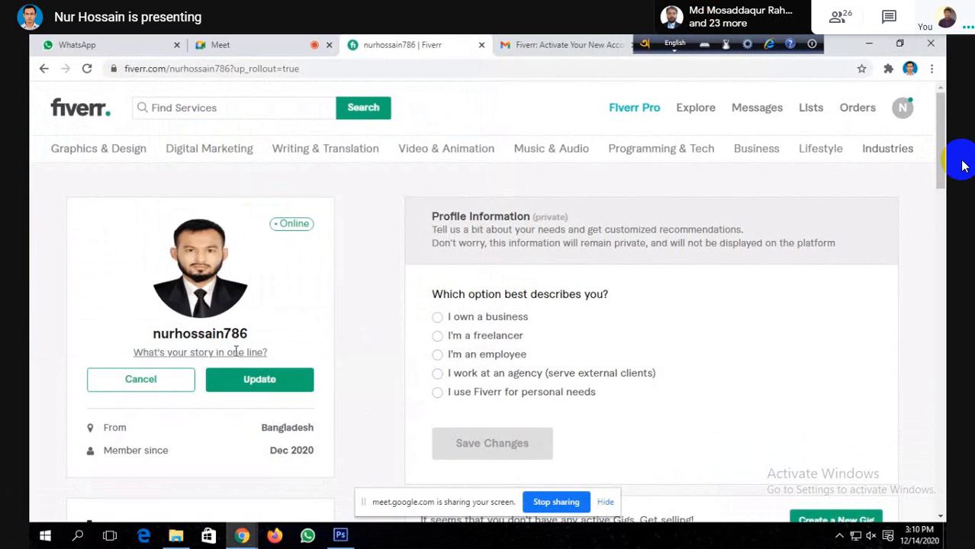
click(283, 381)
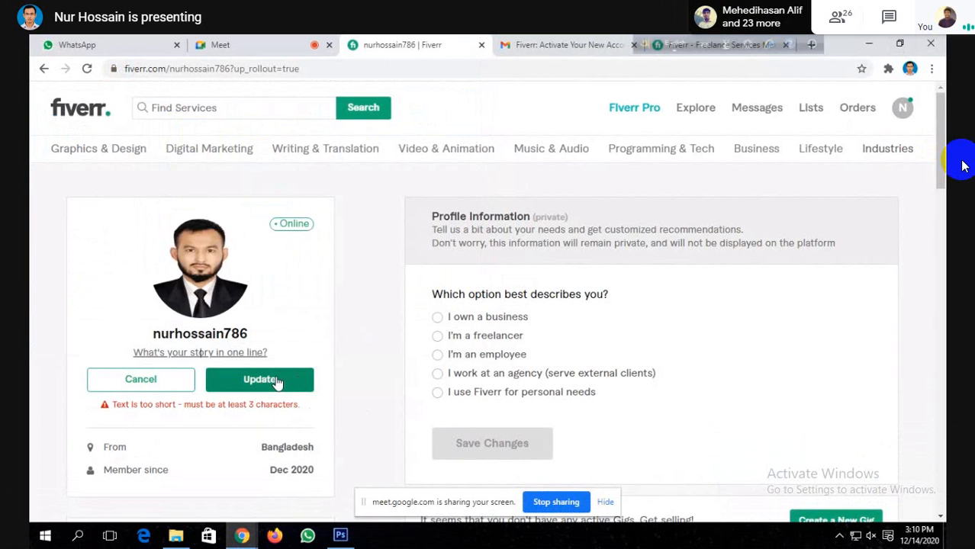
click(180, 386)
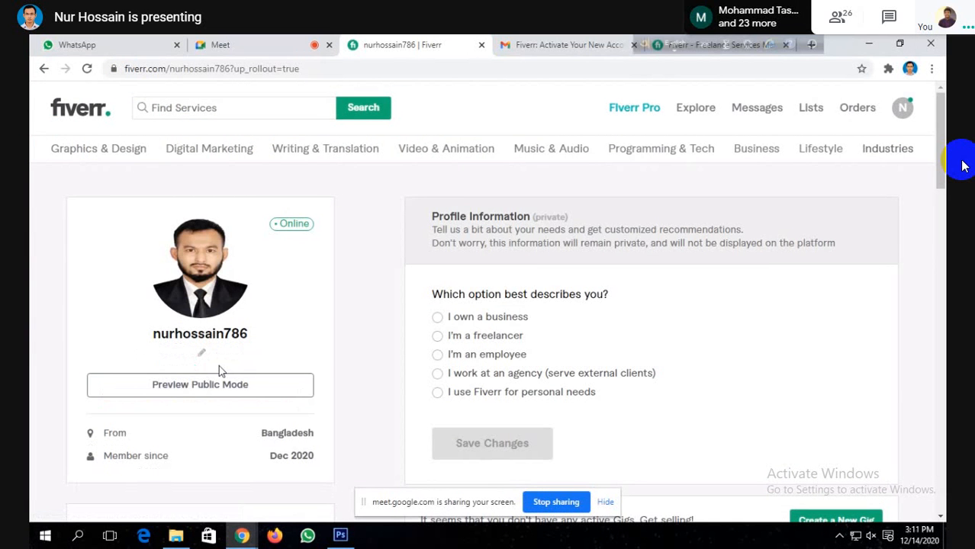
Scroll the shared Fiverr profile down toward the Description section.
scroll(456, 416, down, 3)
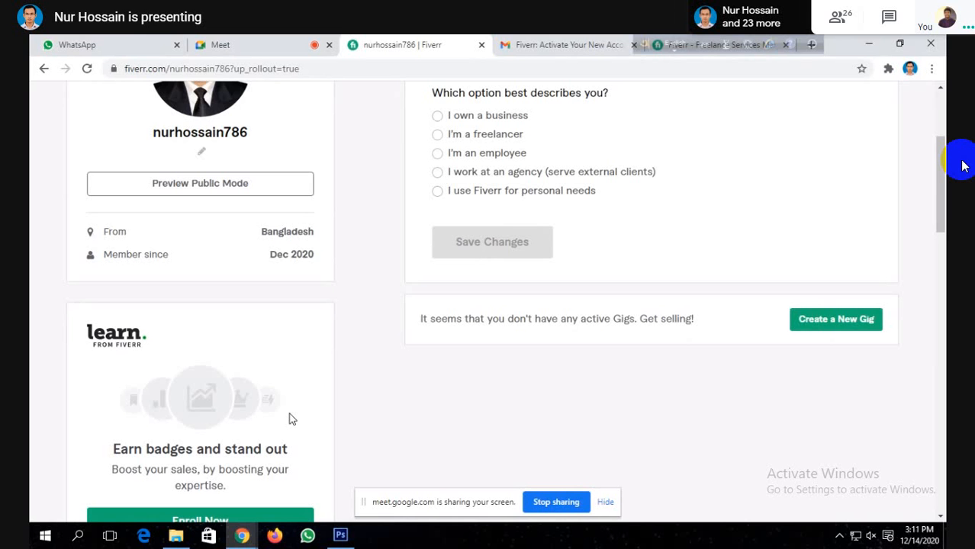
scroll(290, 419, down, 4)
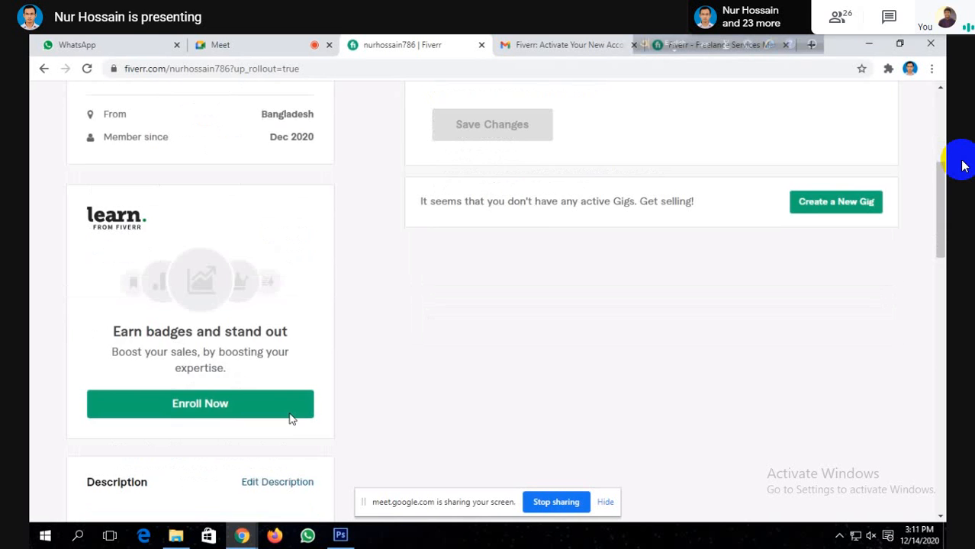
scroll(290, 419, down, 3)
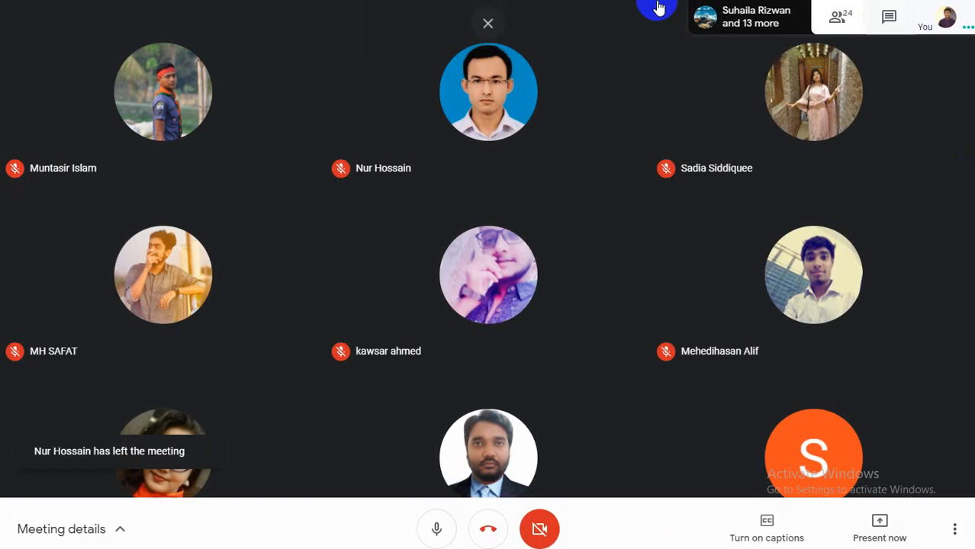
Exit the full-screen Meet view with Esc.
key(Escape)
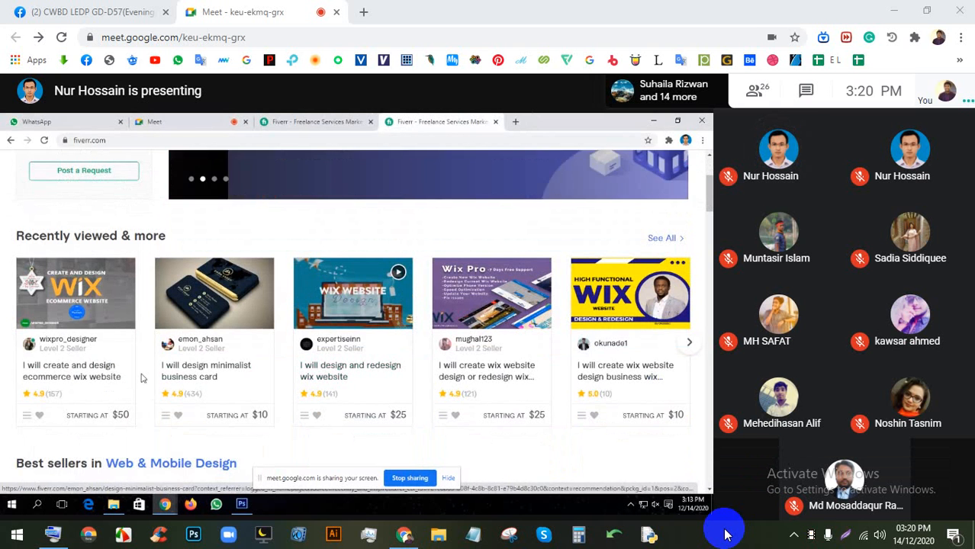
Put Meet in full screen with the presentation enlarged, showing the 'I will create and design ecommerce wix website' gig.
click(343, 405)
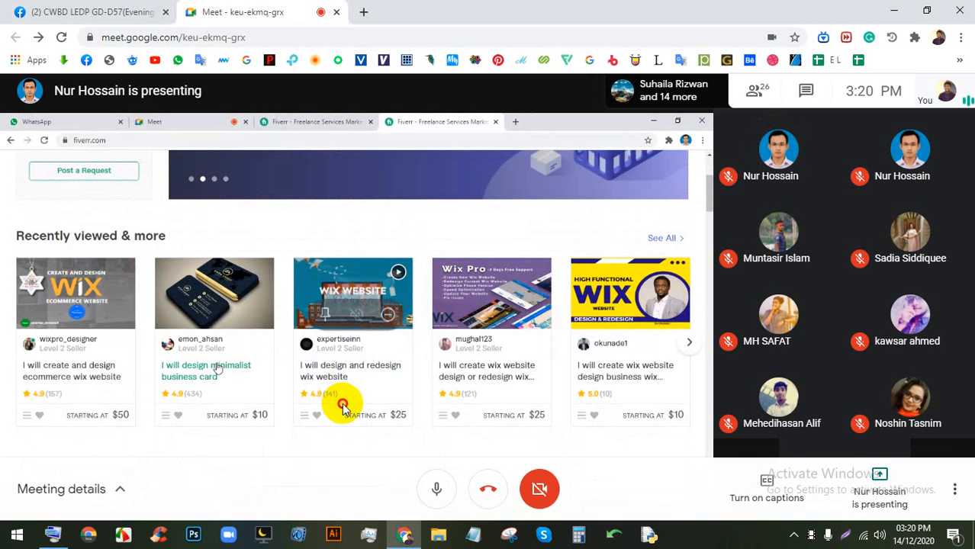
key(F11)
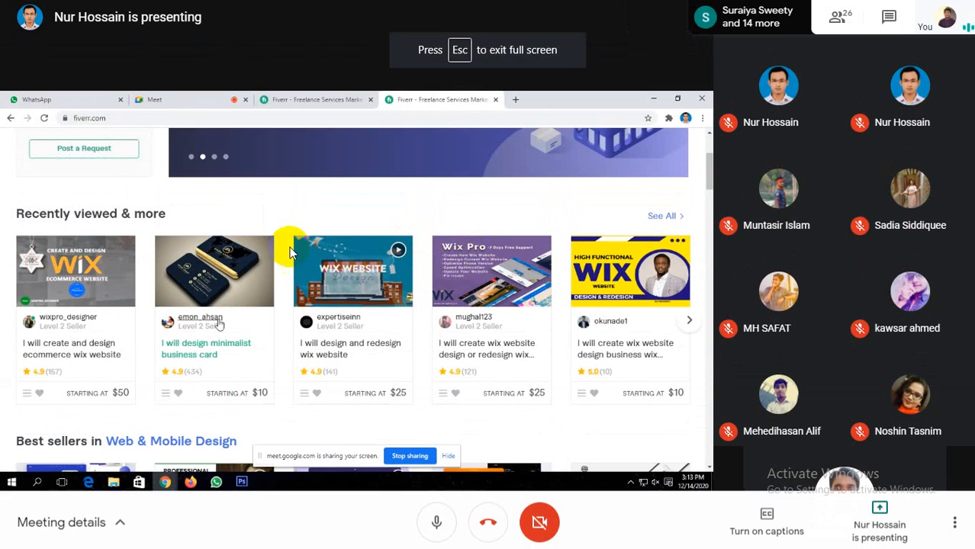
click(327, 290)
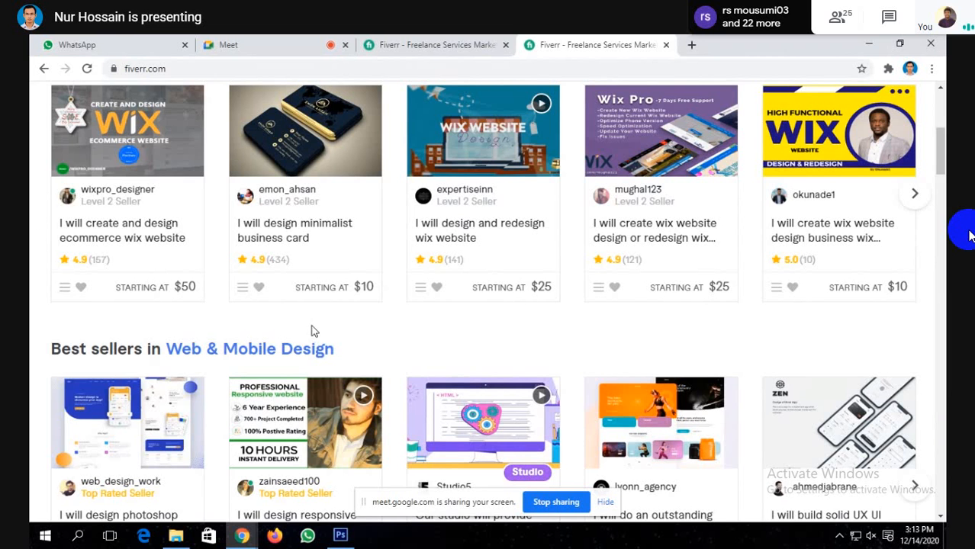
click(153, 226)
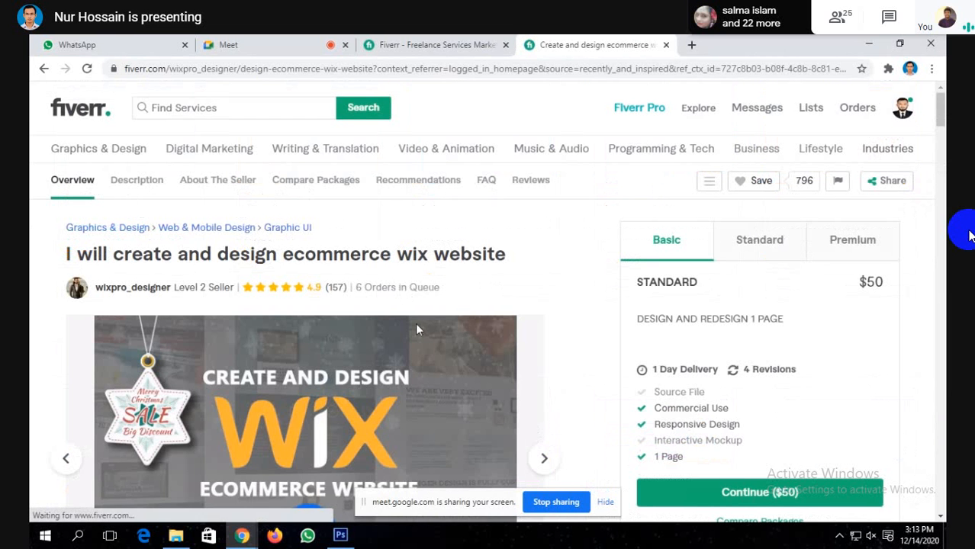
Jump to the gig's About The Seller section and open that seller's full Fiverr profile.
scroll(414, 323, down, 3)
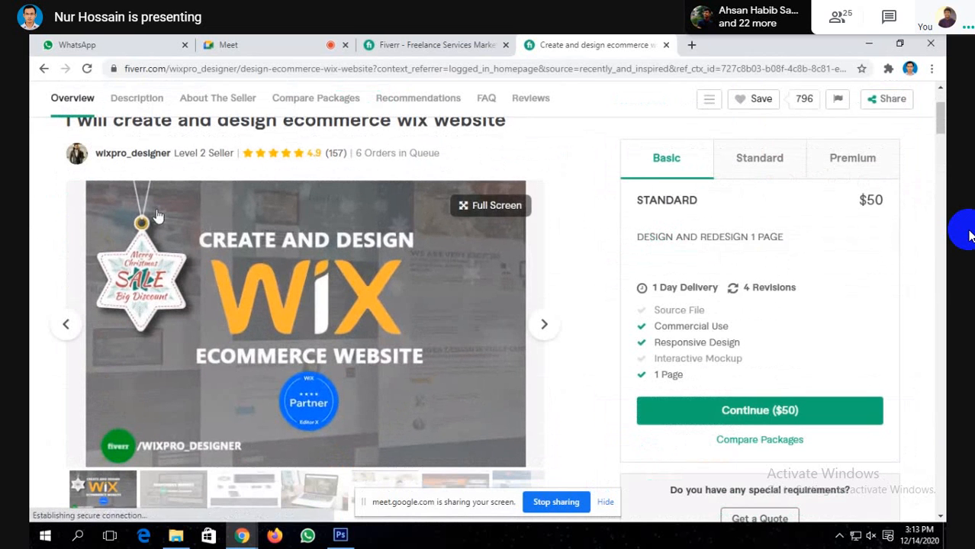
click(152, 155)
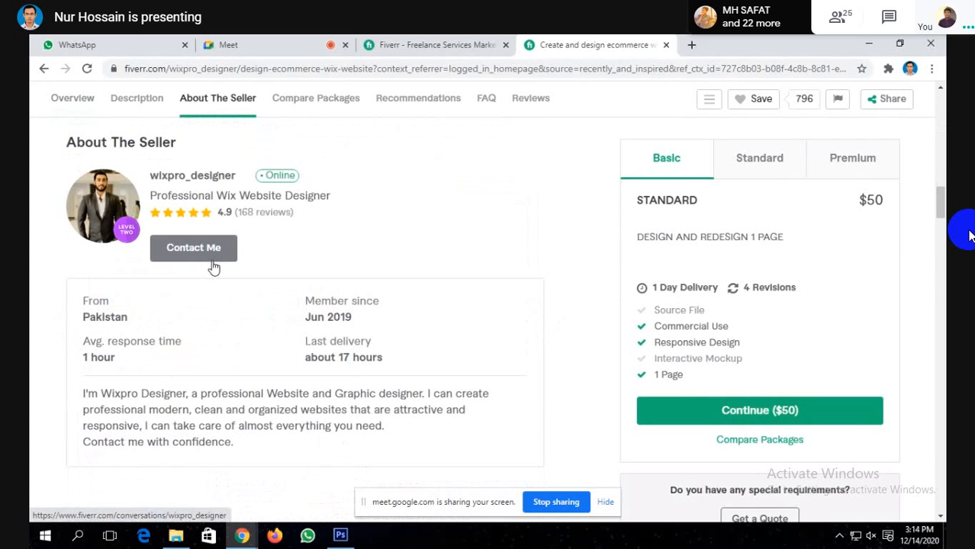
scroll(213, 267, down, 1)
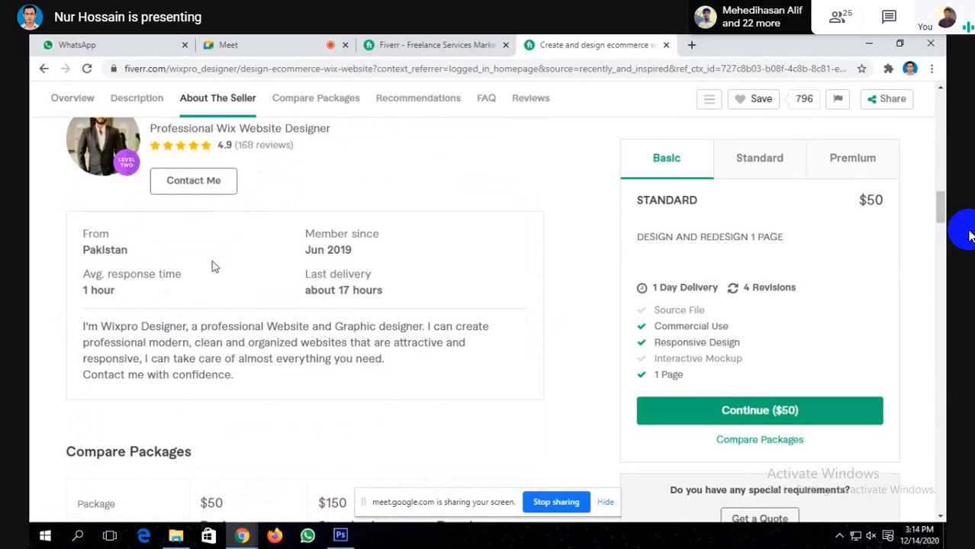
scroll(212, 266, up, 3)
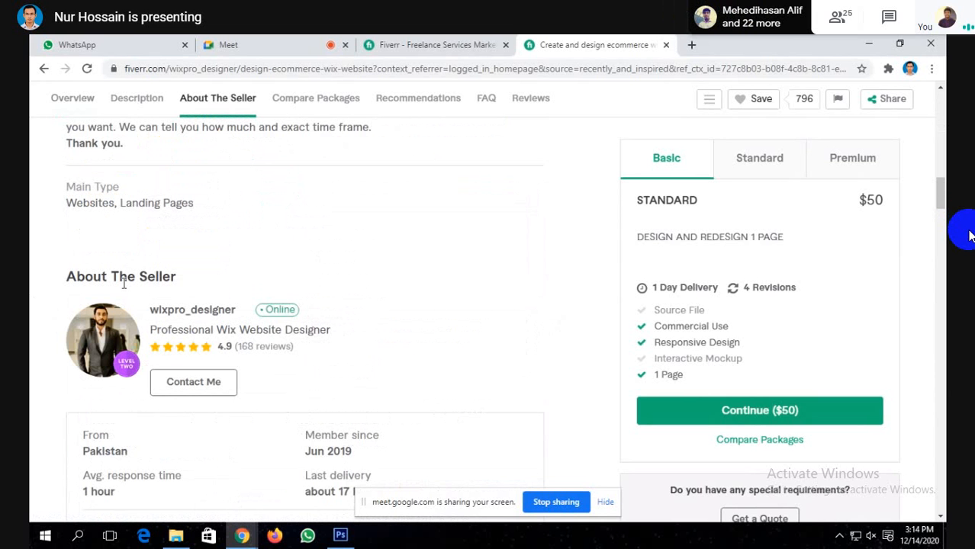
click(205, 313)
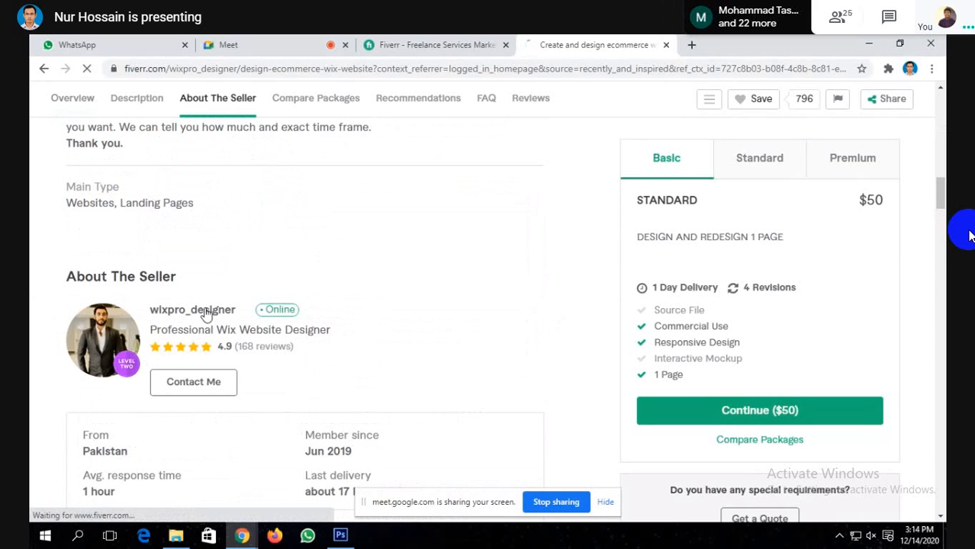
scroll(206, 313, down, 4)
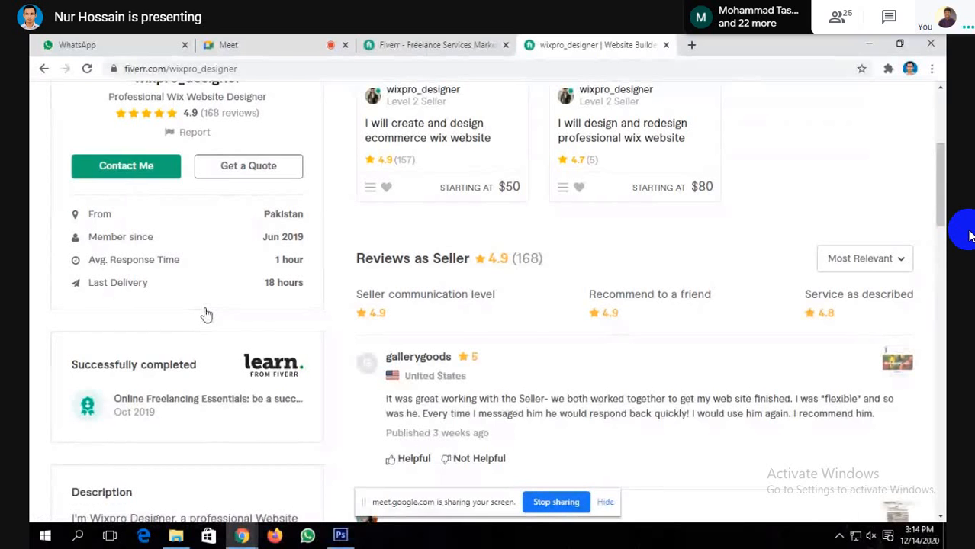
Scroll the seller's profile to its Description and Languages panels.
scroll(206, 315, up, 1)
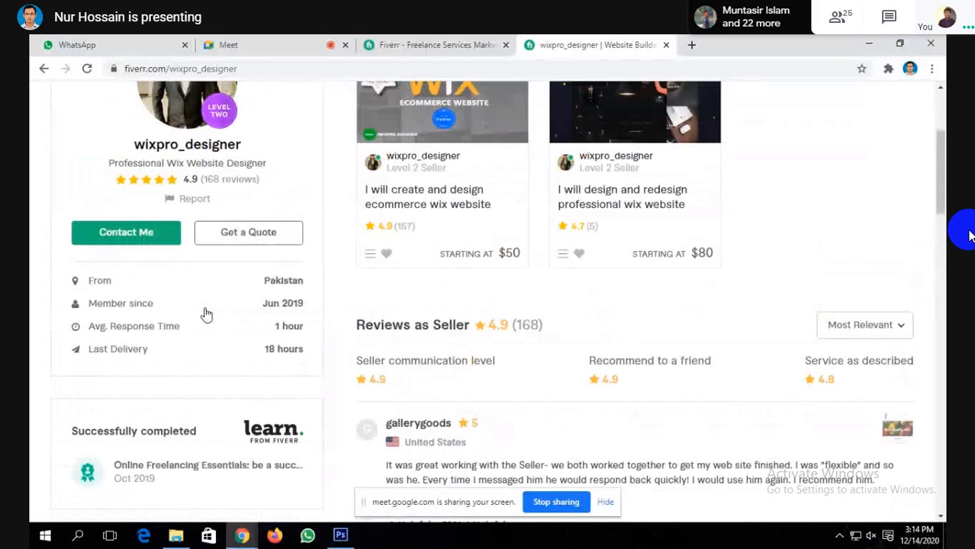
scroll(206, 315, up, 1)
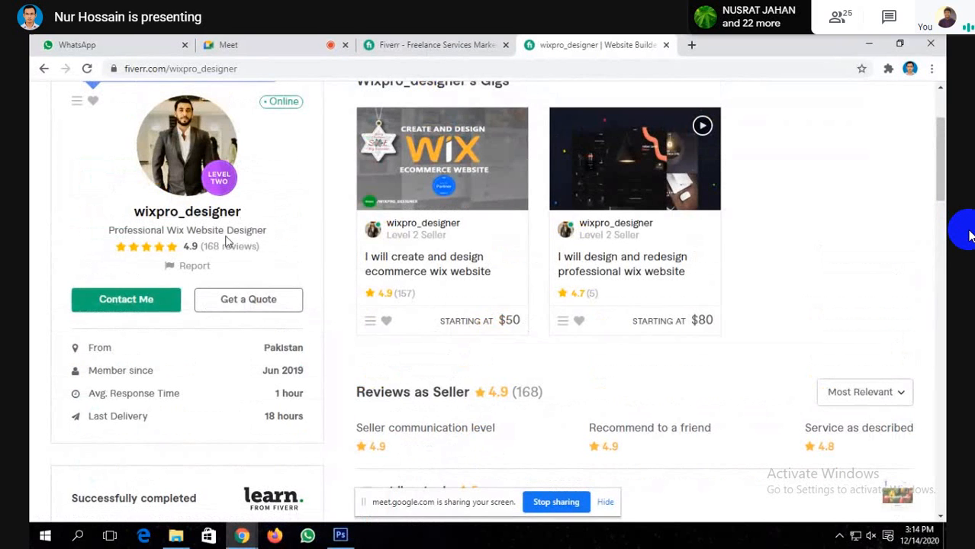
scroll(217, 270, down, 5)
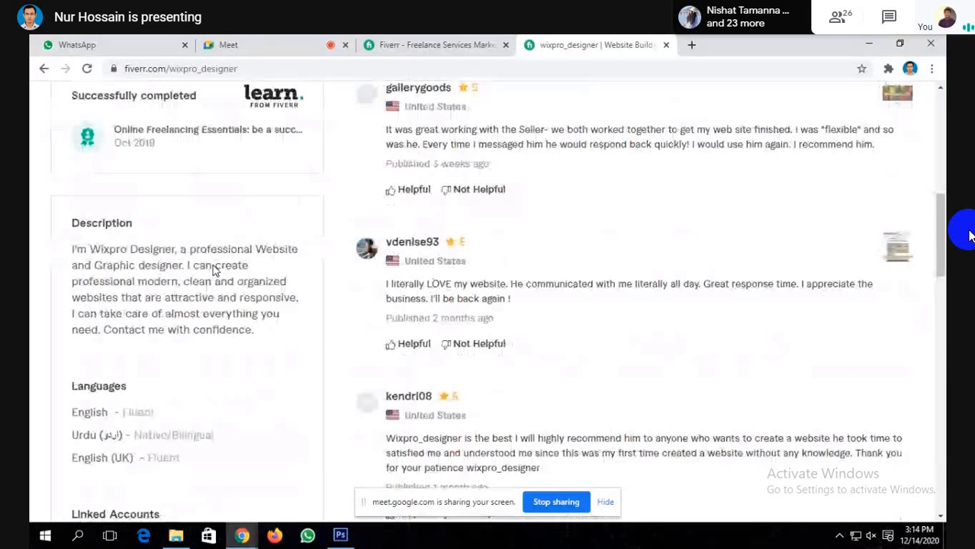
Review the seller's reviews and description, then switch to the Fiverr home page tab.
scroll(968, 235, down, 1)
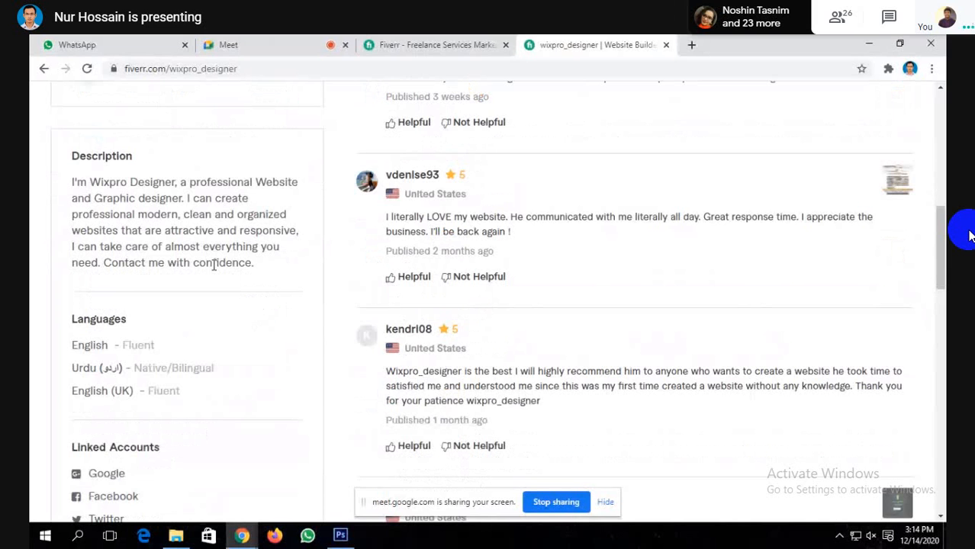
scroll(213, 265, up, 1)
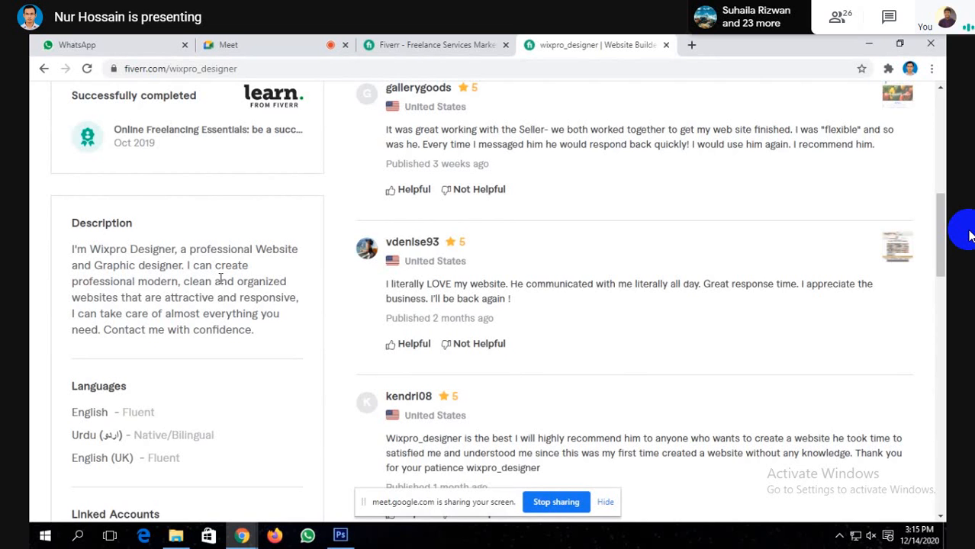
scroll(220, 278, down, 1)
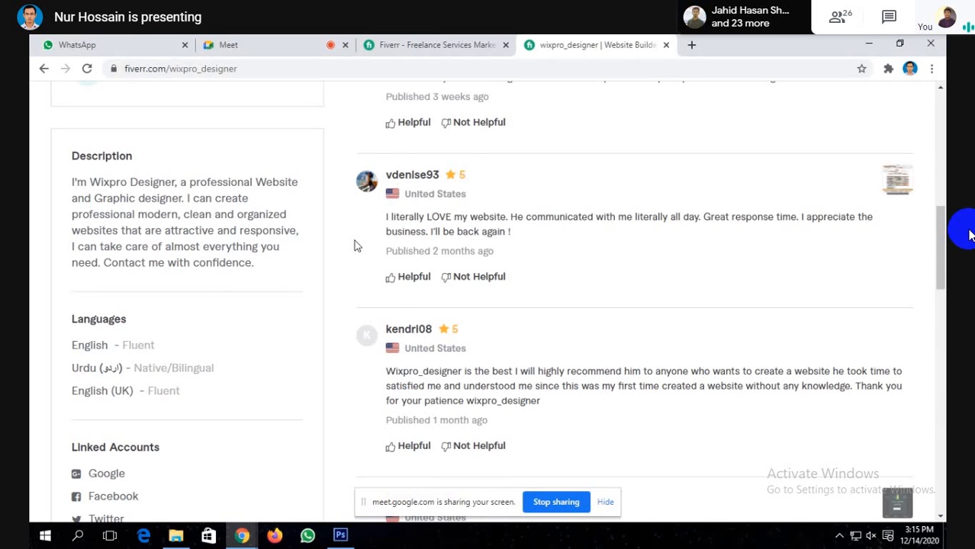
scroll(354, 246, up, 2)
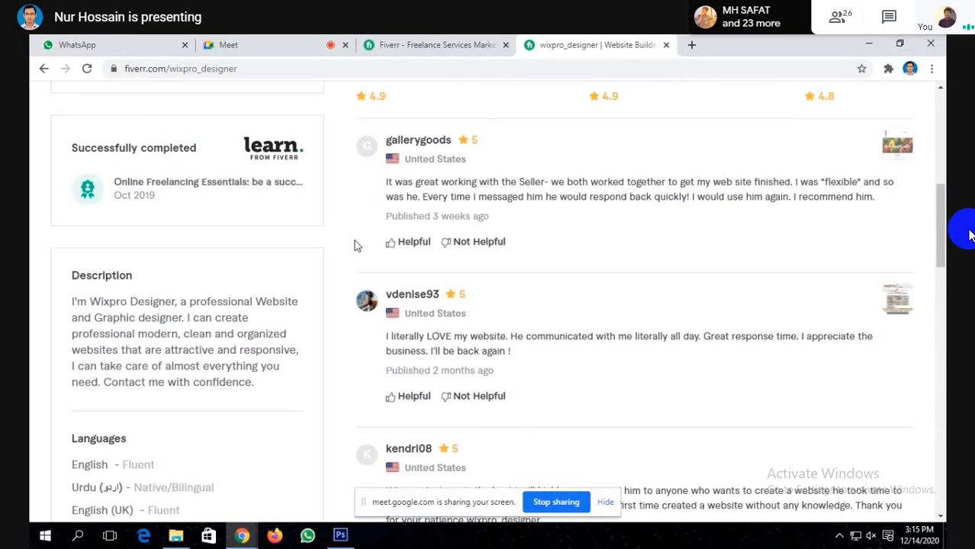
click(437, 45)
click(901, 110)
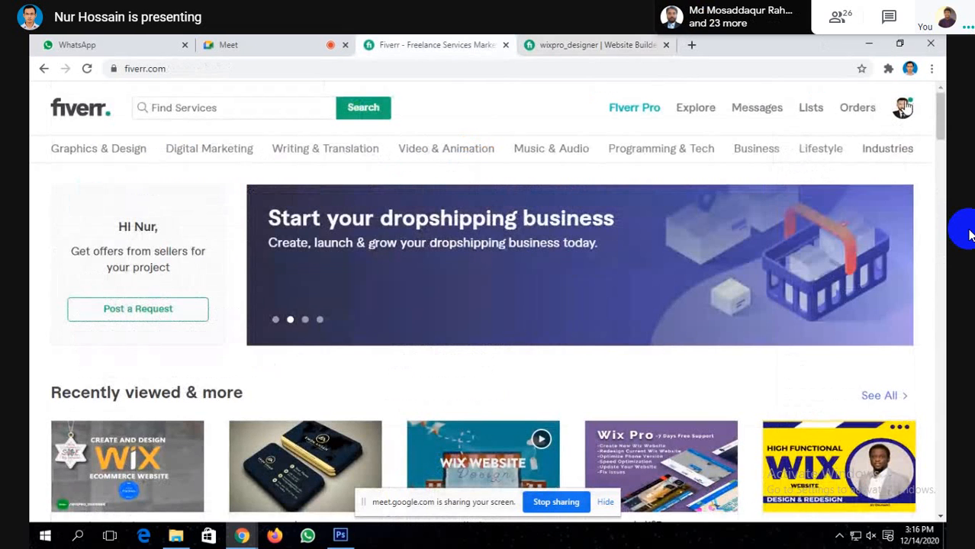
View your own profile's empty description and English-only languages, then return to the seller's tab.
click(902, 109)
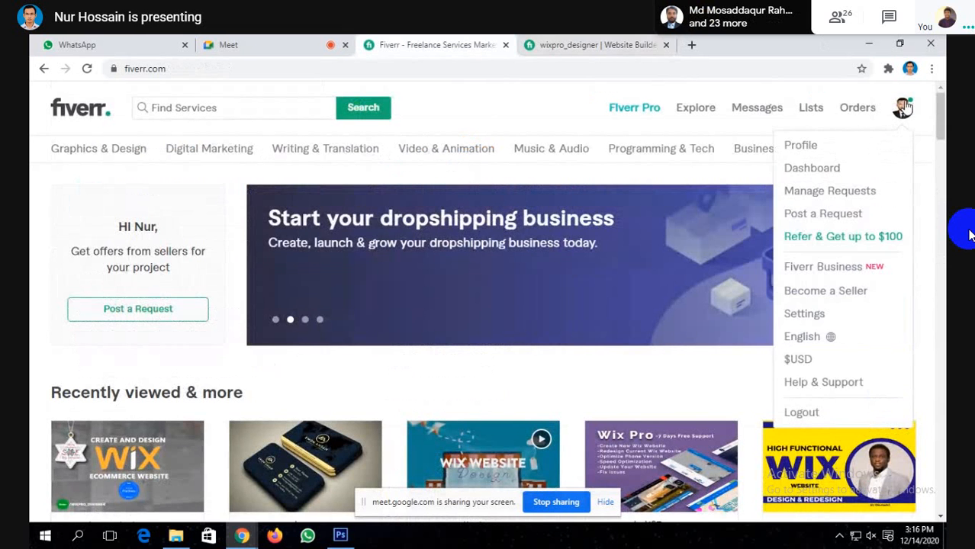
click(801, 144)
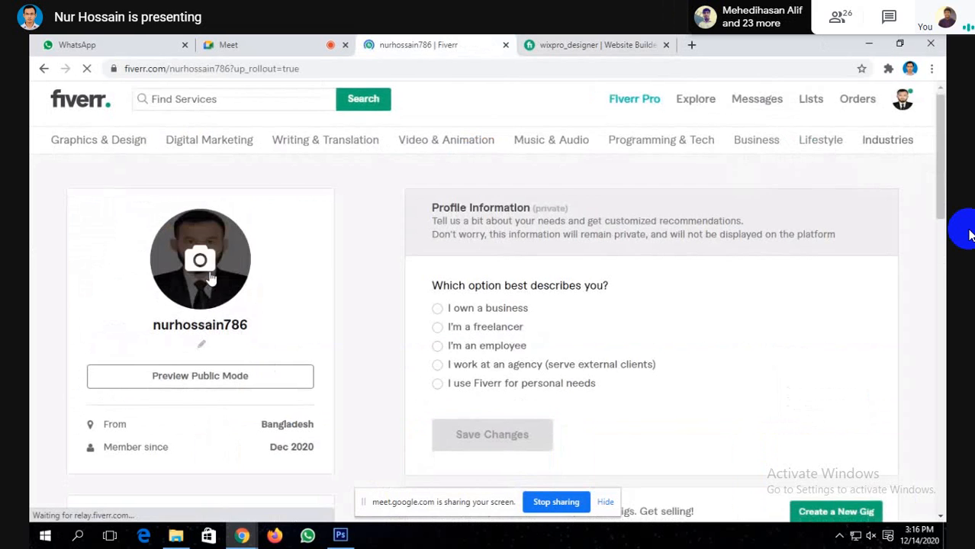
scroll(209, 276, down, 3)
scroll(212, 278, down, 5)
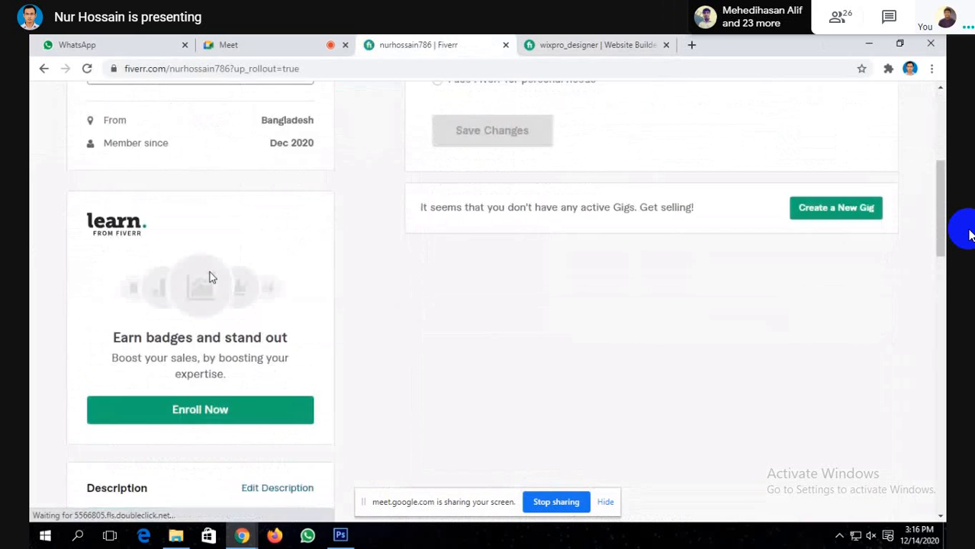
scroll(212, 278, down, 1)
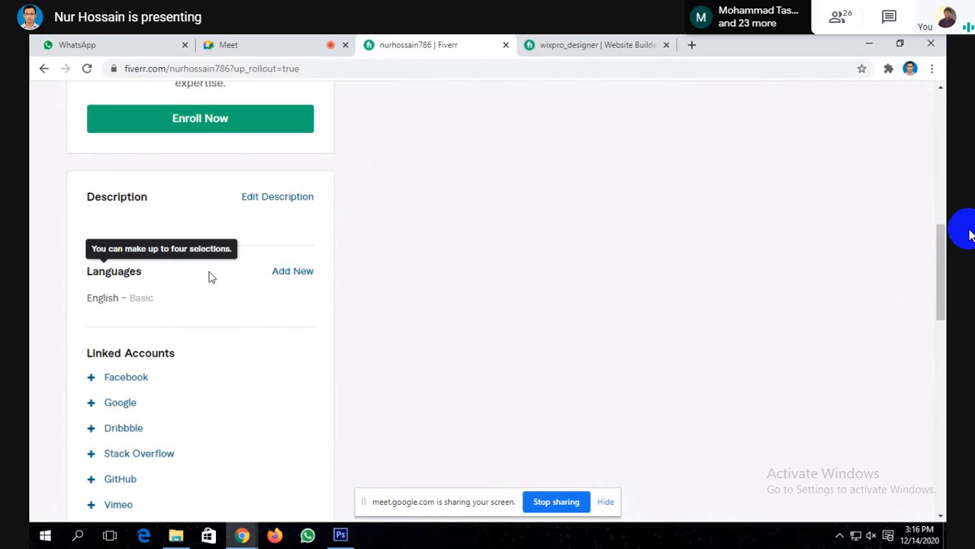
scroll(209, 276, up, 6)
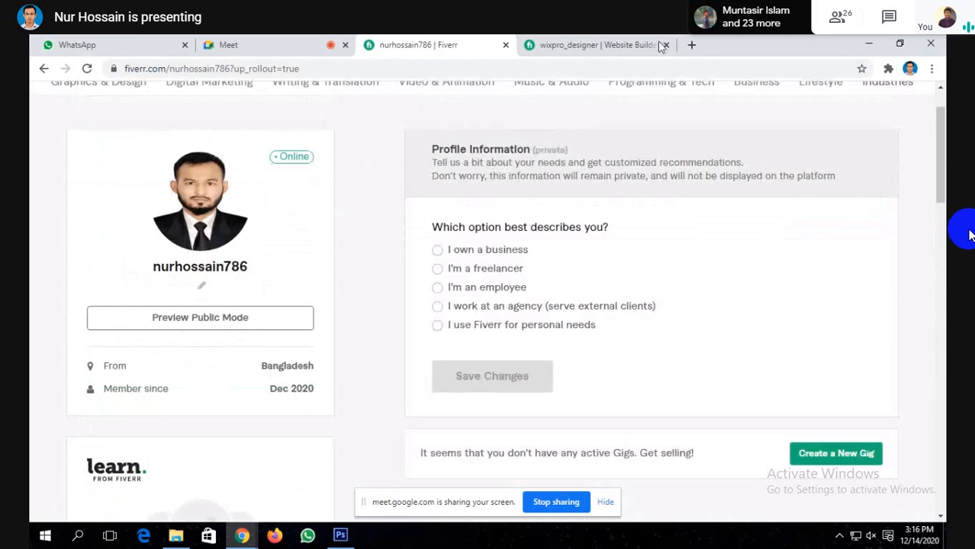
click(585, 45)
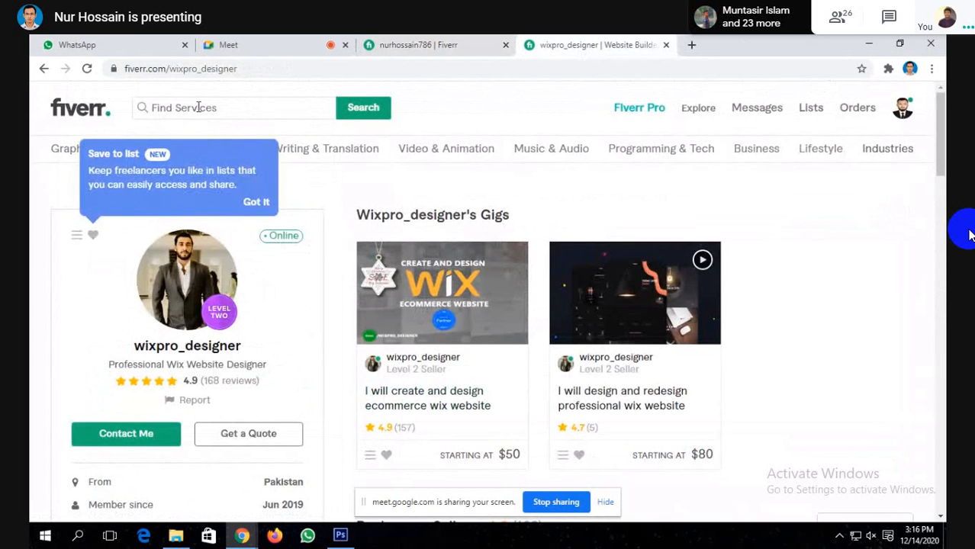
Return to the Fiverr home page and browse a business card designer's profile.
click(42, 70)
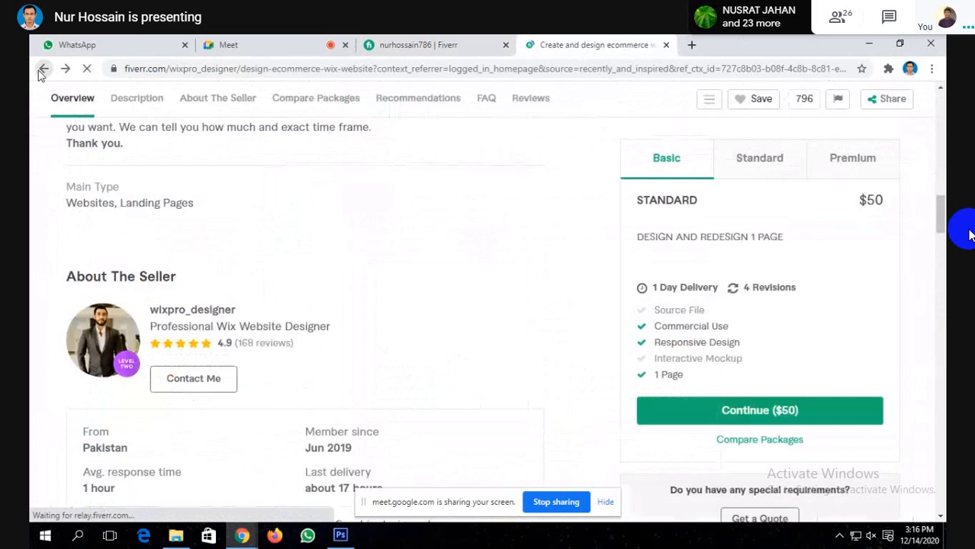
click(41, 70)
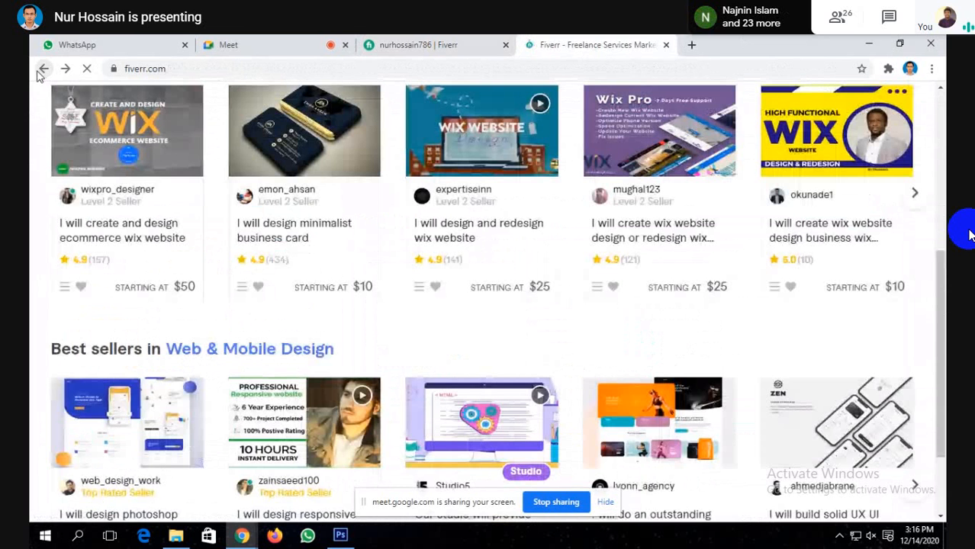
click(284, 195)
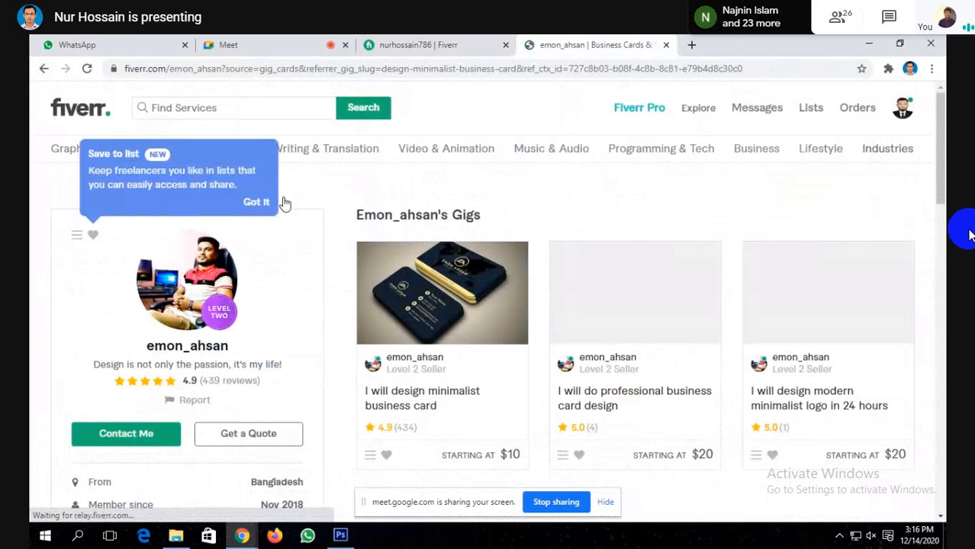
scroll(275, 256, down, 5)
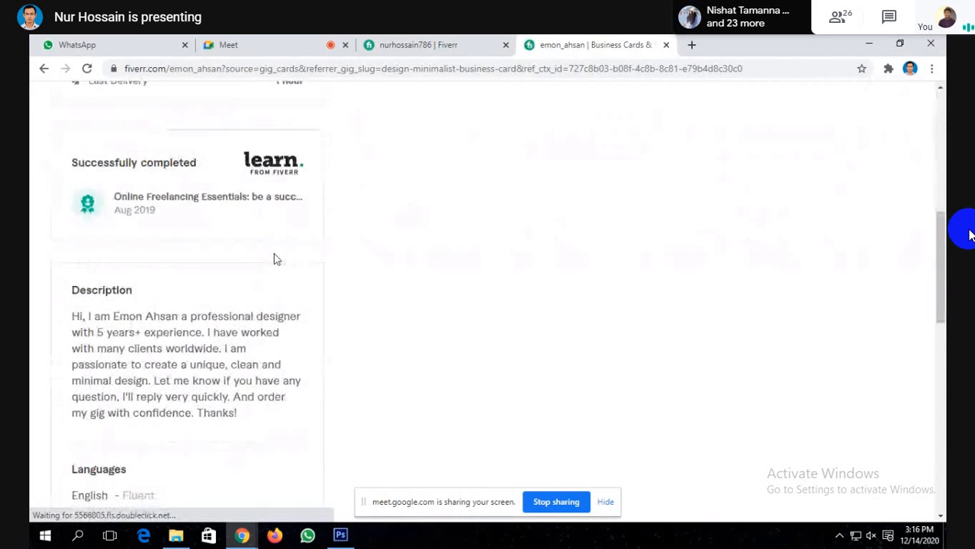
scroll(275, 258, down, 1)
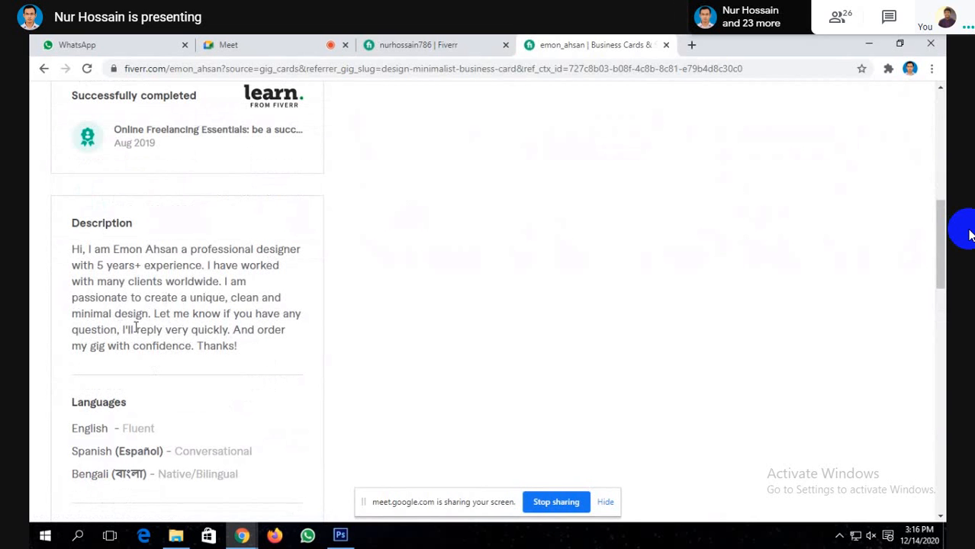
scroll(135, 328, down, 2)
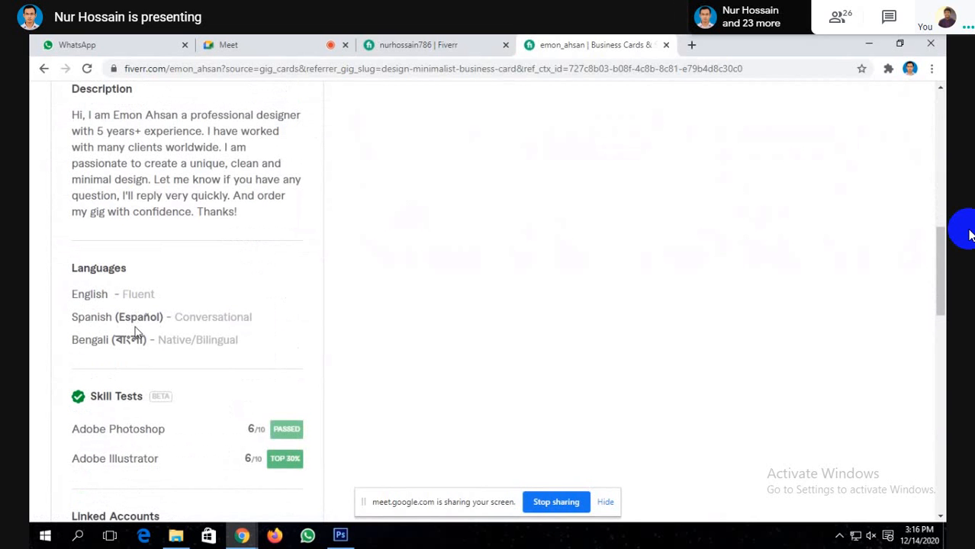
scroll(136, 332, up, 2)
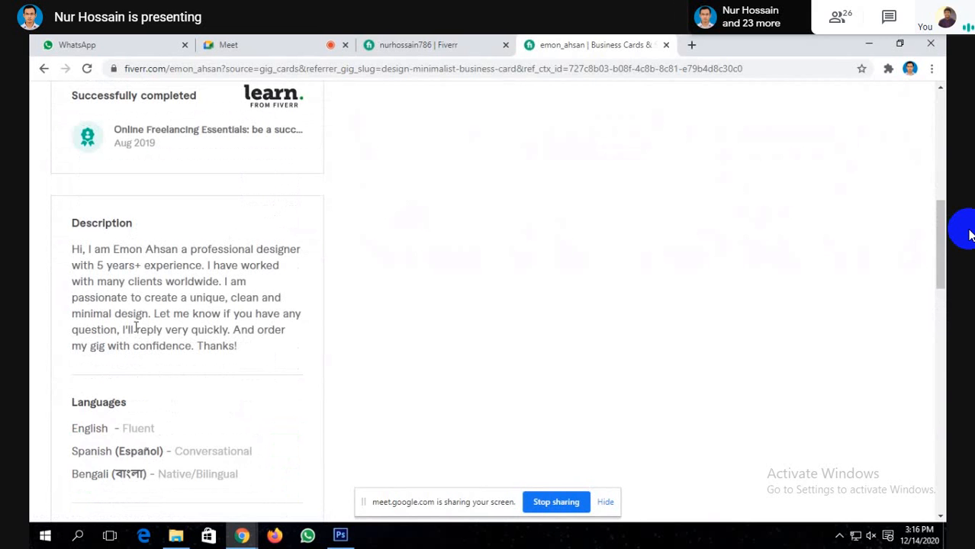
scroll(136, 328, down, 6)
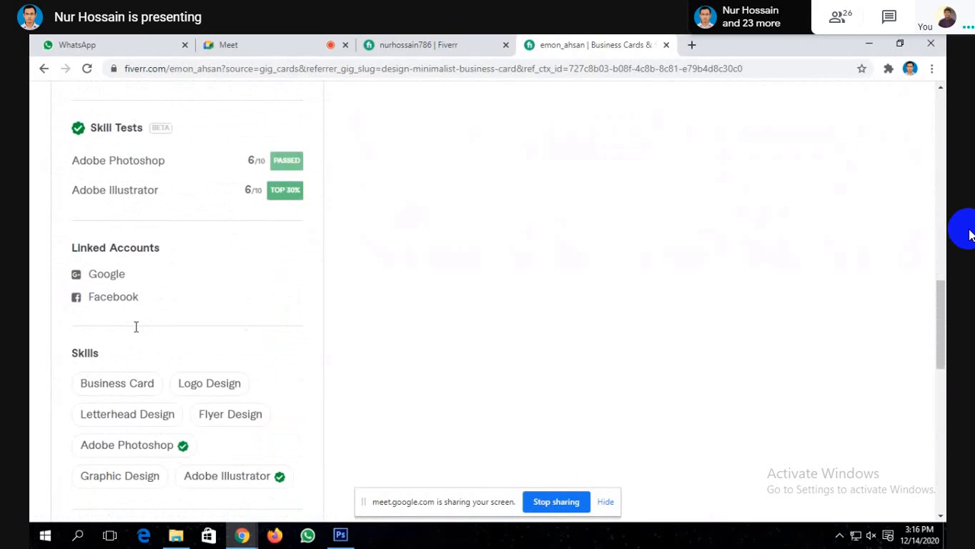
scroll(135, 331, up, 10)
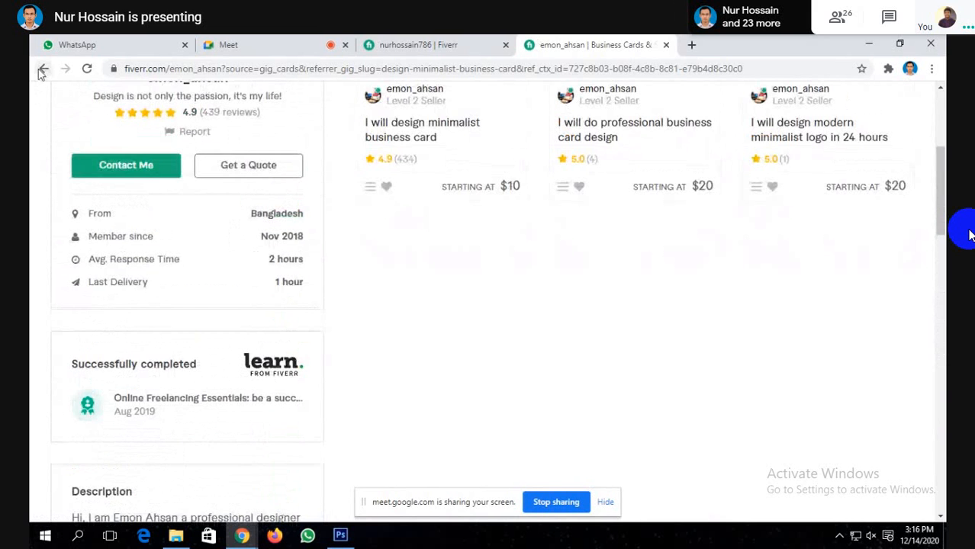
Review the 'I will design and redesign wix website' gig, then open a new browser tab.
click(43, 68)
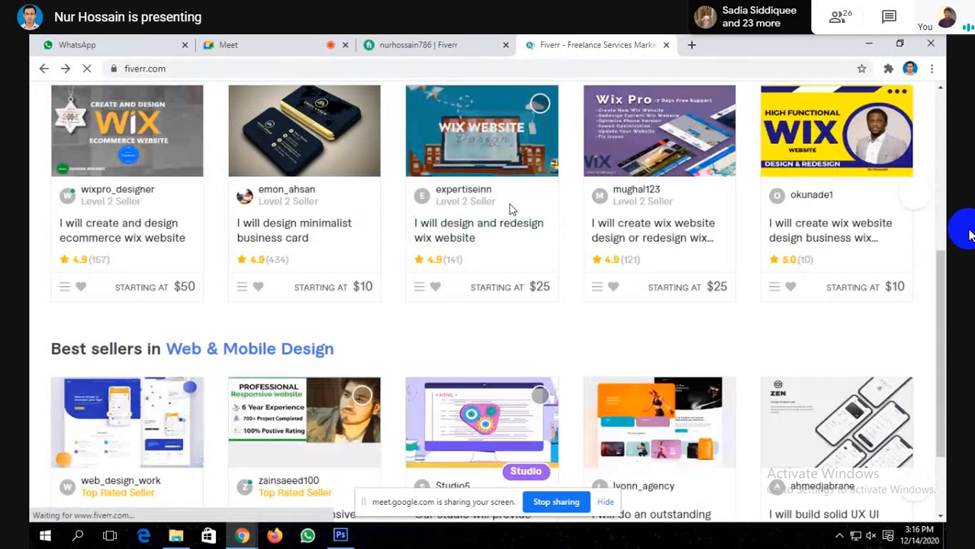
click(487, 225)
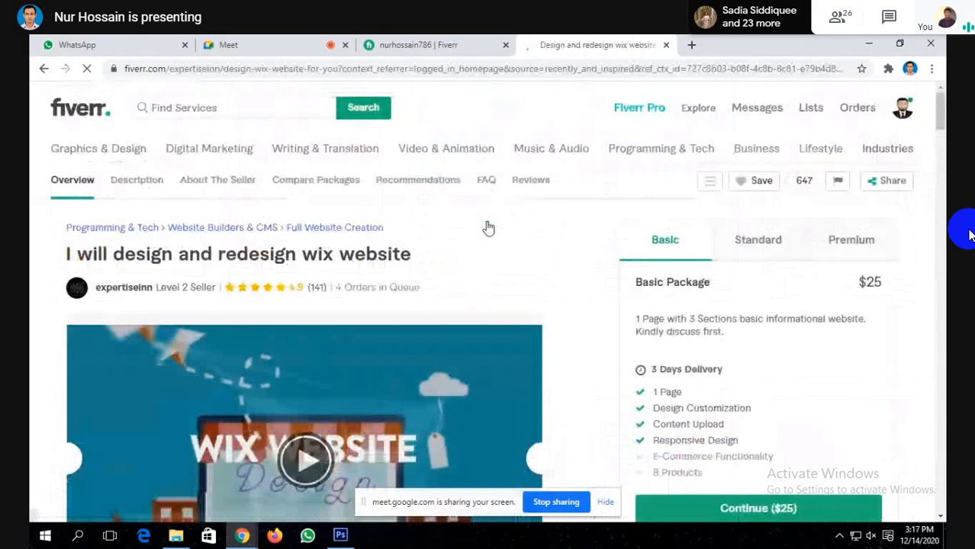
scroll(488, 227, down, 10)
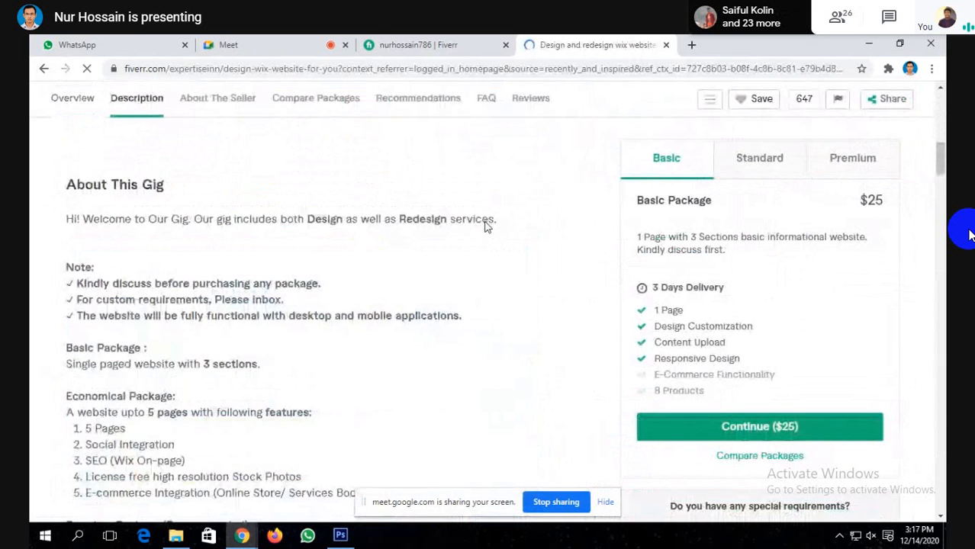
scroll(485, 222, down, 9)
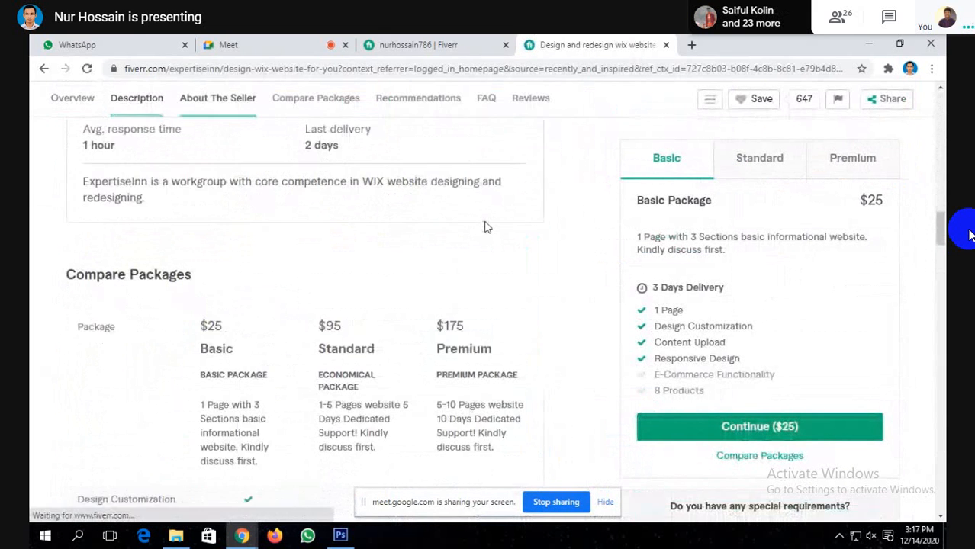
scroll(487, 226, up, 4)
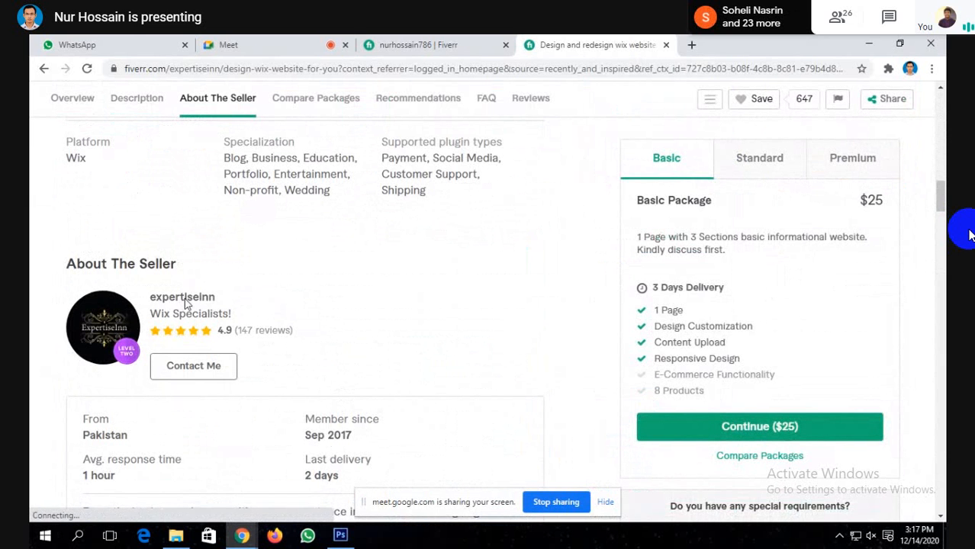
click(692, 44)
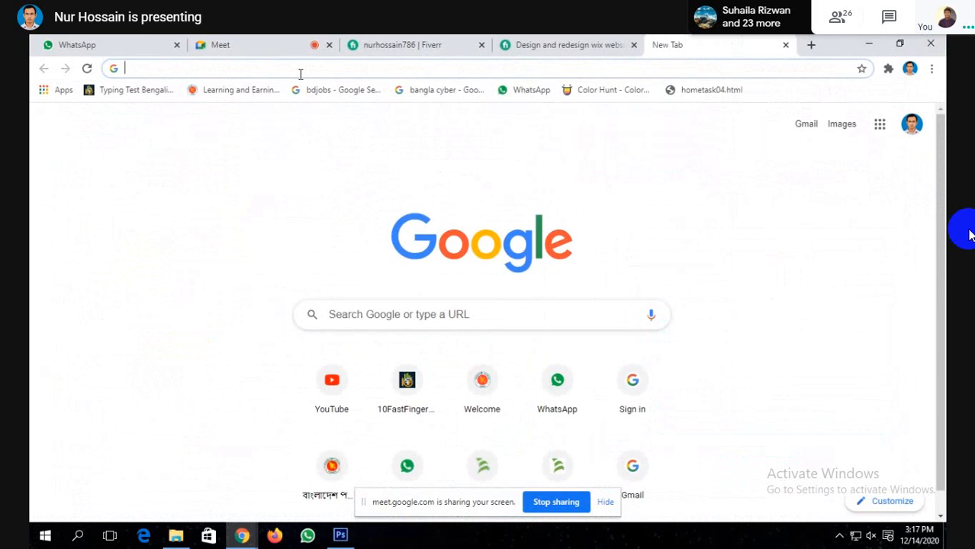
Load the Fiverr homepage in the new tab and browse another seller's profile.
text(fiverr)
key(Return)
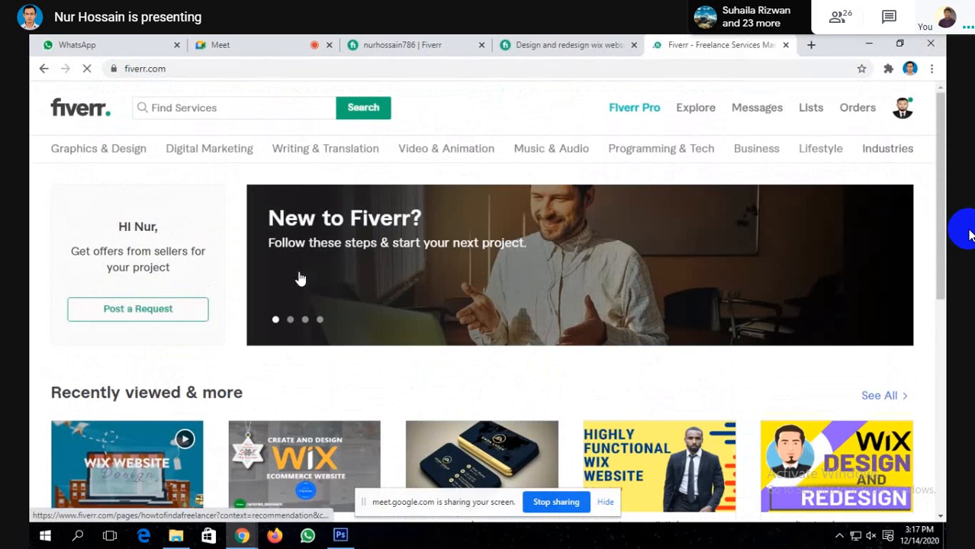
scroll(168, 311, down, 5)
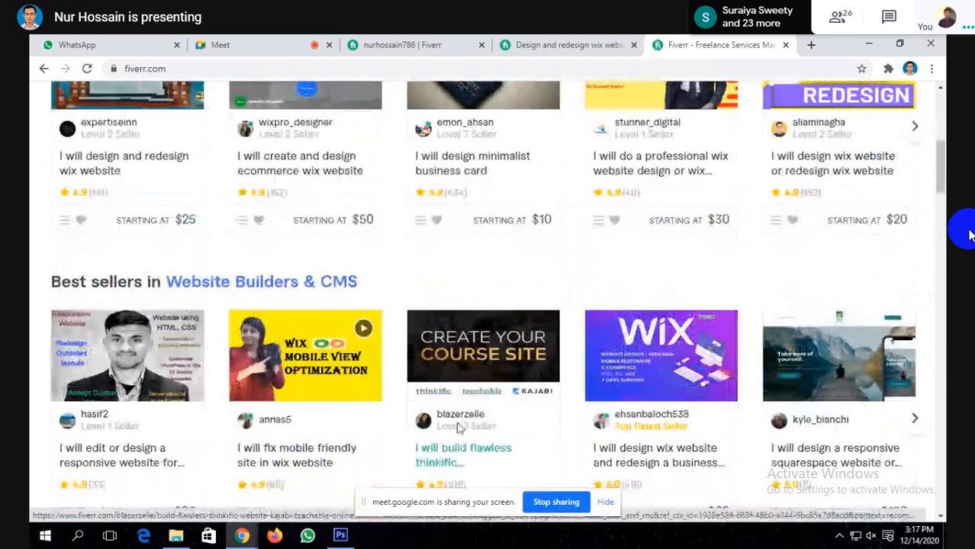
click(458, 420)
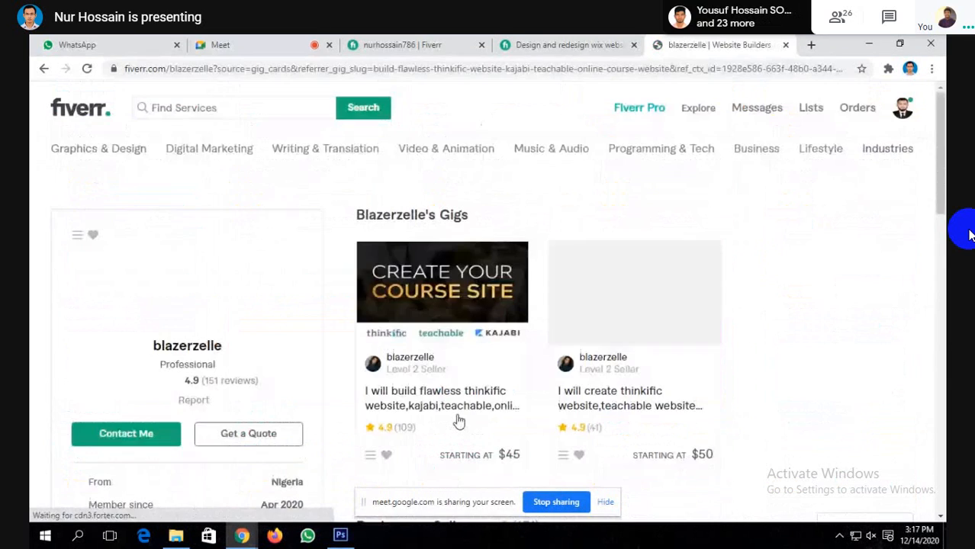
scroll(457, 420, down, 5)
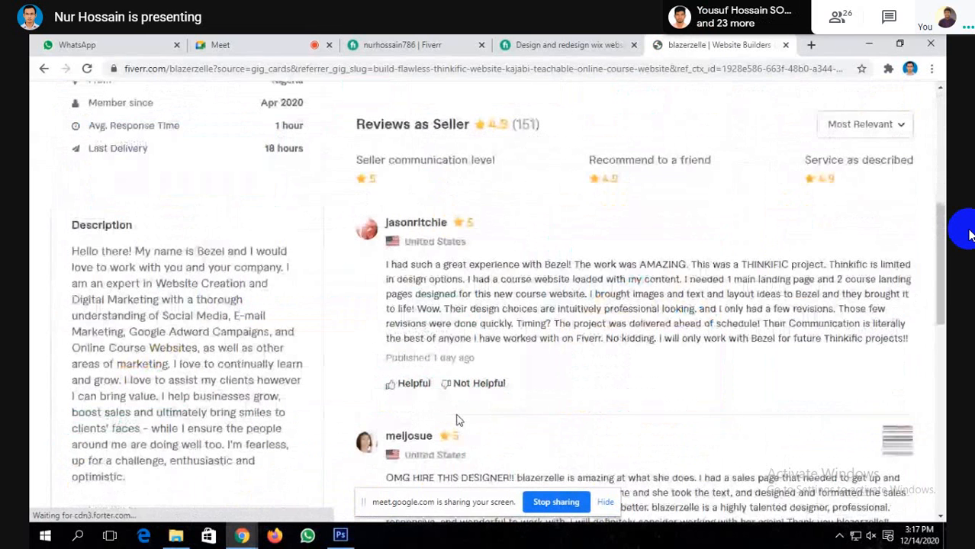
scroll(140, 305, up, 4)
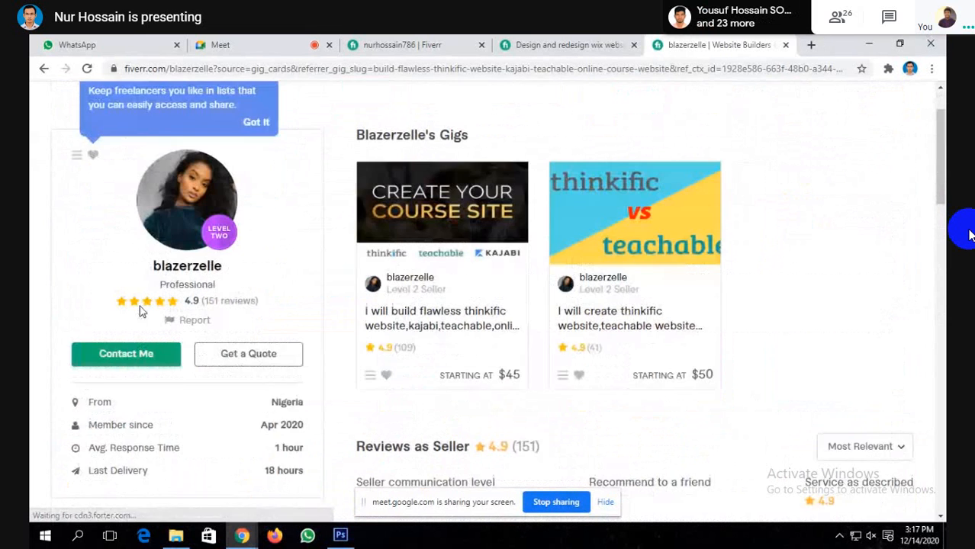
scroll(128, 202, up, 1)
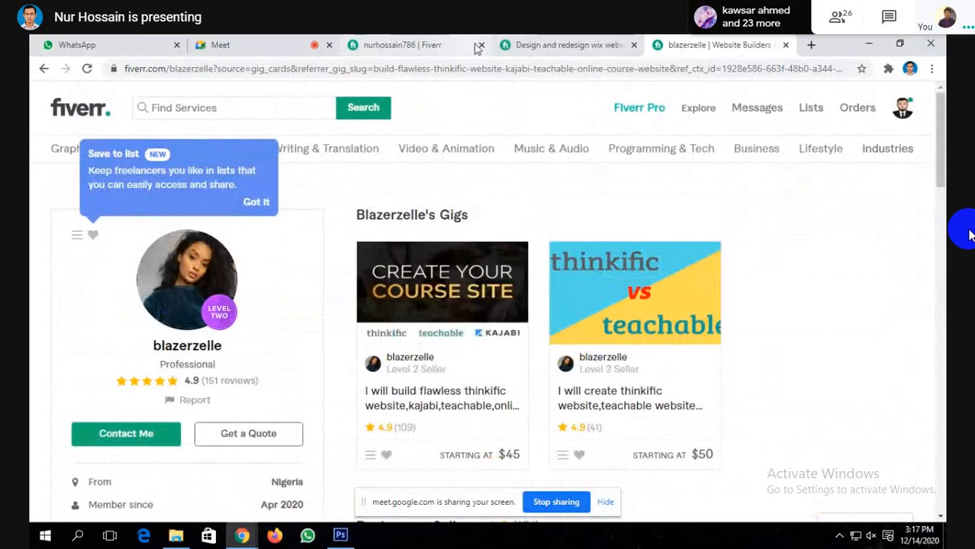
Open the Wix gig seller's profile to show its description and English – Fluent language.
click(540, 47)
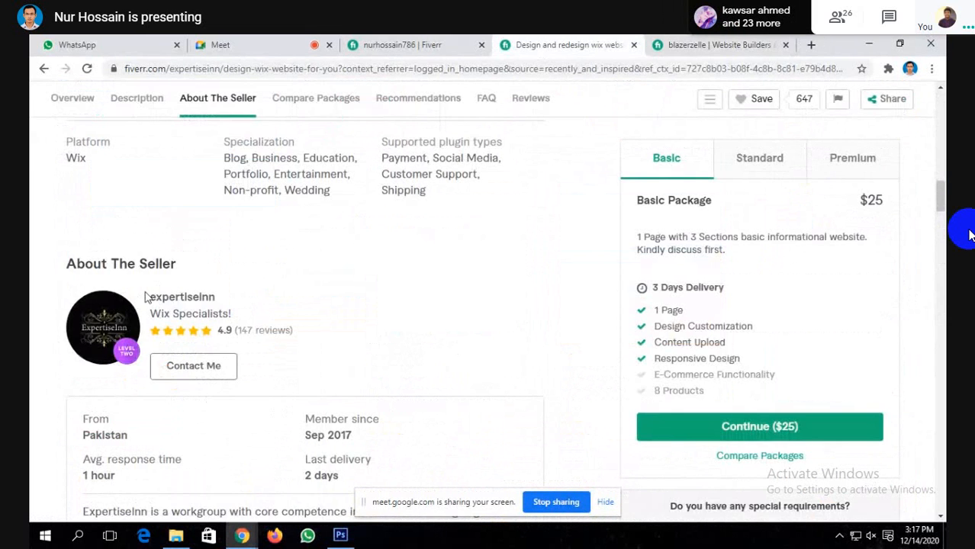
scroll(147, 298, down, 9)
scroll(148, 299, up, 10)
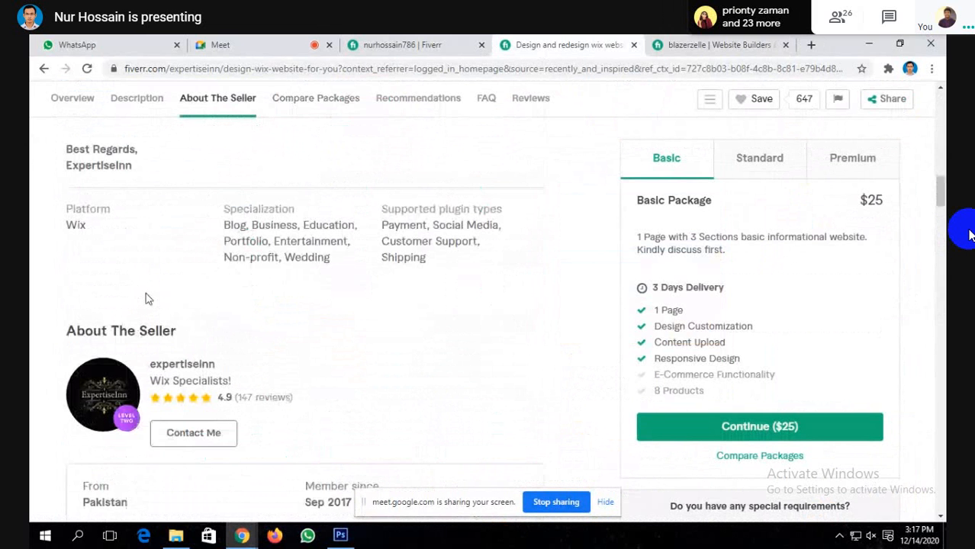
click(165, 372)
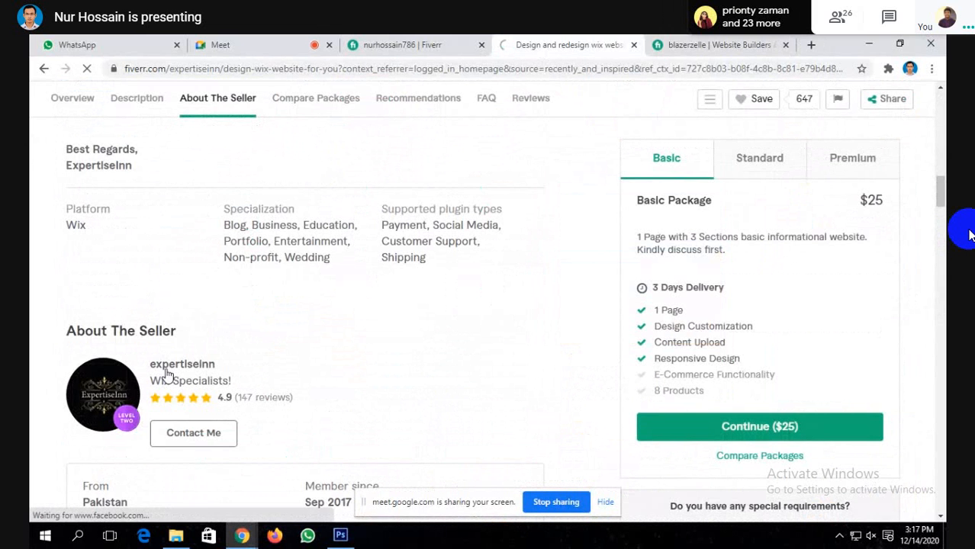
scroll(171, 372, down, 4)
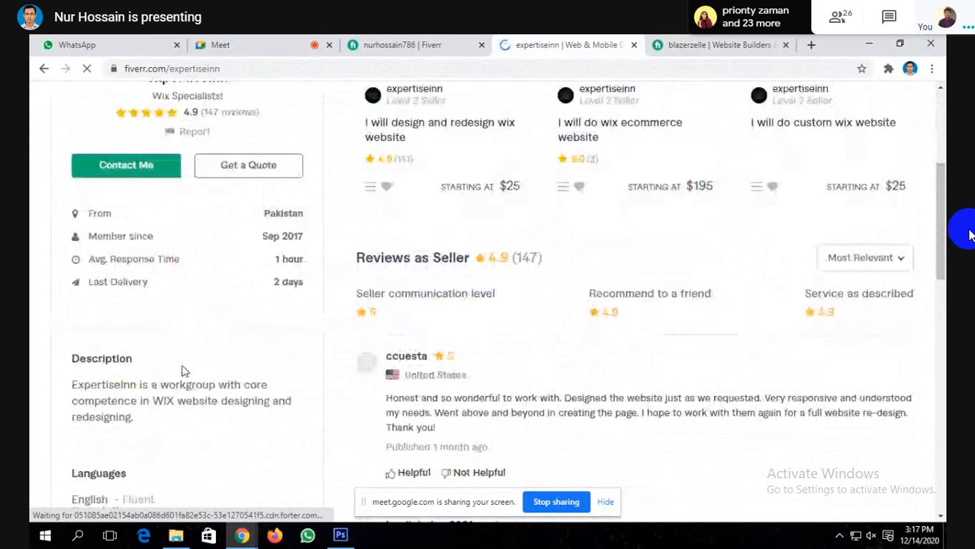
scroll(182, 371, down, 1)
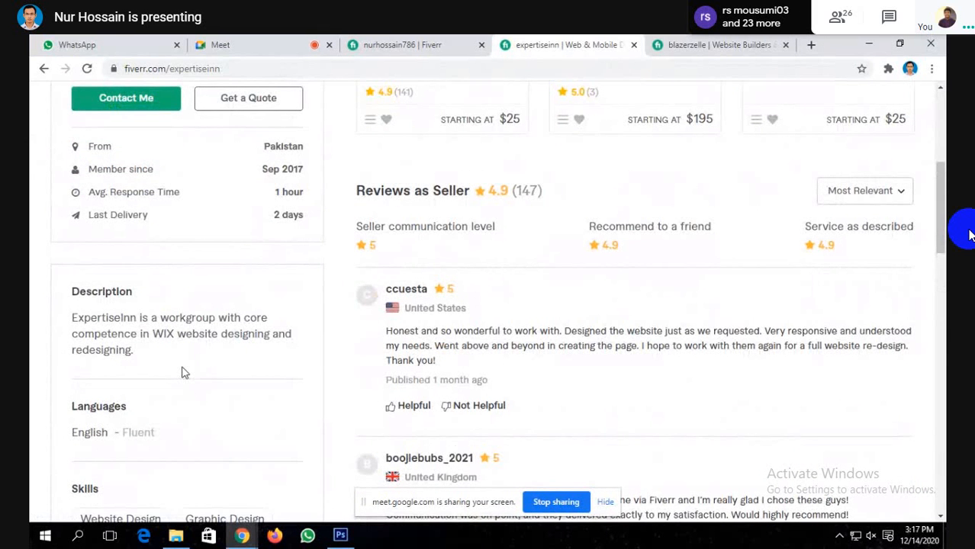
scroll(184, 360, down, 2)
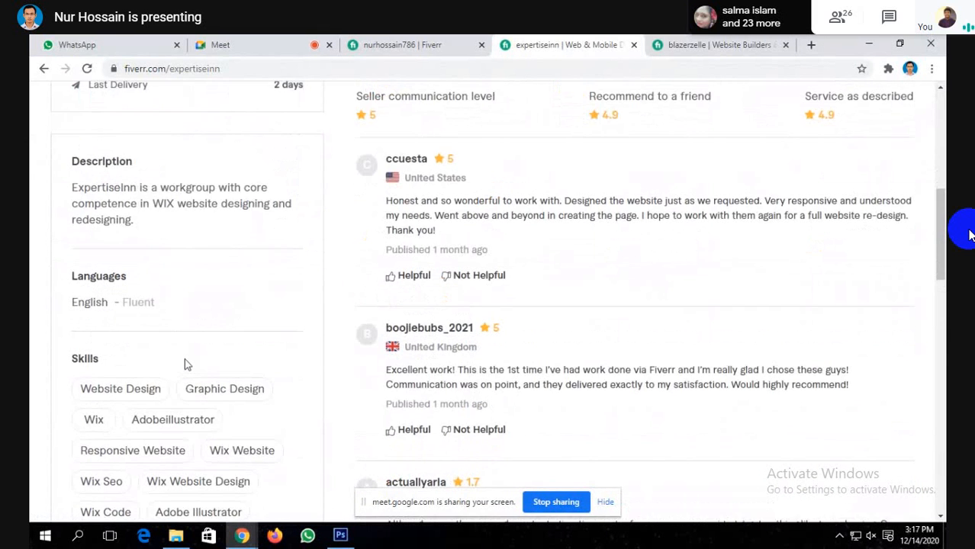
scroll(184, 360, up, 1)
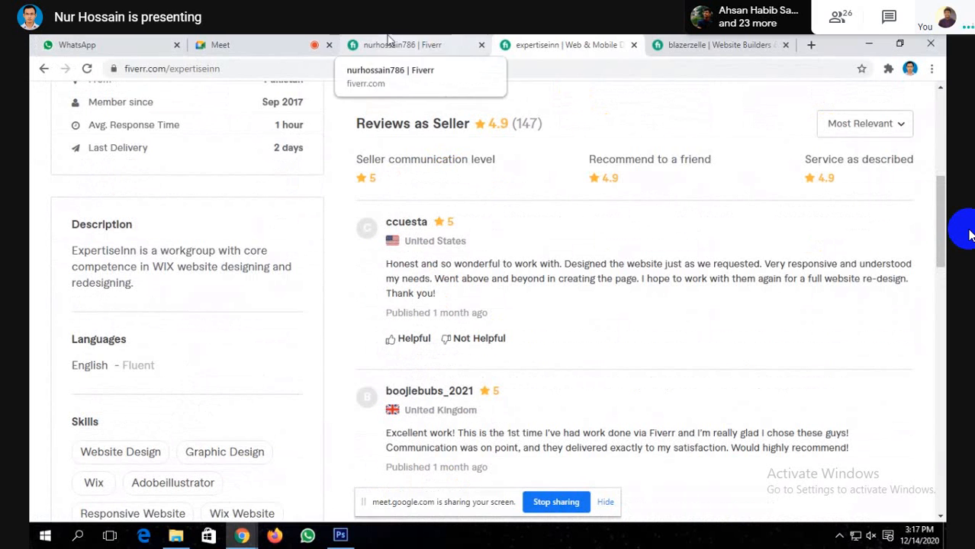
key(F11)
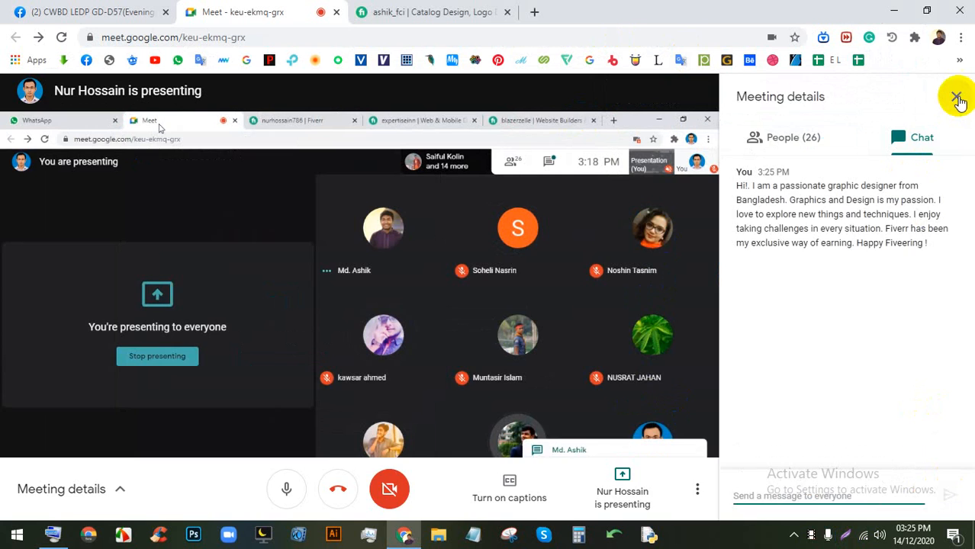
Select the student's graphic-designer introduction in the Meet chat and switch to the Fiverr profile.
click(955, 96)
key(F11)
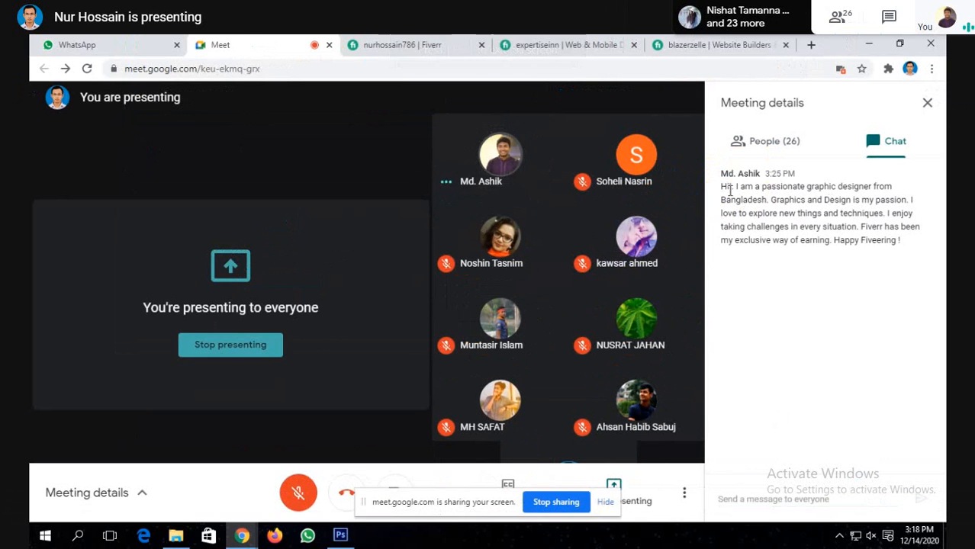
drag(722, 187, 913, 253)
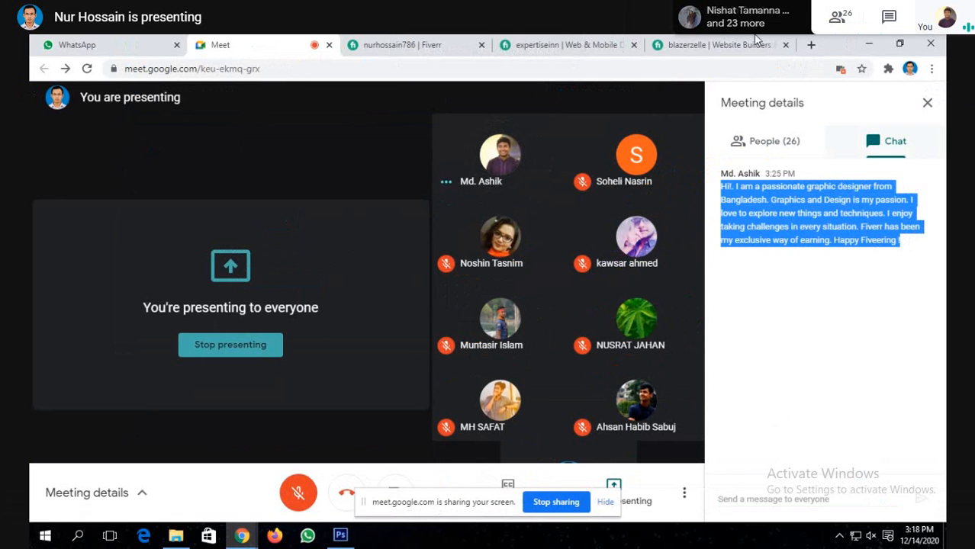
click(419, 48)
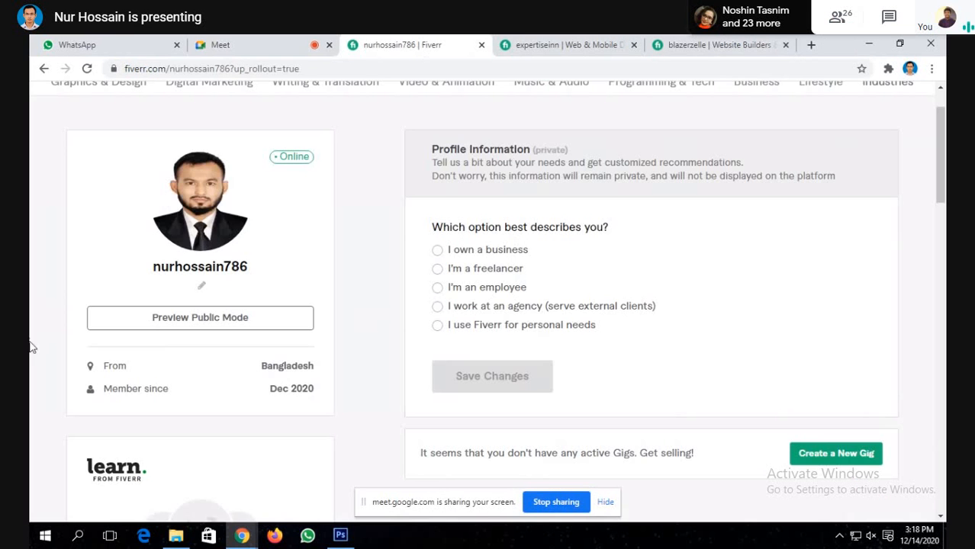
scroll(225, 383, down, 4)
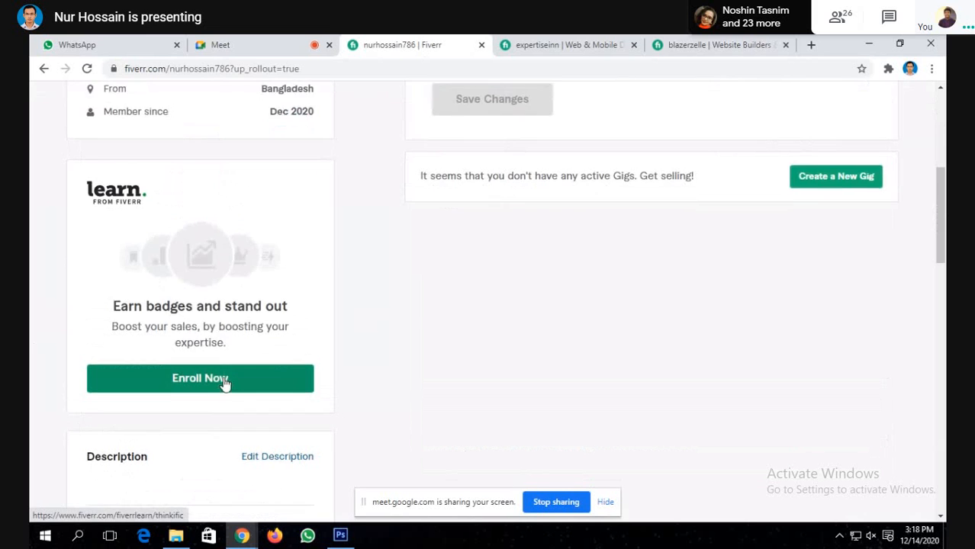
Paste the copied introduction into the profile Description box and check the grammar suggestion for 'challenges'.
scroll(224, 384, down, 3)
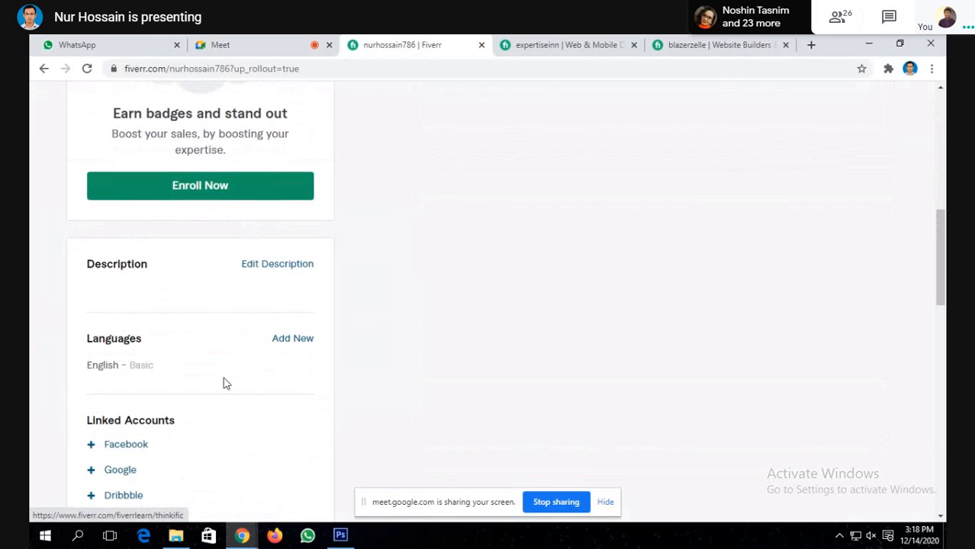
click(278, 267)
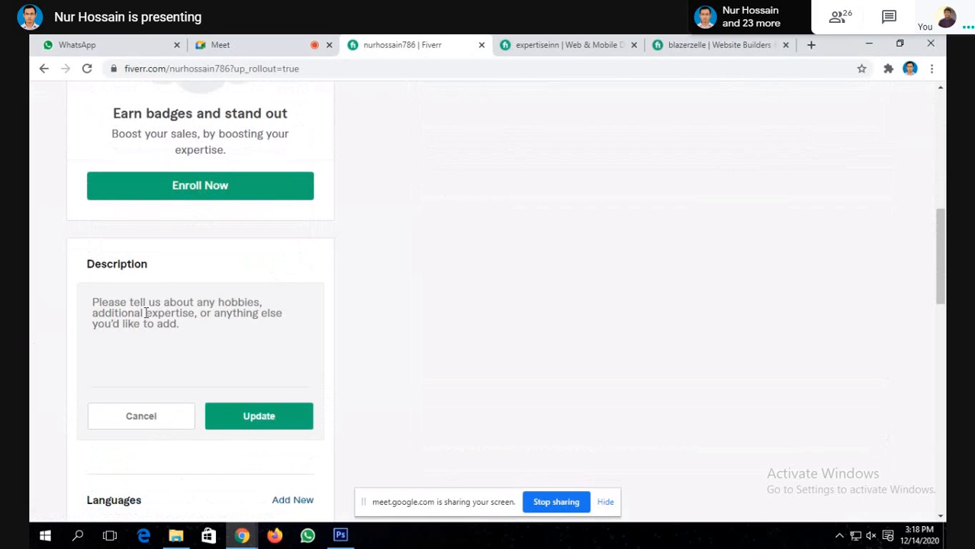
text(Hi!. I am a passionate graphic designer from Bangladesh. Graphics and Design is my passion. I love to explore new things and techniques. I enjoy taking challenges in every situation. Fiverr has been my exclusive way of earning. Happy Fiveering !)
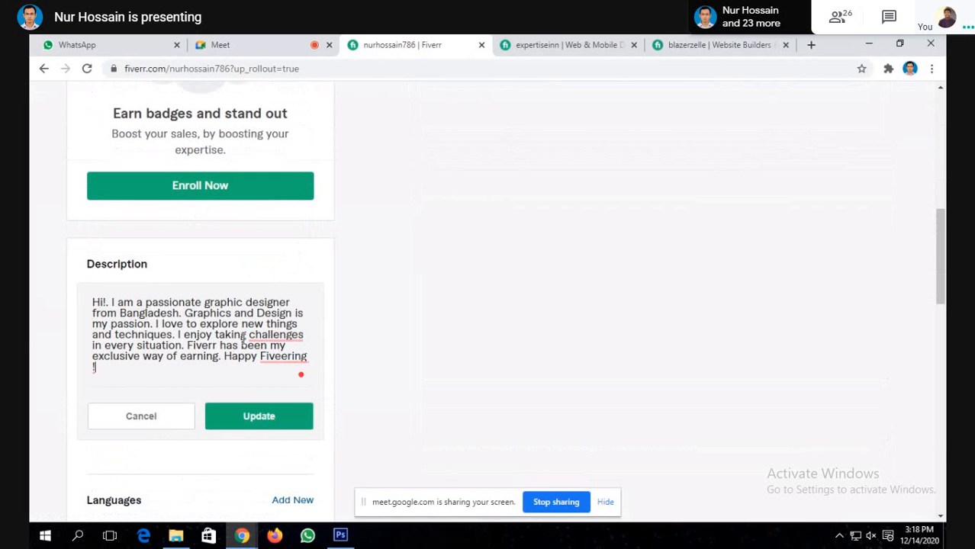
right_click(265, 343)
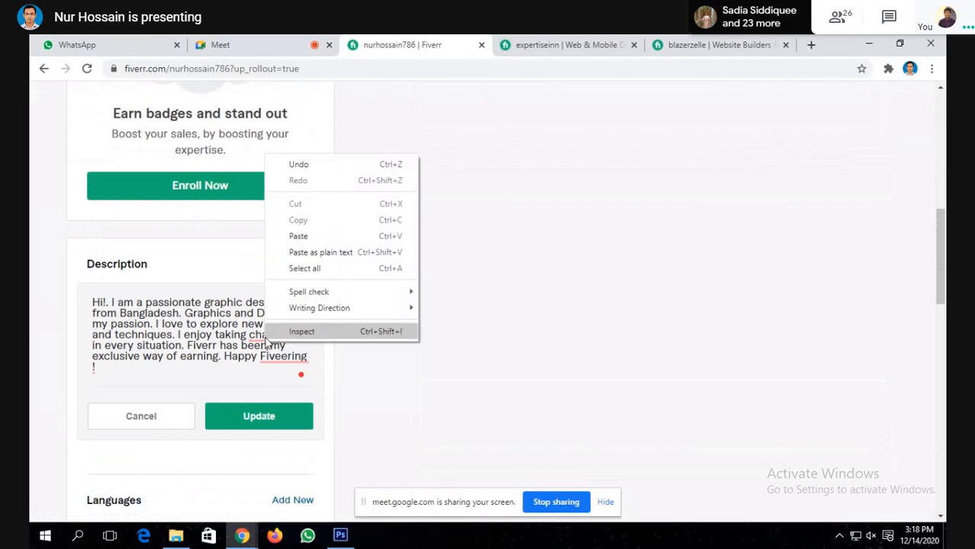
click(260, 341)
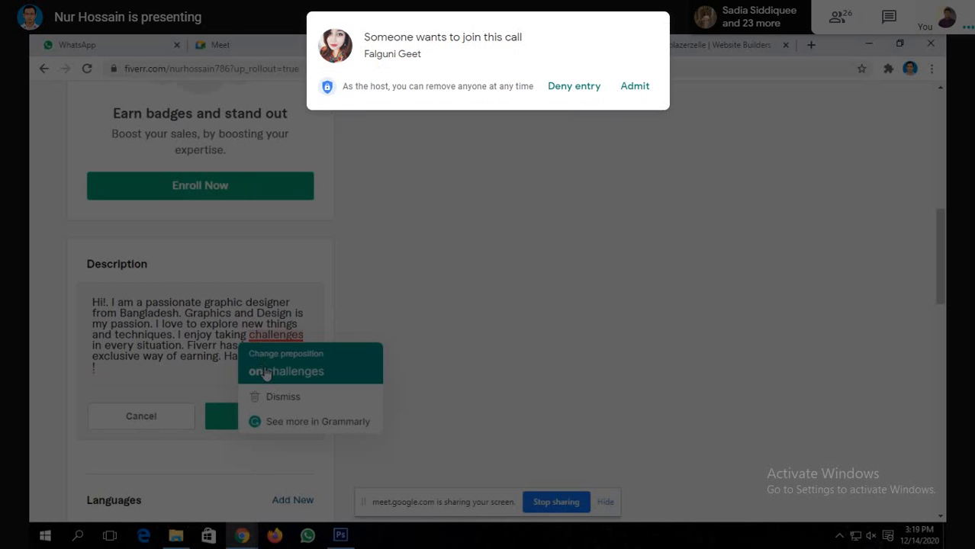
Admit two waiting participants to the call, then save the profile description with Update.
click(634, 86)
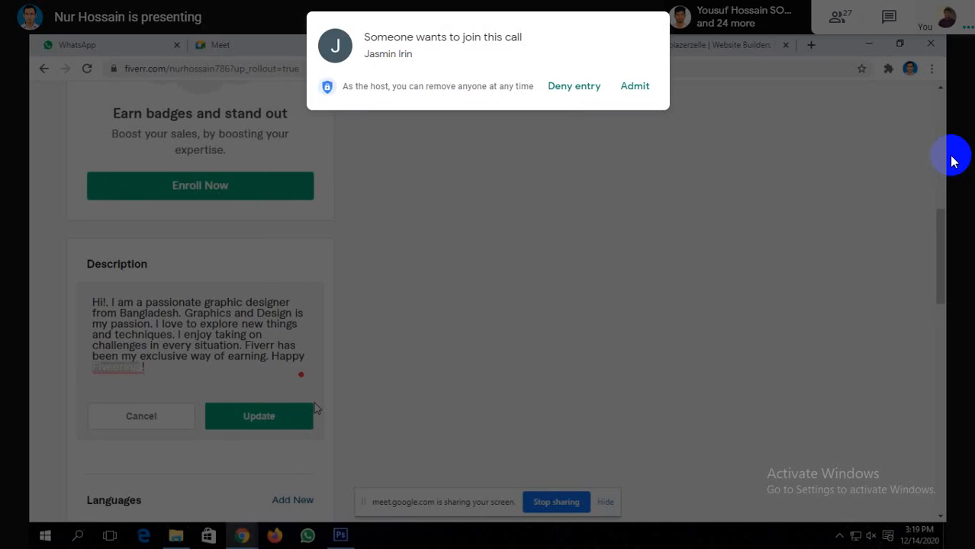
click(633, 87)
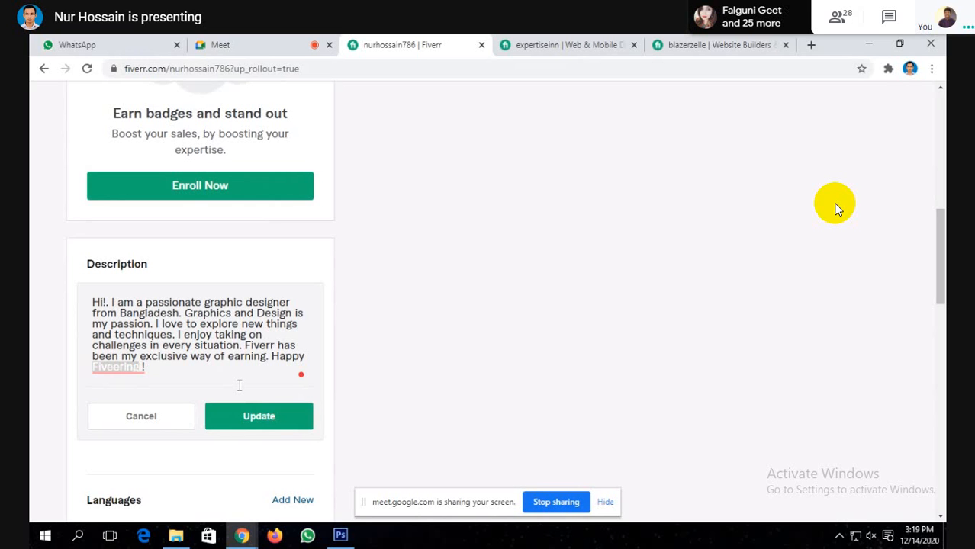
click(267, 419)
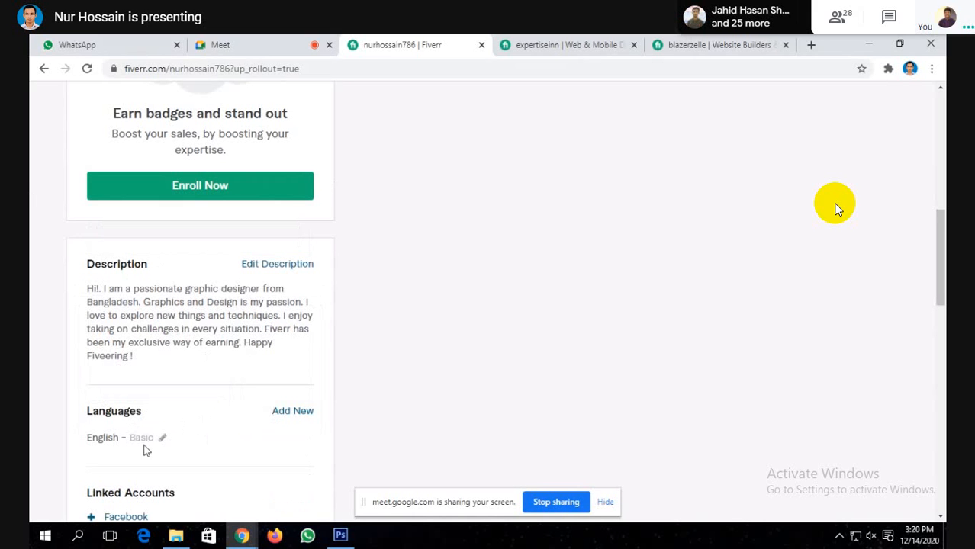
Add English at Fluent level and delete the old English – Basic language entry.
click(299, 414)
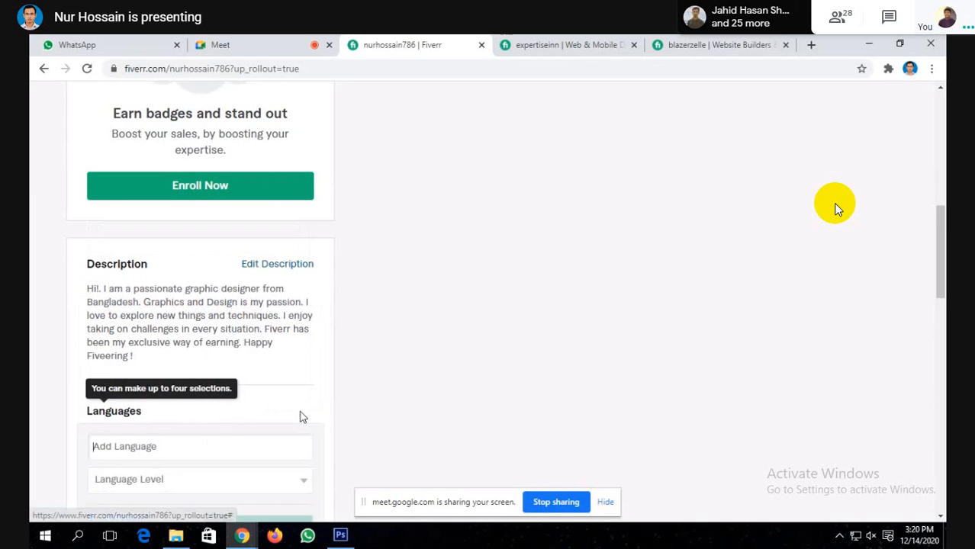
scroll(300, 417, down, 1)
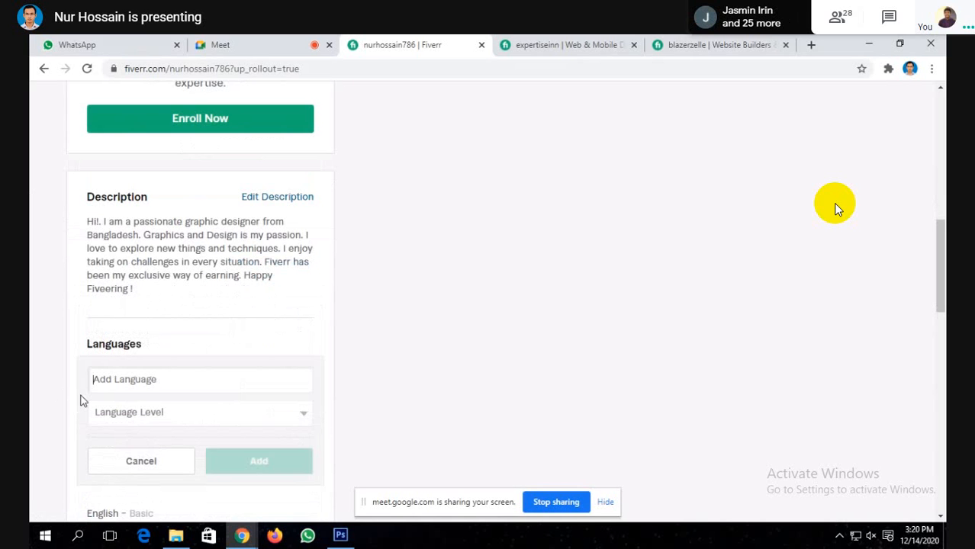
text(En)
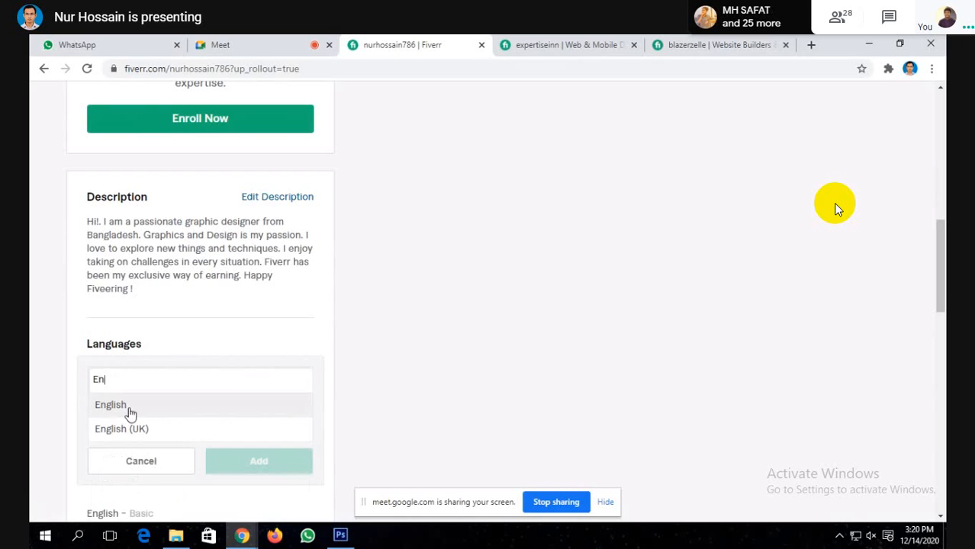
click(130, 413)
click(130, 416)
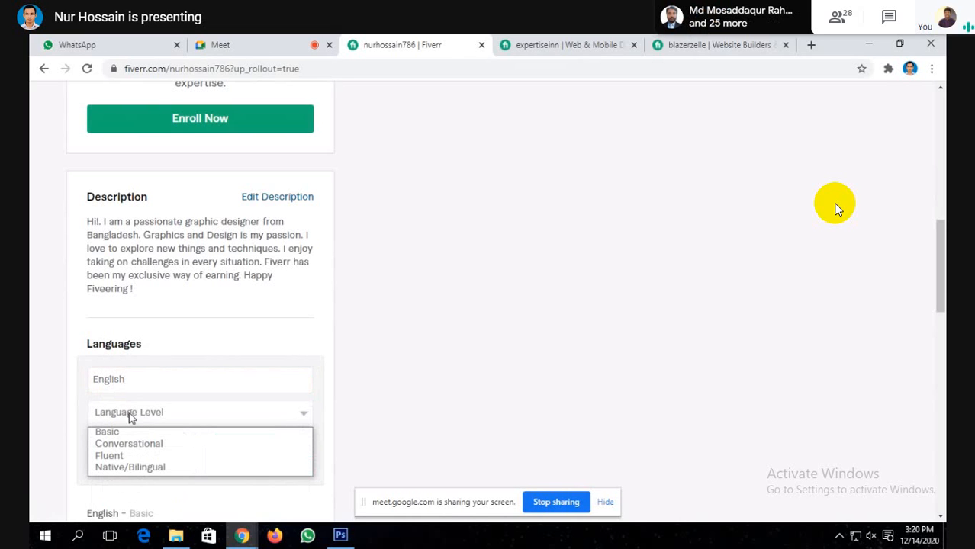
click(121, 456)
click(236, 467)
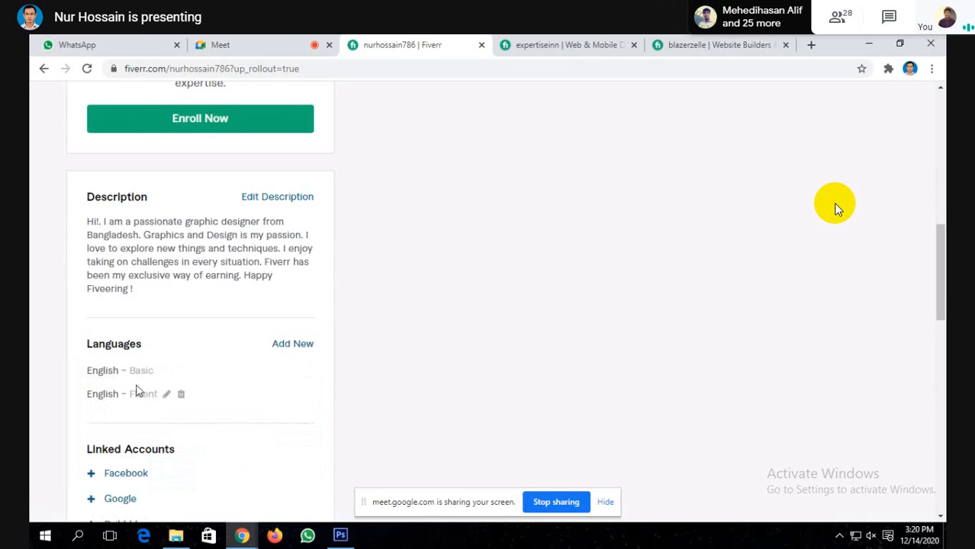
click(176, 371)
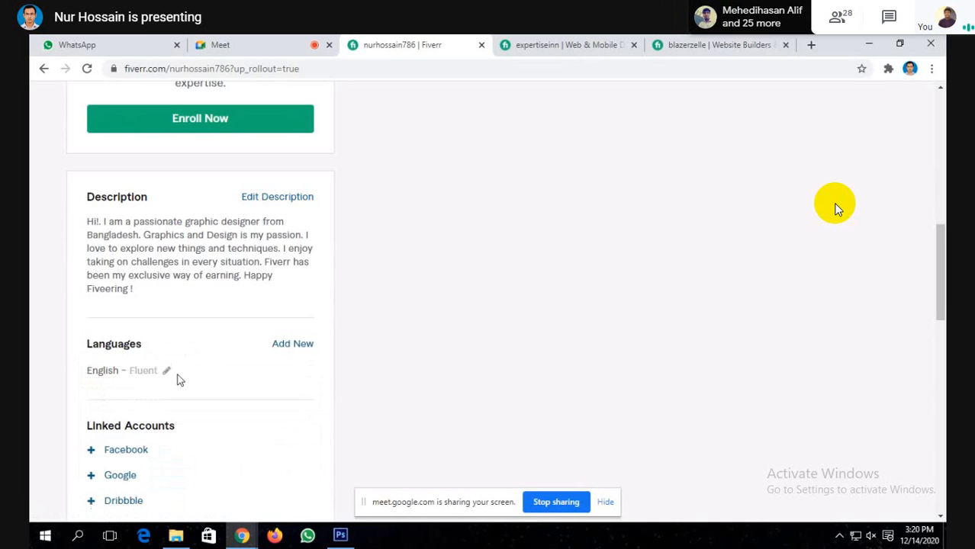
Add Bengali (বাংলা) as a language, changing its level from Fluent to Native/Bilingual.
click(283, 347)
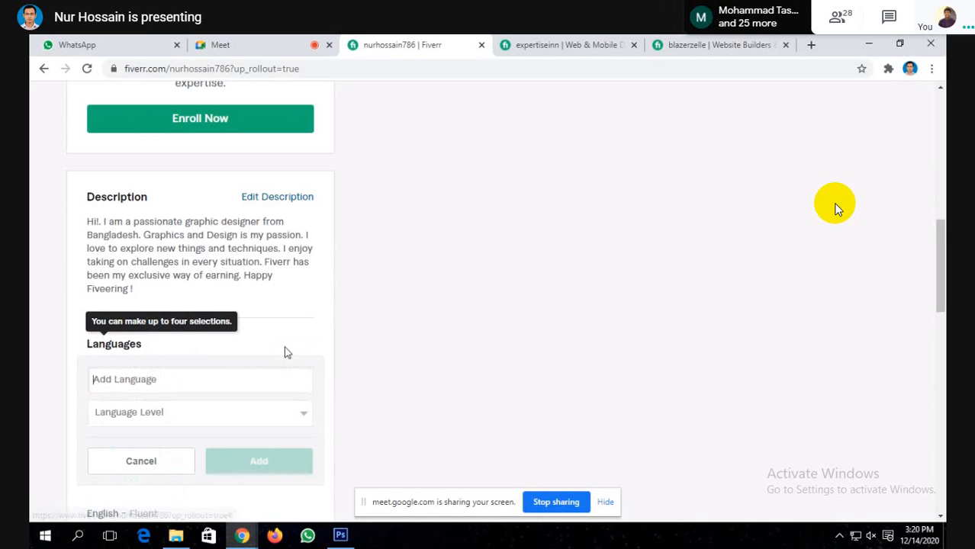
text(Ban)
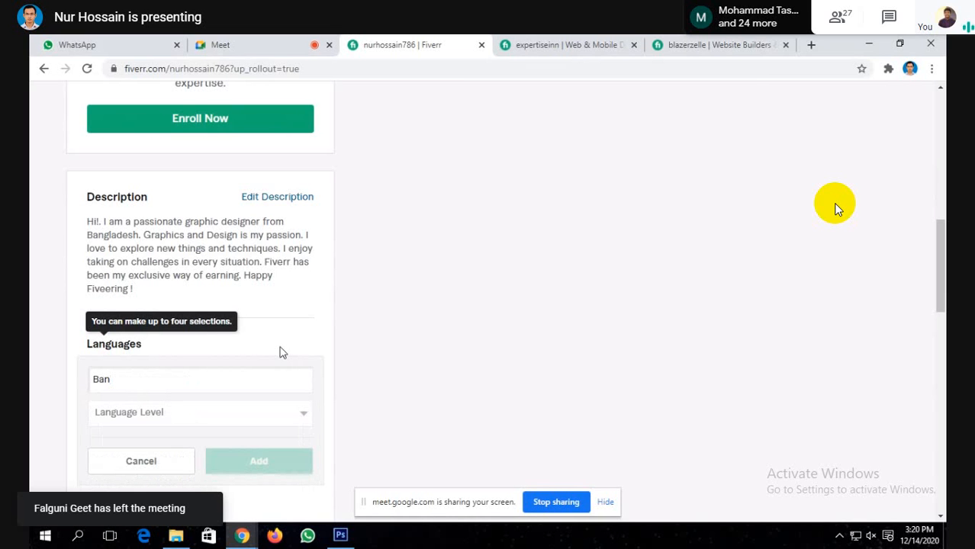
key(BackSpace)
key(BackSpace)
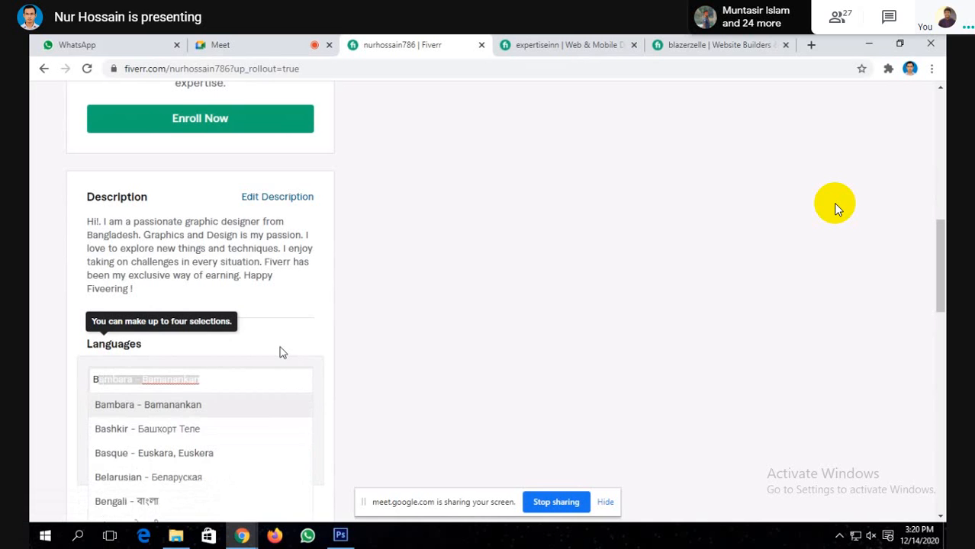
text(e)
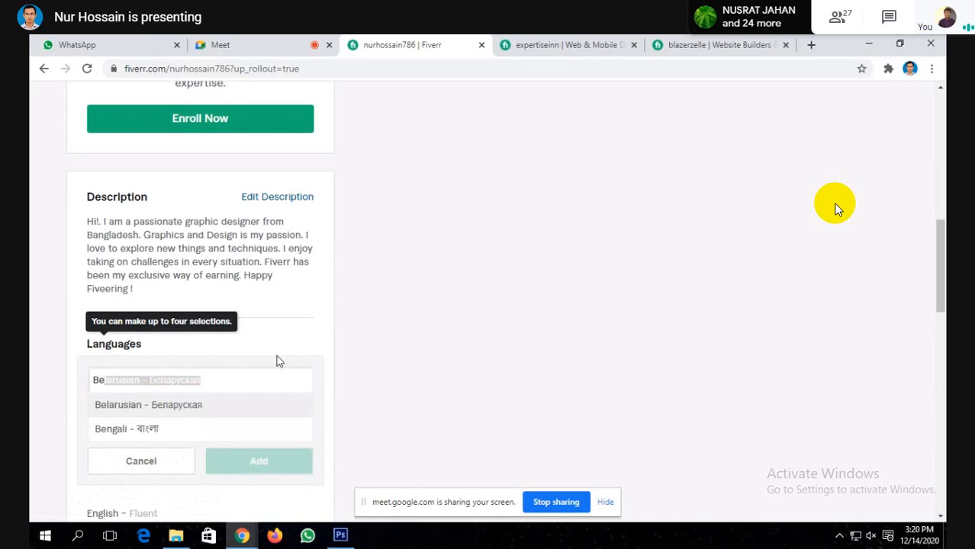
click(162, 438)
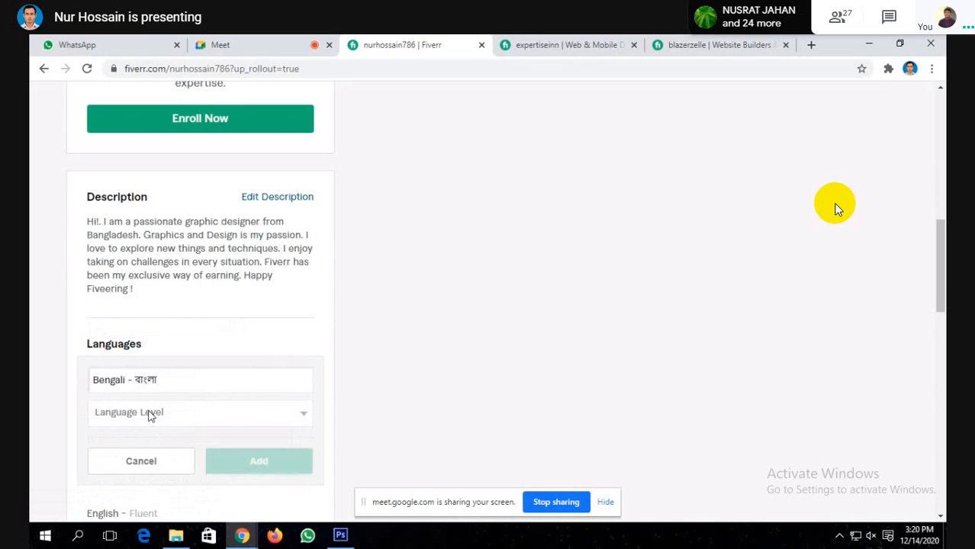
click(150, 415)
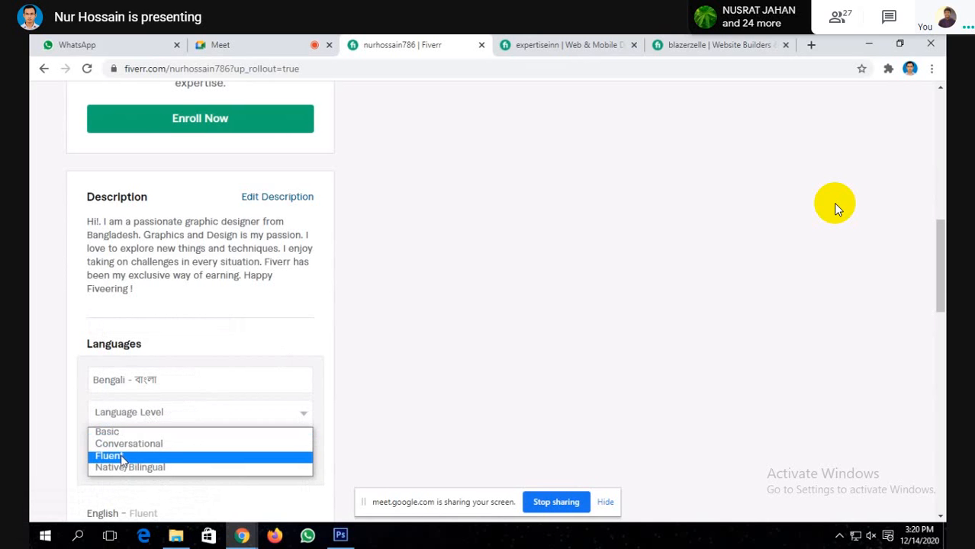
click(120, 458)
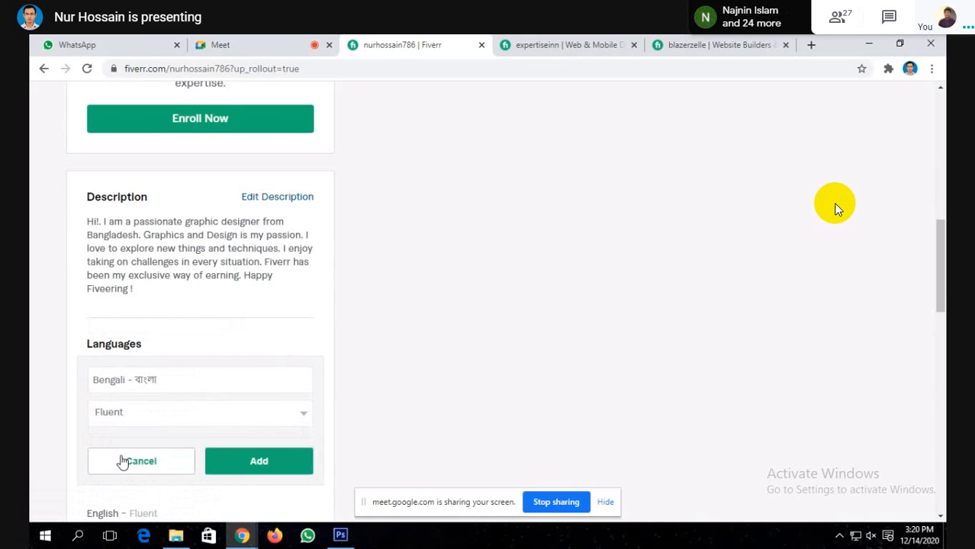
click(160, 420)
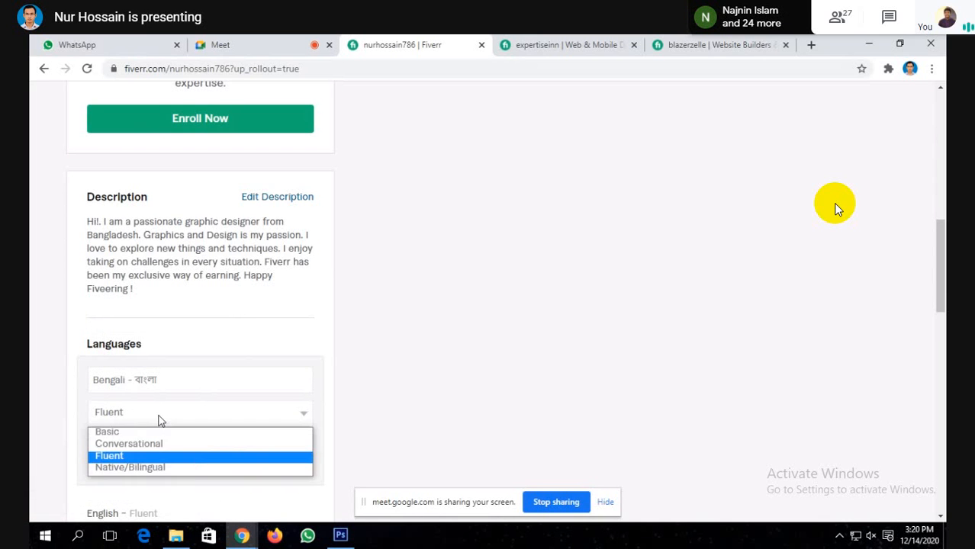
click(136, 467)
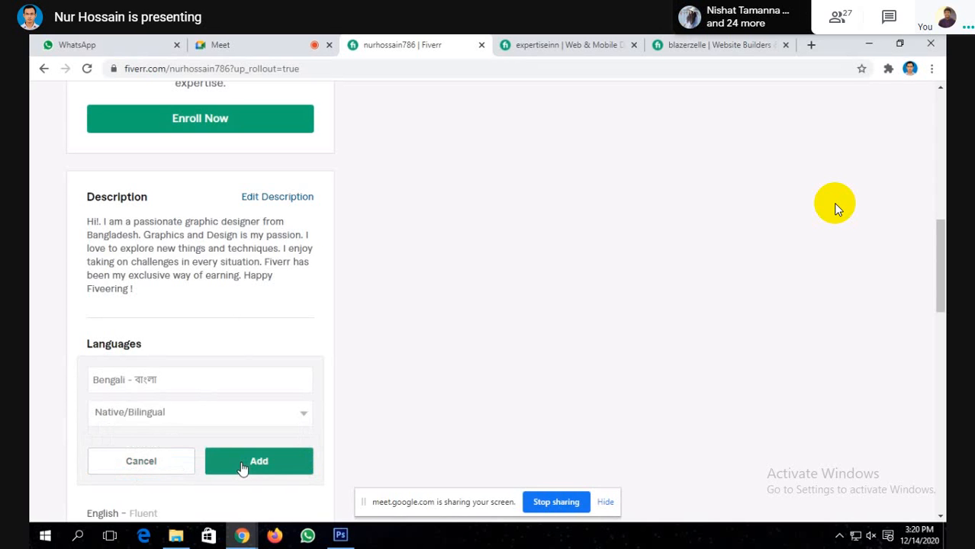
click(241, 467)
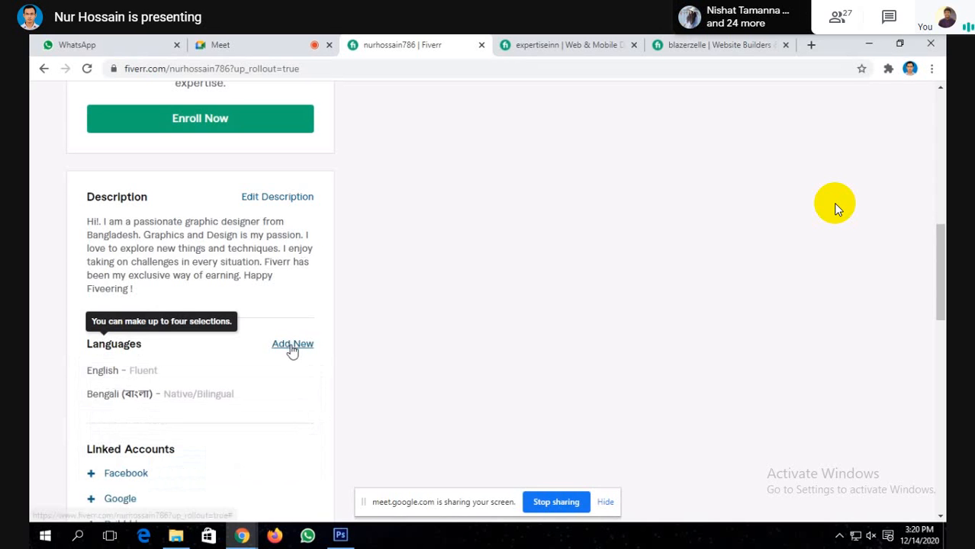
click(293, 349)
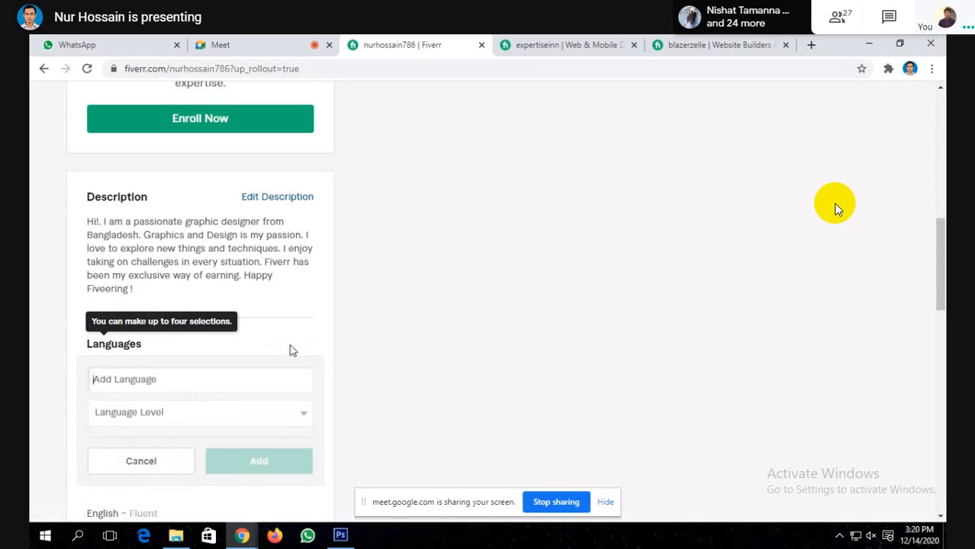
Add Hindi (हिंदी) as the third profile language at Conversational level.
text(H)
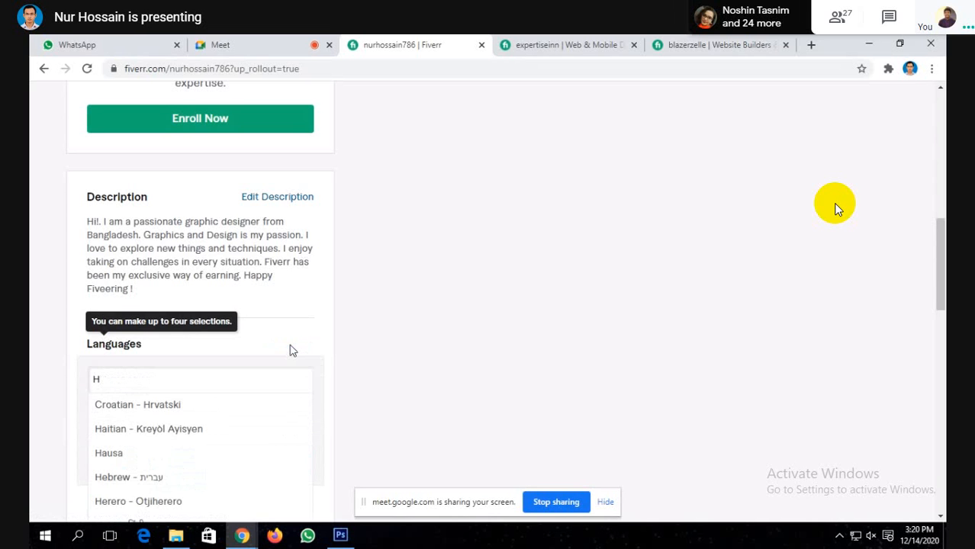
text(i)
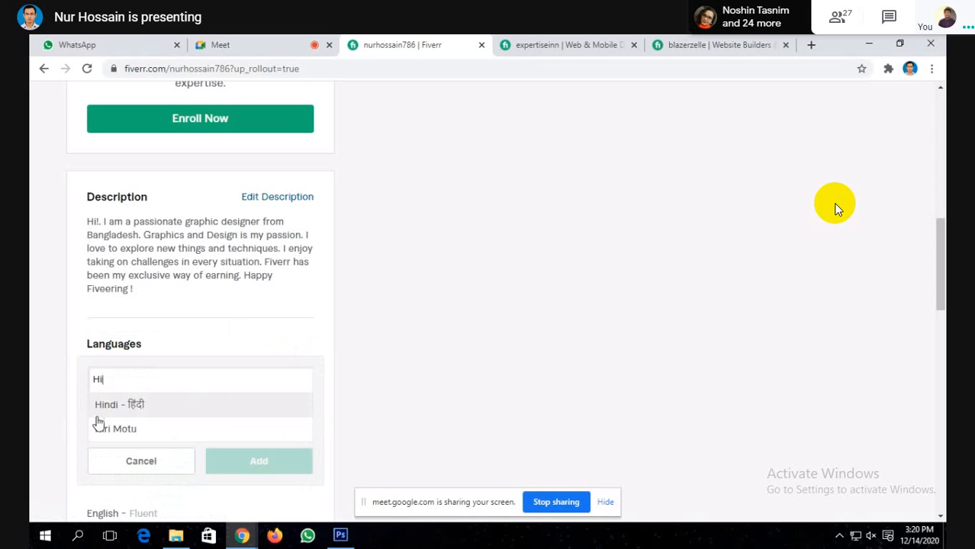
click(105, 406)
click(162, 416)
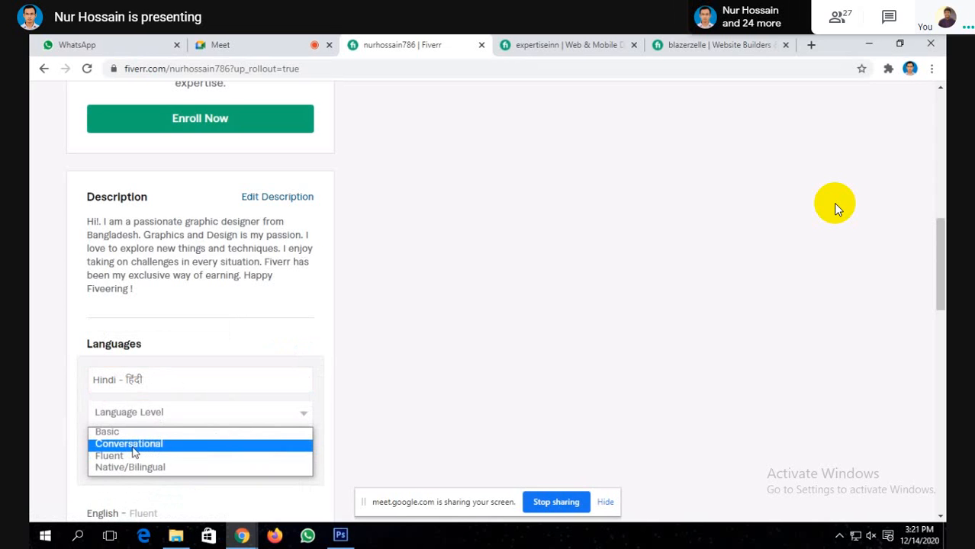
click(132, 447)
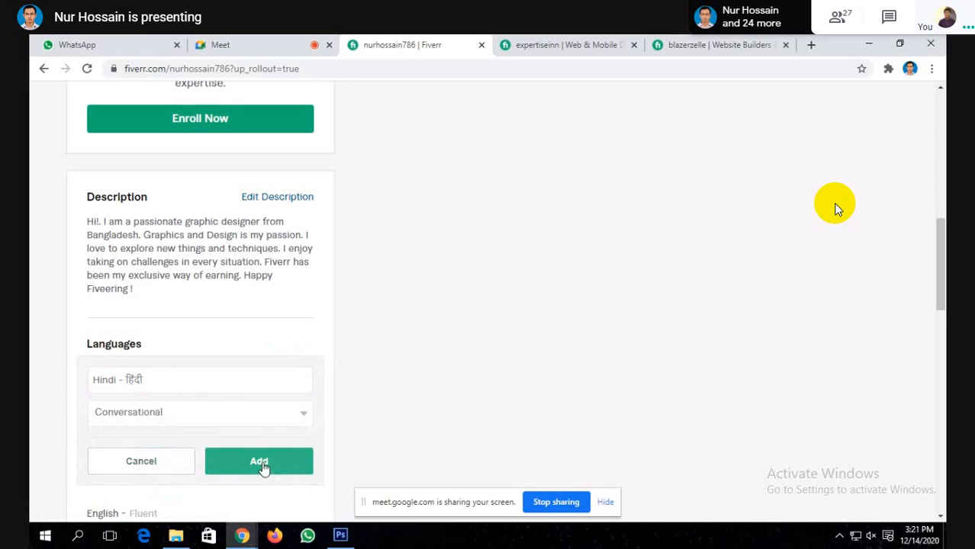
click(260, 463)
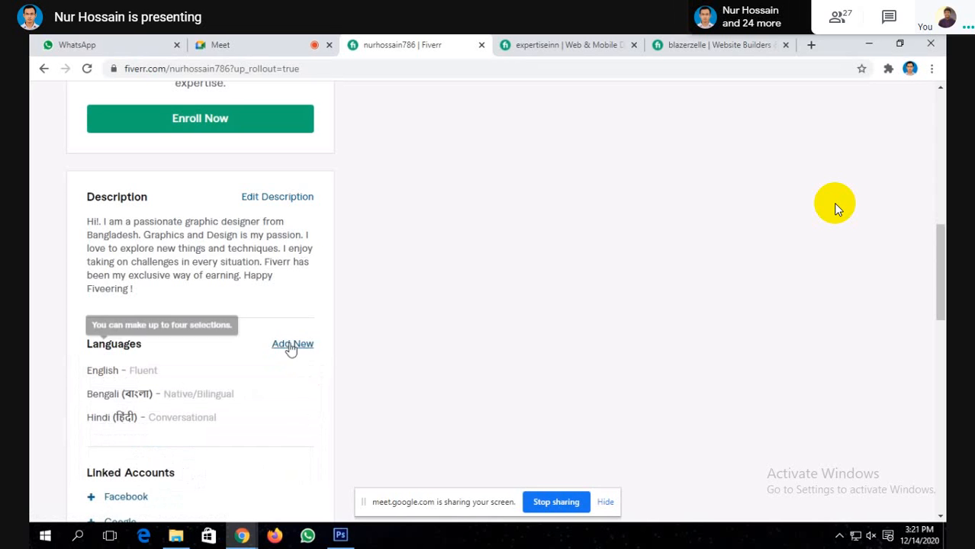
click(290, 349)
Add Spanish (Español) at Basic level as the fourth profile language.
text(E)
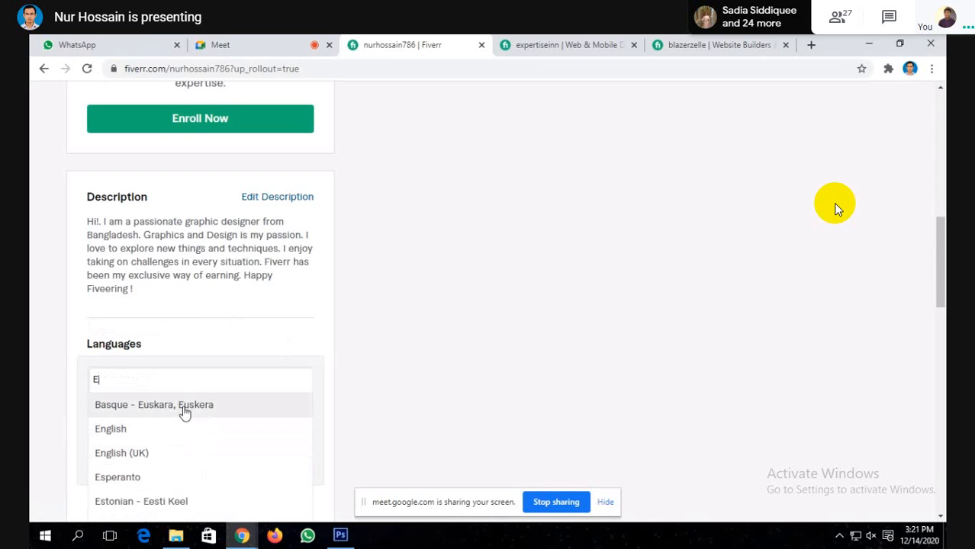
text(p)
key(BackSpace)
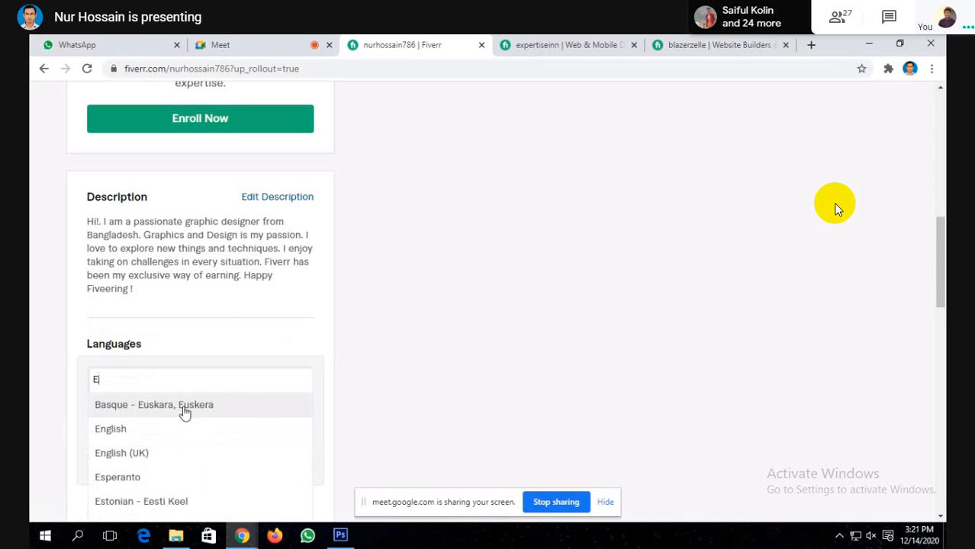
text(s)
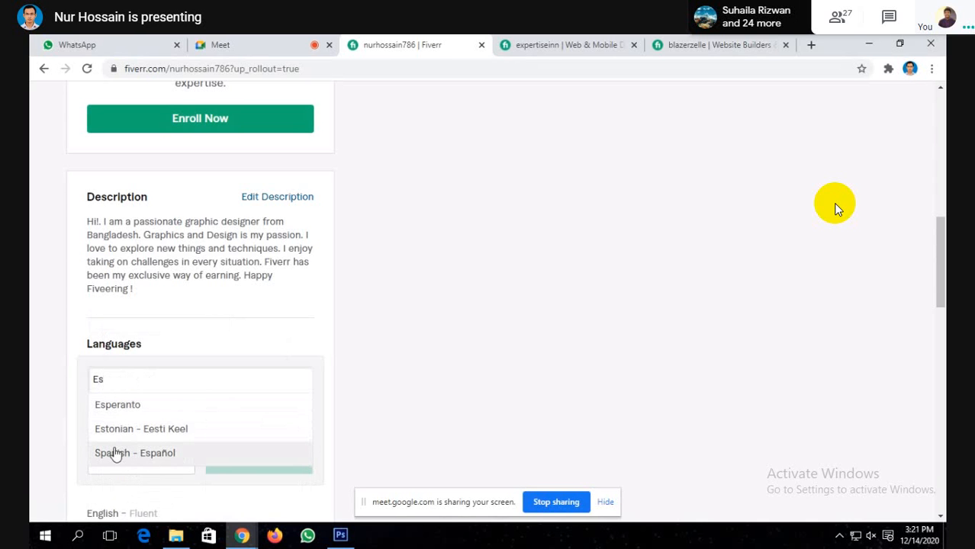
click(115, 454)
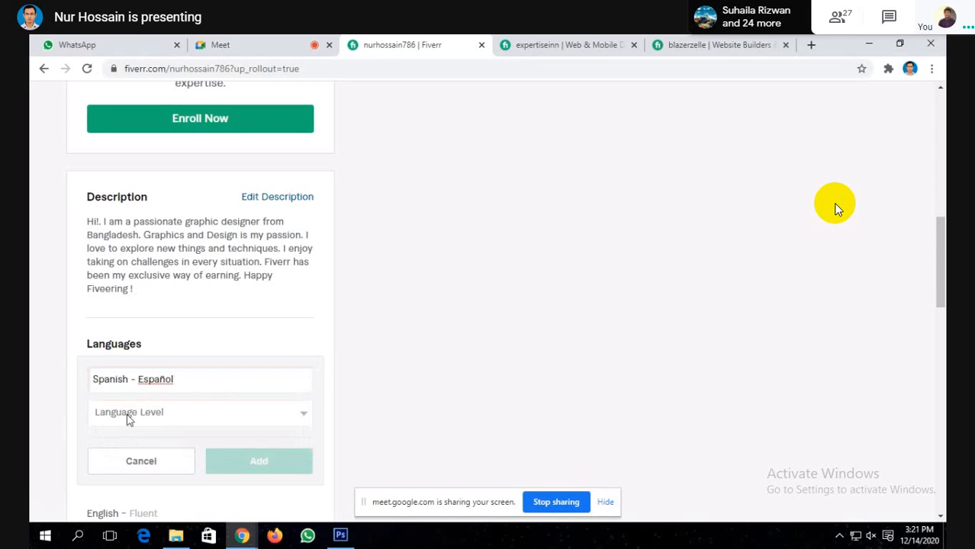
click(128, 417)
click(118, 435)
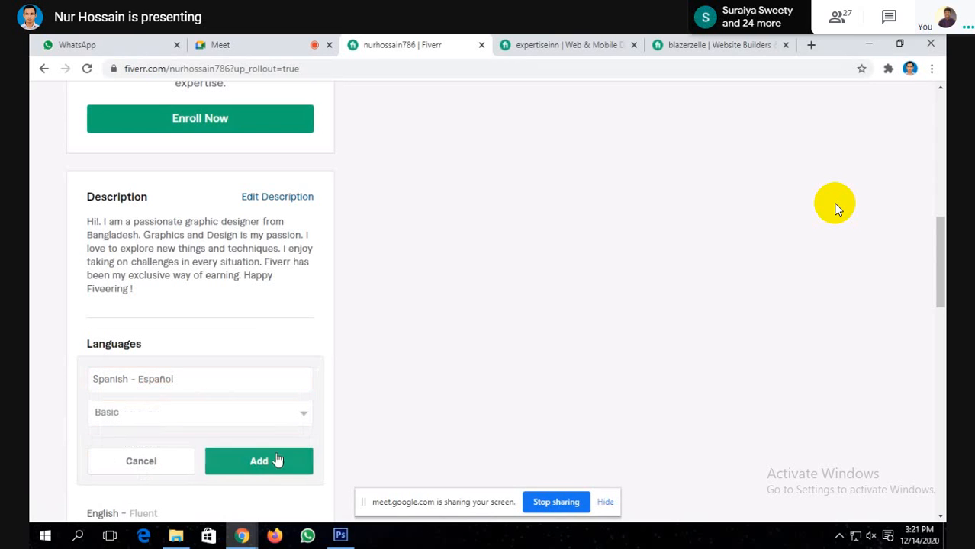
click(275, 461)
scroll(263, 460, down, 3)
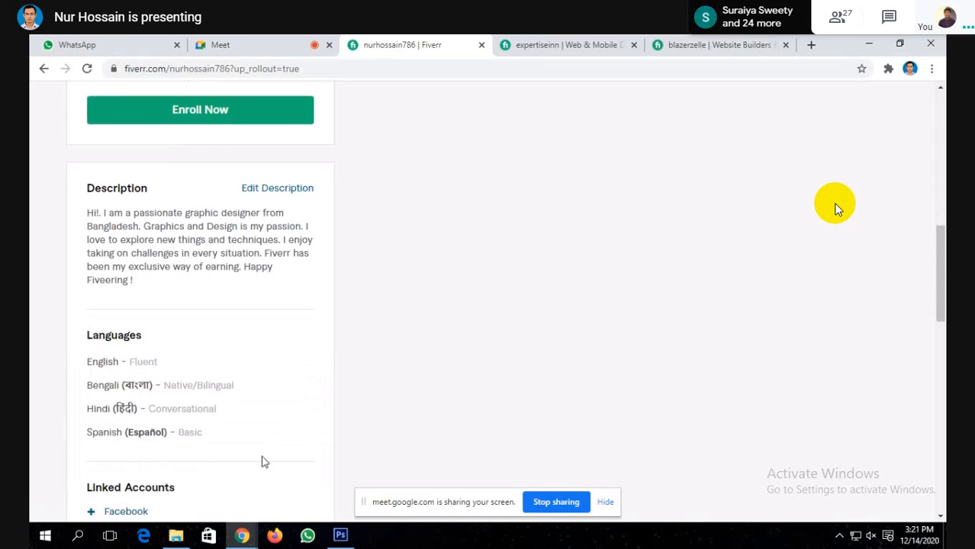
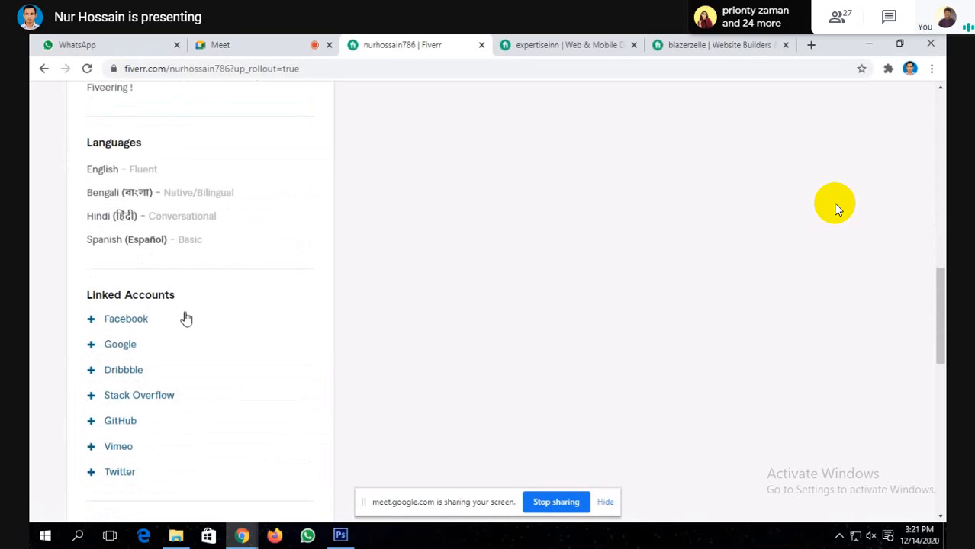
Start a new skill entry in the profile's Skills section.
scroll(188, 317, up, 2)
mouse_move(189, 317)
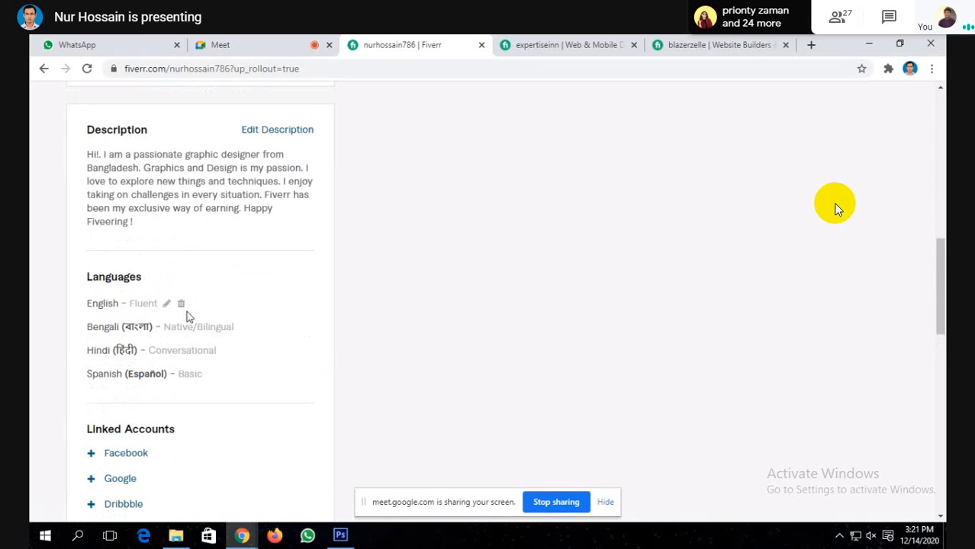
mouse_move(285, 277)
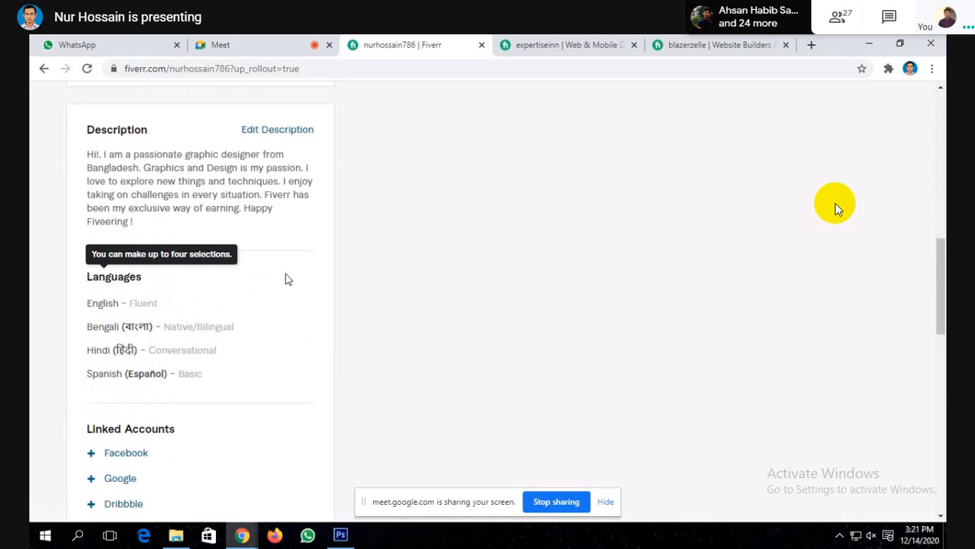
scroll(287, 279, down, 3)
scroll(288, 280, down, 1)
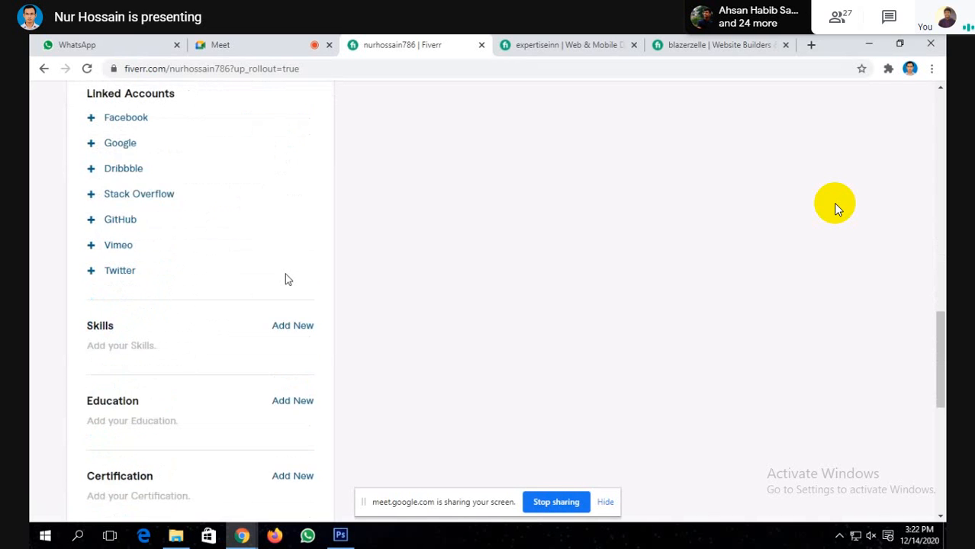
scroll(288, 279, down, 1)
scroll(287, 279, up, 1)
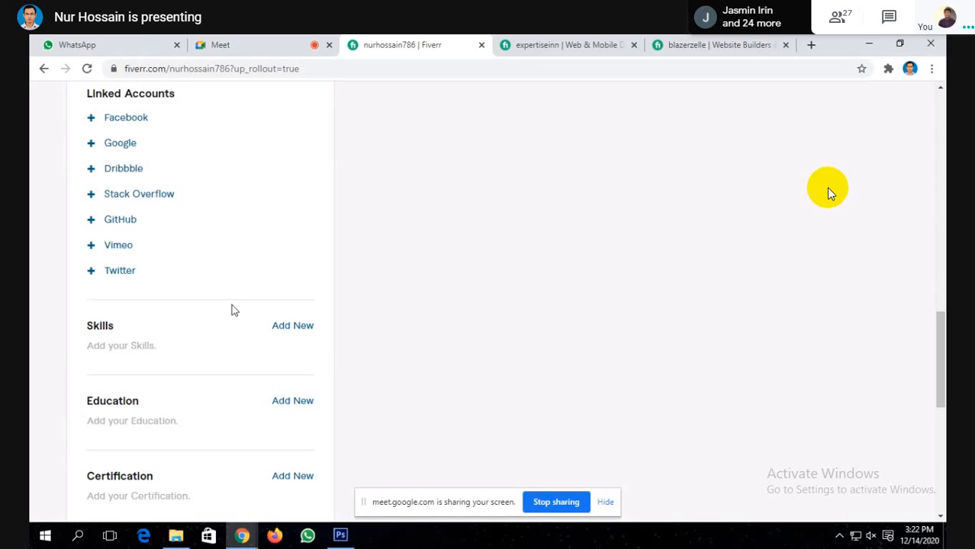
click(281, 331)
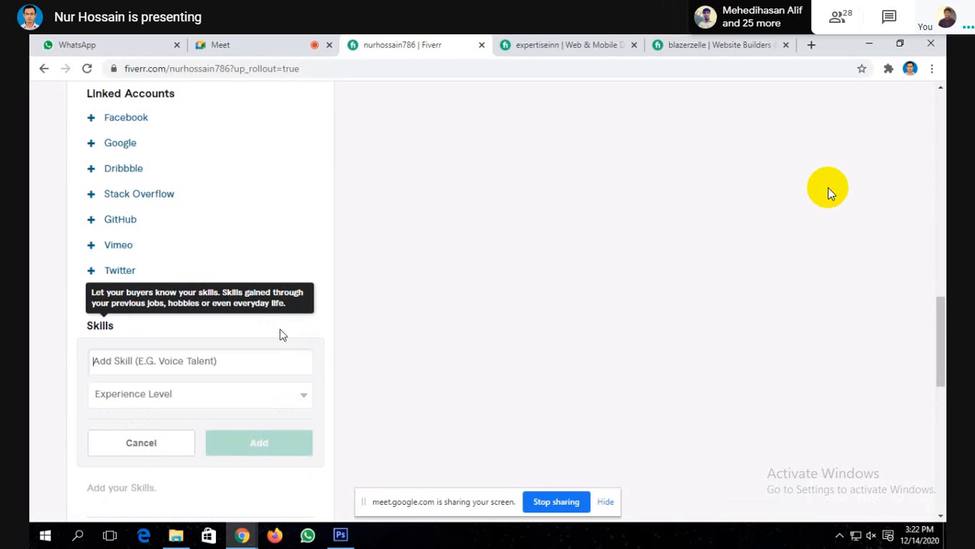
Enter 'Bussines Card' as the skill name from the 'Buss' suggestions.
text(G)
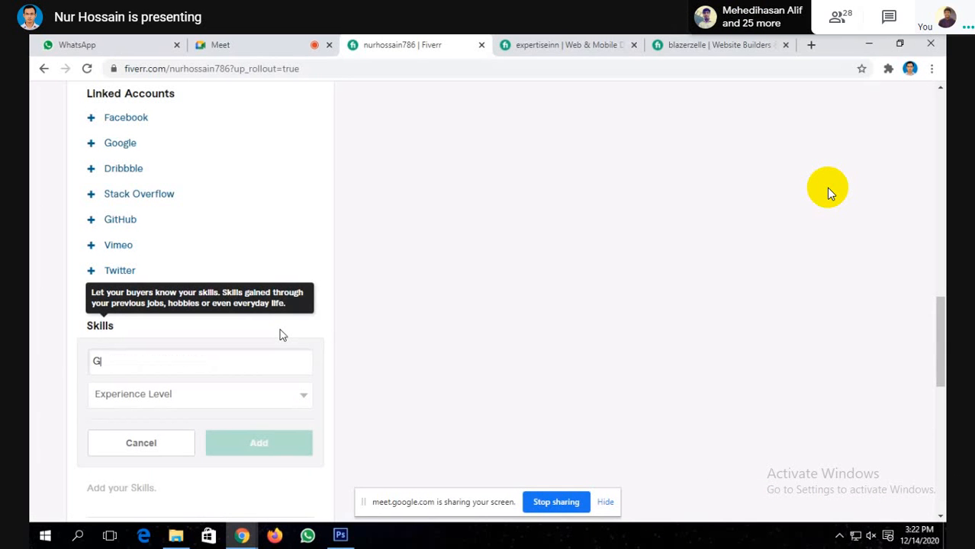
key(BackSpace)
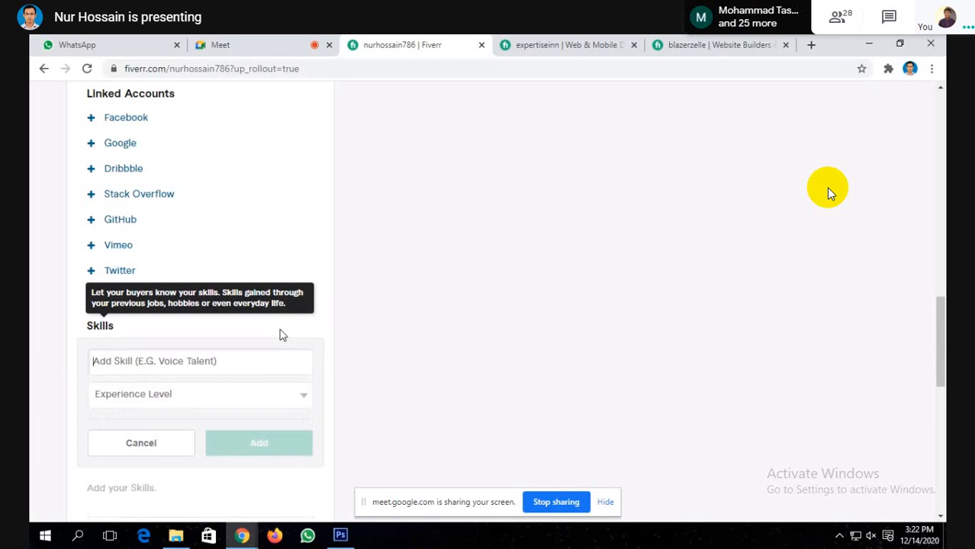
text(Bu)
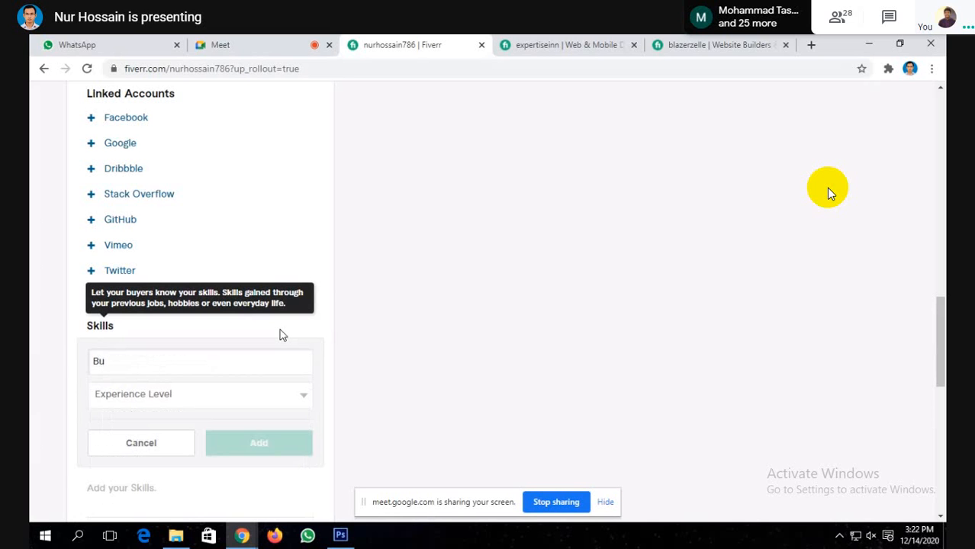
text(ss)
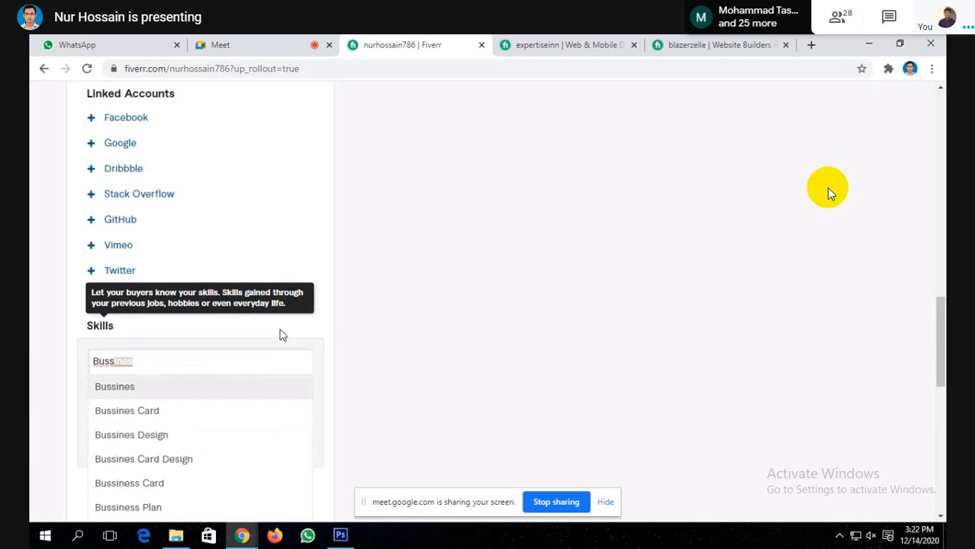
key(Down)
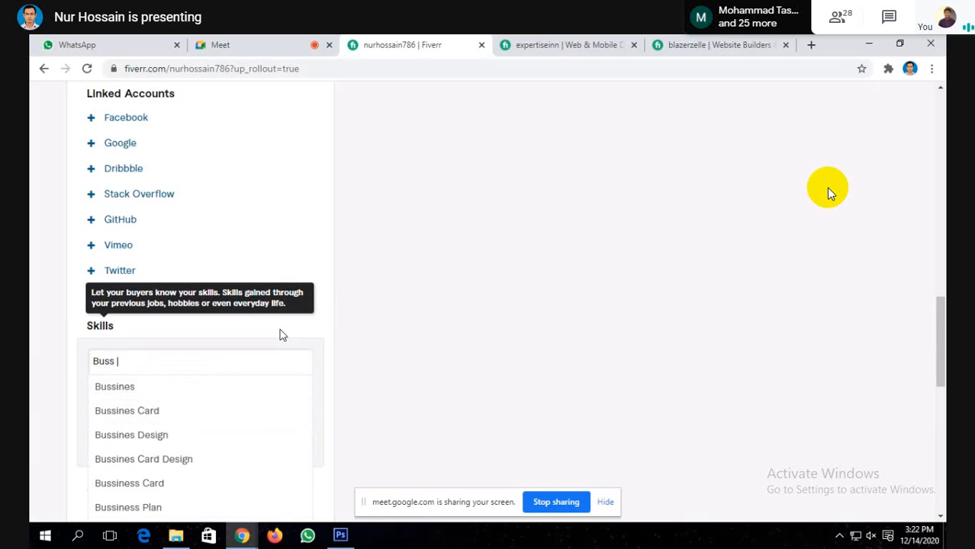
text(=)
key(BackSpace)
key(BackSpace)
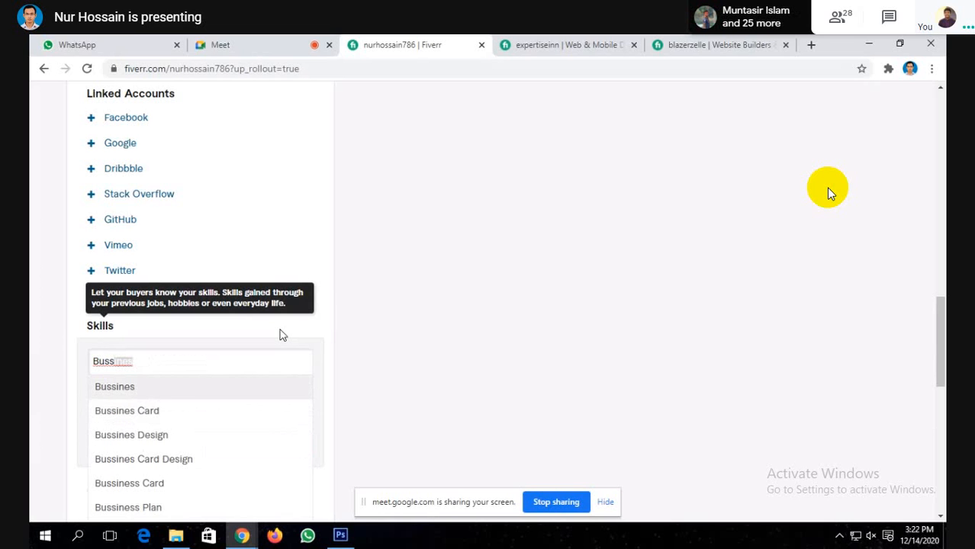
key(Down)
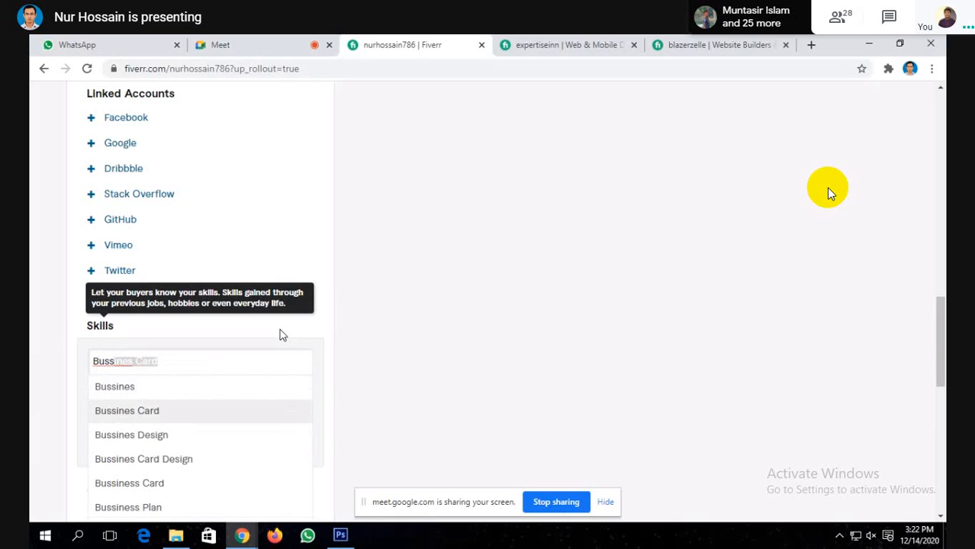
key(Return)
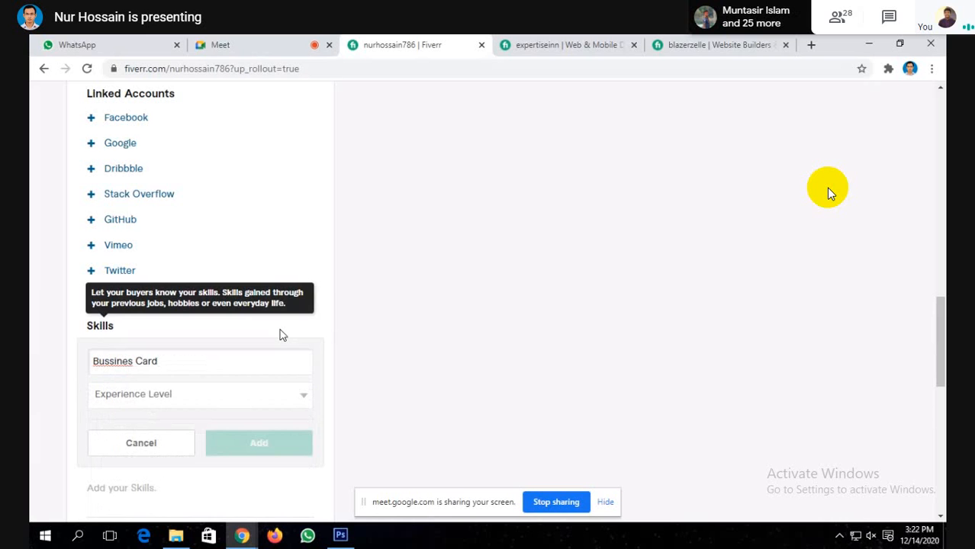
Add Bussines Card at Intermediate experience level, then begin another skill entry.
click(126, 396)
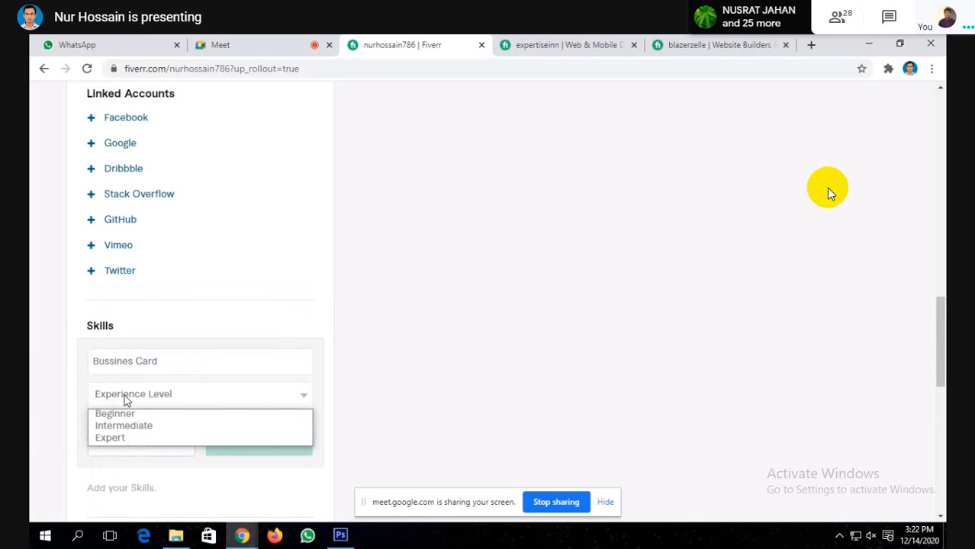
click(123, 427)
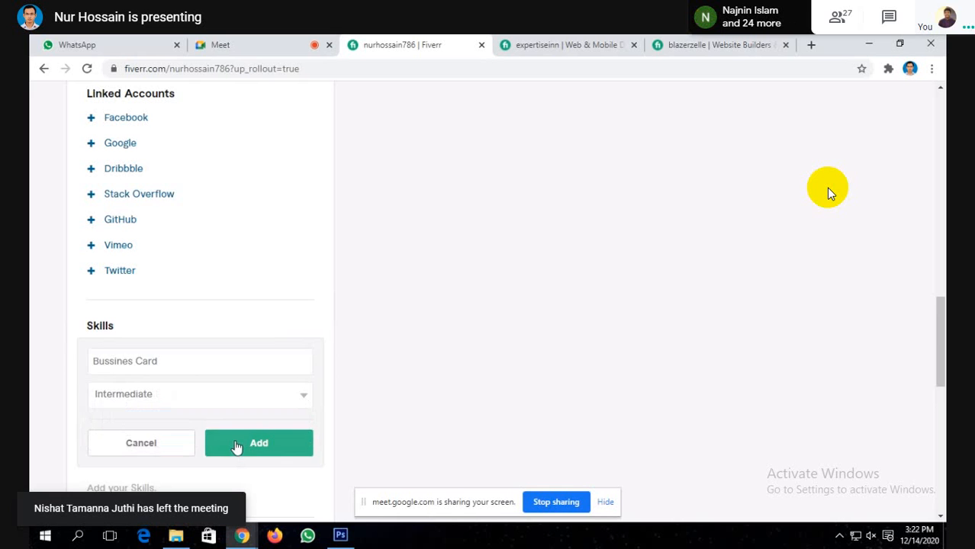
click(235, 447)
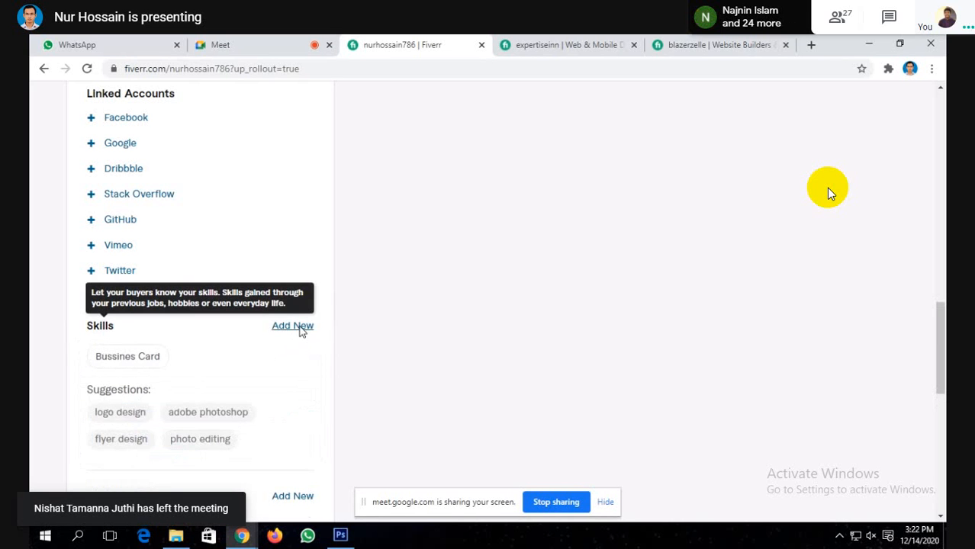
click(297, 330)
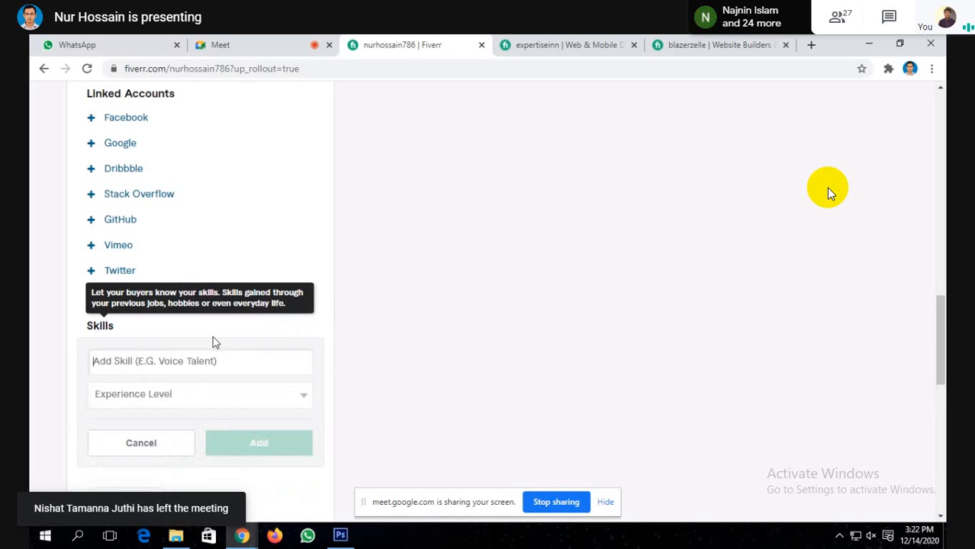
Pick 'Bannar Design' from the suggestions and add it as an Expert-level skill.
scroll(215, 344, down, 3)
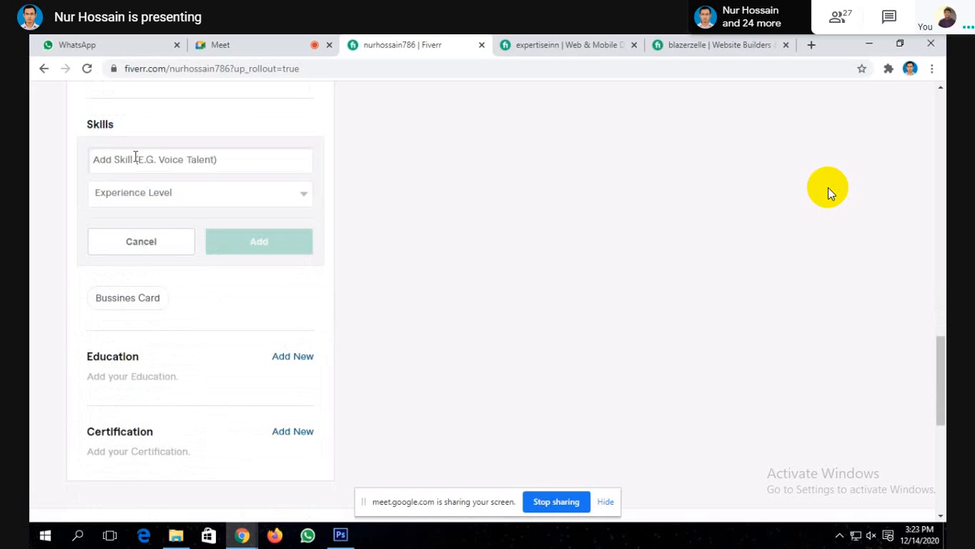
text(Fl)
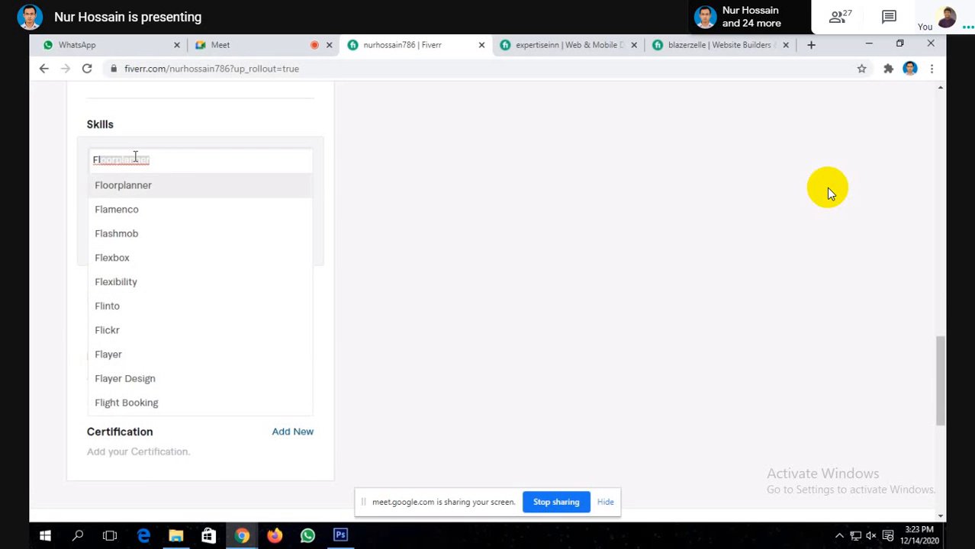
text(er)
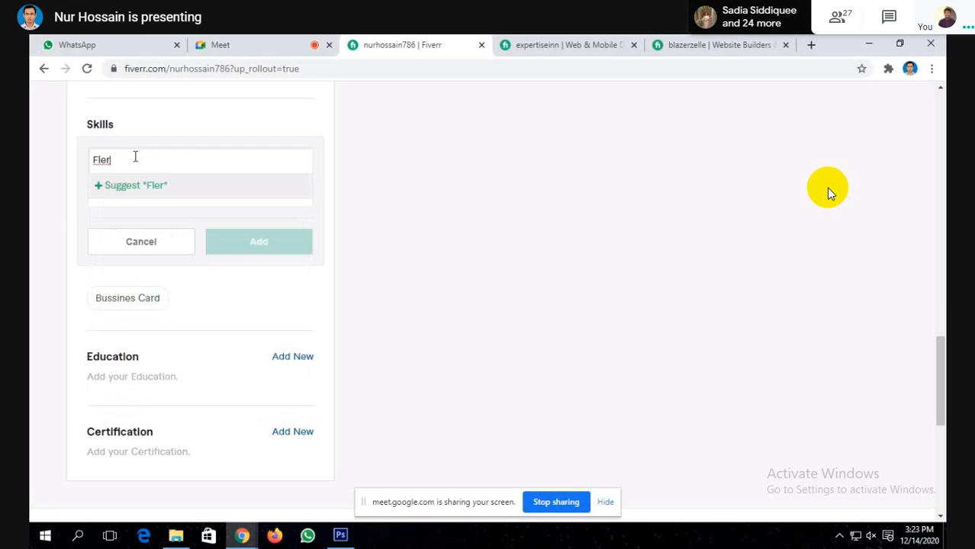
key(BackSpace)
key(BackSpace)
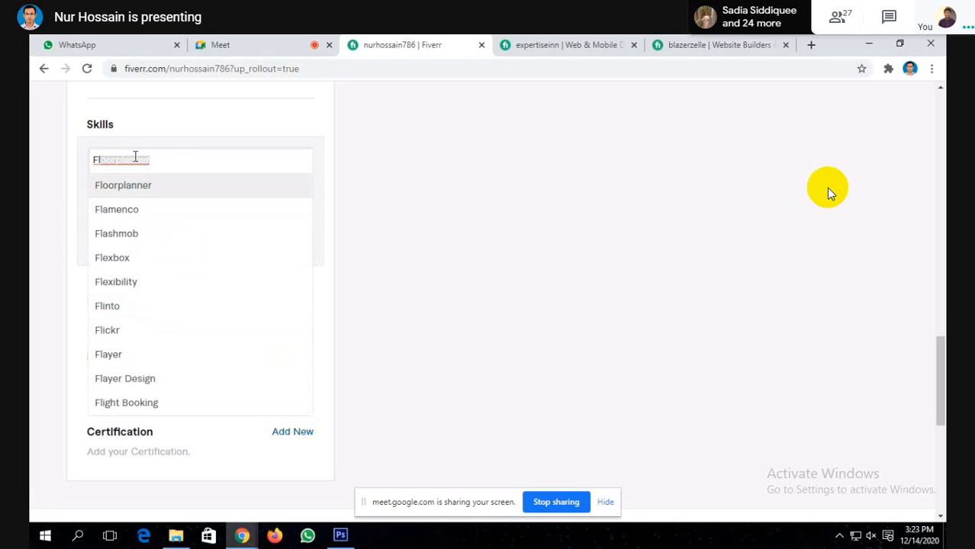
text(i)
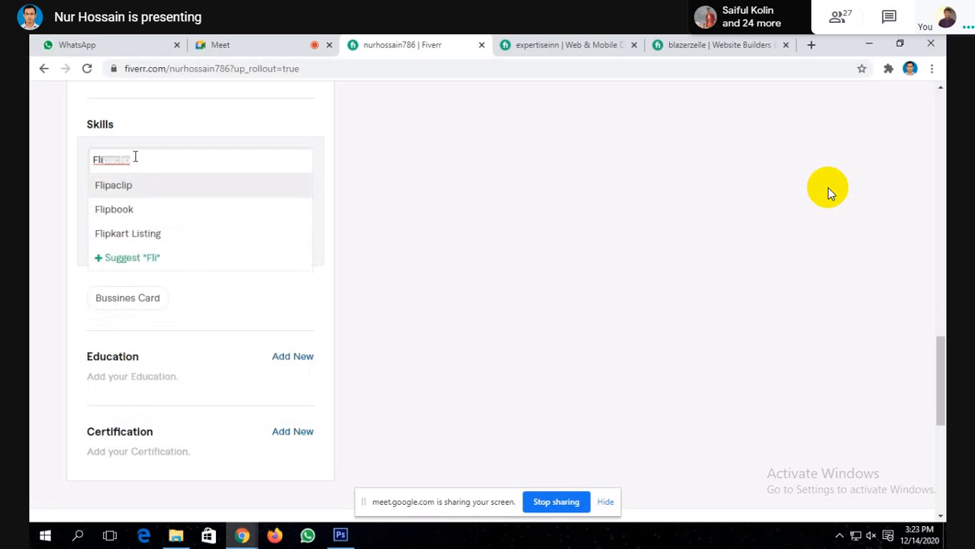
key(BackSpace)
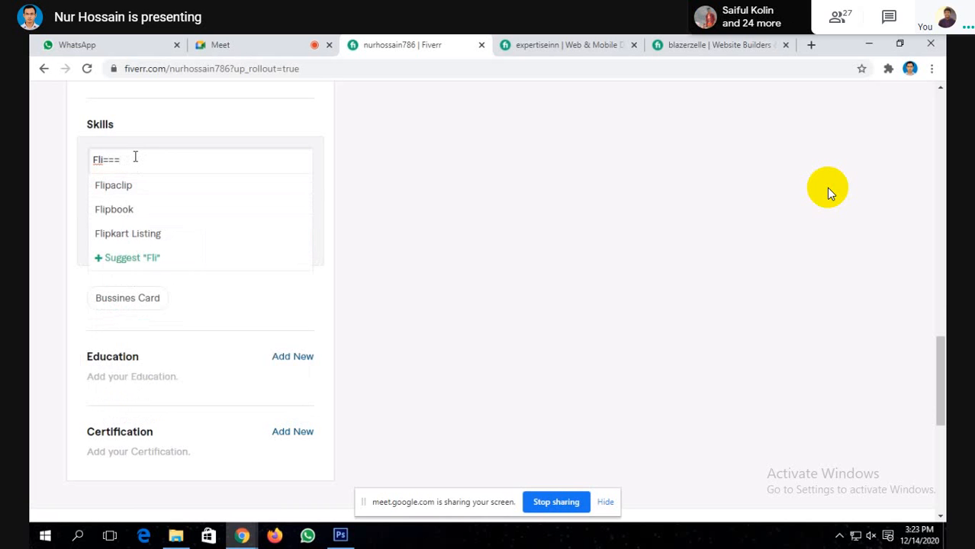
key(BackSpace)
key(BackSpace)
key(BackSpace)
key(BackSpace)
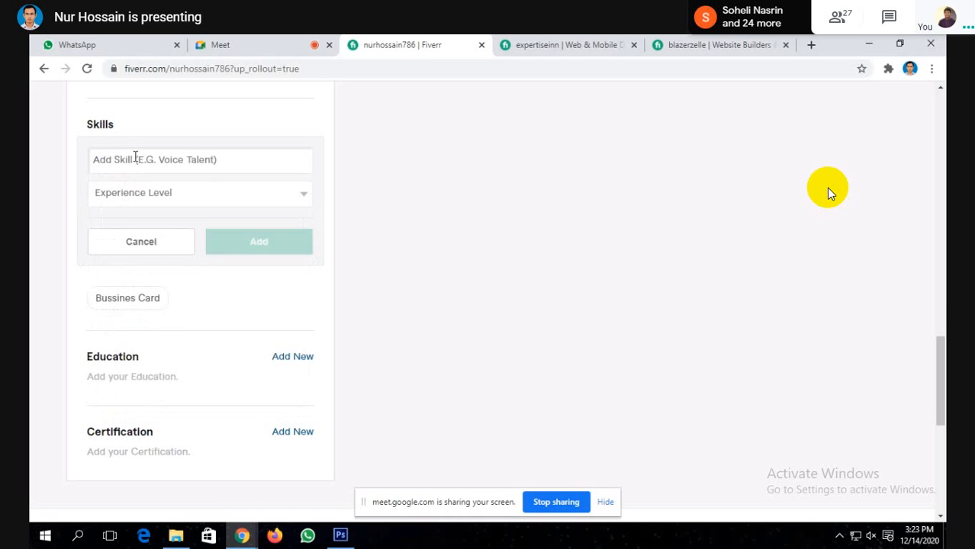
text(G)
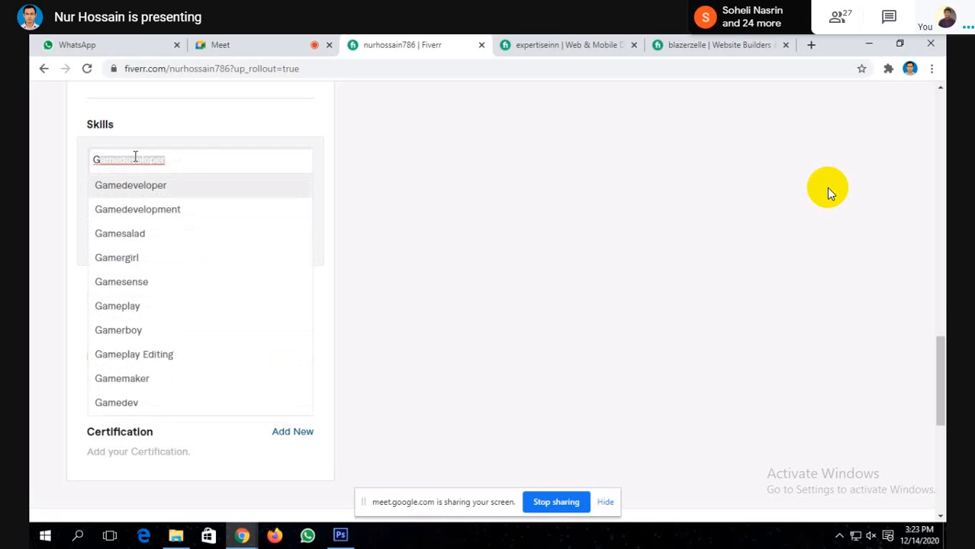
text(ra)
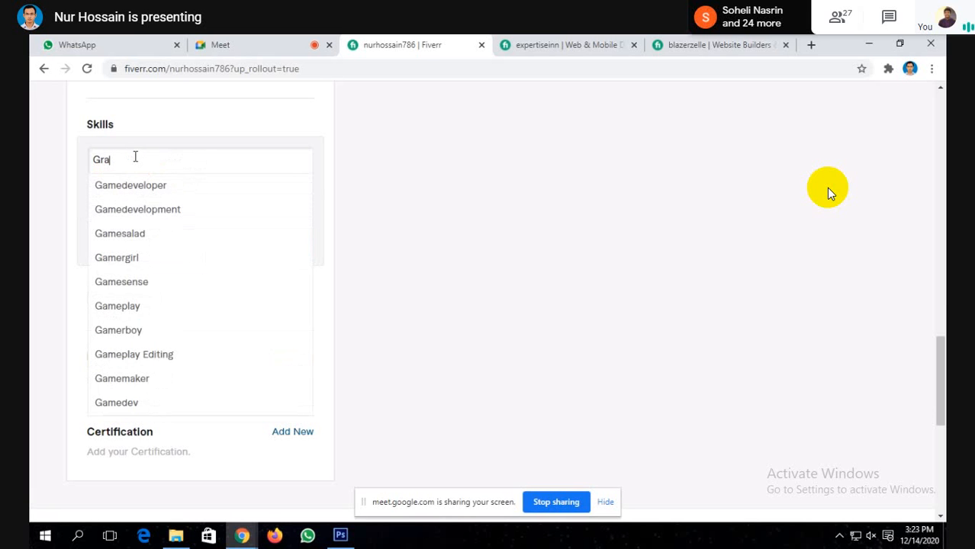
key(BackSpace)
key(BackSpace)
key(BackSpace)
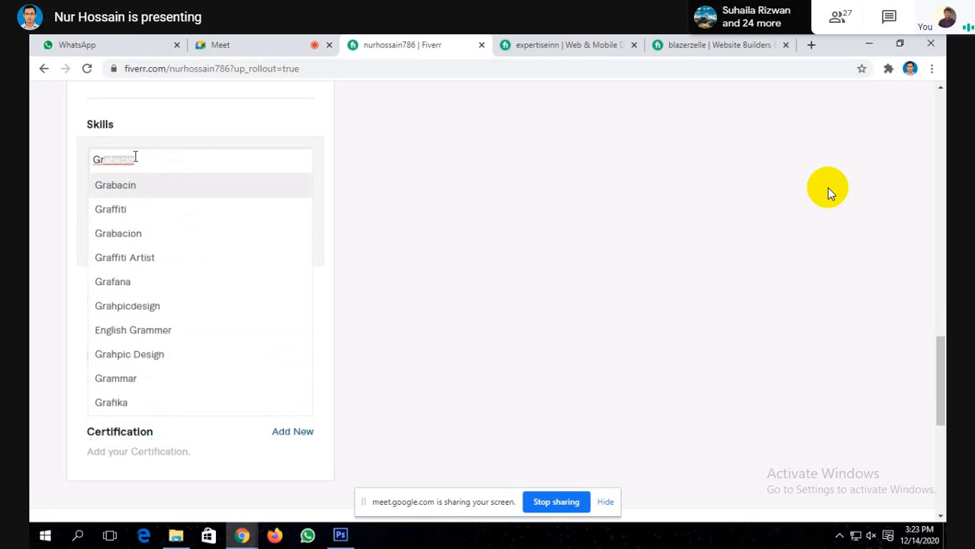
text(Ba)
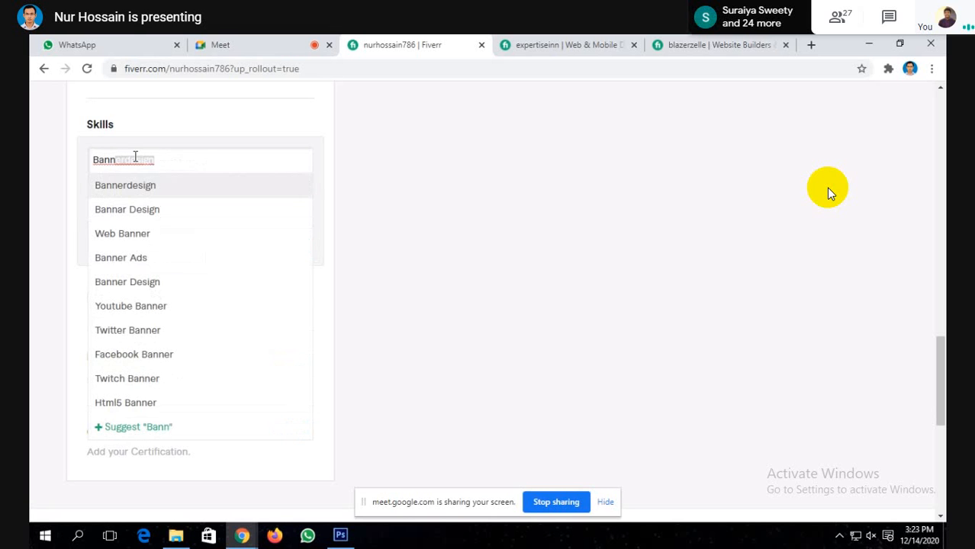
text(nn)
click(127, 214)
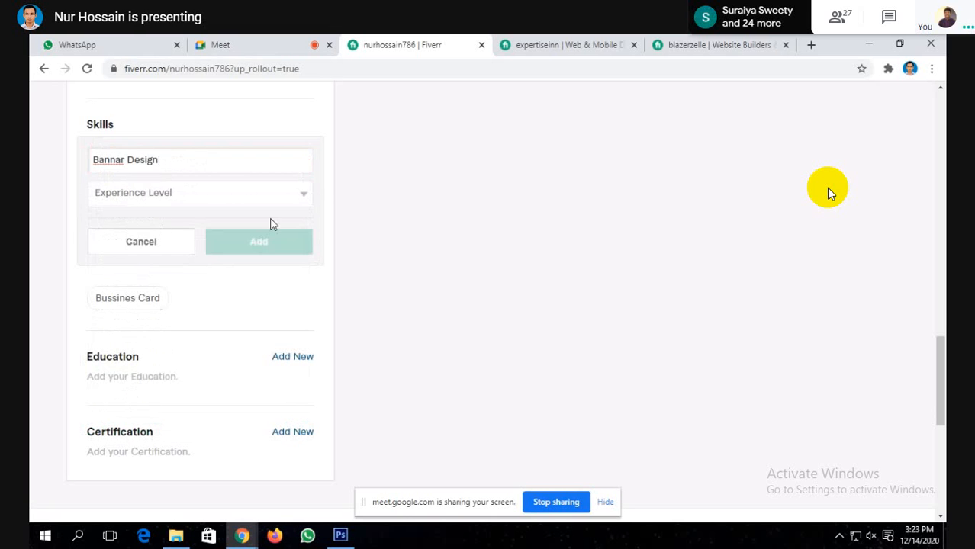
click(159, 195)
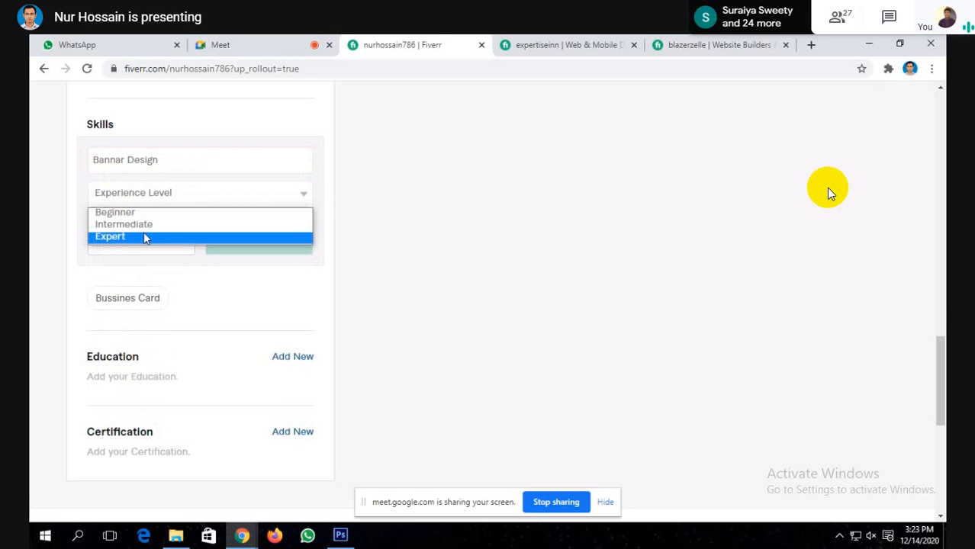
click(145, 228)
click(262, 241)
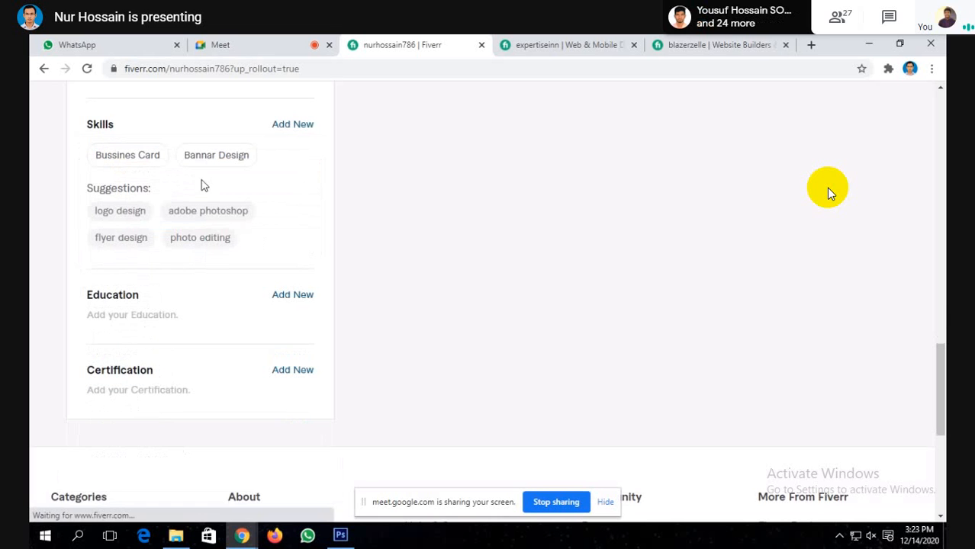
Add Logo Design as a skill at Beginner level.
click(120, 212)
click(153, 195)
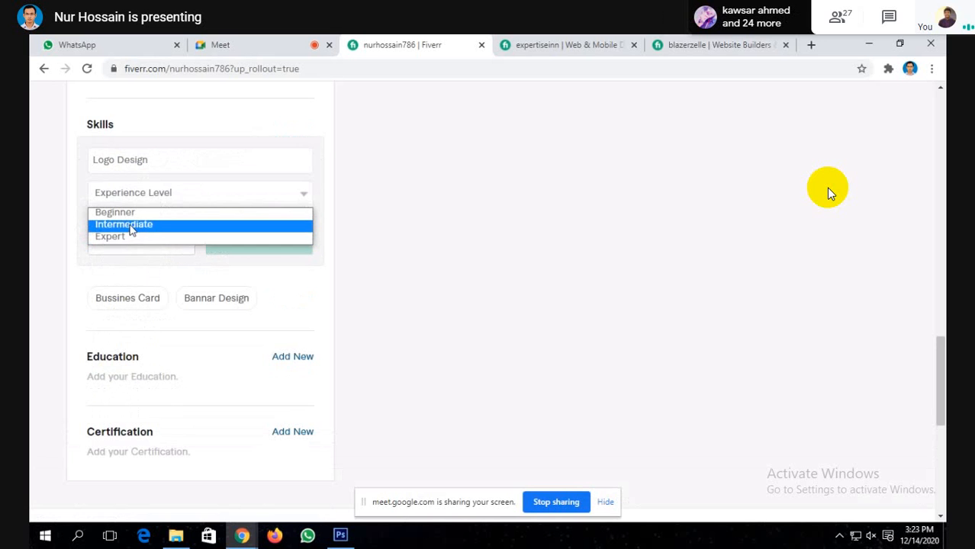
click(131, 214)
click(244, 242)
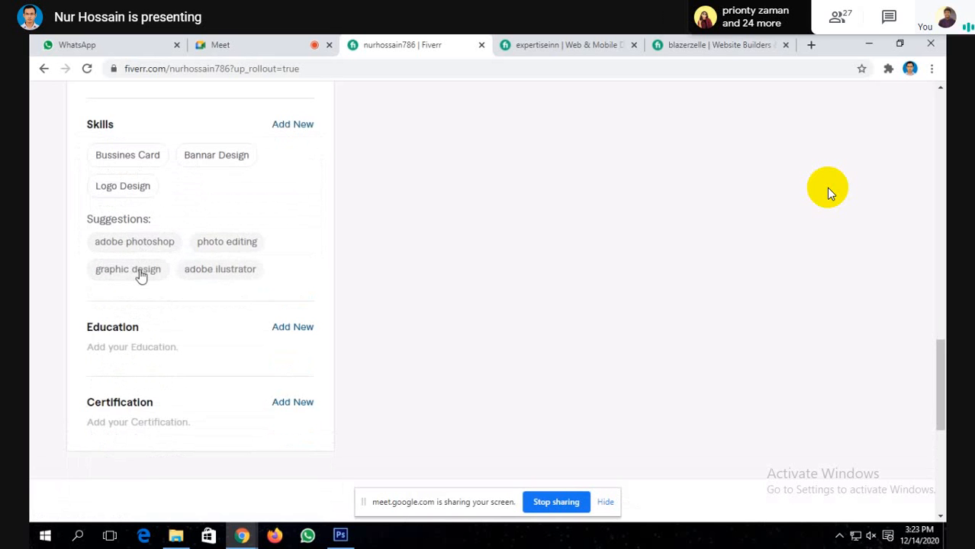
Edit Logo Design's level to Intermediate and start a Photo Editing skill entry.
mouse_move(132, 191)
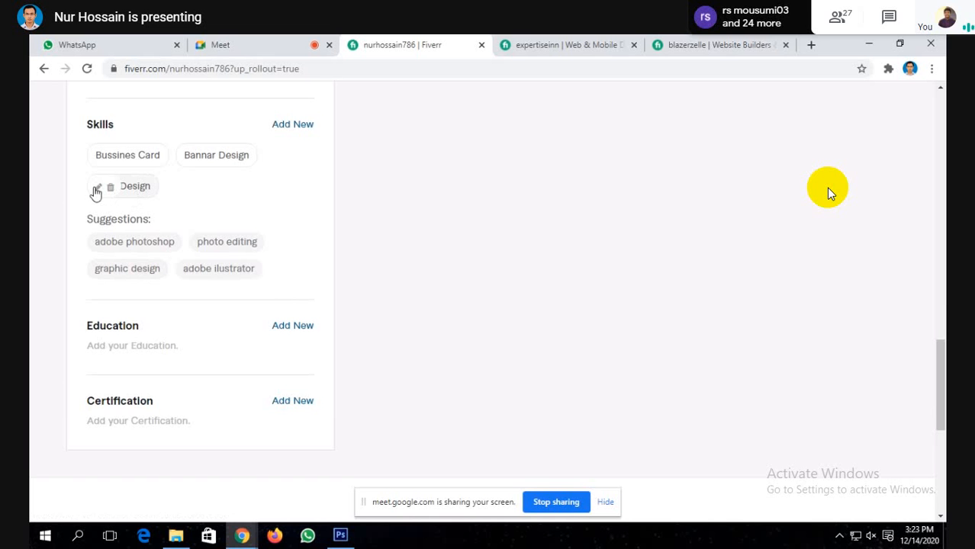
click(98, 189)
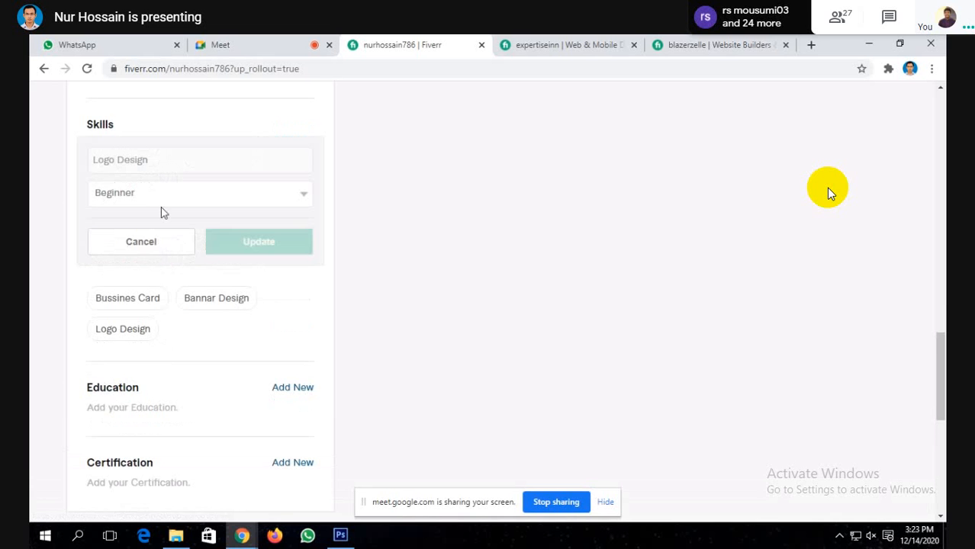
click(140, 196)
click(134, 224)
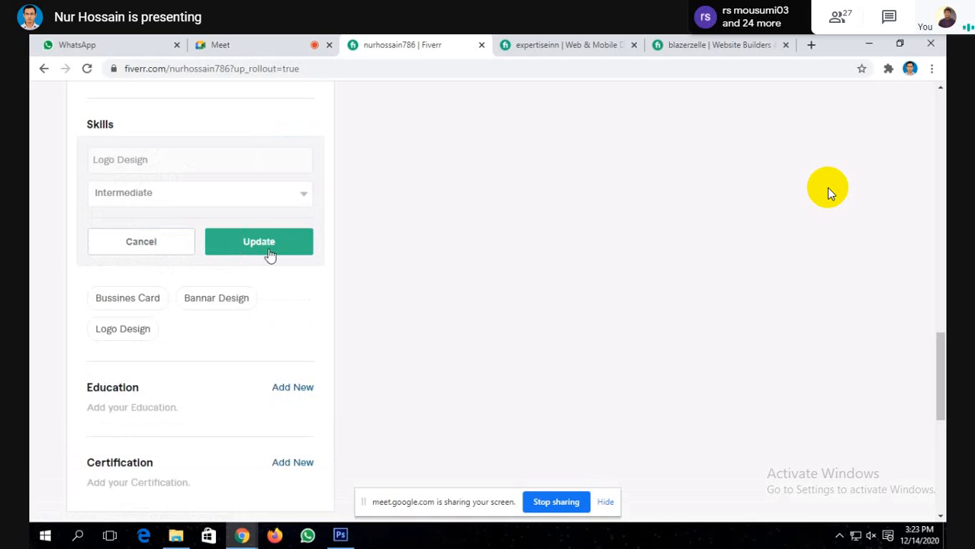
click(267, 252)
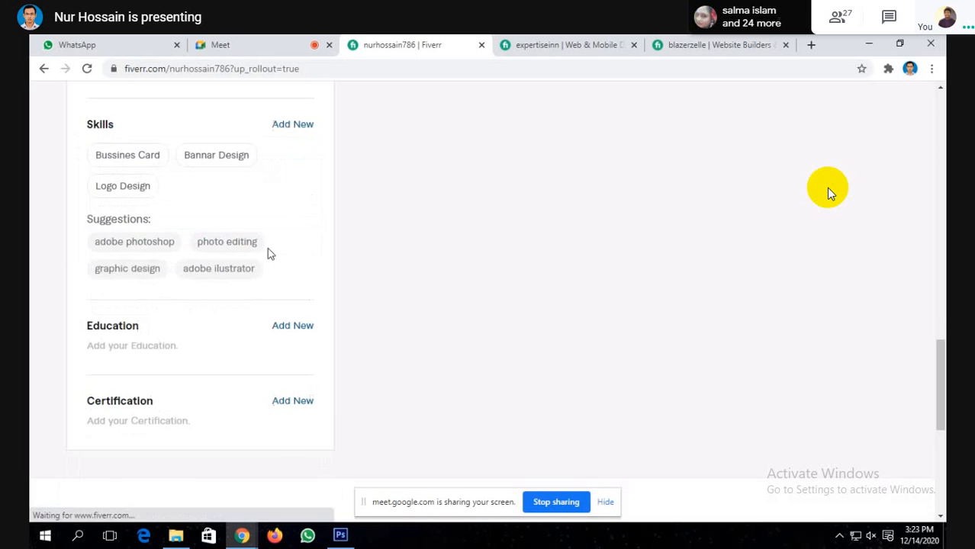
click(208, 245)
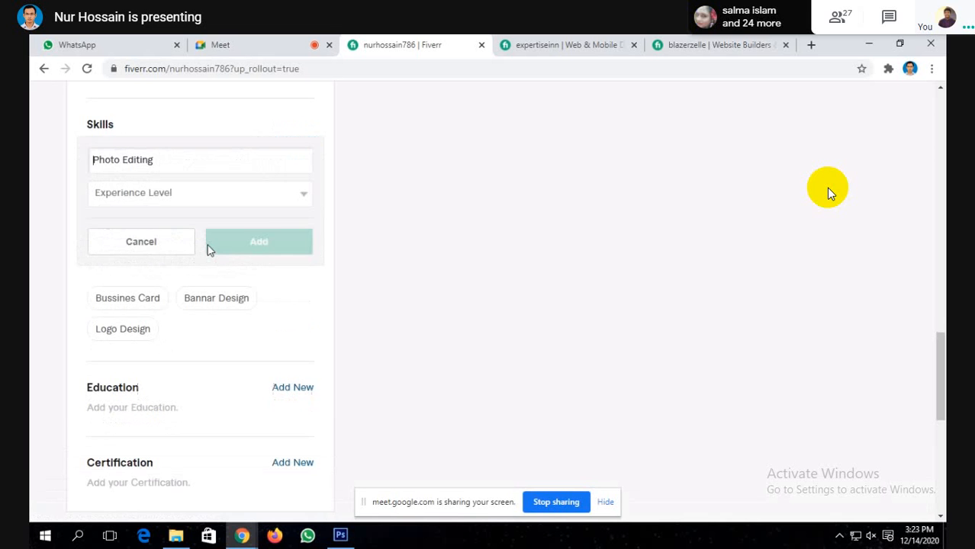
Add Photo Editing (Intermediate), Graphic Design (Expert) and Adobe Ilustrator (Intermediate) as skills.
click(128, 196)
click(123, 225)
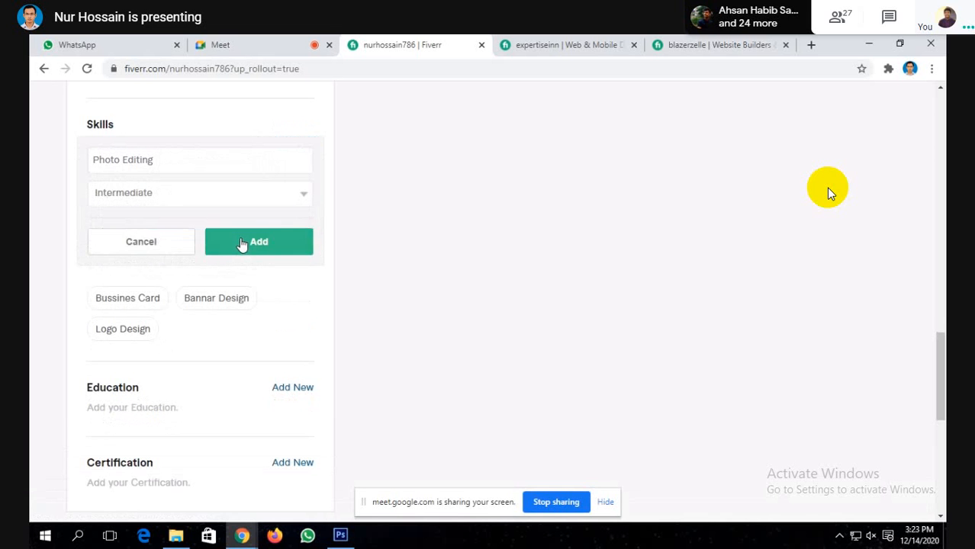
click(242, 245)
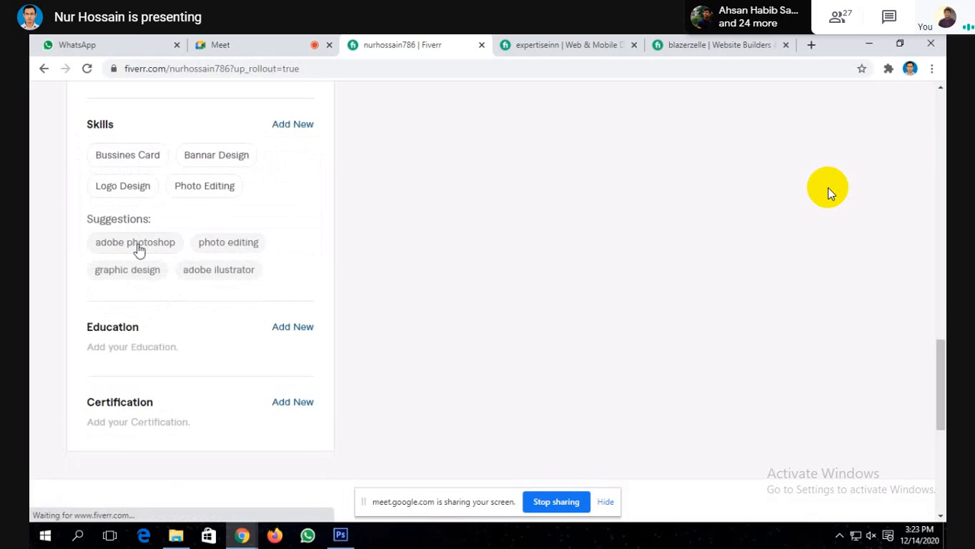
click(137, 276)
click(134, 200)
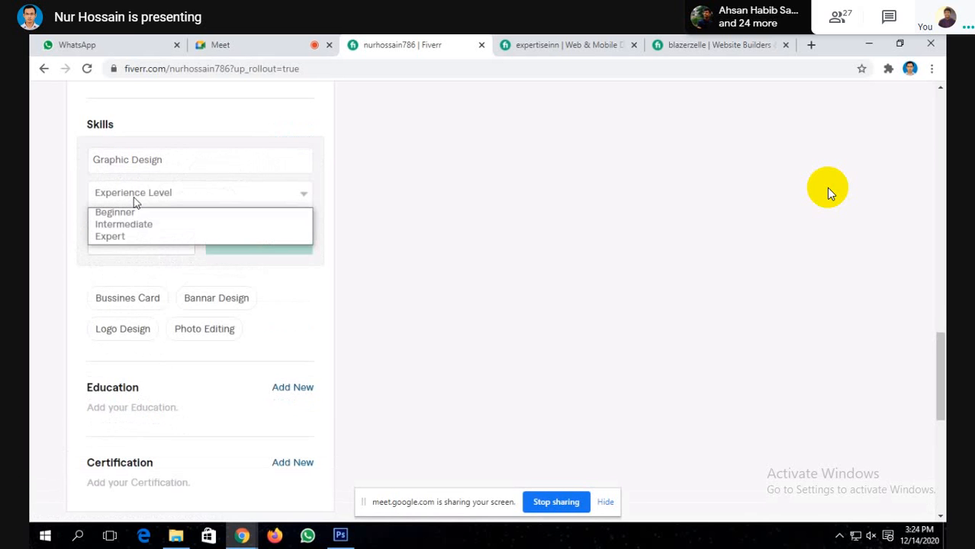
click(127, 237)
click(242, 242)
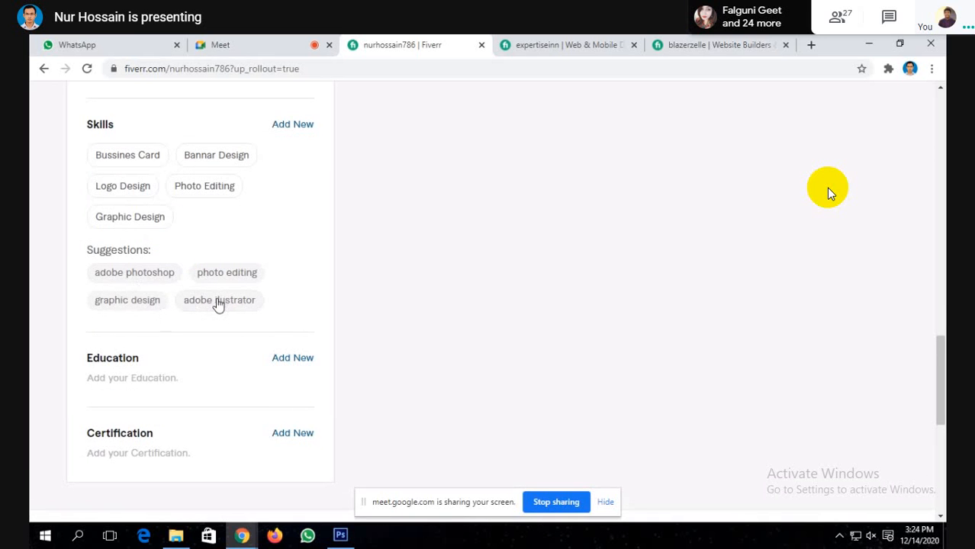
click(218, 301)
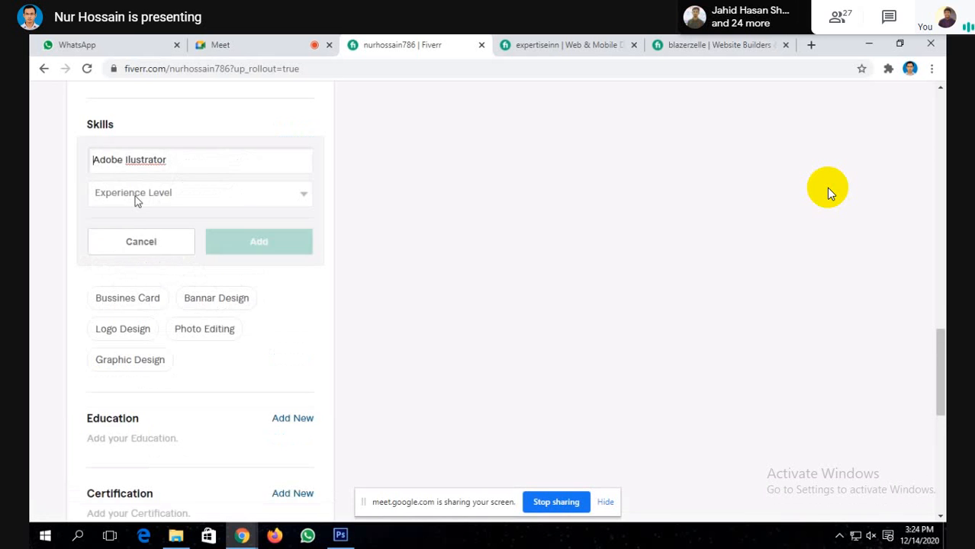
click(135, 196)
click(122, 221)
click(269, 241)
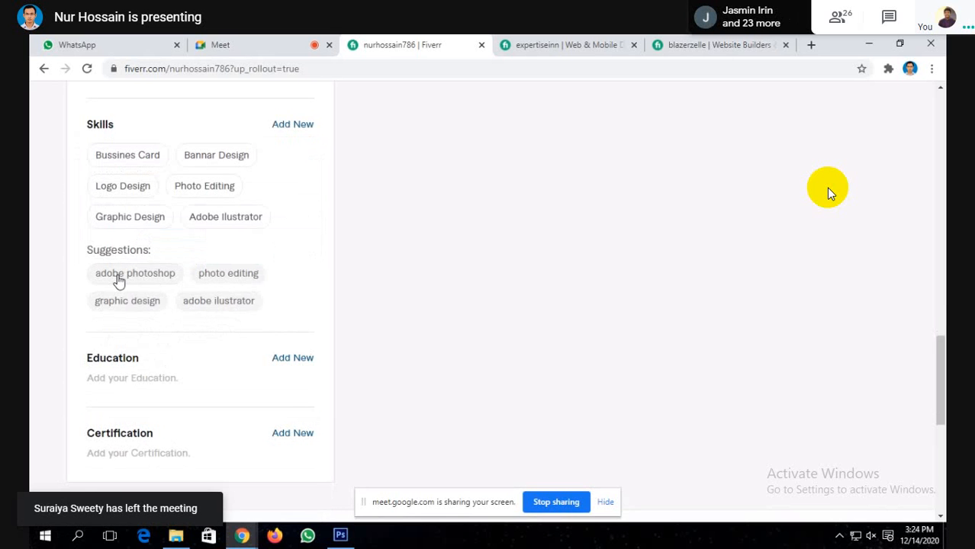
Add Adobe Photoshop and Flyer Design at Intermediate, plus Photoshop, to the skills.
click(118, 282)
click(181, 196)
click(146, 222)
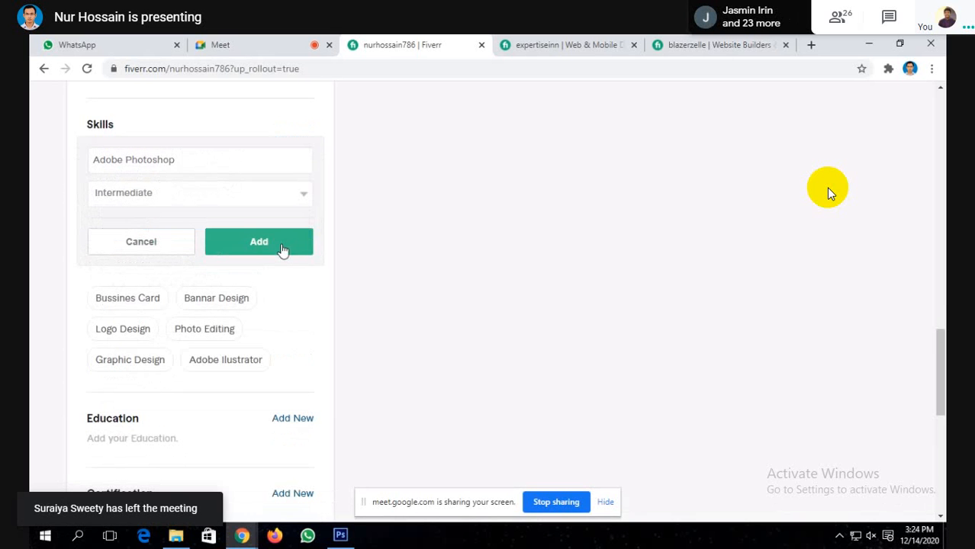
click(282, 249)
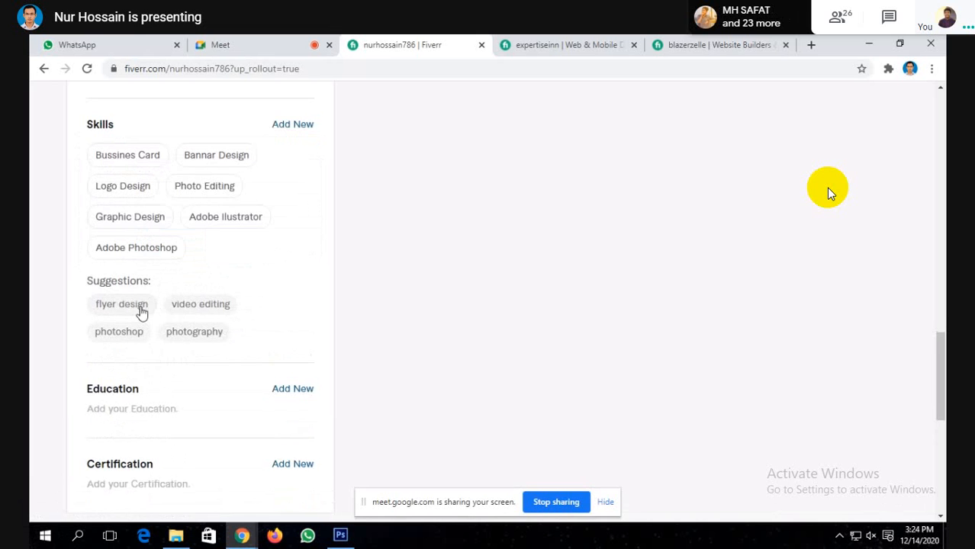
click(142, 306)
click(164, 195)
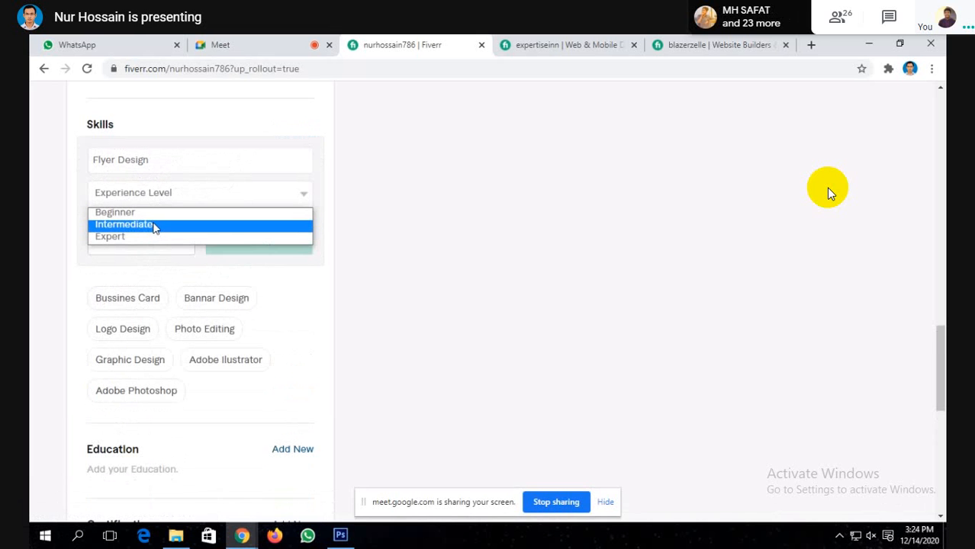
click(151, 226)
click(263, 252)
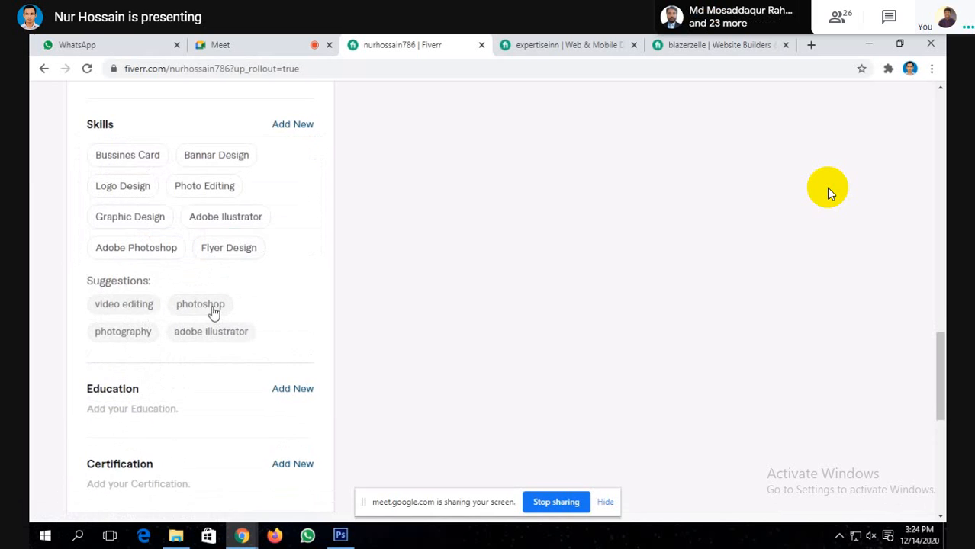
click(213, 311)
click(156, 202)
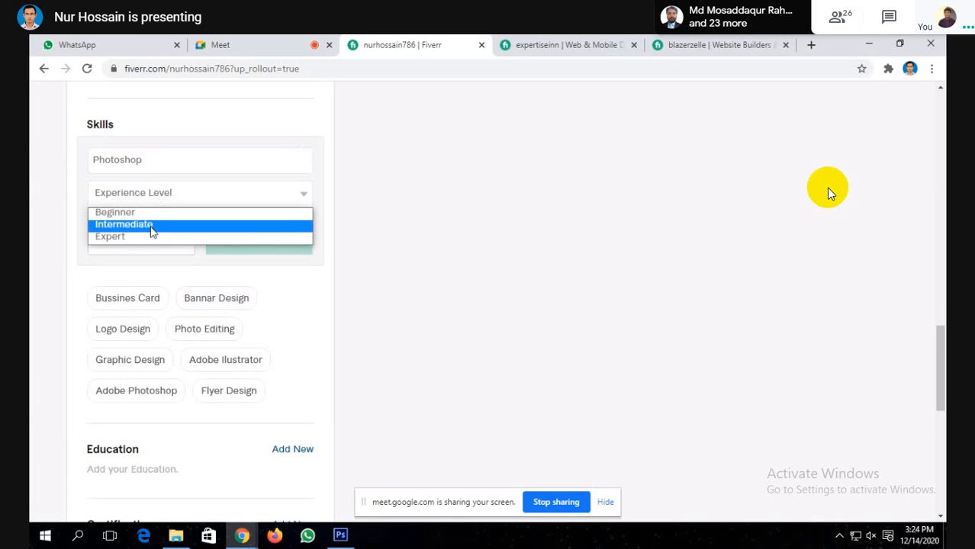
click(146, 236)
click(246, 243)
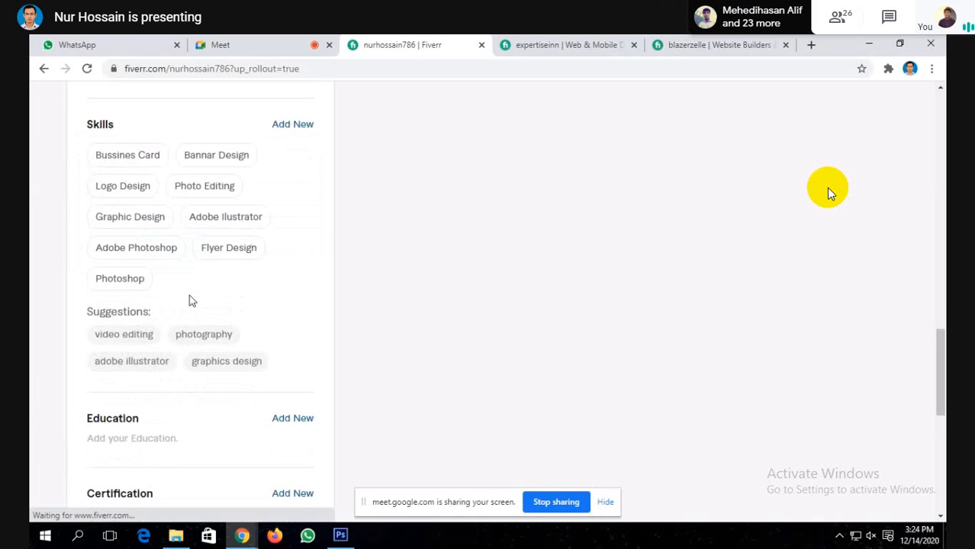
scroll(189, 298, down, 1)
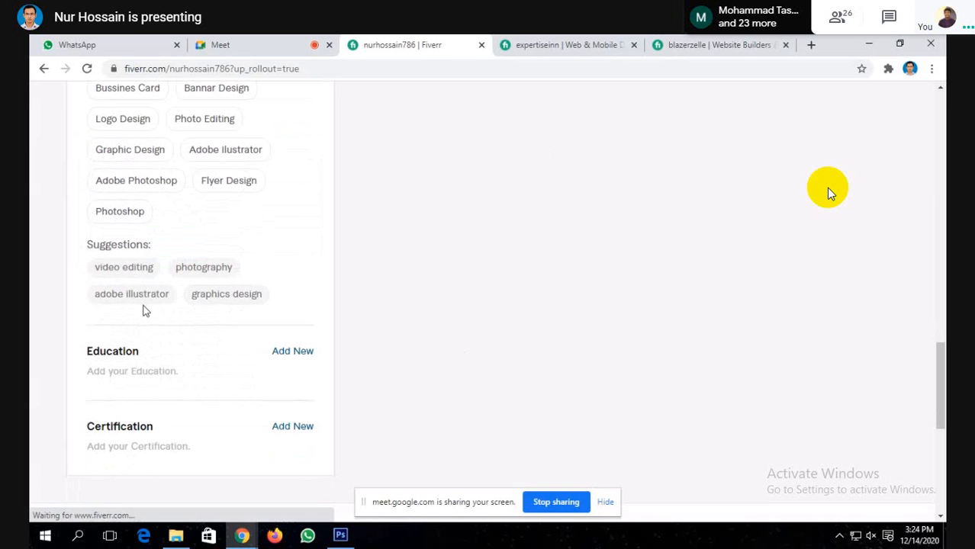
Open a new Education entry and choose Bangladesh as the college's country.
click(293, 352)
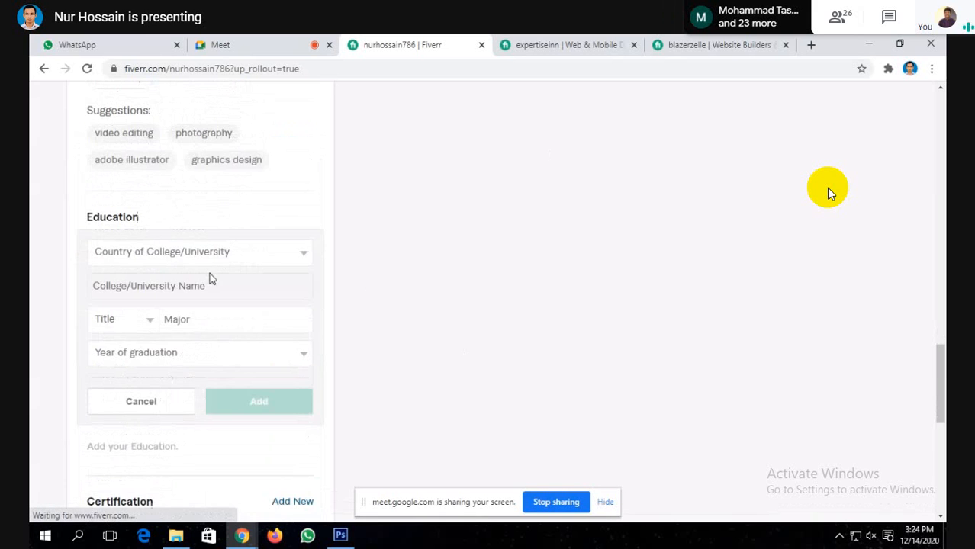
click(154, 253)
click(153, 256)
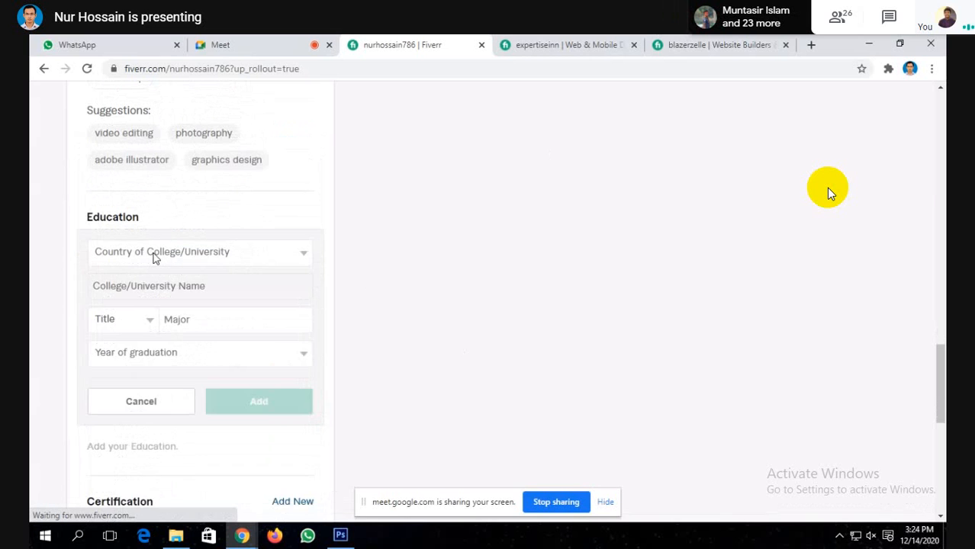
click(153, 257)
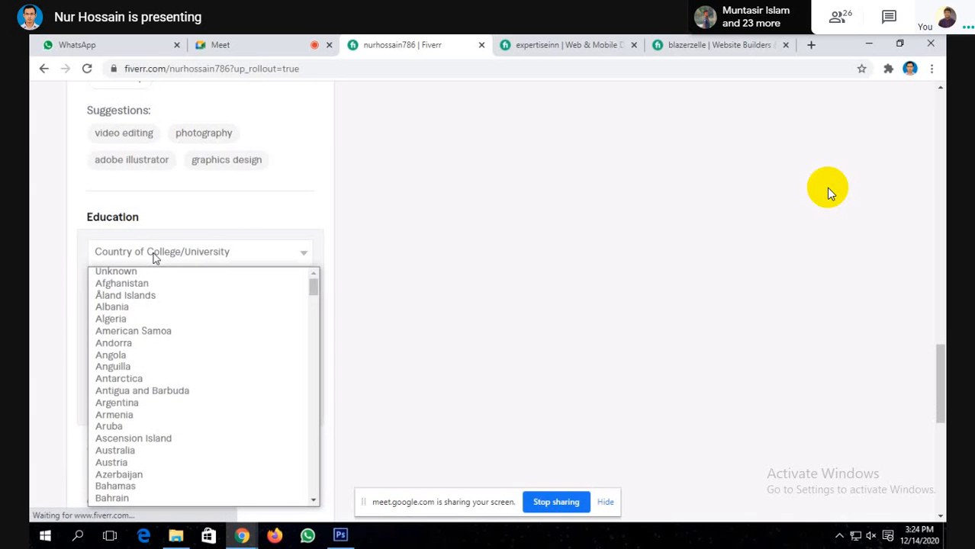
key(b)
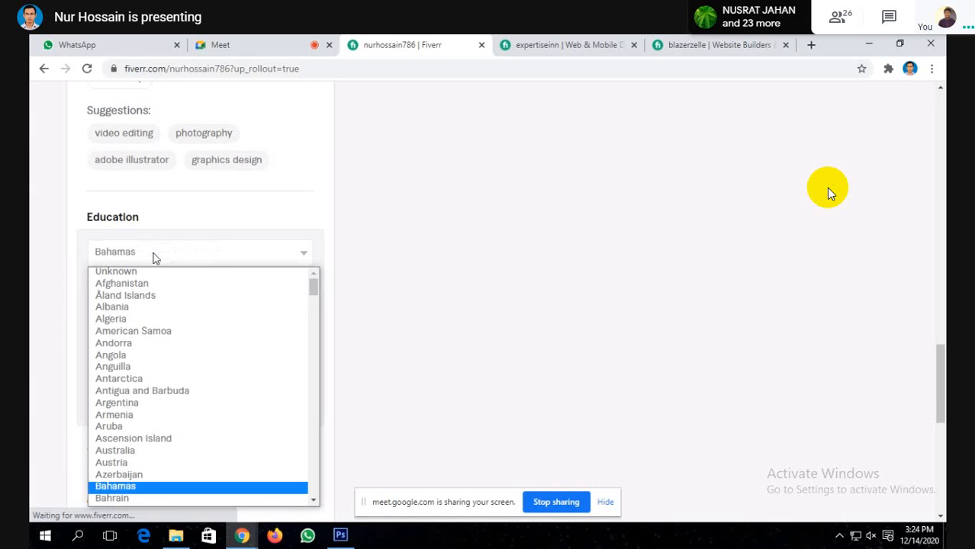
key(a)
key(n)
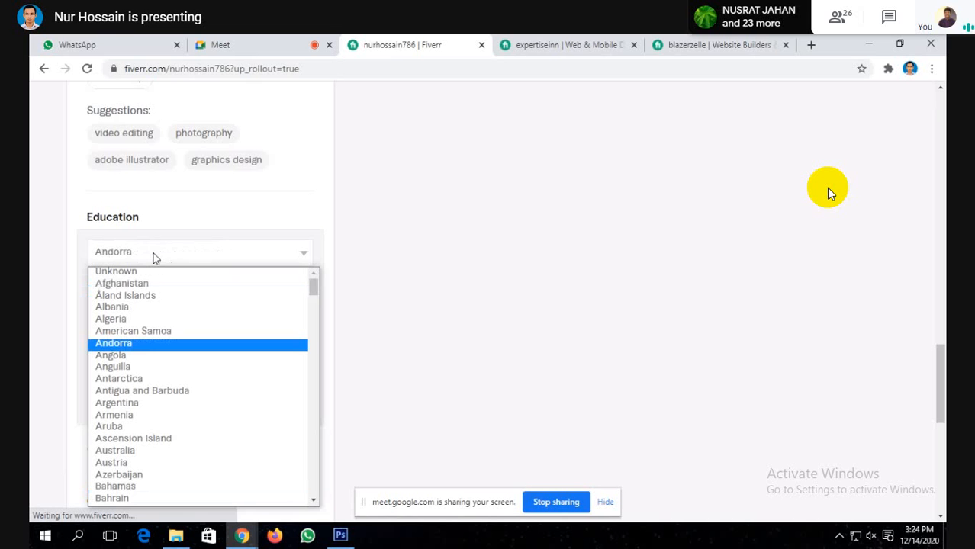
key(b)
key(b)
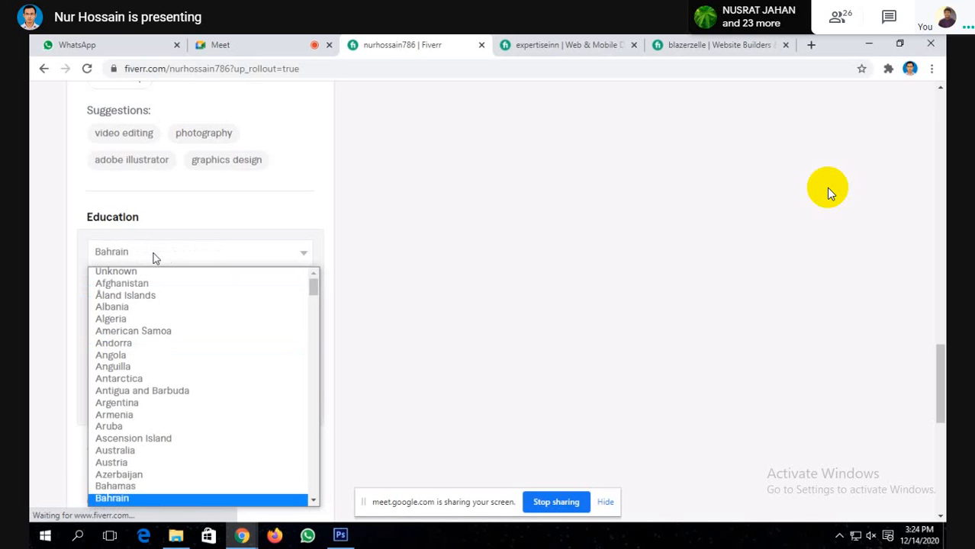
key(Down)
key(Down)
key(Down)
key(Down)
key(Up)
key(Up)
key(Up)
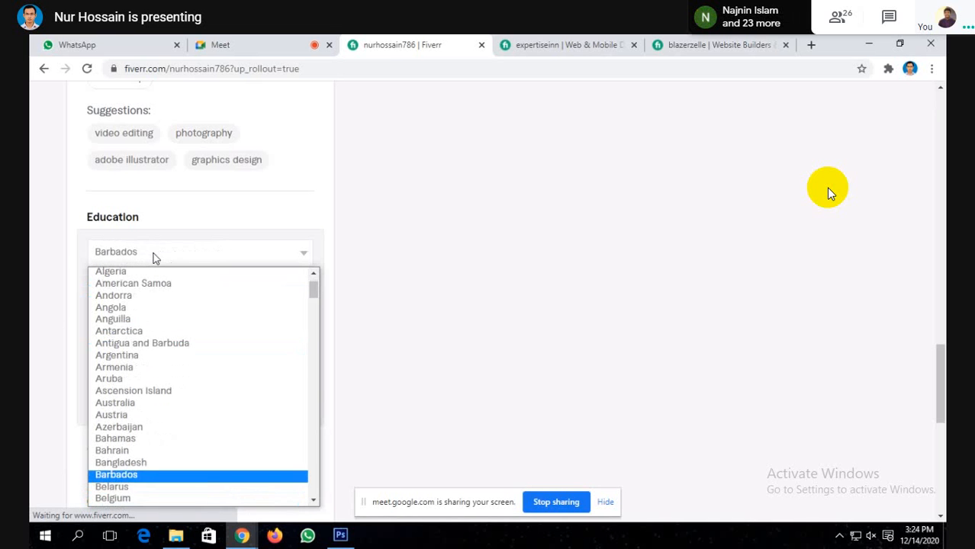
key(Return)
click(150, 292)
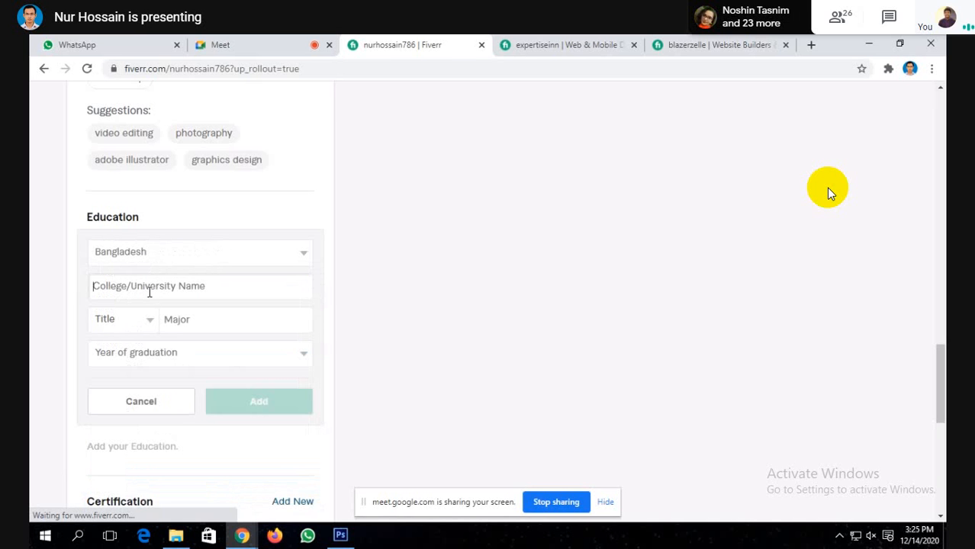
Choose Khilgaon Model College as the school and enter Marketin as the major.
text(Kh)
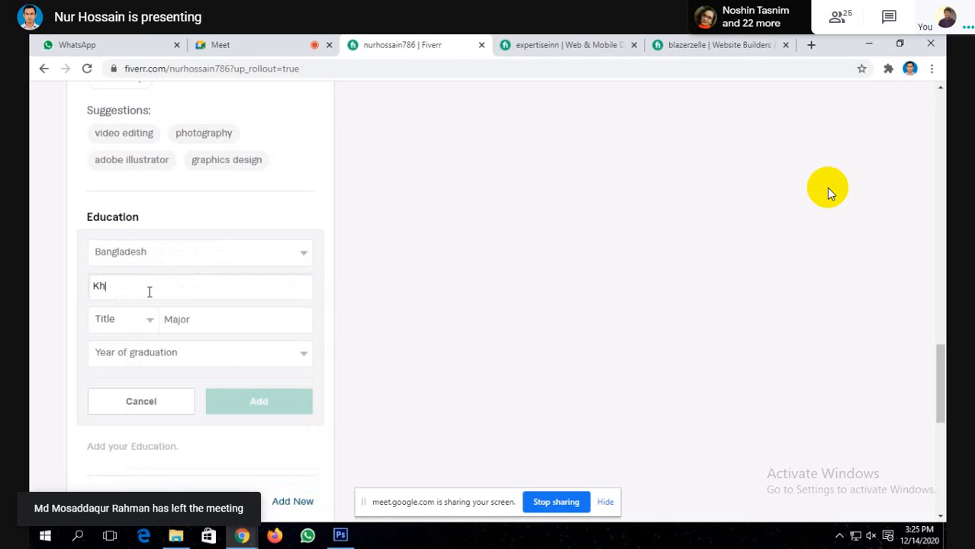
text(il)
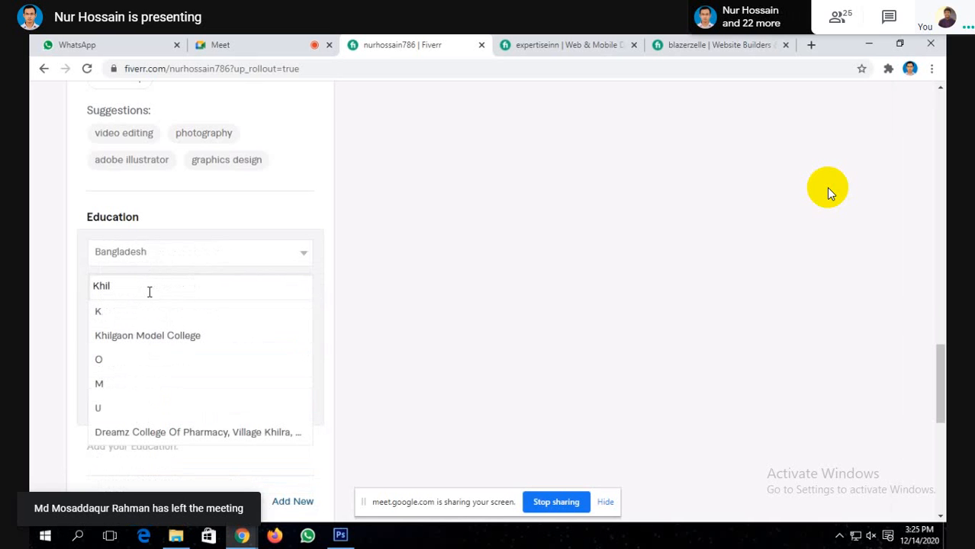
text(ga)
key(Down)
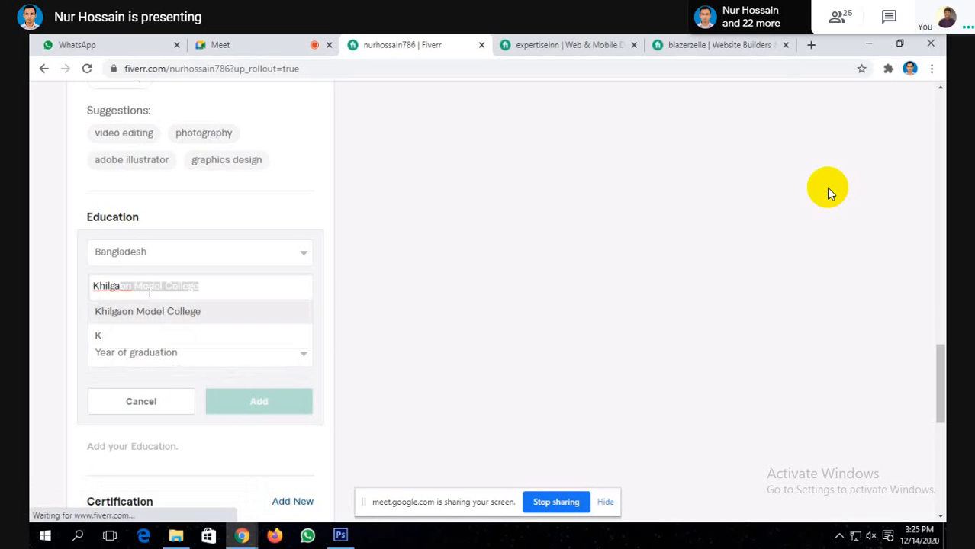
click(150, 314)
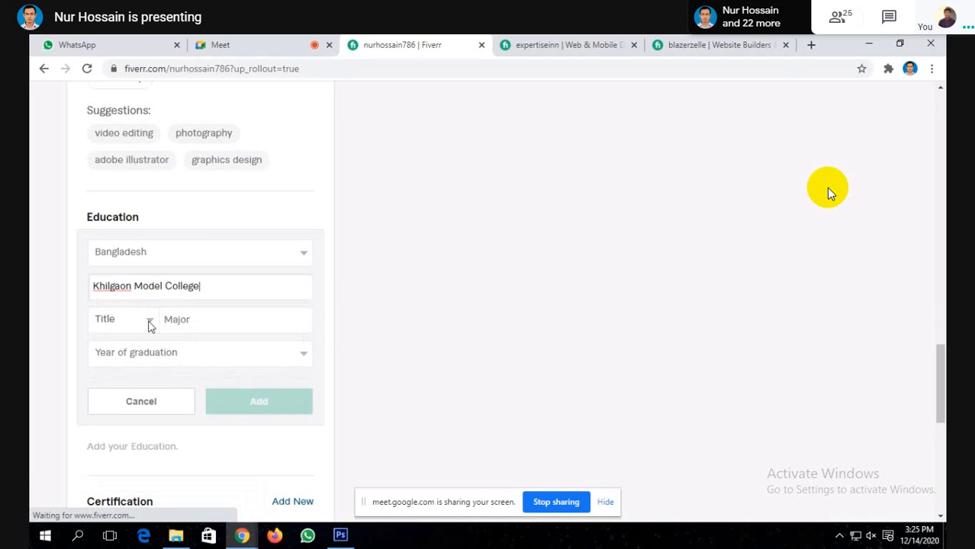
click(149, 322)
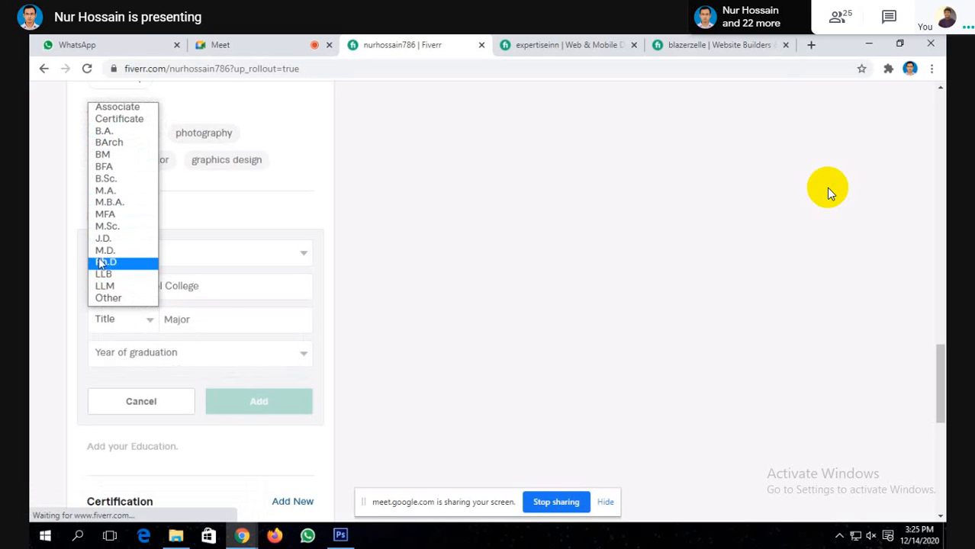
click(104, 190)
click(232, 317)
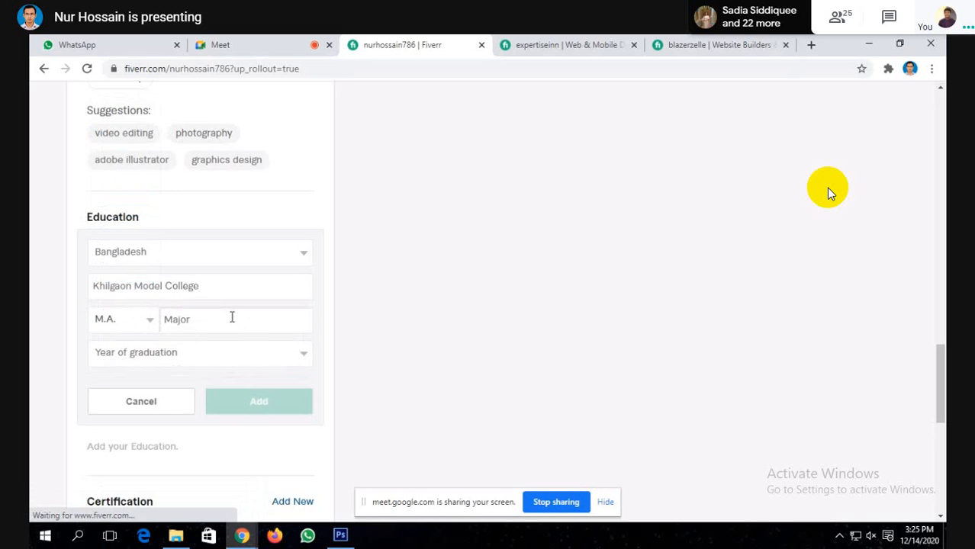
text(Market)
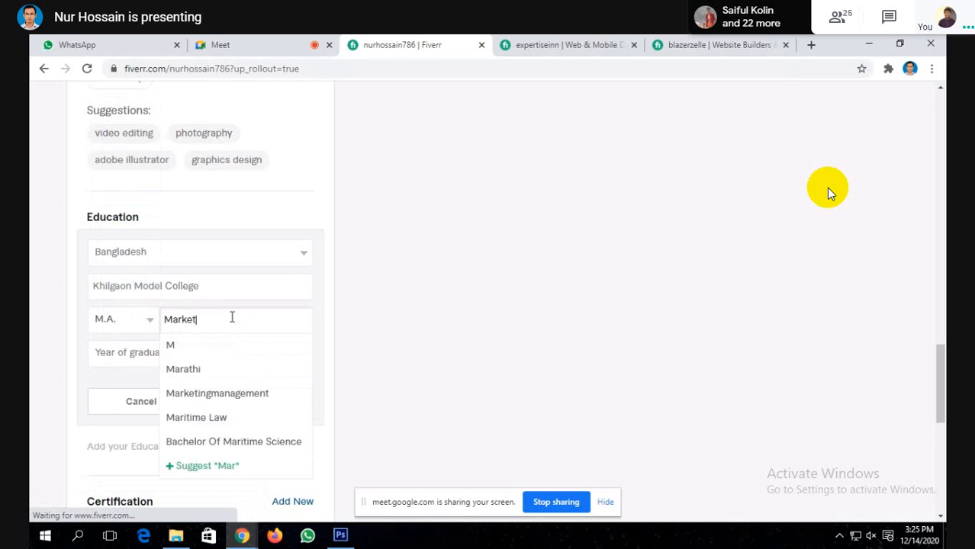
text(in)
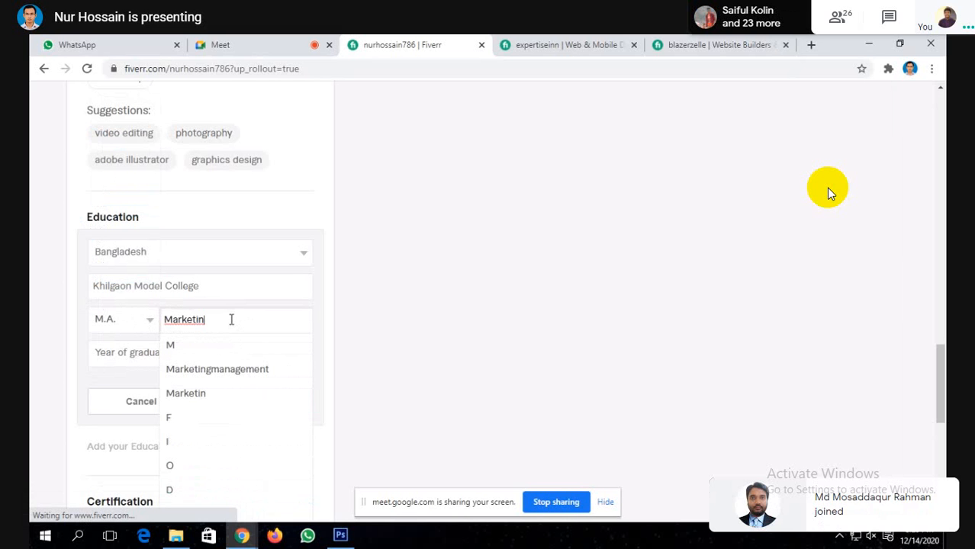
click(191, 393)
Set the degree title to M.B.A. and graduation year to 2018, then add the entry.
click(152, 363)
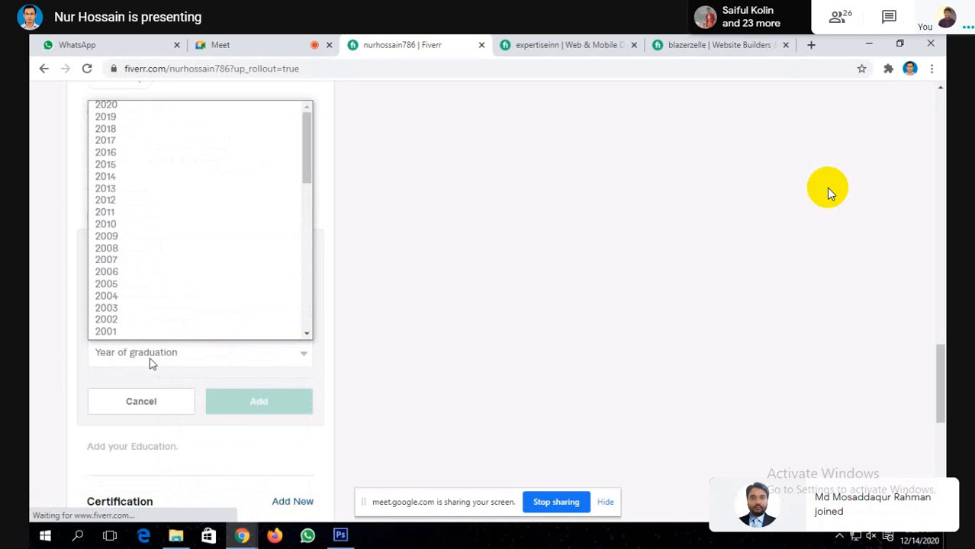
click(150, 363)
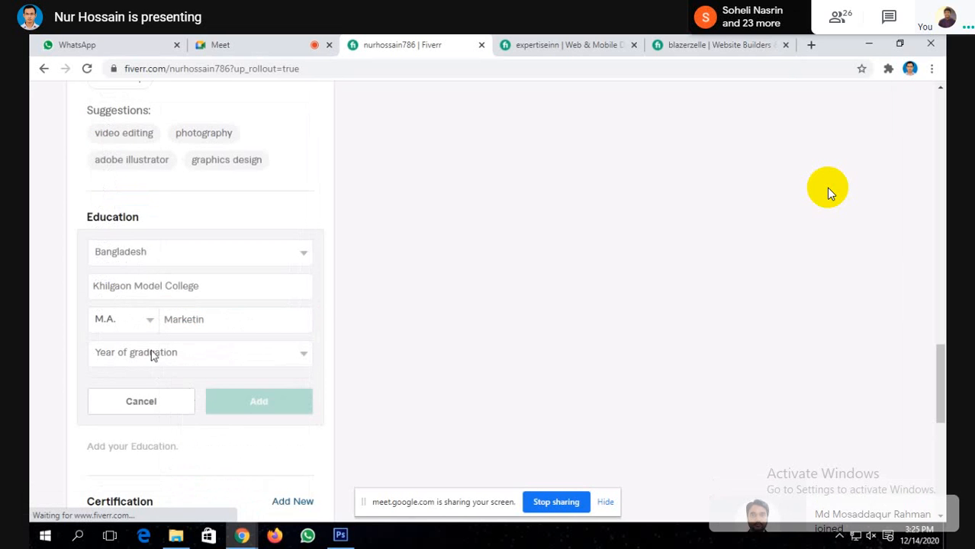
click(150, 321)
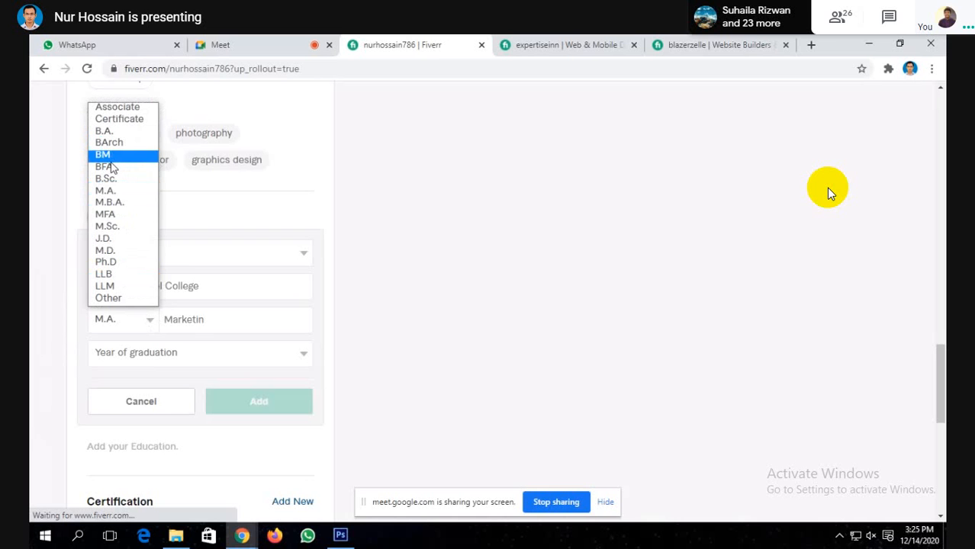
click(112, 203)
click(173, 355)
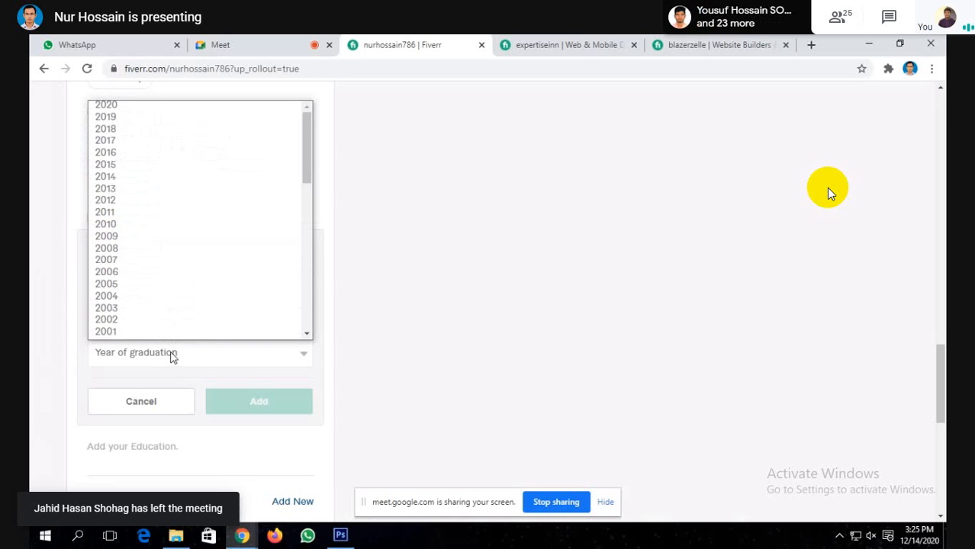
key(Down)
key(Down)
key(Down)
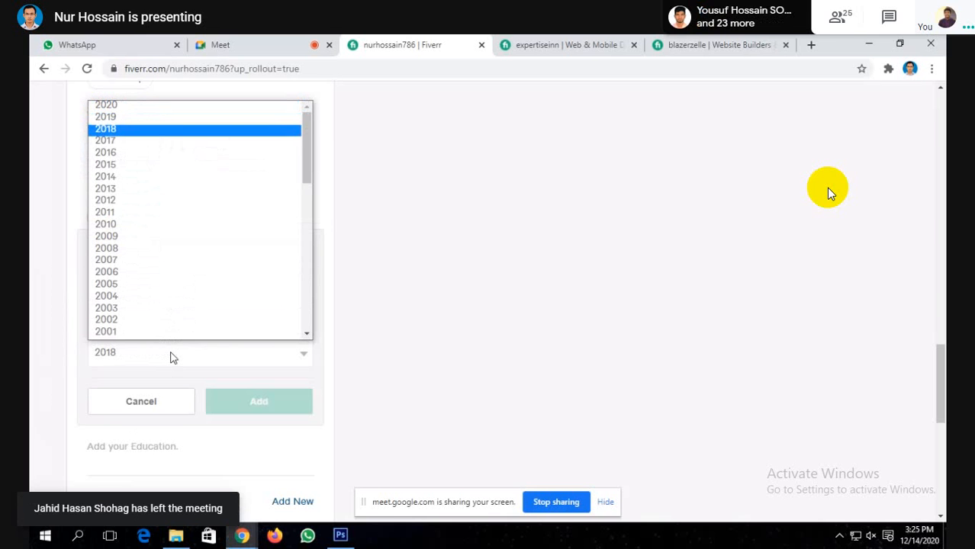
key(Return)
click(268, 401)
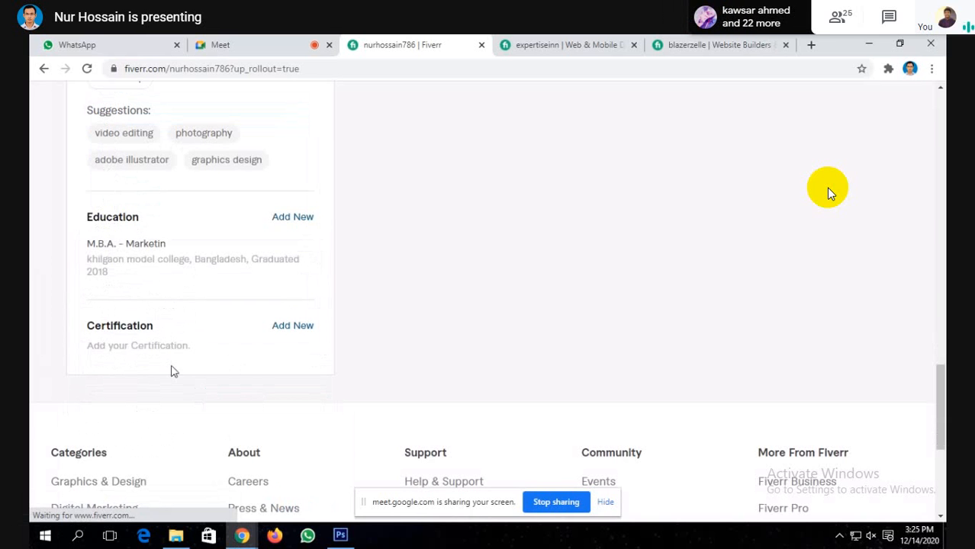
Reopen the M.B.A. Khilgaon Model College education entry with its Edit pencil.
scroll(172, 324, down, 1)
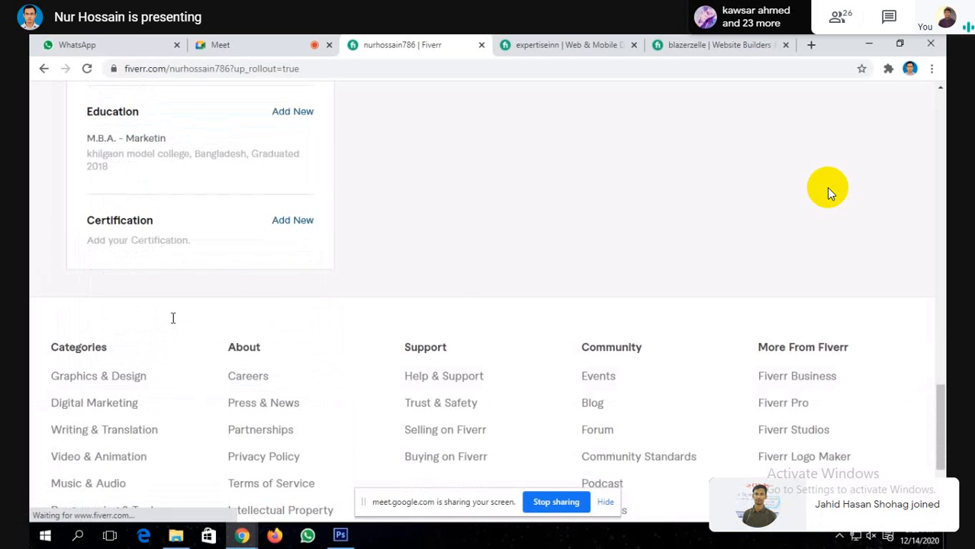
scroll(172, 324, down, 1)
scroll(172, 324, up, 2)
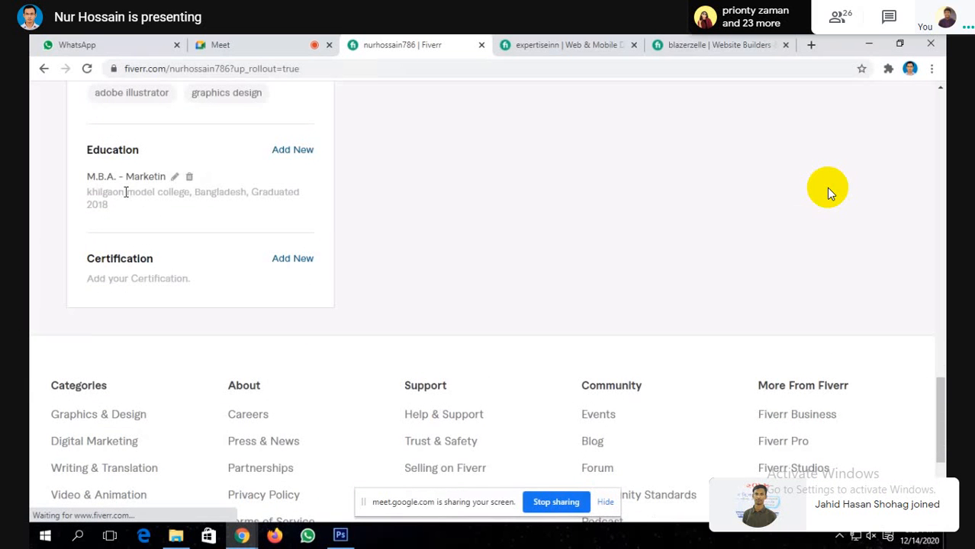
click(176, 179)
Replace the major 'Marketin' with the Marketingmanagement suggestion.
click(216, 257)
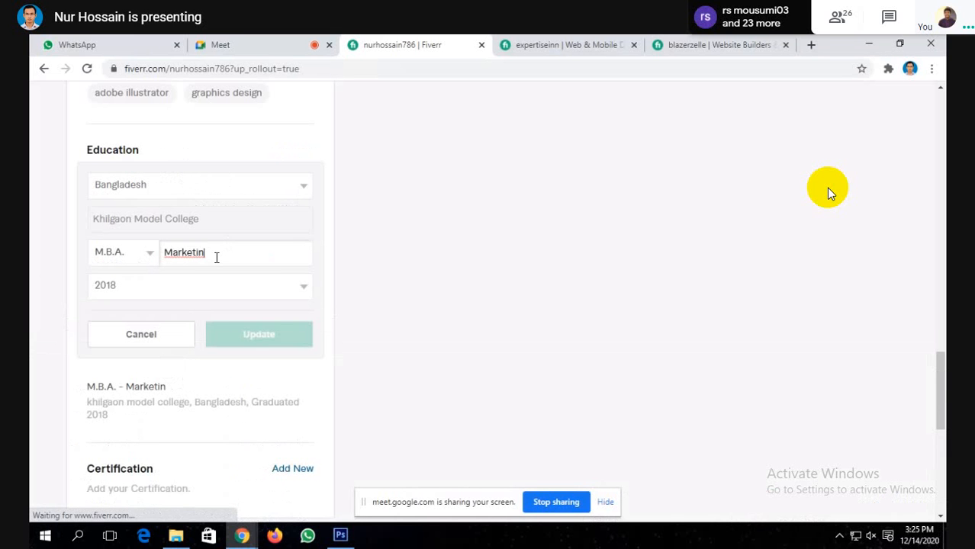
key(BackSpace)
key(BackSpace)
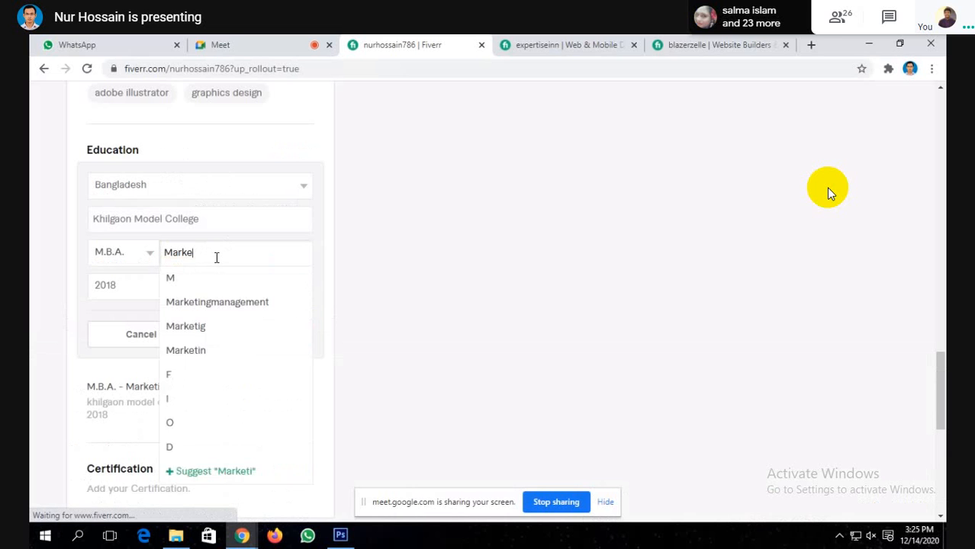
text(et)
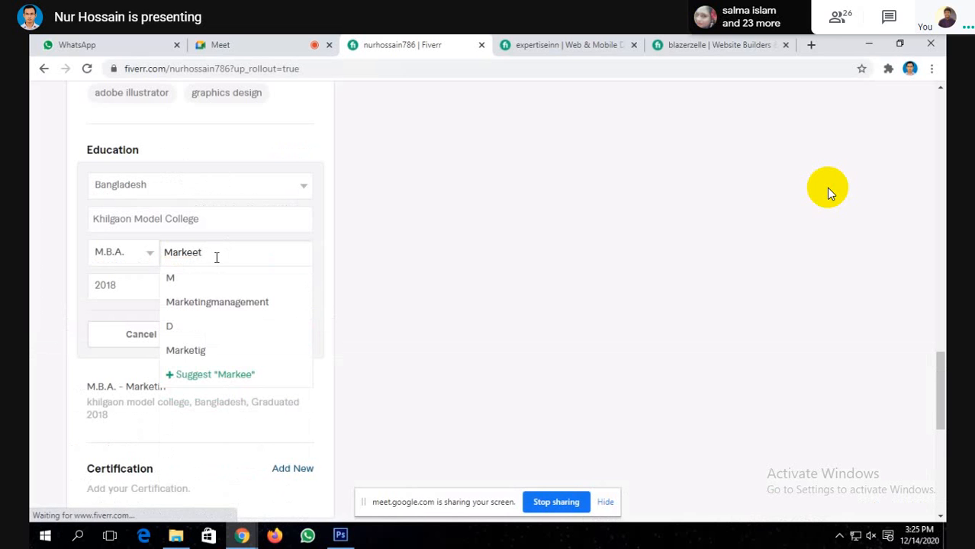
text(ing)
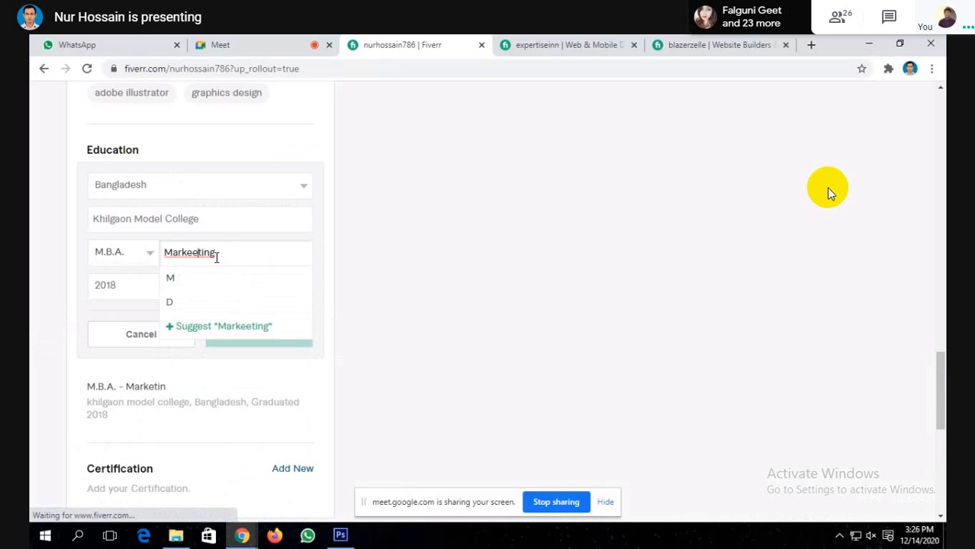
key(BackSpace)
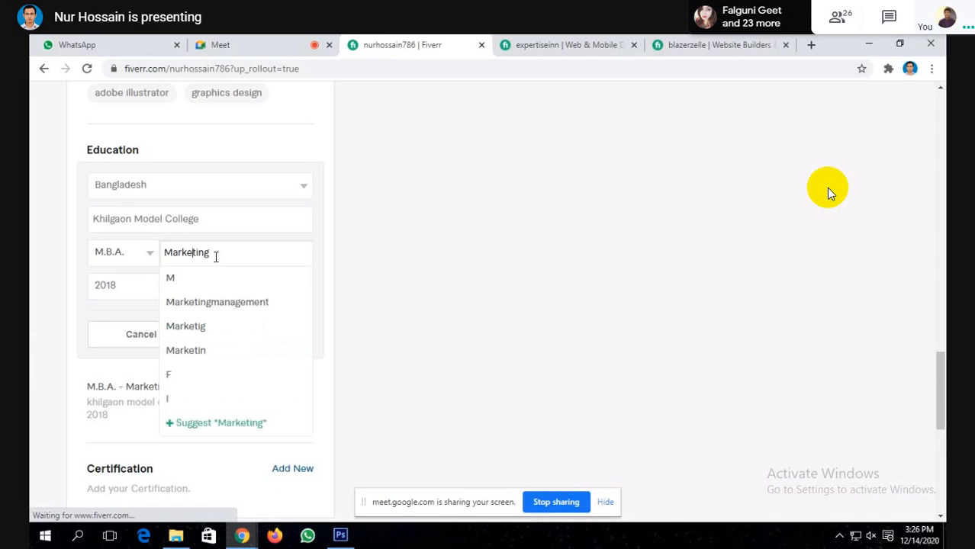
double_click(216, 257)
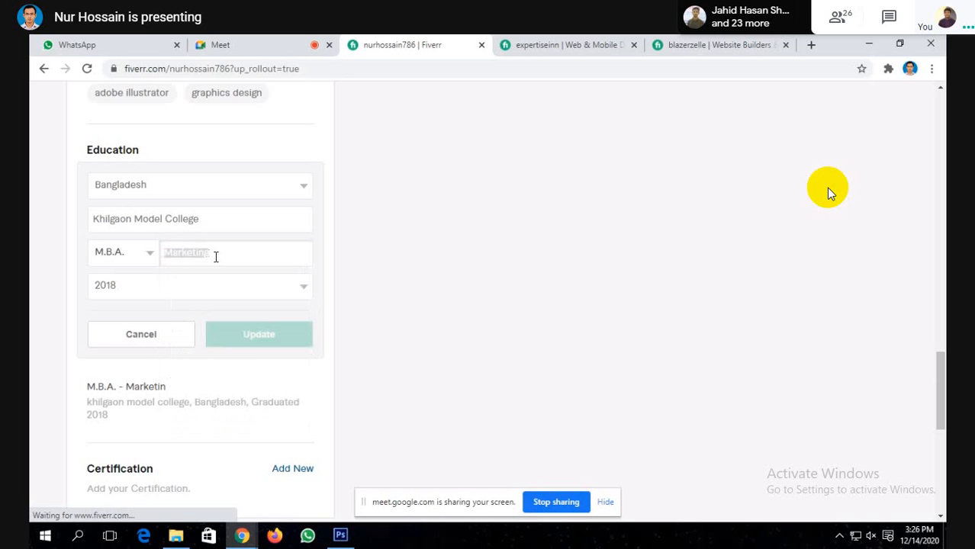
click(220, 252)
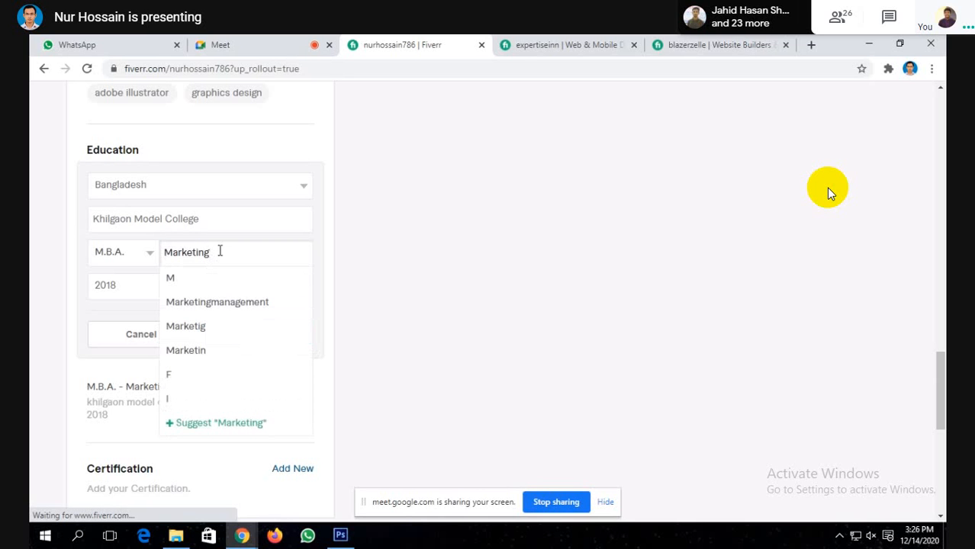
click(95, 318)
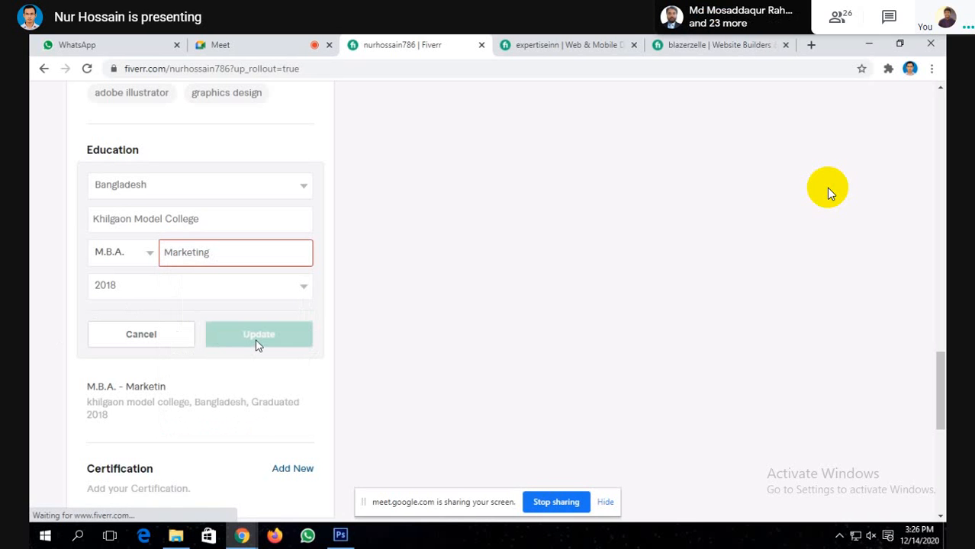
click(215, 253)
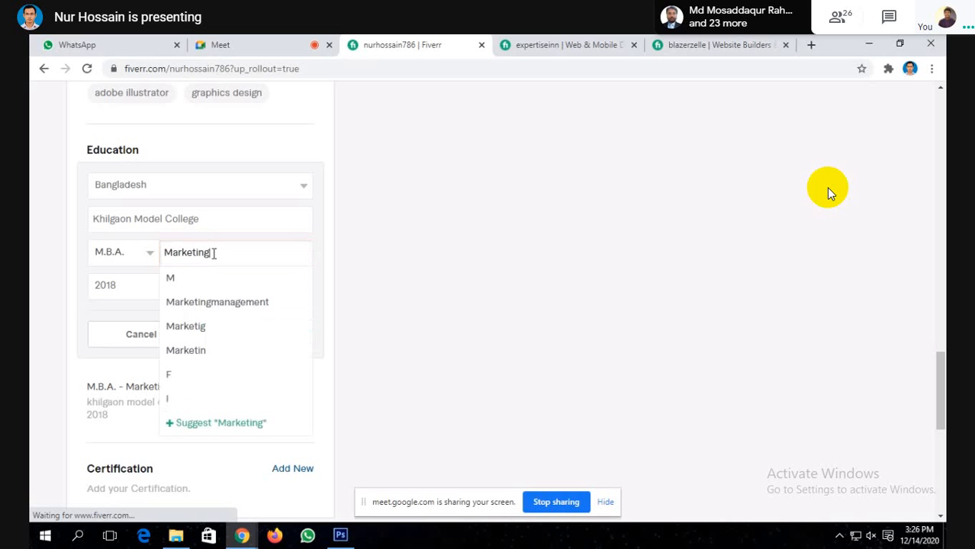
click(219, 303)
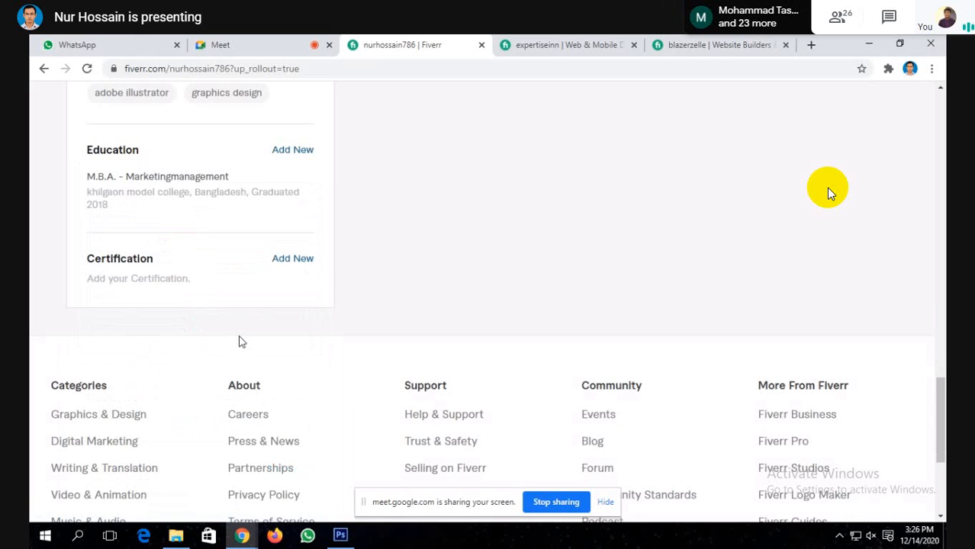
scroll(238, 342, down, 1)
scroll(239, 342, down, 1)
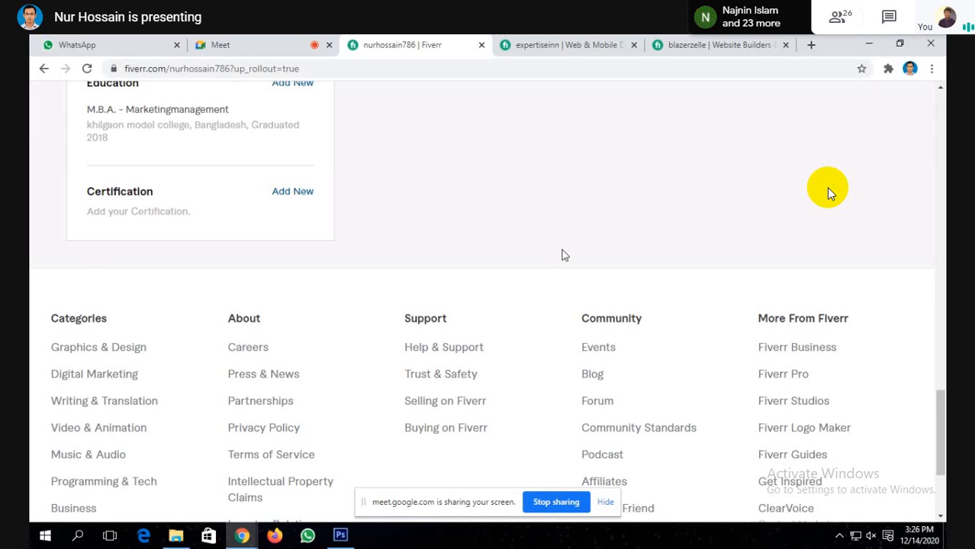
scroll(565, 256, up, 2)
scroll(565, 256, up, 1)
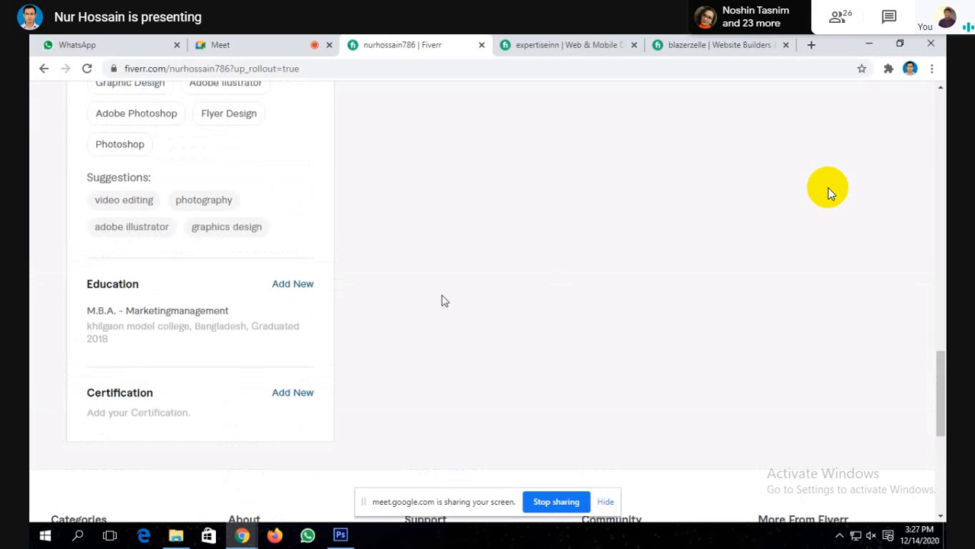
scroll(441, 299, up, 6)
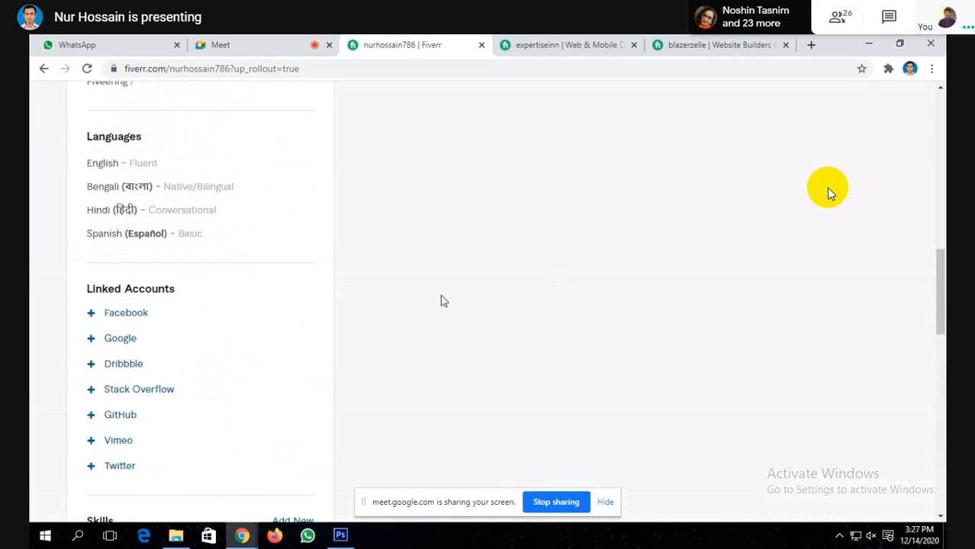
scroll(440, 300, up, 4)
scroll(440, 300, up, 2)
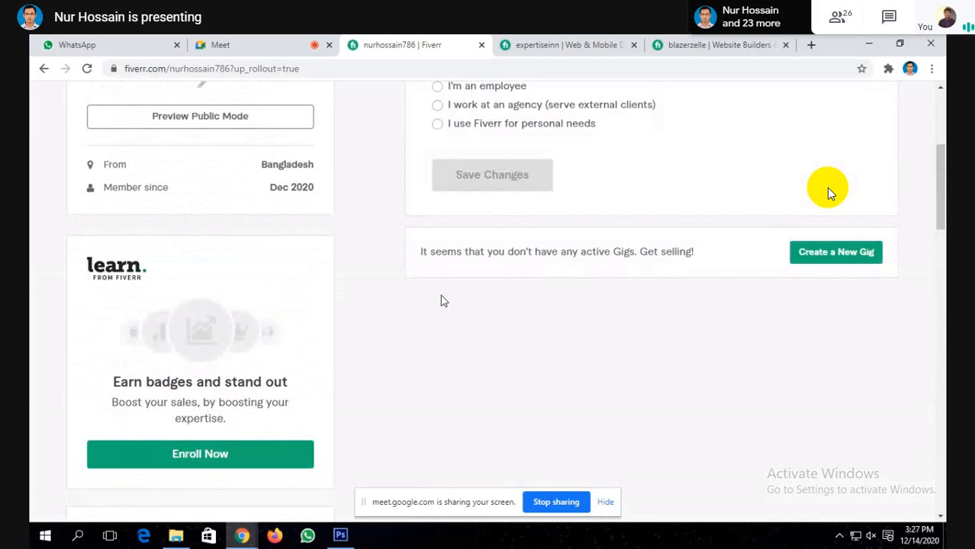
scroll(443, 300, up, 2)
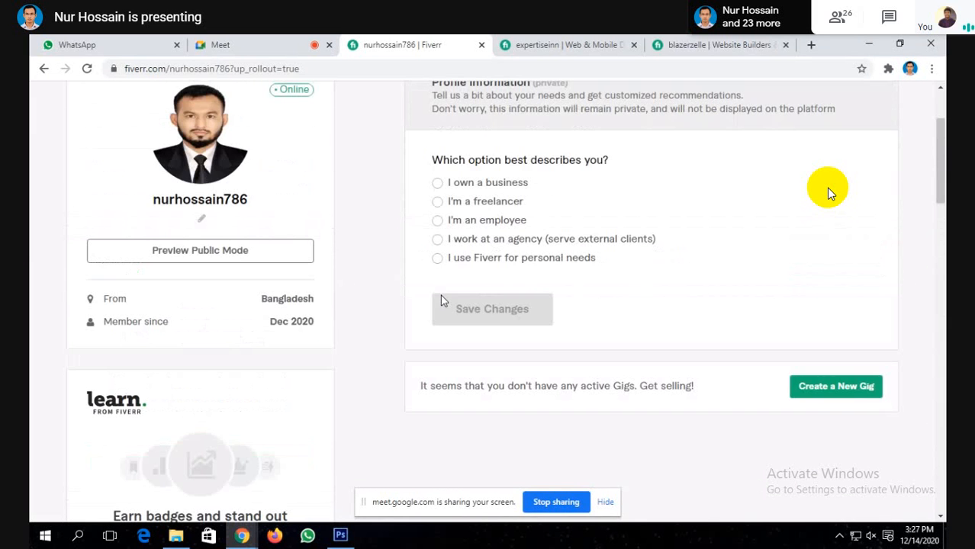
scroll(441, 301, down, 5)
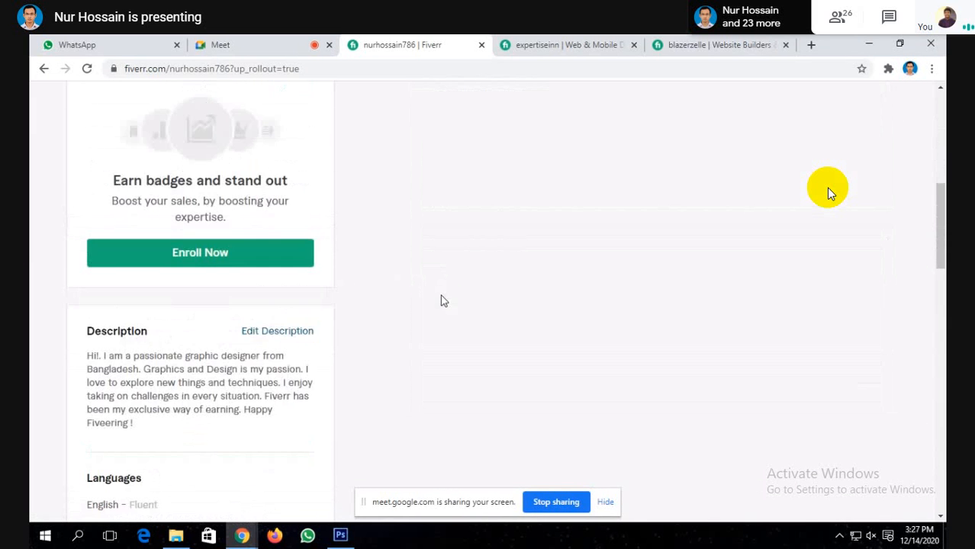
scroll(440, 300, down, 6)
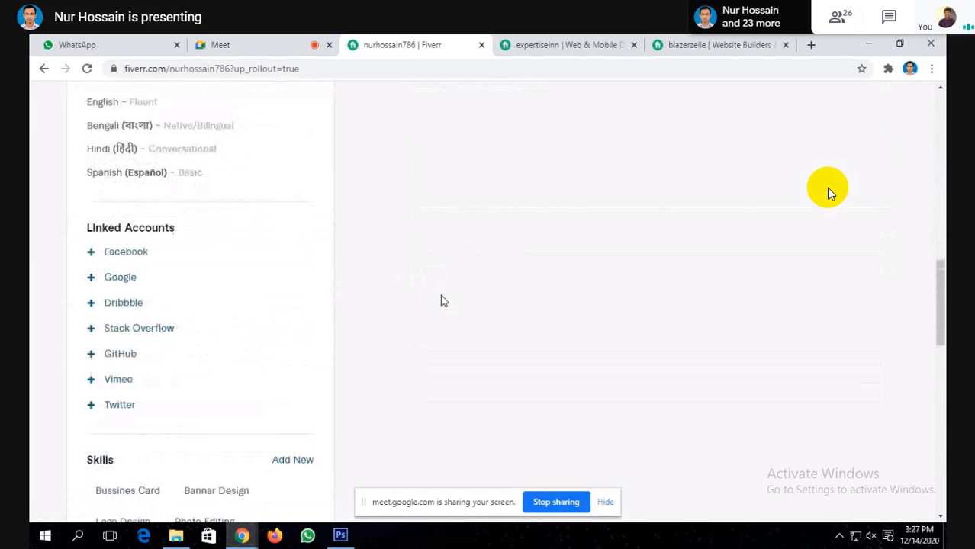
Link the Facebook account, then sign in with a Google account and allow access.
click(112, 252)
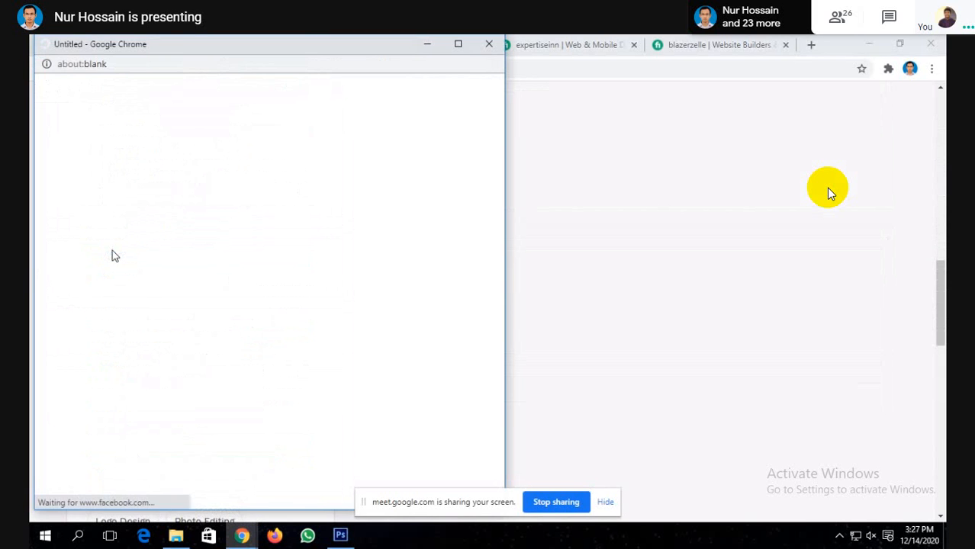
click(299, 287)
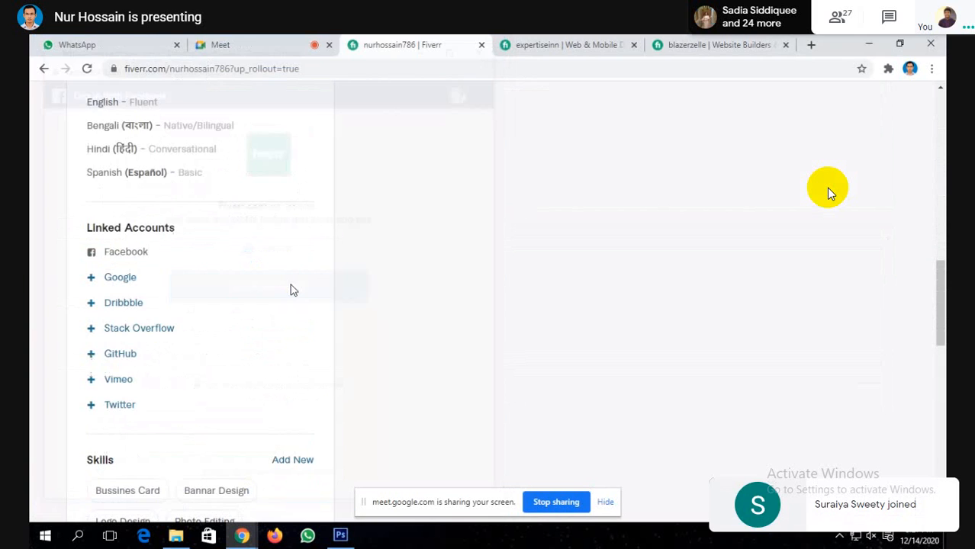
click(115, 278)
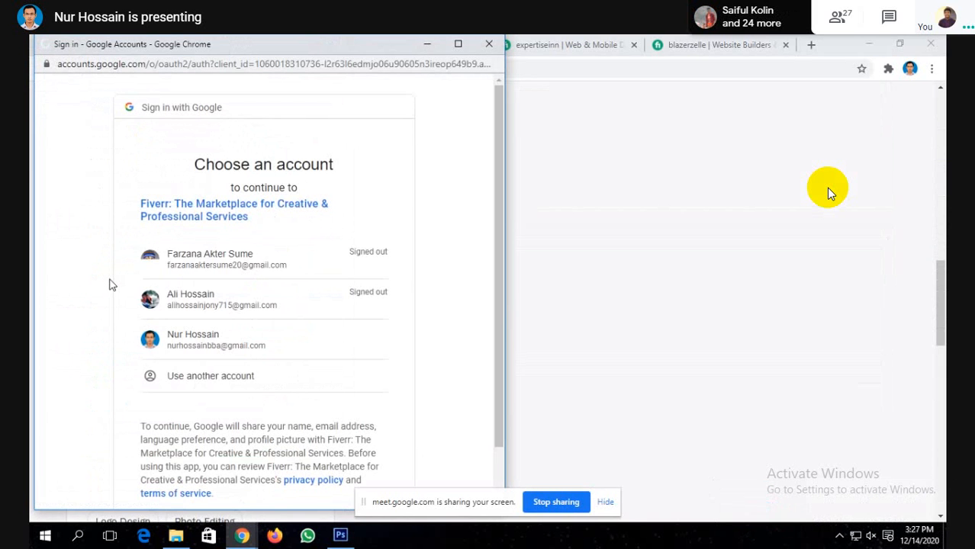
click(201, 348)
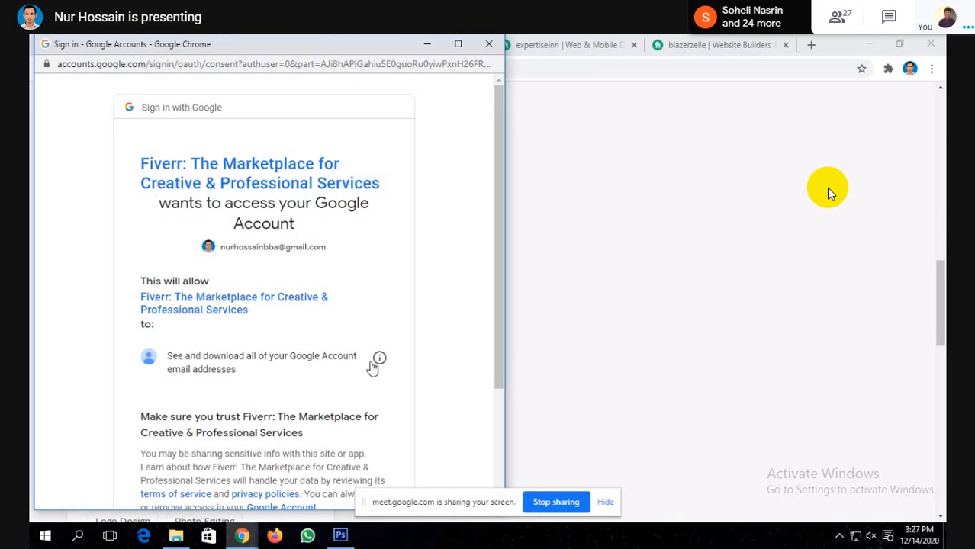
scroll(372, 368, down, 2)
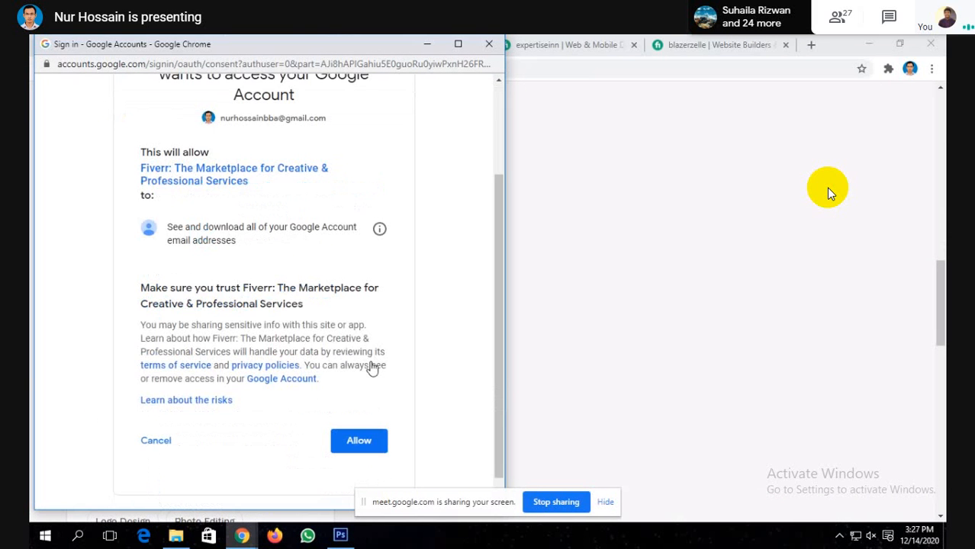
click(352, 439)
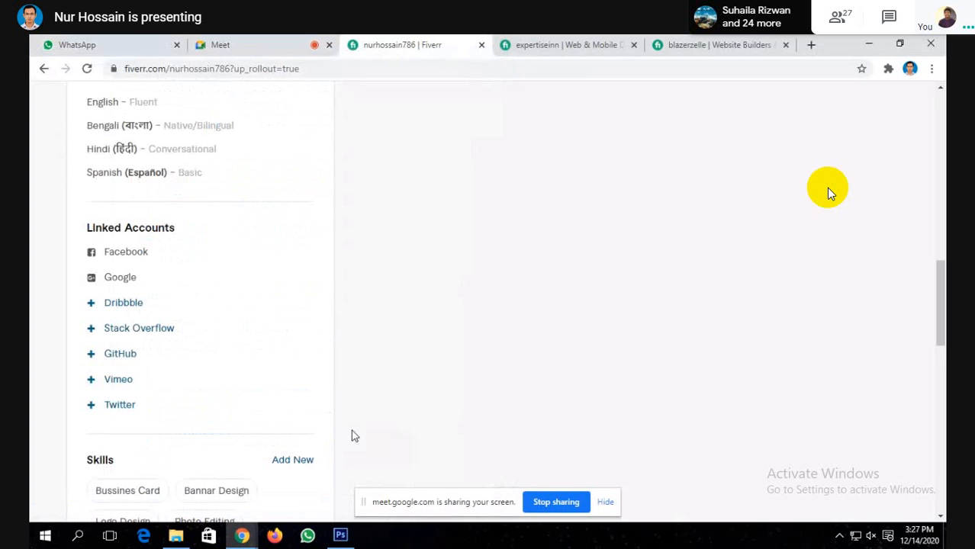
scroll(191, 404, down, 1)
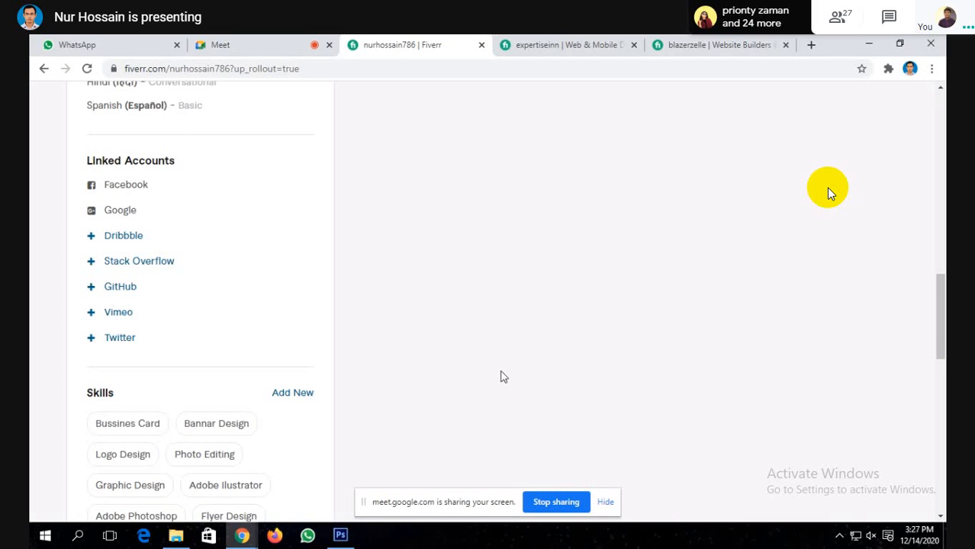
Select 'I'm a freelancer' in the private Profile Information and save changes.
scroll(502, 375, up, 1)
scroll(502, 375, up, 3)
scroll(502, 375, up, 8)
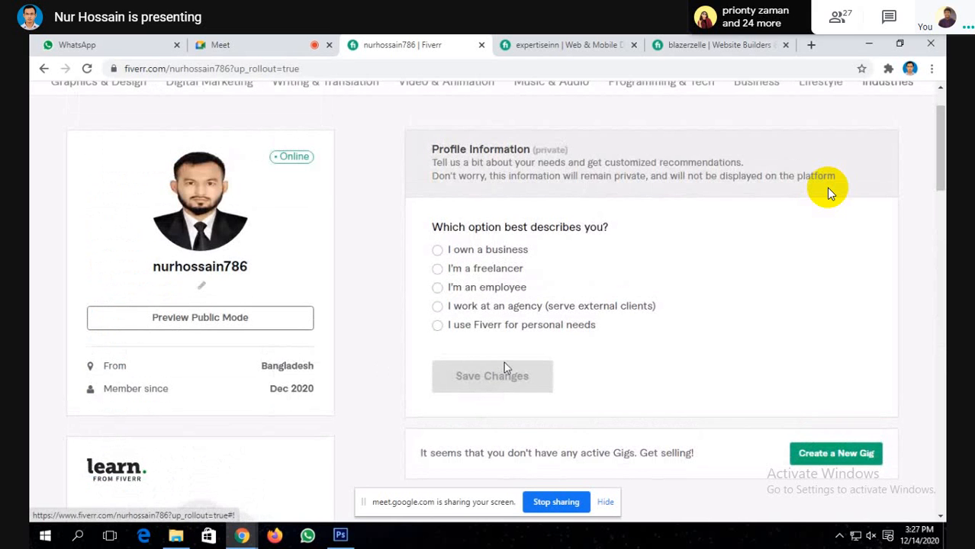
scroll(511, 333, up, 1)
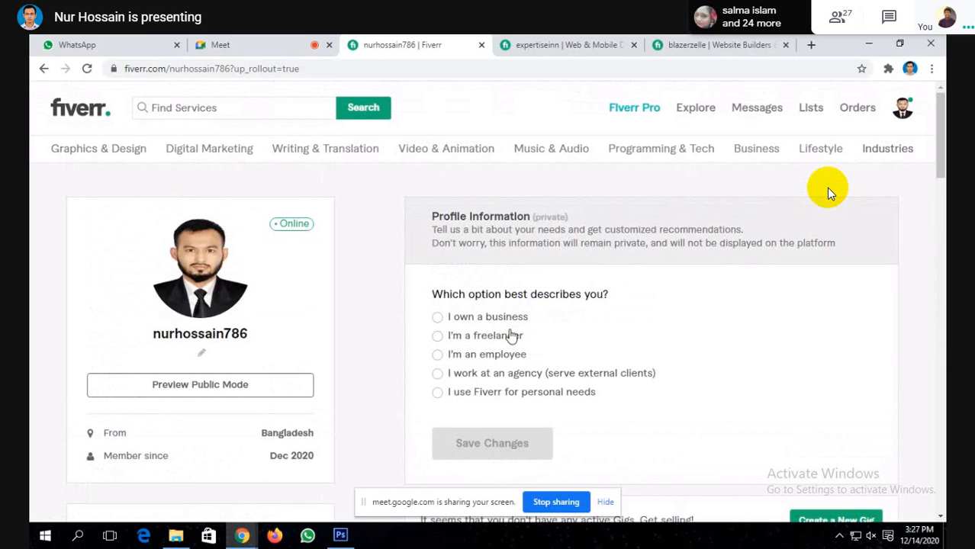
click(446, 336)
scroll(546, 446, down, 2)
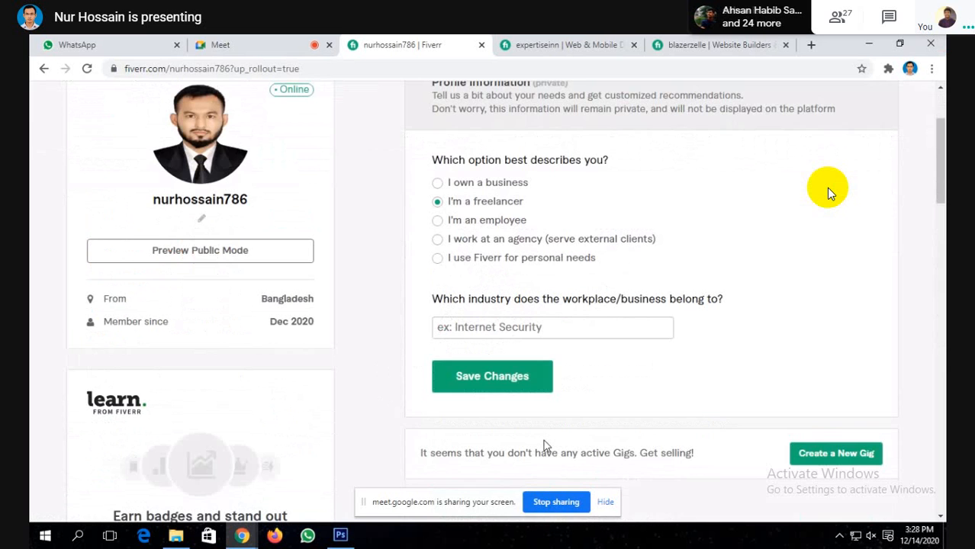
click(501, 381)
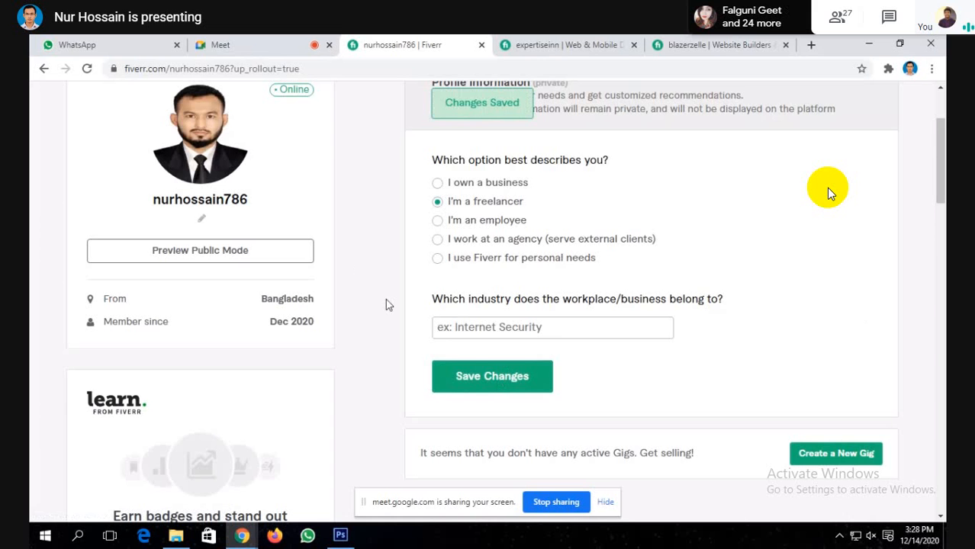
scroll(523, 305, up, 2)
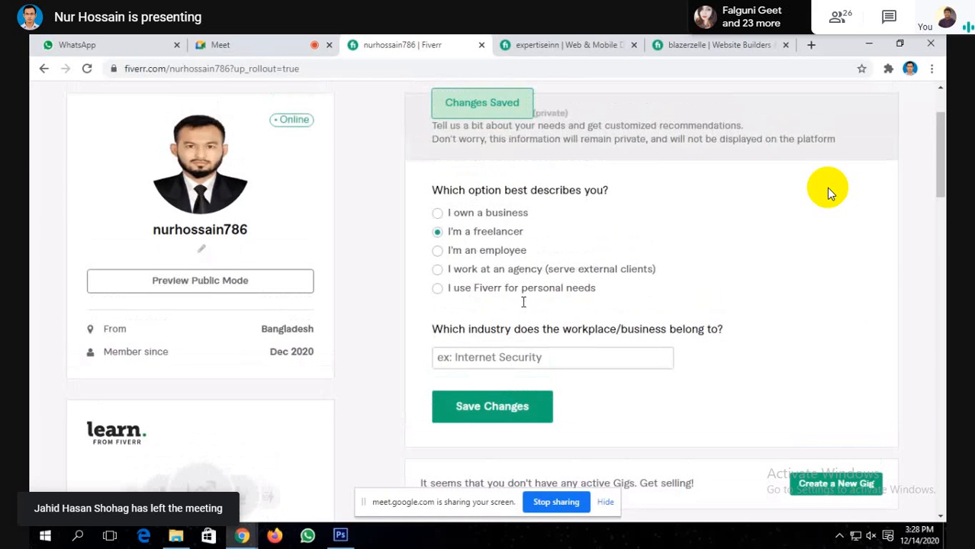
scroll(523, 305, down, 2)
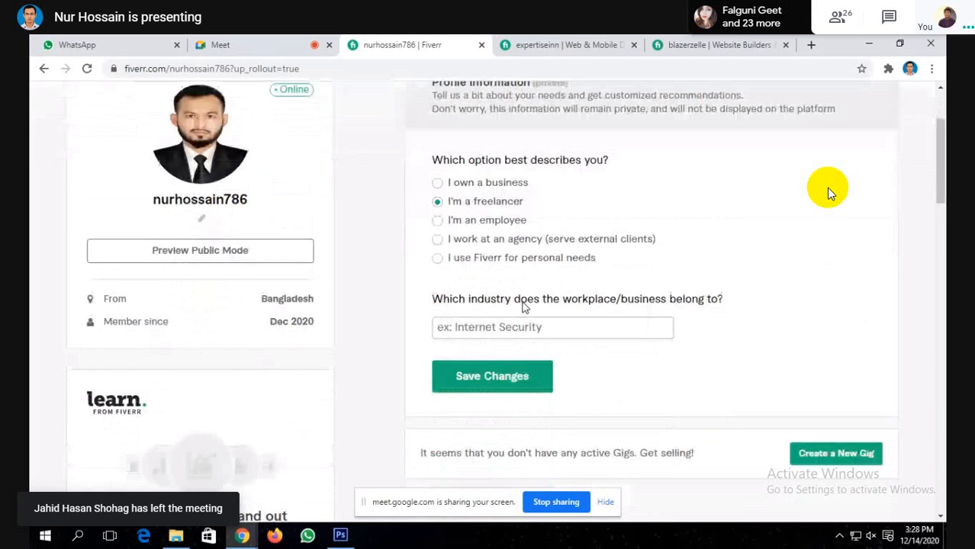
Start a new gig with Create a New Gig to reach the seller onboarding overview.
click(827, 461)
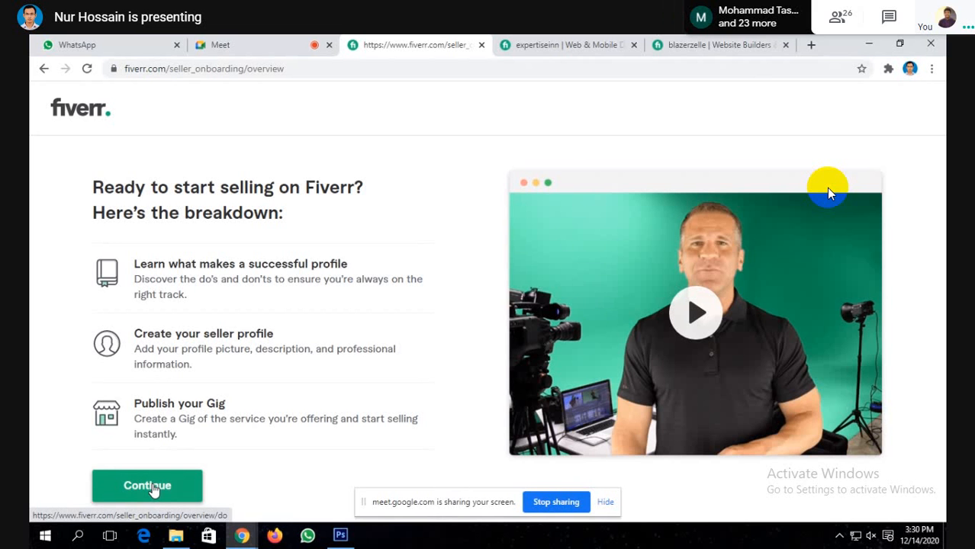
Move past the overview and set the occupation to Graphics & Design, from 2017 to 2020.
click(152, 487)
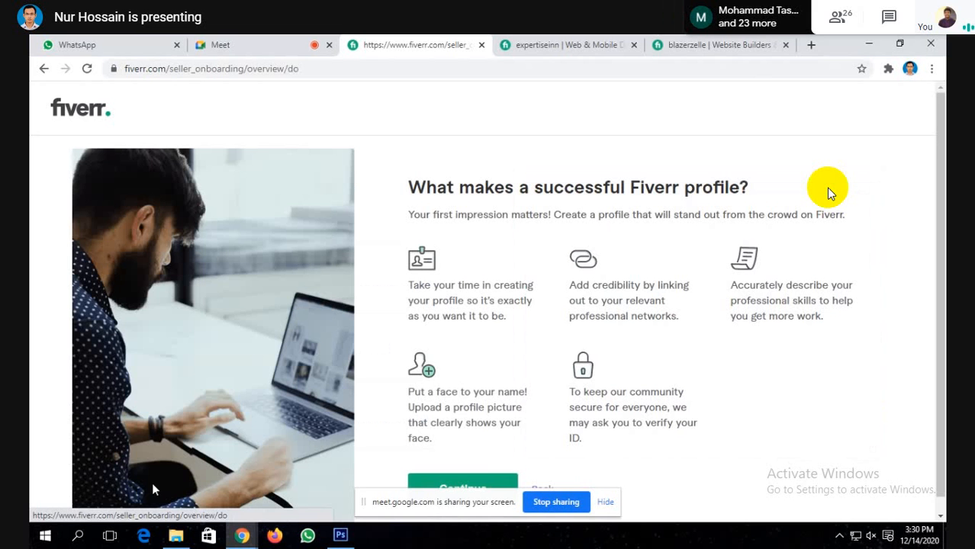
scroll(461, 281, down, 1)
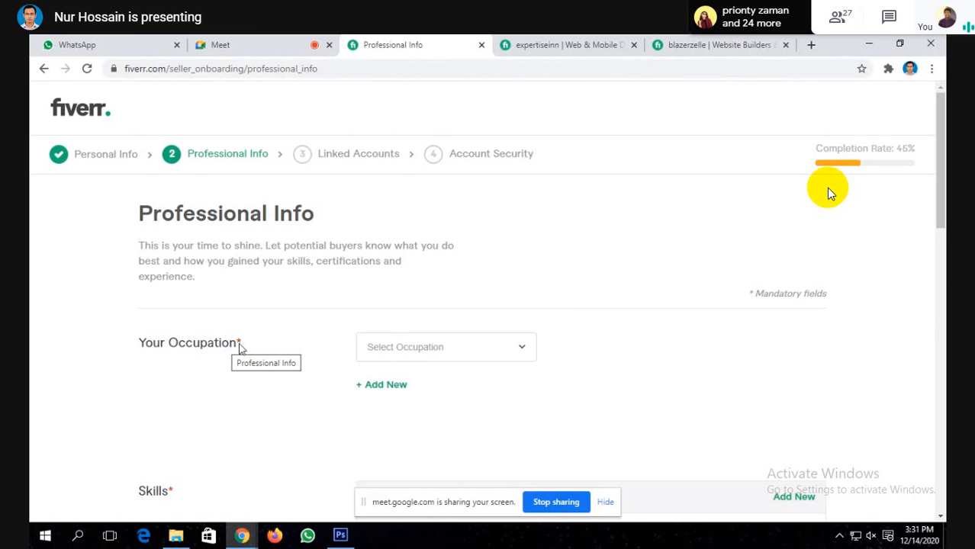
click(521, 352)
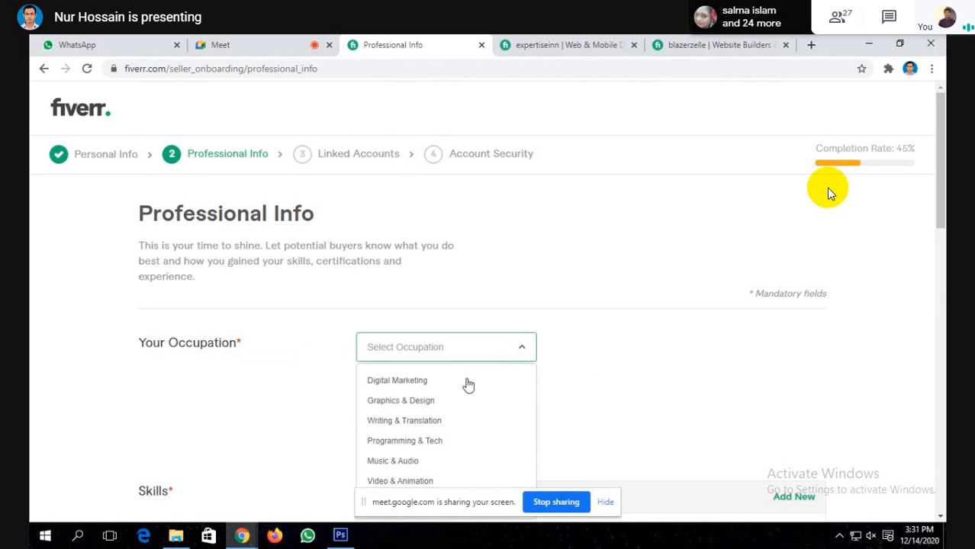
click(404, 404)
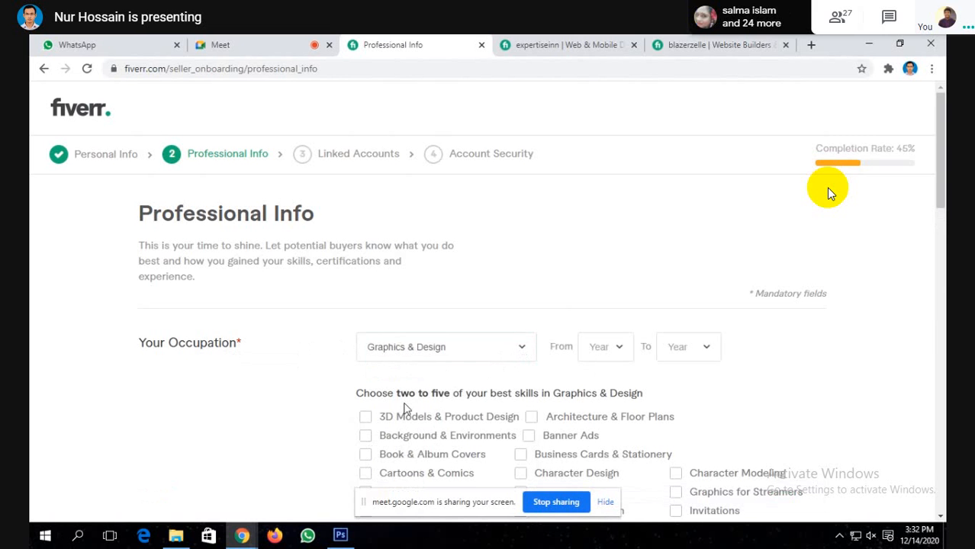
scroll(446, 392, down, 1)
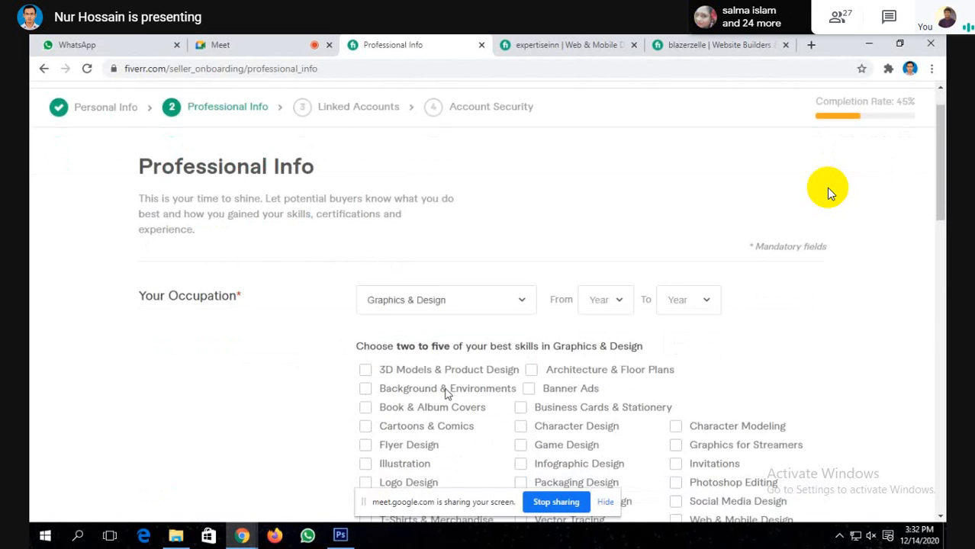
scroll(448, 395, down, 1)
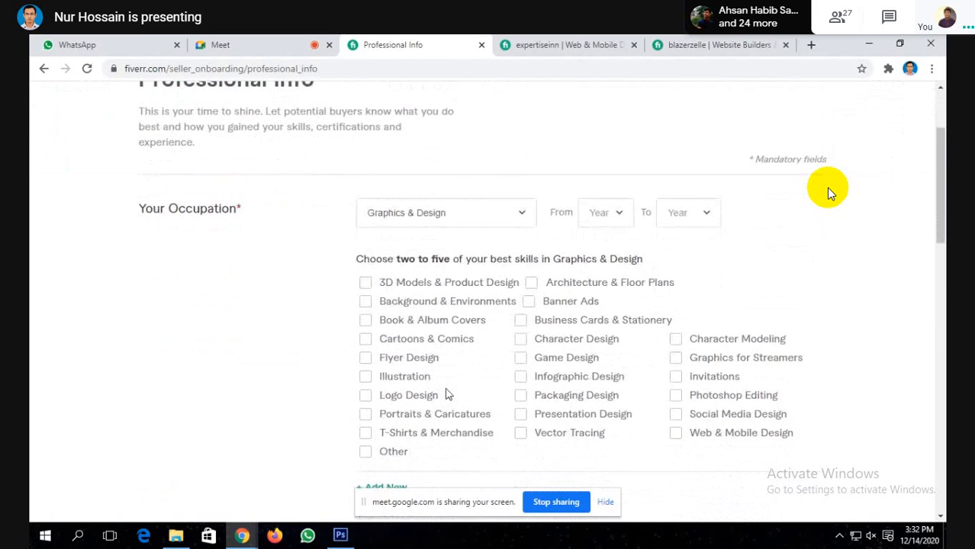
click(620, 218)
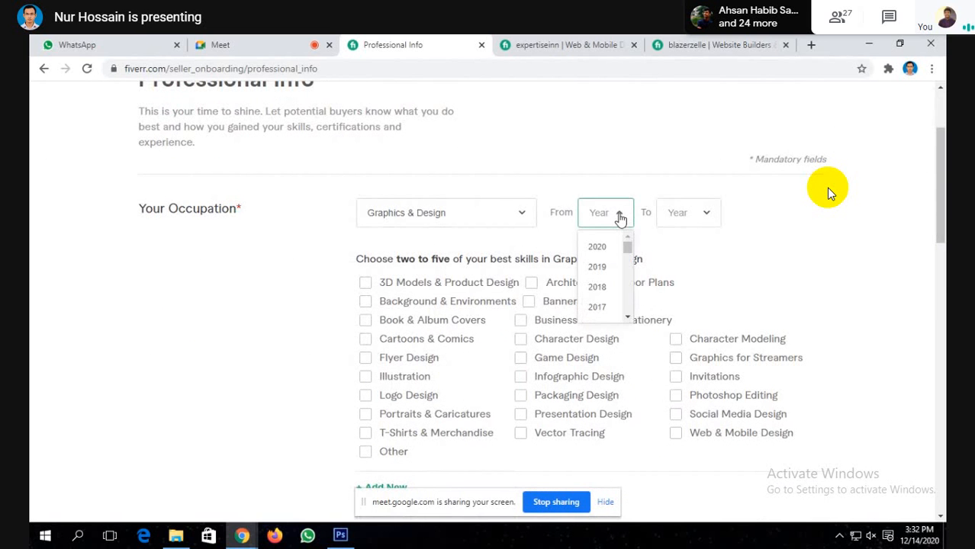
click(603, 307)
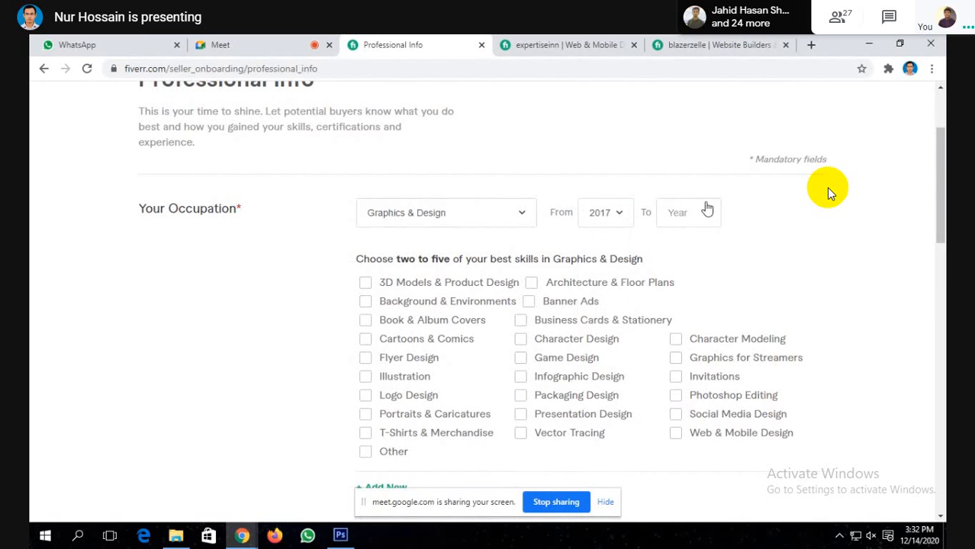
click(714, 219)
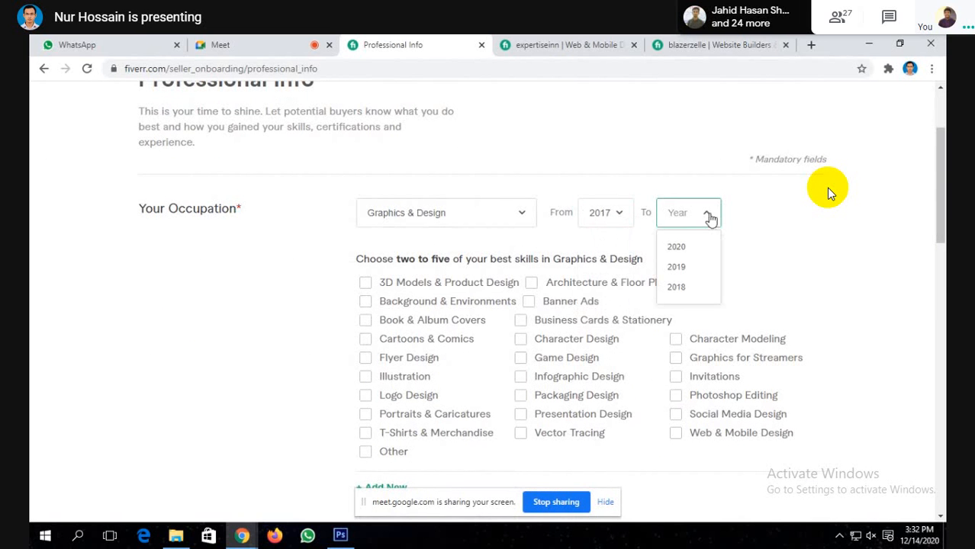
click(684, 252)
scroll(681, 255, down, 1)
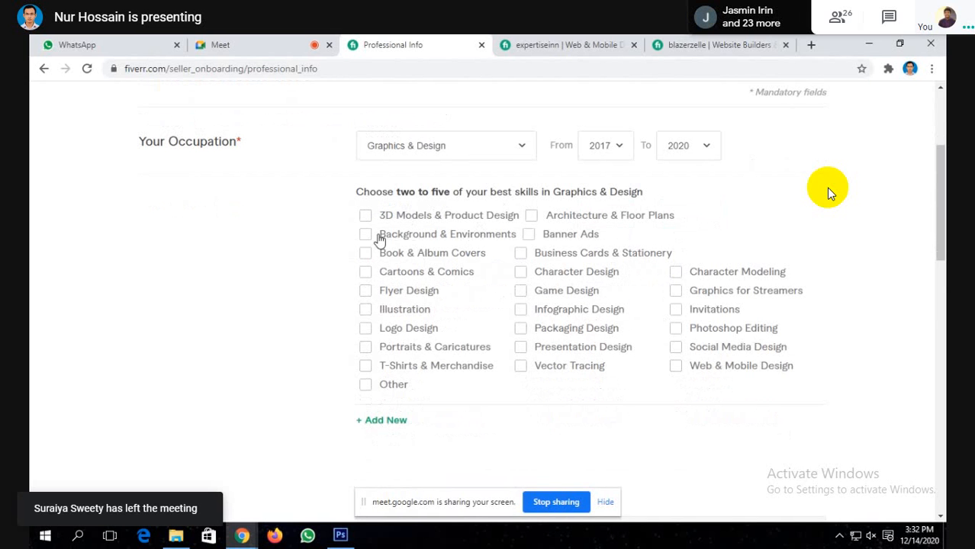
Mark Banner Ads, Business Cards & Stationery, Illustration and Flyer Design as best skills.
click(527, 236)
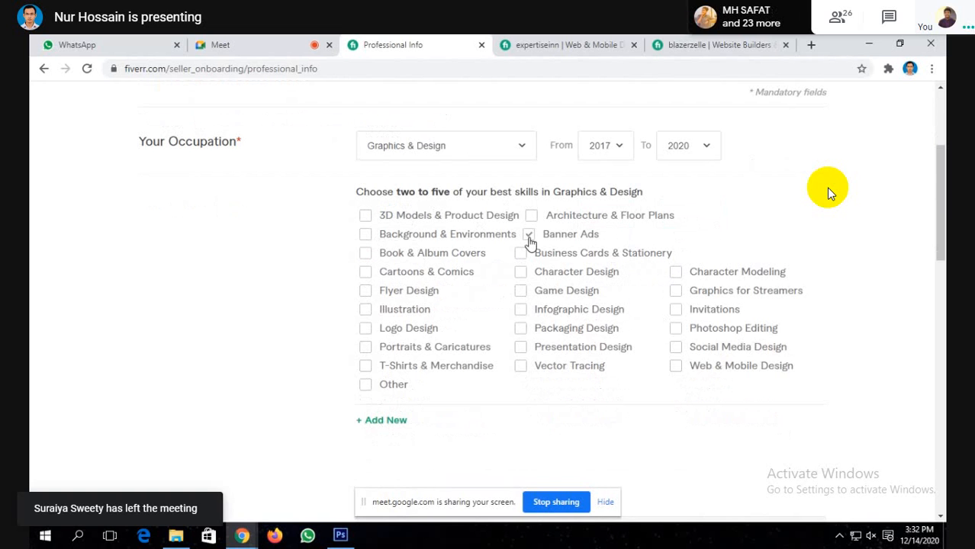
click(521, 255)
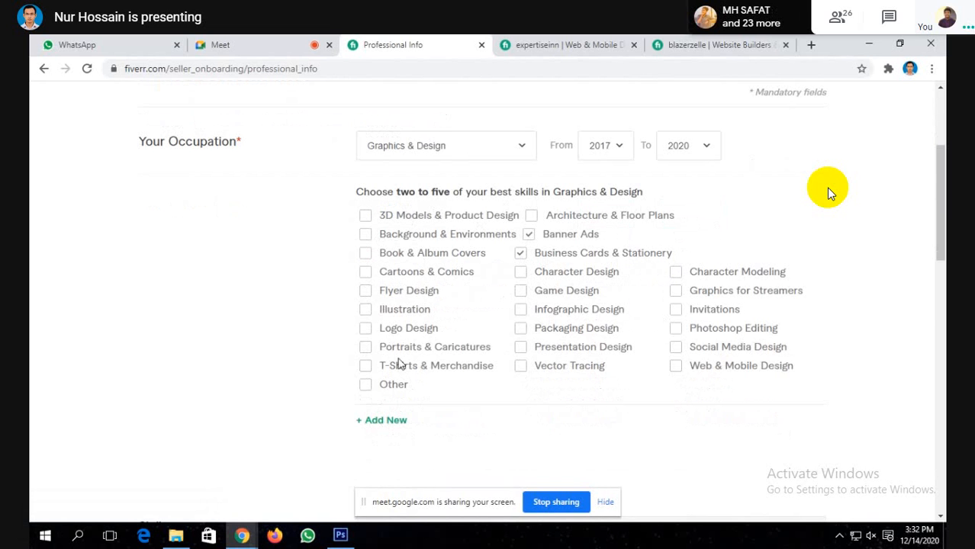
click(366, 310)
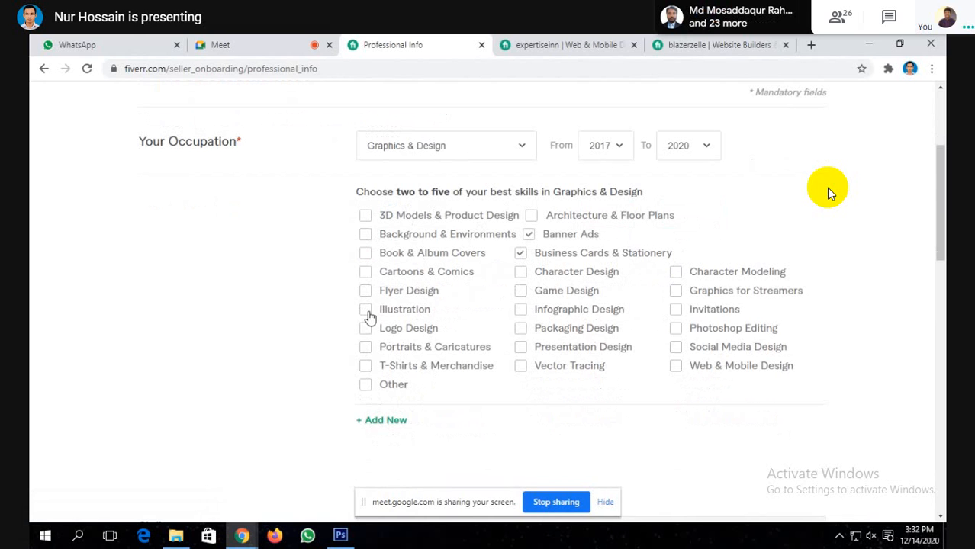
click(365, 292)
scroll(645, 374, down, 4)
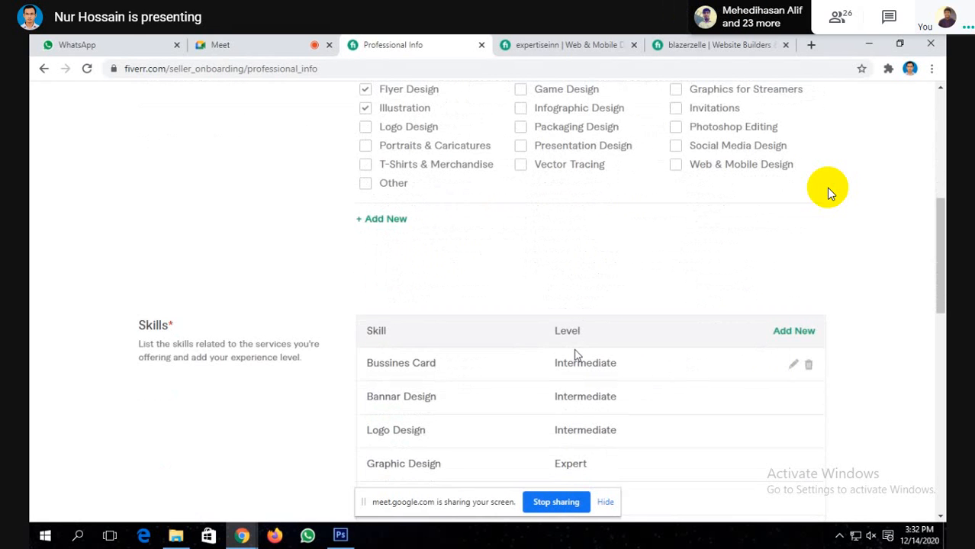
scroll(576, 356, down, 4)
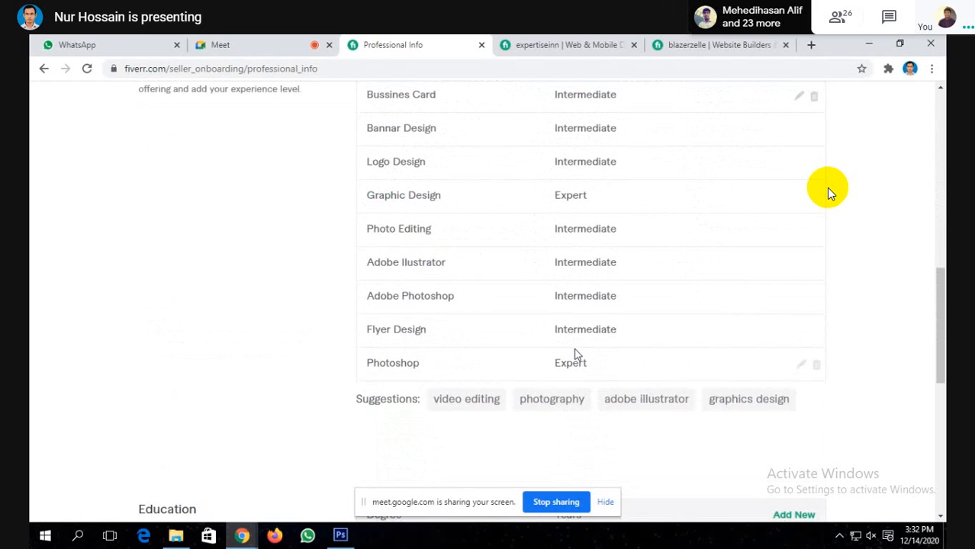
scroll(577, 355, down, 5)
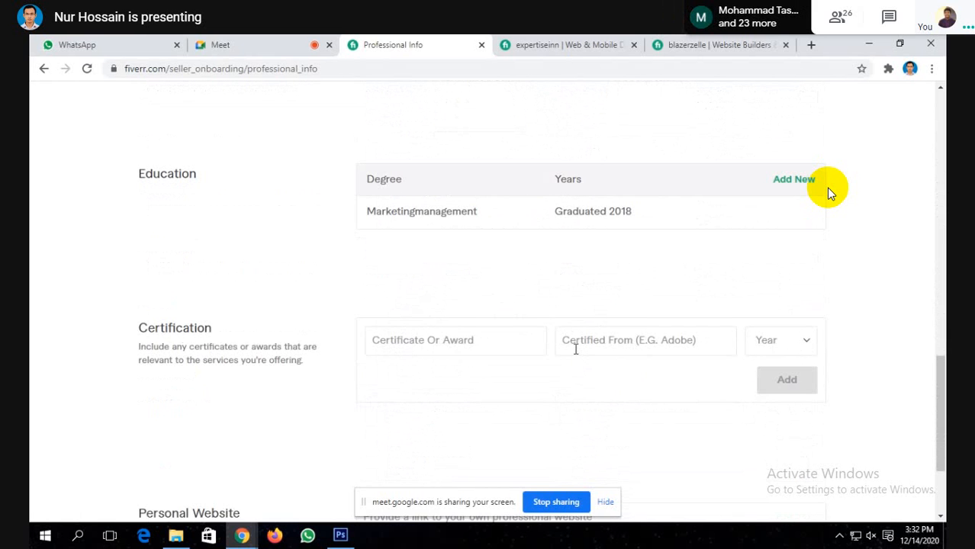
scroll(577, 353, down, 2)
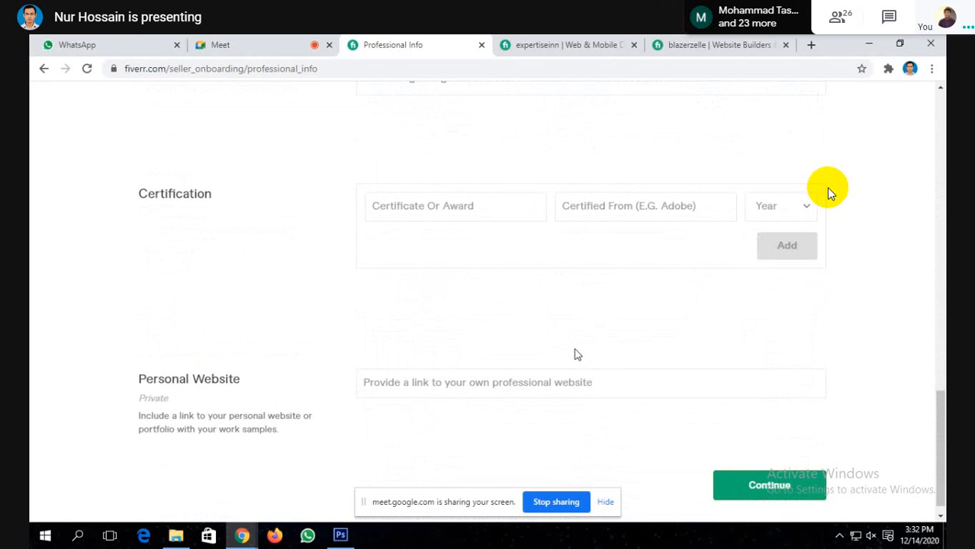
scroll(577, 355, down, 1)
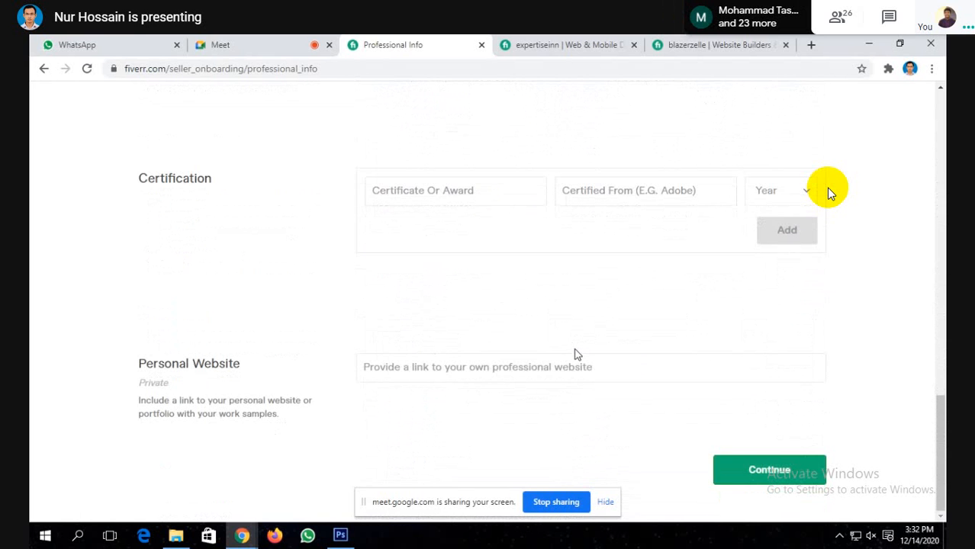
Save Professional Info and review the Linked Accounts page with Google and Facebook connected.
click(759, 471)
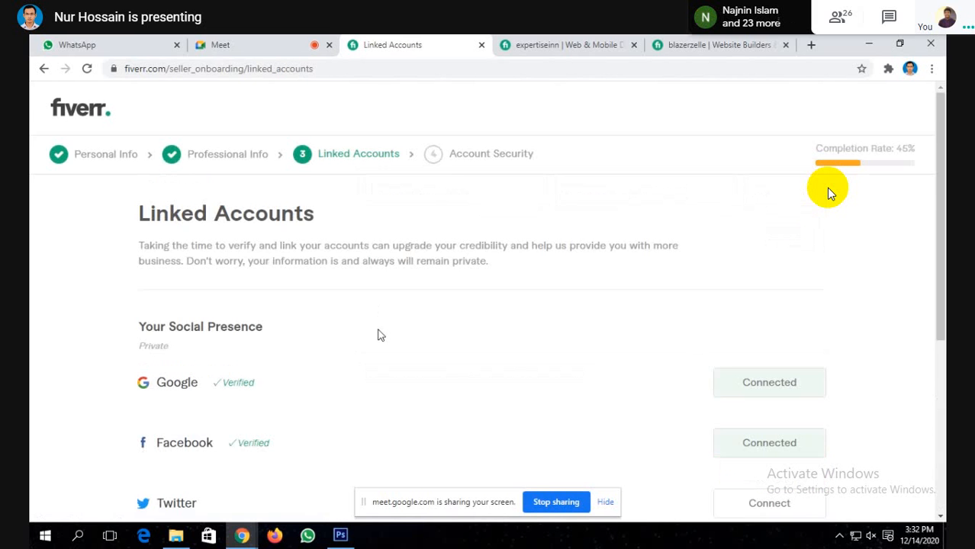
scroll(378, 320, down, 3)
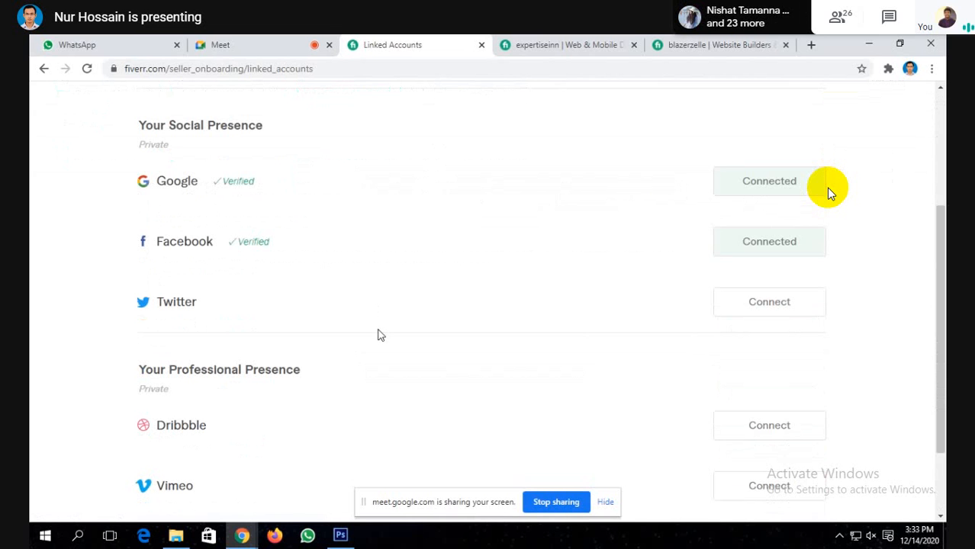
scroll(380, 335, down, 2)
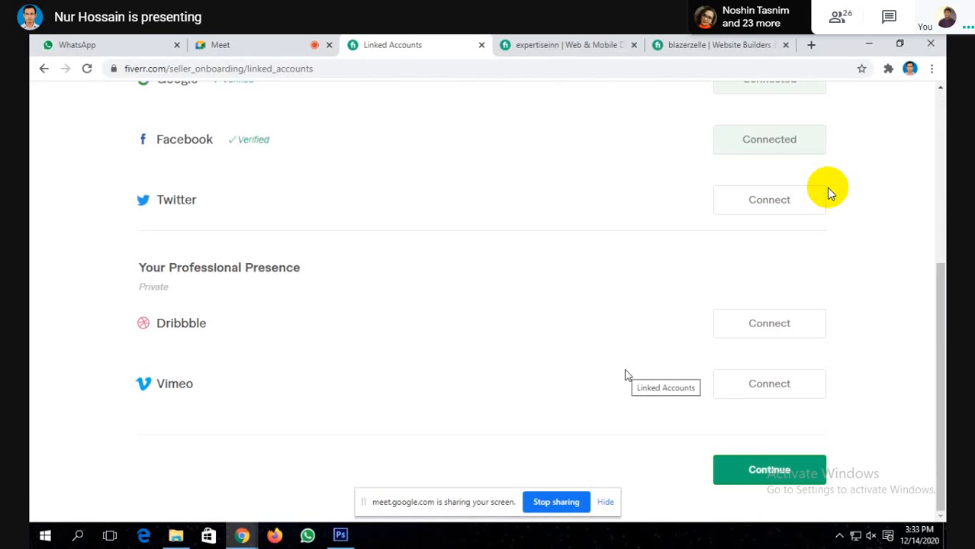
scroll(625, 376, up, 2)
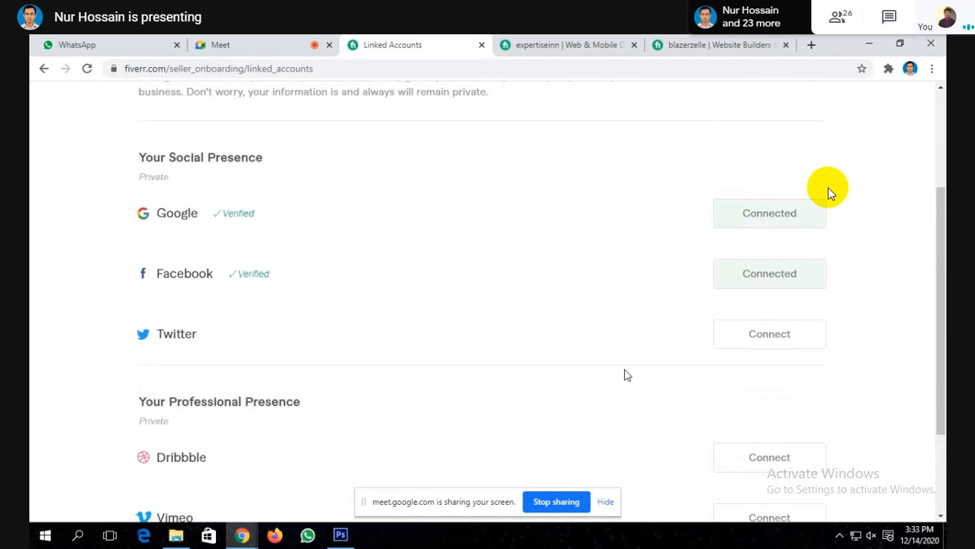
click(753, 341)
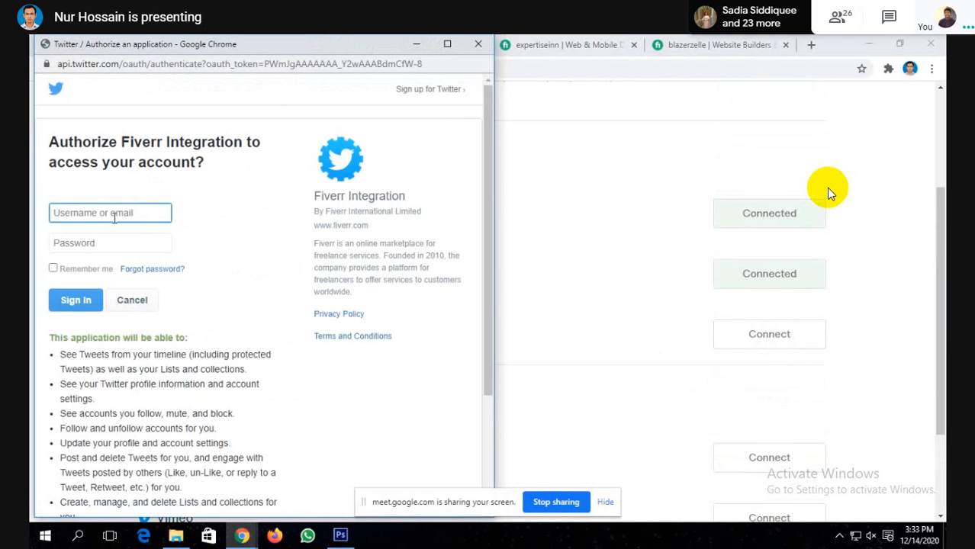
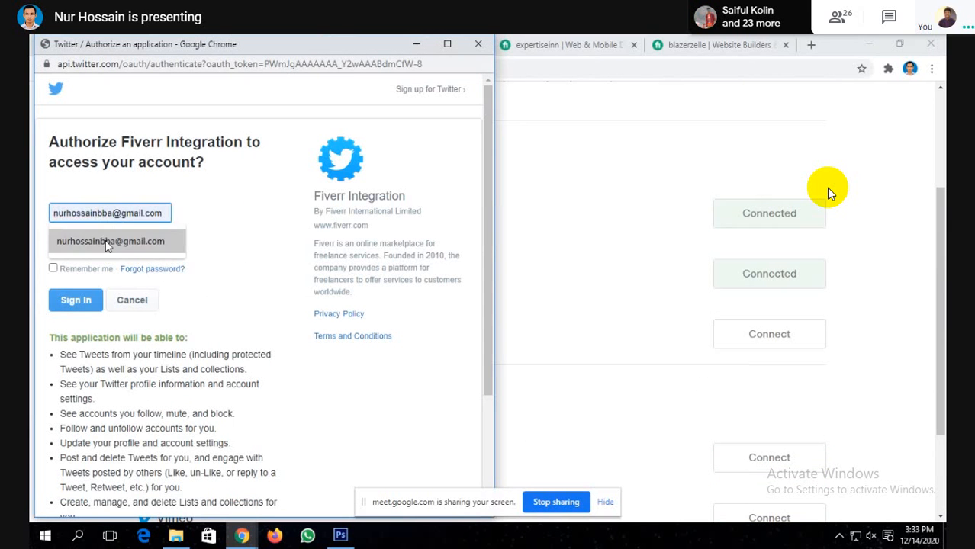
click(105, 242)
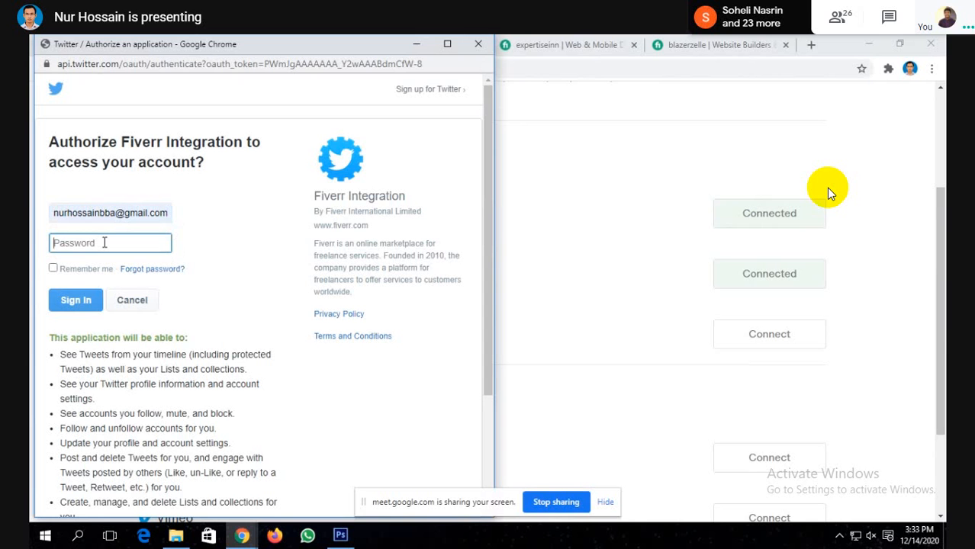
text(•••••••••)
click(76, 302)
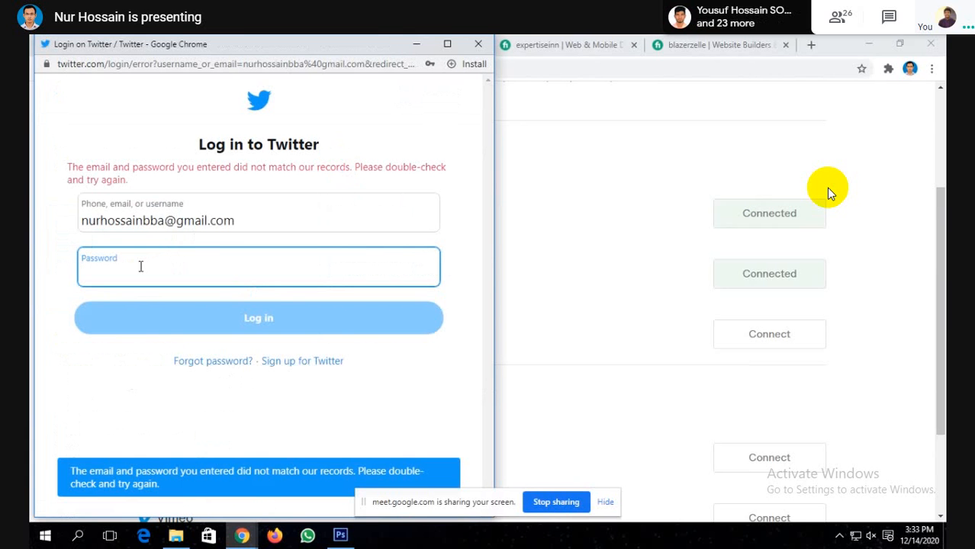
text(***)
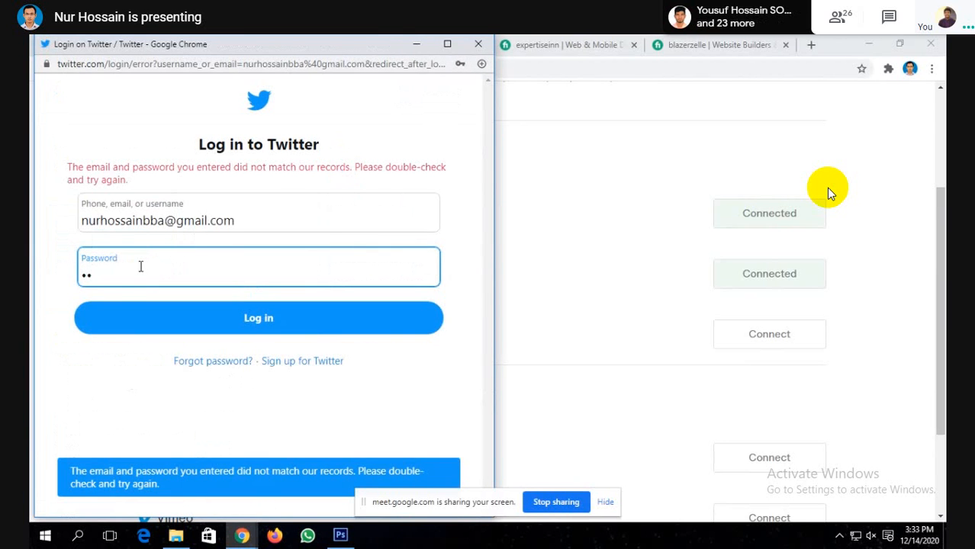
text(******)
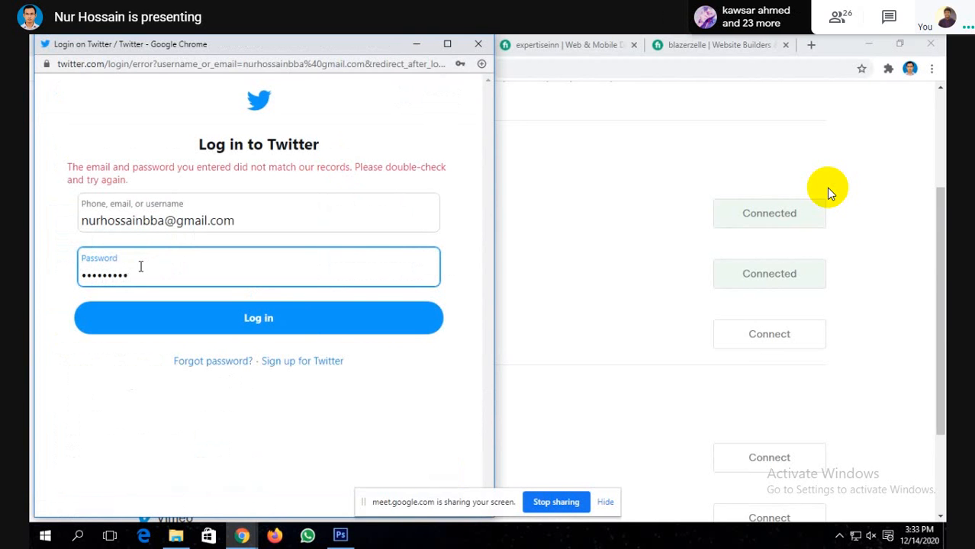
click(236, 319)
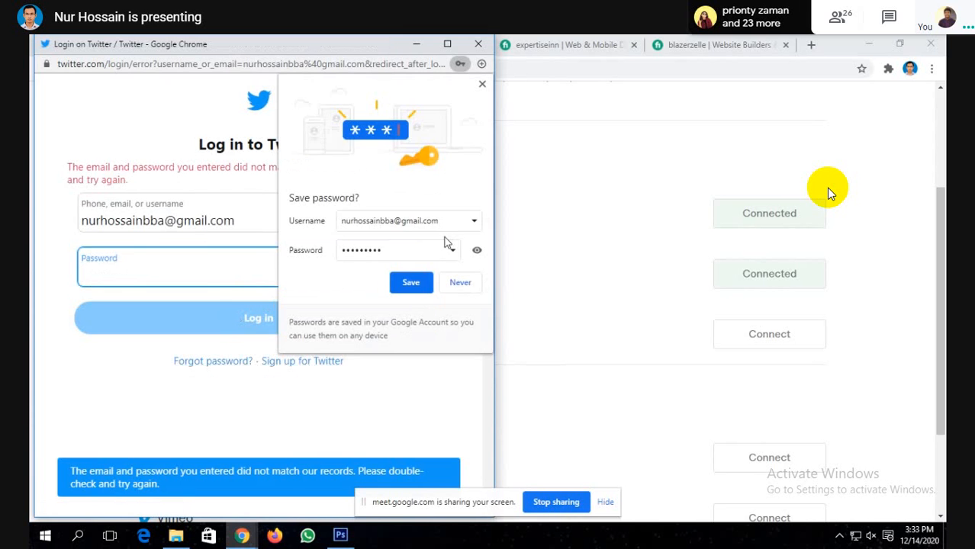
click(456, 284)
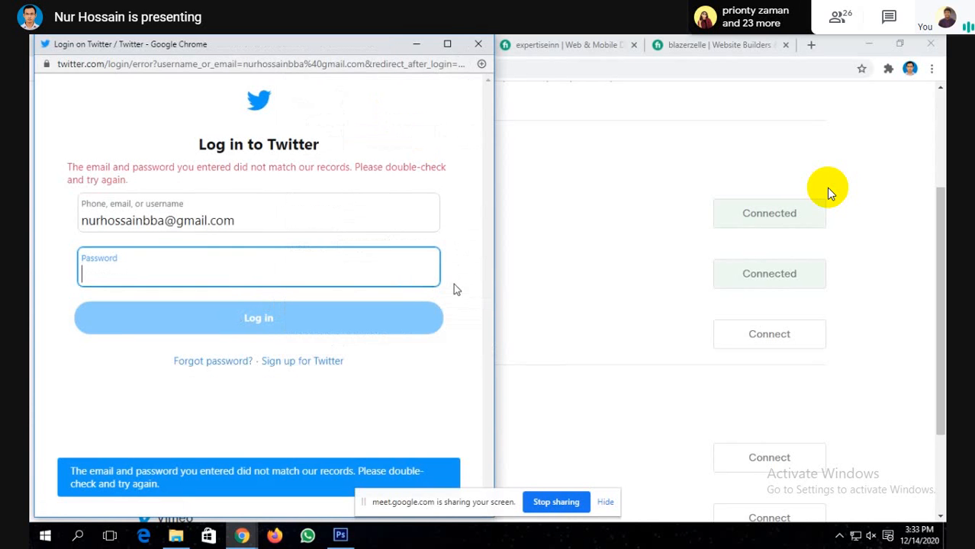
click(478, 43)
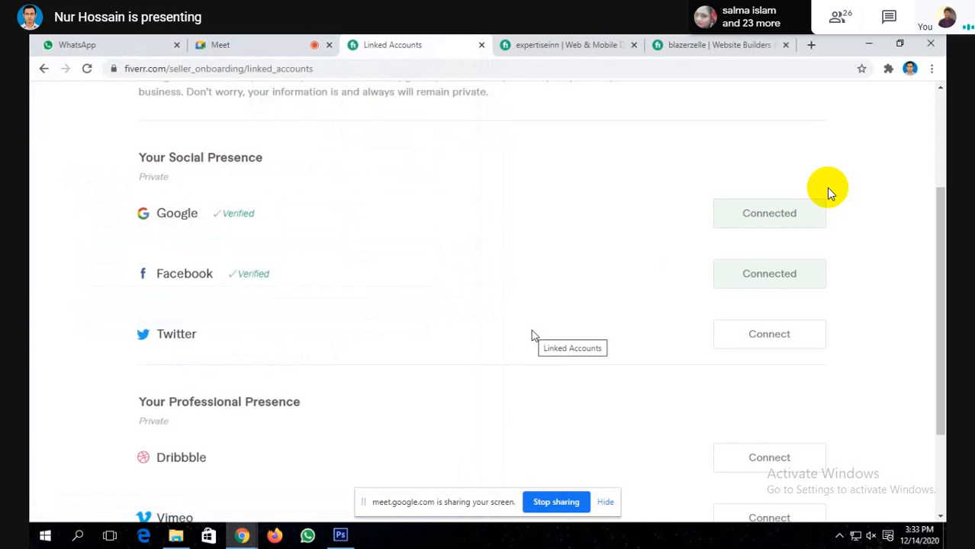
Continue from Linked Accounts to the Account Security step.
scroll(661, 375, down, 2)
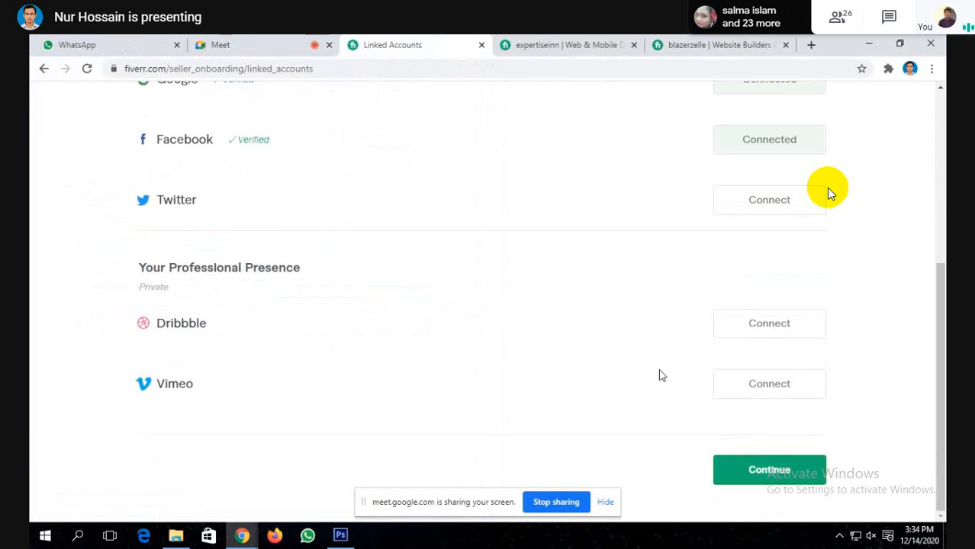
click(785, 470)
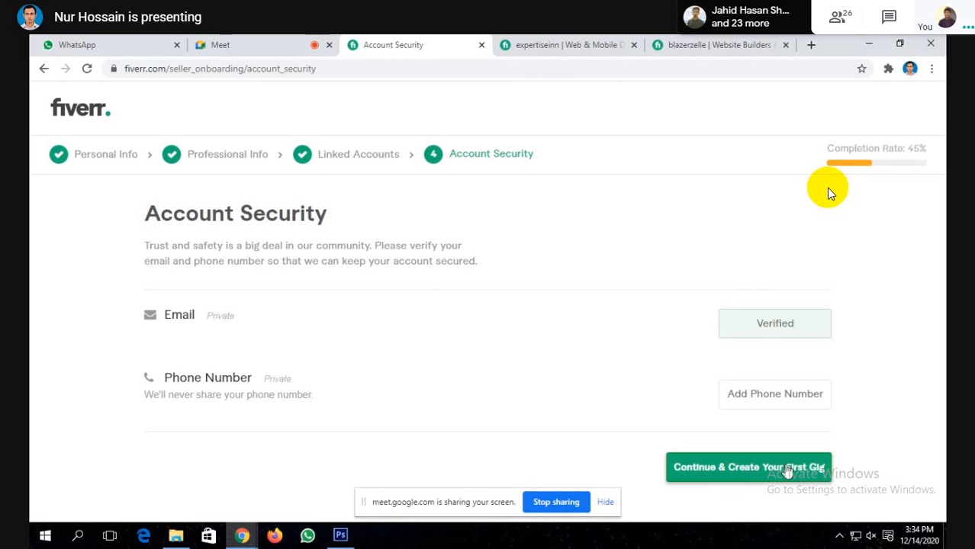
Begin adding a phone number and choose Bangladesh as its country.
click(741, 396)
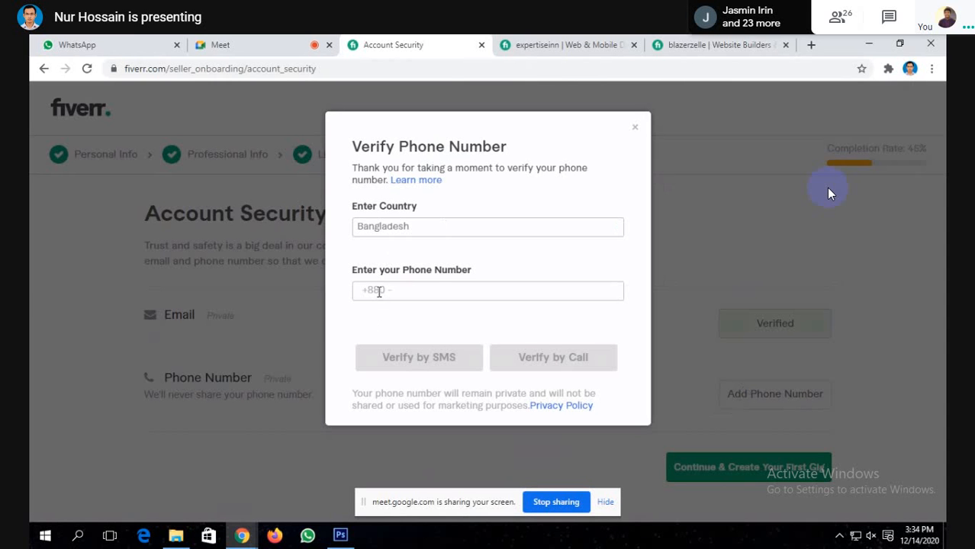
click(438, 295)
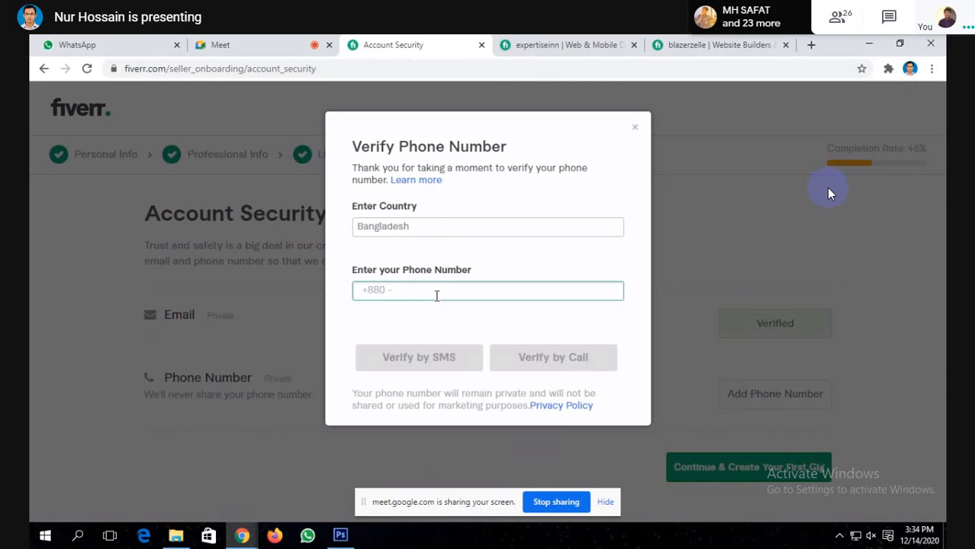
right_click(437, 296)
click(410, 291)
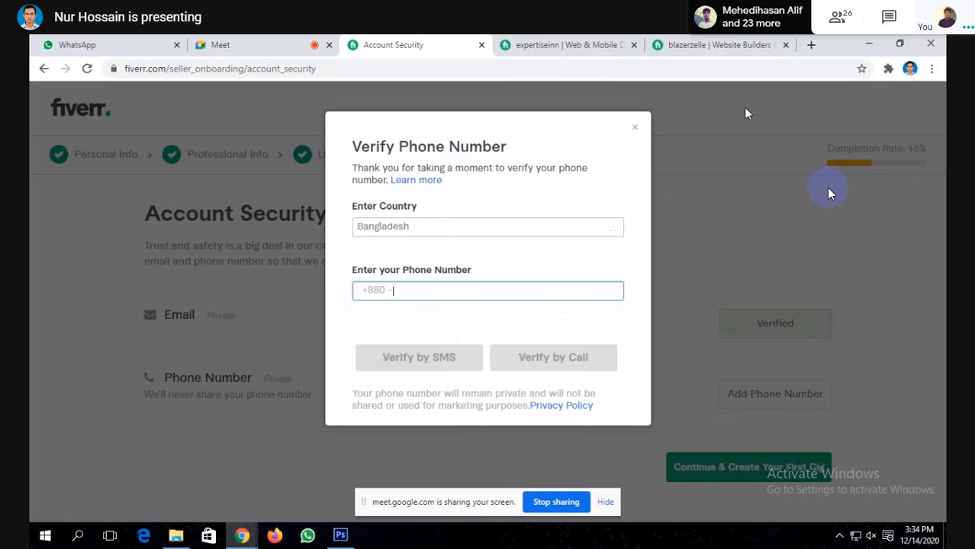
click(412, 226)
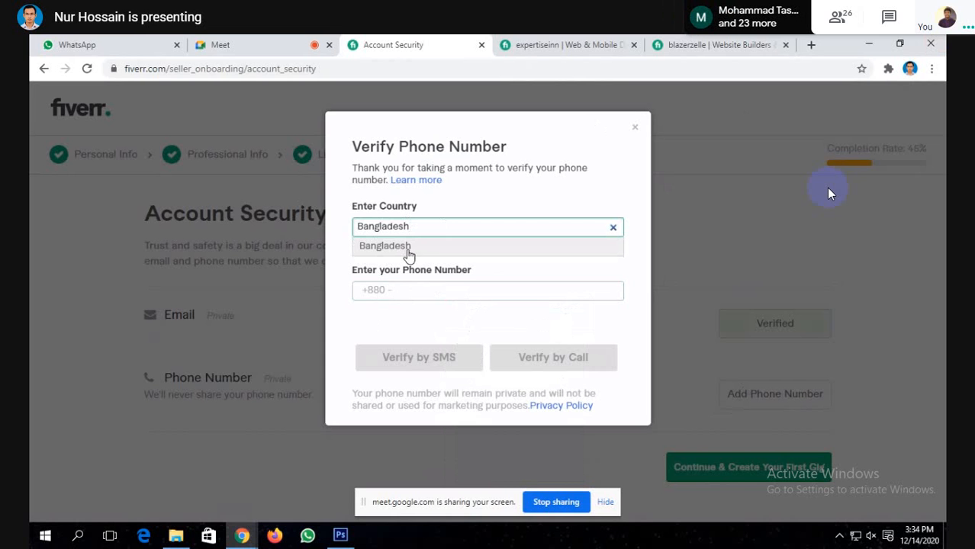
click(408, 248)
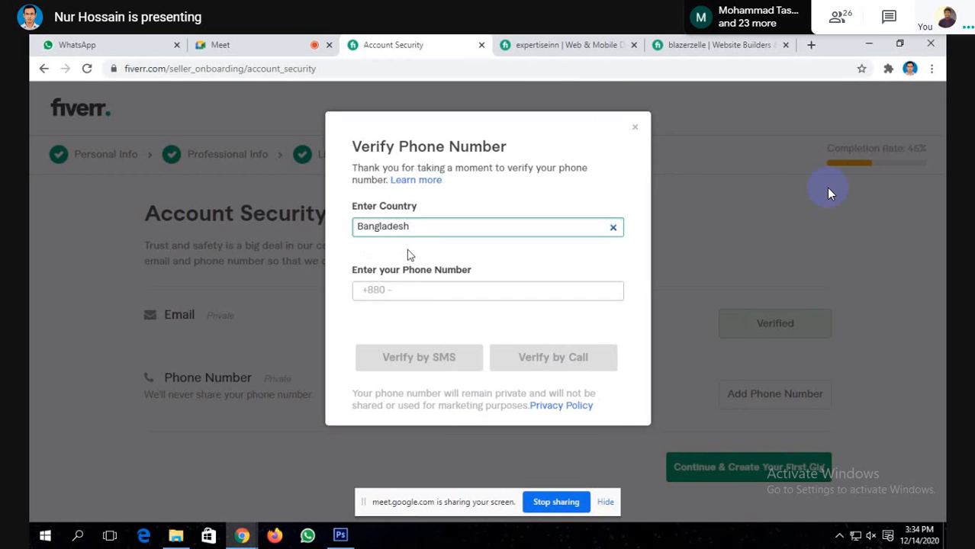
Enter the seller's phone number and request a verification code by SMS.
click(397, 295)
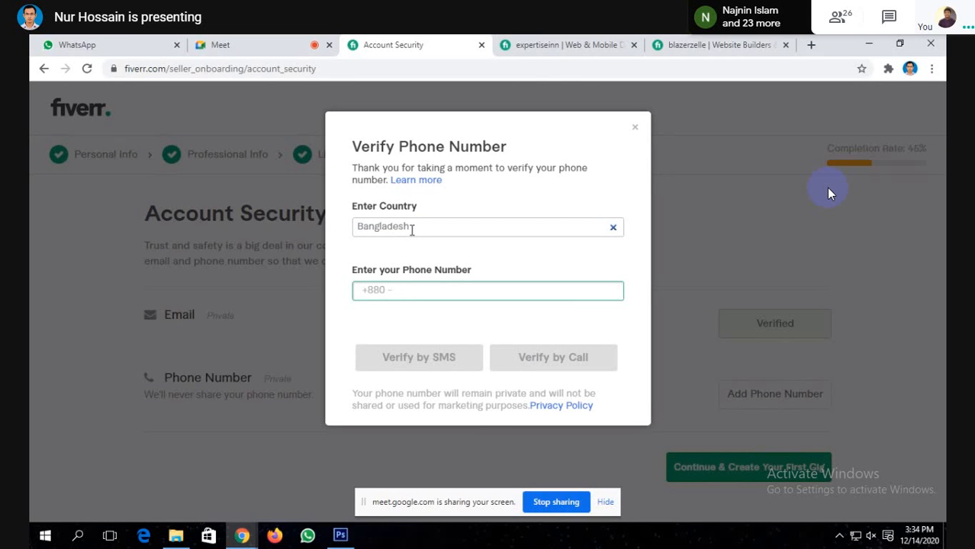
text(1)
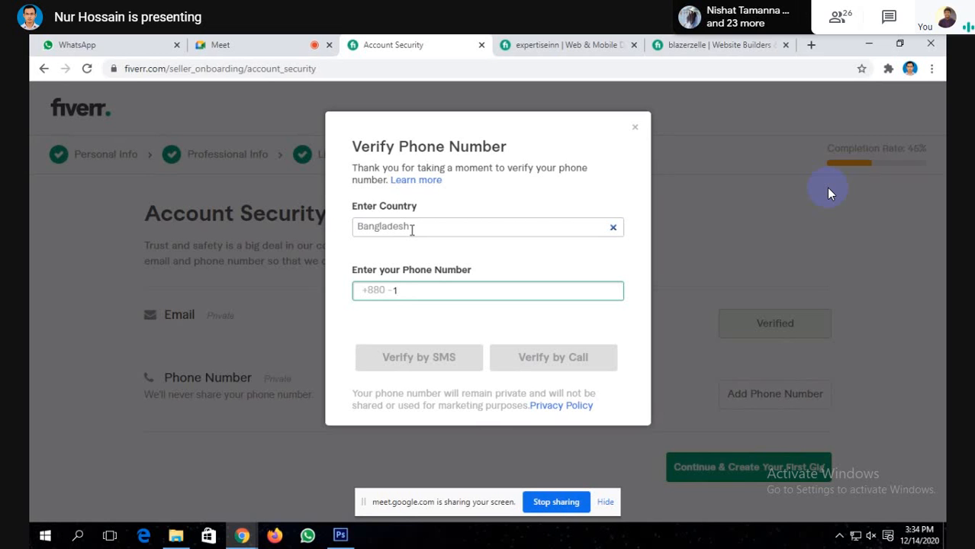
key(BackSpace)
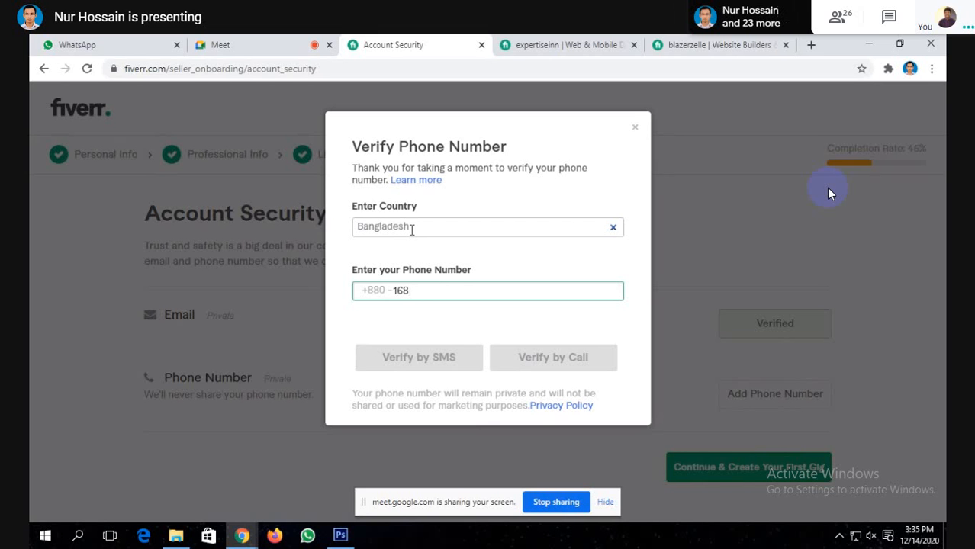
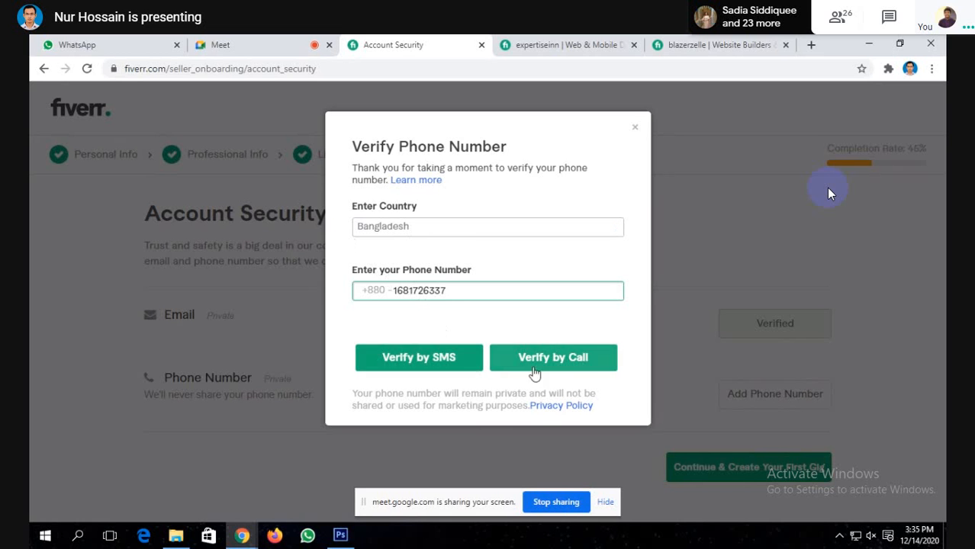
click(450, 359)
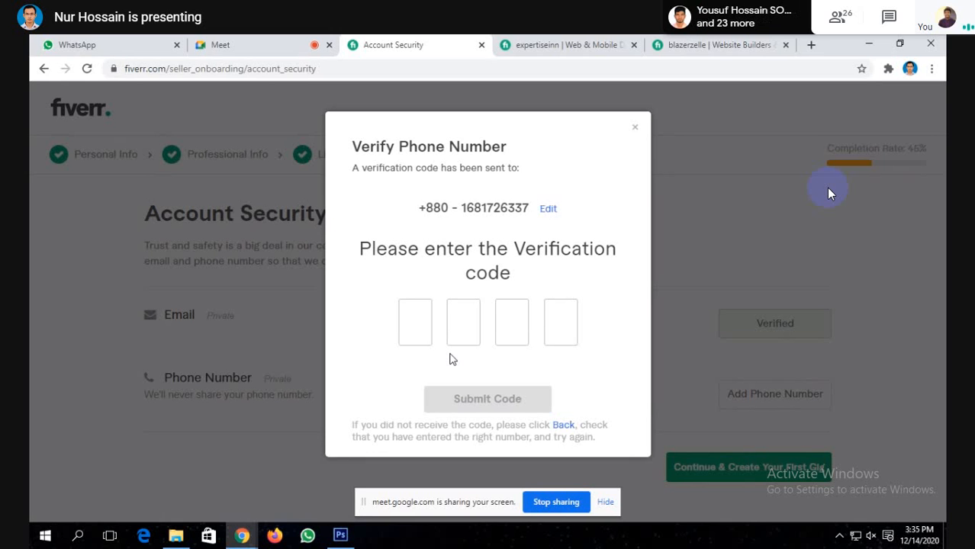
Enter the four-digit SMS verification code, submit it and acknowledge Verification Complete.
click(416, 314)
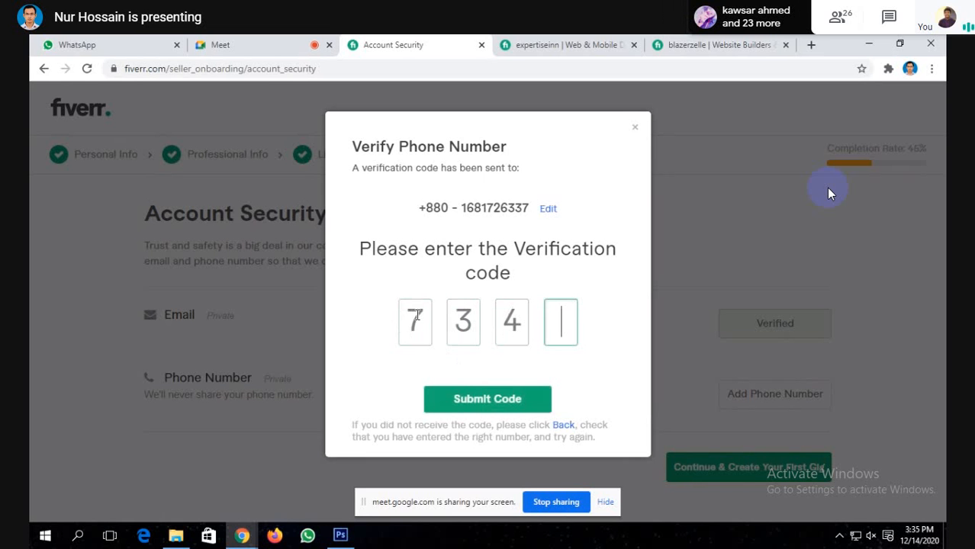
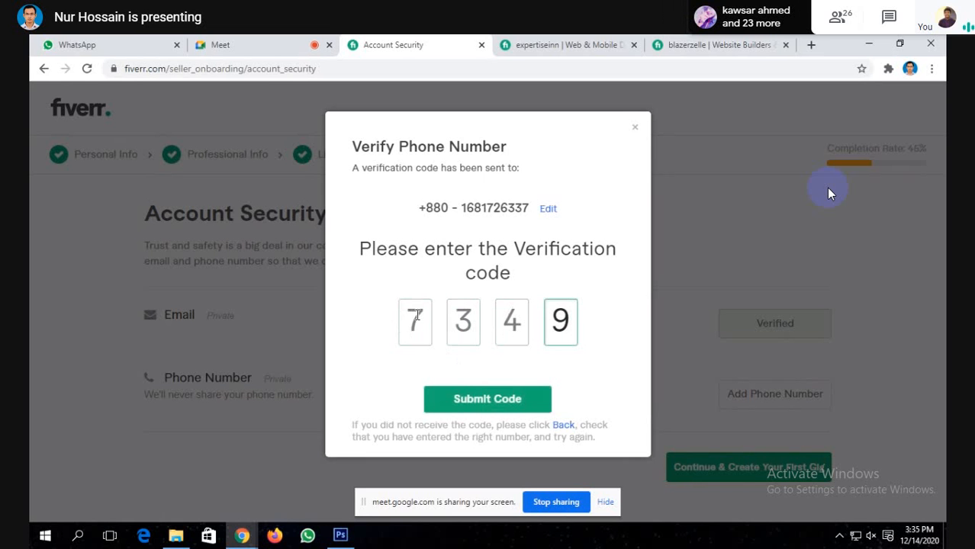
click(491, 404)
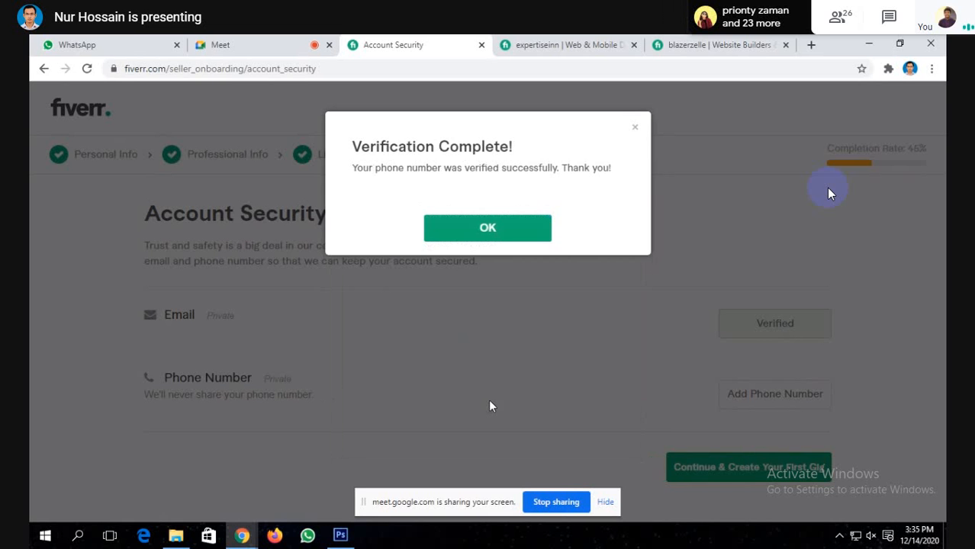
click(488, 228)
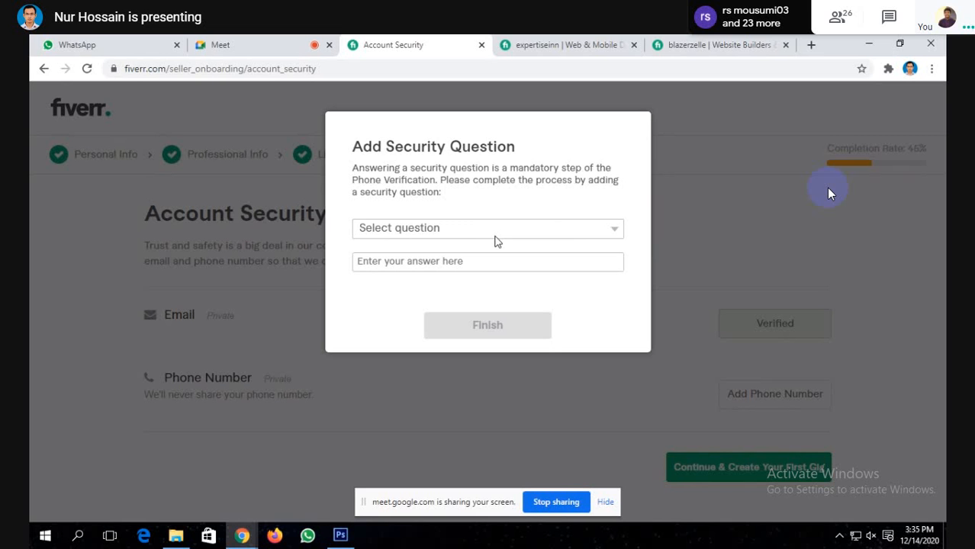
Save 'What was the name of your first pet?' as the security question with its answer.
click(567, 233)
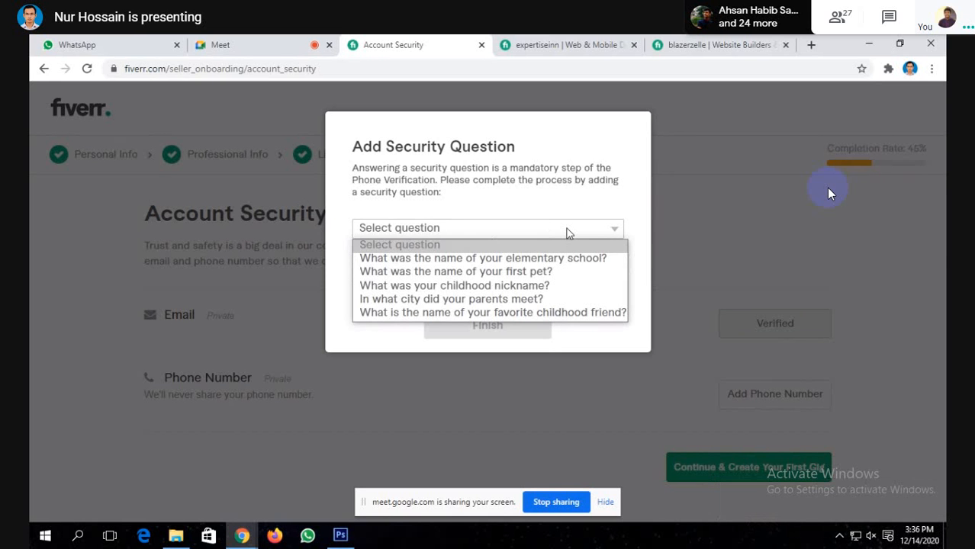
click(529, 276)
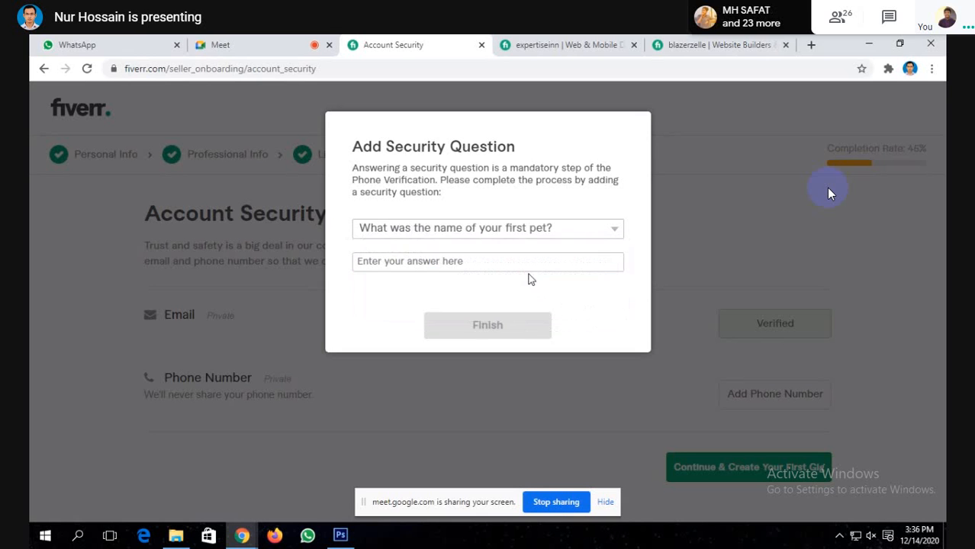
click(415, 262)
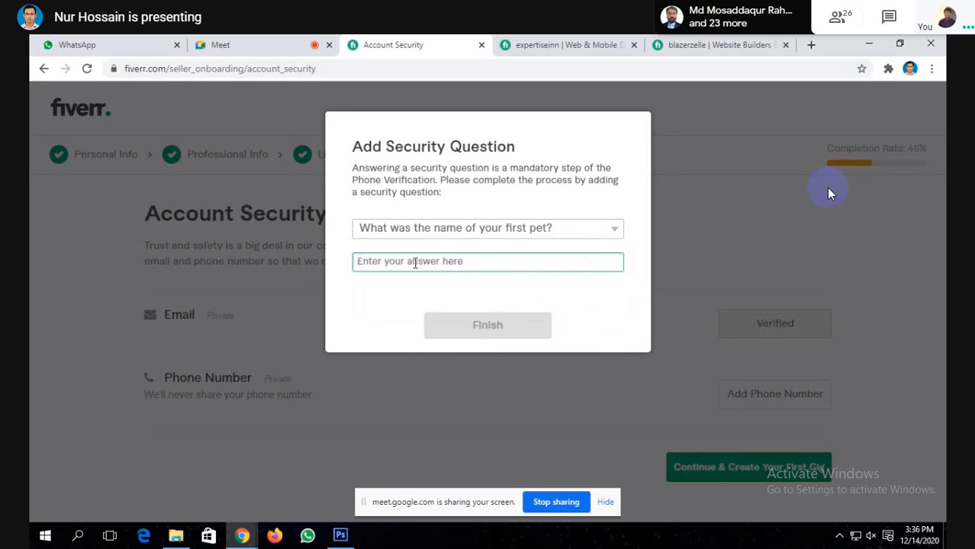
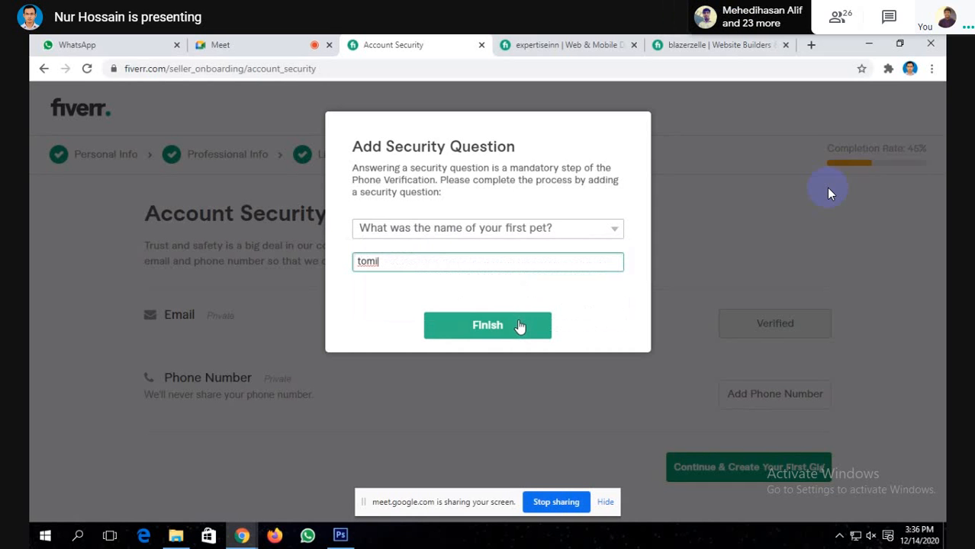
click(519, 326)
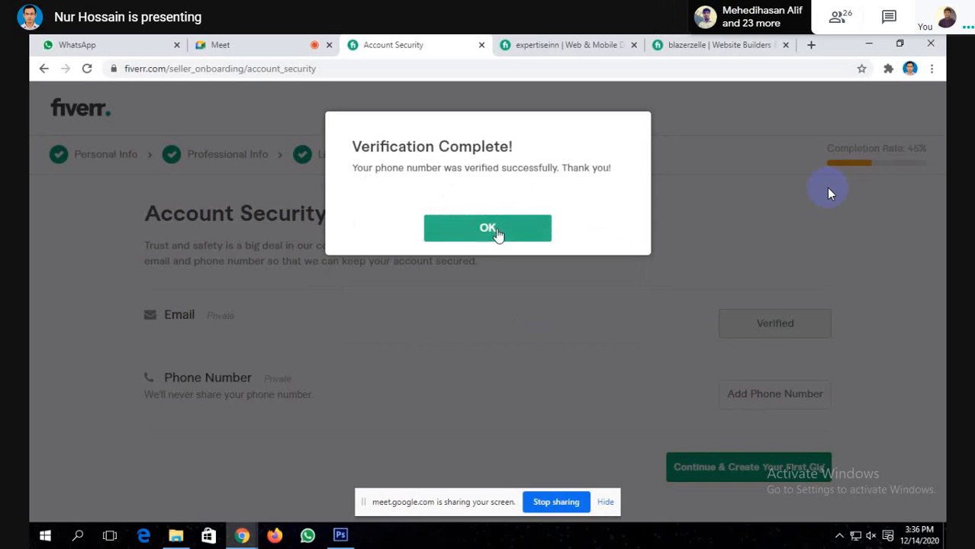
click(496, 229)
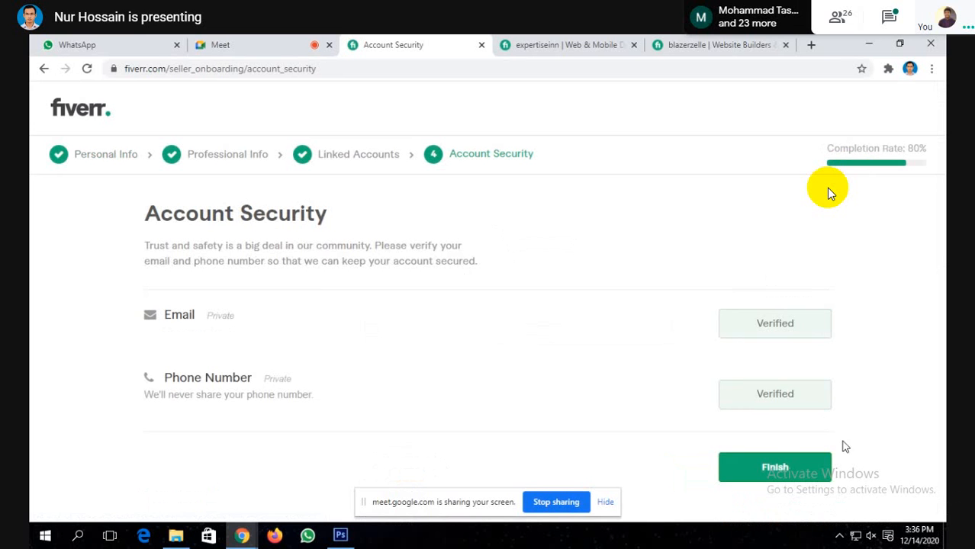
Finish Account Security and close the All Done! popup to reach the gig Overview.
click(767, 467)
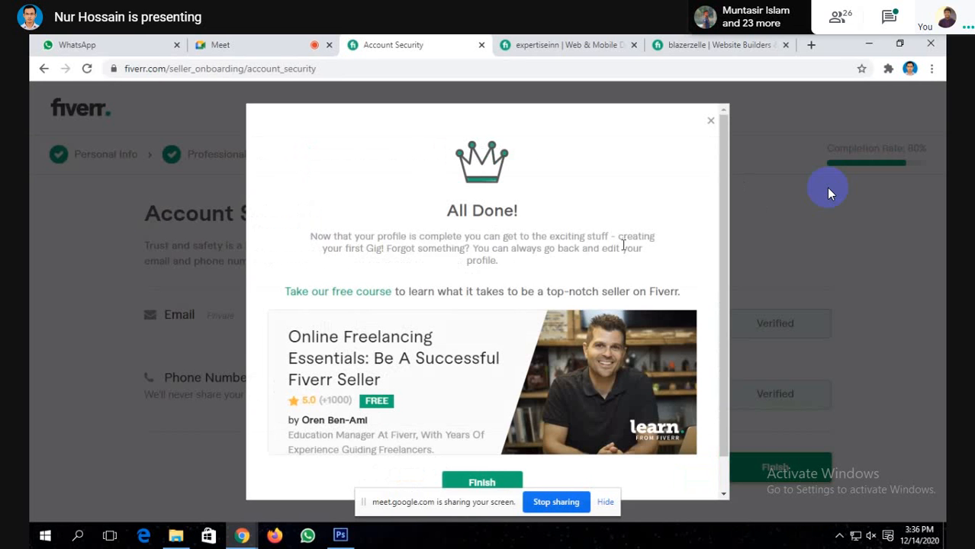
scroll(476, 448, down, 1)
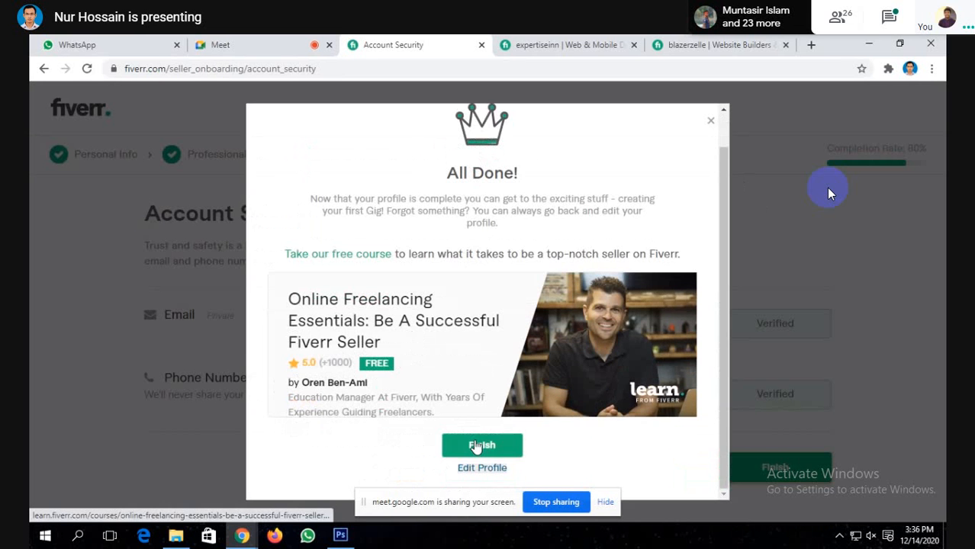
click(477, 446)
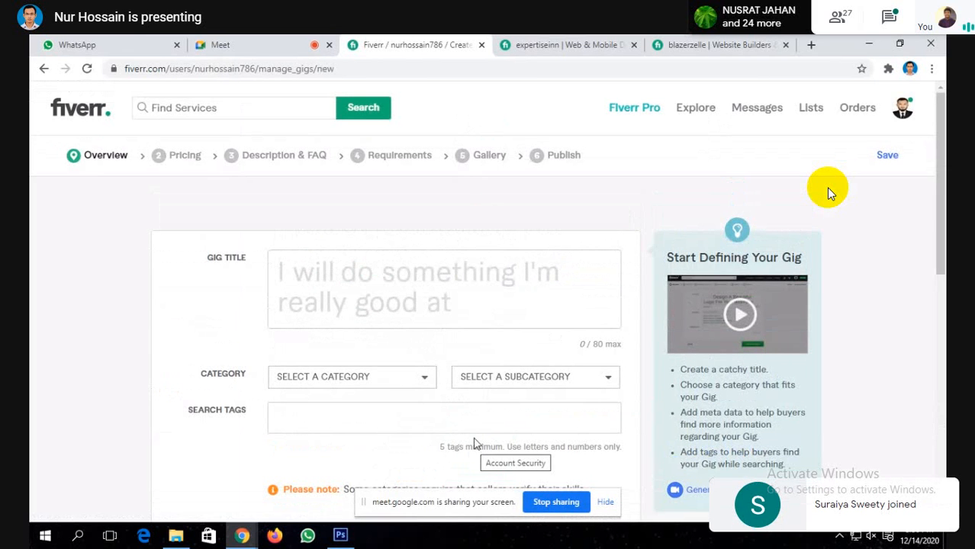
click(331, 270)
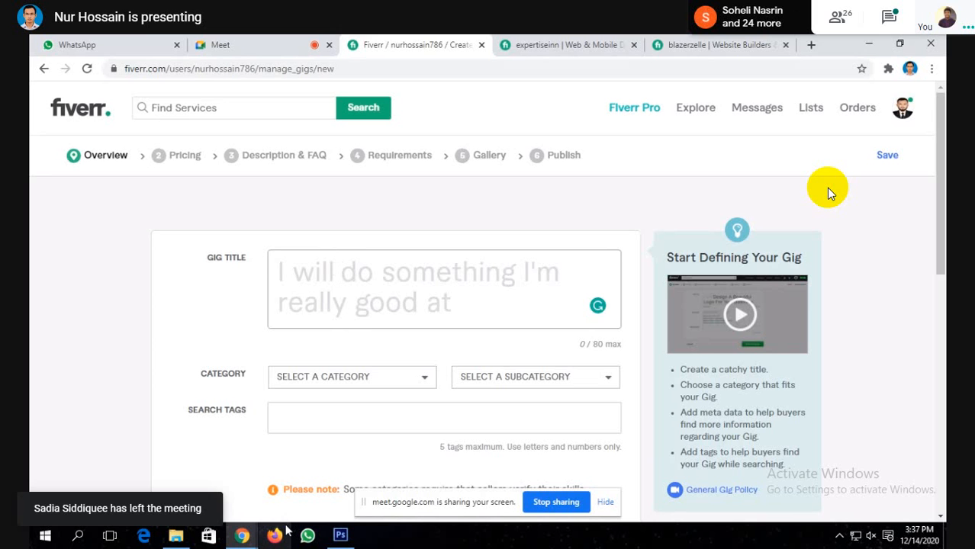
Review the expertiseinn and blazerzelle competitor gigs, then mute the meeting mic and leave full screen.
click(537, 44)
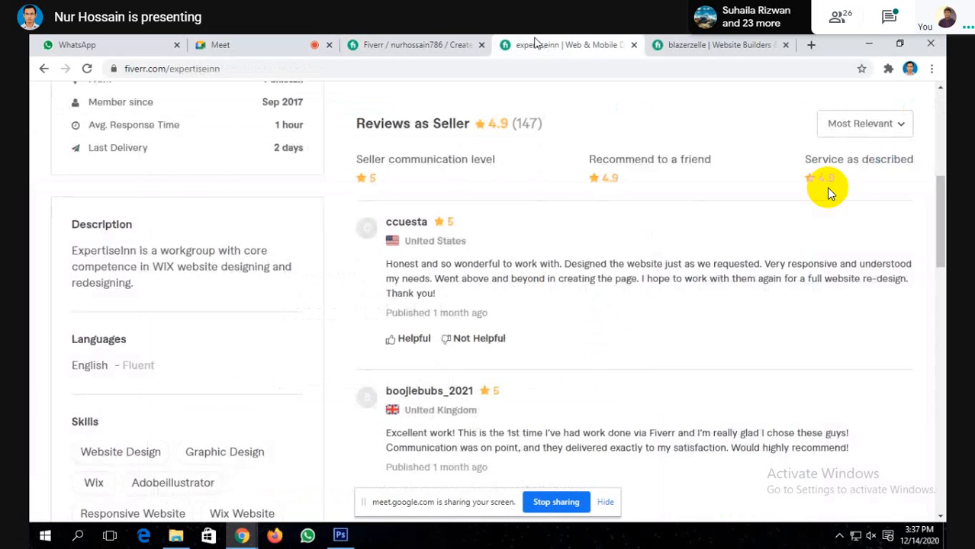
click(700, 46)
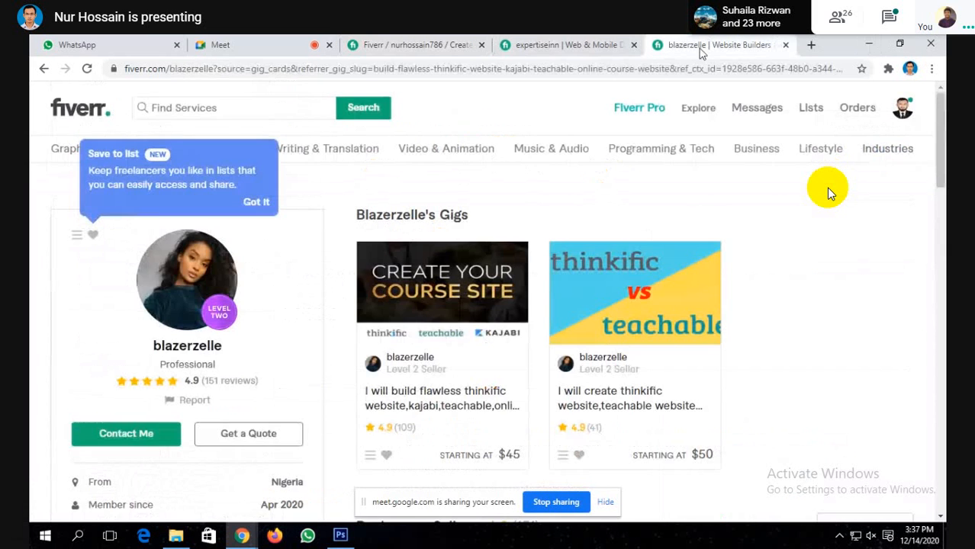
click(43, 69)
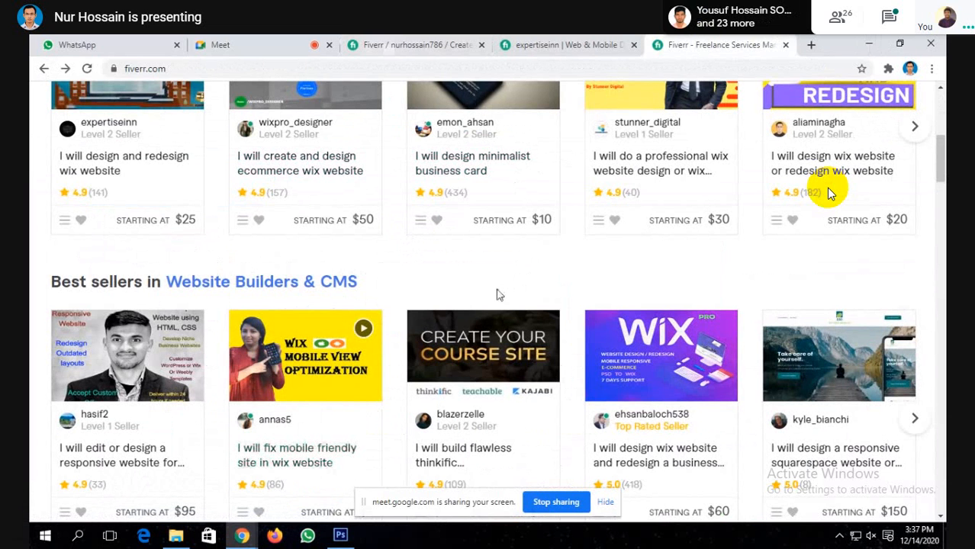
scroll(765, 451, down, 2)
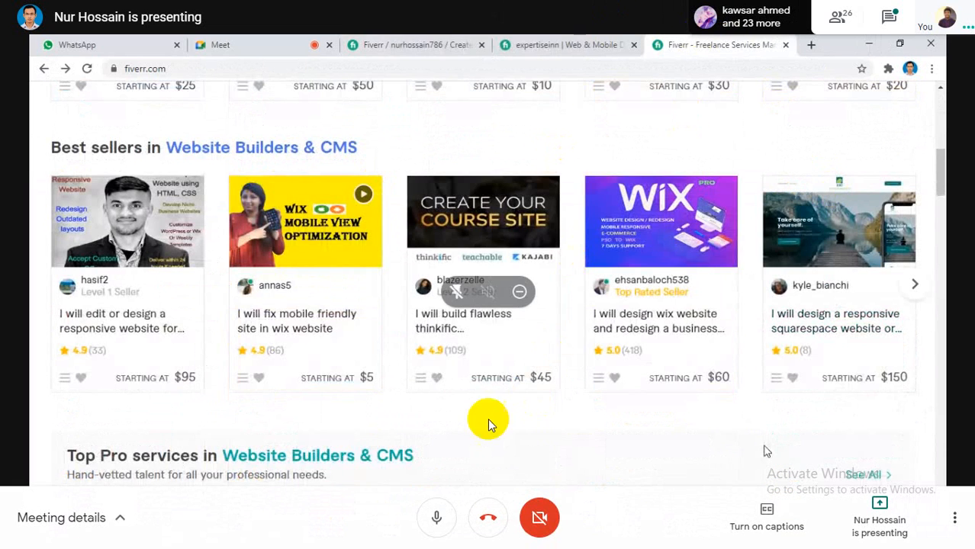
click(436, 515)
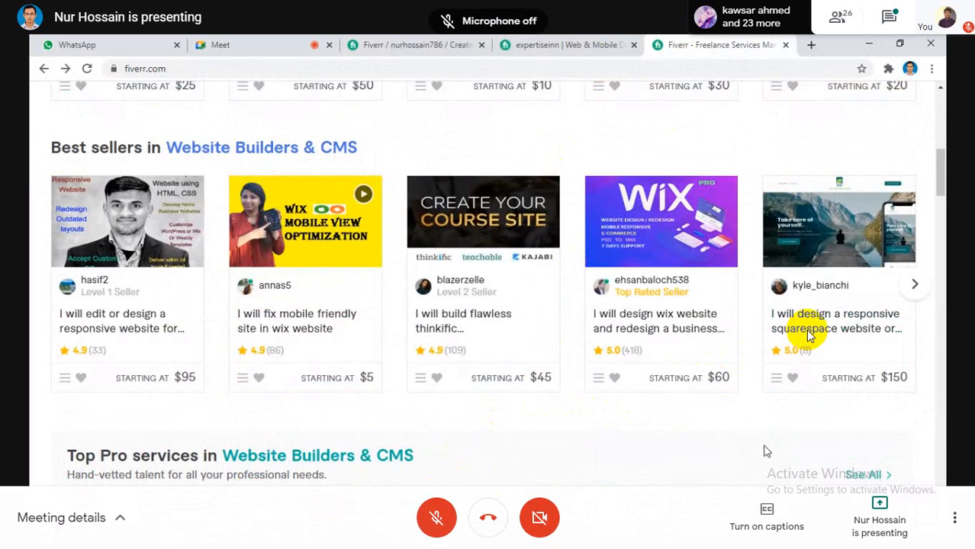
key(Escape)
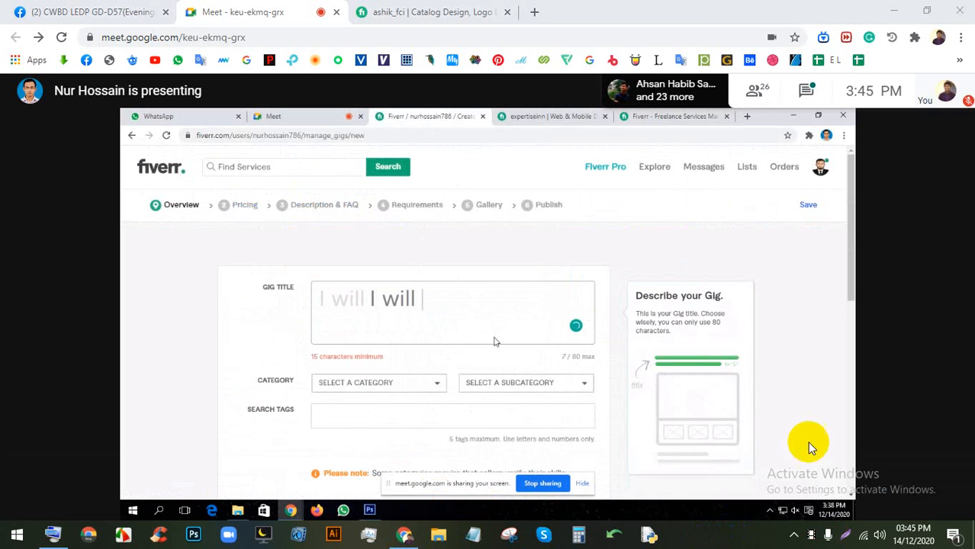
Toggle the meeting microphone, return the browser to full screen and open a new Google tab.
click(434, 486)
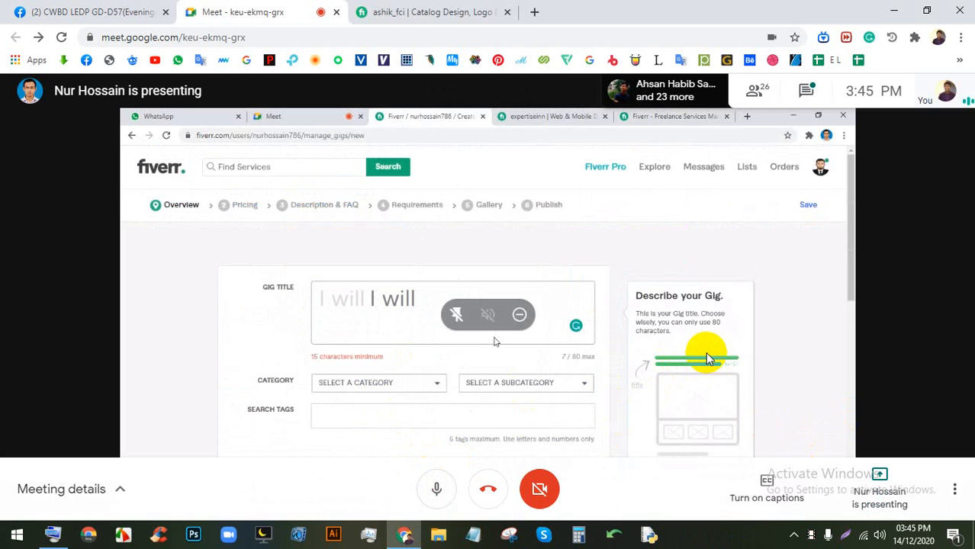
click(434, 489)
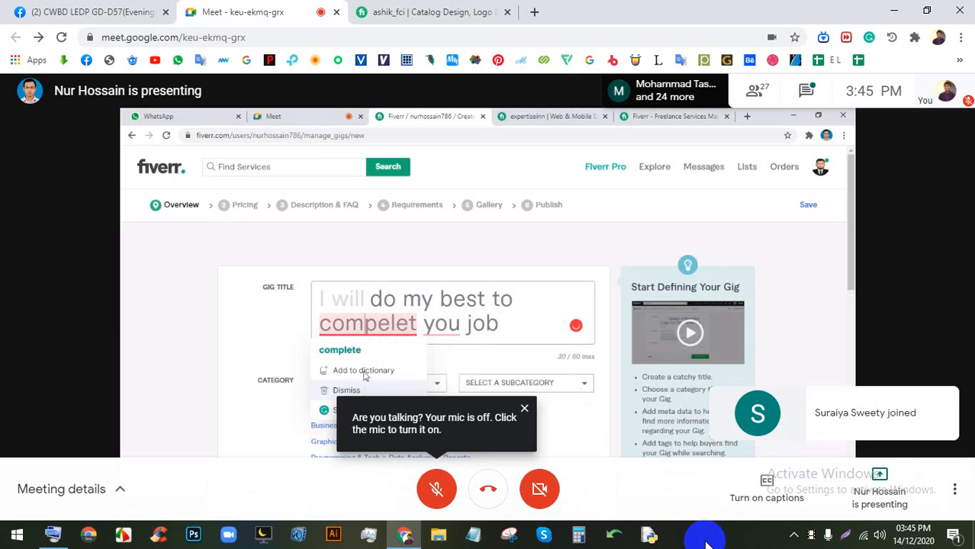
click(744, 540)
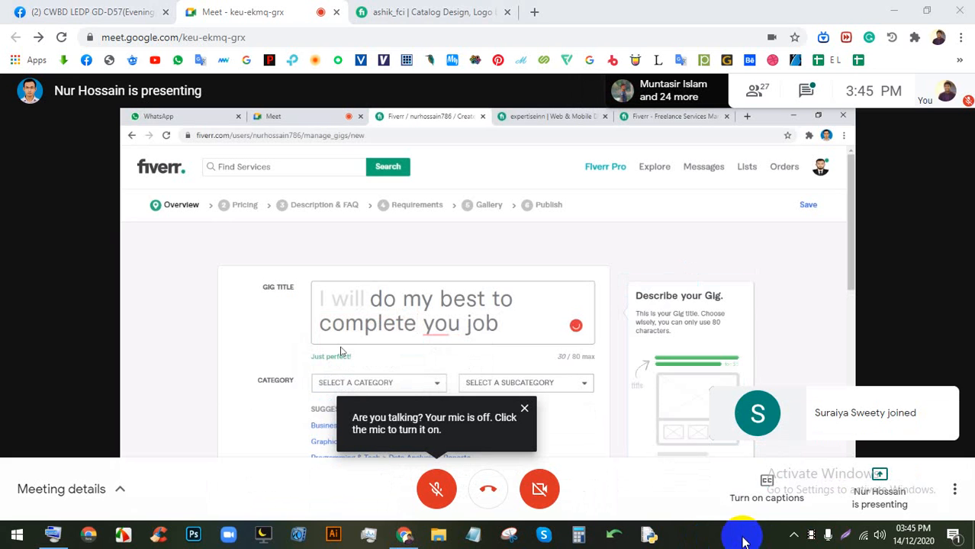
click(510, 202)
key(F11)
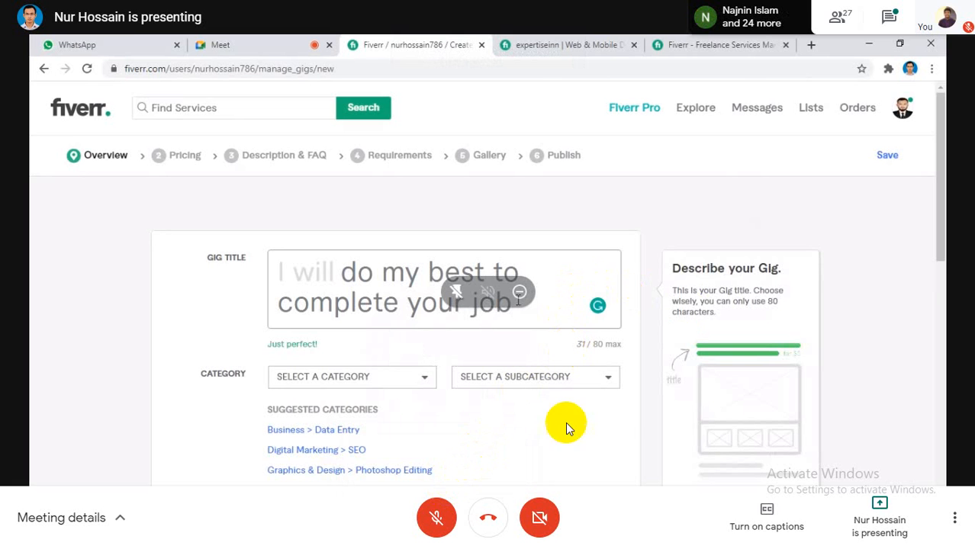
click(443, 521)
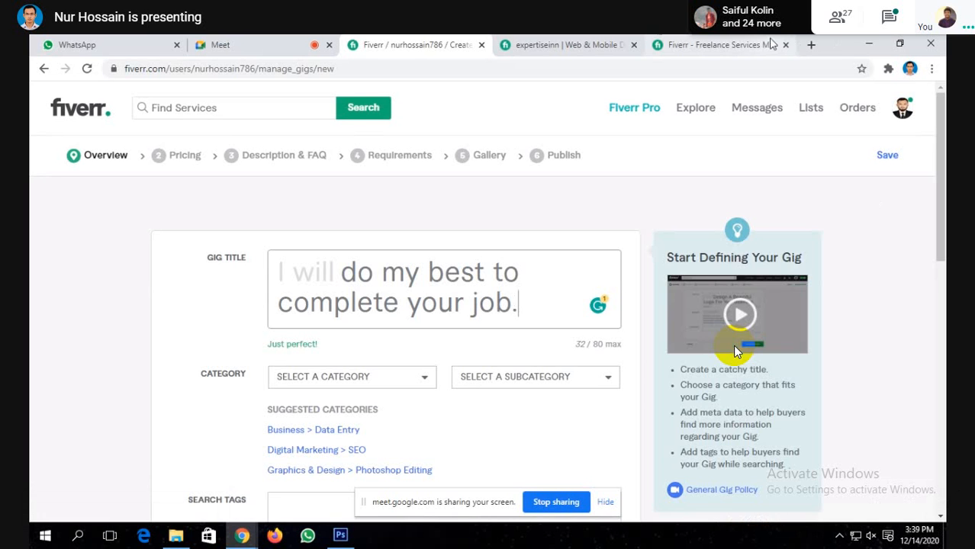
click(813, 46)
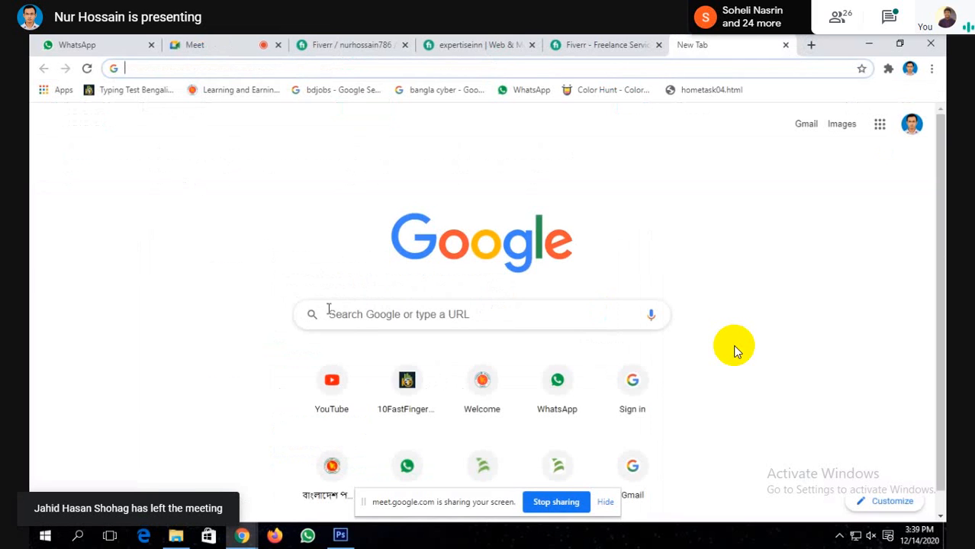
Run a Google search for a person's name from the new tab.
click(376, 315)
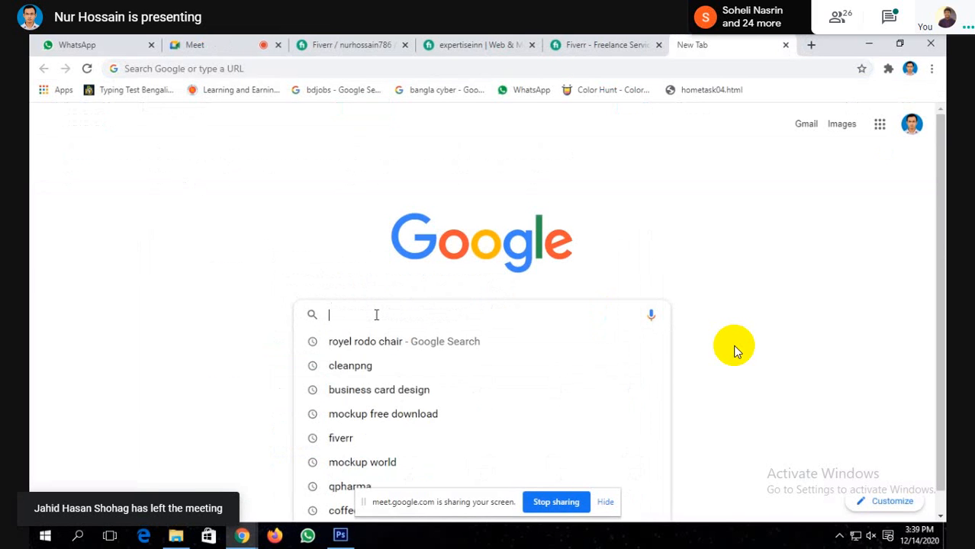
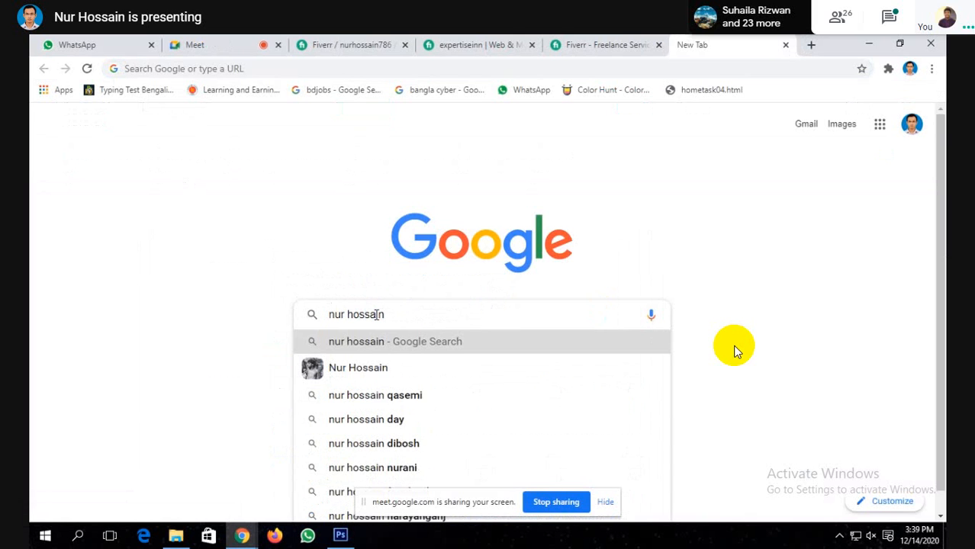
key(Return)
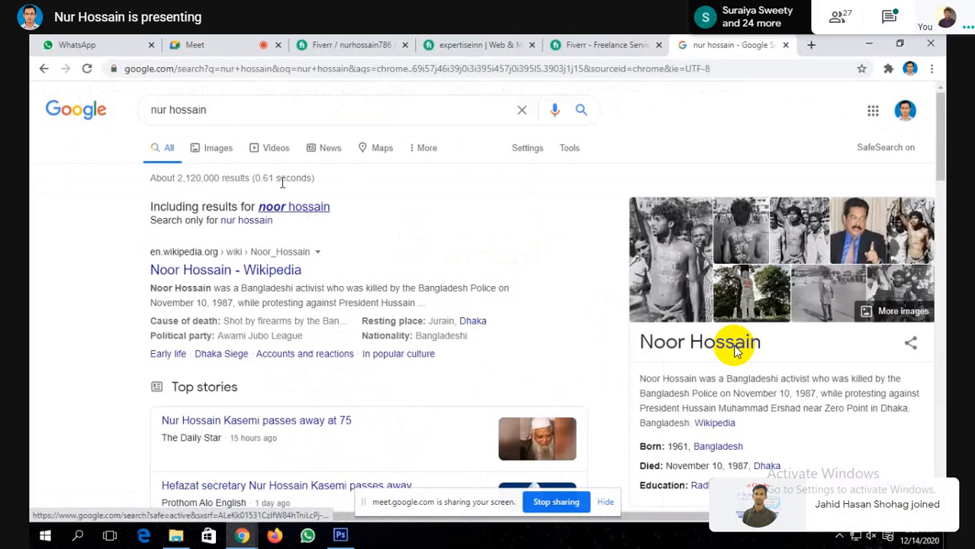
Switch to Google image results and scroll through the thumbnails for reference.
click(200, 152)
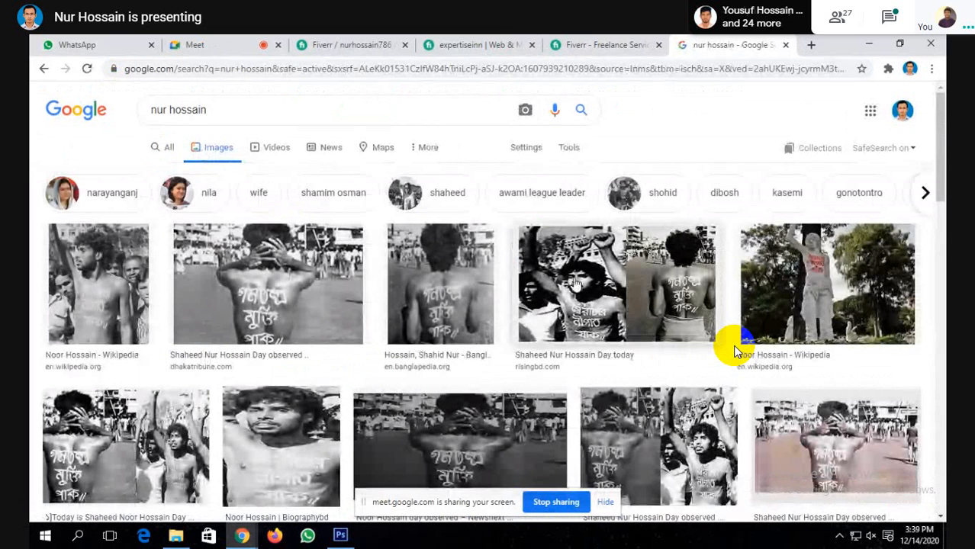
scroll(734, 350, down, 3)
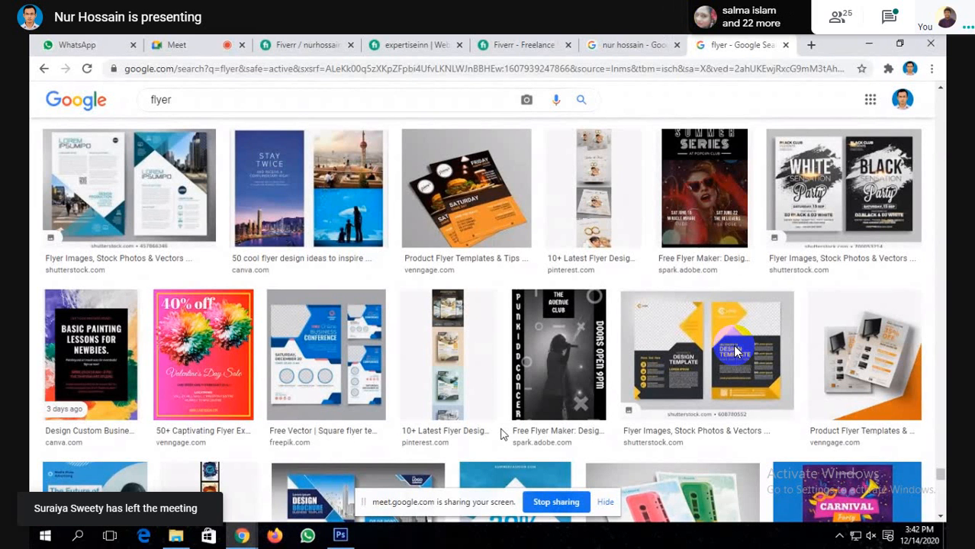
scroll(735, 351, down, 4)
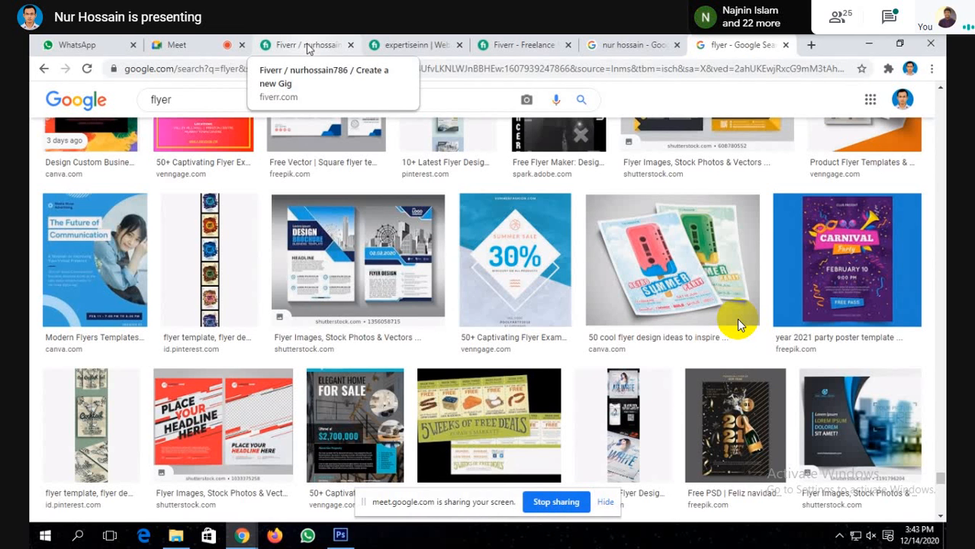
click(305, 45)
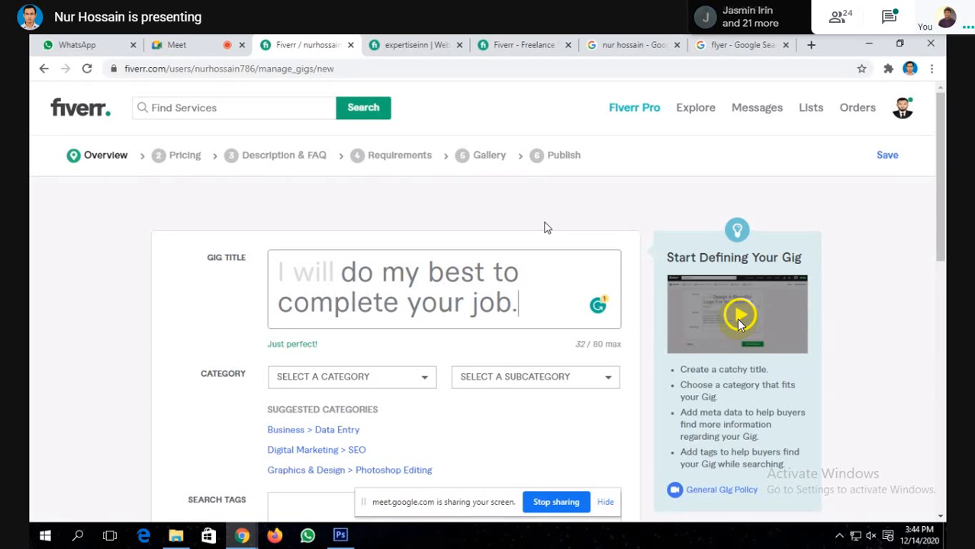
Clear the old gig title and type the new draft 'do your busi'.
key(BackSpace)
key(BackSpace)
key(BackSpace)
key(BackSpace)
key(BackSpace)
key(BackSpace)
key(BackSpace)
key(BackSpace)
key(BackSpace)
key(BackSpace)
key(BackSpace)
key(BackSpace)
key(BackSpace)
key(BackSpace)
key(BackSpace)
key(BackSpace)
key(BackSpace)
key(BackSpace)
key(BackSpace)
key(BackSpace)
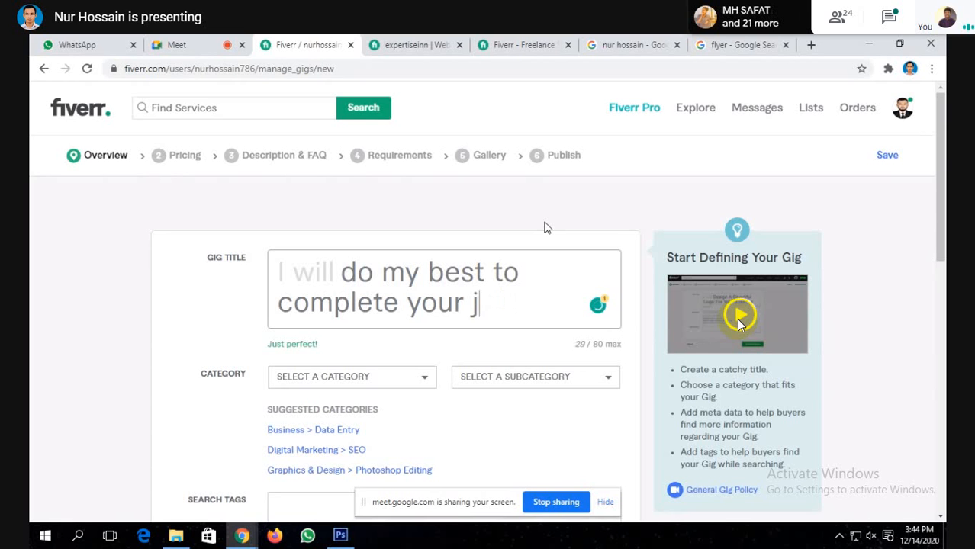
key(BackSpace)
key(BackSpace)
key(BackSpace)
key(BackSpace)
key(BackSpace)
key(BackSpace)
key(BackSpace)
key(BackSpace)
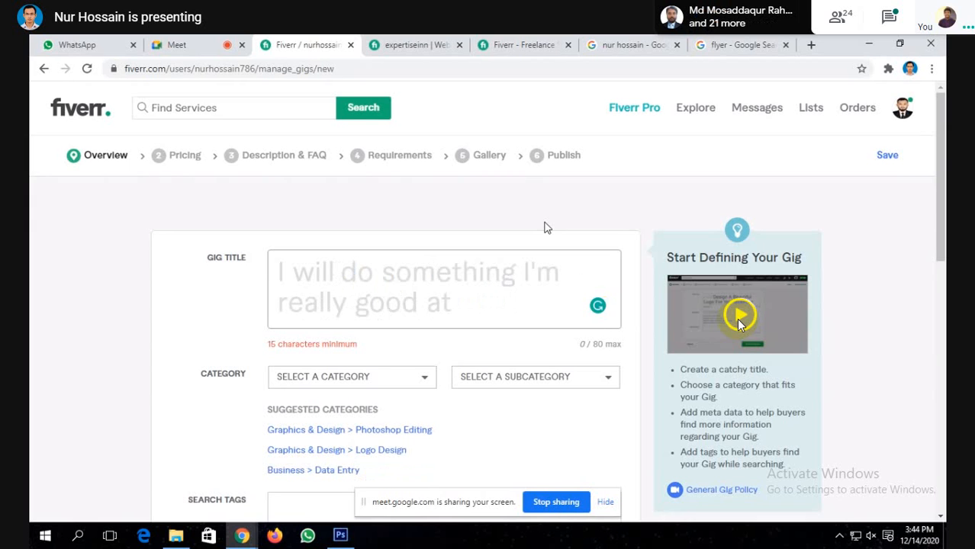
text(d)
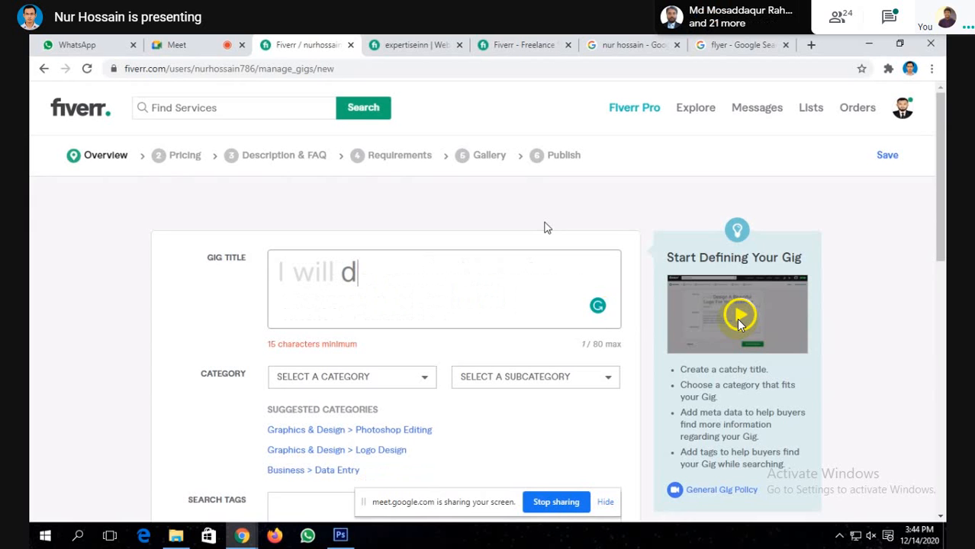
text(o y)
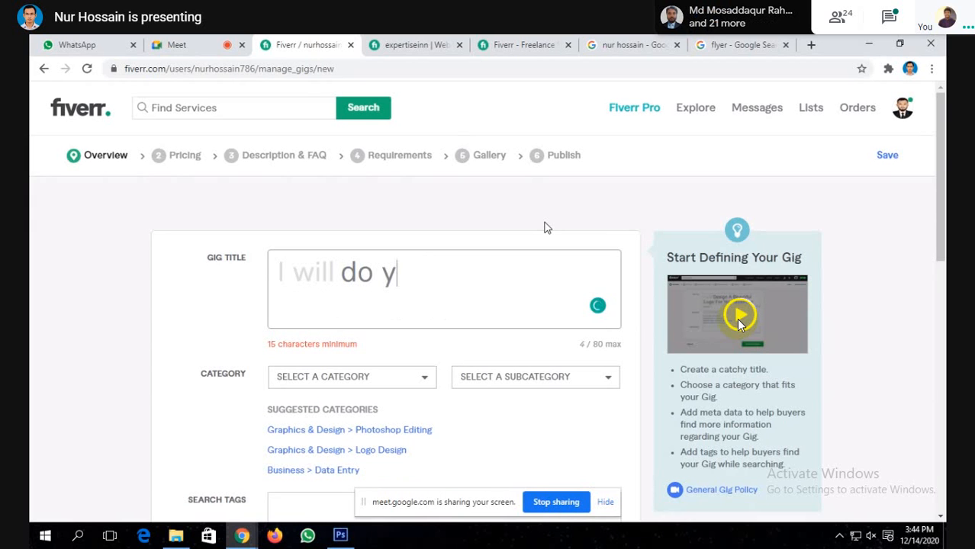
text(our )
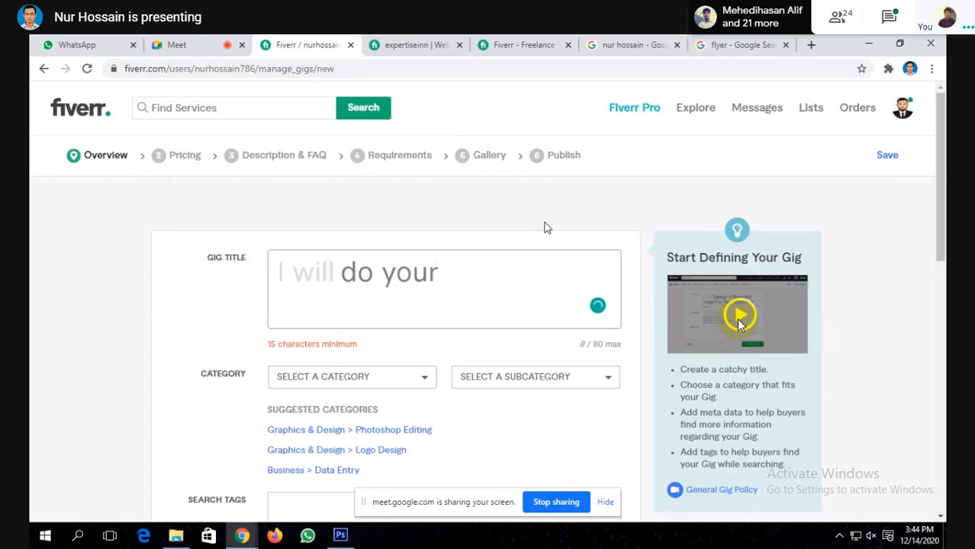
text(buss)
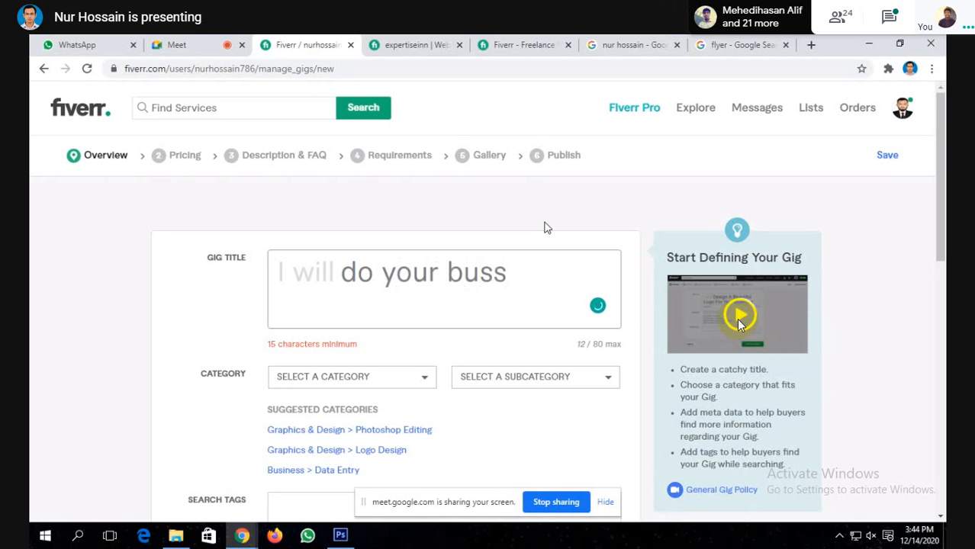
key(BackSpace)
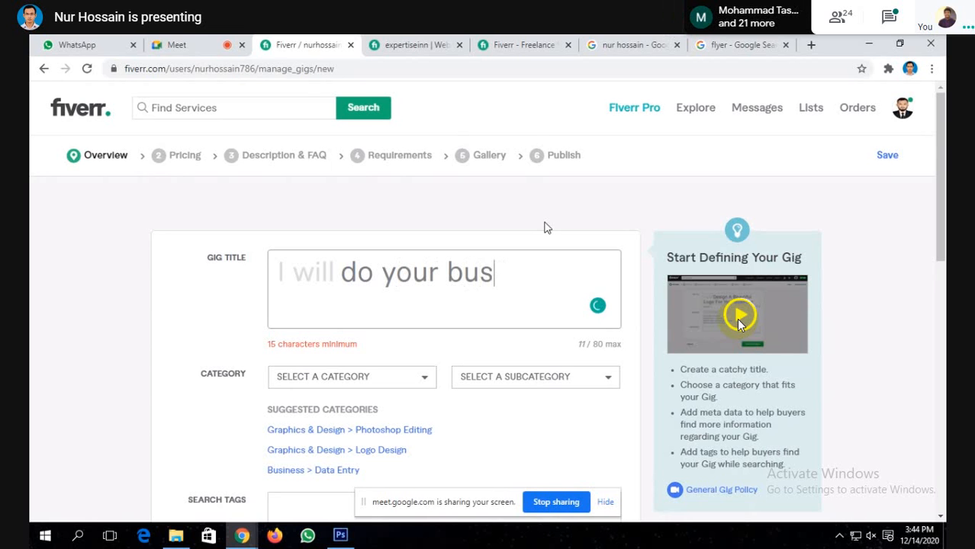
text(i)
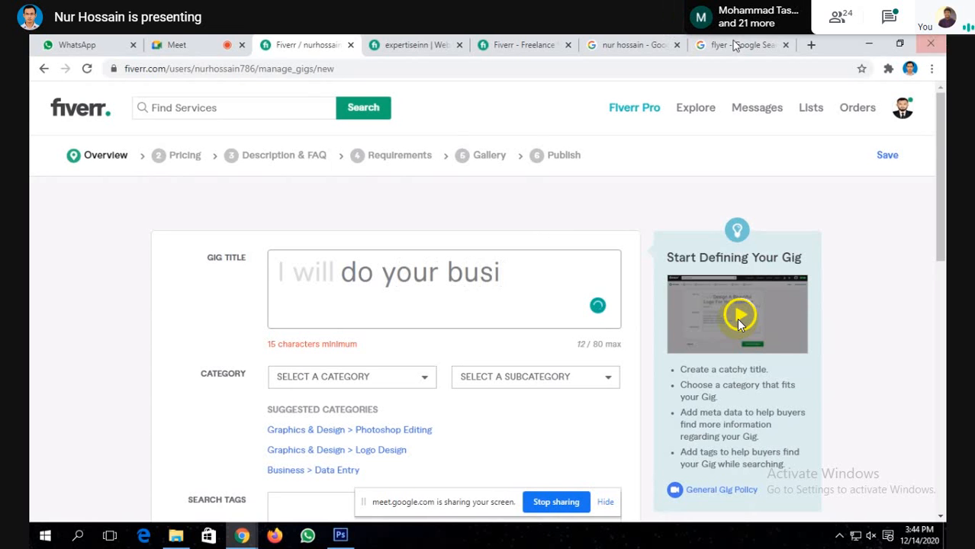
click(524, 45)
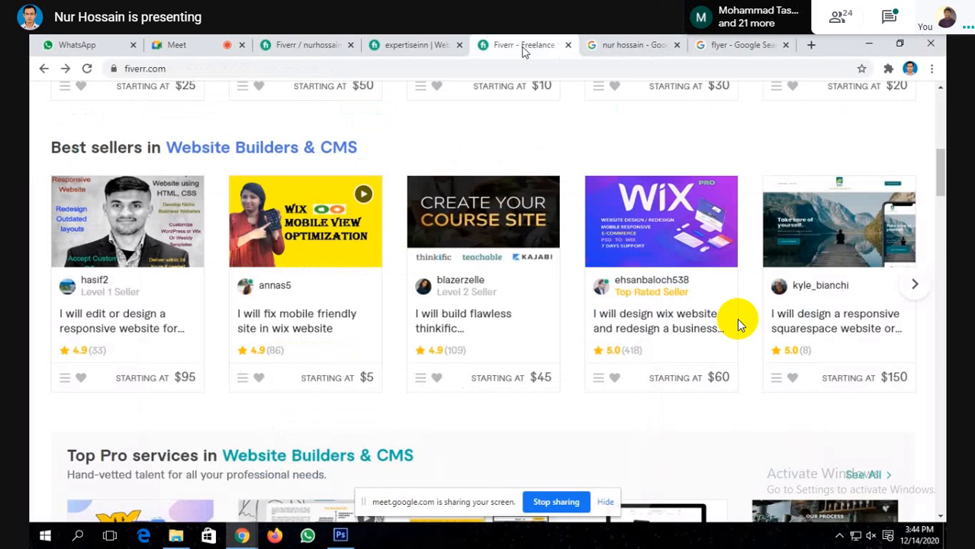
Search Fiverr for business card gigs using the suggested term.
scroll(739, 324, up, 7)
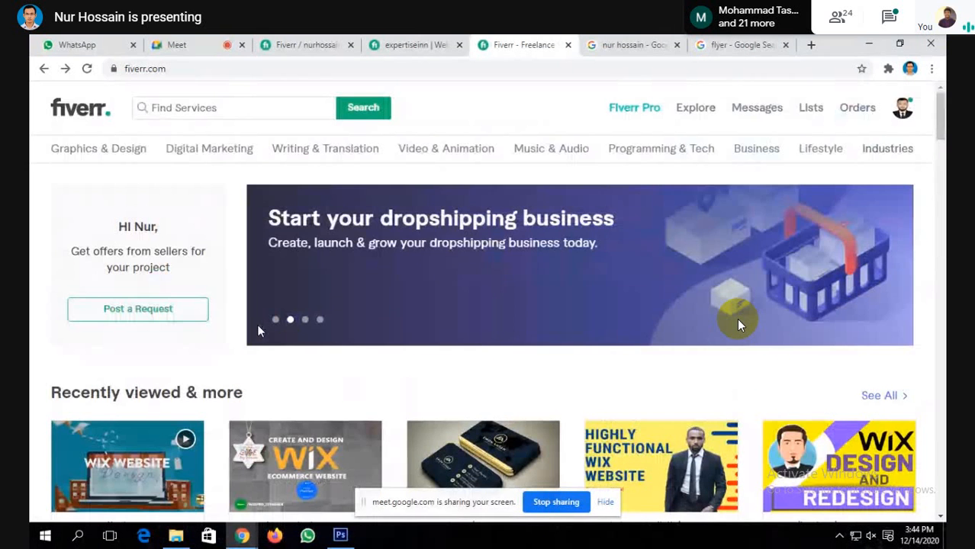
click(192, 110)
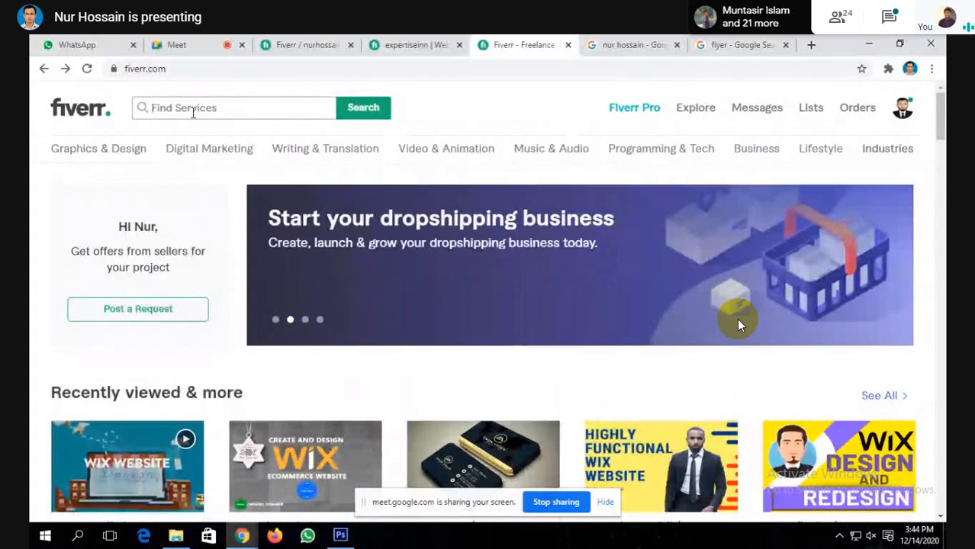
text(bu)
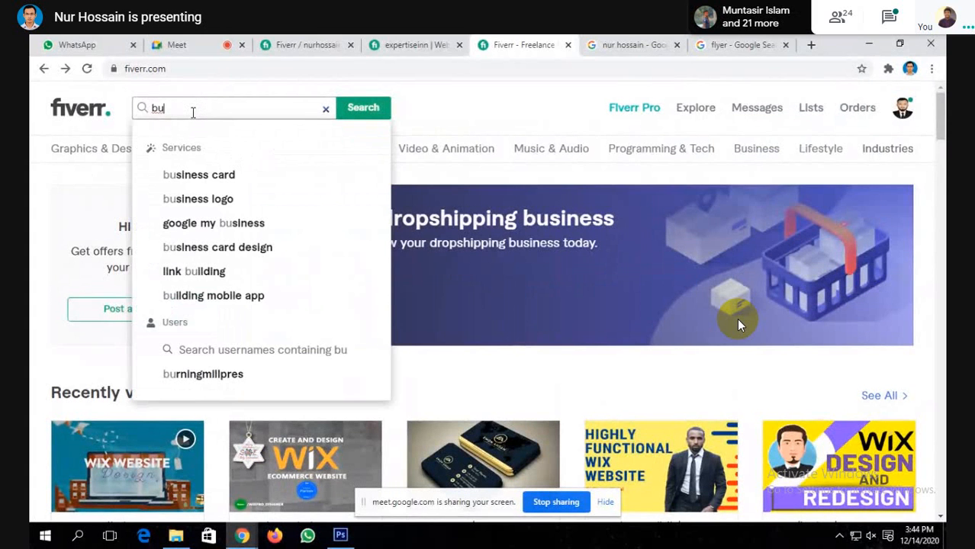
text(ss)
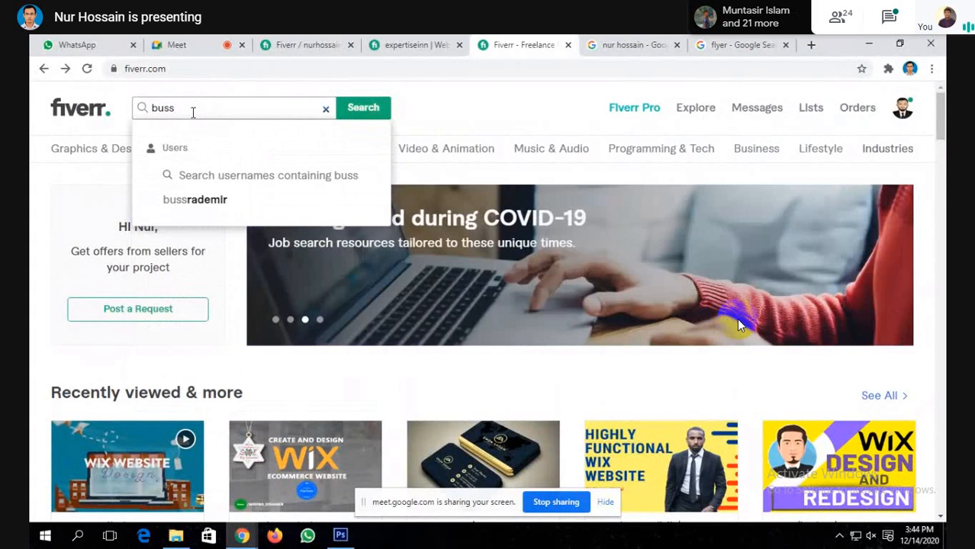
key(BackSpace)
key(Down)
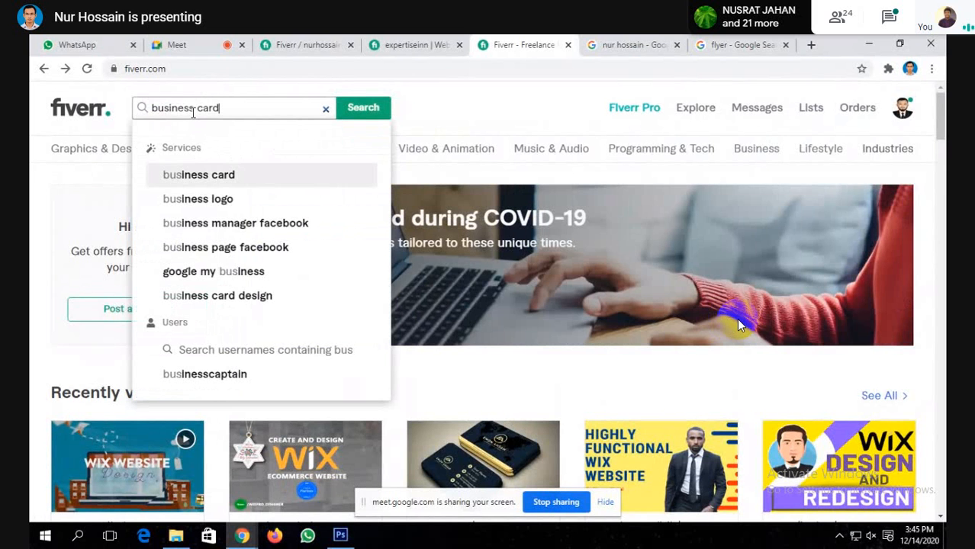
key(Return)
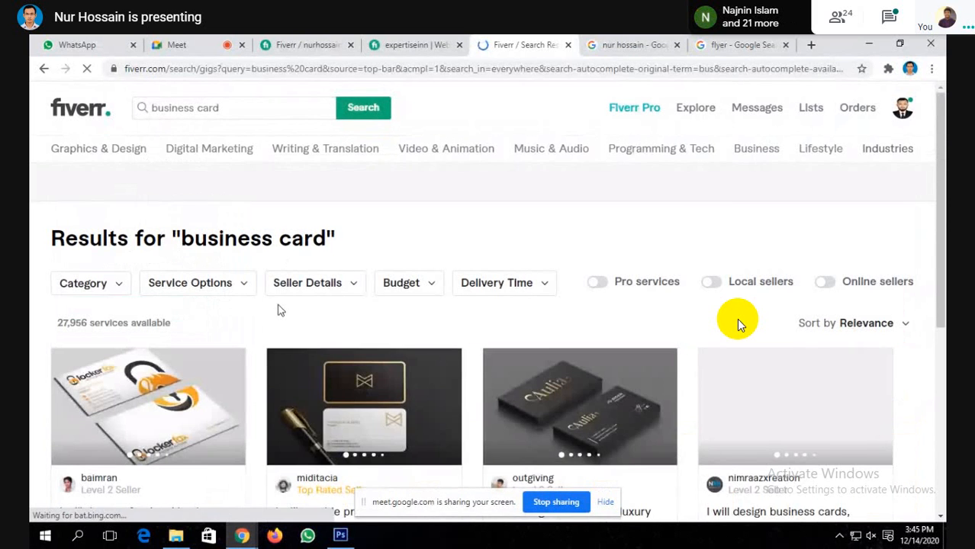
Scroll through the business card gig results, then open a new blank browser tab.
scroll(277, 309, down, 3)
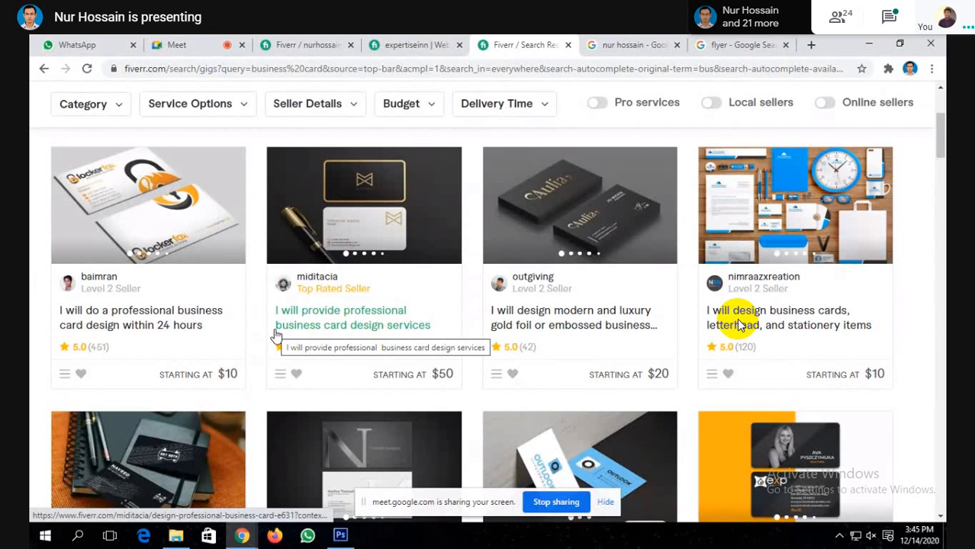
scroll(739, 324, down, 3)
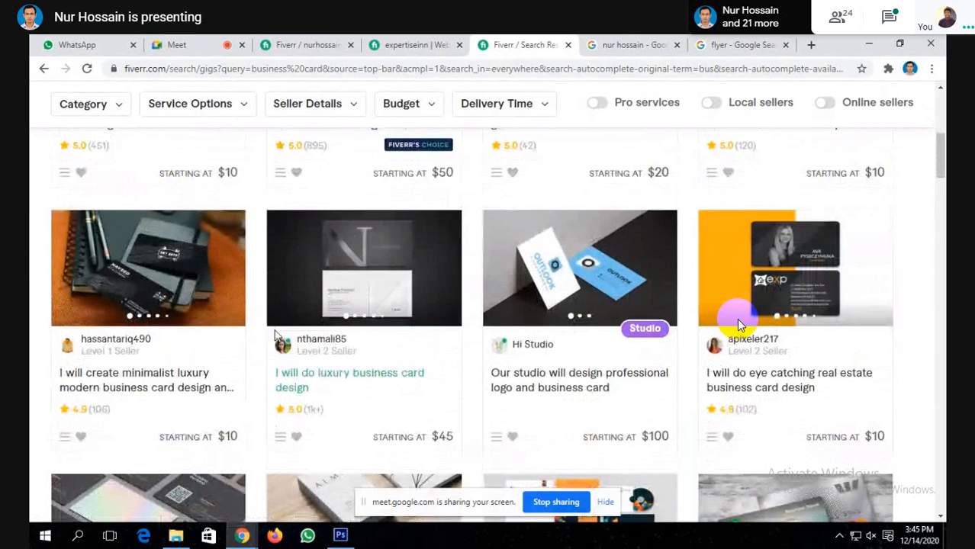
scroll(738, 324, down, 2)
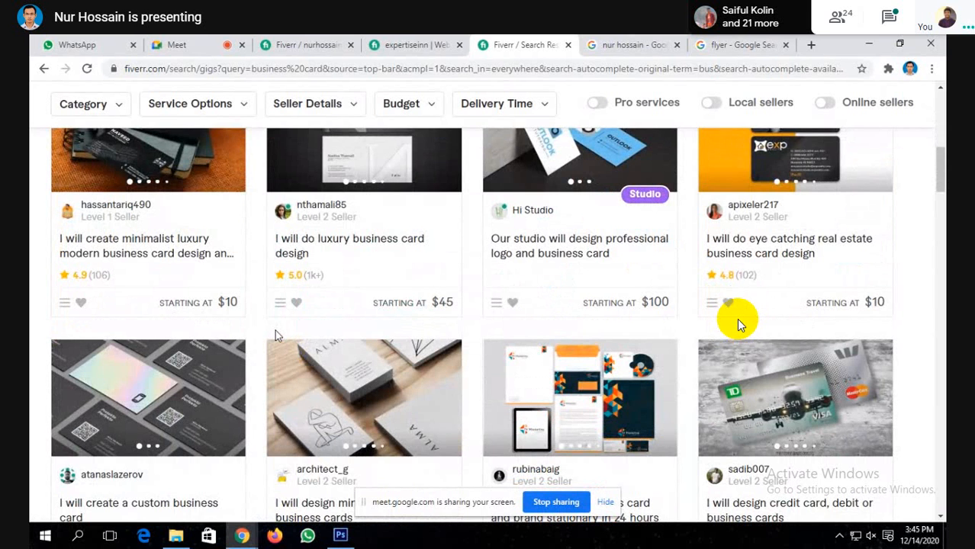
scroll(277, 336, down, 2)
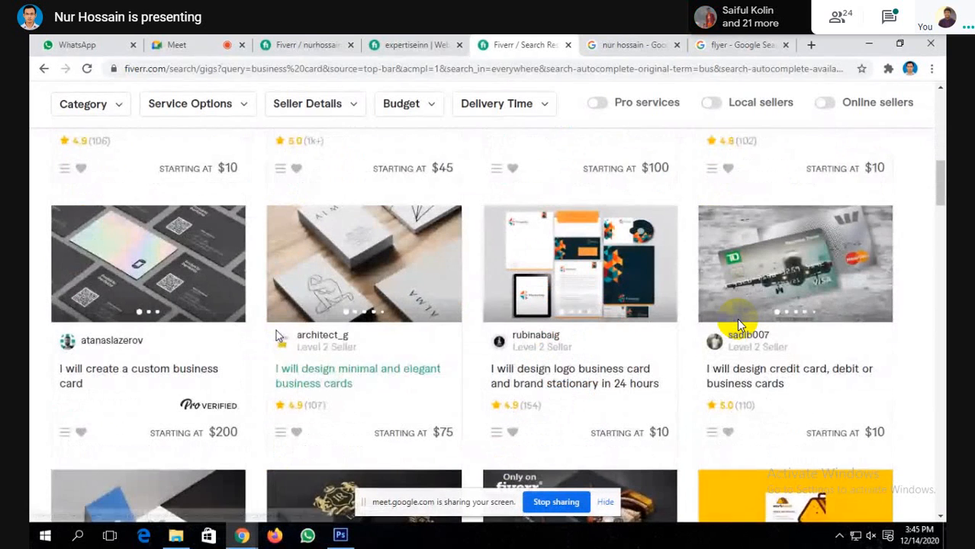
scroll(278, 336, down, 1)
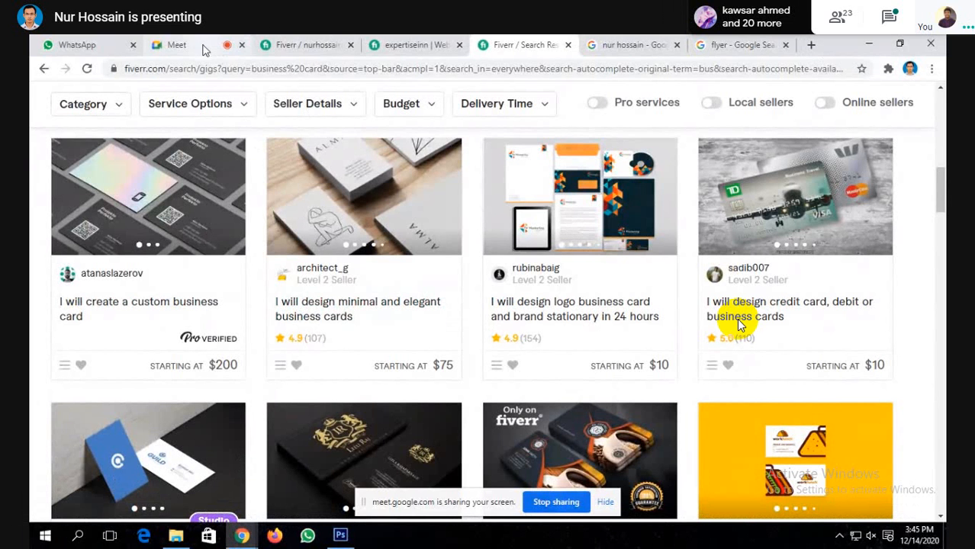
click(811, 45)
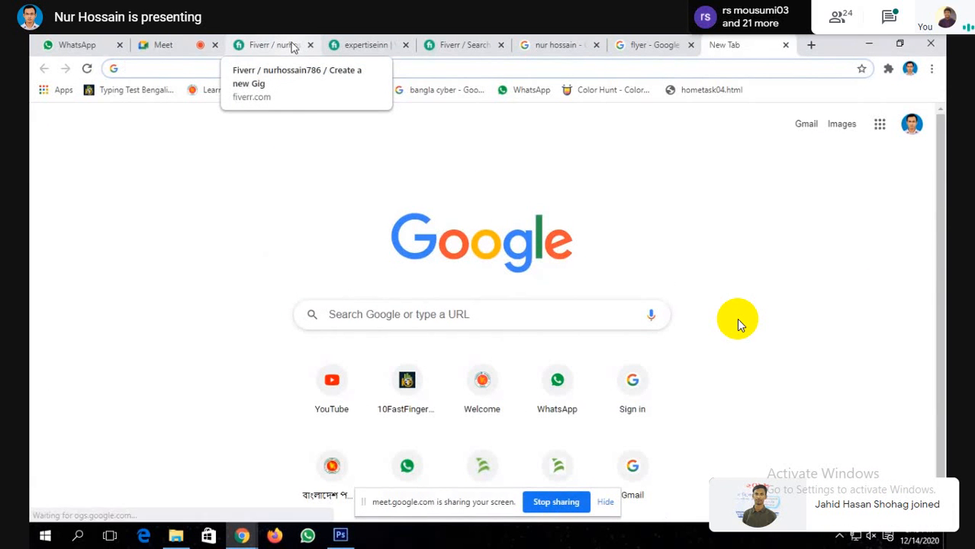
Open architect_g's minimal and elegant business cards gig and copy its title.
click(381, 45)
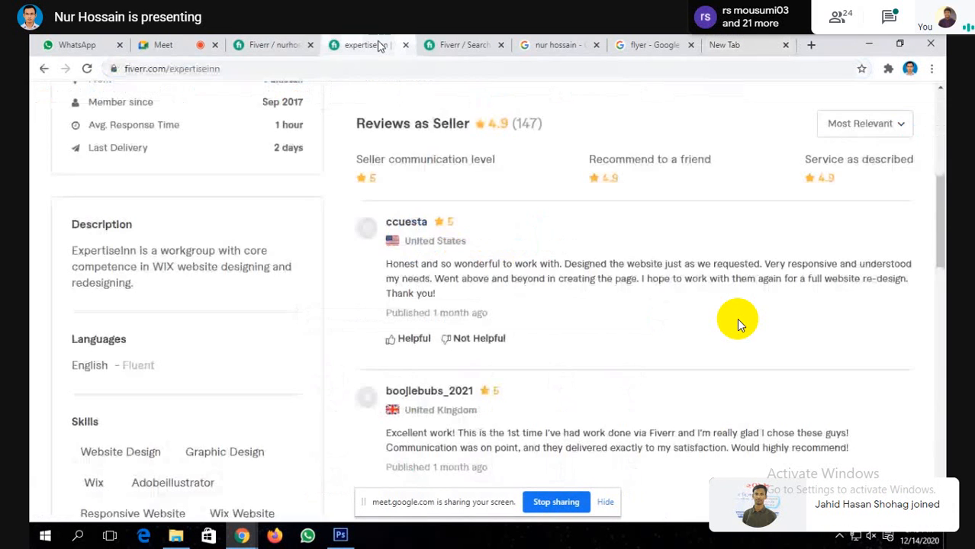
click(464, 46)
click(341, 308)
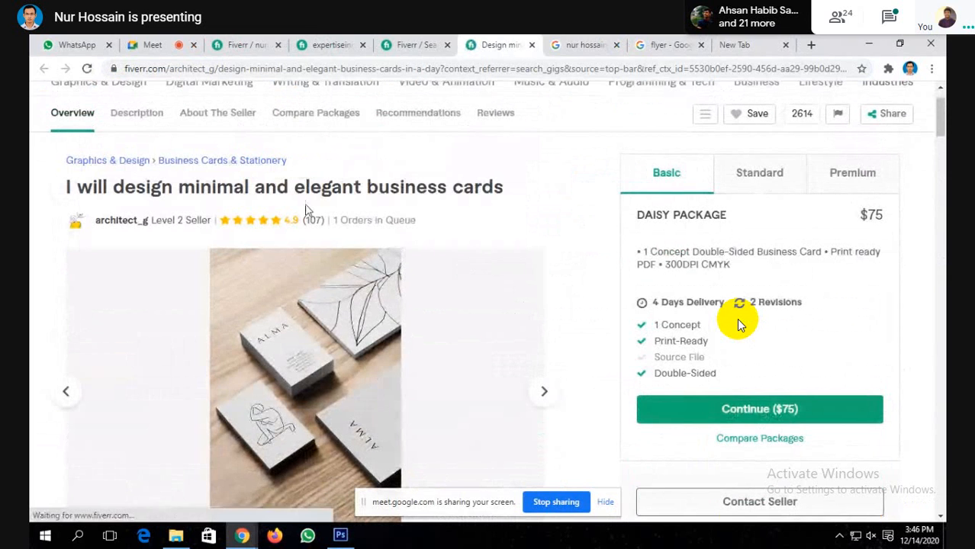
drag(66, 187, 536, 200)
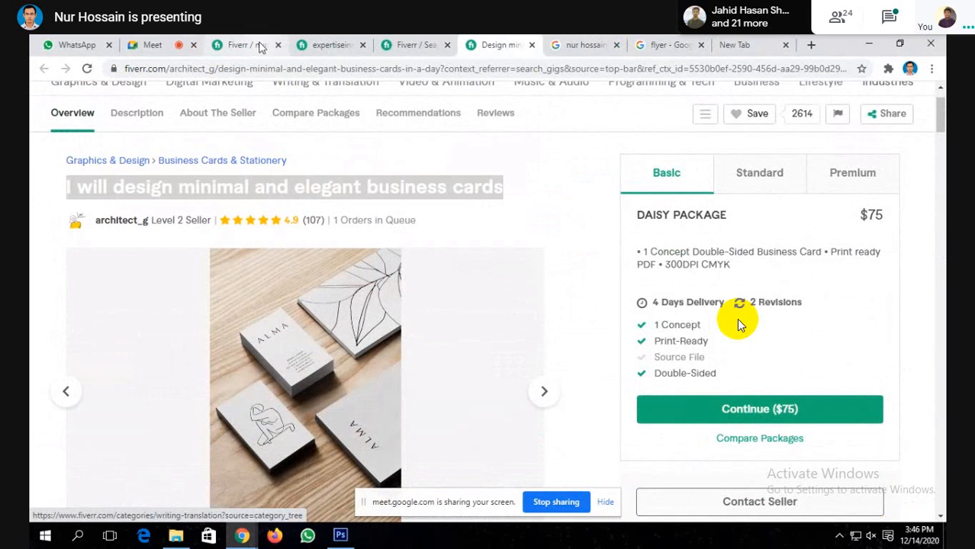
click(252, 49)
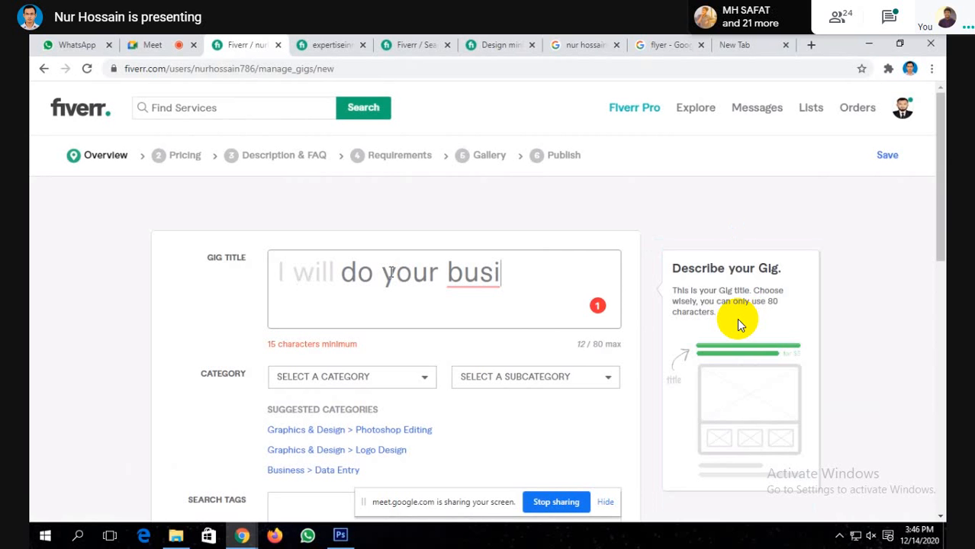
Paste the copied title and trim it to 'I will design minimal and elegant business cards'.
key(BackSpace)
key(BackSpace)
key(BackSpace)
key(BackSpace)
key(BackSpace)
key(BackSpace)
key(BackSpace)
key(BackSpace)
key(BackSpace)
key(BackSpace)
key(BackSpace)
key(BackSpace)
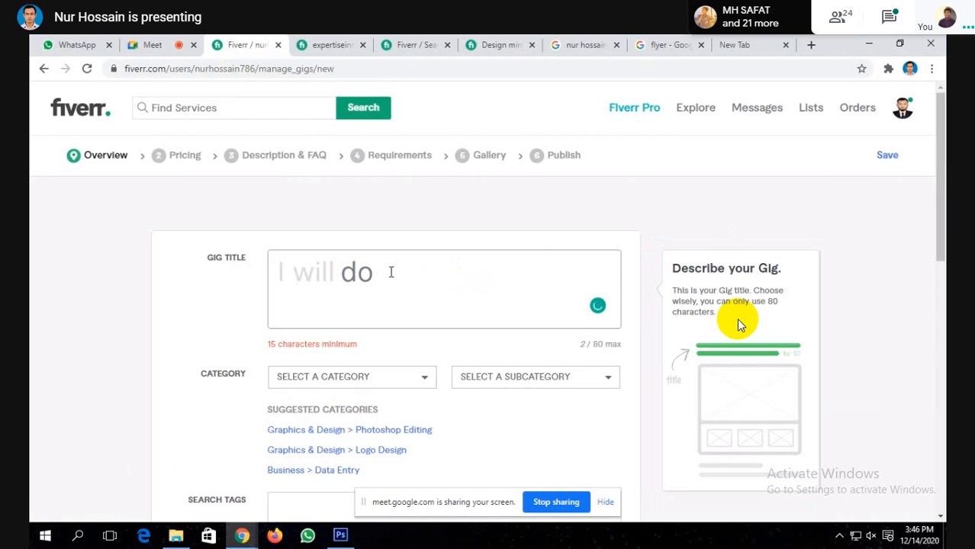
key(ctrl+v)
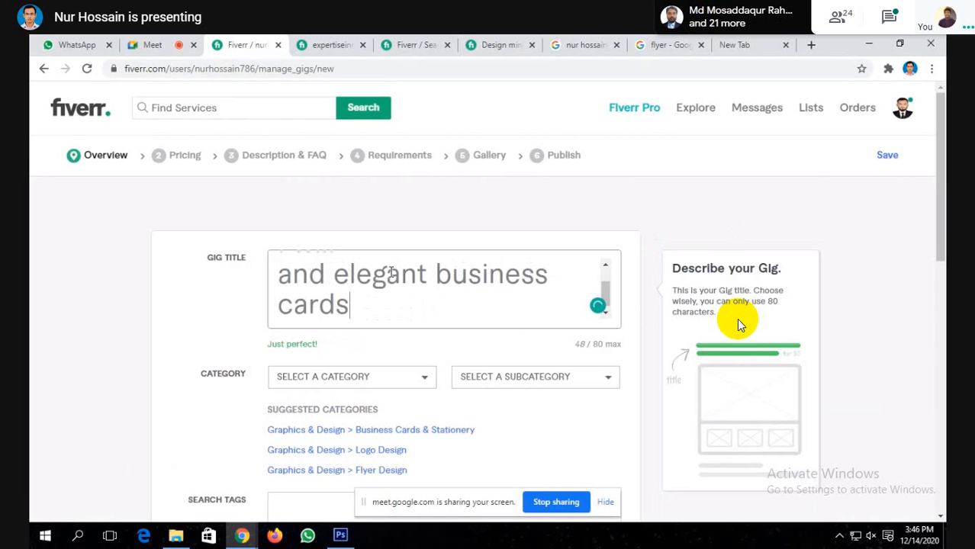
scroll(389, 272, up, 1)
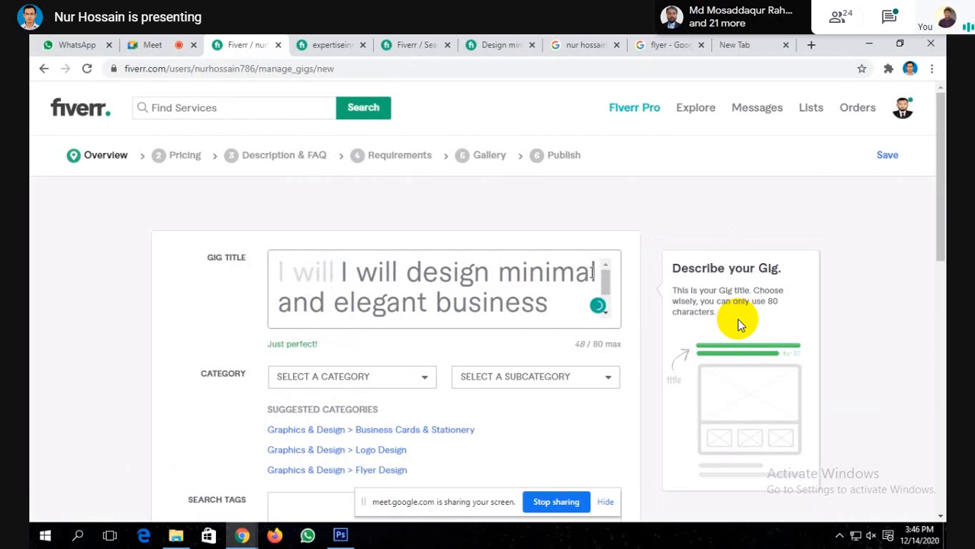
click(398, 273)
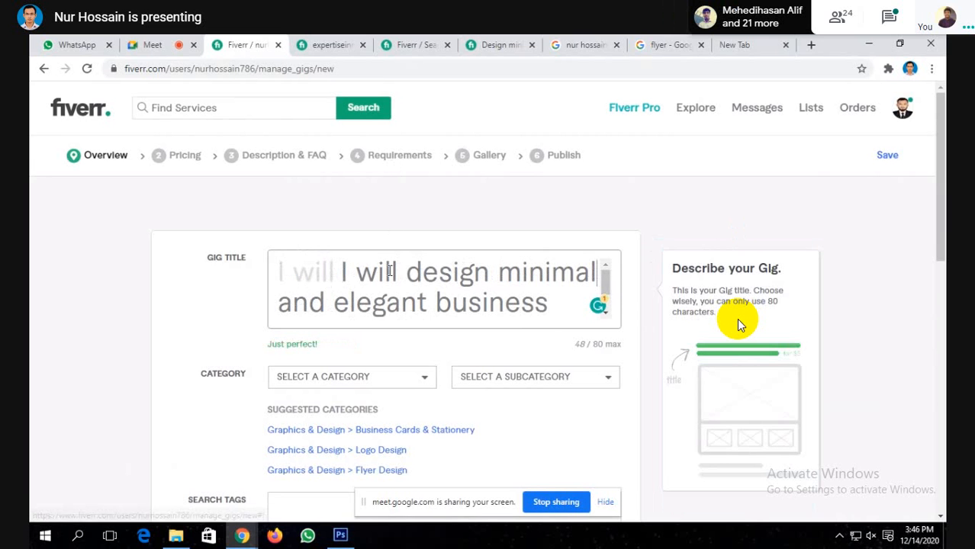
key(BackSpace)
key(BackSpace)
key(BackSpace)
key(BackSpace)
key(BackSpace)
key(BackSpace)
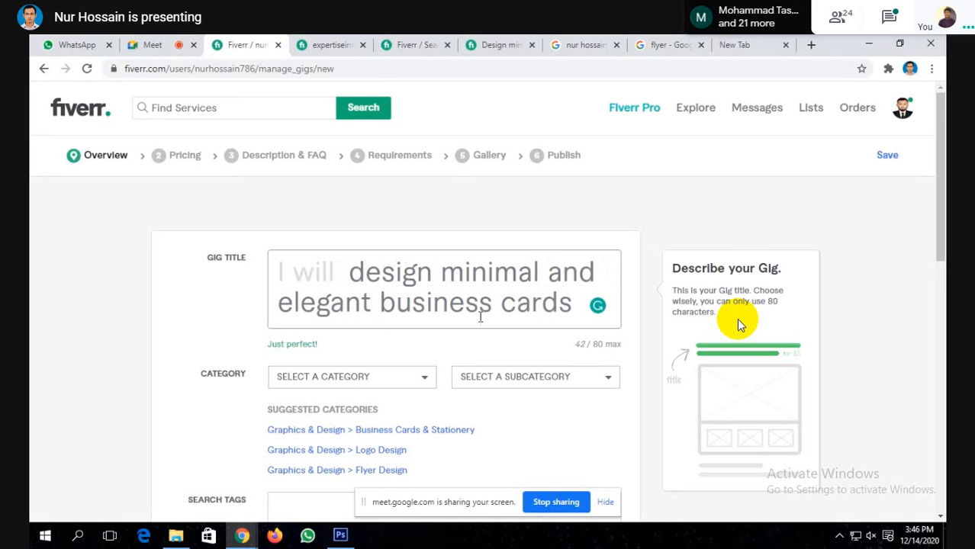
scroll(491, 326, down, 2)
scroll(491, 325, up, 2)
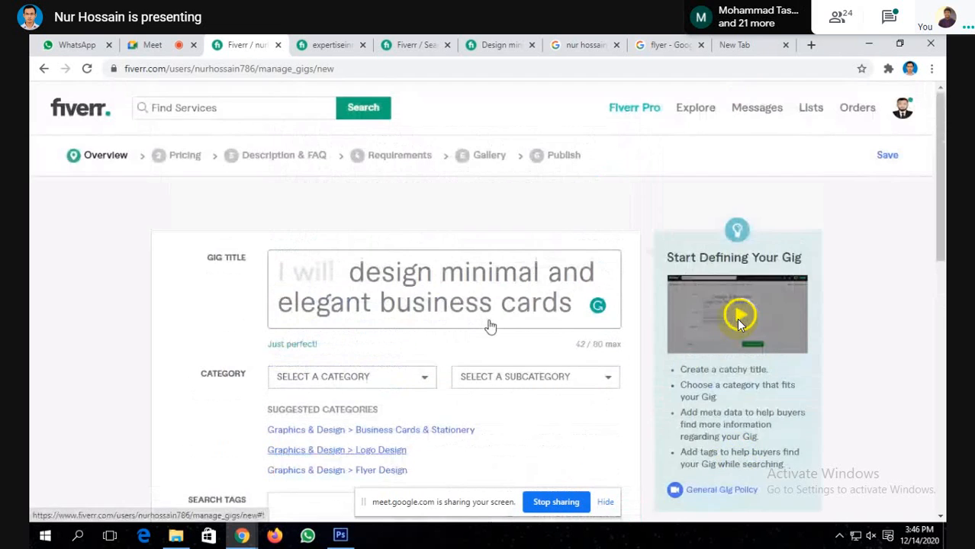
click(345, 272)
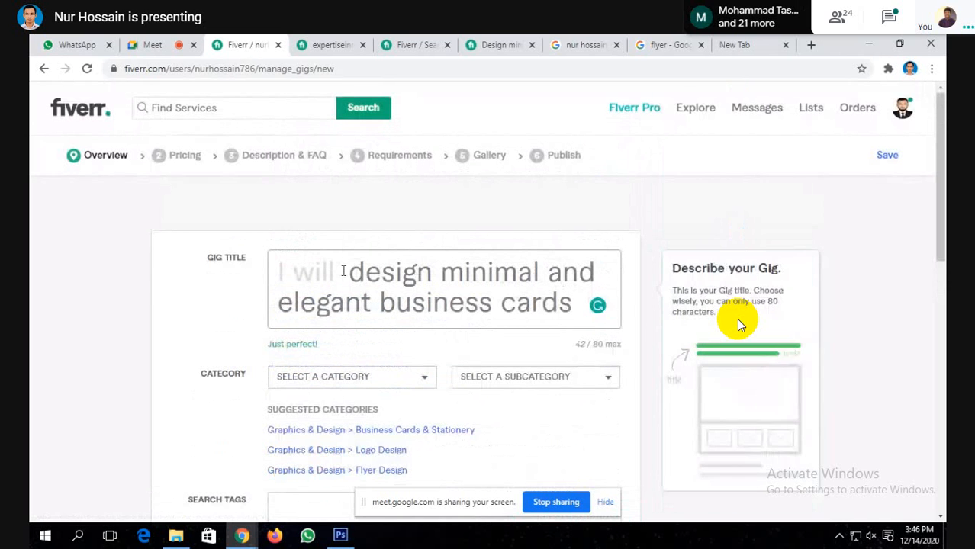
text(do)
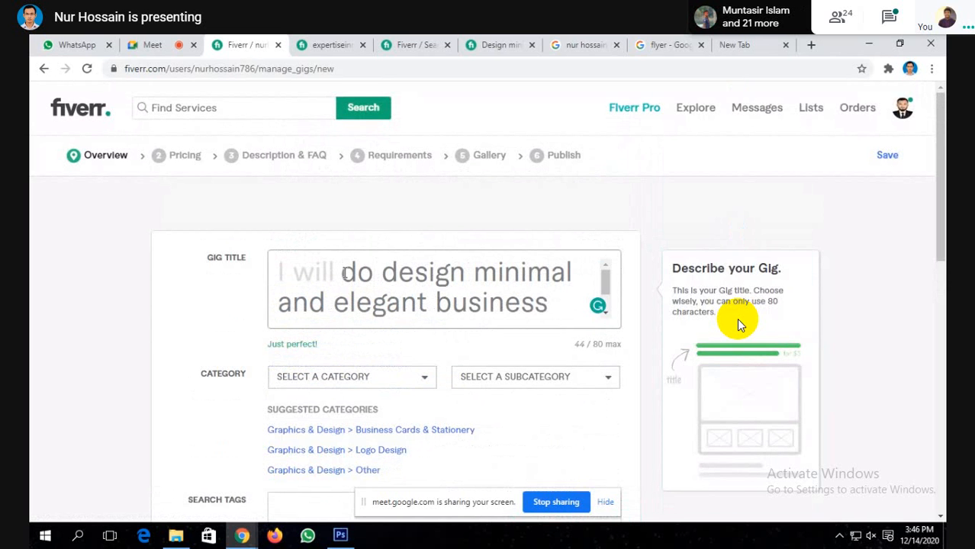
key(BackSpace)
key(BackSpace)
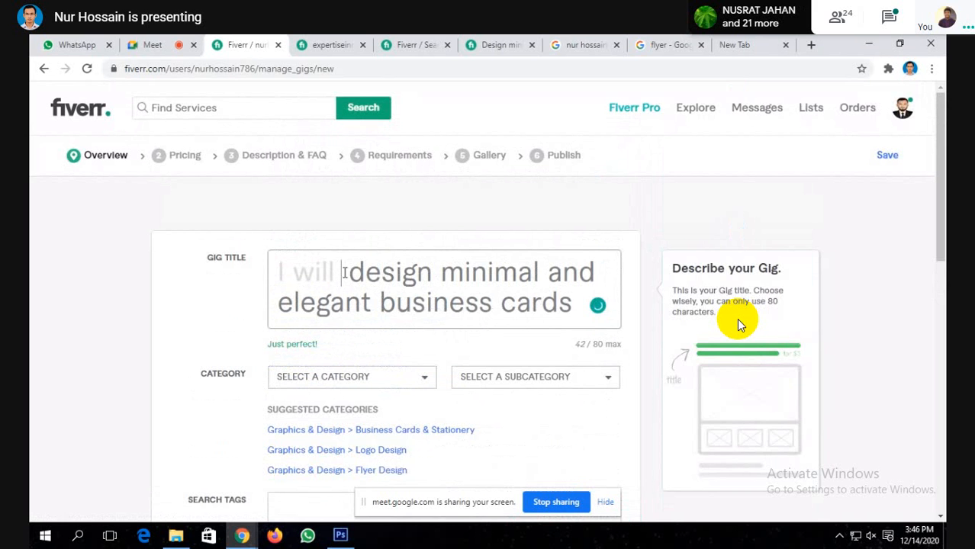
scroll(738, 325, down, 2)
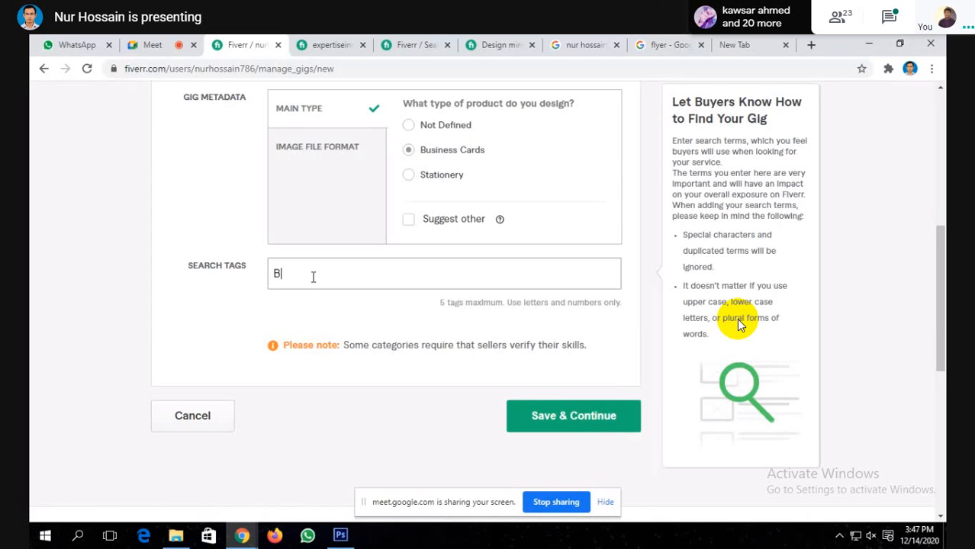
Type the first search tag, correcting the typo to 'Business card'.
text(B)
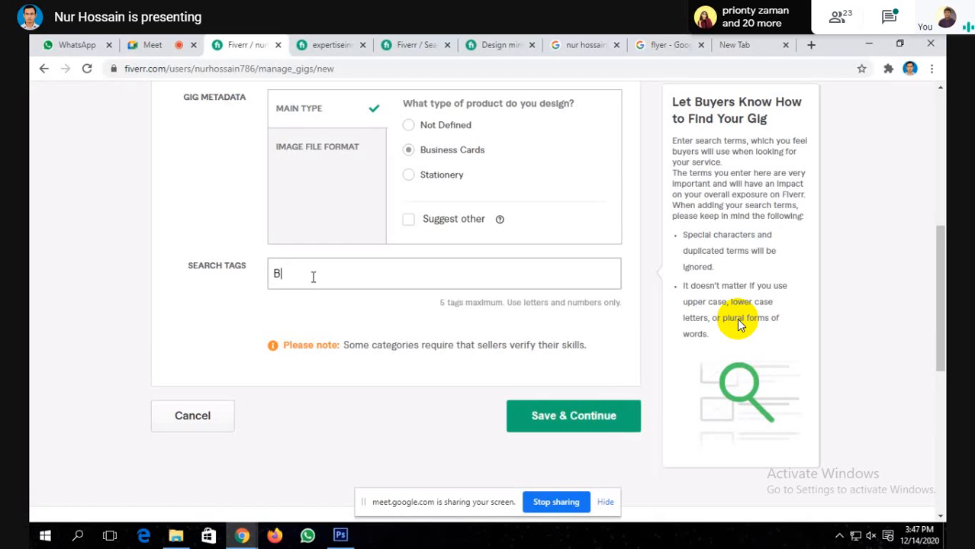
text(usin)
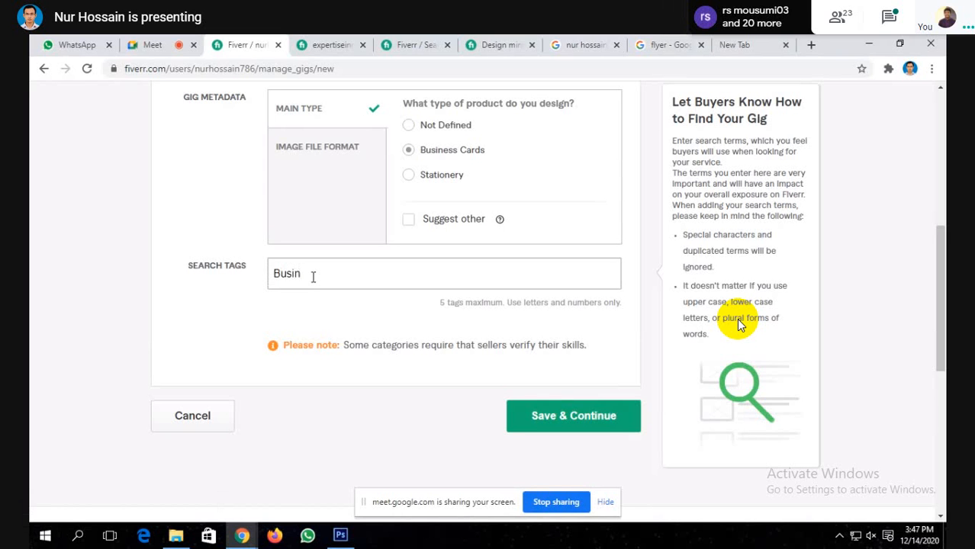
text(ess Cars)
key(BackSpace)
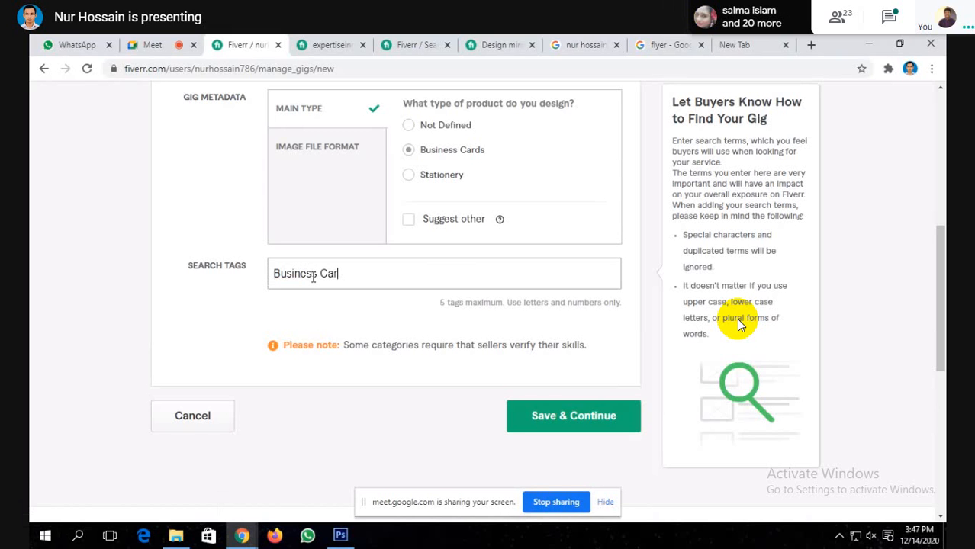
text(ds)
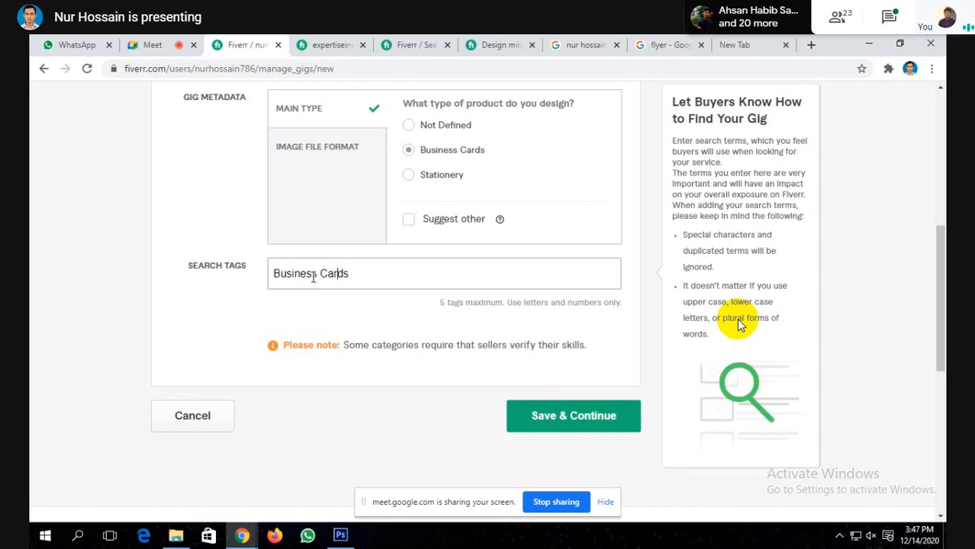
key(Left)
key(Left)
key(Left)
key(Left)
key(BackSpace)
text(c)
key(Right)
key(Right)
key(Right)
key(Right)
key(BackSpace)
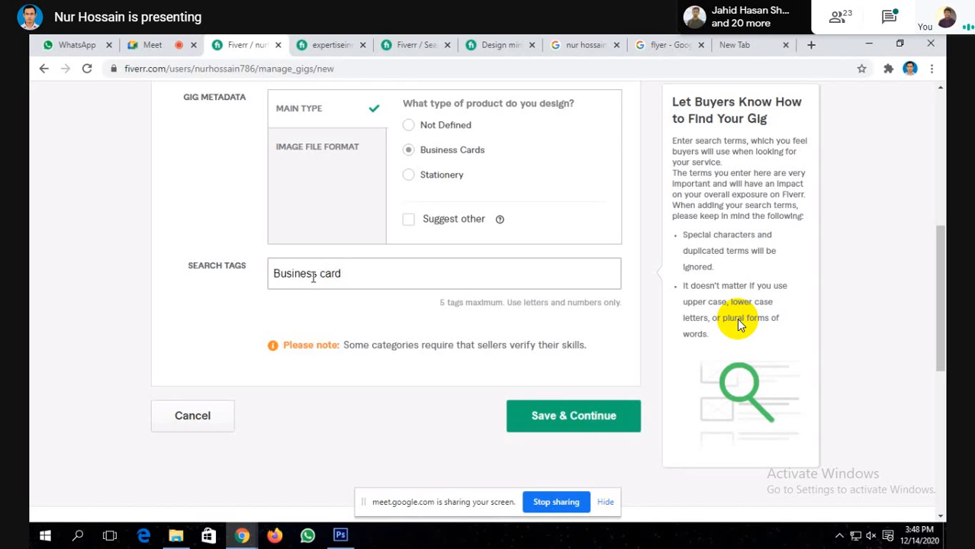
Capitalize the text to 'Business Card' and add it as the first search tag.
key(Left)
key(Left)
key(Left)
key(Left)
key(Left)
key(Left)
key(Left)
key(Left)
key(Left)
key(BackSpace)
text(b)
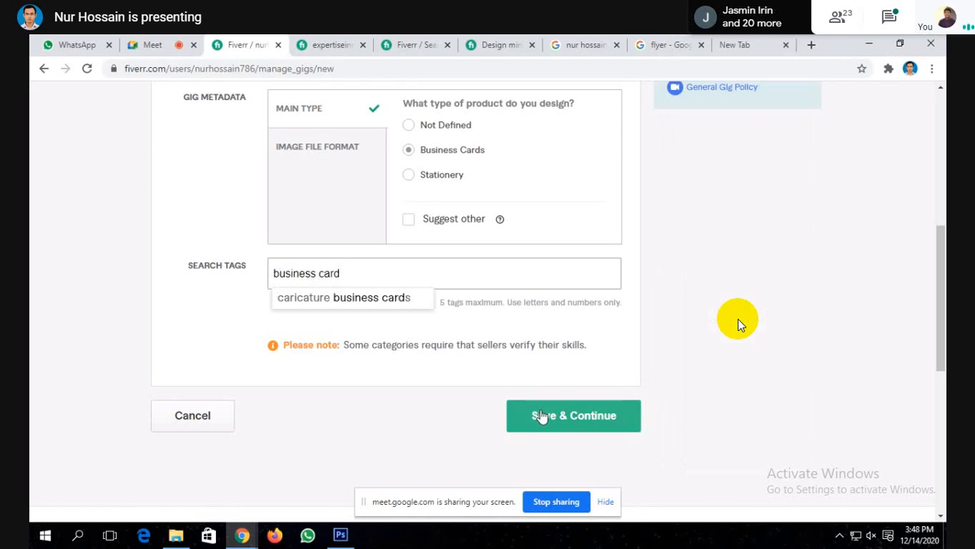
key(BackSpace)
text(B)
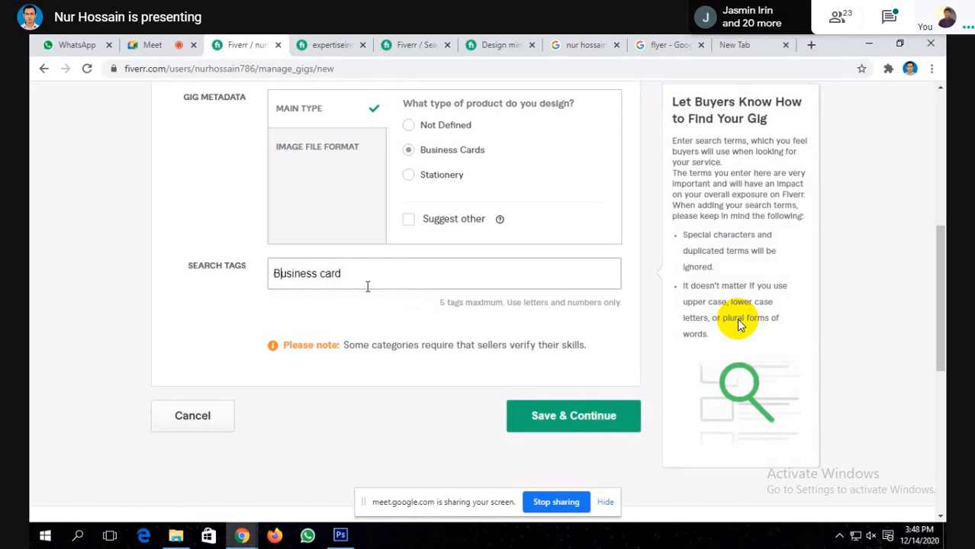
key(Right)
key(Right)
key(Right)
key(Right)
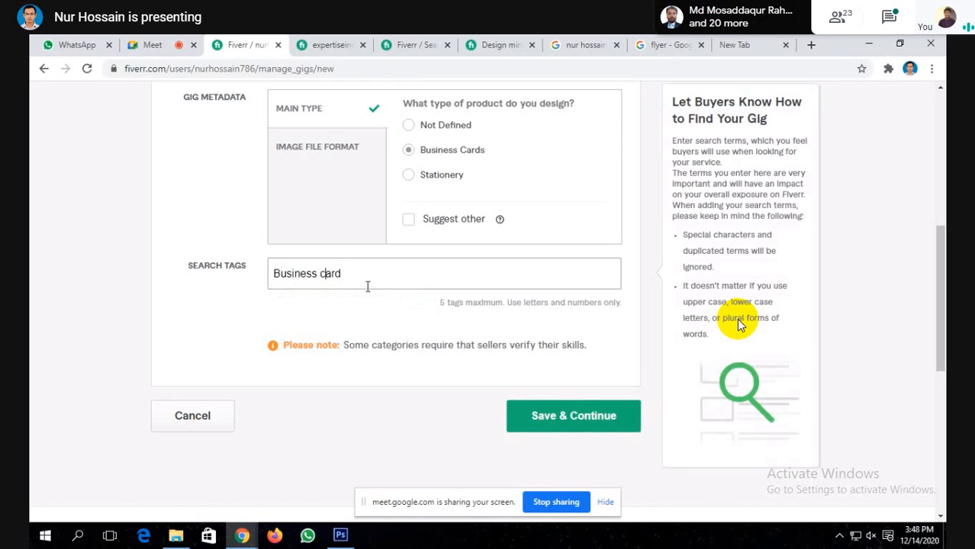
key(BackSpace)
text(C)
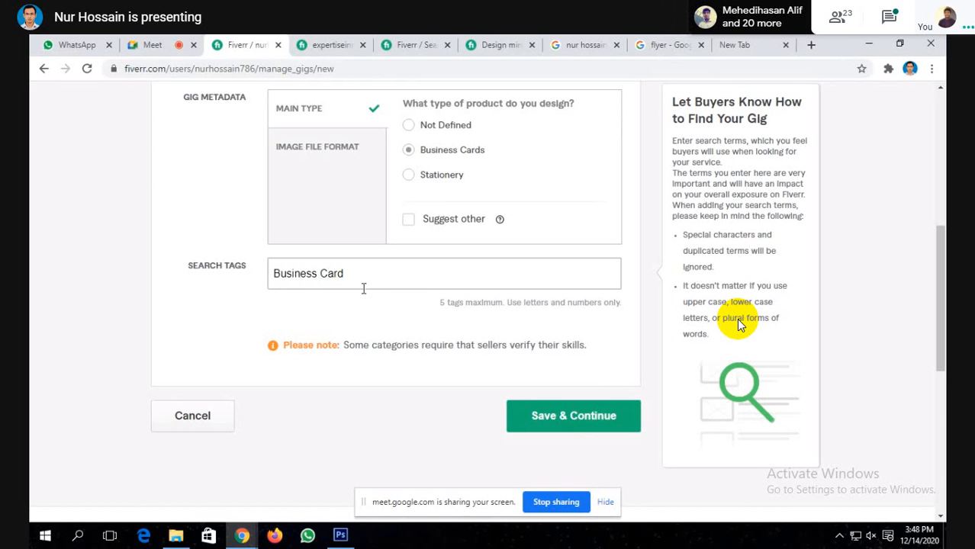
scroll(363, 294, down, 2)
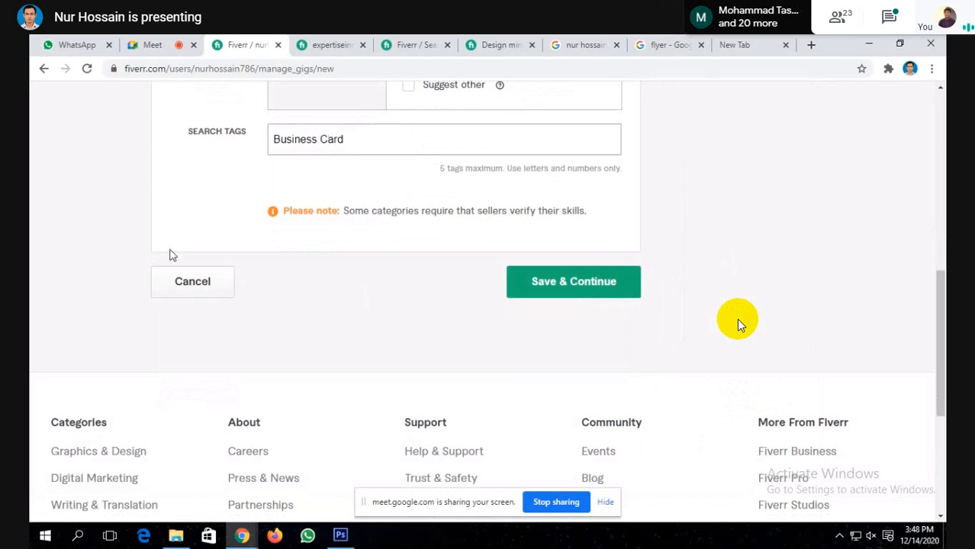
click(355, 142)
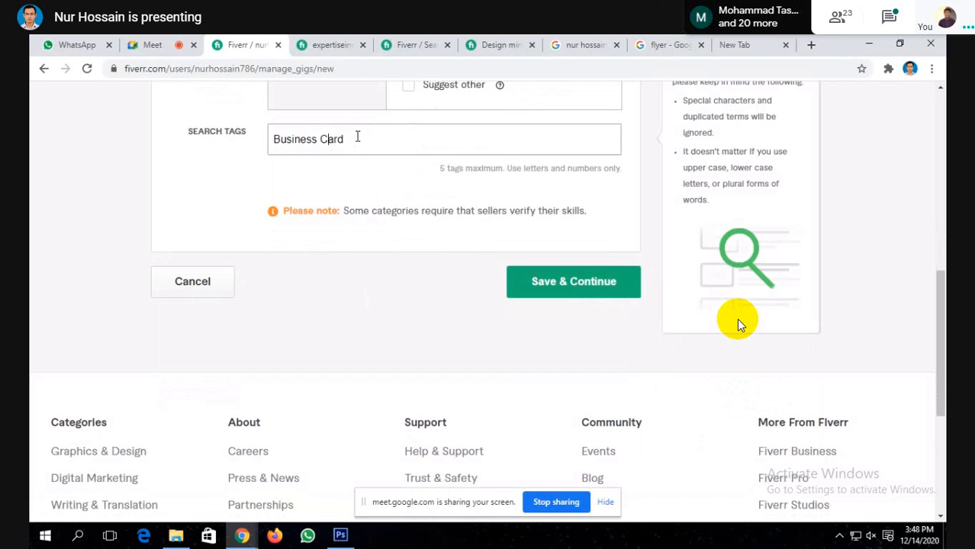
key(Right)
key(Right)
key(Right)
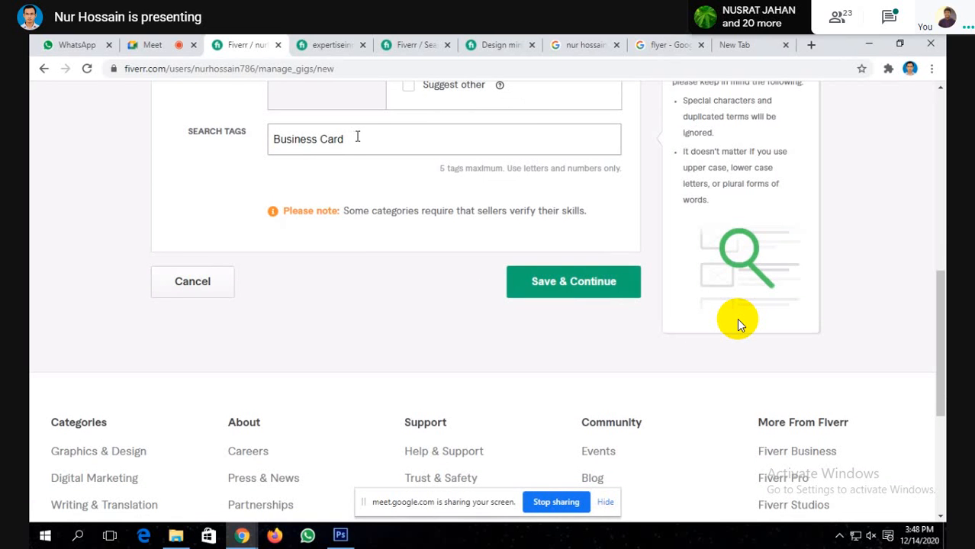
key(Return)
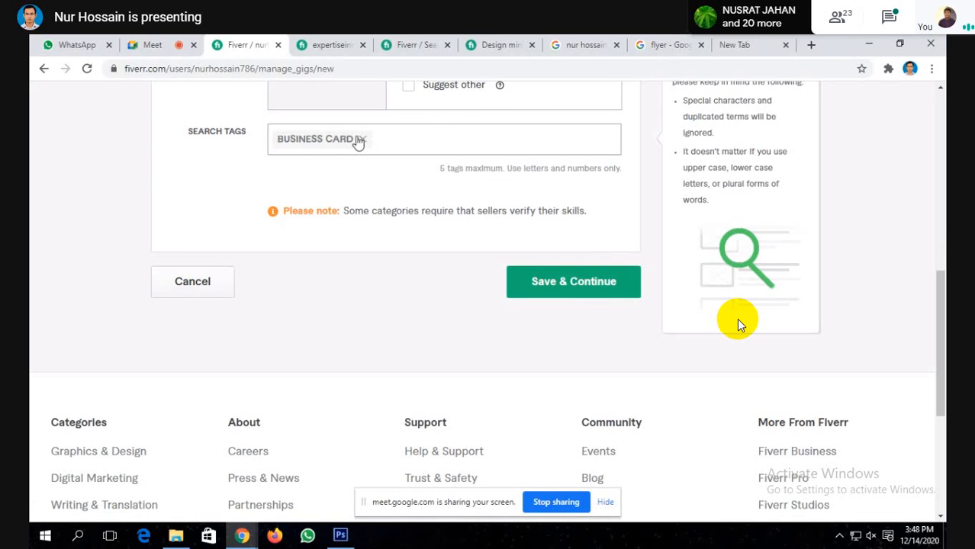
Add BACKGROUND REMOVAL and BANNER ADS tags from suggestions, and start typing 'flyer'.
text(bac)
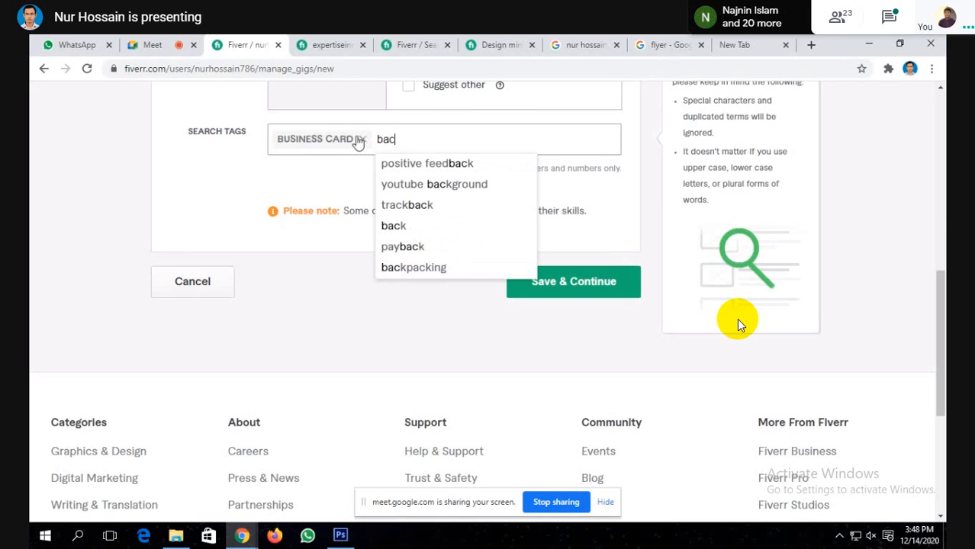
text(k)
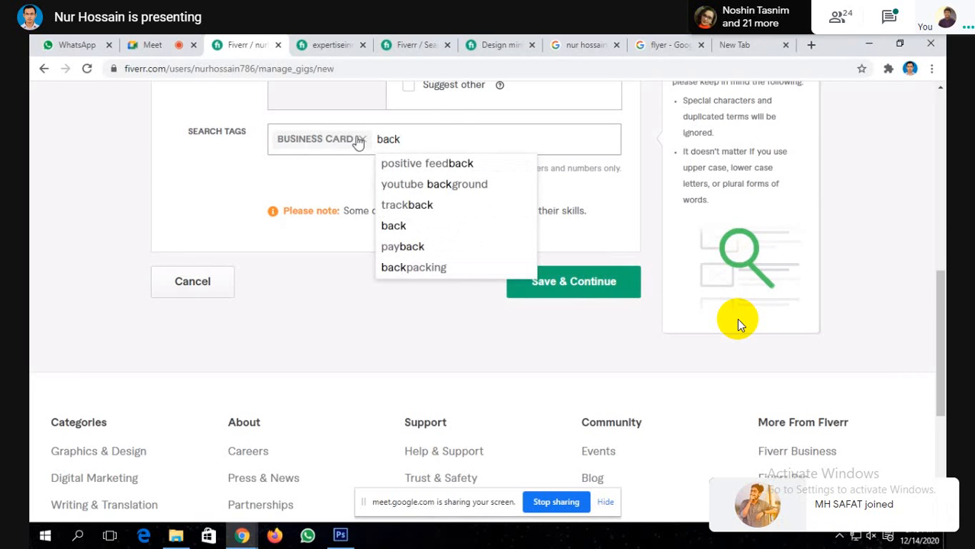
key(BackSpace)
key(BackSpace)
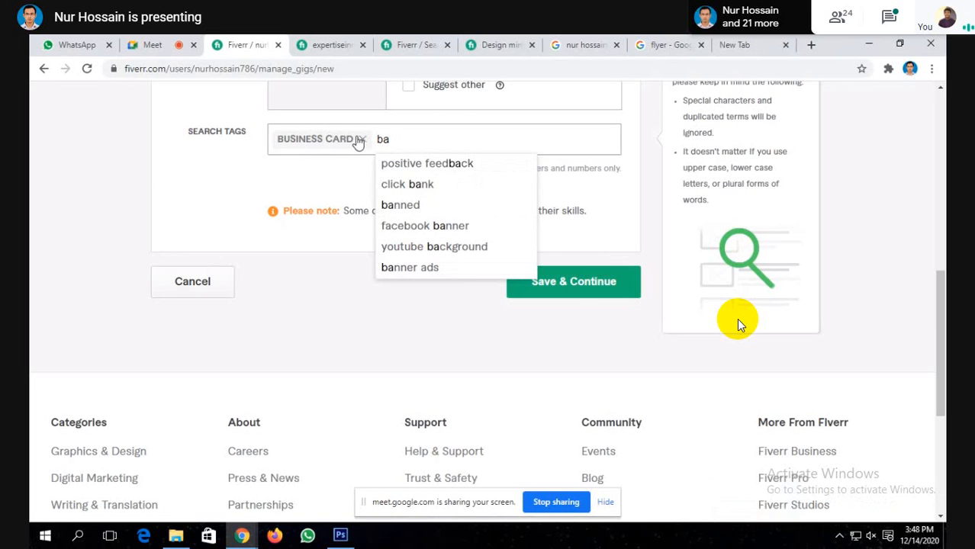
text(c)
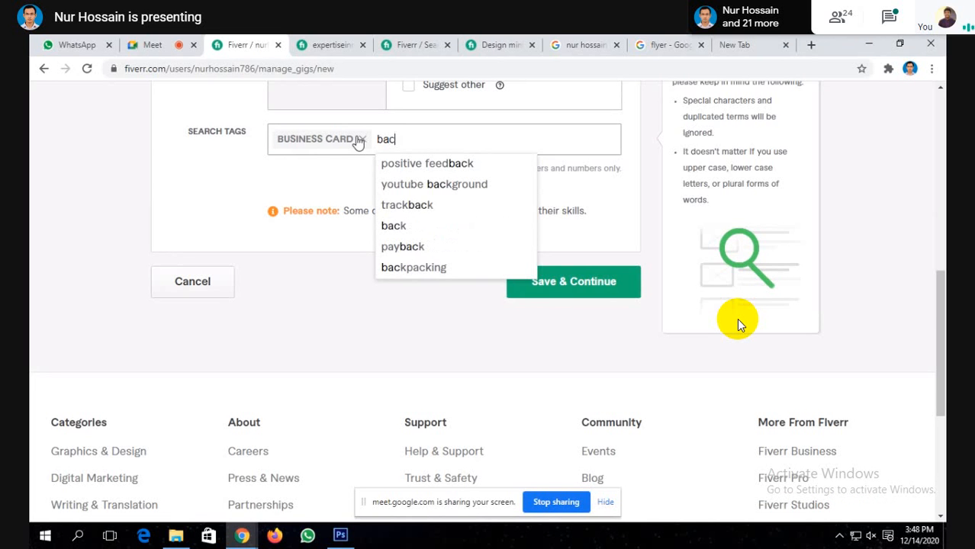
text(kgr)
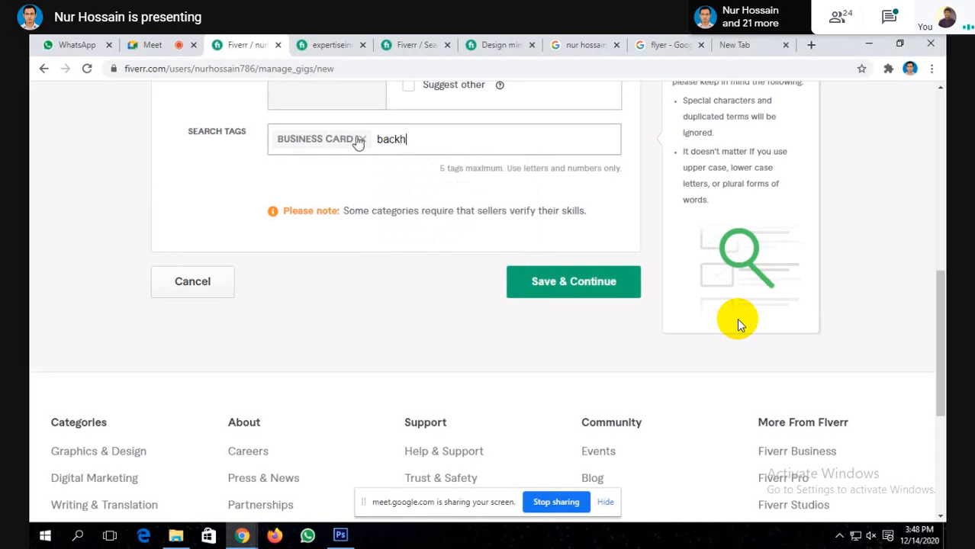
text(o)
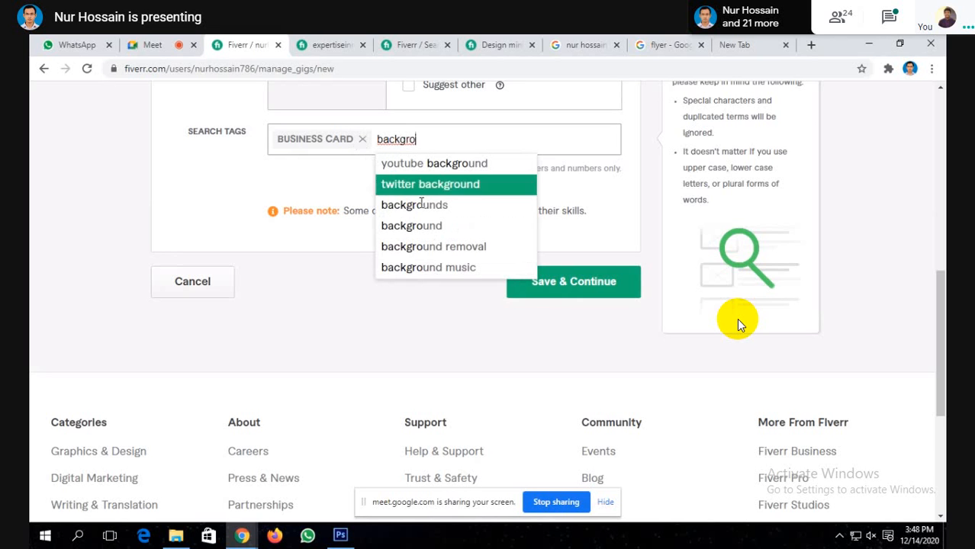
click(418, 254)
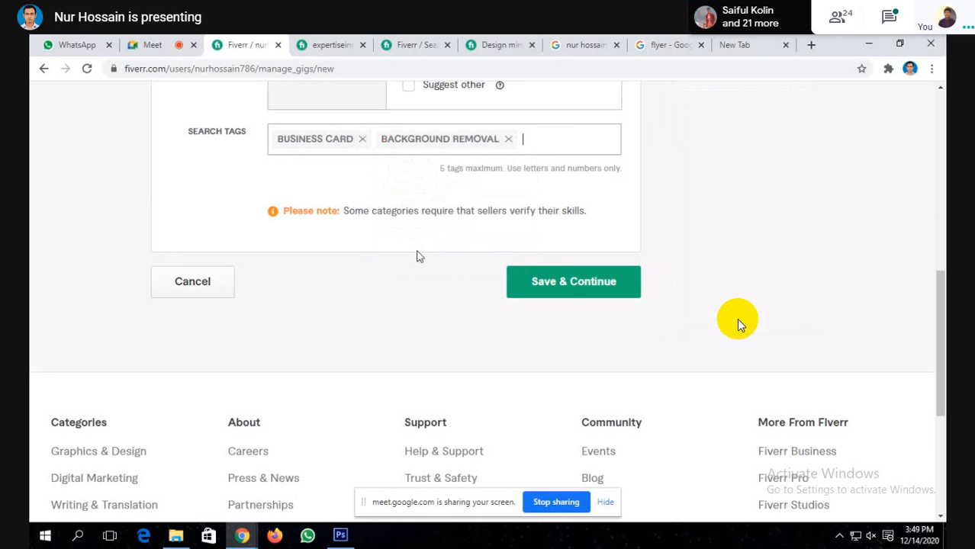
text(ba)
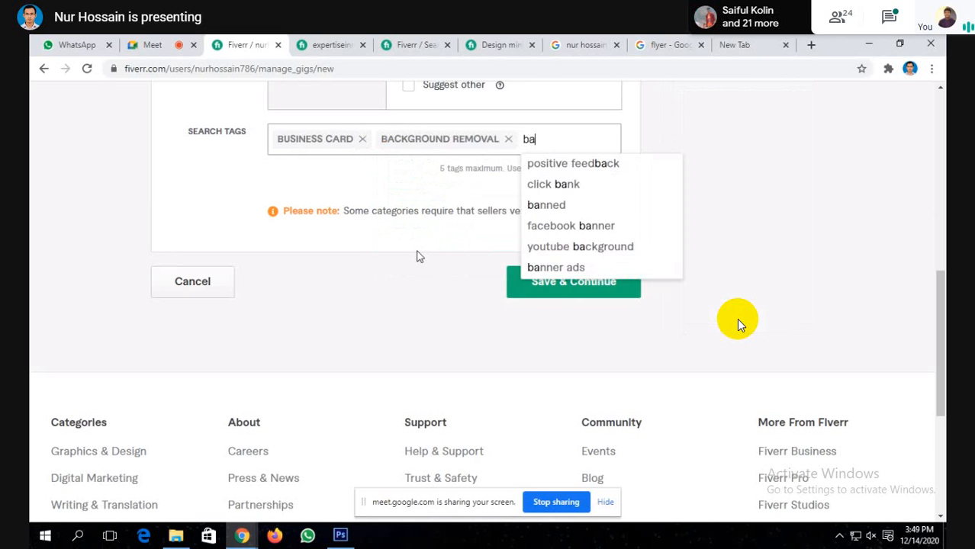
text(nn)
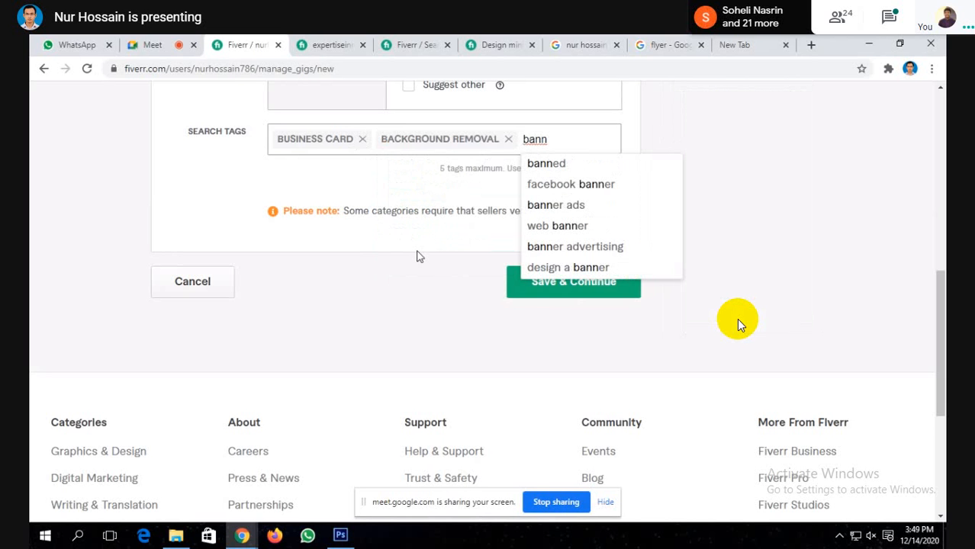
click(590, 210)
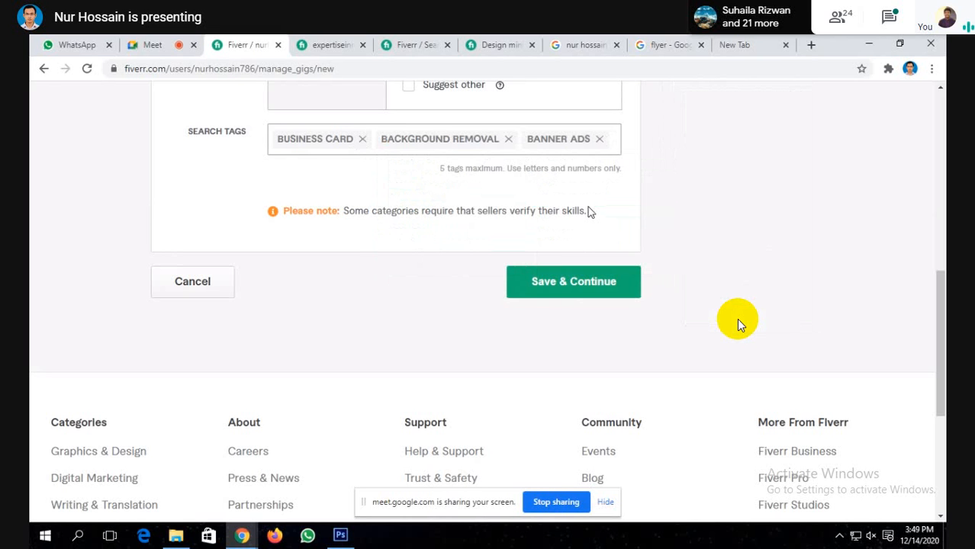
text(fl)
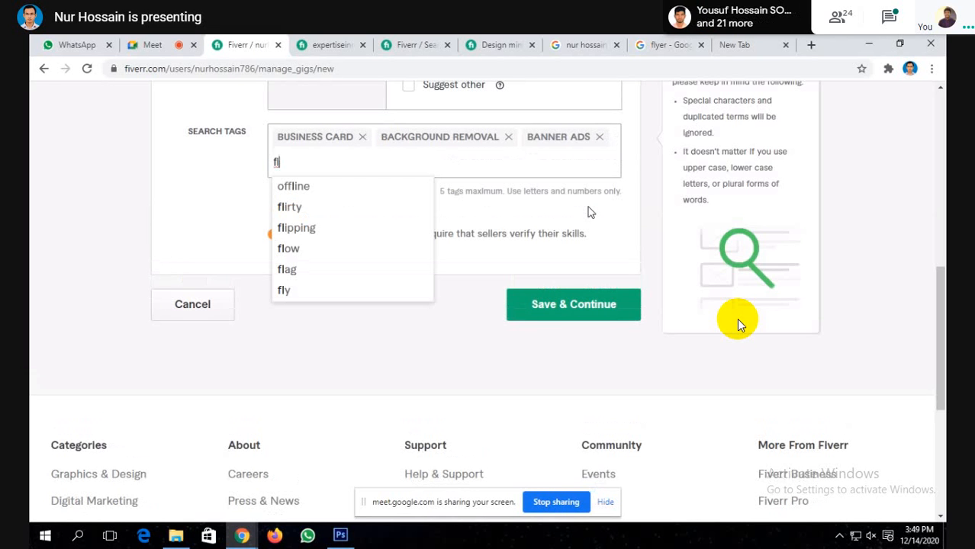
text(yer)
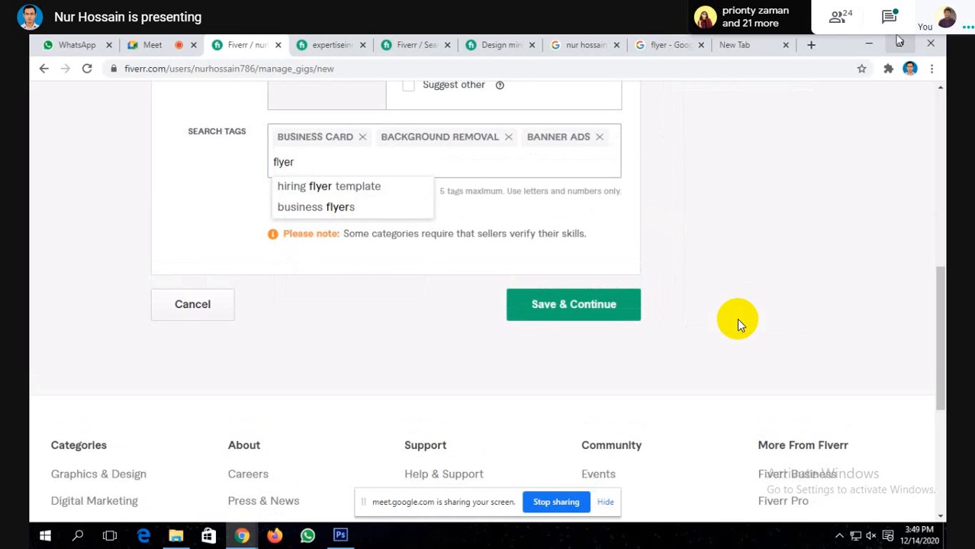
click(404, 46)
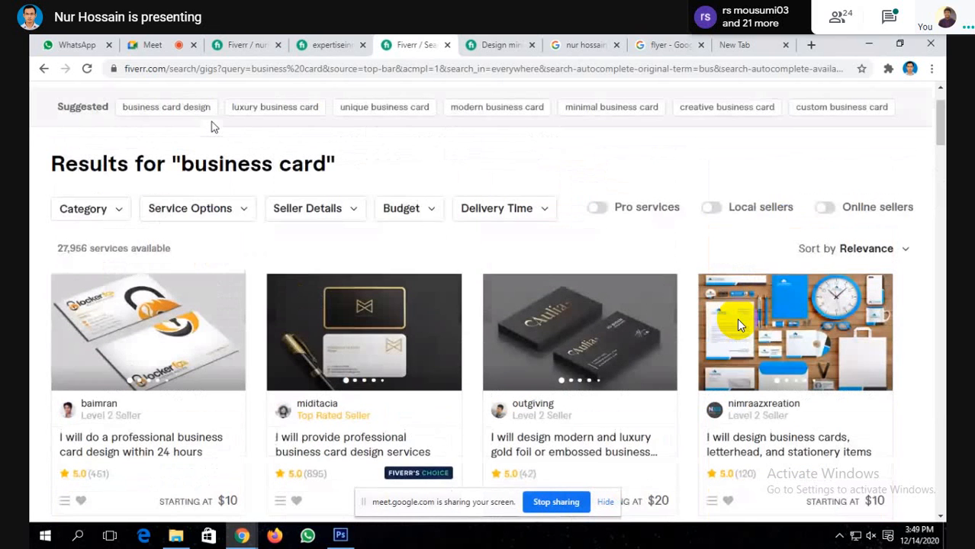
Scroll the business card search results, then return to the gig's search tags.
scroll(221, 119, up, 1)
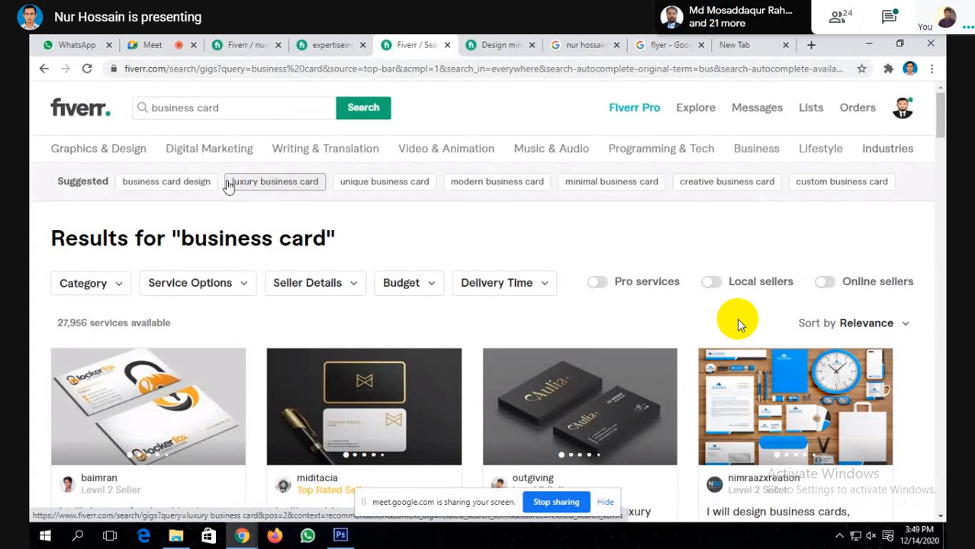
click(235, 46)
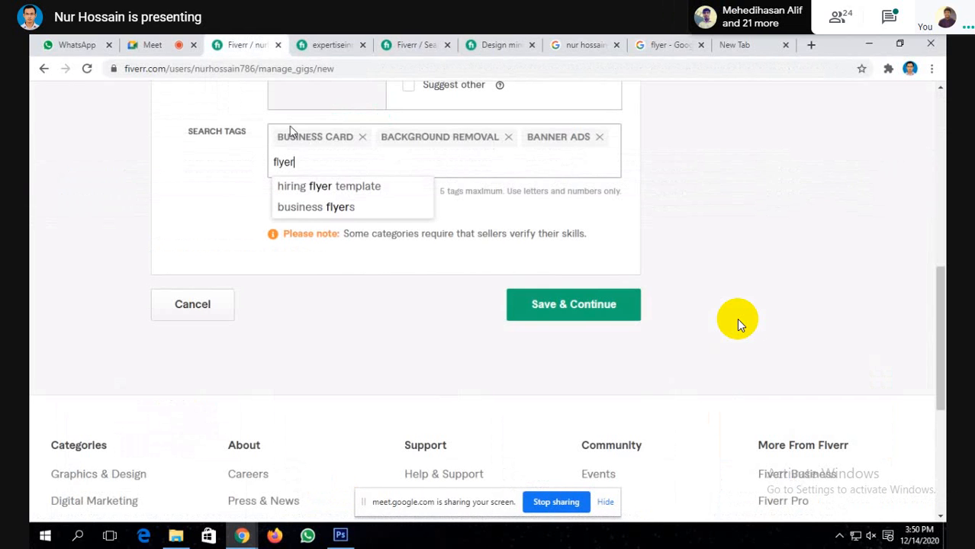
Add BUSINESS FLYERS and ILLUSTRATE as the last tags and save the Overview.
click(359, 212)
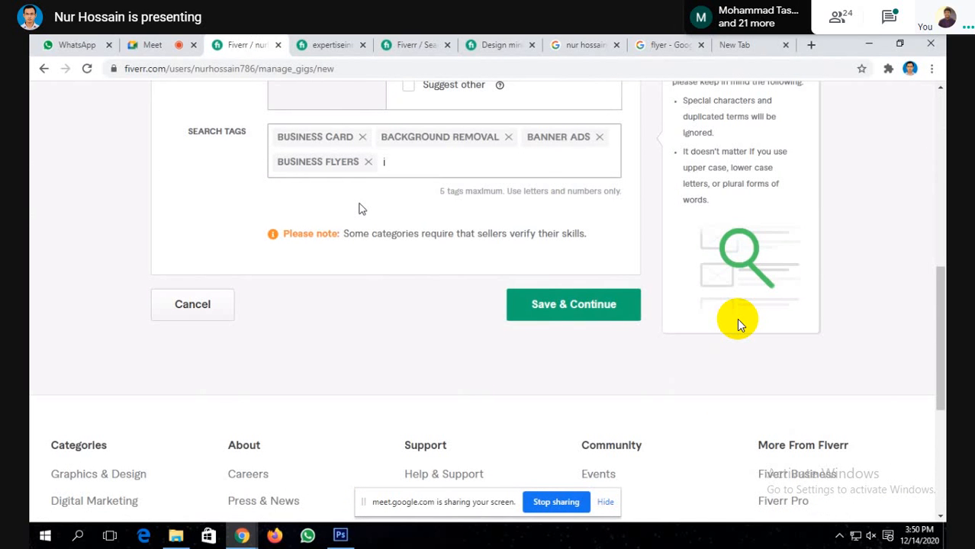
text(ill)
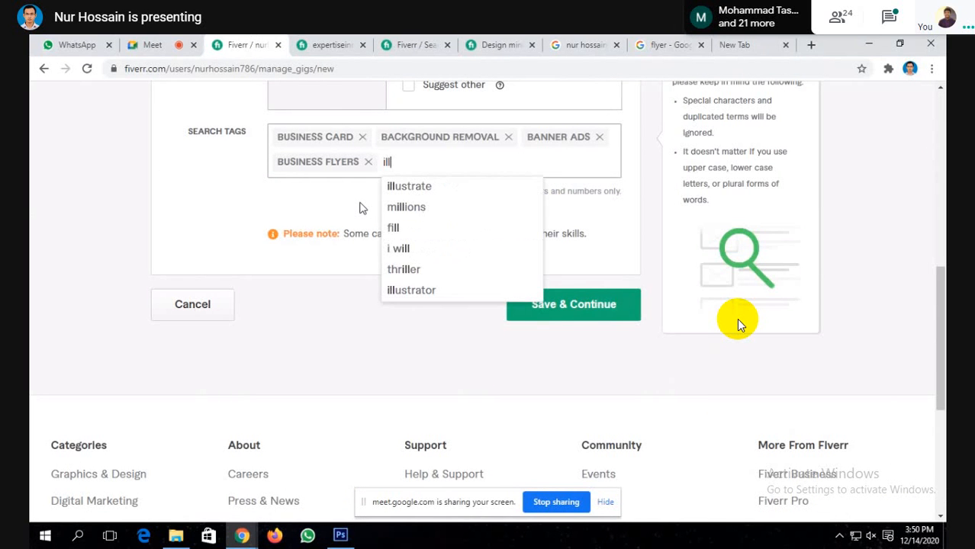
click(405, 192)
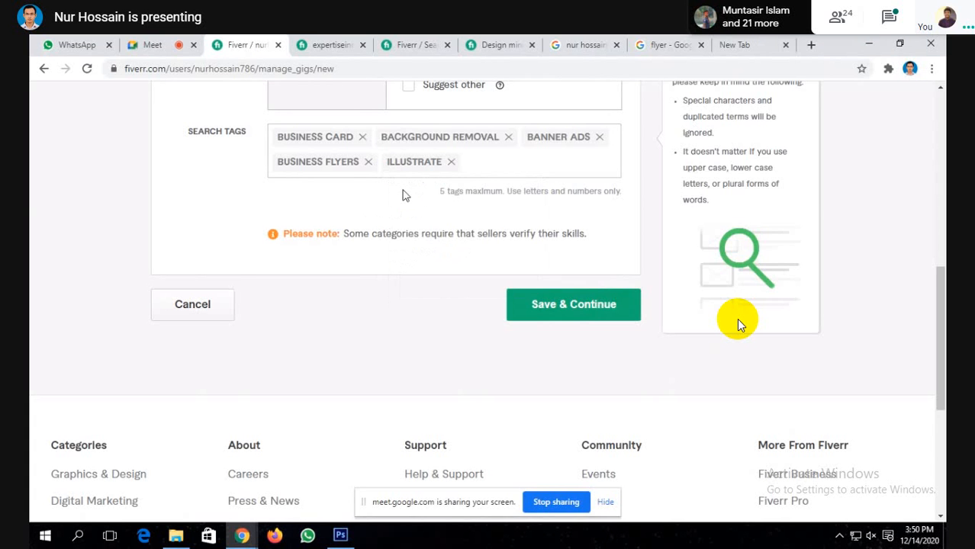
click(582, 309)
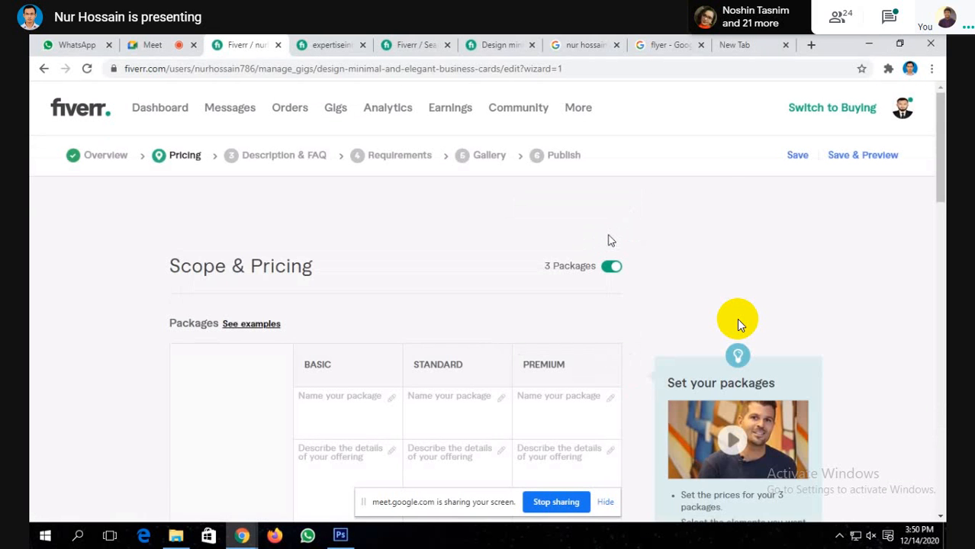
Scroll through the three-package Scope & Pricing table, then return to business card results.
scroll(738, 326, down, 2)
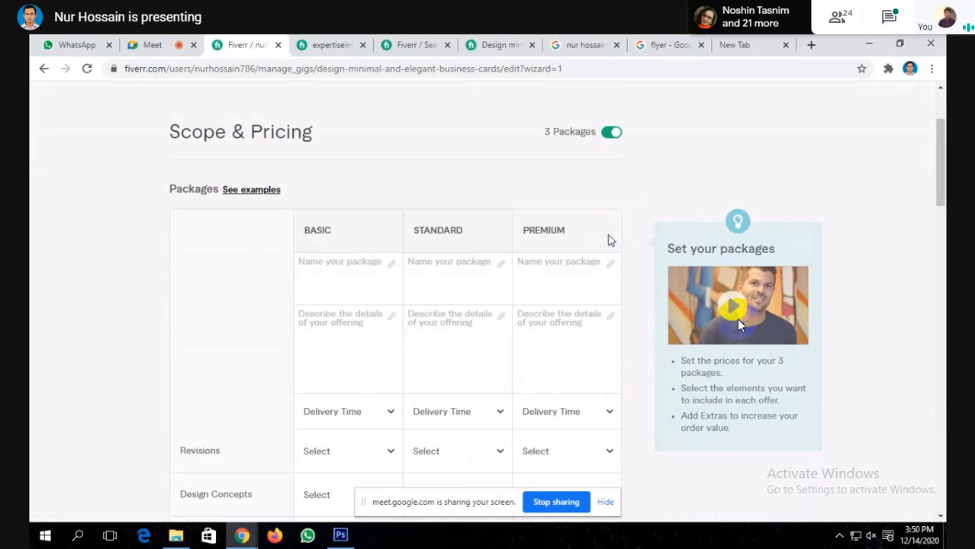
scroll(608, 240, down, 2)
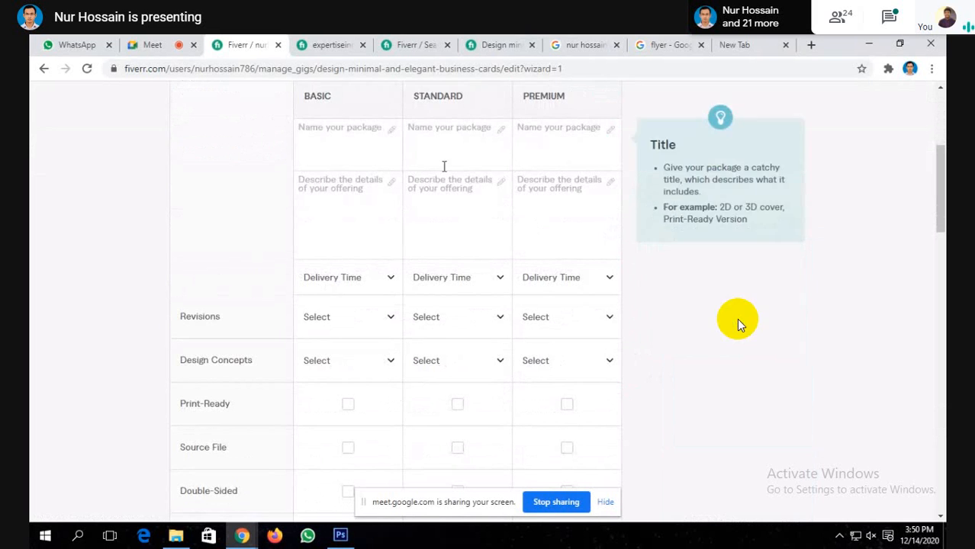
scroll(738, 325, up, 3)
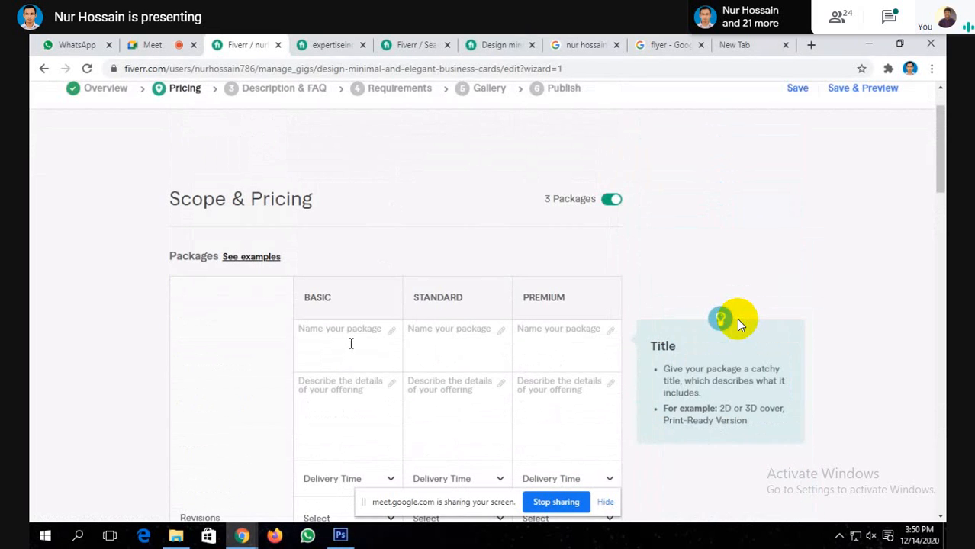
click(404, 45)
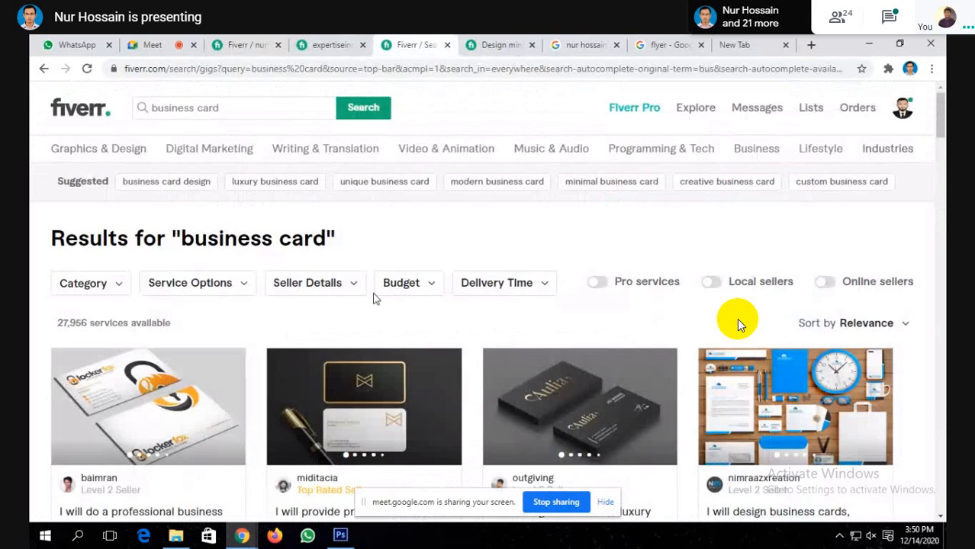
Open 'I will do luxury business card design' to view its $45, 2-day Basic package.
scroll(373, 296, down, 5)
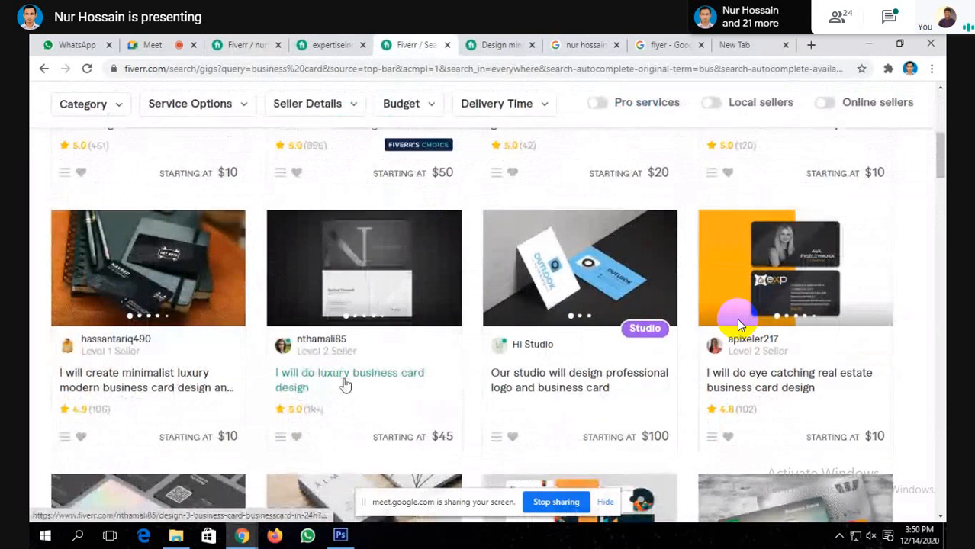
click(346, 385)
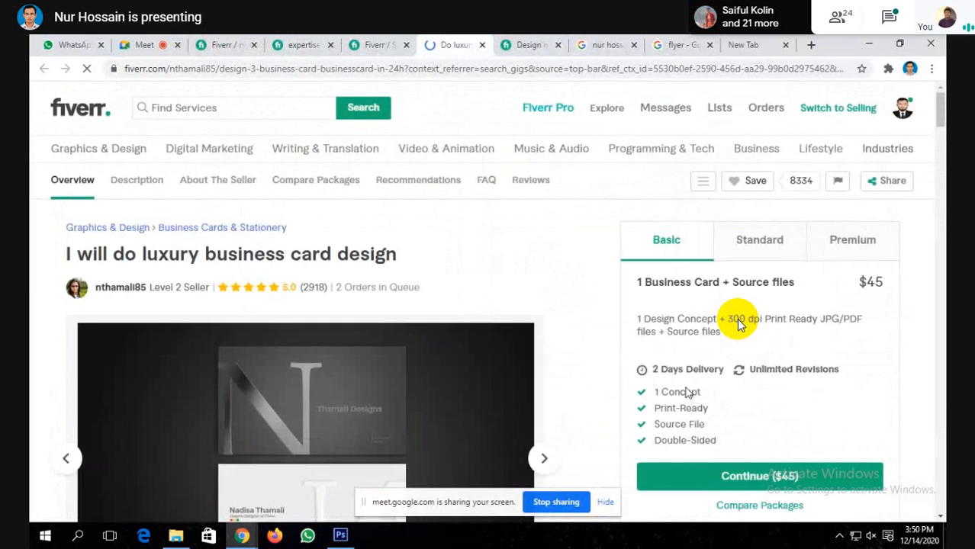
scroll(687, 391, down, 1)
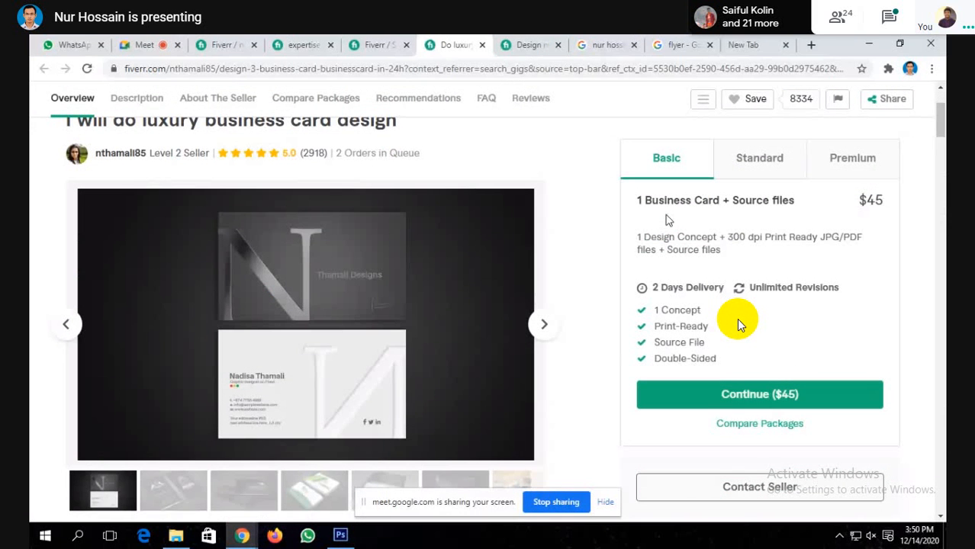
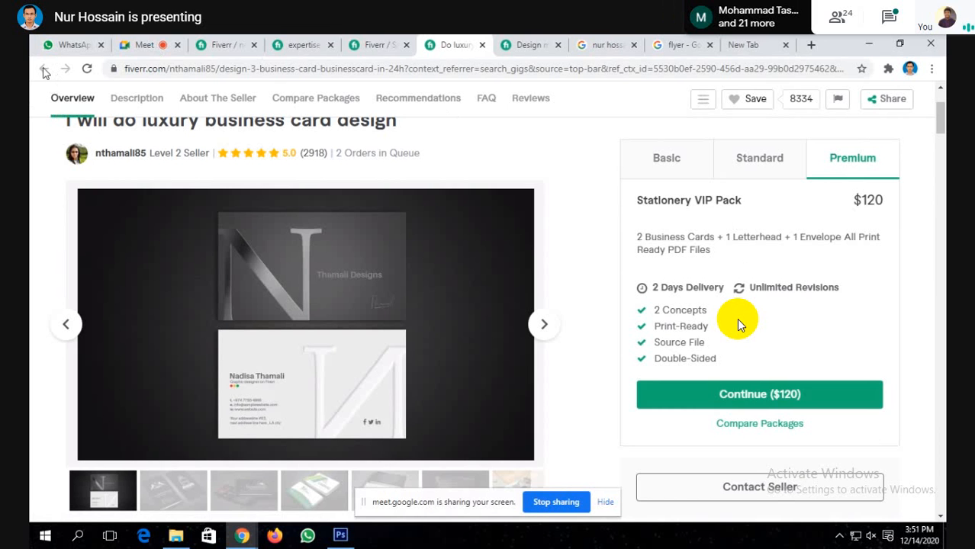
Go to the Wix seller's profile and open the 'I will do wix ecommerce website' gig ($195 Silver).
scroll(370, 196, up, 2)
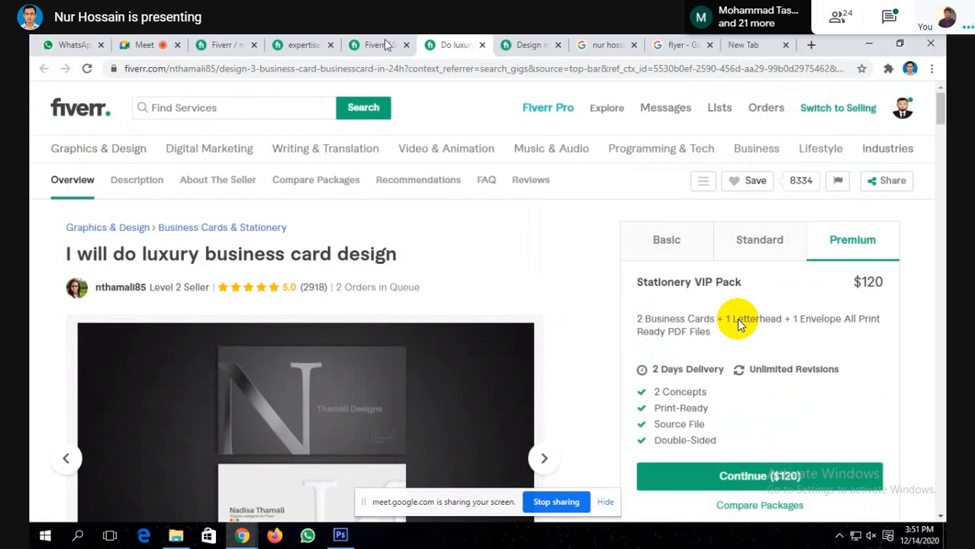
click(519, 47)
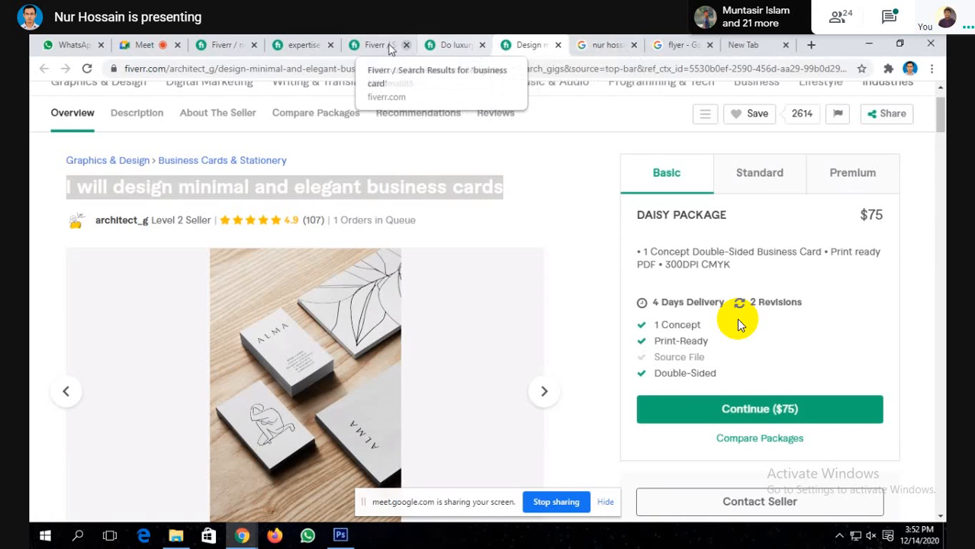
click(297, 45)
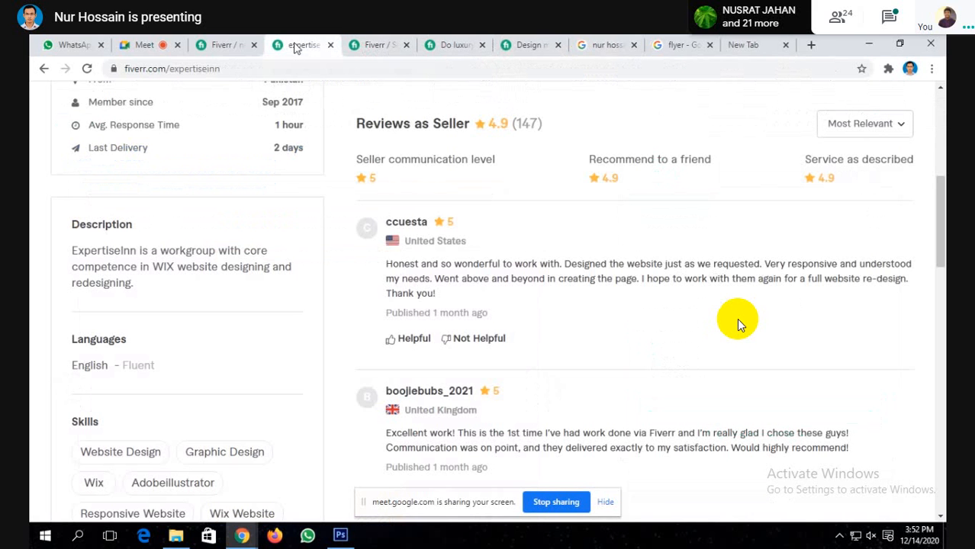
scroll(514, 201, up, 6)
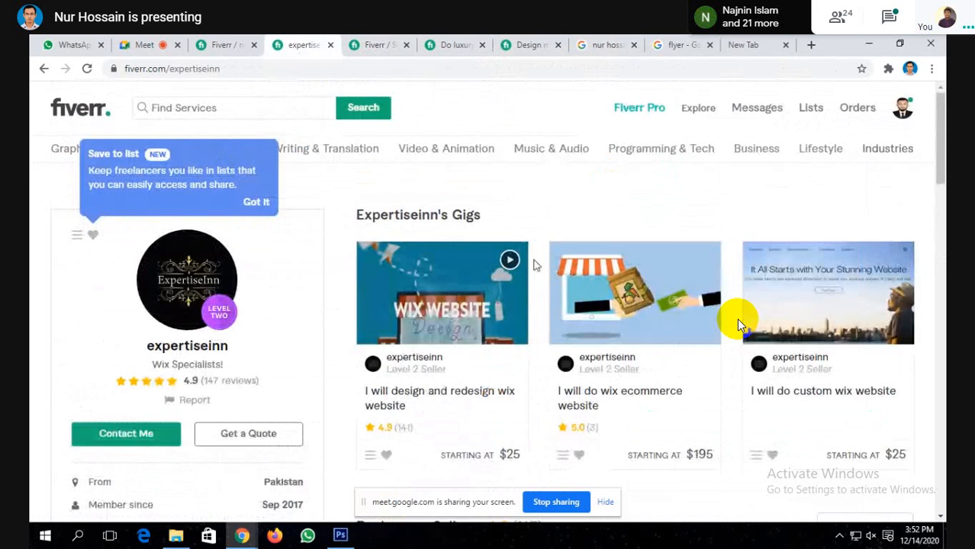
click(635, 396)
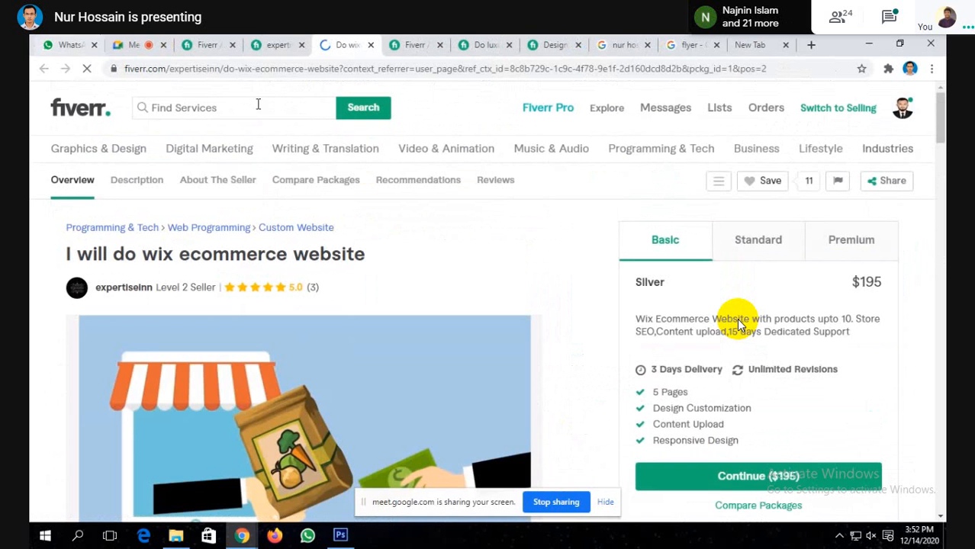
Search for 'business card' services and open the professional business card design gig.
click(236, 107)
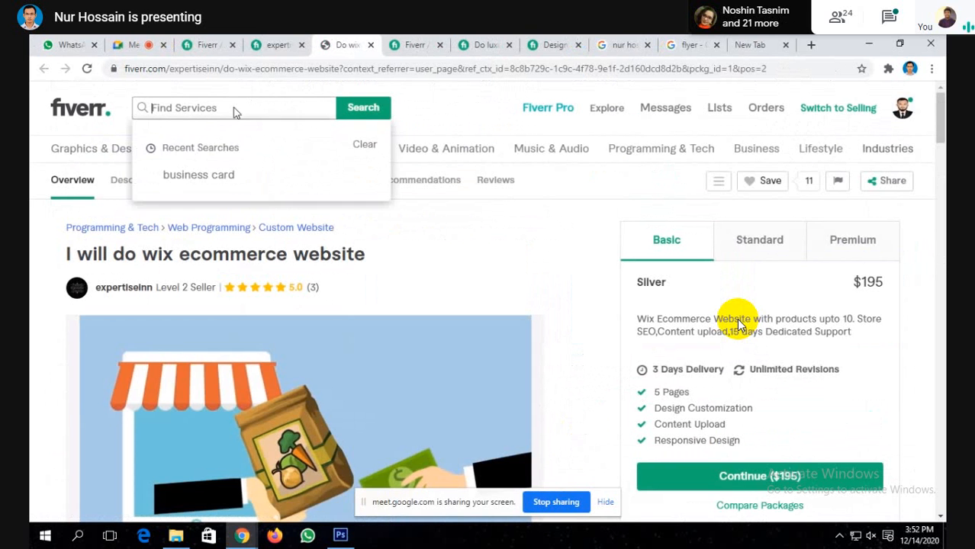
text(bu)
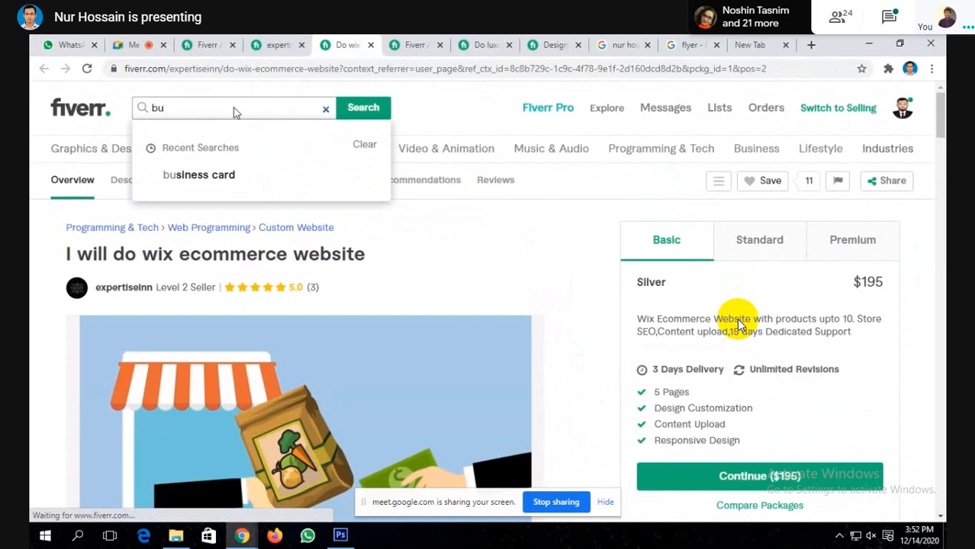
click(202, 176)
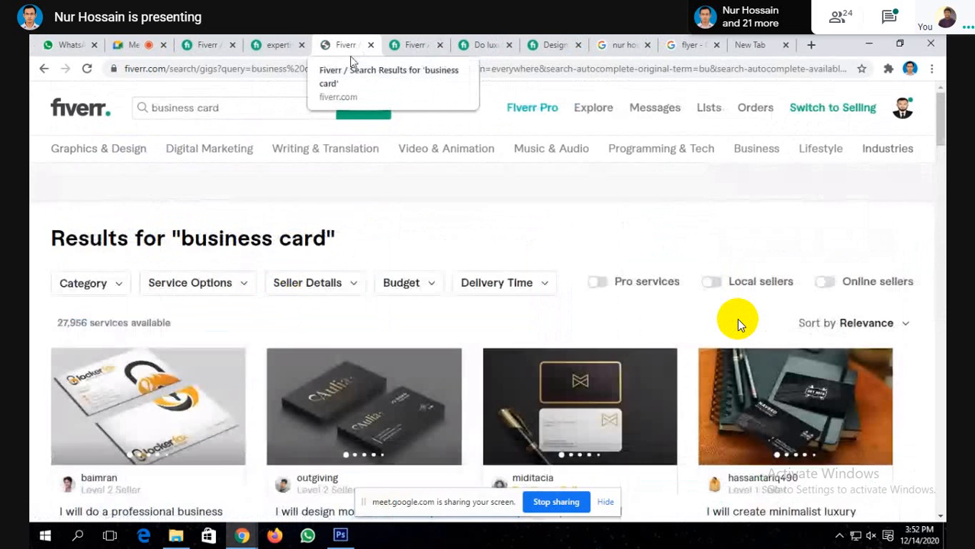
scroll(453, 333, down, 3)
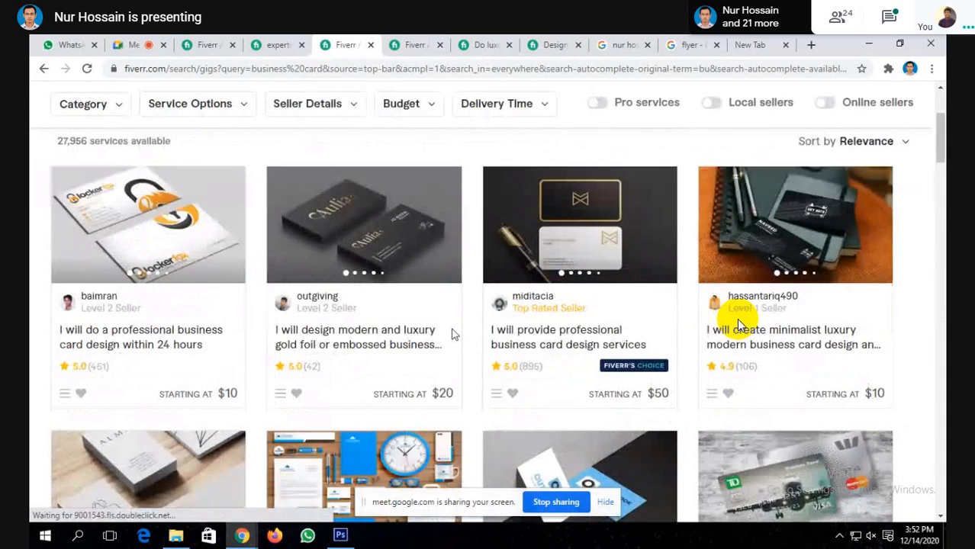
scroll(452, 334, down, 2)
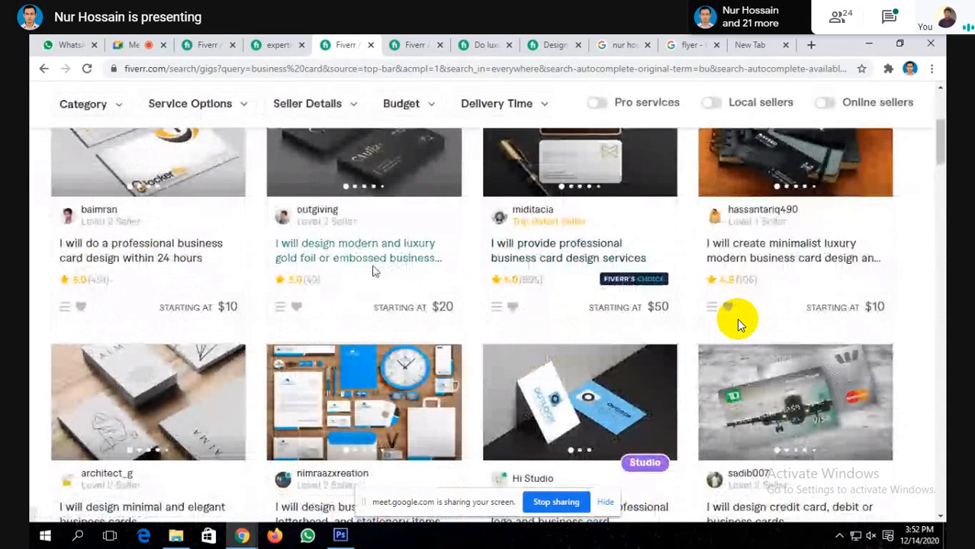
click(162, 258)
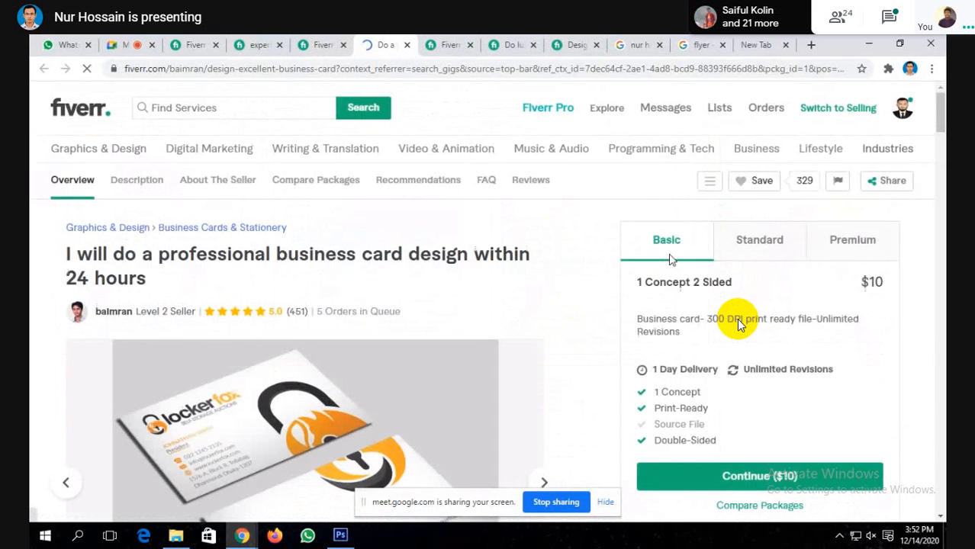
Copy its Basic package title '1 Concept 2 Sided' and return to the Edit Gig tab.
scroll(738, 324, down, 2)
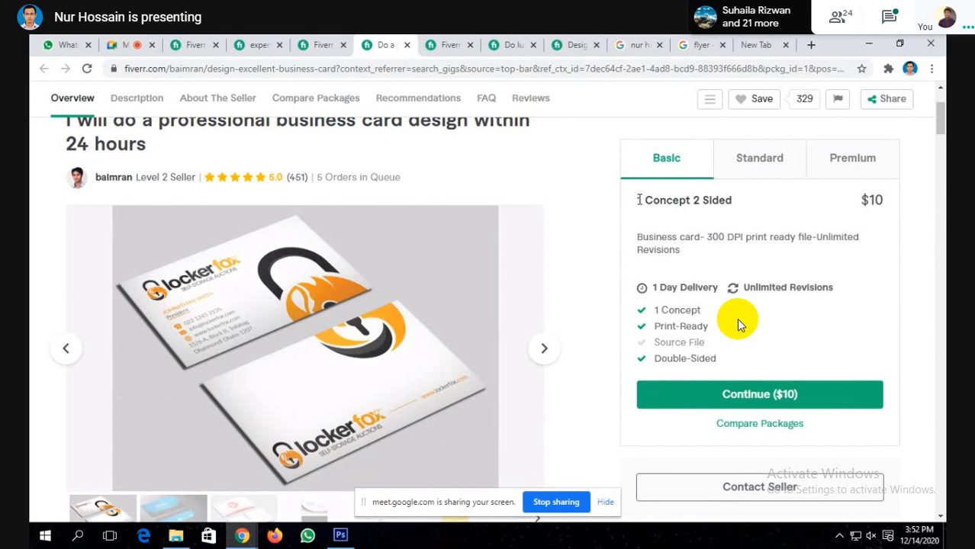
drag(637, 200, 761, 204)
key(ctrl+c)
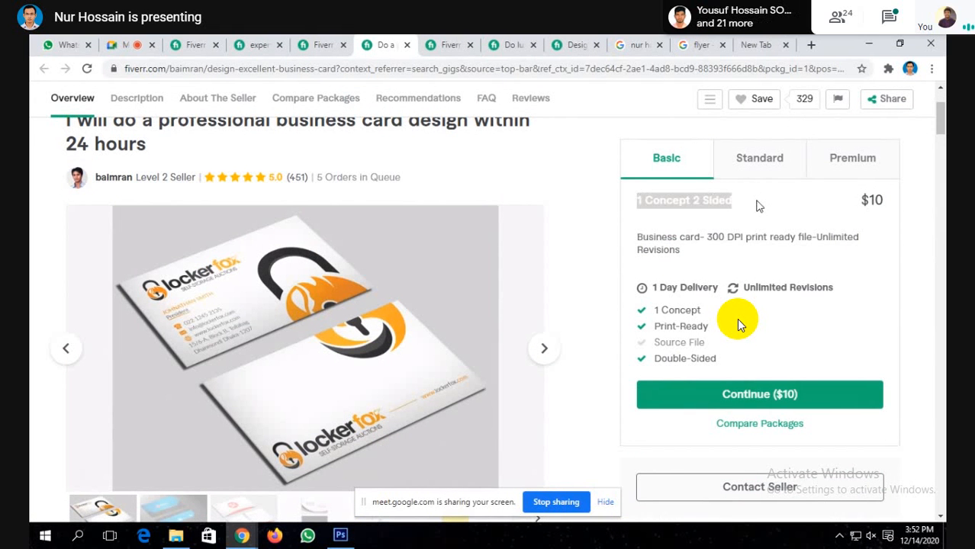
click(193, 46)
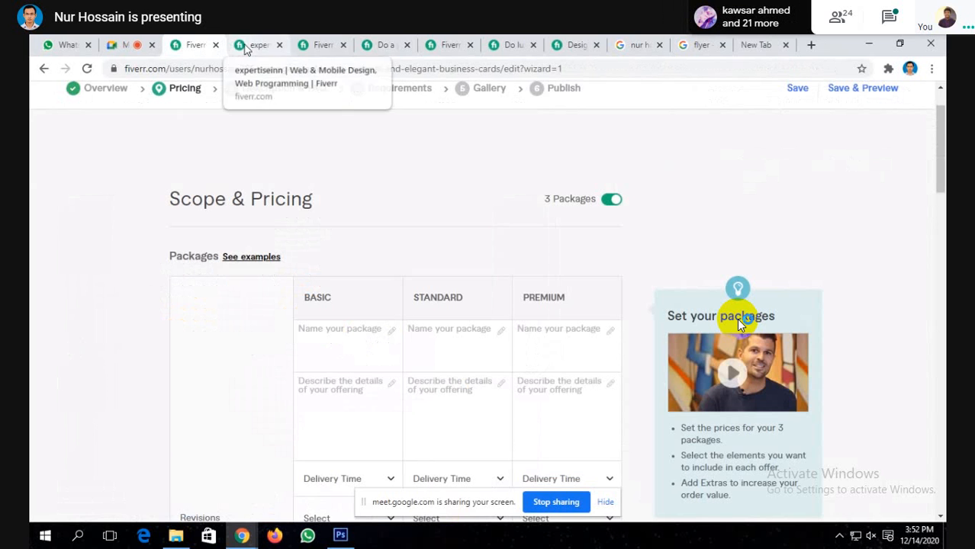
Paste '1 Concept 2 Sided' into the Basic package's name field.
mouse_move(349, 339)
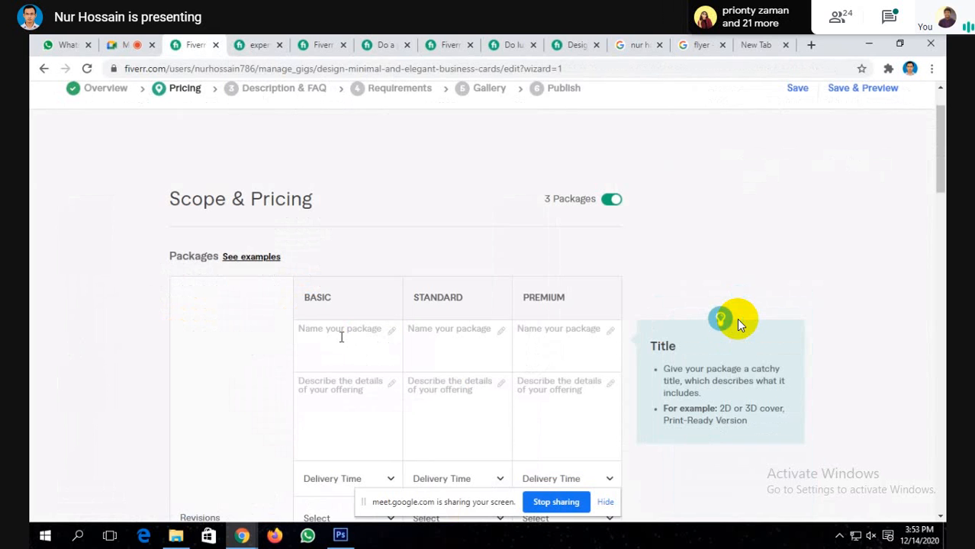
click(342, 337)
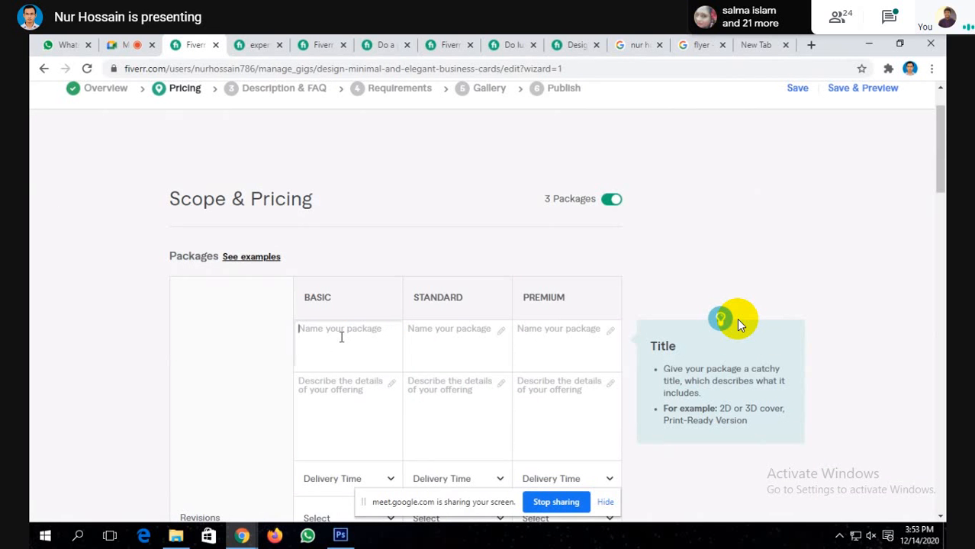
key(ctrl+v)
click(335, 387)
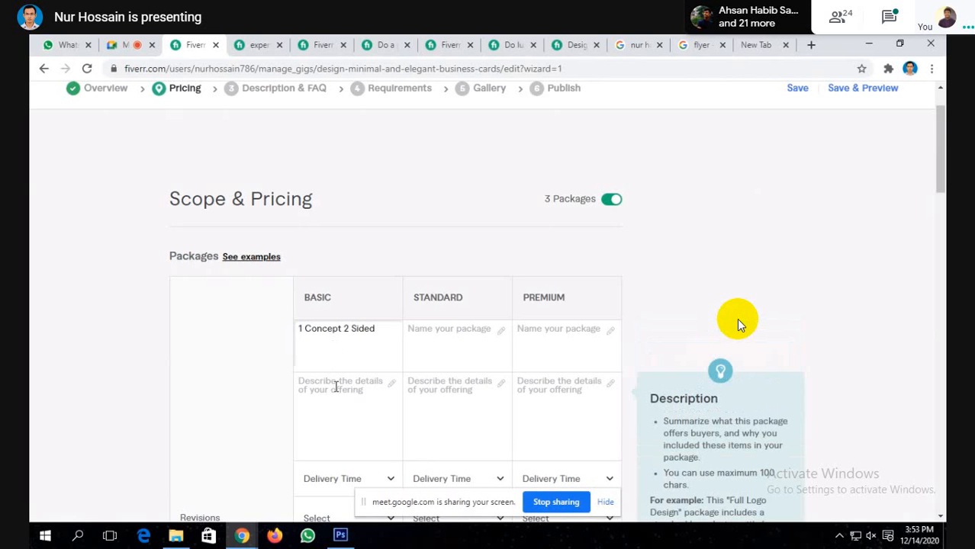
Compare the reference gig's Standard package, then copy its Basic description '300 DPI print ready file-Unlimited Revisions'.
click(261, 47)
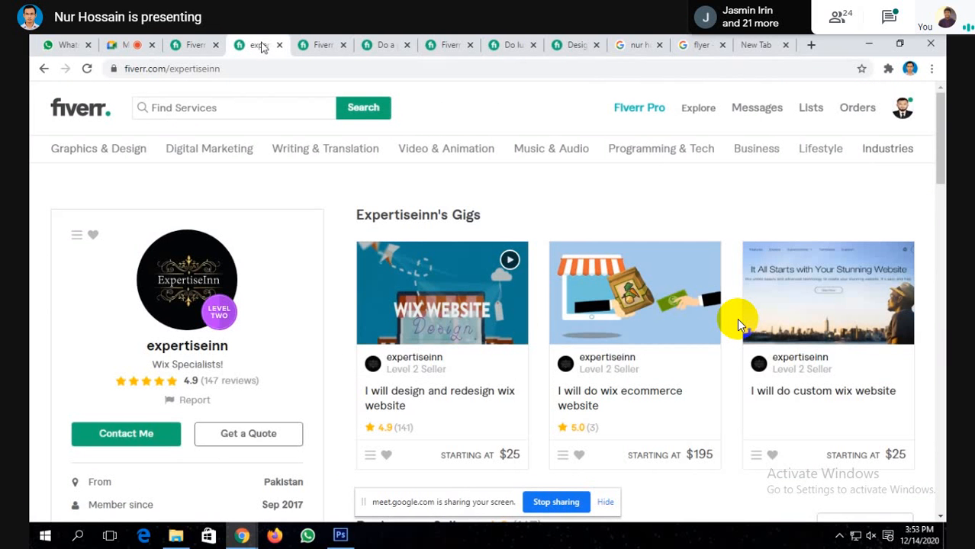
click(306, 47)
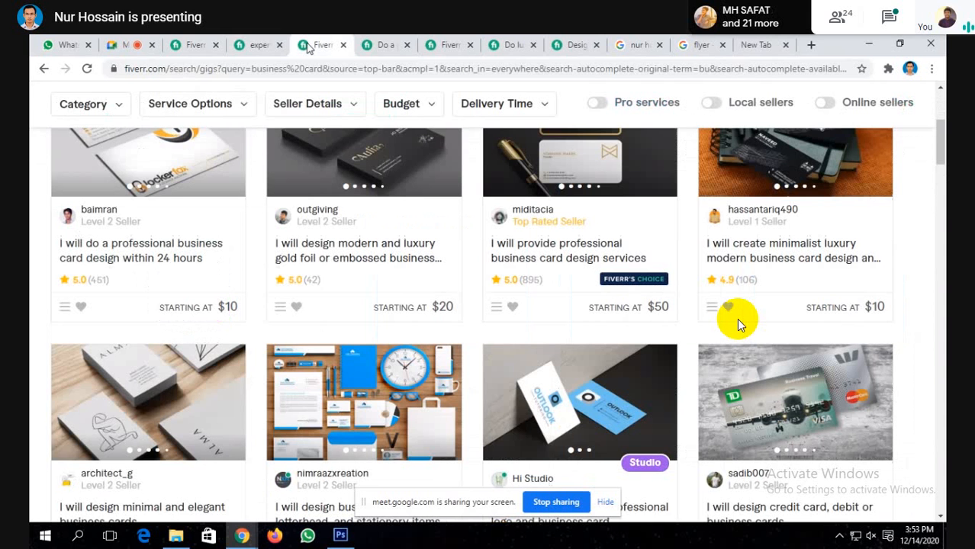
click(387, 46)
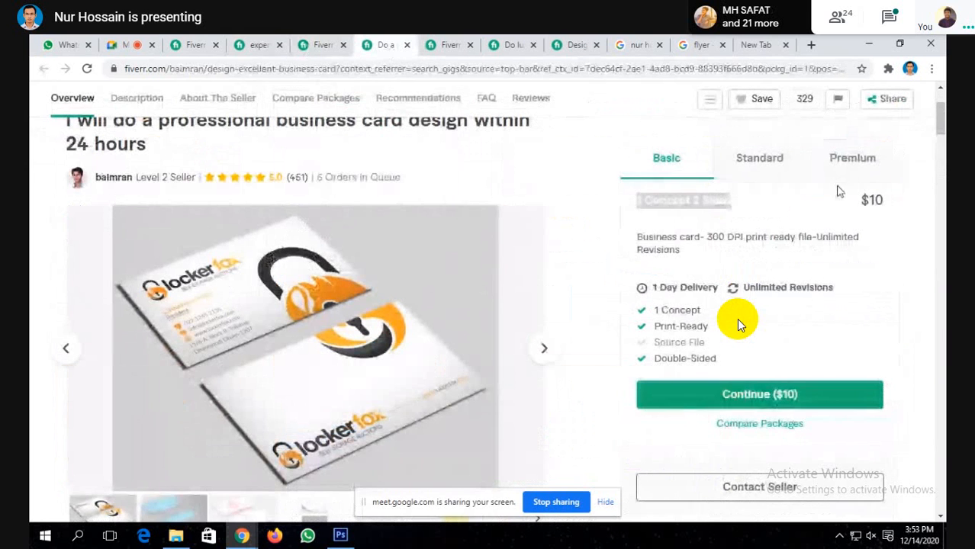
click(755, 163)
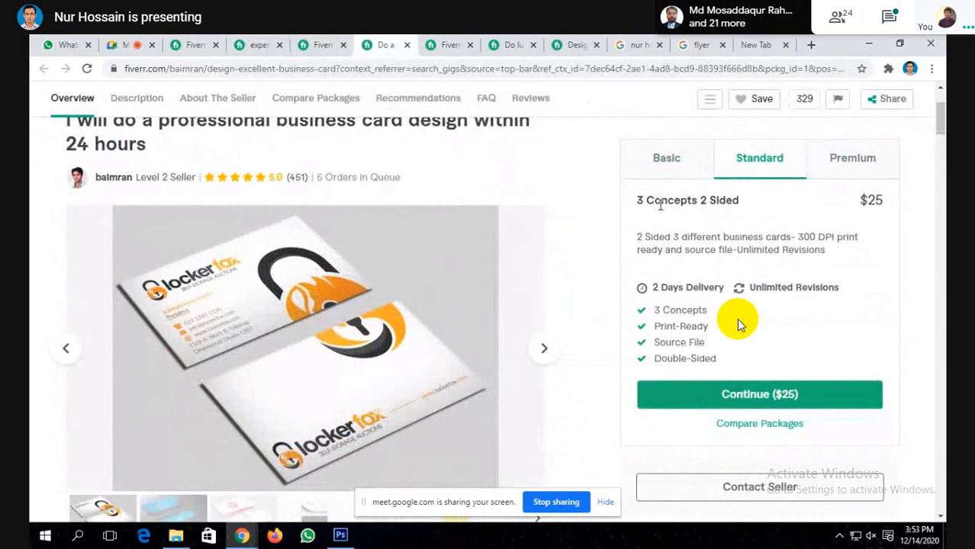
click(665, 170)
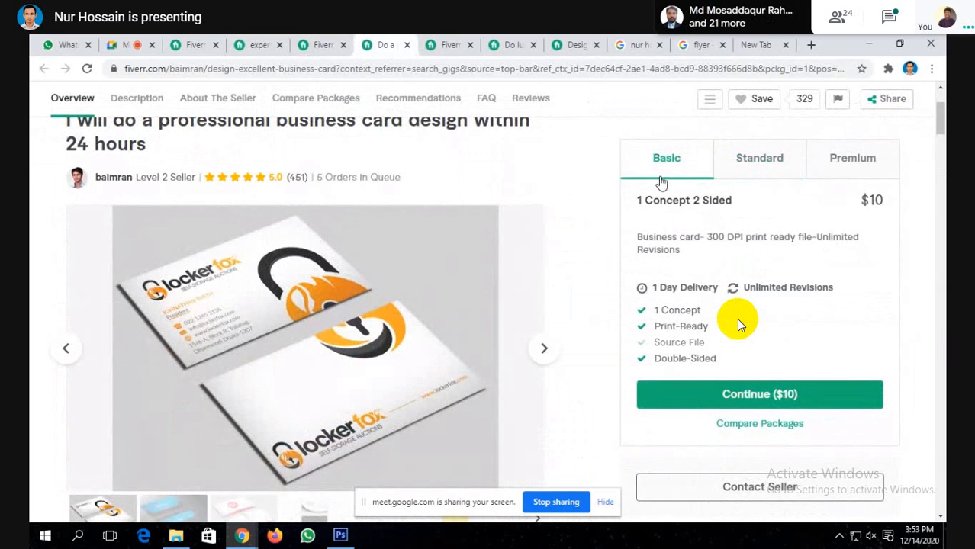
drag(639, 235, 884, 259)
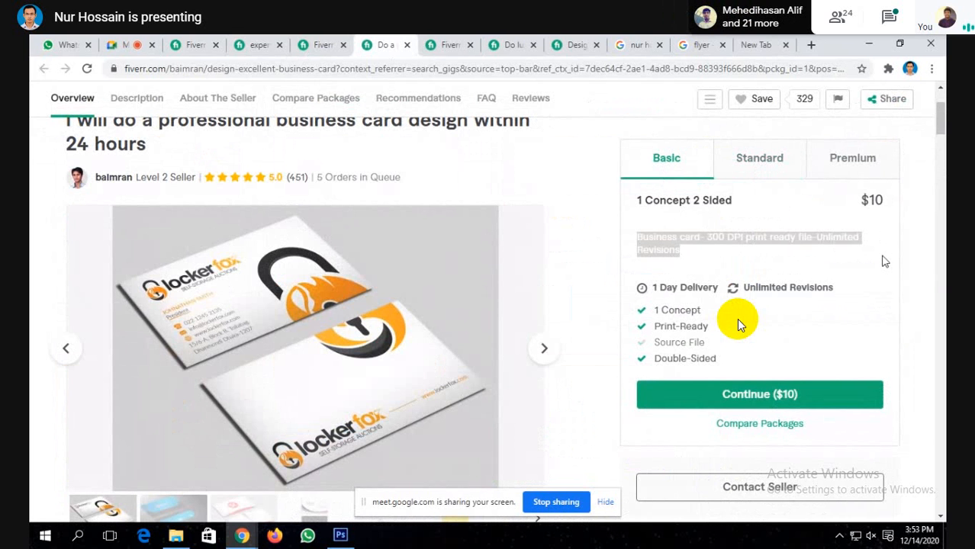
Paste the copied description into the Basic package of your gig.
click(196, 46)
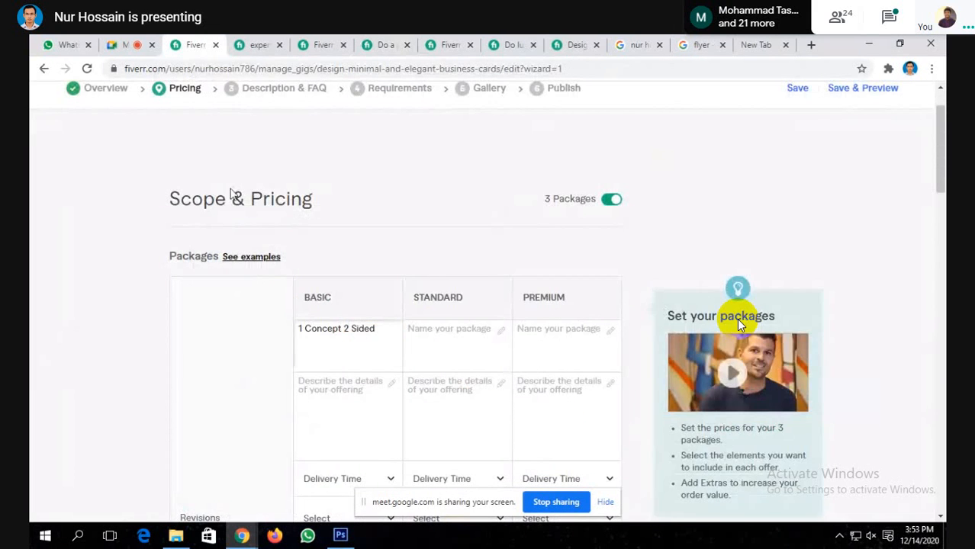
click(342, 337)
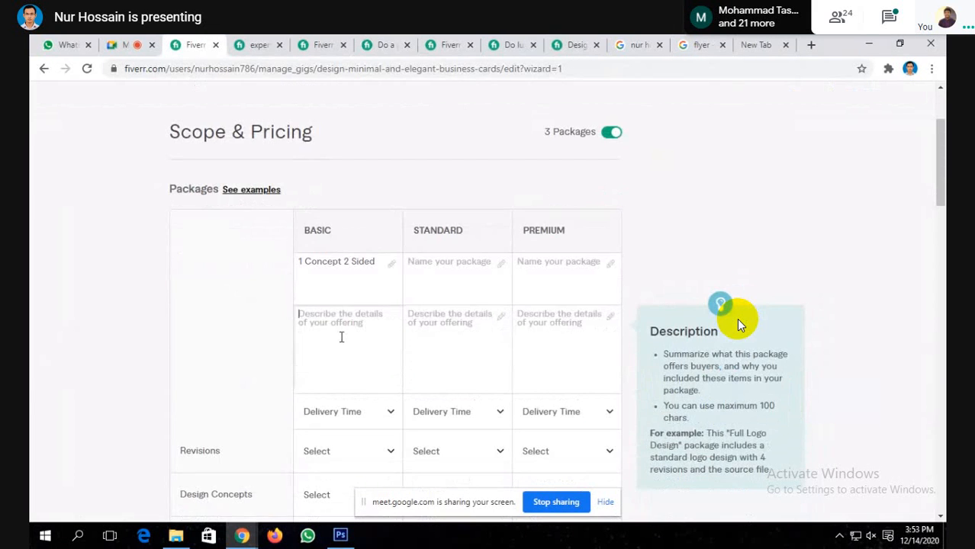
text(Business card- 300 DPI print ready file- Unlimited Revisions)
scroll(342, 339, down, 1)
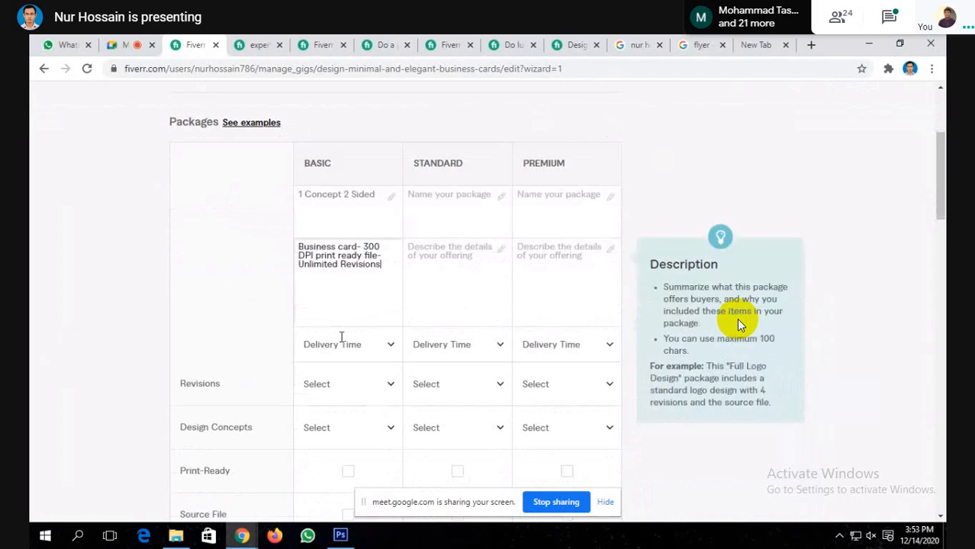
Set Basic delivery to 1 day, revisions to Unlimited, and design concepts to 2.
click(391, 349)
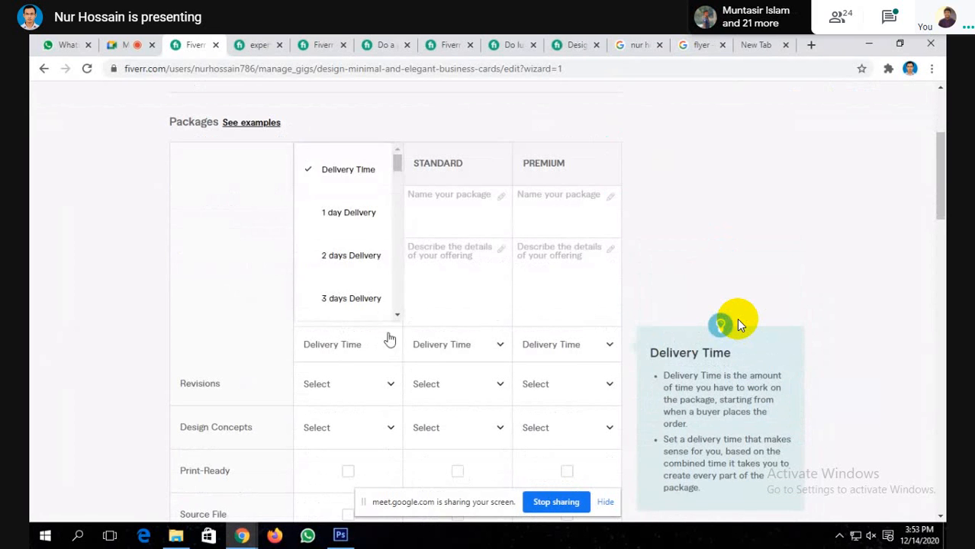
click(364, 304)
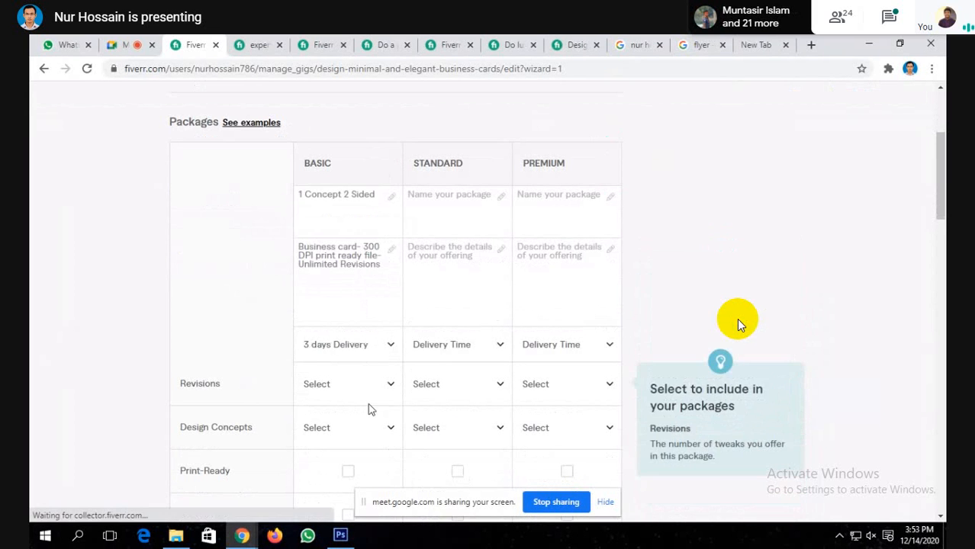
click(390, 347)
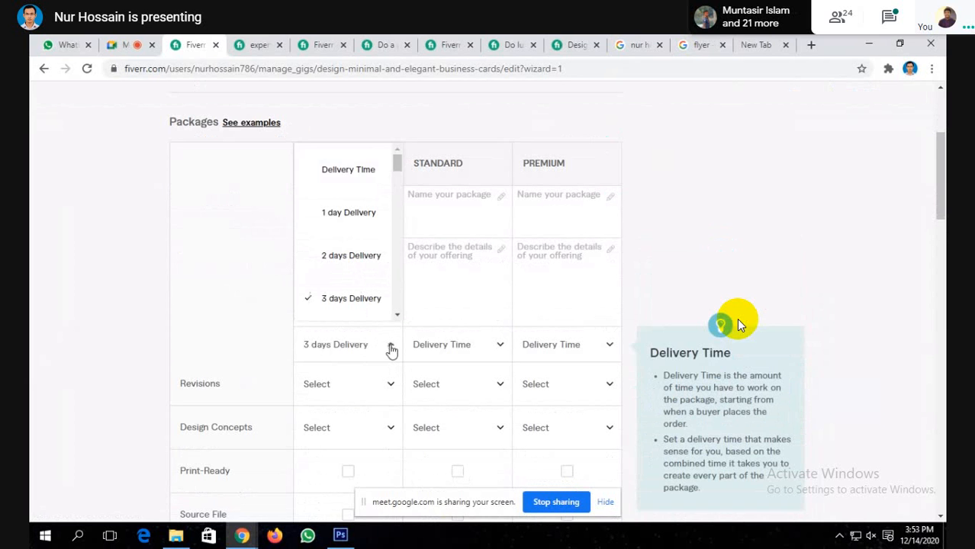
click(358, 219)
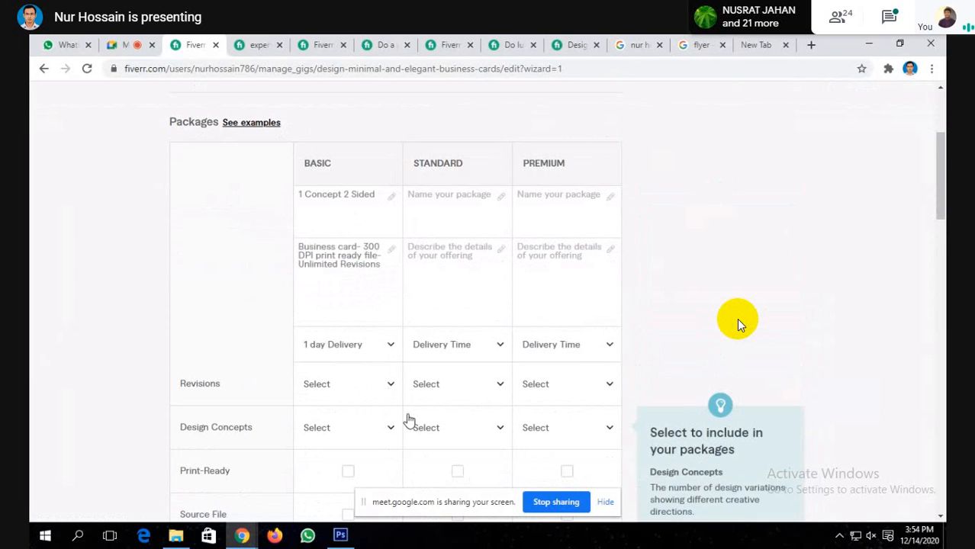
scroll(406, 420, down, 2)
click(389, 252)
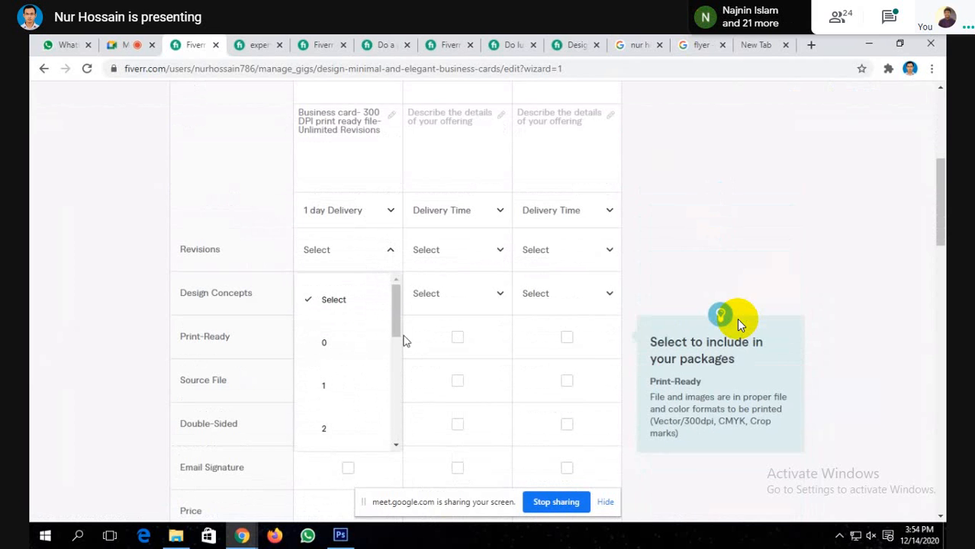
drag(398, 332, 402, 436)
click(347, 430)
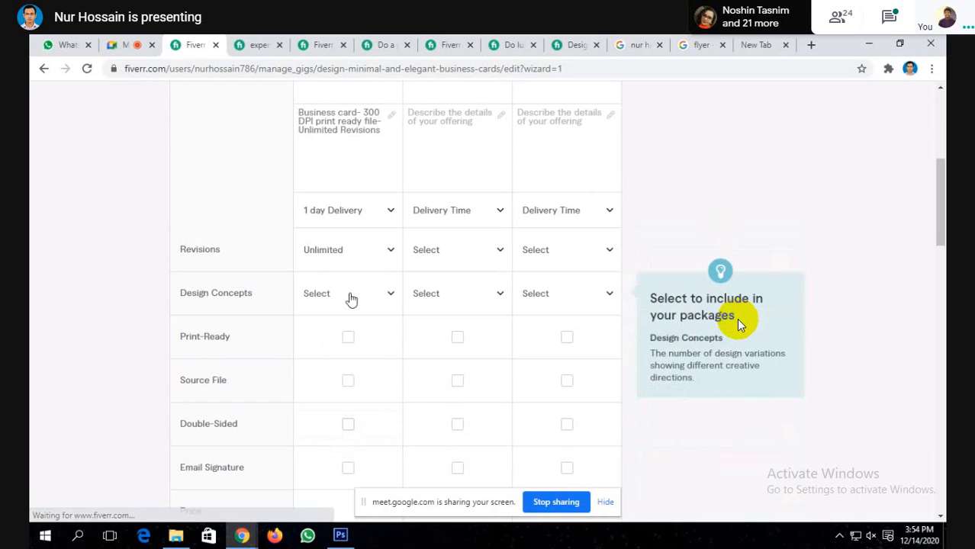
click(391, 298)
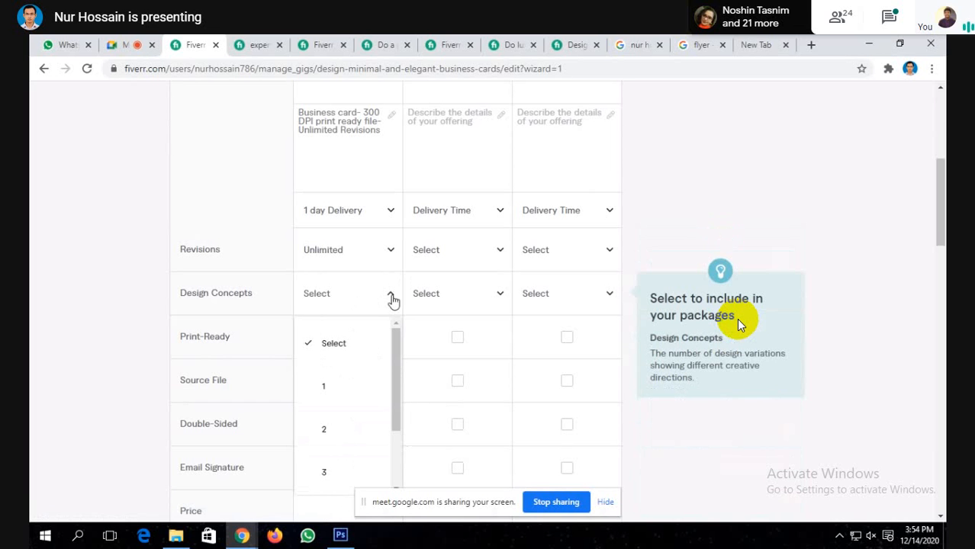
click(340, 440)
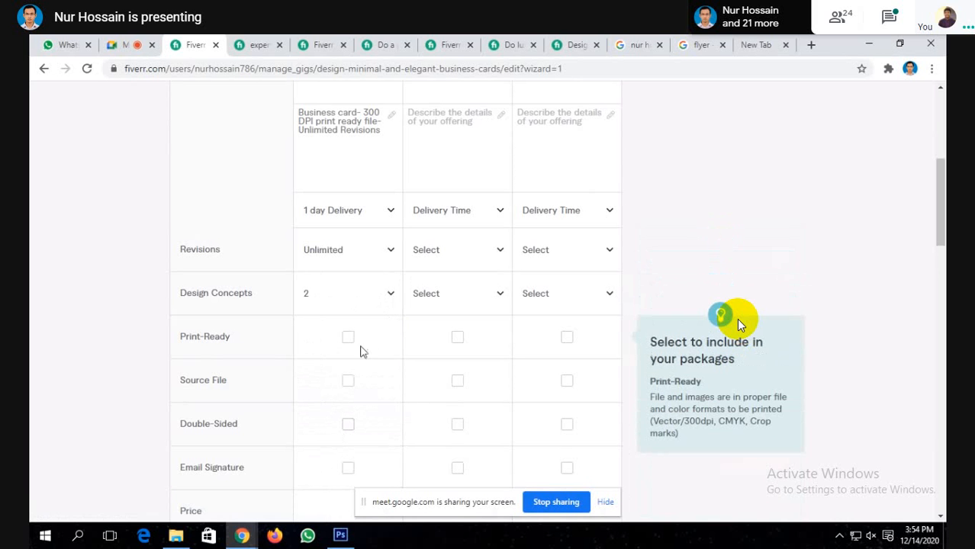
scroll(355, 339, up, 5)
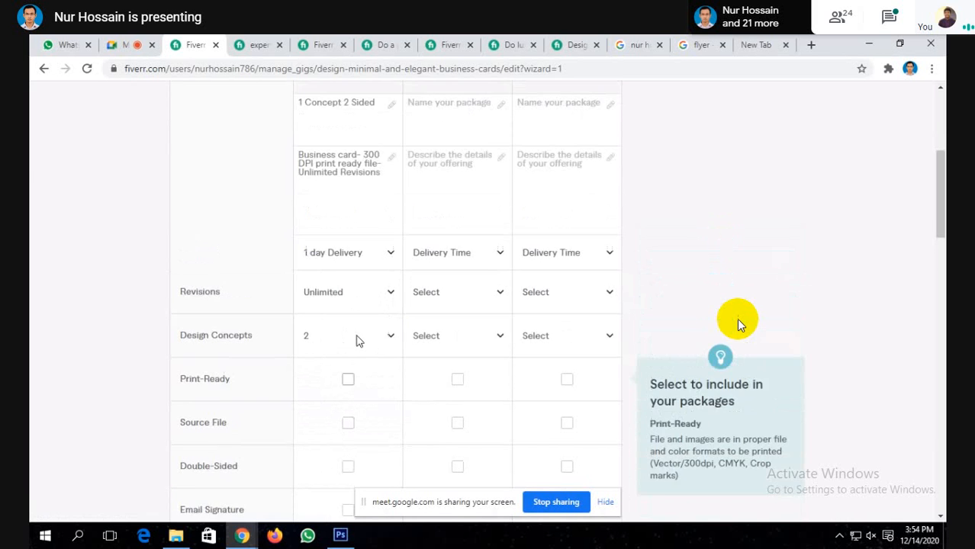
Scroll down the pricing table toward the Standard package settings.
scroll(356, 339, down, 1)
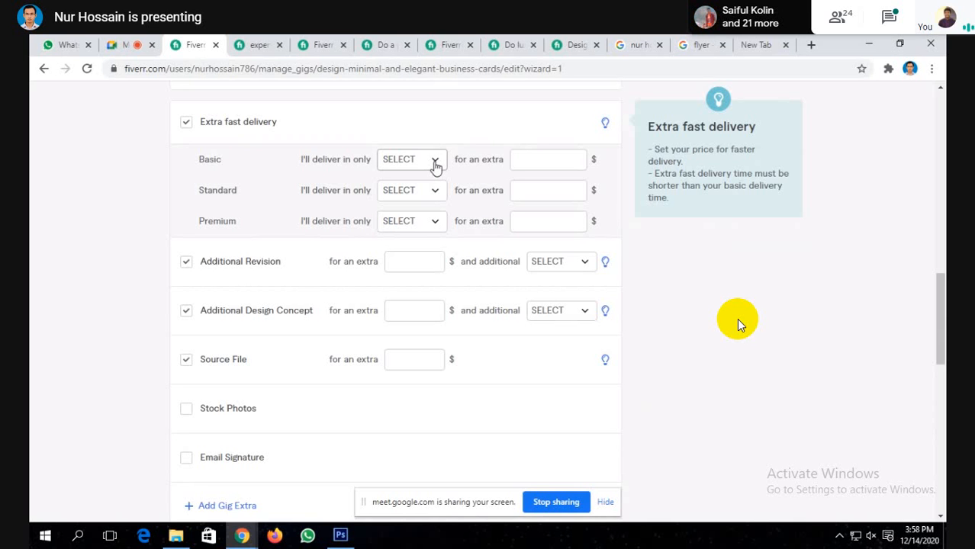
Set extra fast delivery to 1 day for $5 on Standard and $10 on Premium.
click(435, 167)
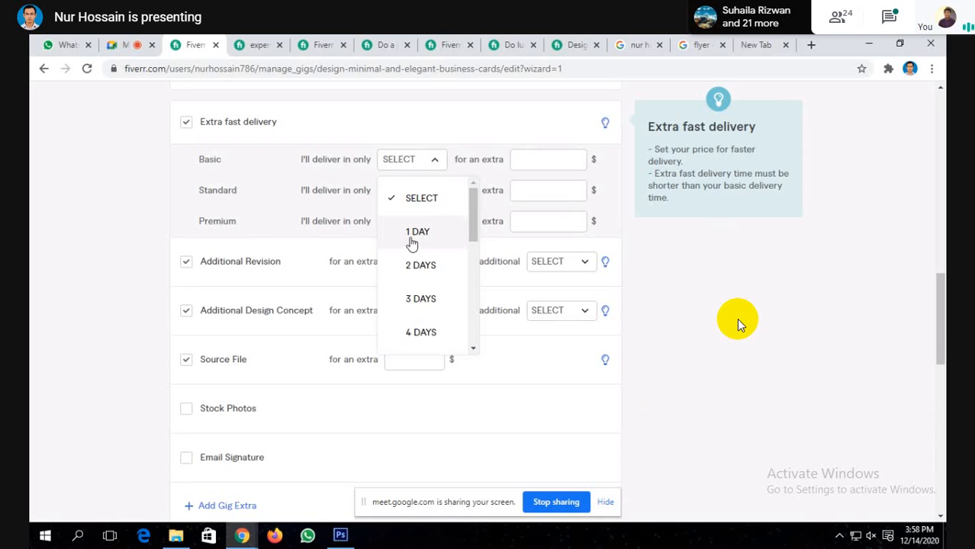
click(434, 167)
click(434, 194)
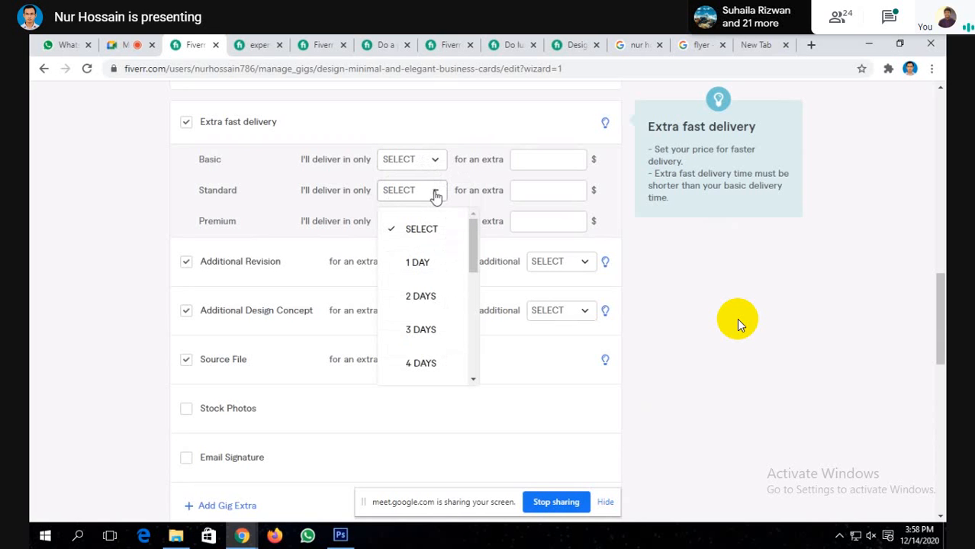
click(417, 270)
click(526, 197)
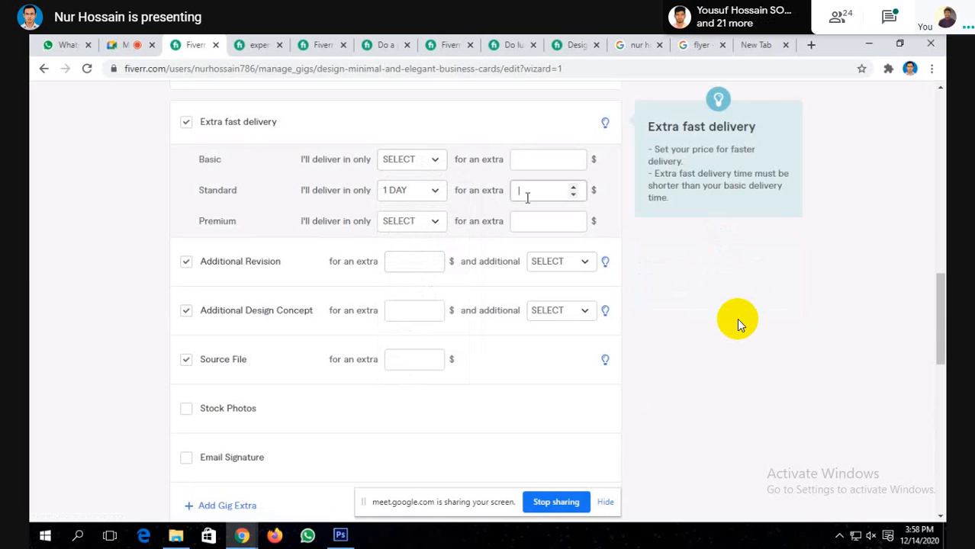
text(5)
click(434, 223)
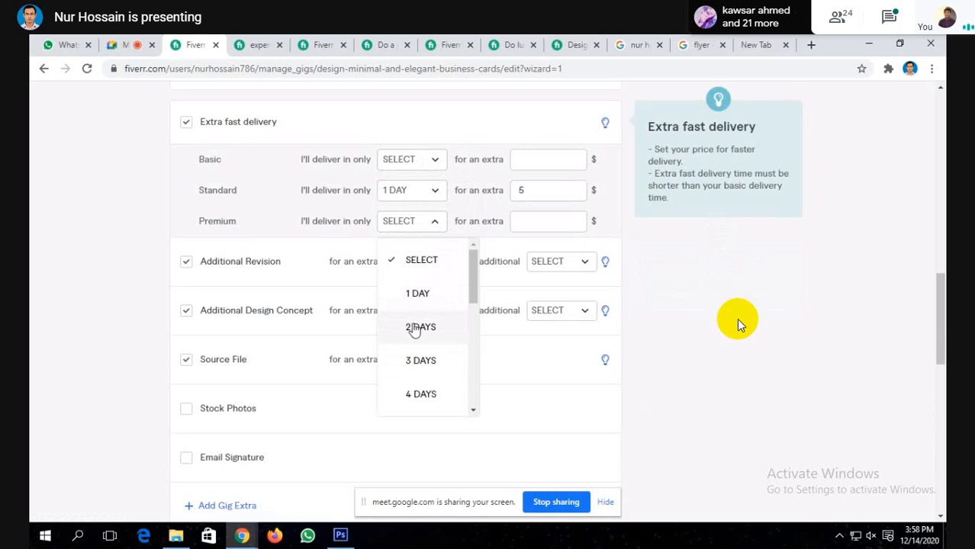
click(415, 296)
click(532, 222)
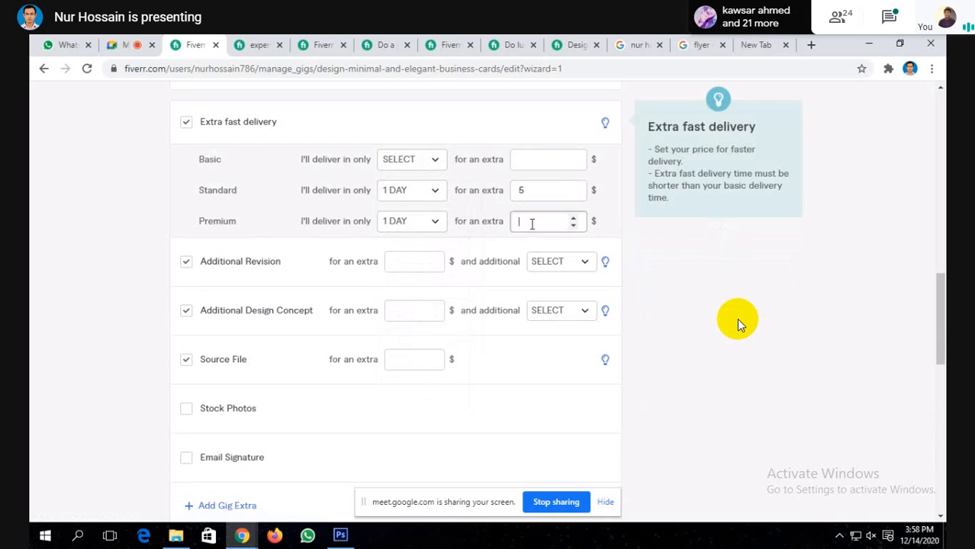
text(10)
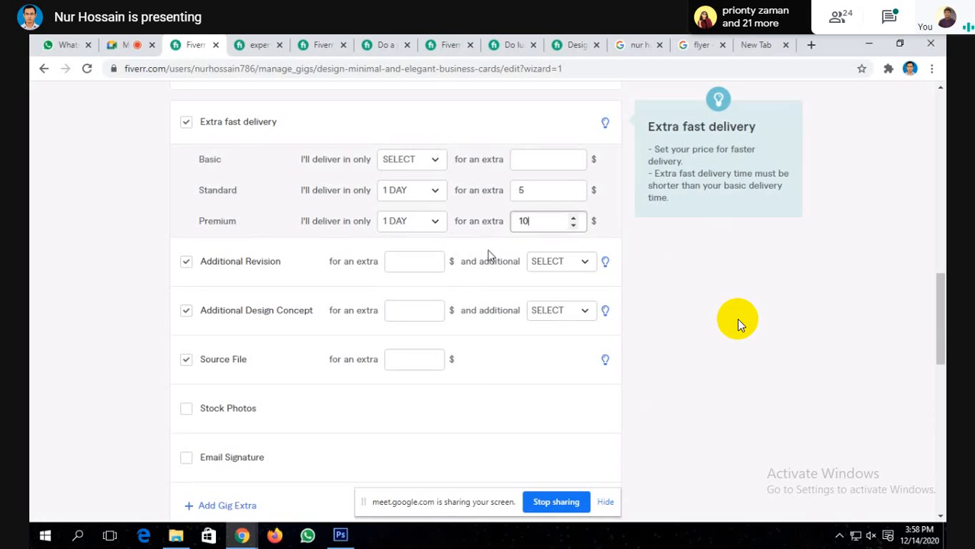
click(399, 262)
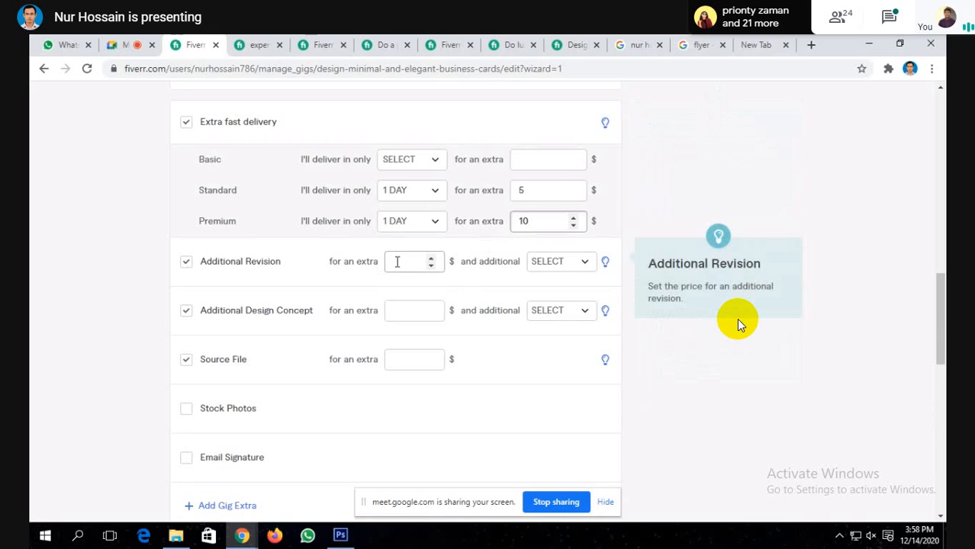
Price the Additional Revision and Additional Design Concept extras at $5 each.
text(5)
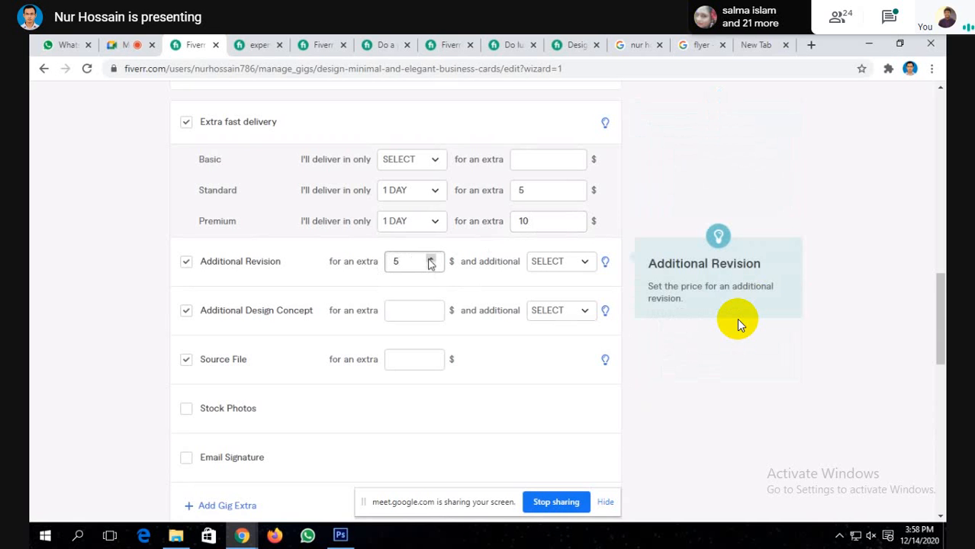
scroll(430, 262, down, 1)
scroll(431, 256, down, 1)
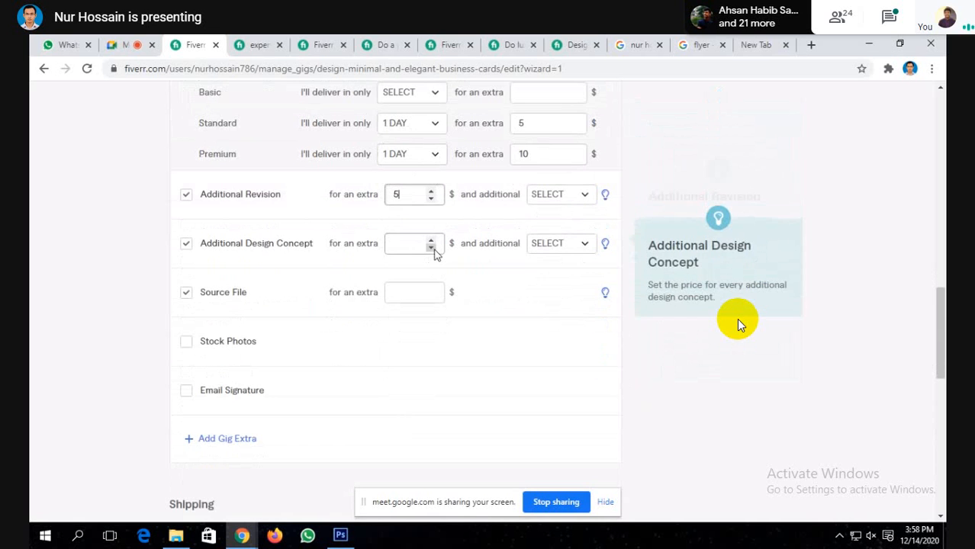
click(432, 247)
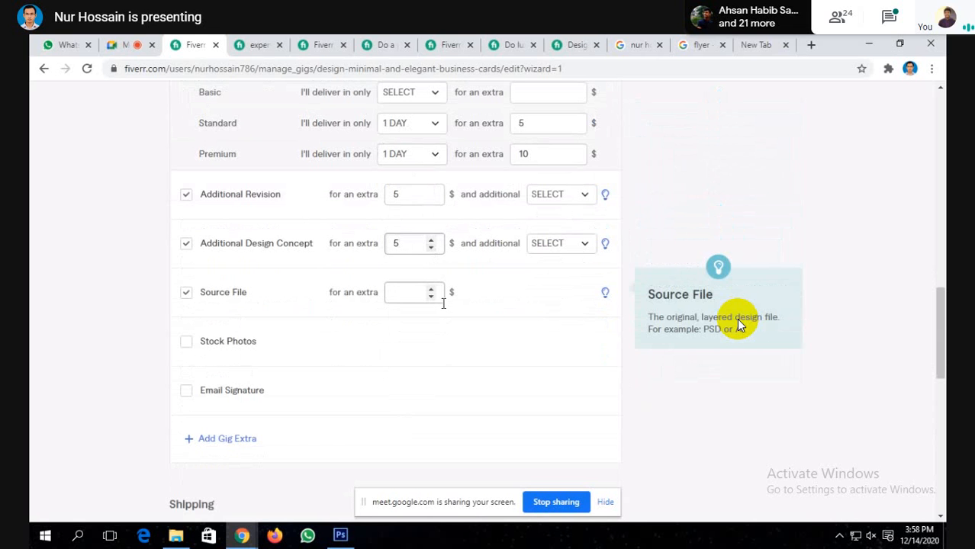
Give both the Additional Revision and Additional Design Concept extras 1 extra day.
click(583, 196)
click(584, 198)
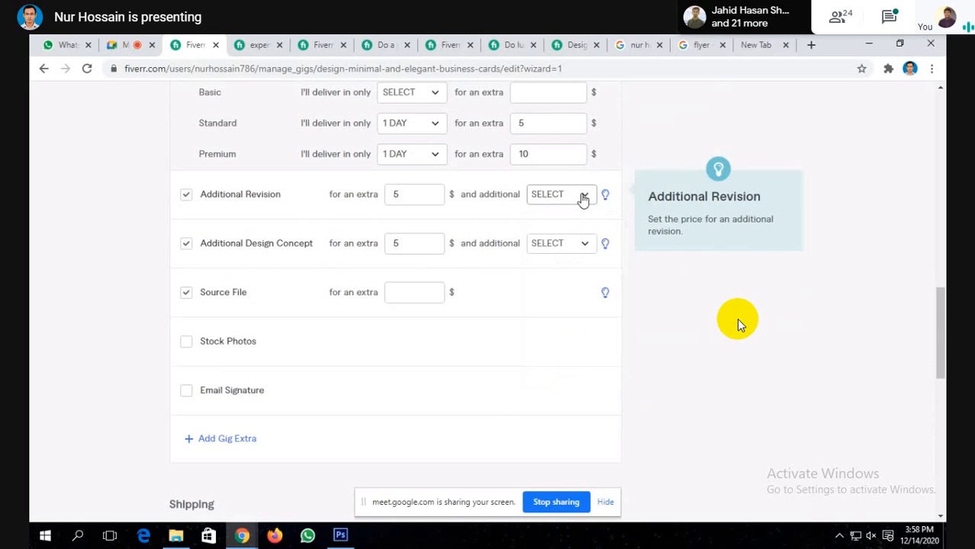
click(584, 198)
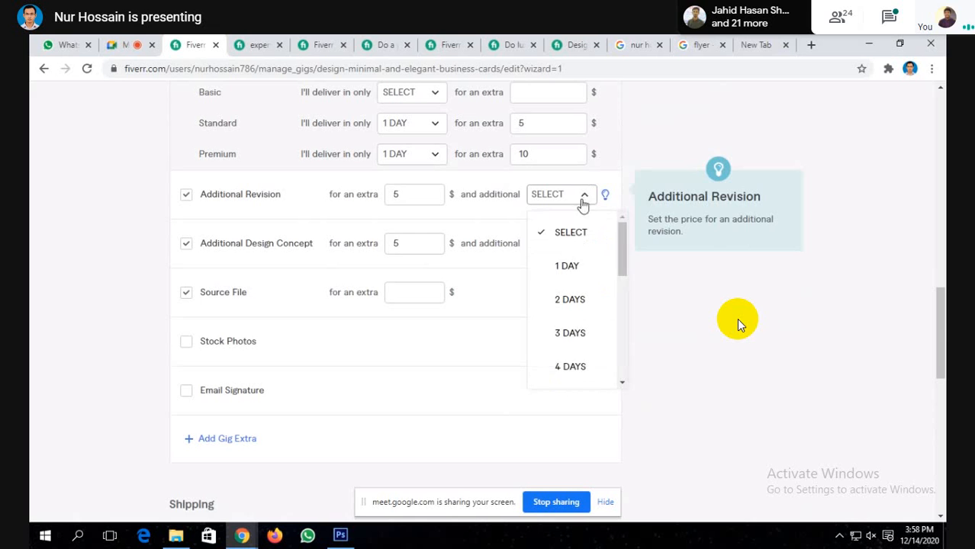
click(572, 267)
click(584, 243)
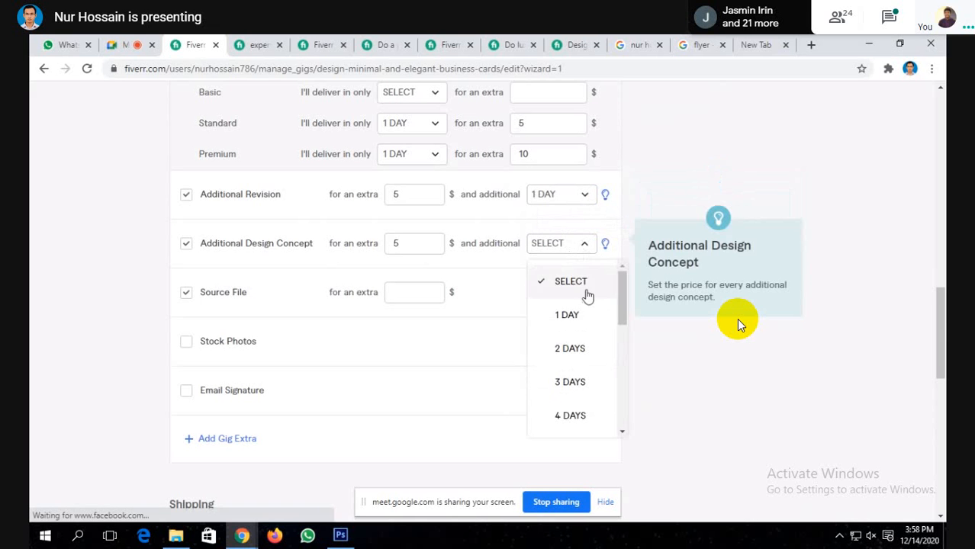
click(582, 315)
Price the Source File extra at $5 and save the pricing.
scroll(581, 318, down, 1)
scroll(581, 318, down, 1)
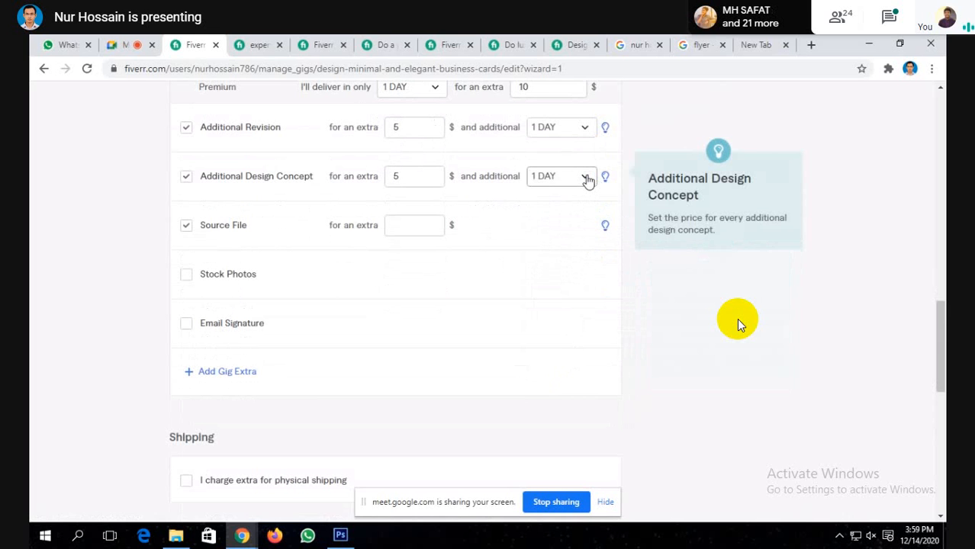
click(423, 227)
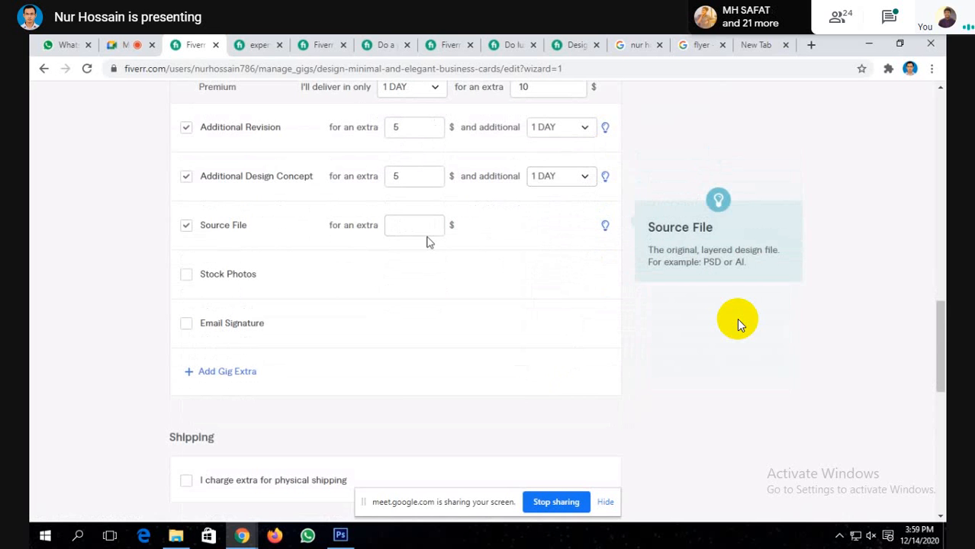
text(5)
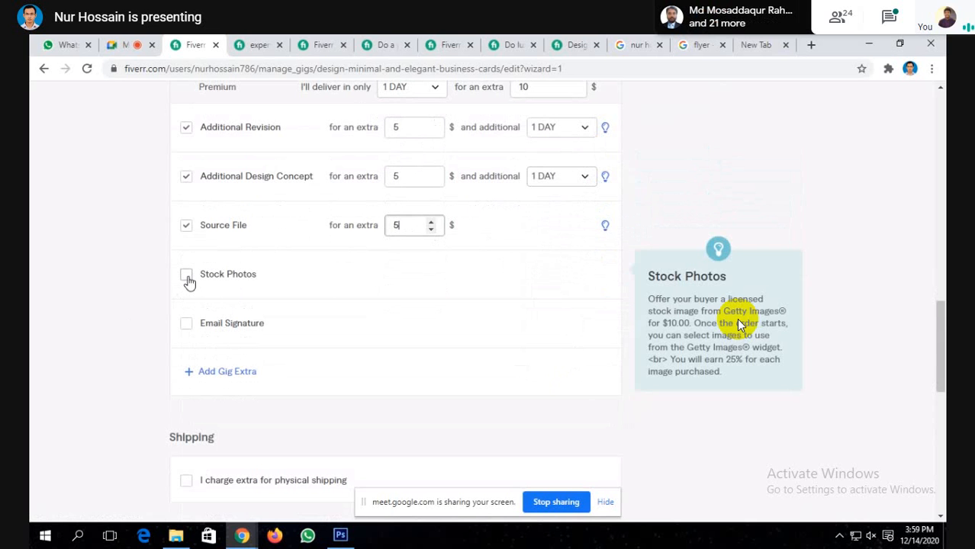
scroll(359, 379, down, 2)
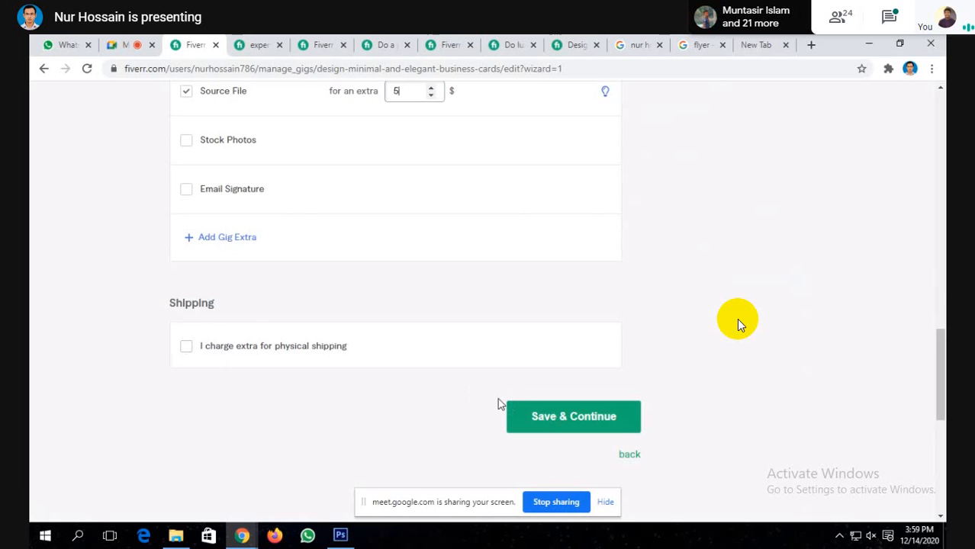
click(569, 421)
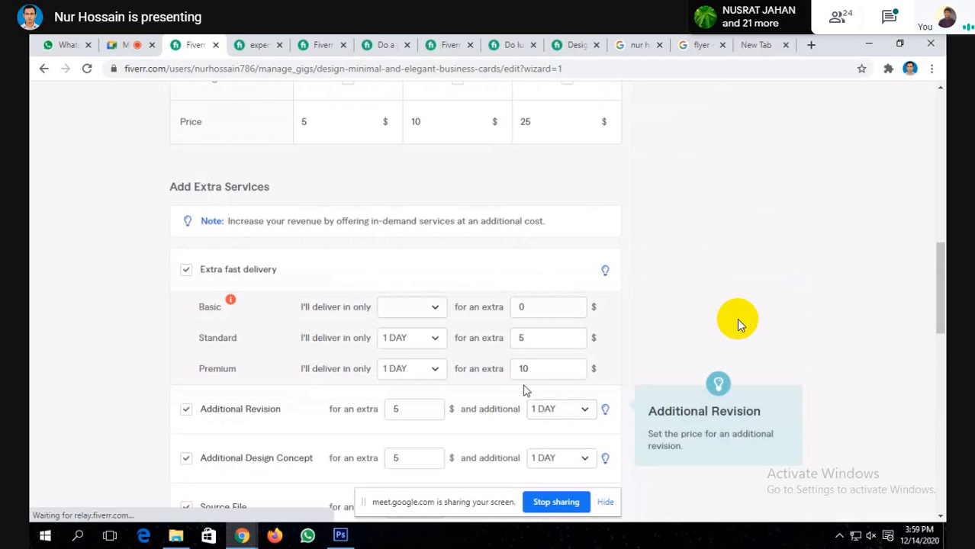
Set Basic extra fast delivery to 1 day and retry saving the pricing.
click(436, 309)
click(419, 378)
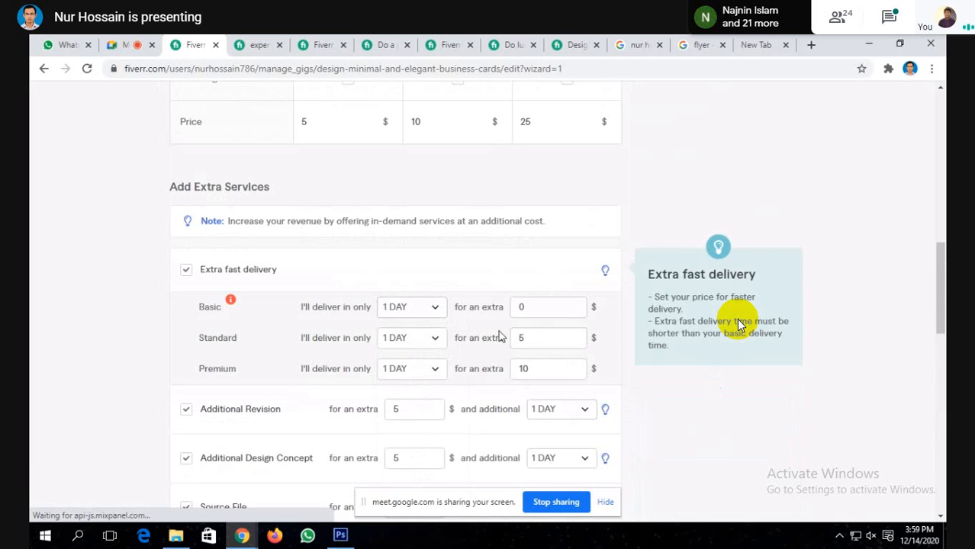
click(534, 312)
scroll(537, 362, down, 7)
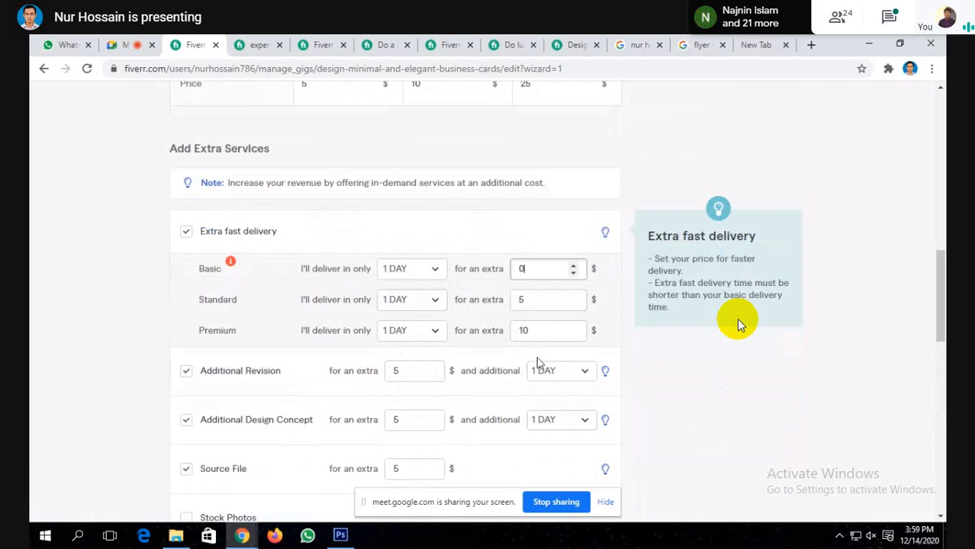
scroll(537, 363, down, 4)
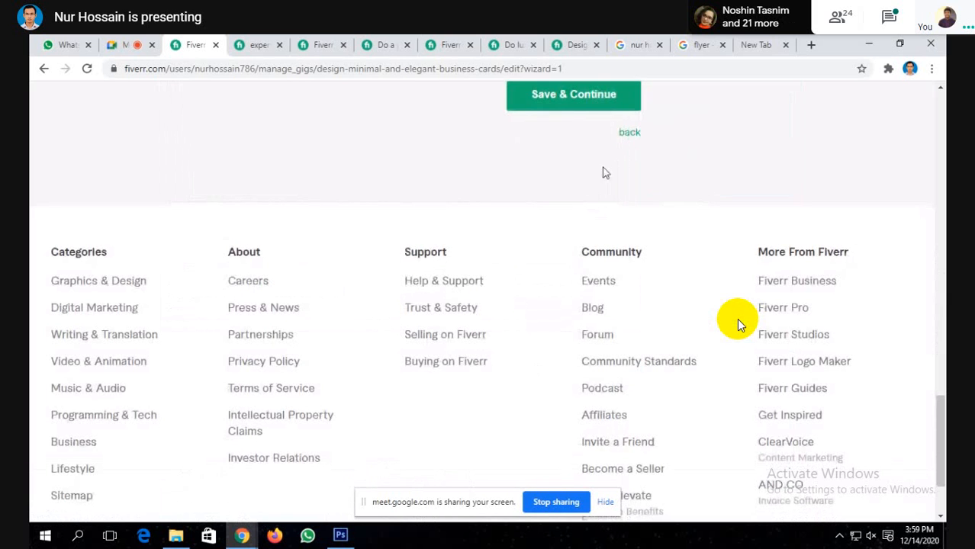
click(572, 106)
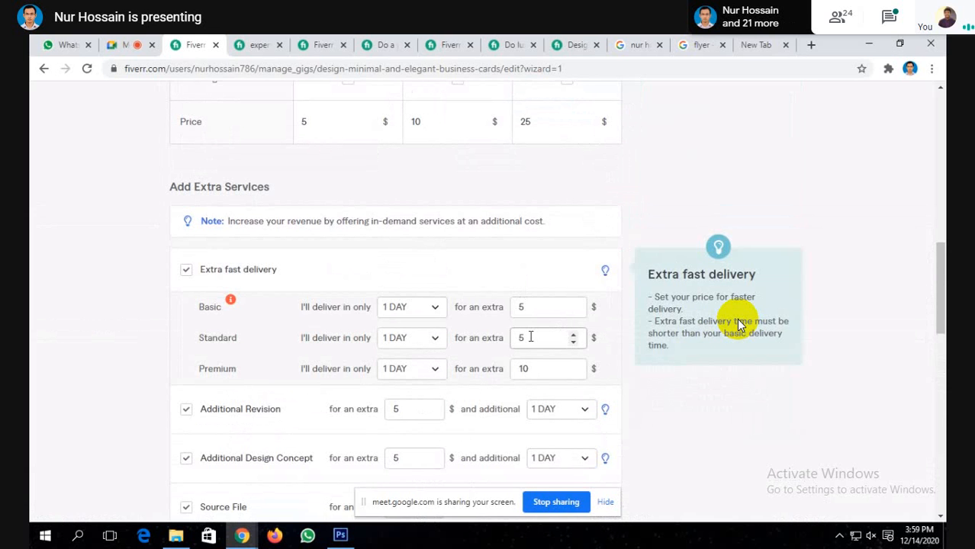
scroll(530, 336, down, 6)
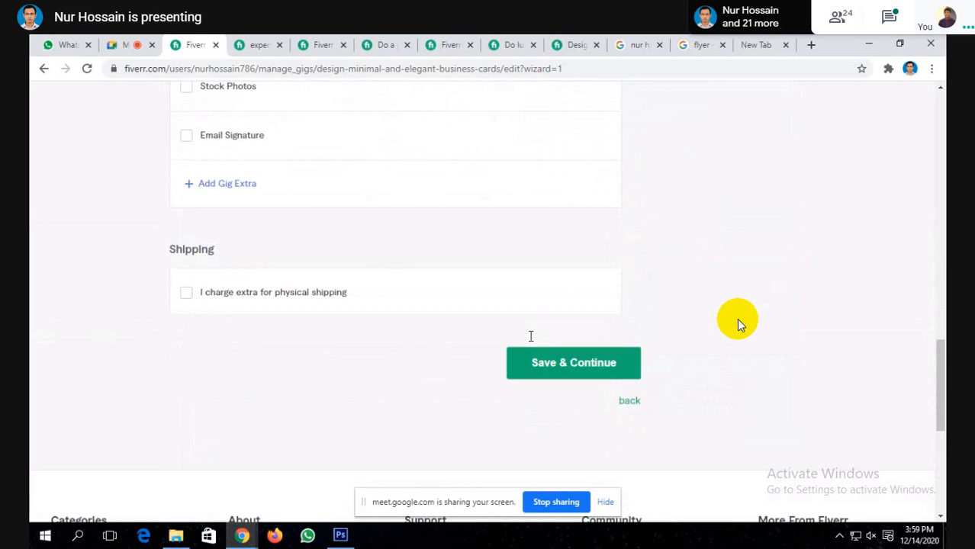
click(564, 366)
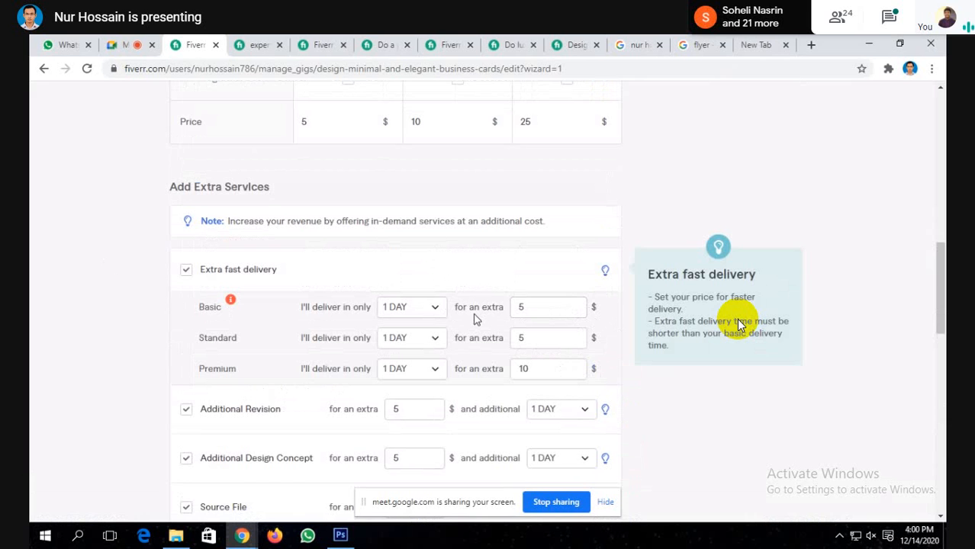
Reset the Basic extra fast delivery time back to SELECT after the save error.
scroll(738, 324, up, 1)
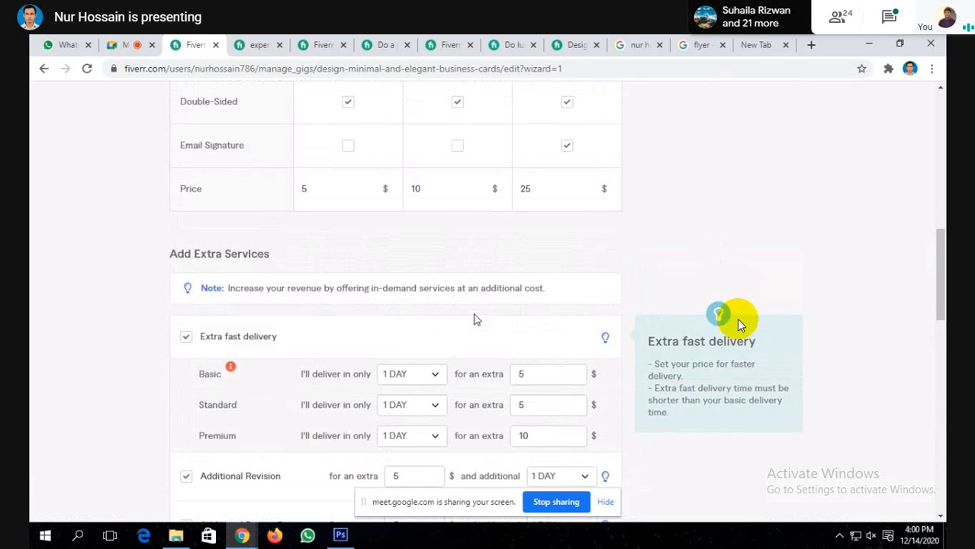
scroll(738, 324, down, 1)
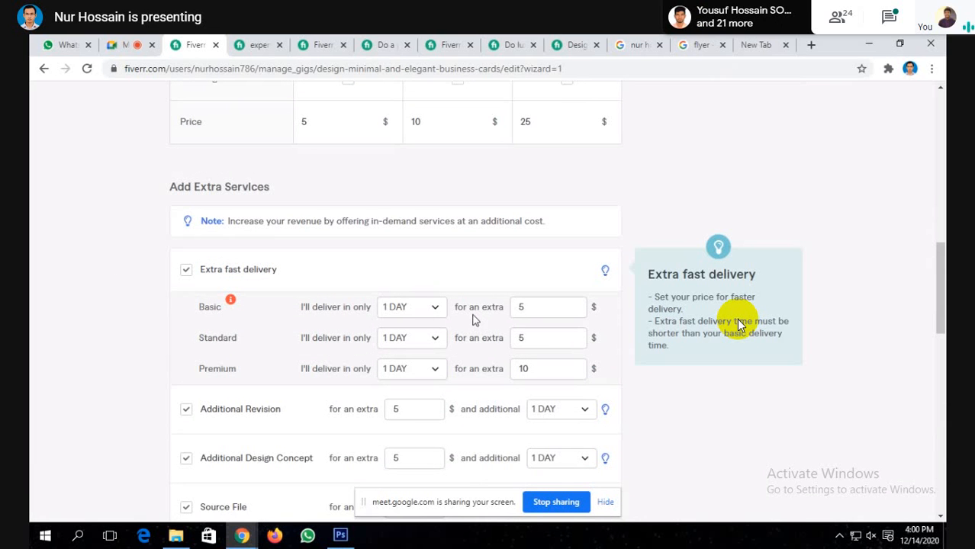
click(433, 311)
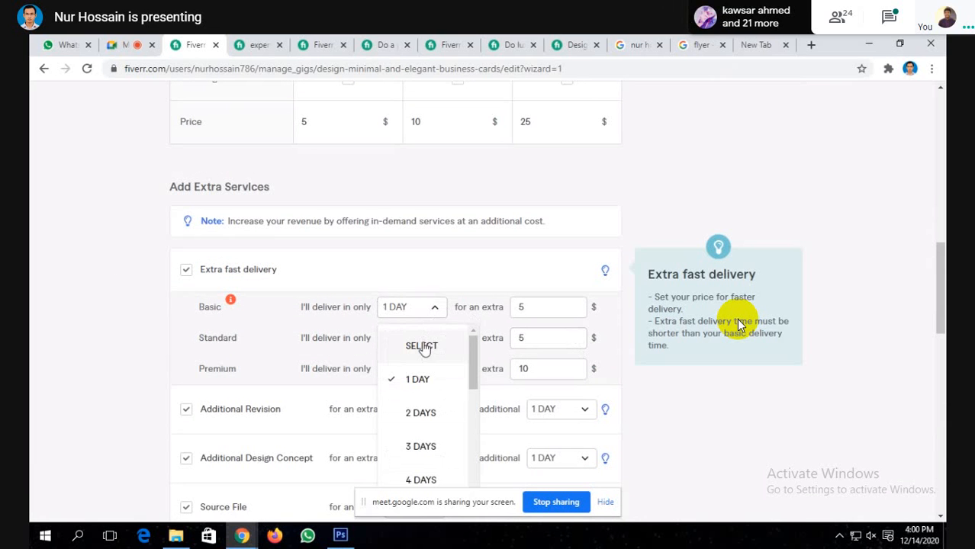
click(422, 345)
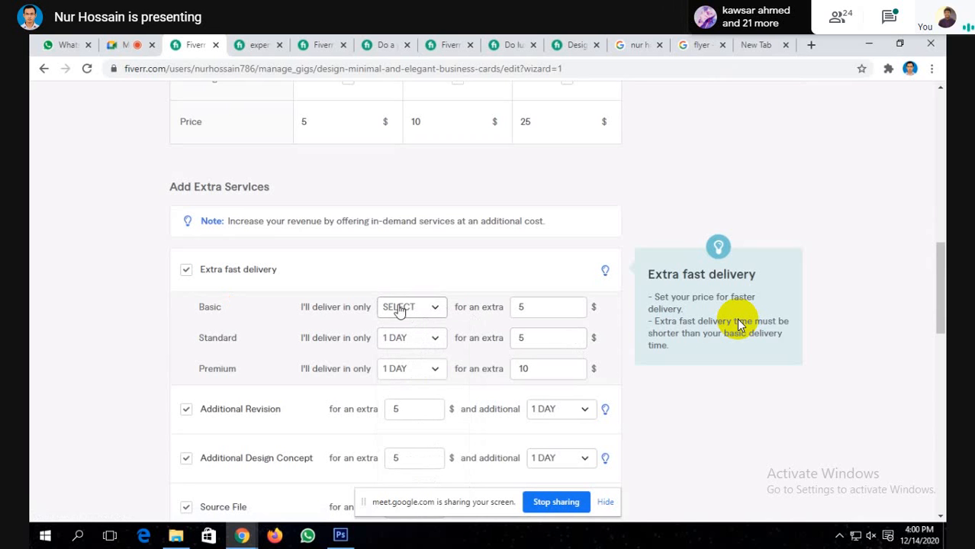
scroll(534, 358, down, 10)
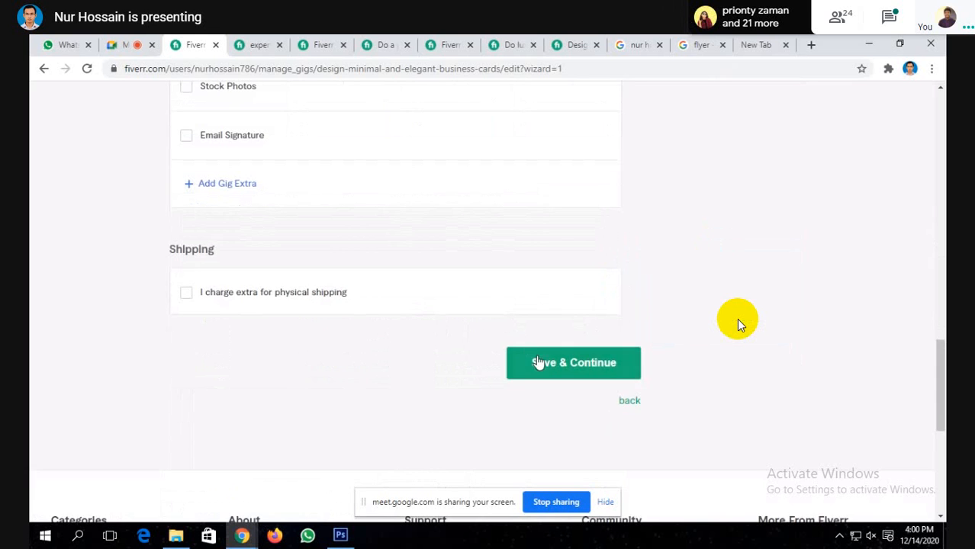
Save the pricing and scroll through the new Description & FAQ page.
click(539, 362)
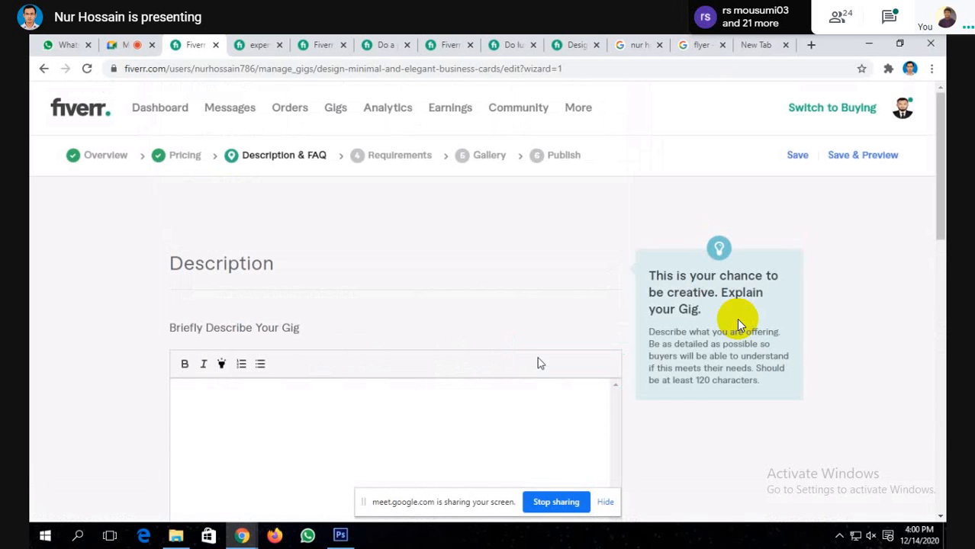
scroll(738, 322, down, 4)
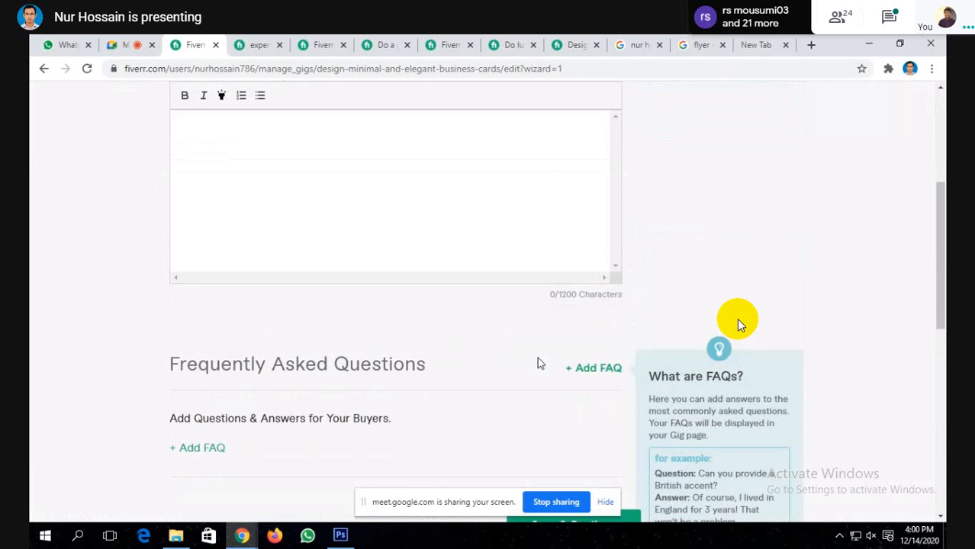
scroll(738, 321, down, 2)
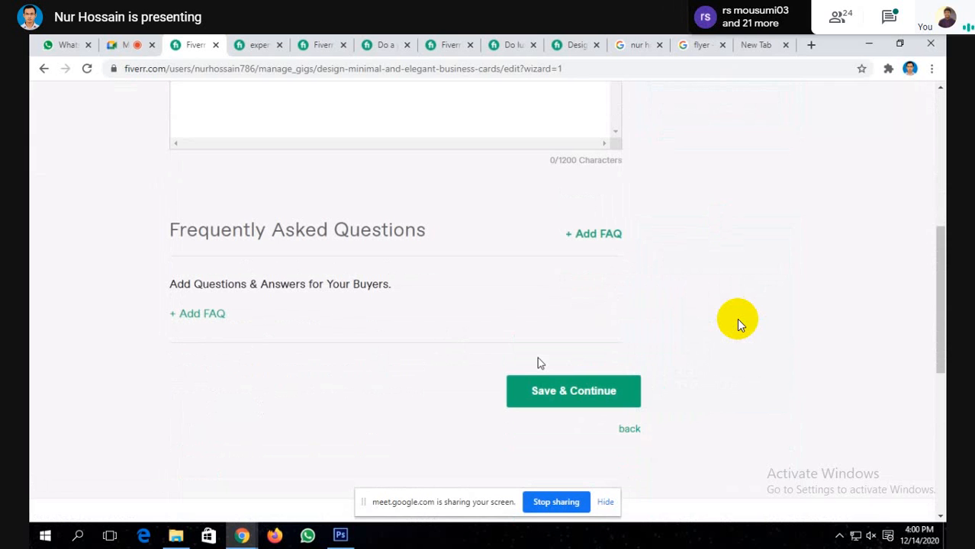
scroll(738, 324, up, 8)
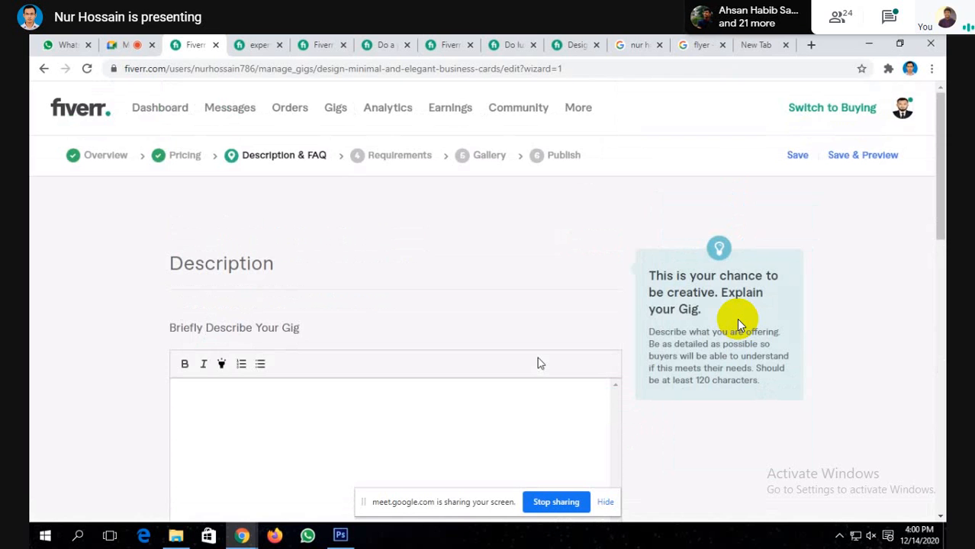
scroll(737, 324, down, 1)
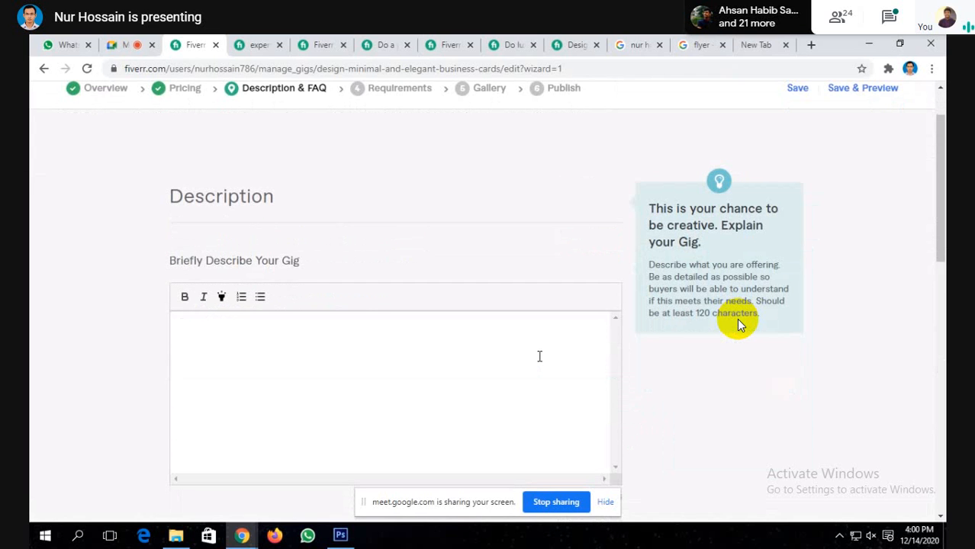
scroll(738, 324, down, 1)
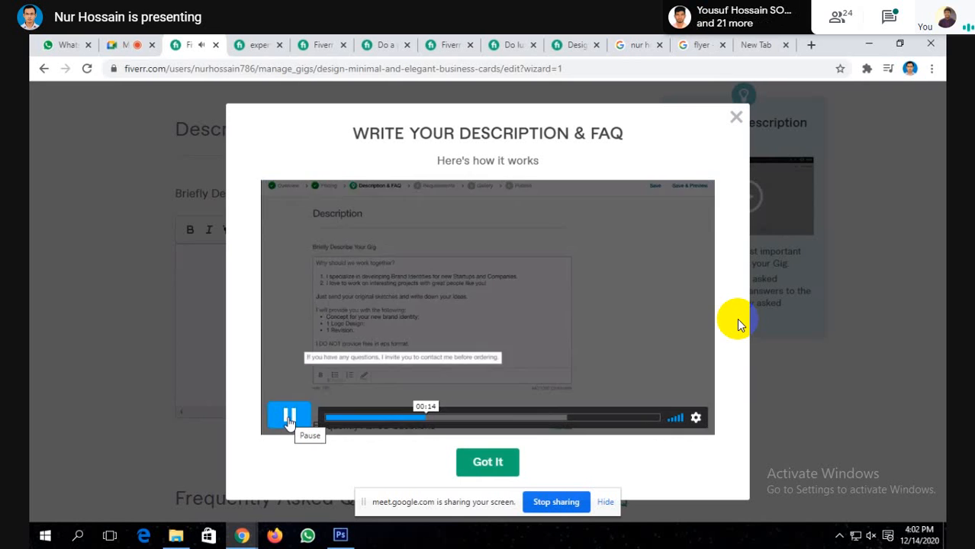
Rewind the Description & FAQ tutorial video to 00:14 and resume playback.
click(289, 418)
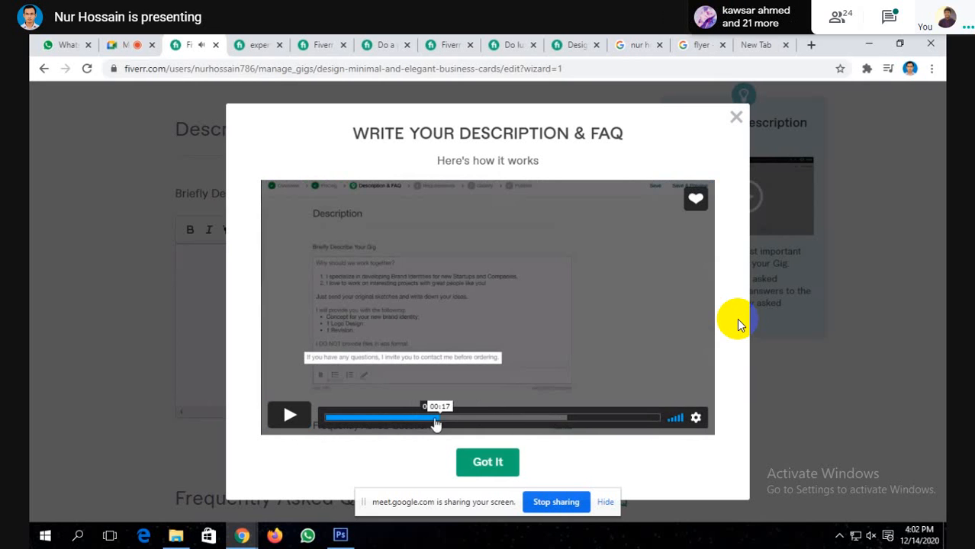
click(420, 418)
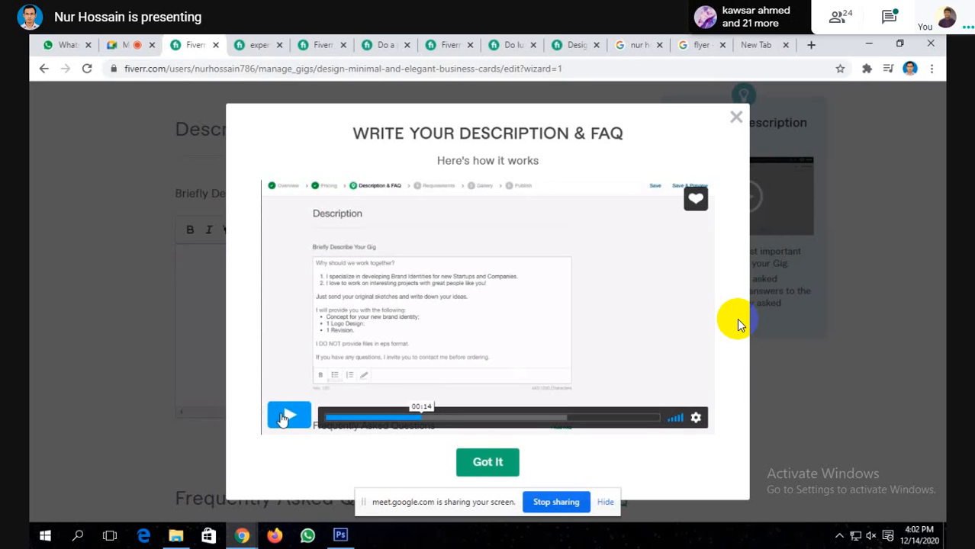
click(282, 418)
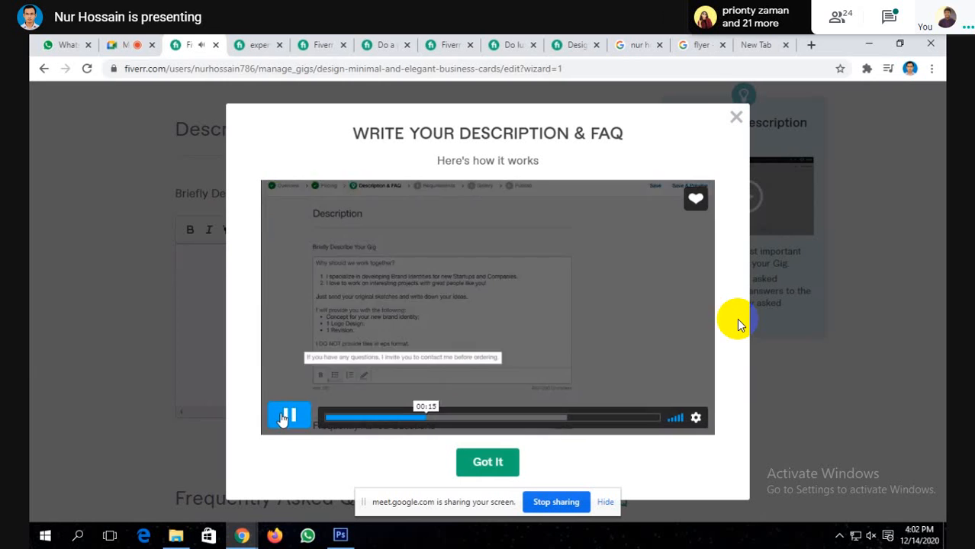
click(282, 418)
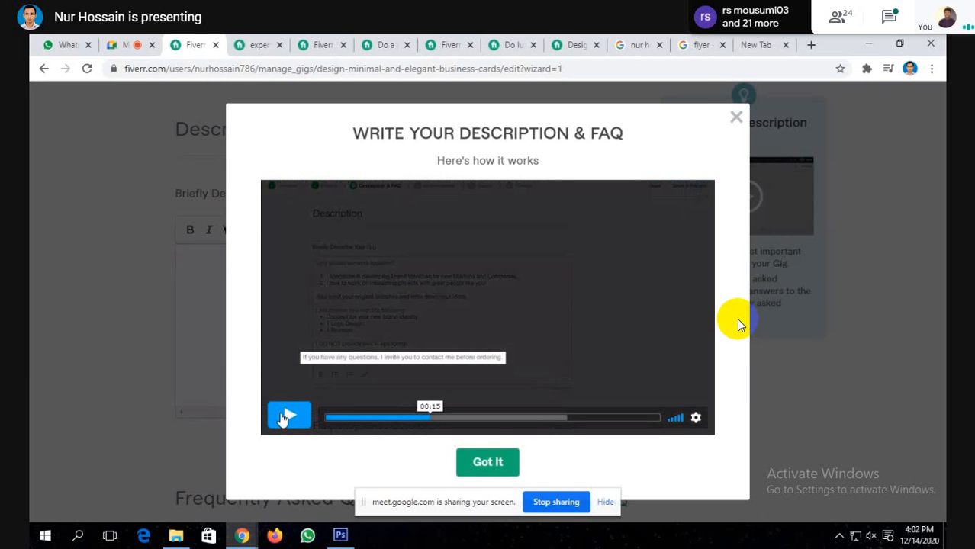
click(287, 416)
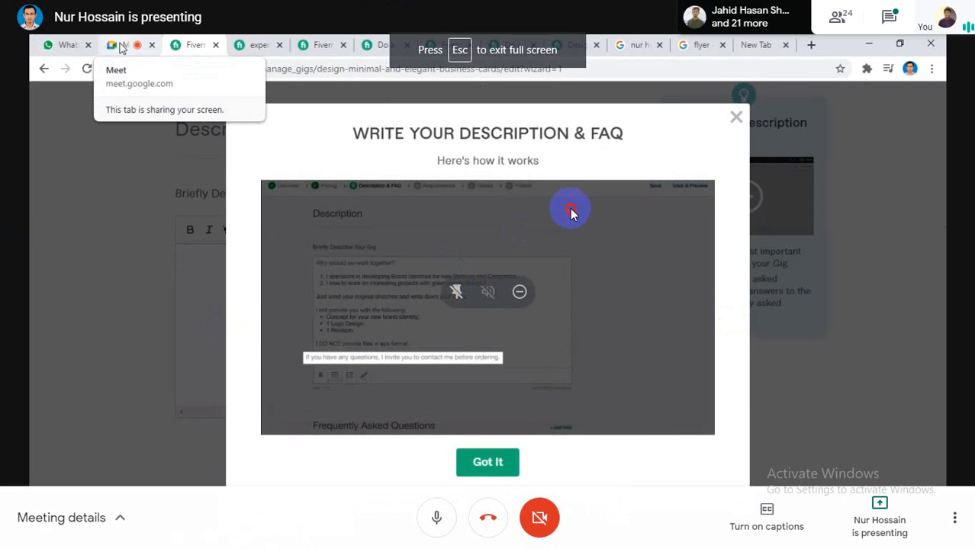
Paste the business-card gig description into the Meet chat and send it to everyone.
key(Escape)
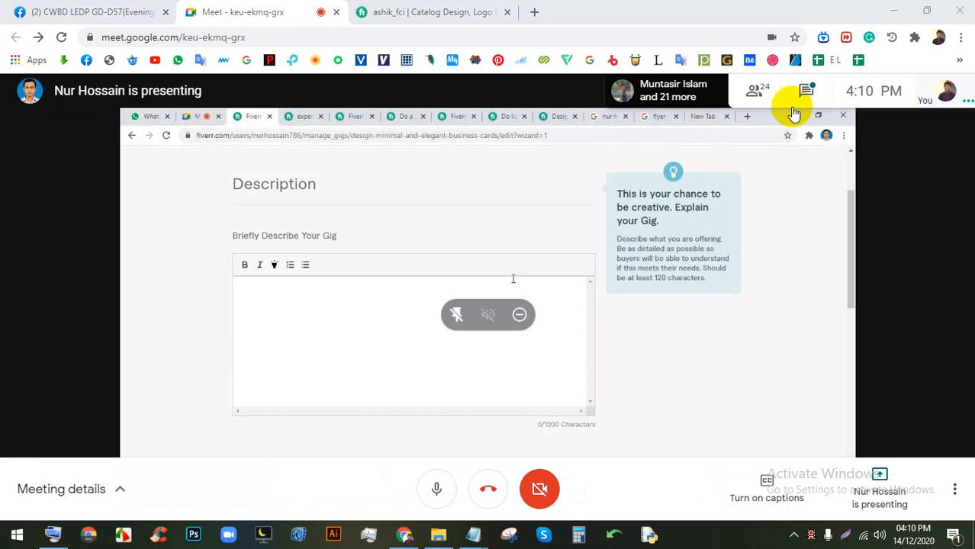
click(796, 106)
key(ctrl+v)
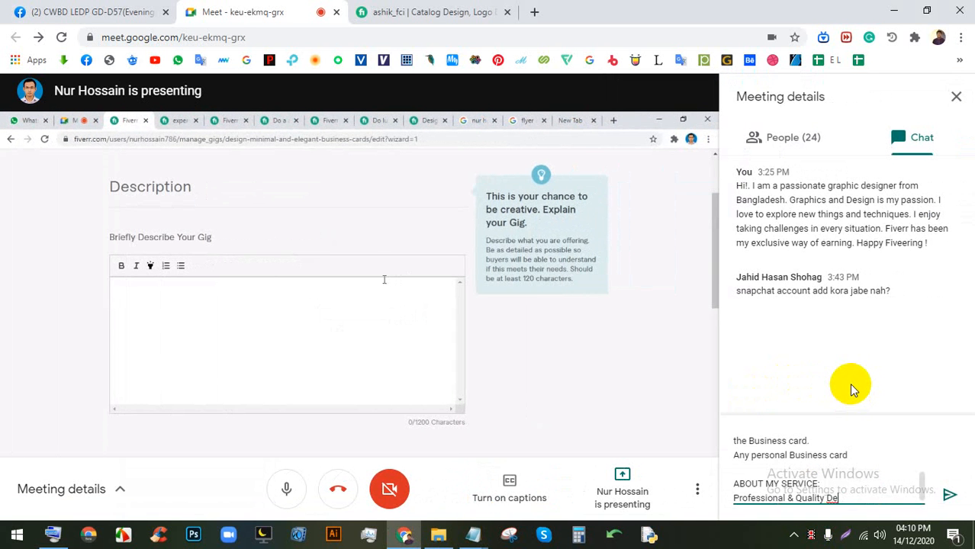
key(Return)
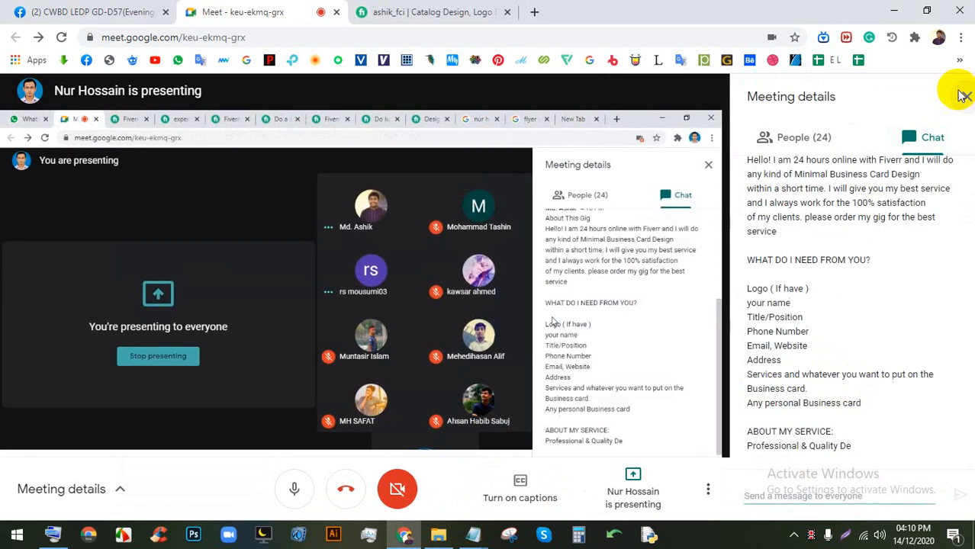
Close the chat, return the meeting to full screen, and go back to the Fiverr gig editor.
click(961, 95)
double_click(730, 218)
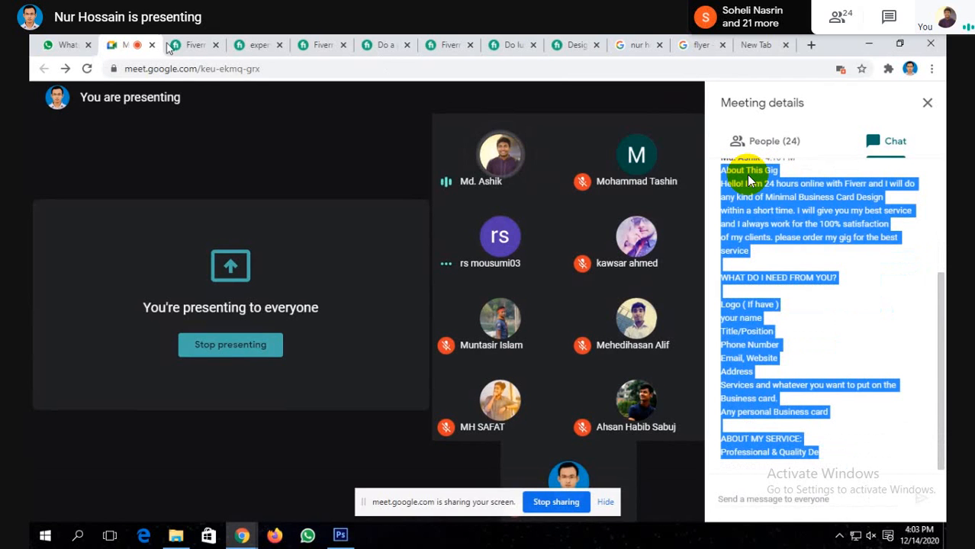
click(194, 48)
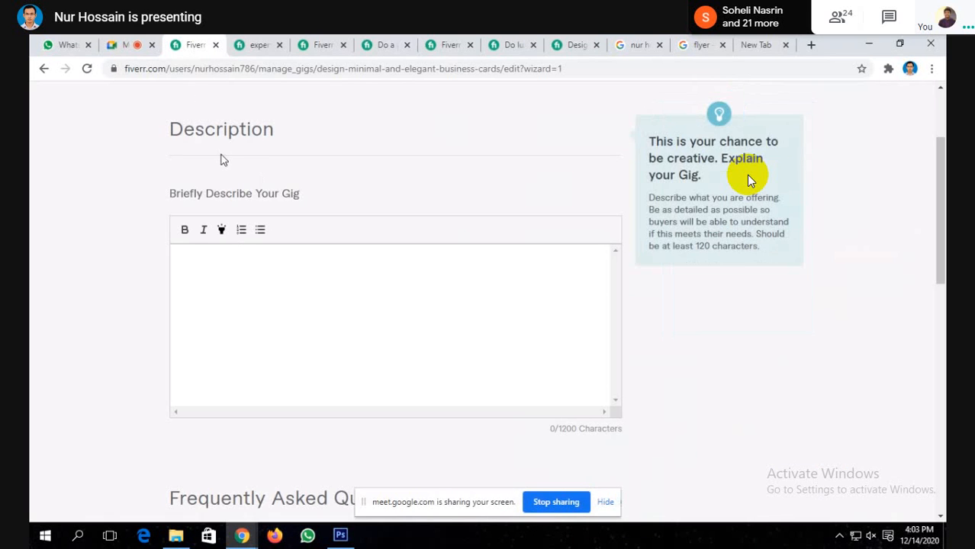
Paste the buyer-requirement lines and ABOUT MY SERVICE heading into the gig description box.
click(190, 267)
key(ctrl+v)
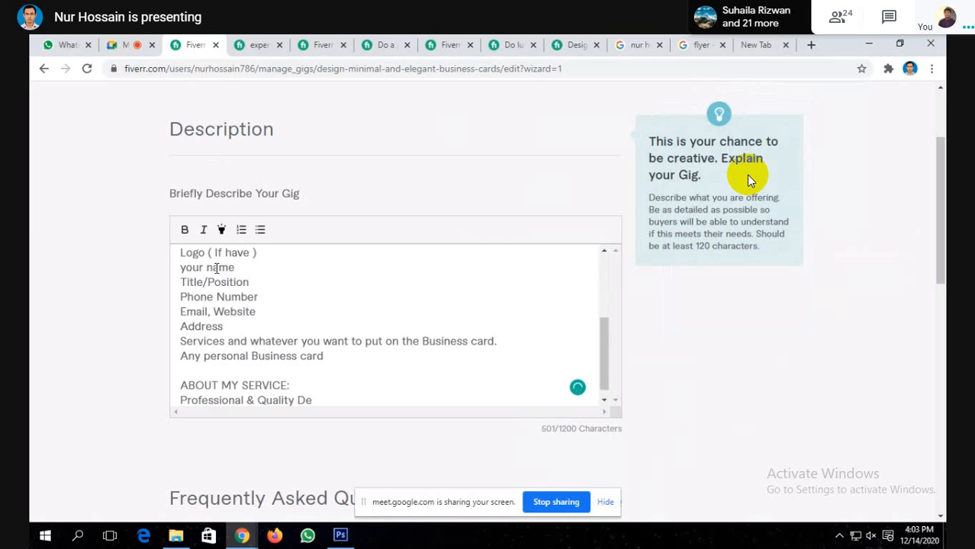
scroll(216, 268, up, 3)
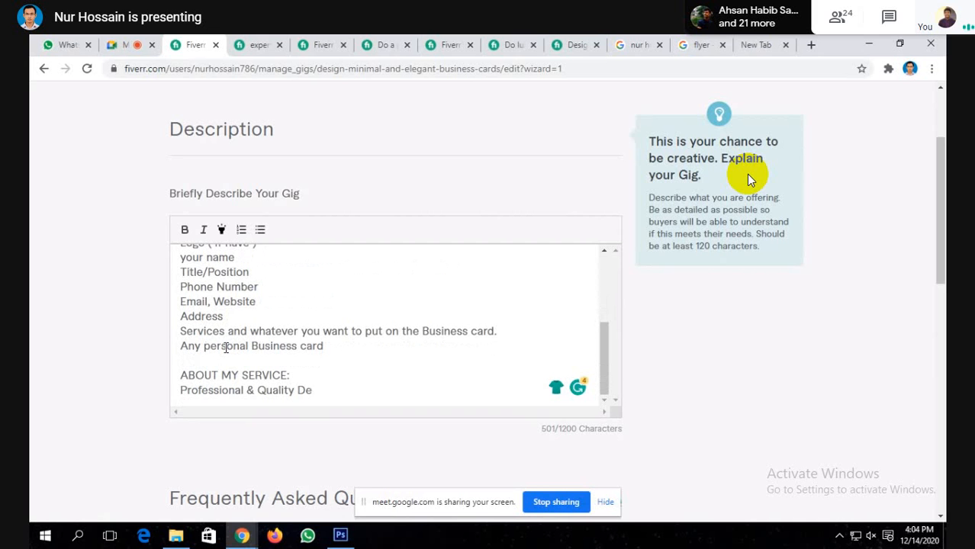
Pin the shared presentation in Meet, then leave full screen.
click(465, 298)
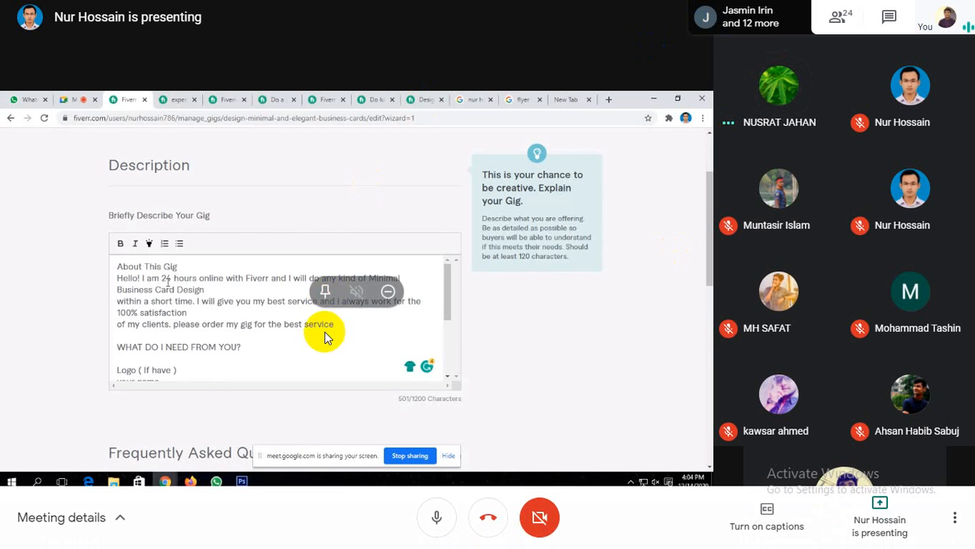
click(322, 289)
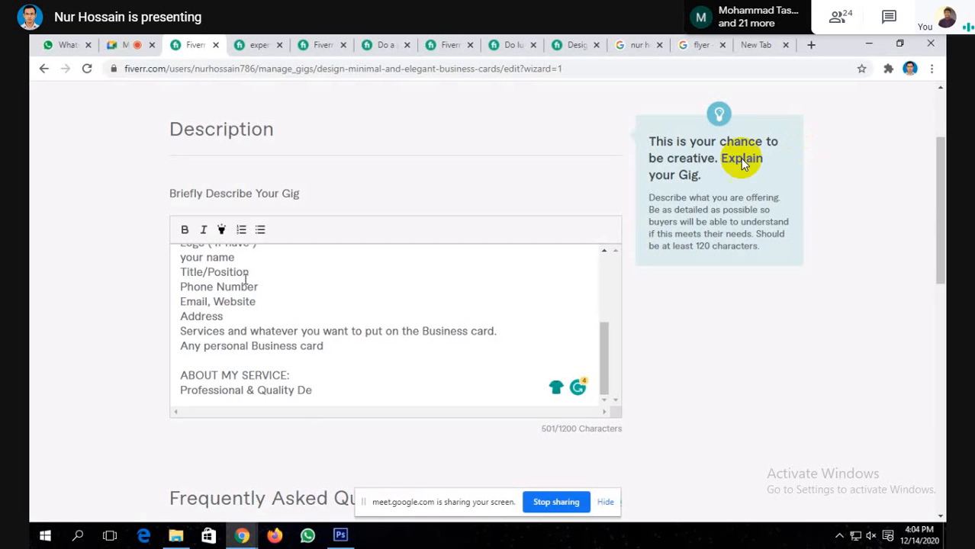
click(455, 292)
click(772, 296)
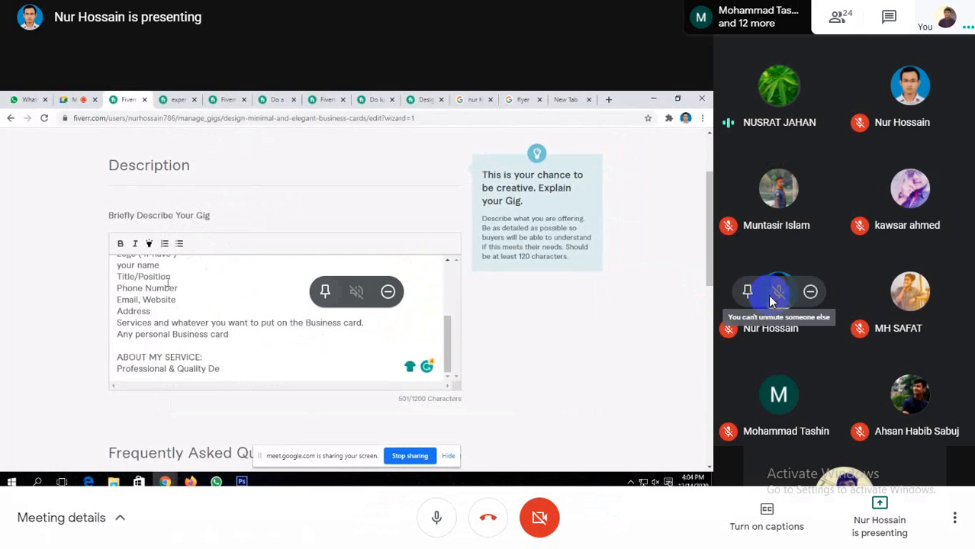
click(323, 292)
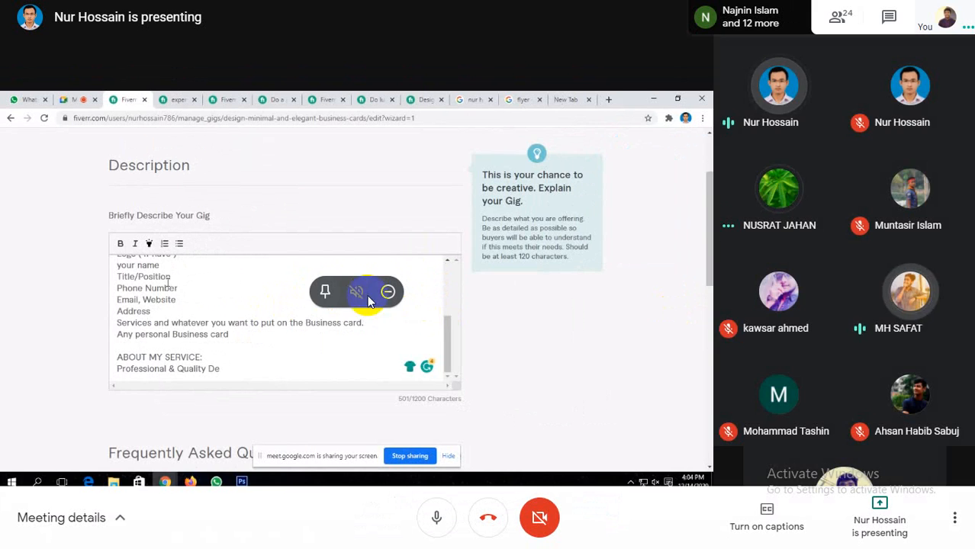
click(323, 291)
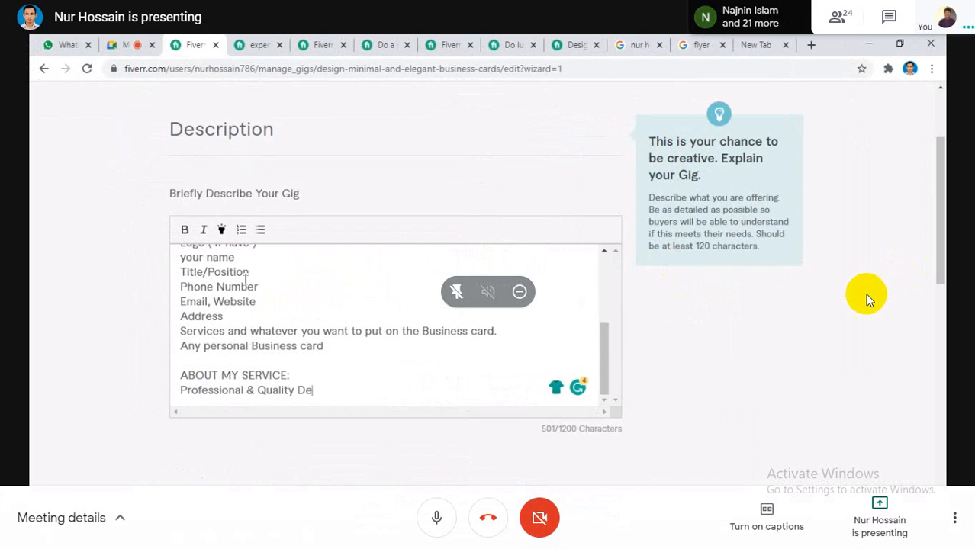
key(Escape)
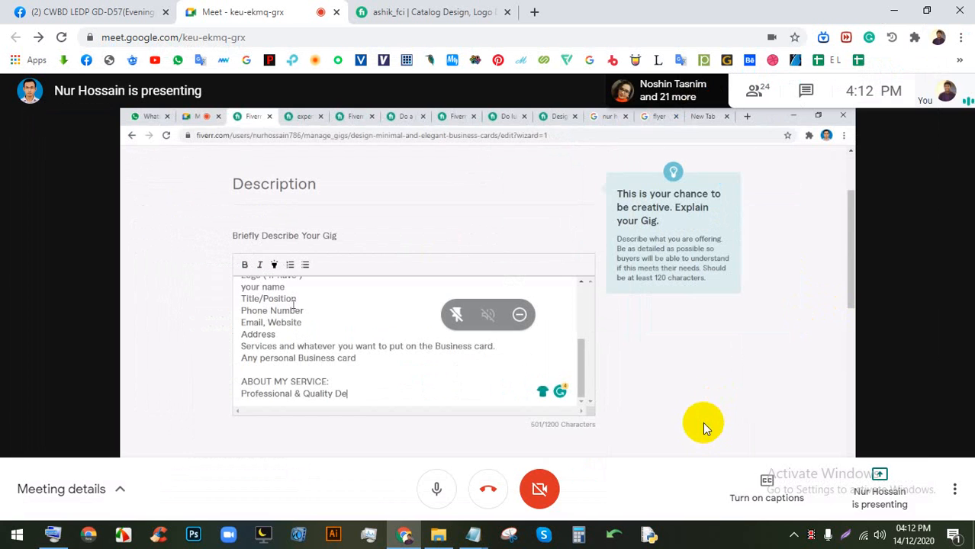
Send the I WILL PROVIDE list and closing lines to the Meet chat, then close the panel.
click(805, 91)
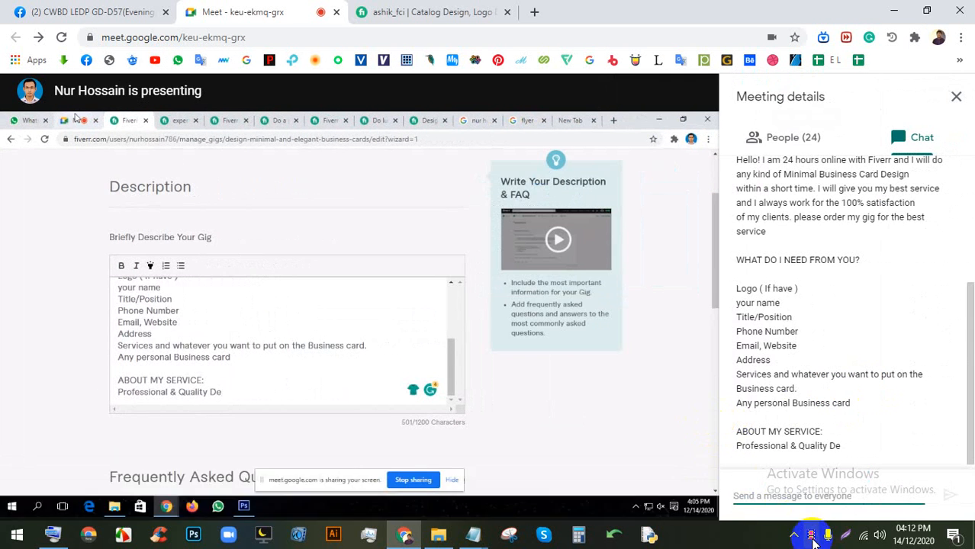
click(612, 246)
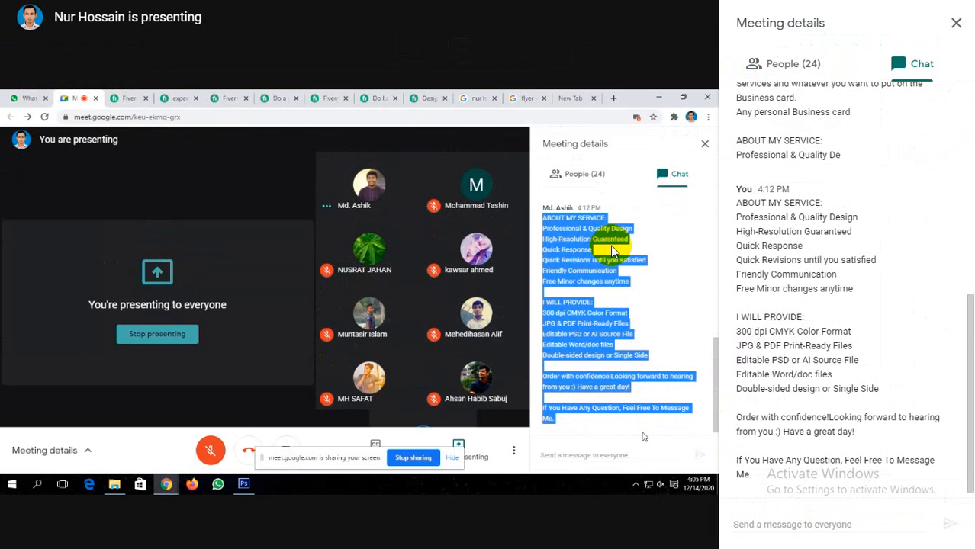
click(956, 23)
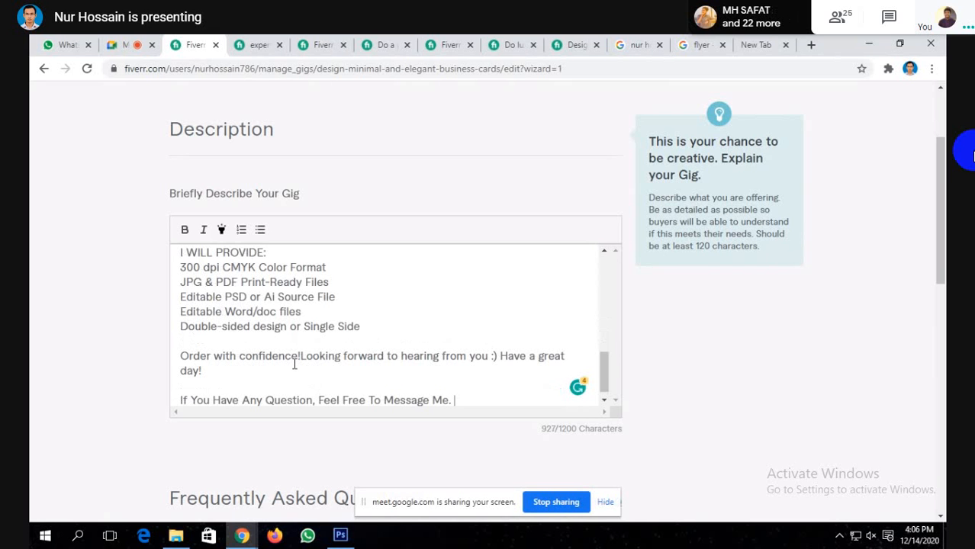
Scroll through the finished 927-character gig description to review it.
scroll(271, 356, up, 2)
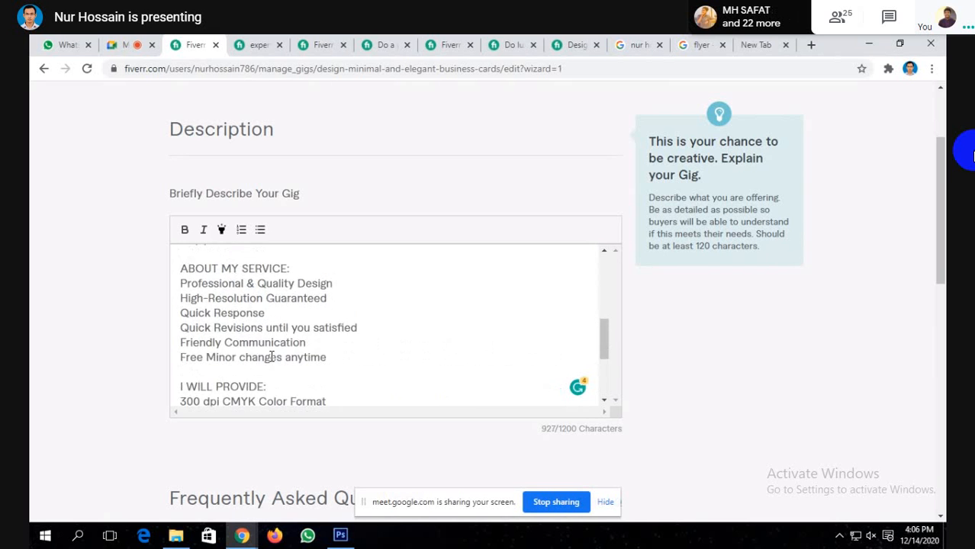
scroll(271, 356, down, 1)
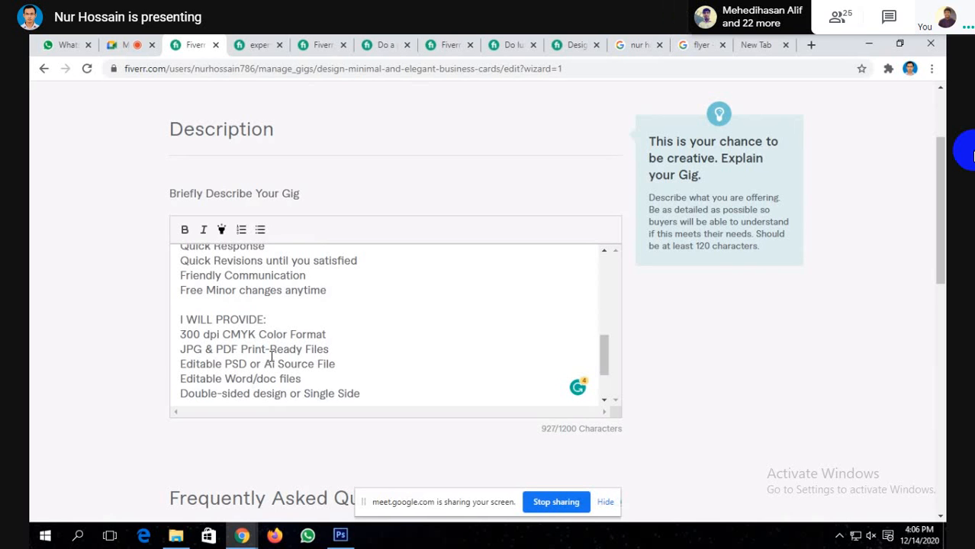
scroll(271, 356, down, 5)
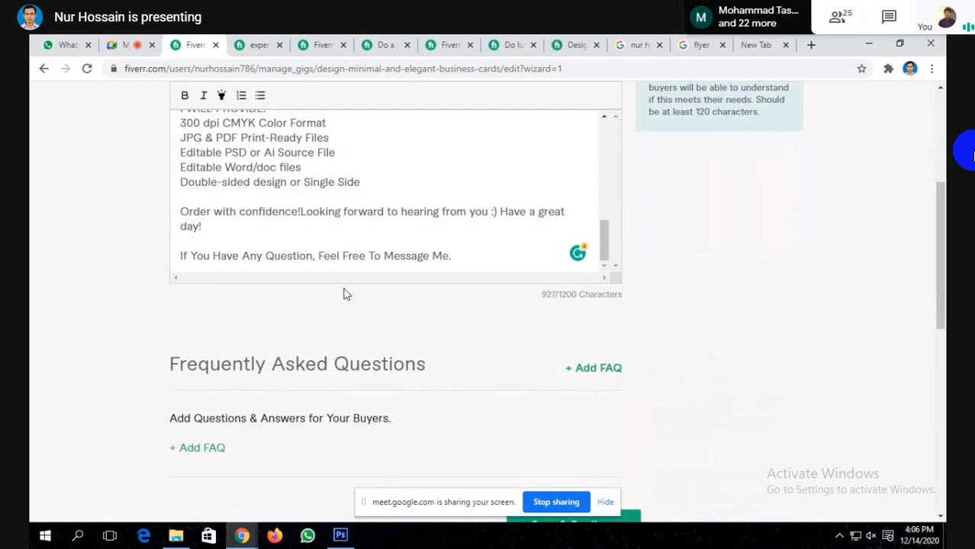
scroll(344, 293, up, 1)
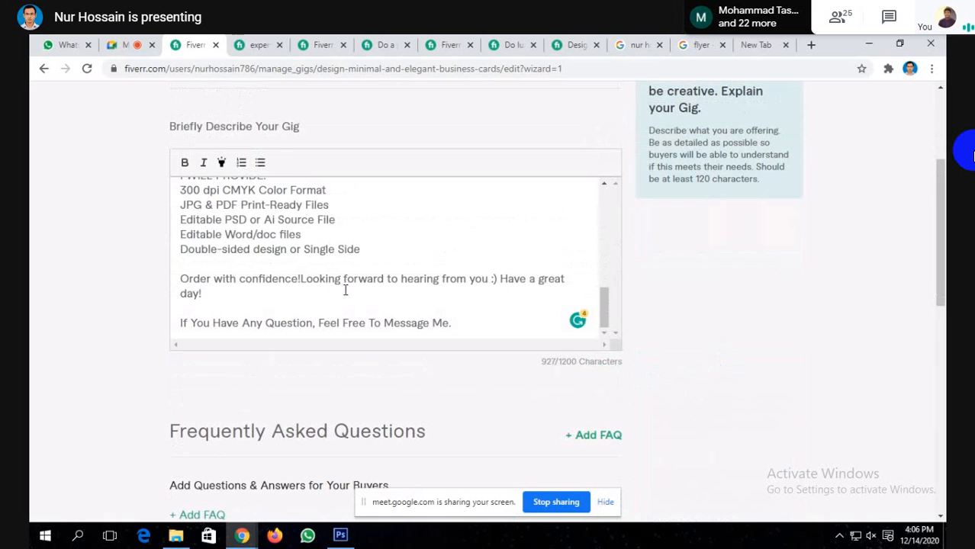
scroll(345, 290, up, 2)
scroll(344, 290, up, 2)
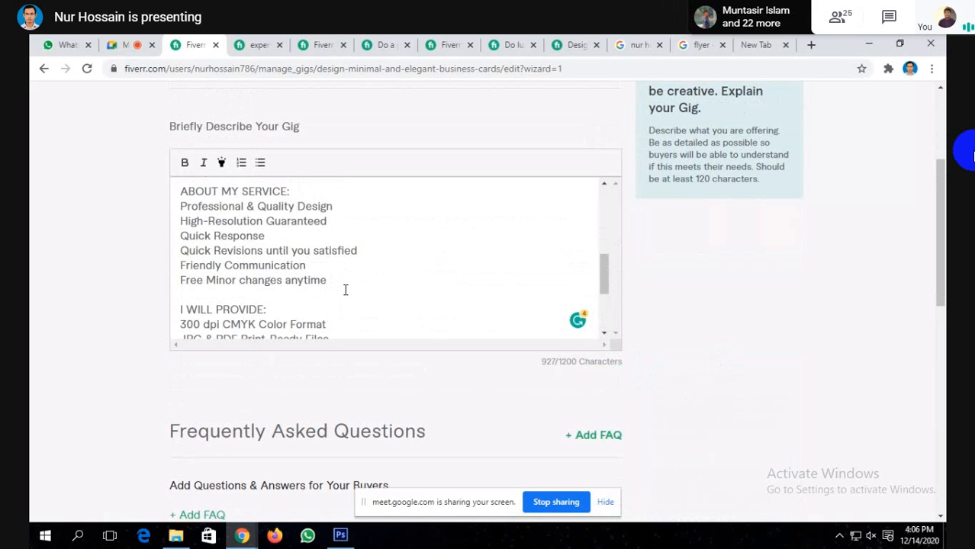
scroll(344, 290, down, 5)
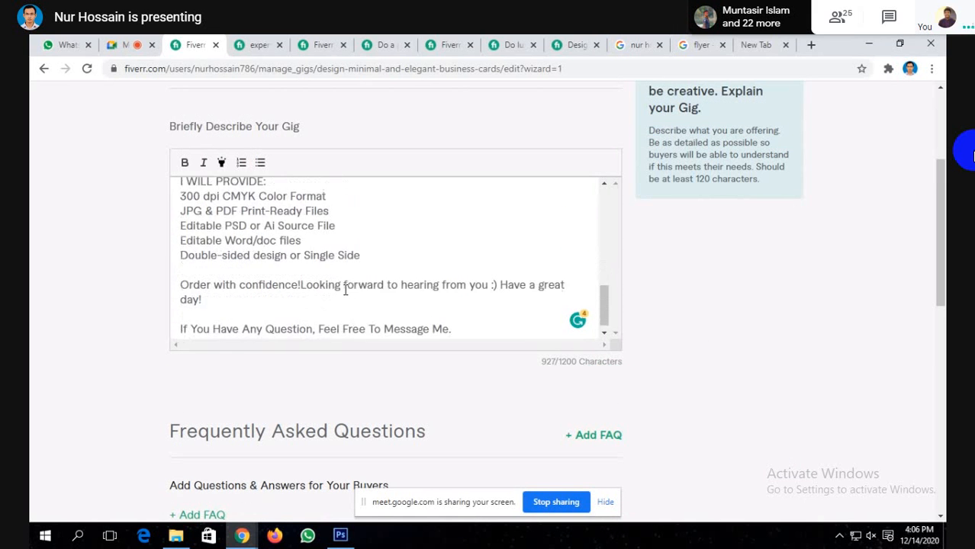
scroll(346, 290, down, 1)
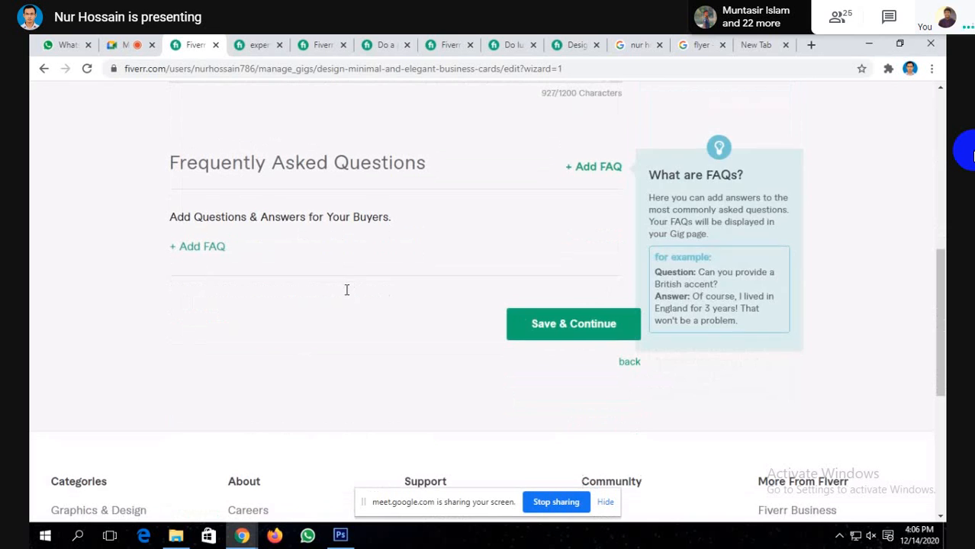
scroll(345, 295, up, 2)
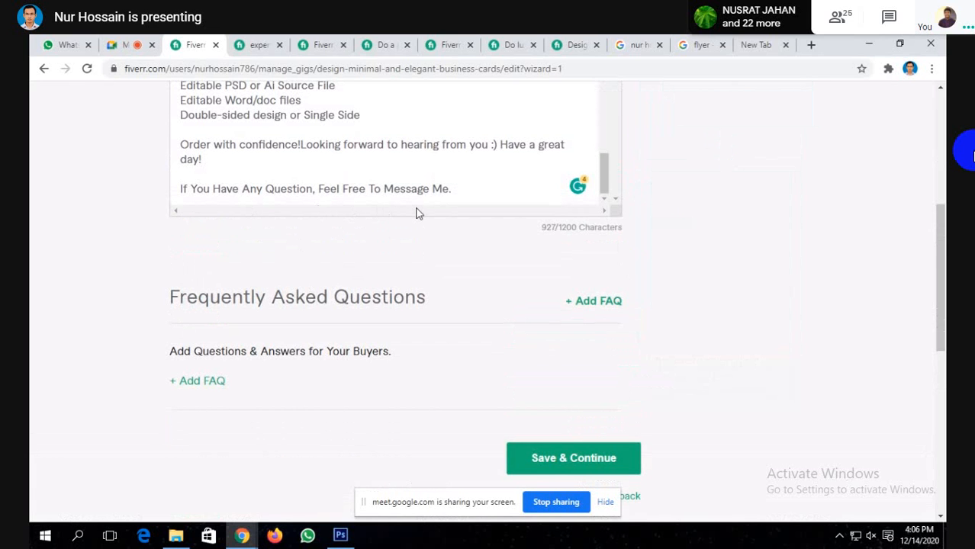
Add a new FAQ entry and place the cursor in its question field.
mouse_move(353, 308)
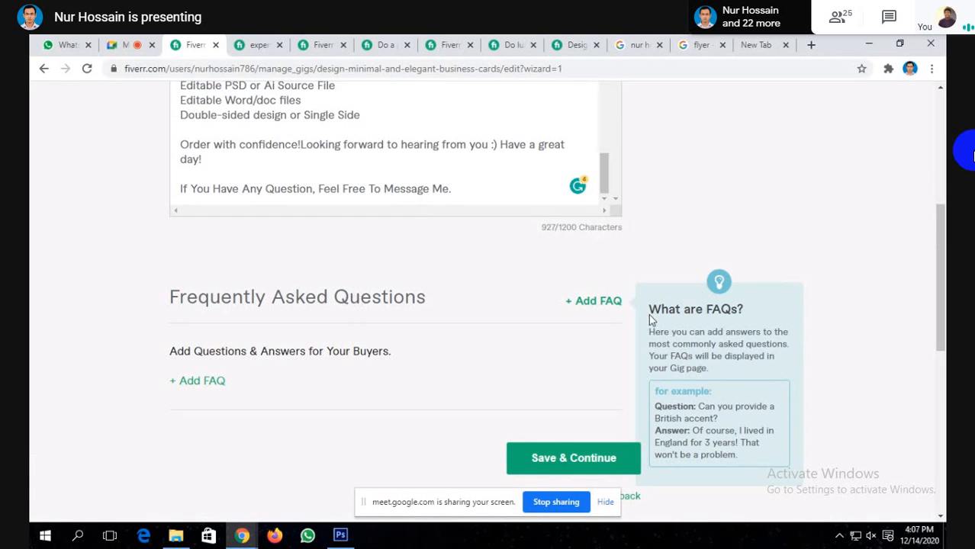
click(598, 303)
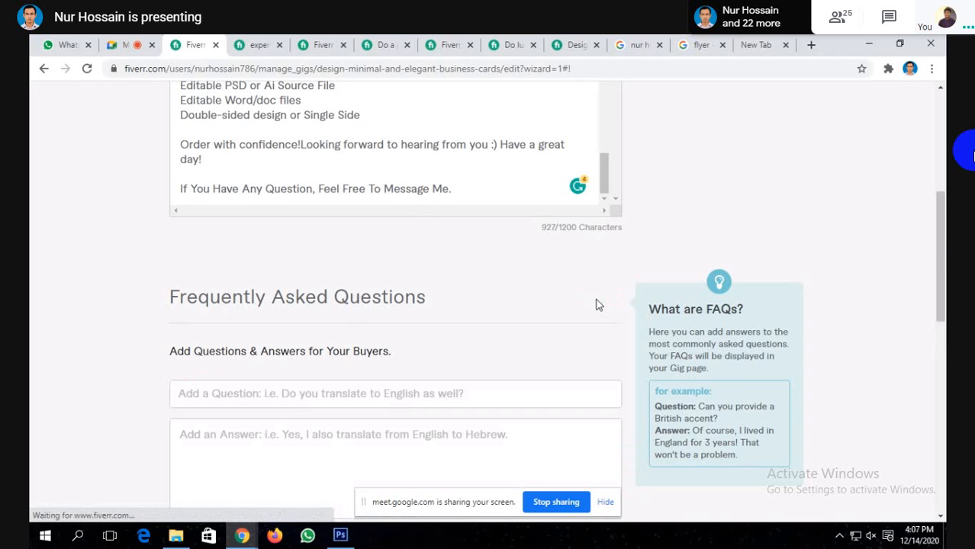
click(195, 395)
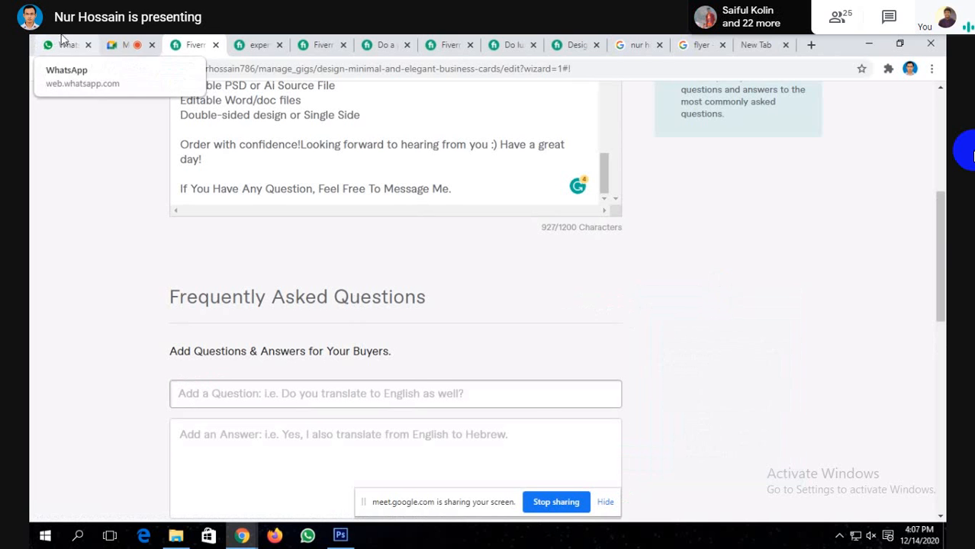
On the reference business card gig, go to its FAQ and highlight the print-ready files question.
click(383, 49)
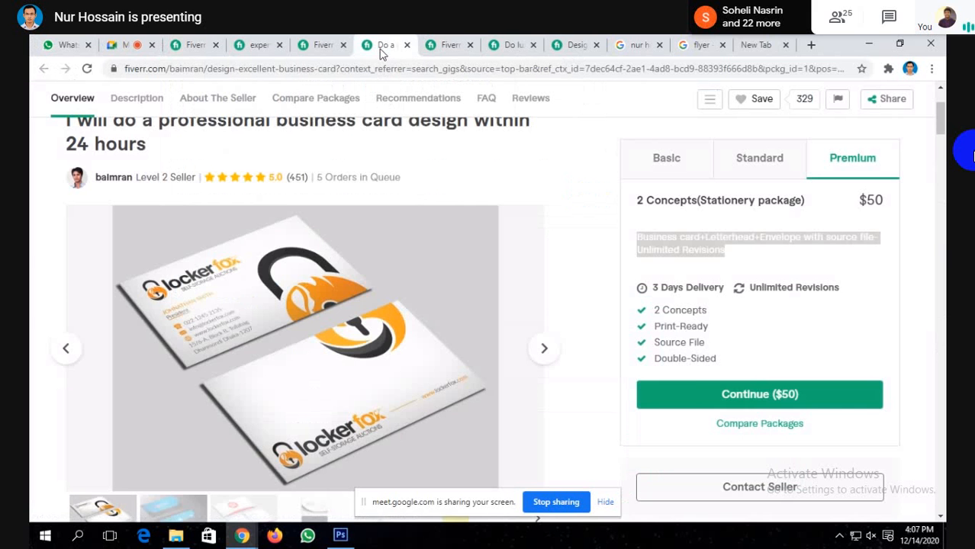
scroll(688, 385, down, 10)
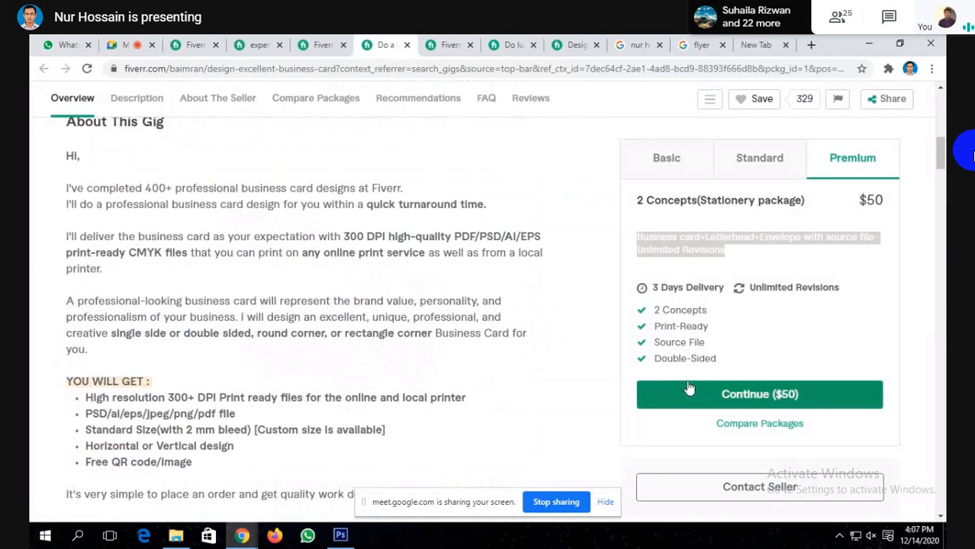
scroll(689, 389, down, 4)
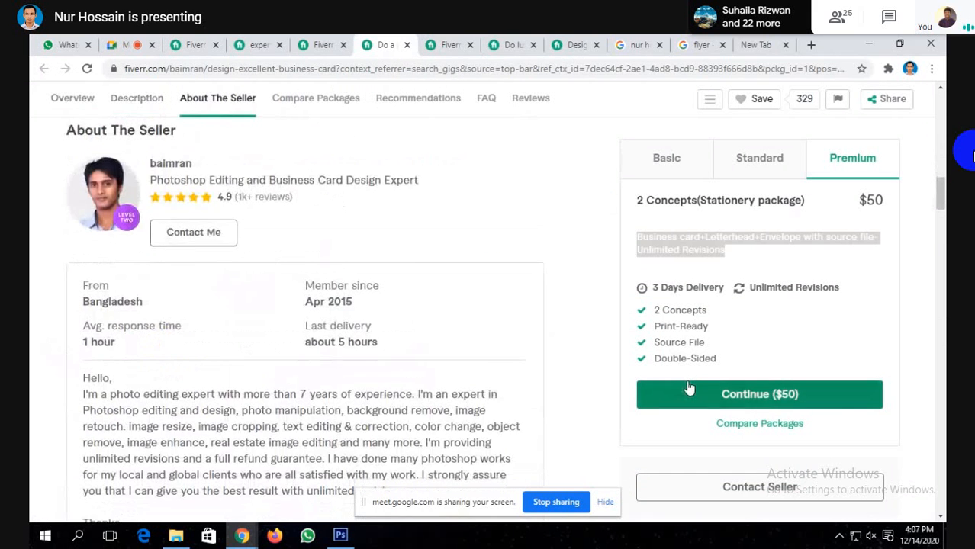
scroll(688, 389, up, 3)
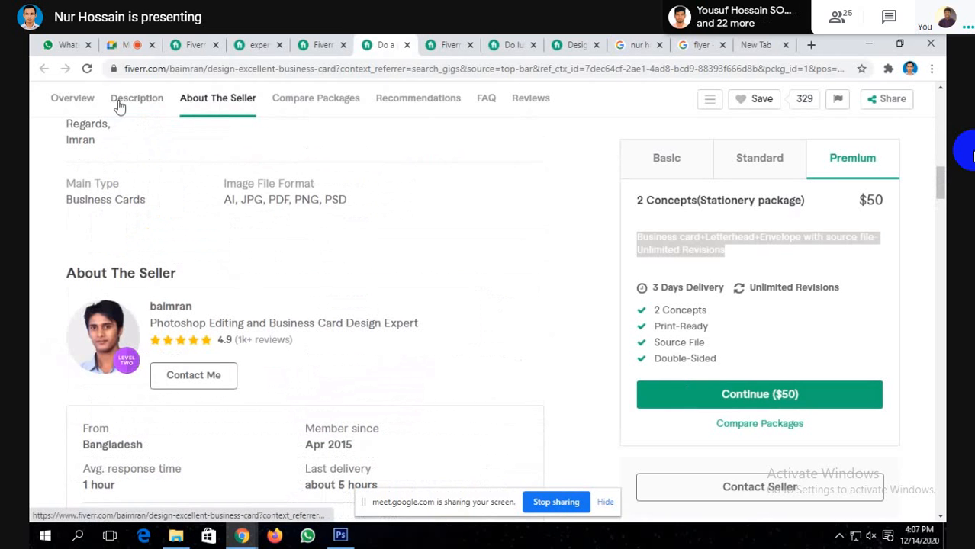
click(501, 102)
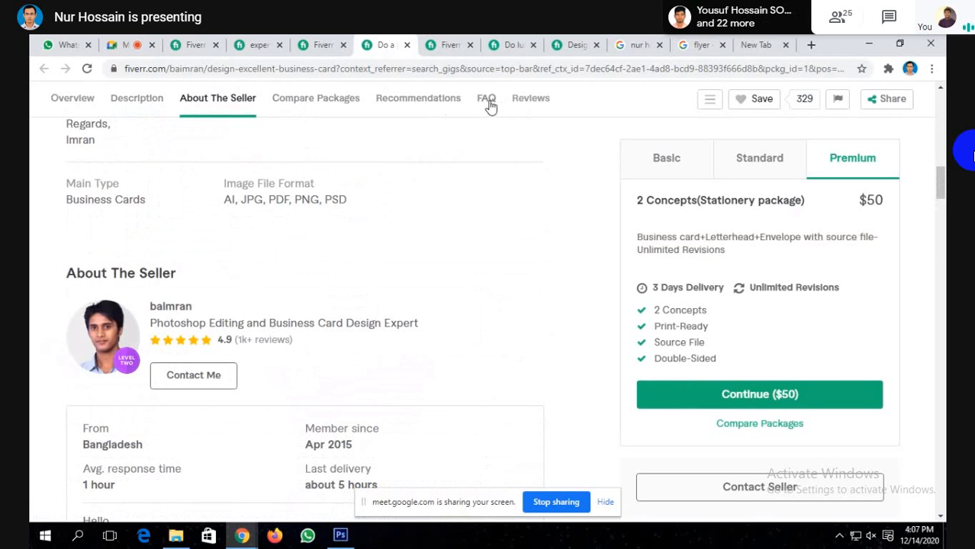
click(488, 100)
scroll(331, 313, down, 3)
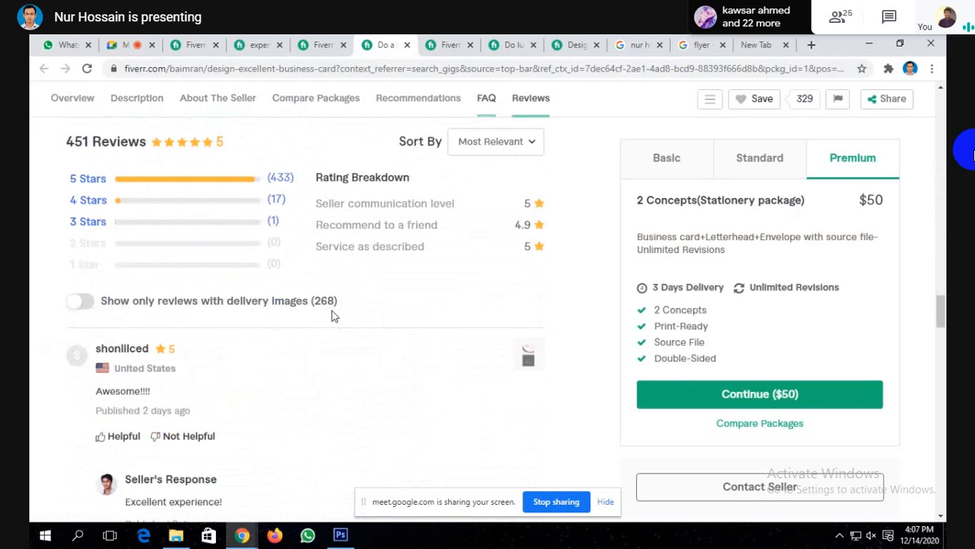
scroll(332, 314, up, 1)
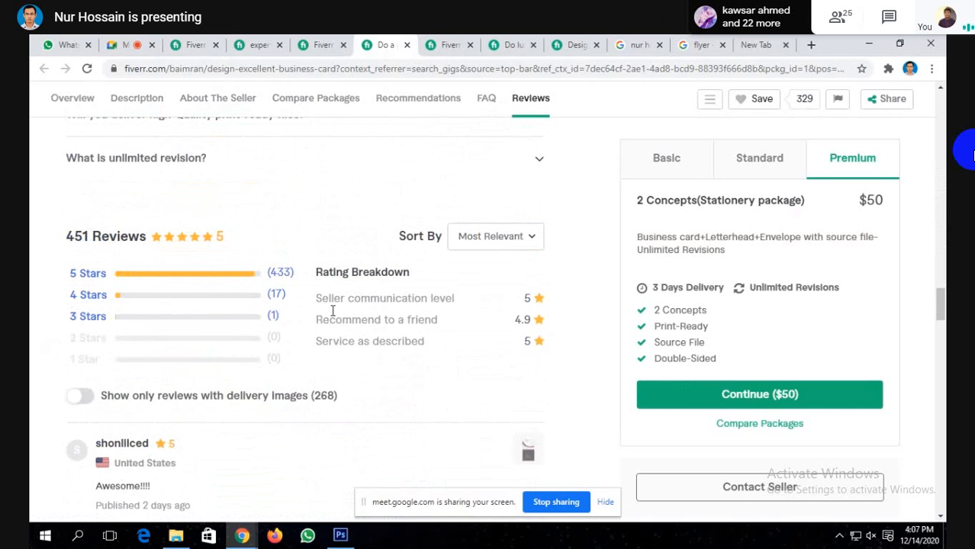
click(480, 101)
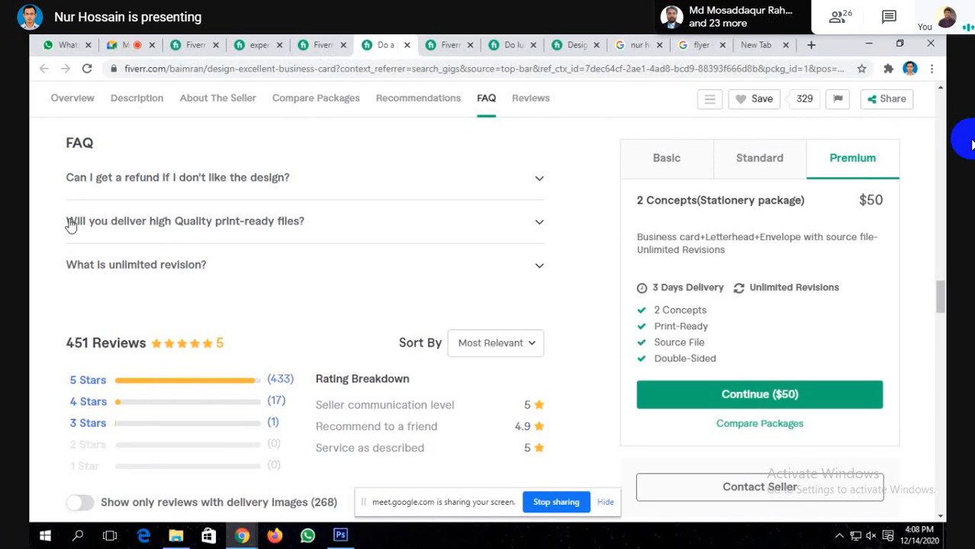
drag(69, 225, 317, 223)
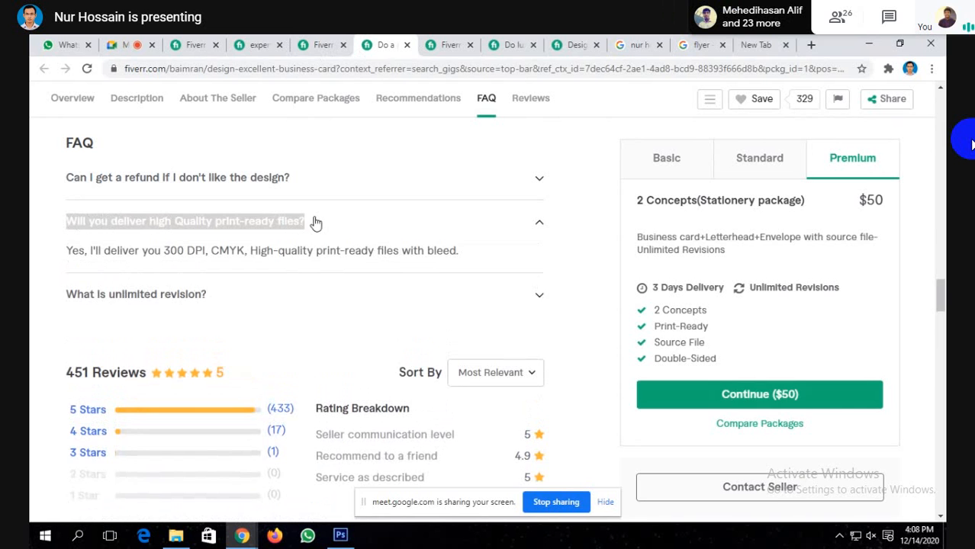
click(289, 229)
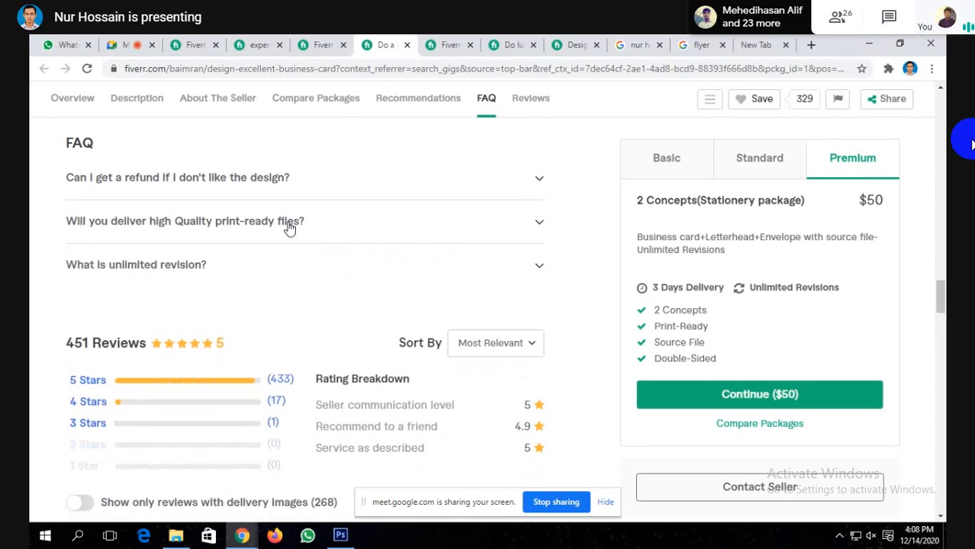
click(540, 227)
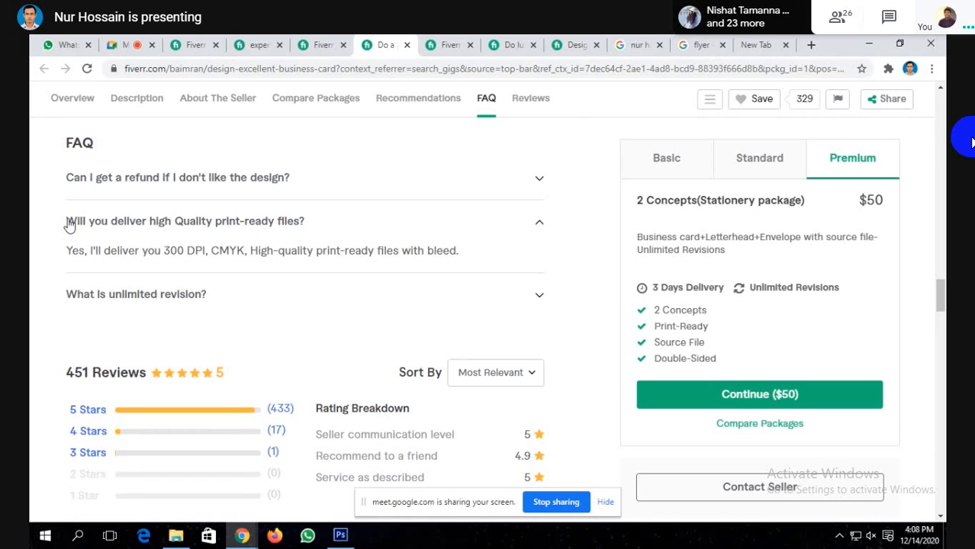
drag(66, 225, 311, 225)
key(ctrl+c)
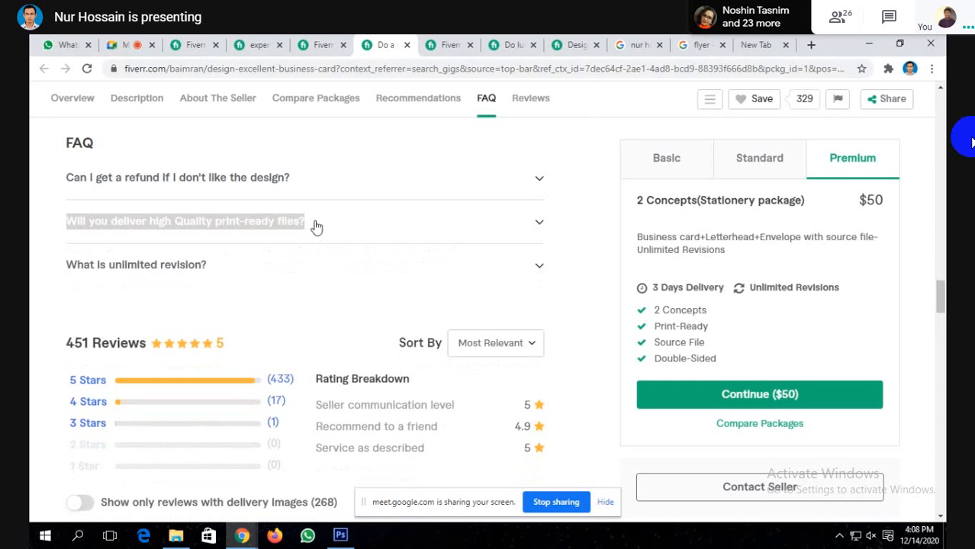
Fill the FAQ with 'Will you deliver high Quality print-ready files?' and the seller's copied print-ready answer.
click(187, 48)
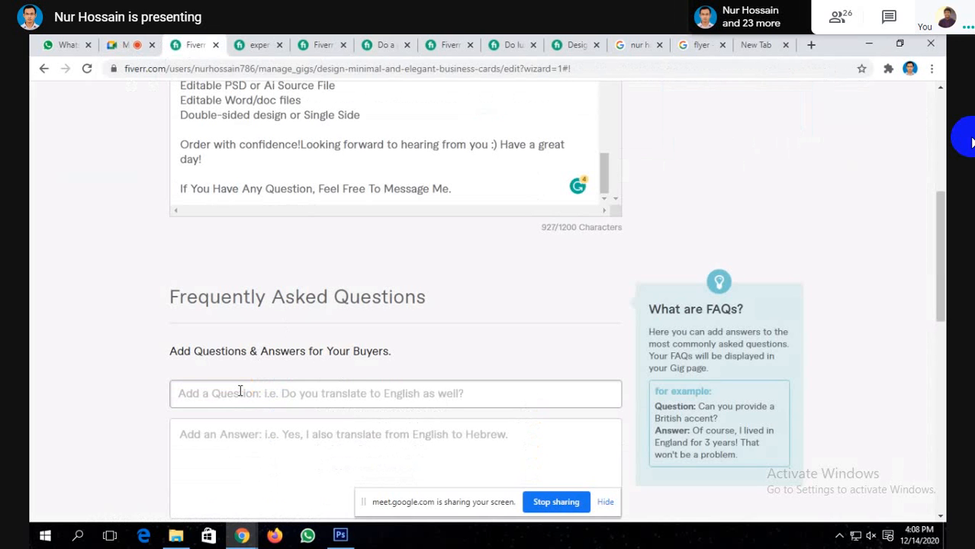
key(ctrl+v)
click(238, 180)
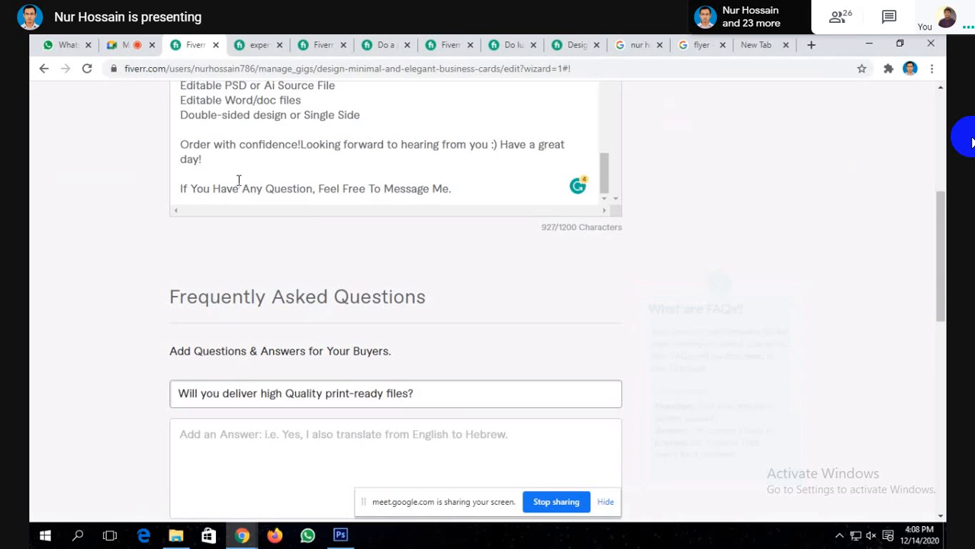
click(386, 46)
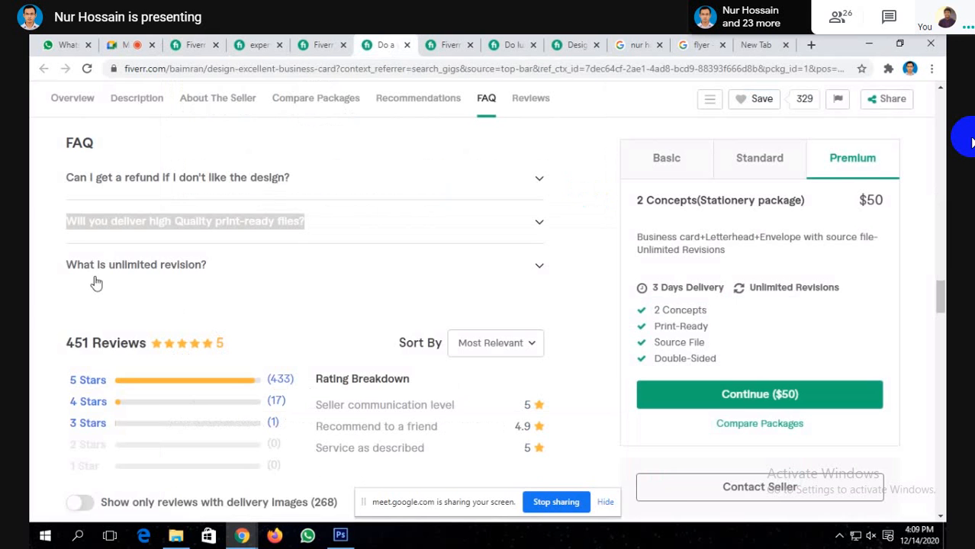
click(539, 226)
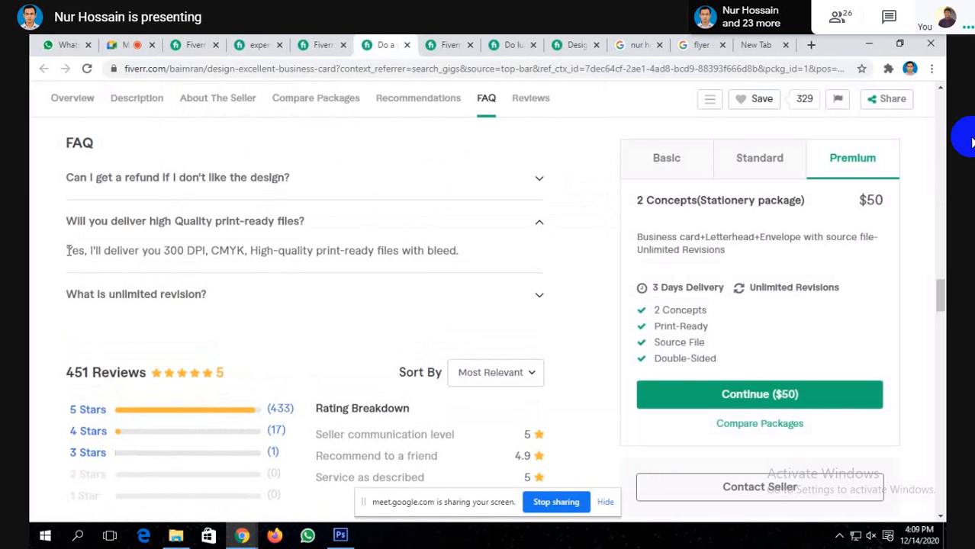
drag(69, 250, 474, 256)
key(ctrl+c)
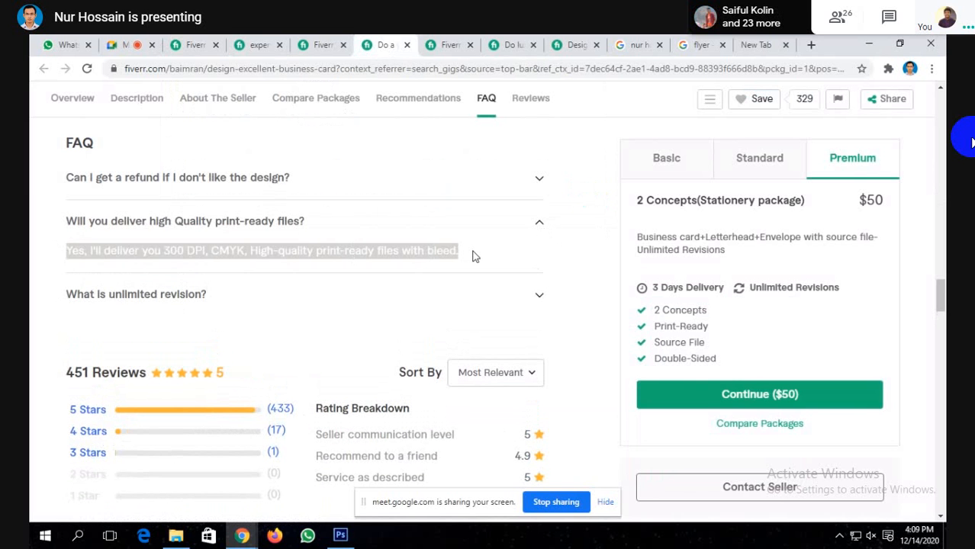
click(187, 44)
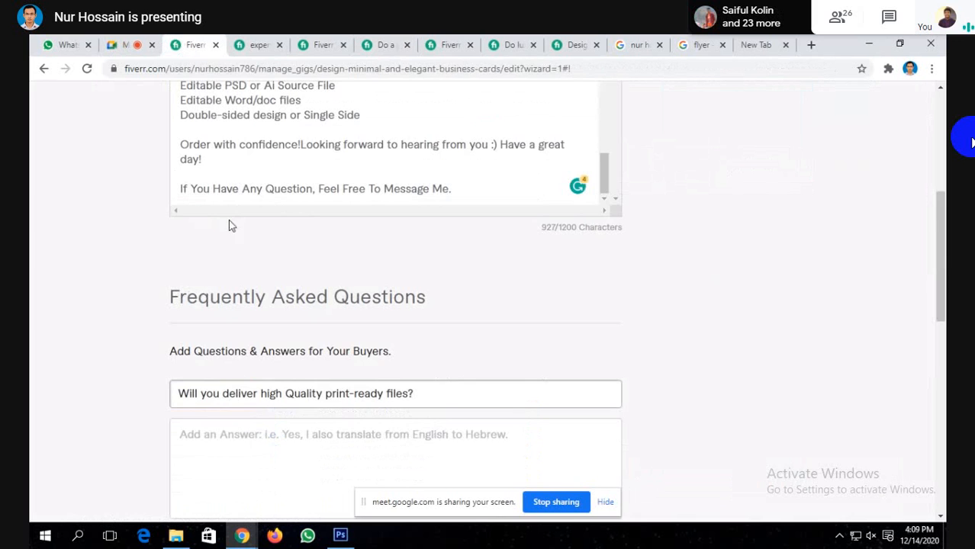
click(231, 439)
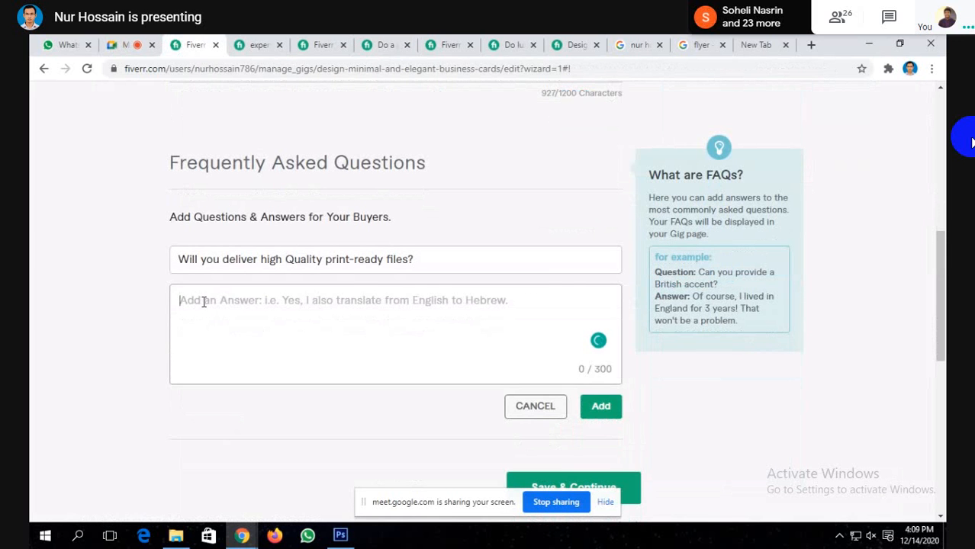
key(ctrl+v)
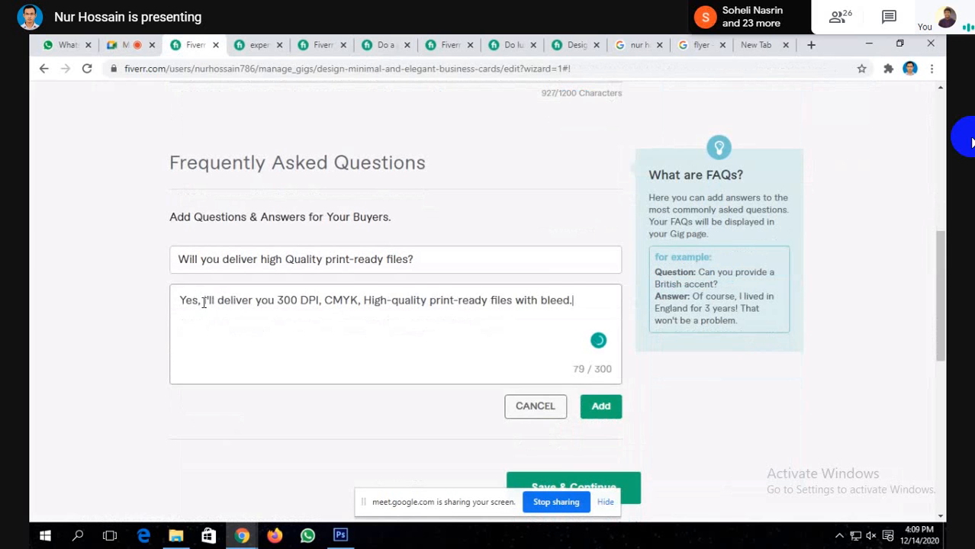
Save the print-ready files FAQ and open a blank form for another FAQ.
click(601, 407)
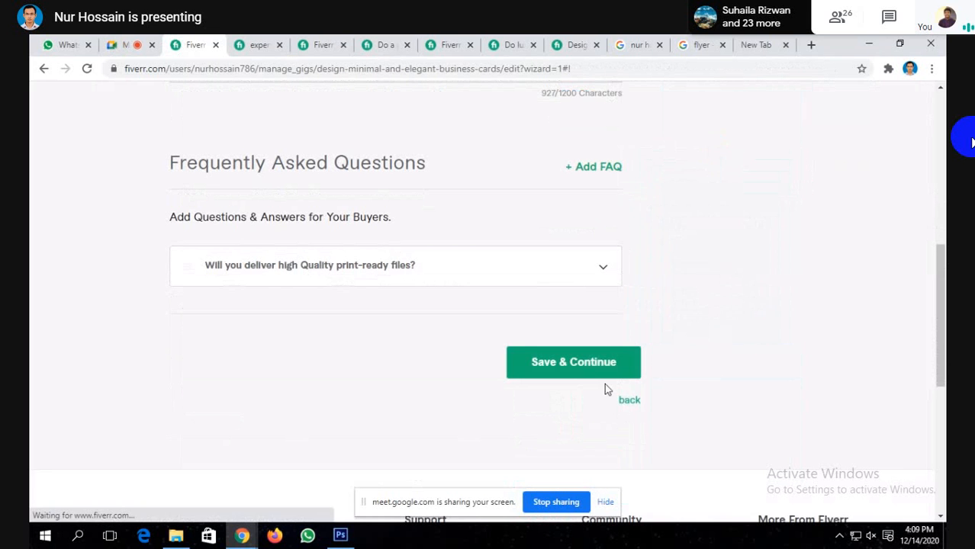
click(578, 169)
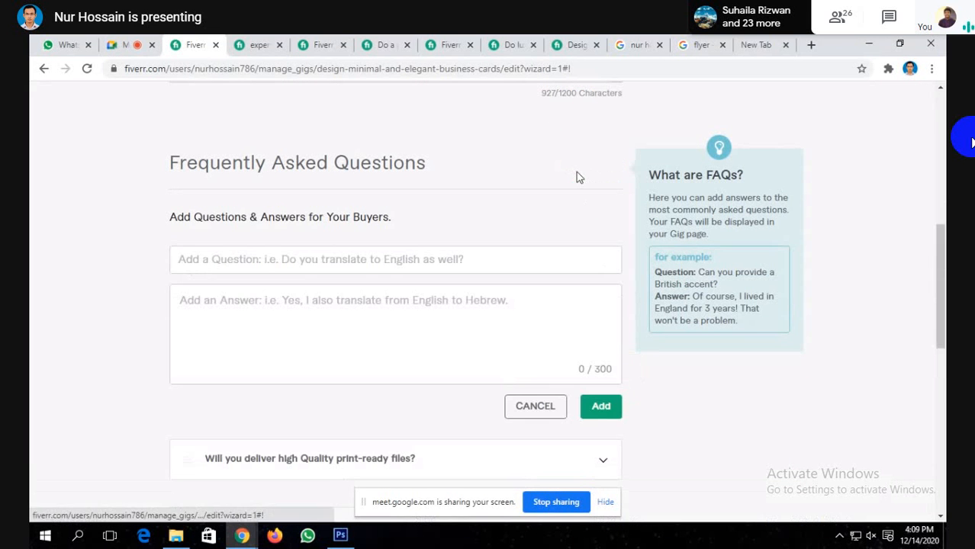
click(323, 48)
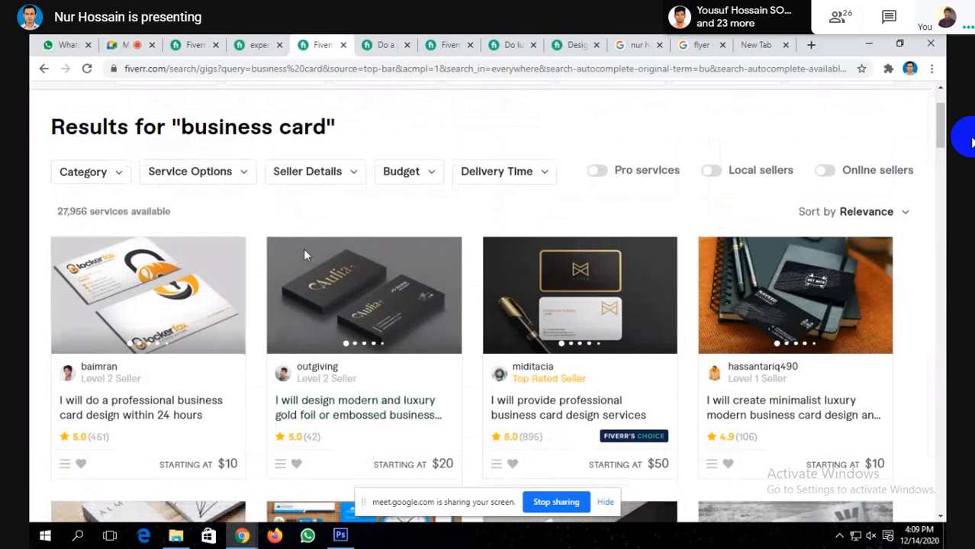
Open the gold foil business card gig and copy its 'If I don't have a logo?' FAQ question.
scroll(306, 252, up, 2)
scroll(305, 250, down, 4)
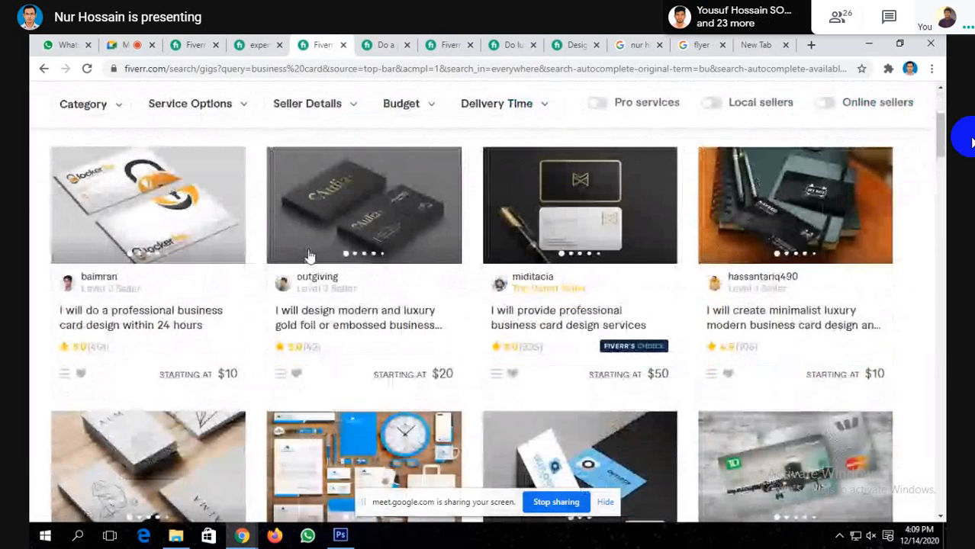
click(327, 320)
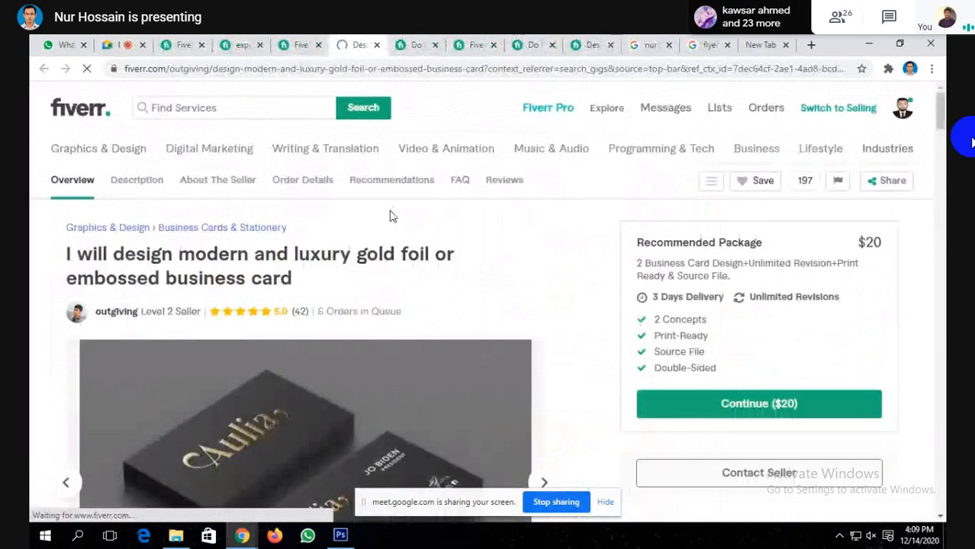
click(467, 186)
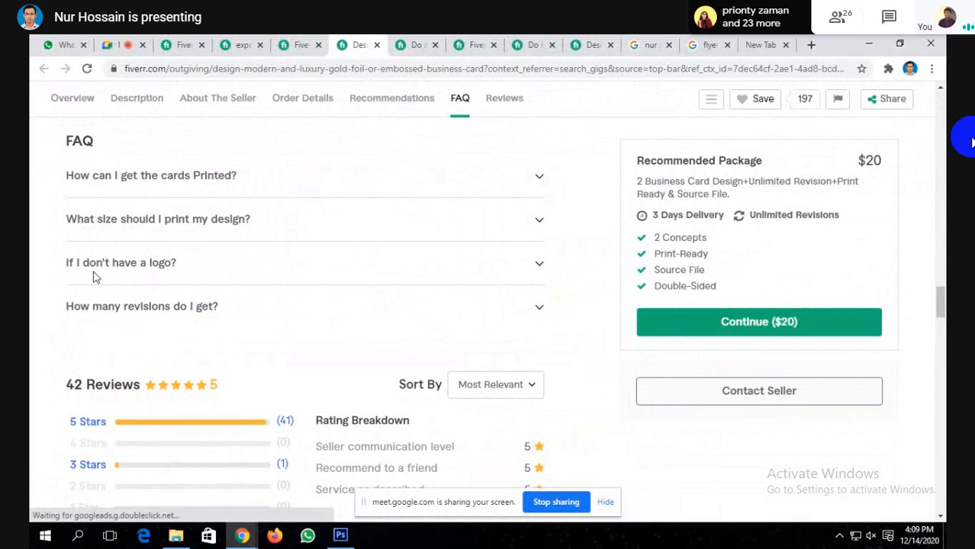
click(537, 267)
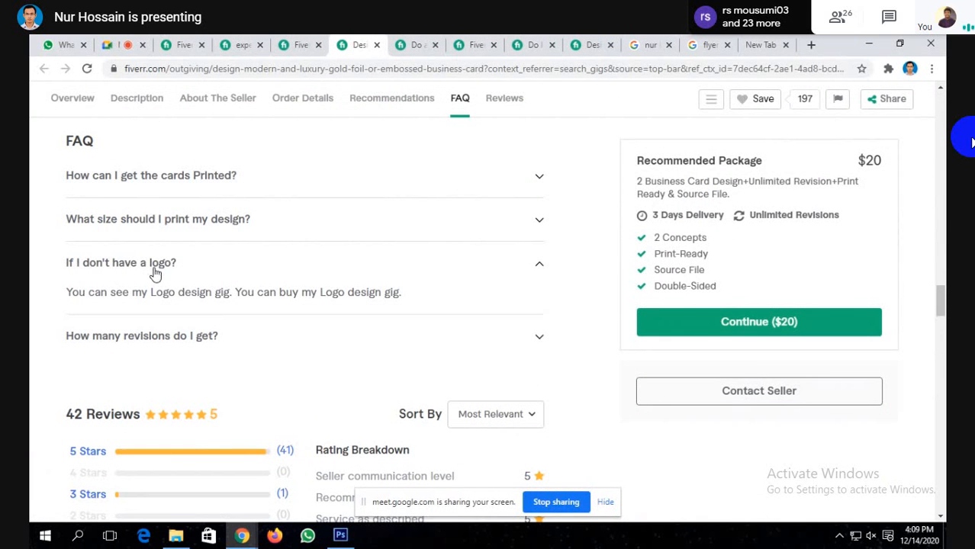
drag(68, 264, 183, 267)
key(ctrl+c)
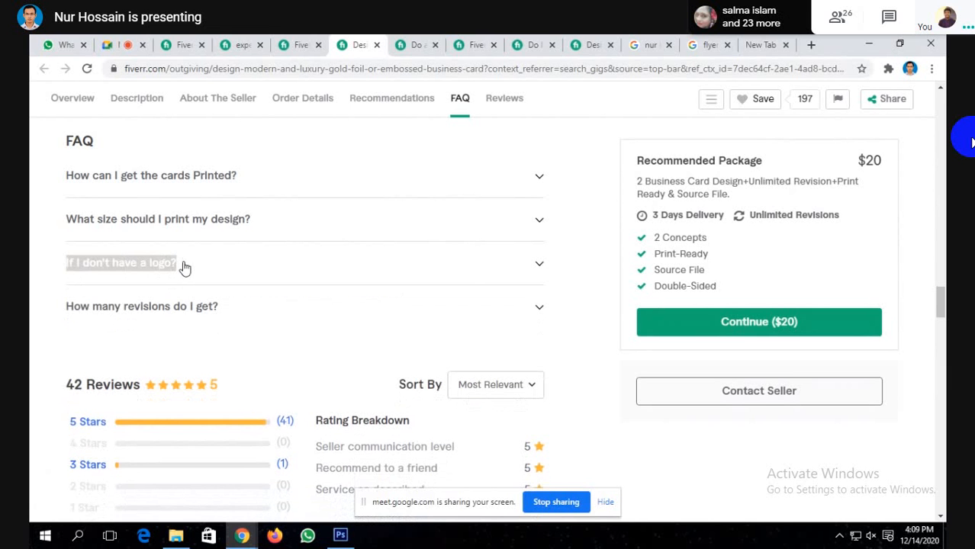
Paste 'If I don't have a logo?' into the new FAQ question field.
click(175, 45)
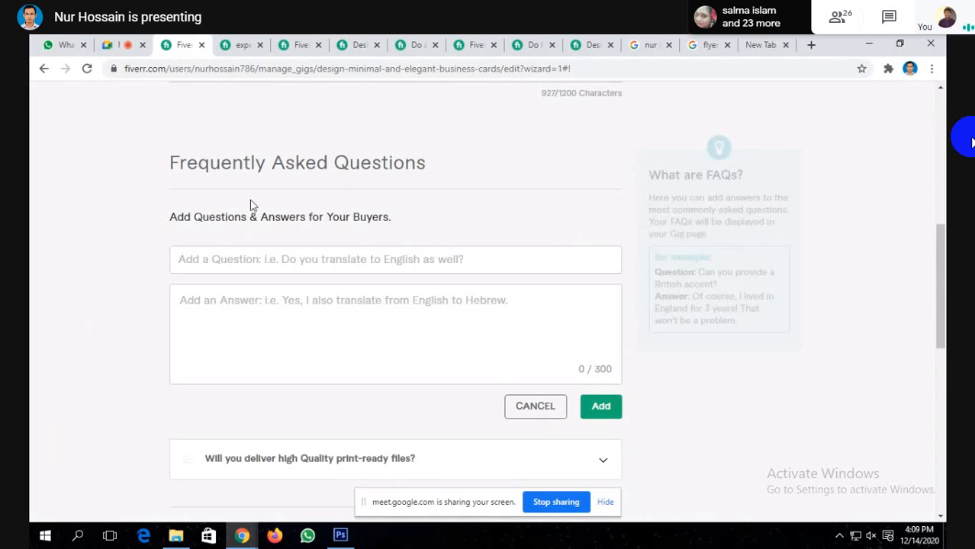
click(237, 261)
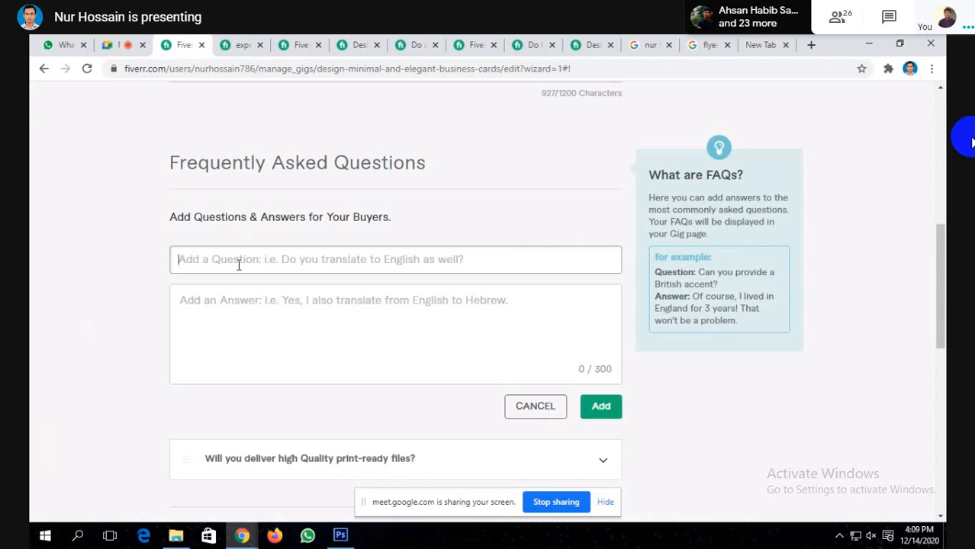
key(ctrl+v)
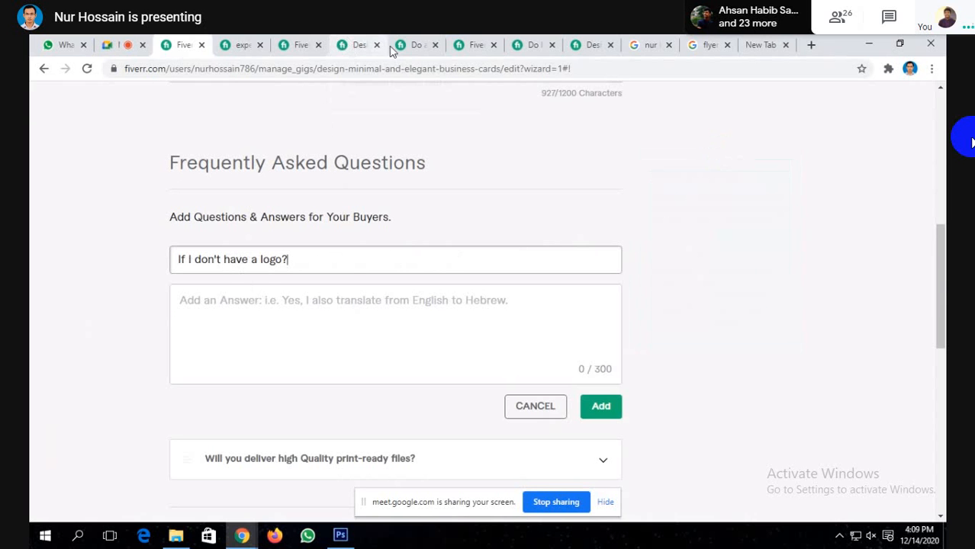
click(407, 45)
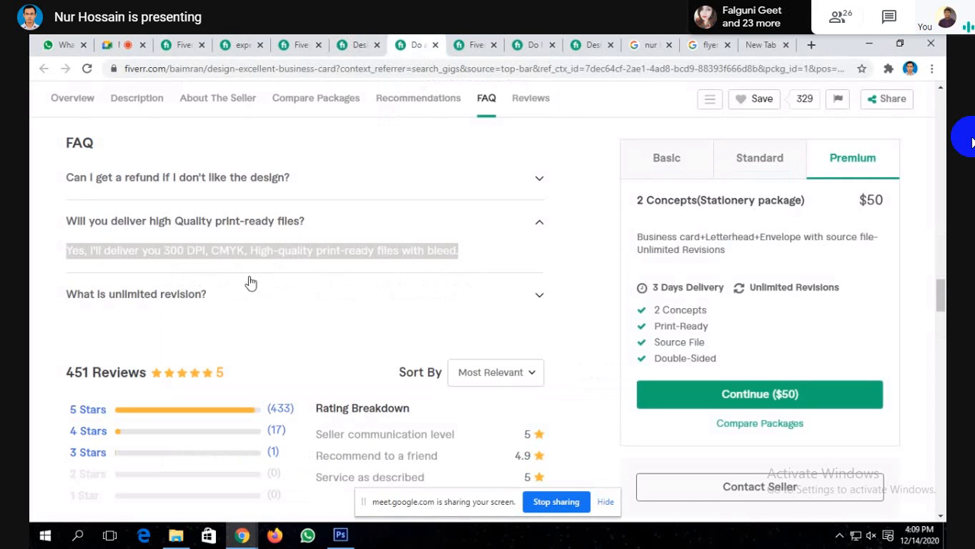
Delete the 'If I don't have a logo?' text from the FAQ question field.
click(300, 45)
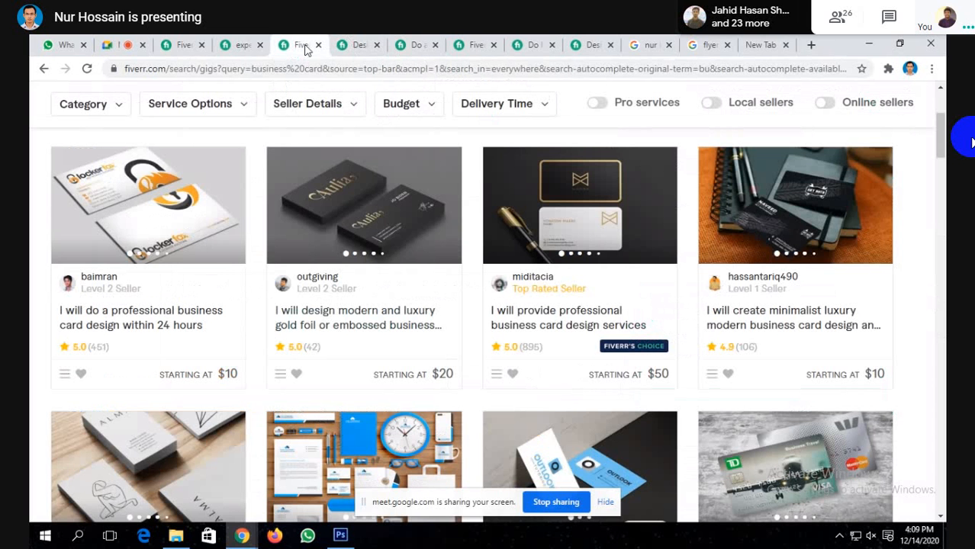
click(415, 45)
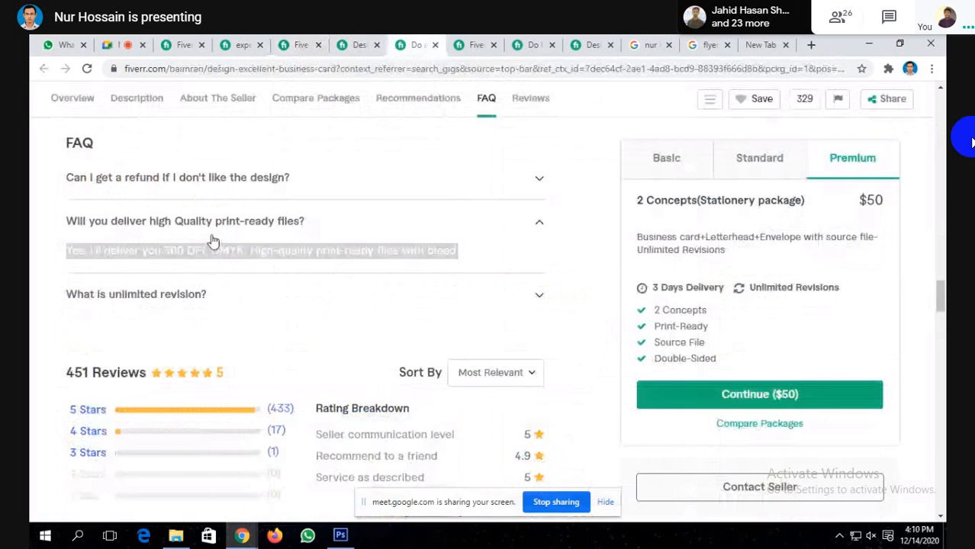
click(183, 45)
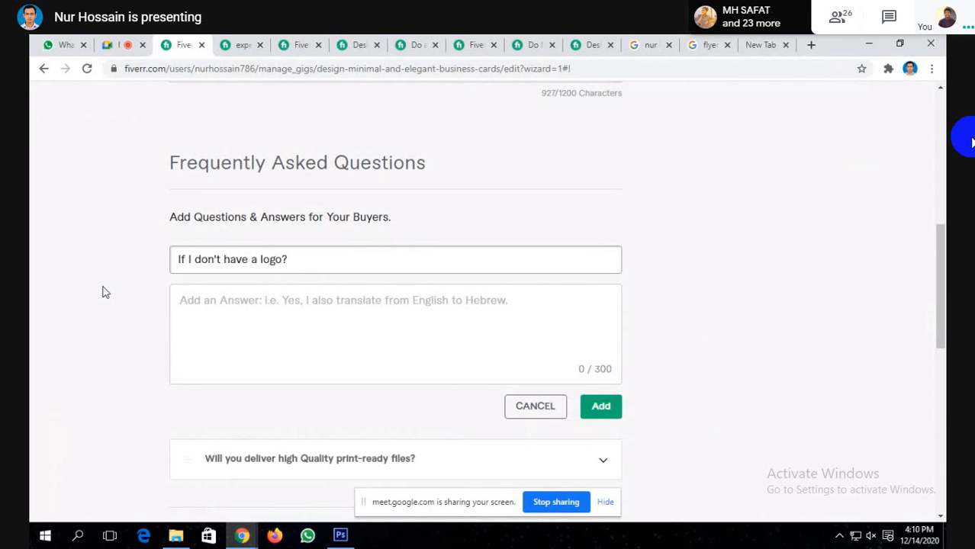
key(BackSpace)
key(BackSpace)
key(BackSpace)
key(BackSpace)
key(BackSpace)
key(BackSpace)
key(BackSpace)
key(BackSpace)
key(BackSpace)
key(BackSpace)
key(BackSpace)
key(BackSpace)
key(BackSpace)
key(BackSpace)
key(BackSpace)
key(BackSpace)
key(BackSpace)
key(BackSpace)
key(BackSpace)
key(BackSpace)
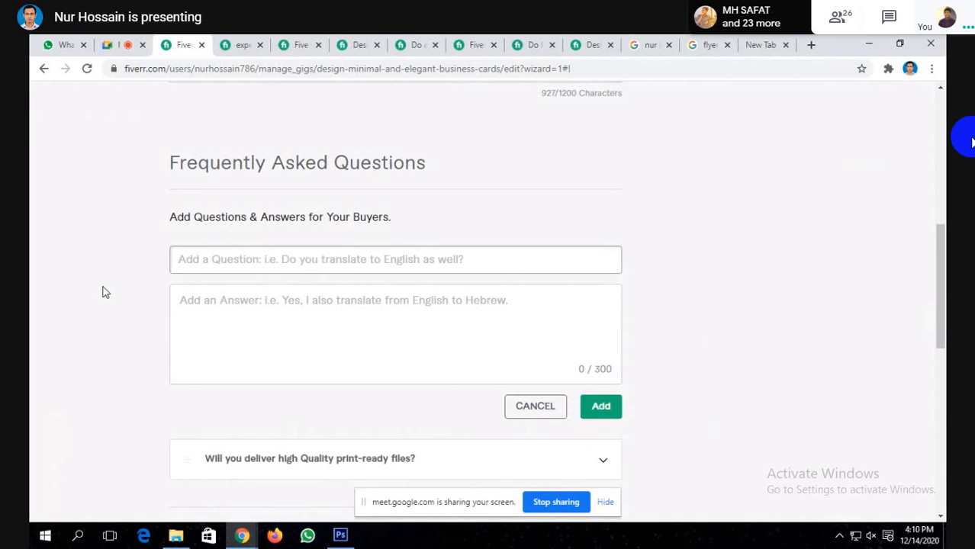
Open the recommended professional business card design gig ($15 Basic, 1 Day Delivery).
click(417, 45)
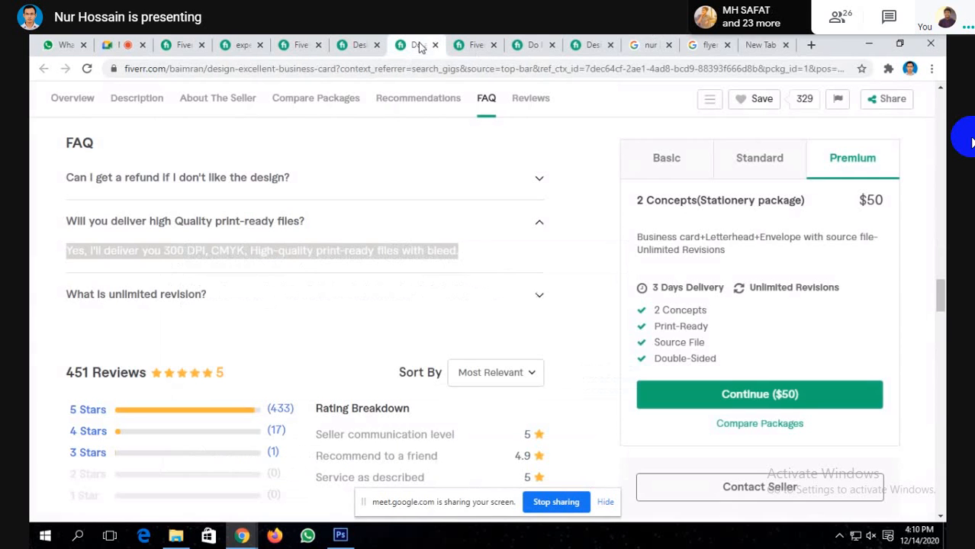
scroll(218, 287, up, 1)
scroll(219, 292, up, 10)
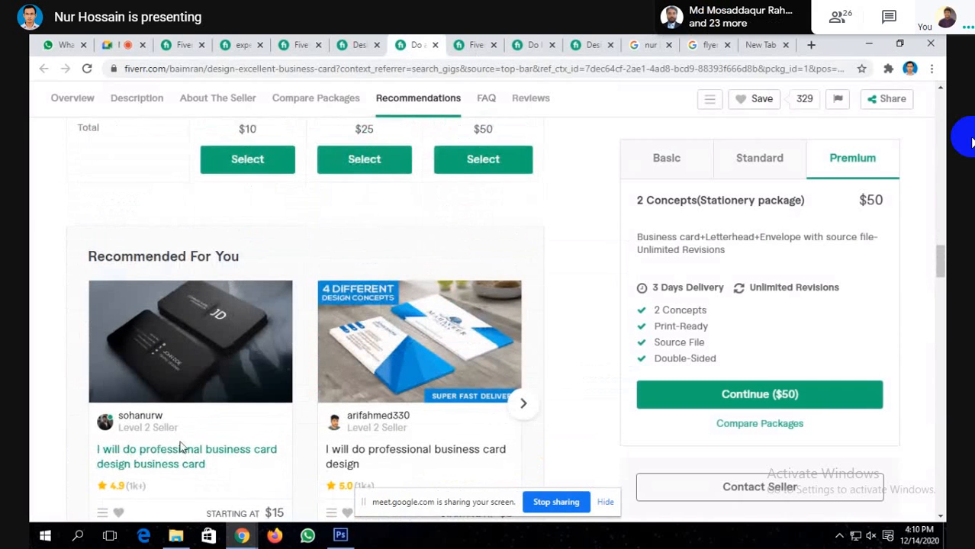
click(176, 460)
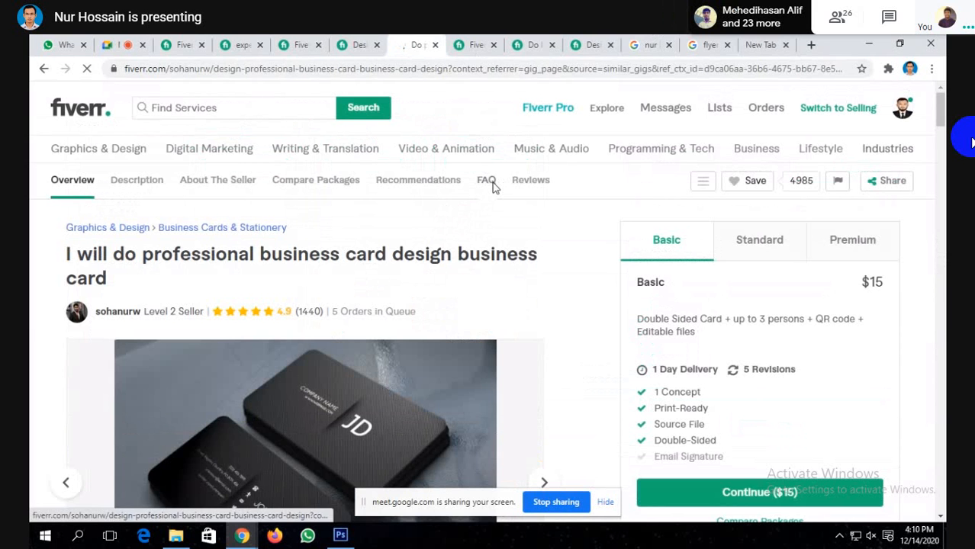
Expand and select the 'Source file included?' FAQ heading on the reference gig.
click(486, 181)
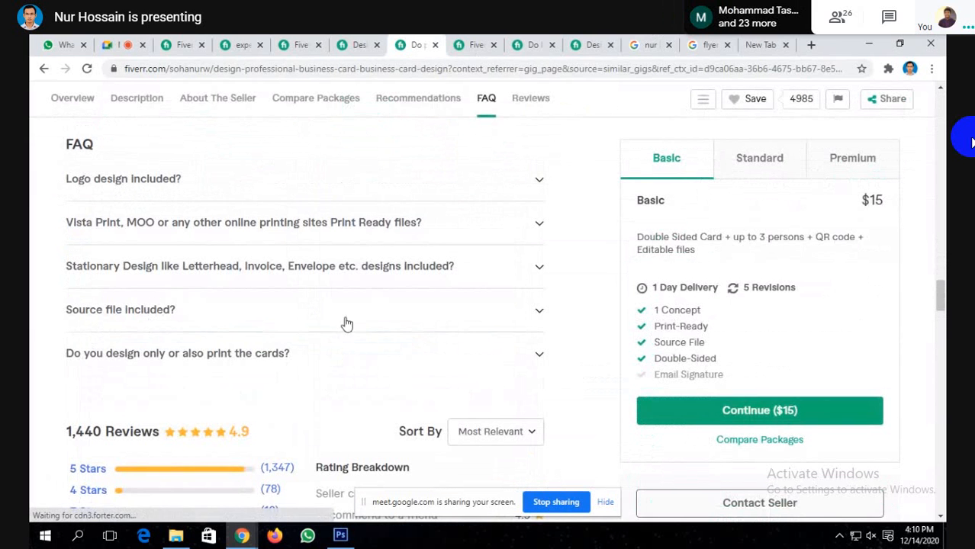
click(539, 312)
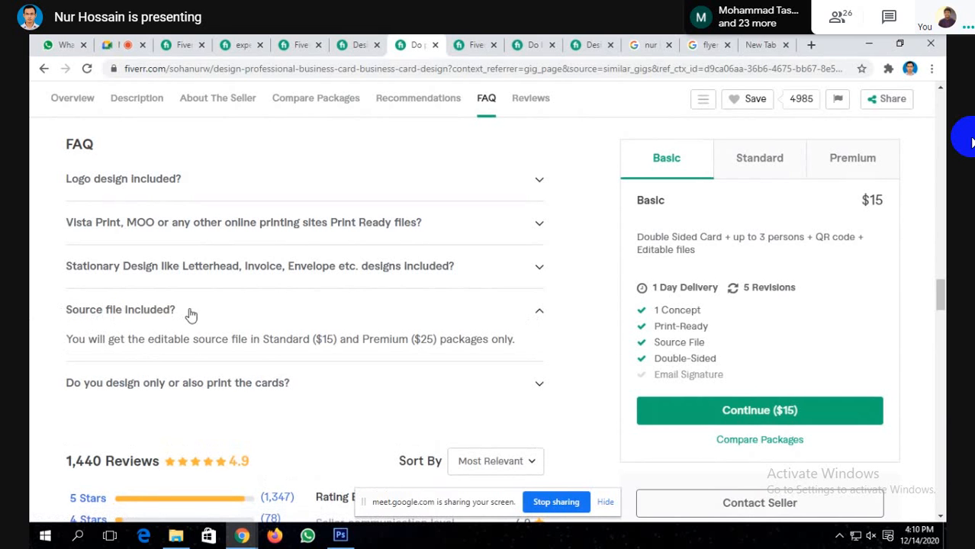
drag(187, 313, 67, 314)
click(68, 314)
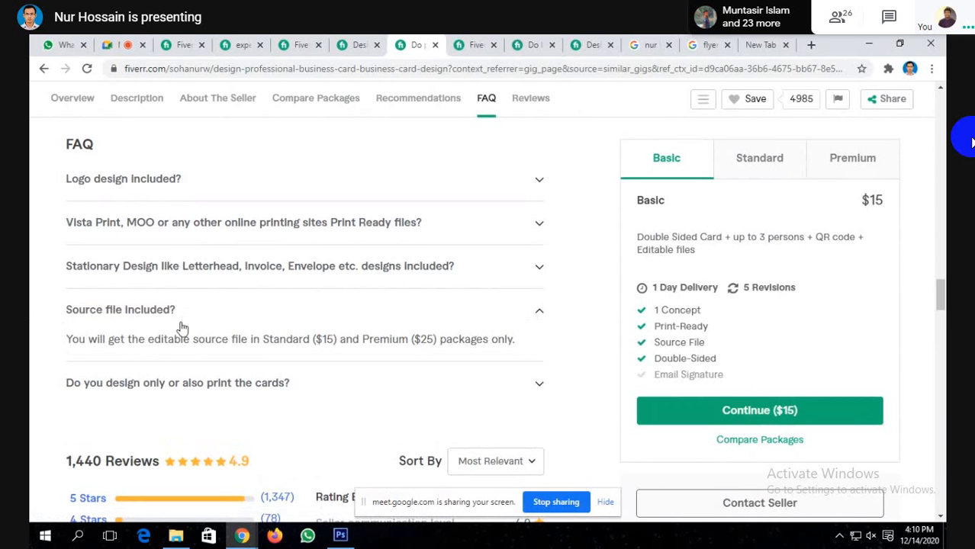
drag(177, 312, 108, 314)
click(64, 315)
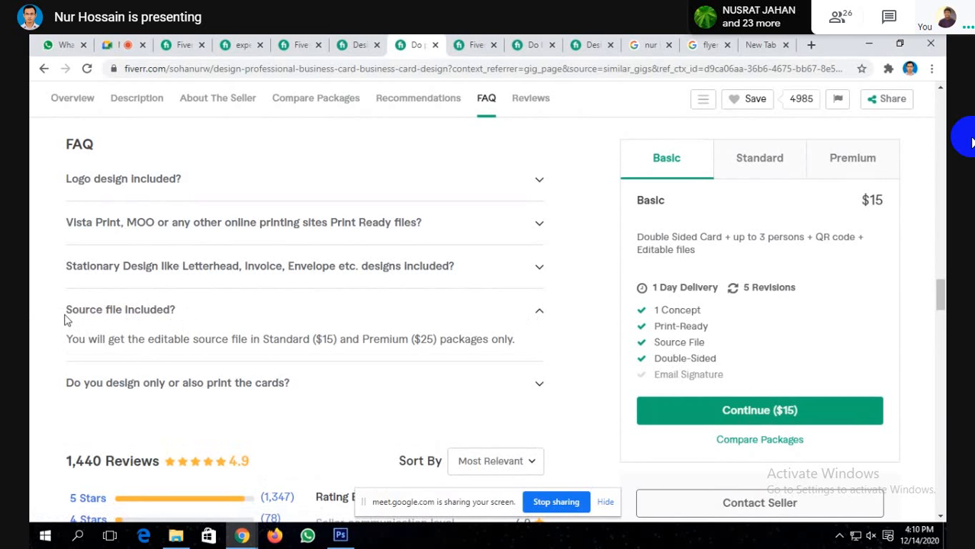
drag(66, 316, 200, 316)
key(ctrl+c)
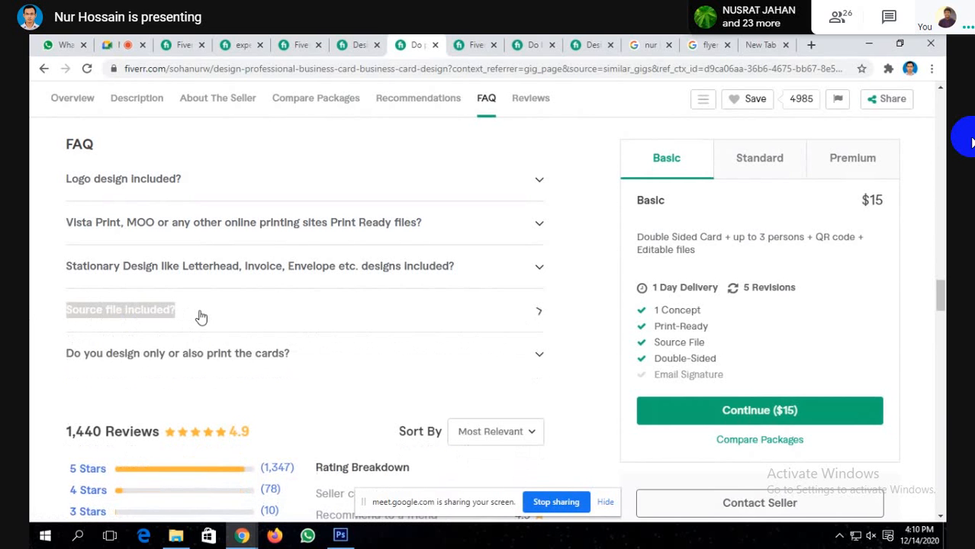
Paste 'Source file included?' into the new FAQ question field.
click(180, 47)
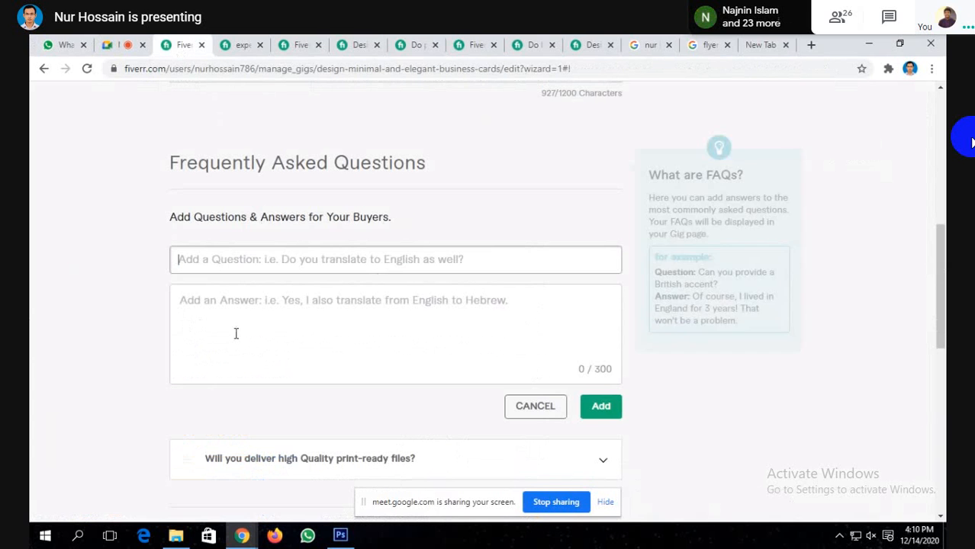
click(220, 264)
key(ctrl+v)
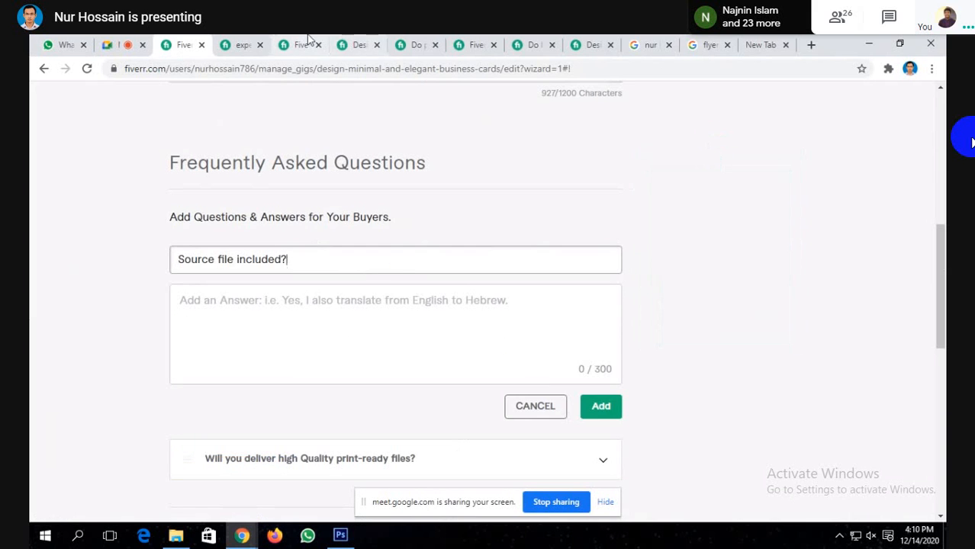
Copy the 'Source file included?' answer from the other seller's gig FAQ.
click(411, 48)
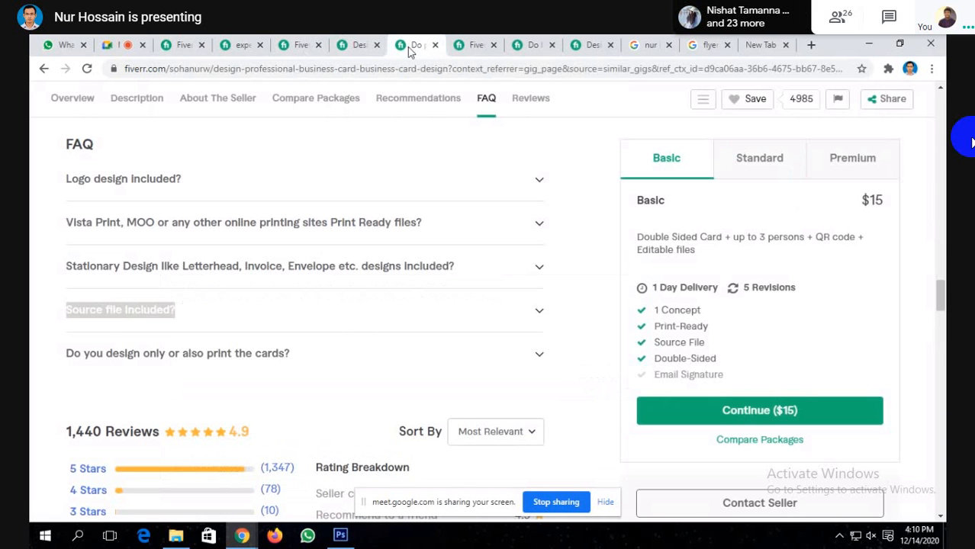
click(540, 311)
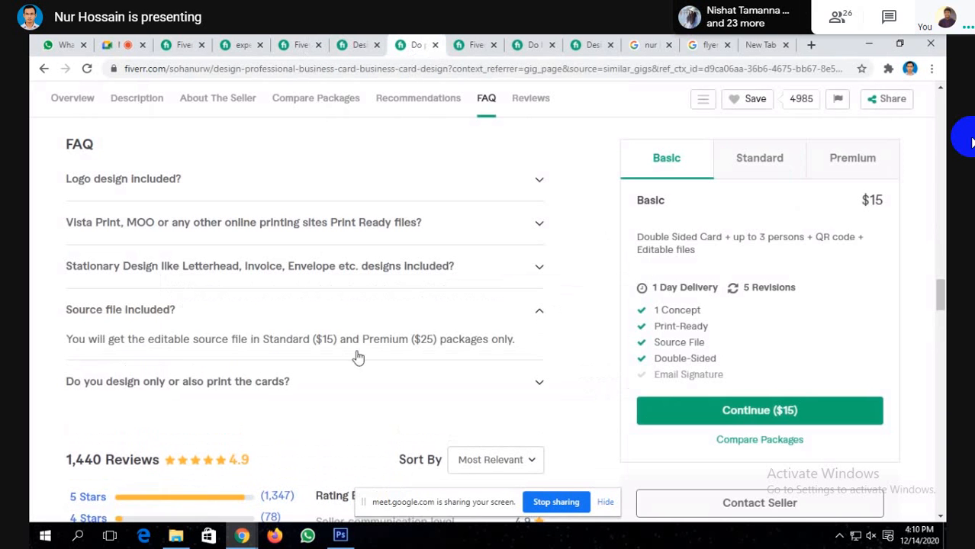
drag(67, 339, 519, 340)
key(ctrl+c)
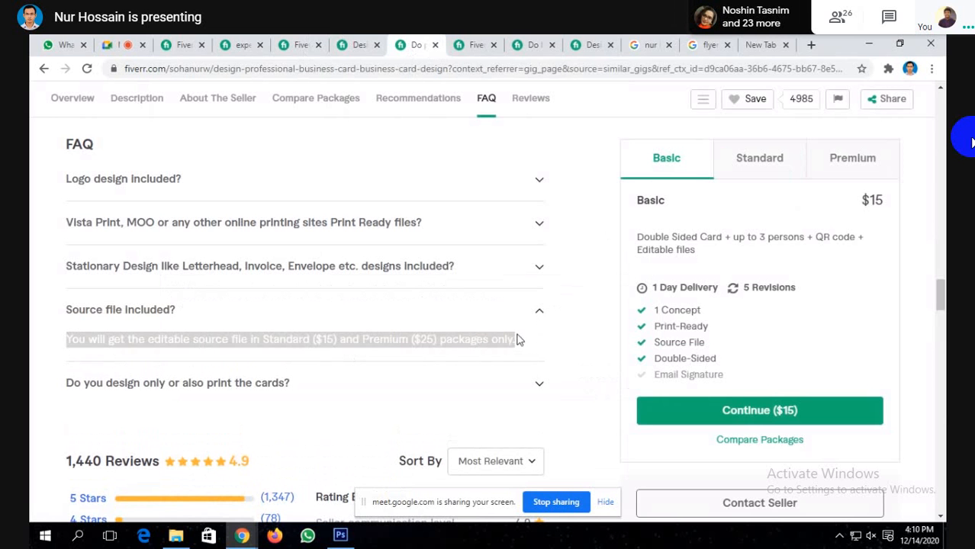
Paste it as the FAQ answer, change the Standard price from $15 to $10, and add it.
click(174, 47)
click(193, 304)
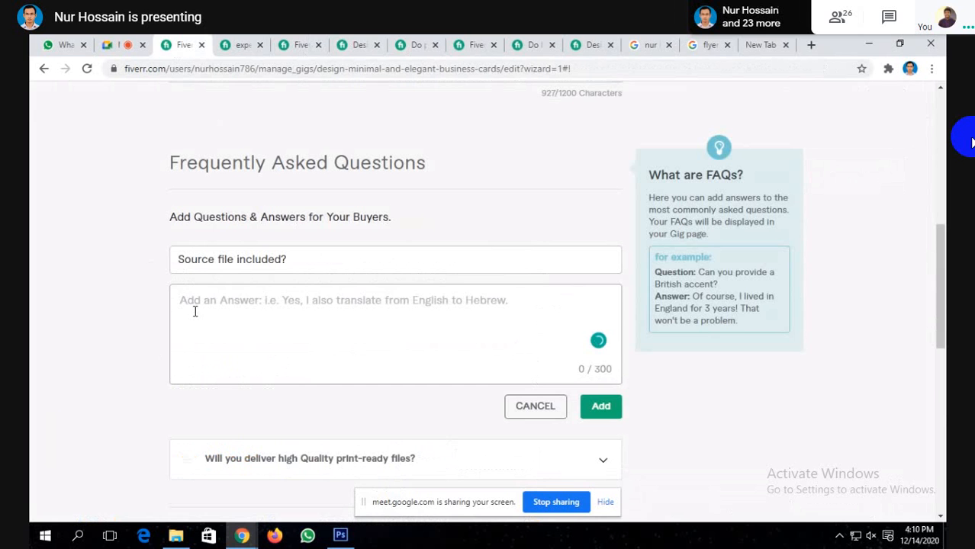
key(ctrl+v)
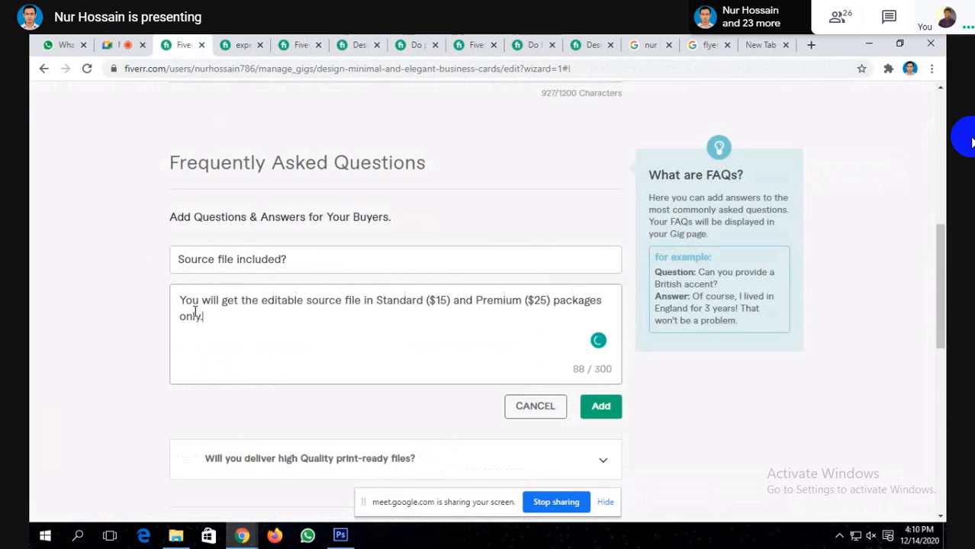
click(441, 301)
key(BackSpace)
text(0)
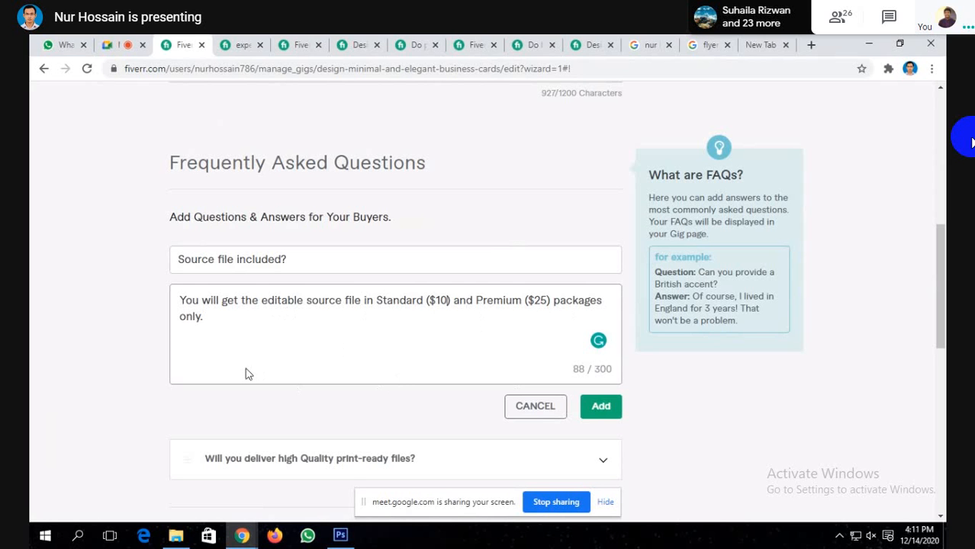
click(601, 407)
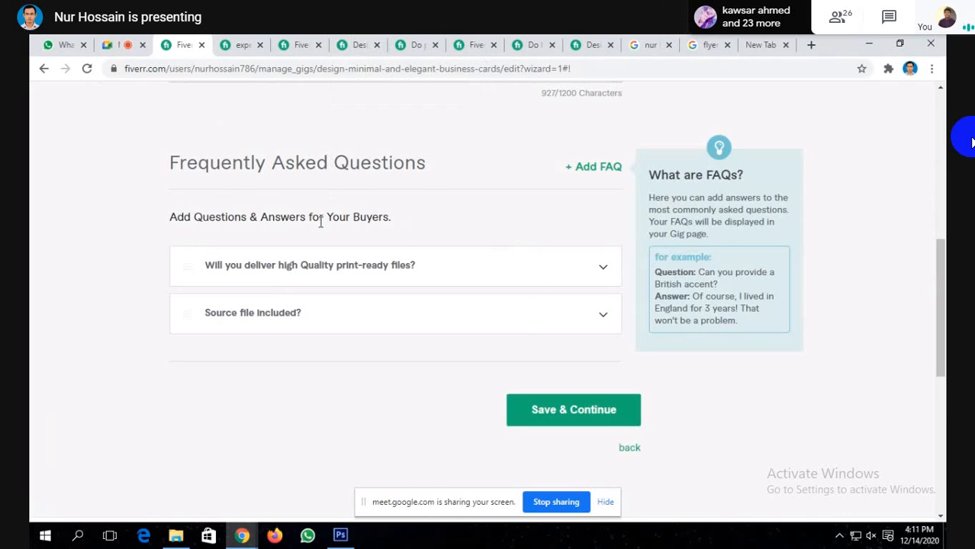
Save the description and FAQ step, try to continue past Requirements, and start a new buyer question.
click(599, 412)
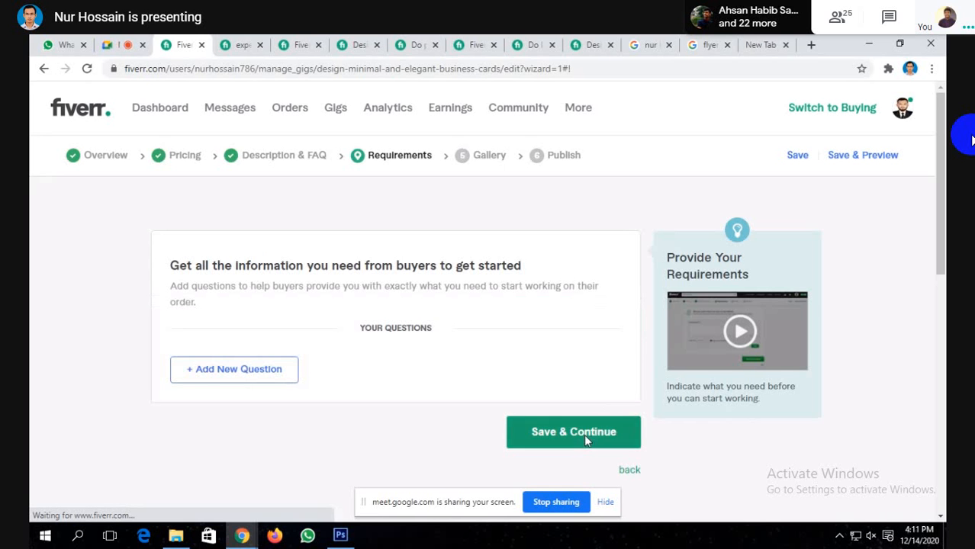
click(584, 434)
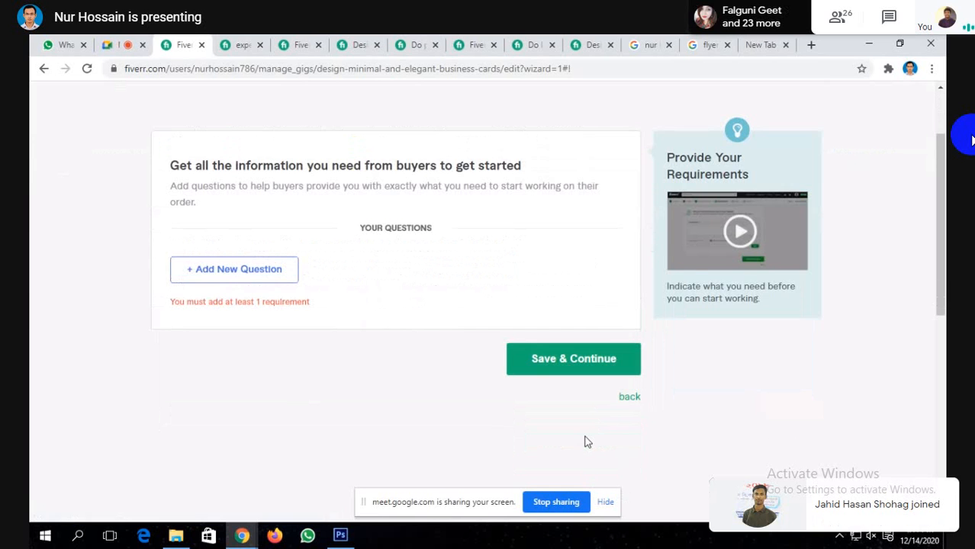
click(200, 272)
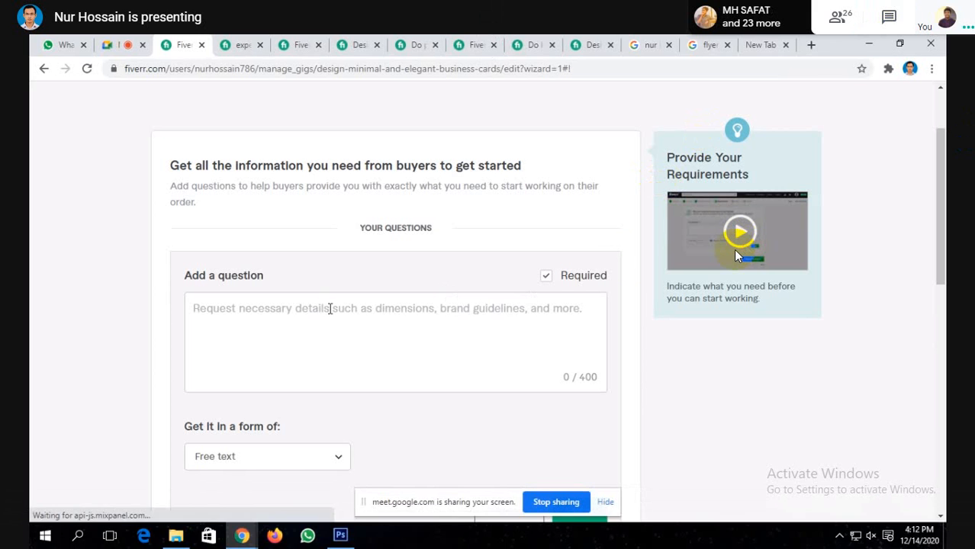
double_click(628, 259)
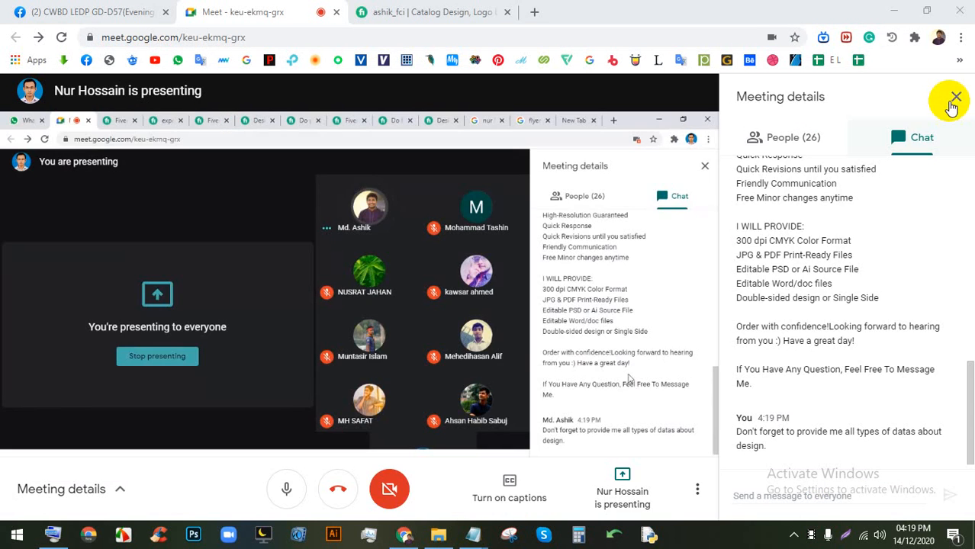
Copy the Meet chat message about design data and paste it into Fiverr's question field.
click(952, 100)
double_click(795, 227)
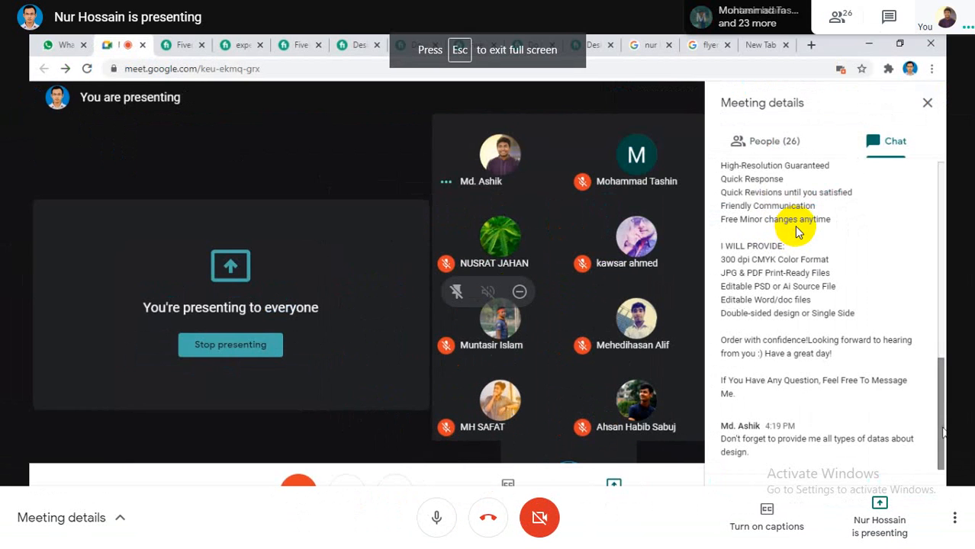
drag(723, 439, 796, 459)
key(ctrl+c)
key(Escape)
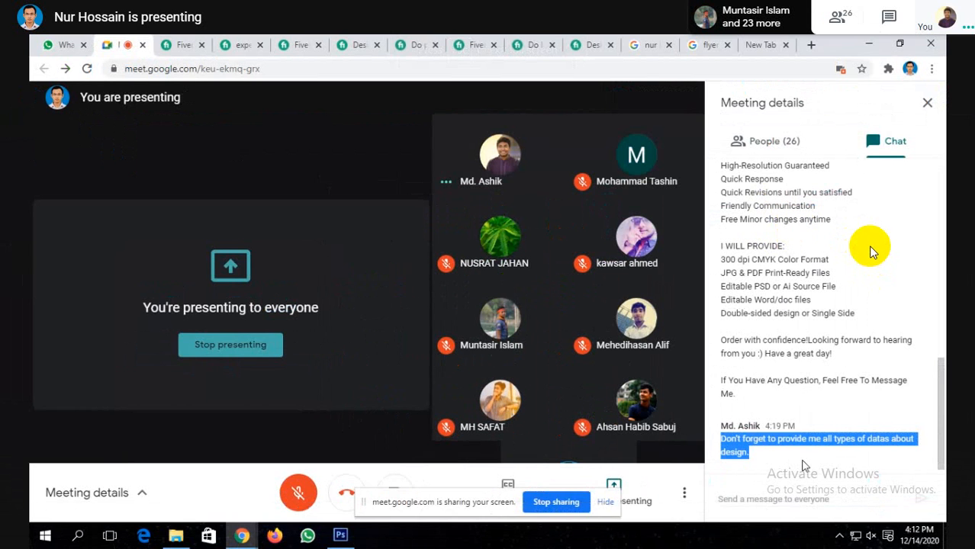
click(177, 46)
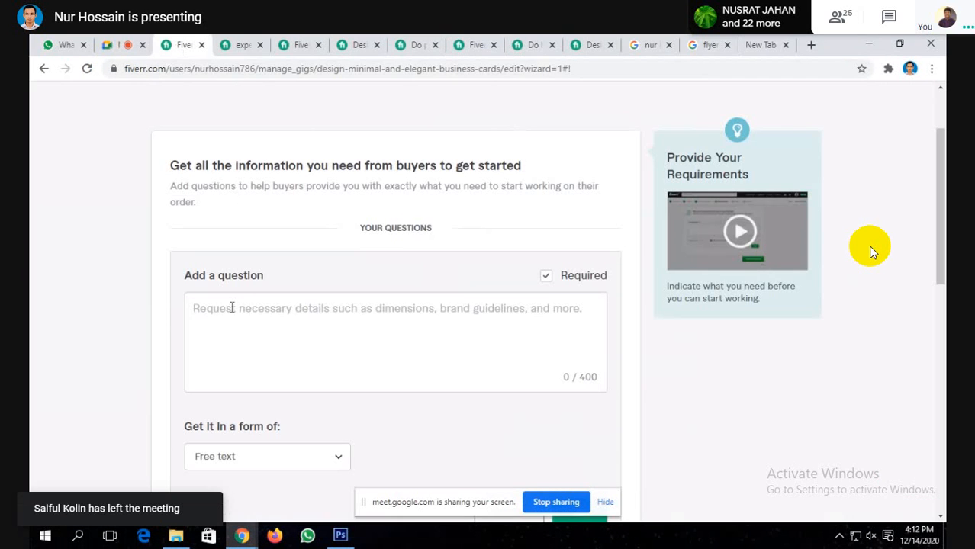
key(ctrl+v)
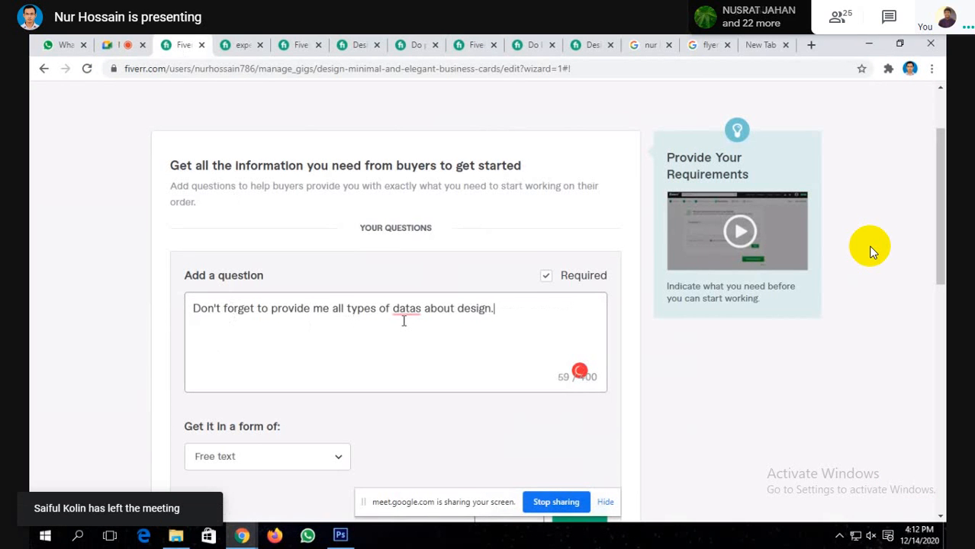
Correct 'datas' to 'data' in the buyer question and add it to the requirements.
click(409, 313)
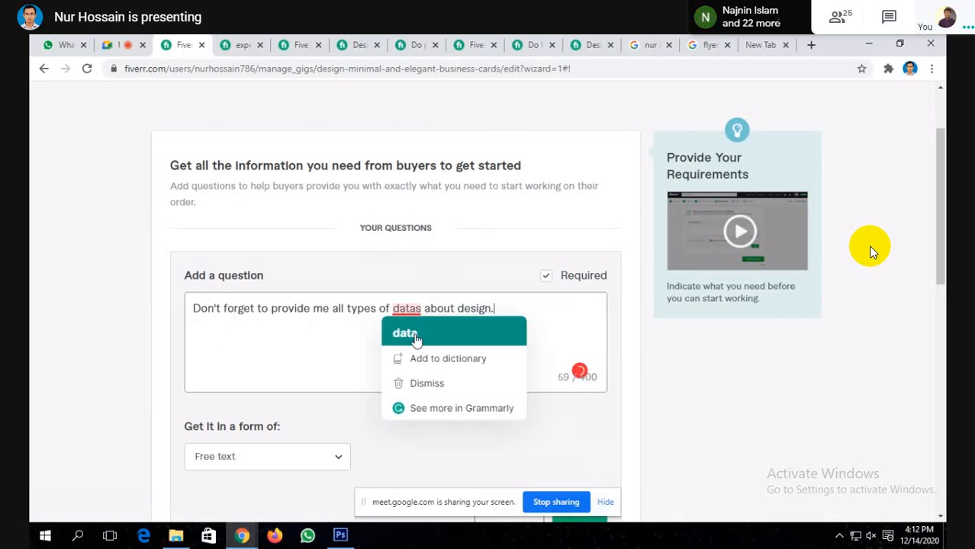
click(402, 333)
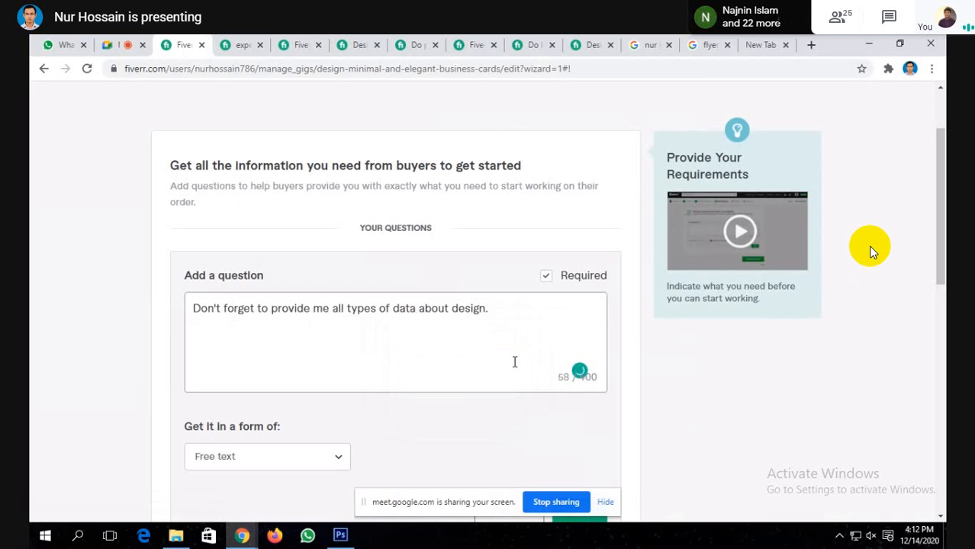
scroll(514, 362, down, 1)
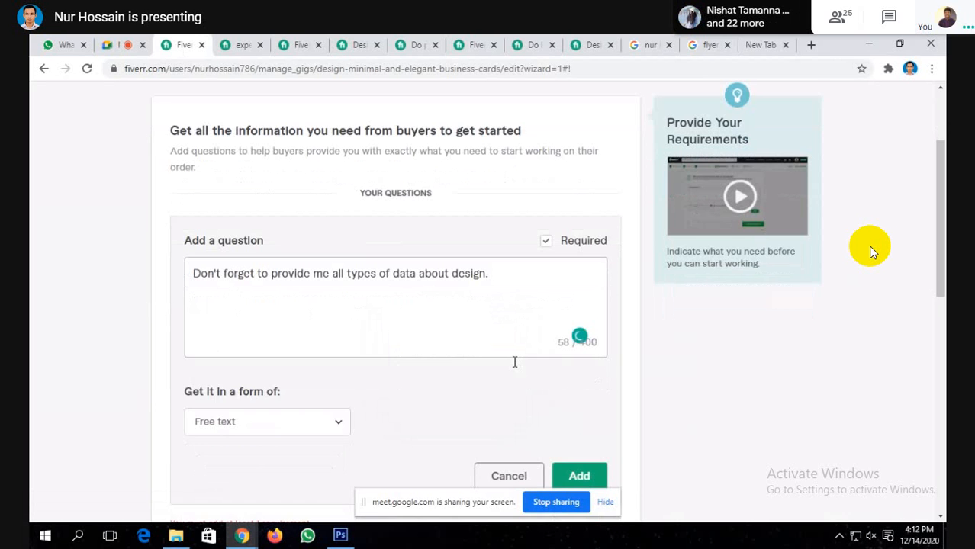
scroll(514, 361, down, 1)
scroll(515, 366, down, 2)
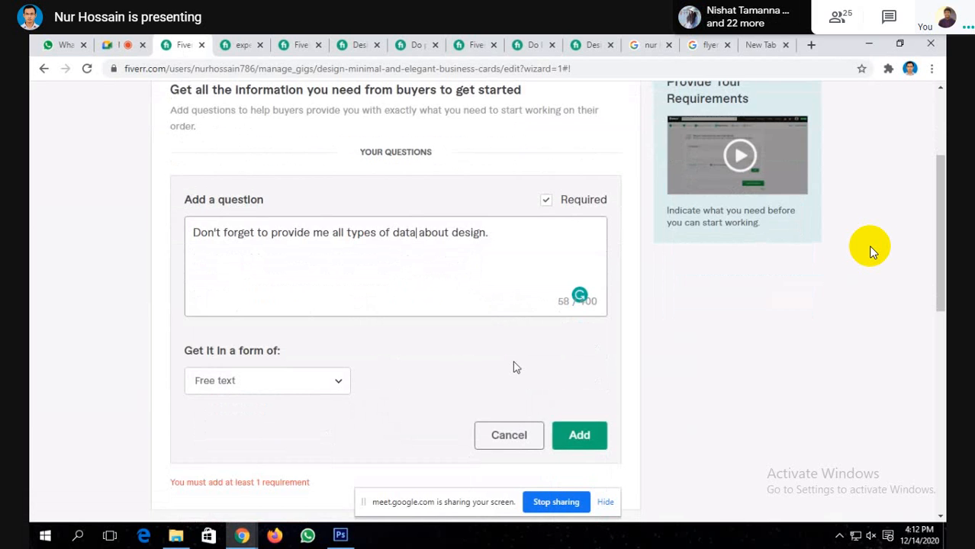
click(568, 386)
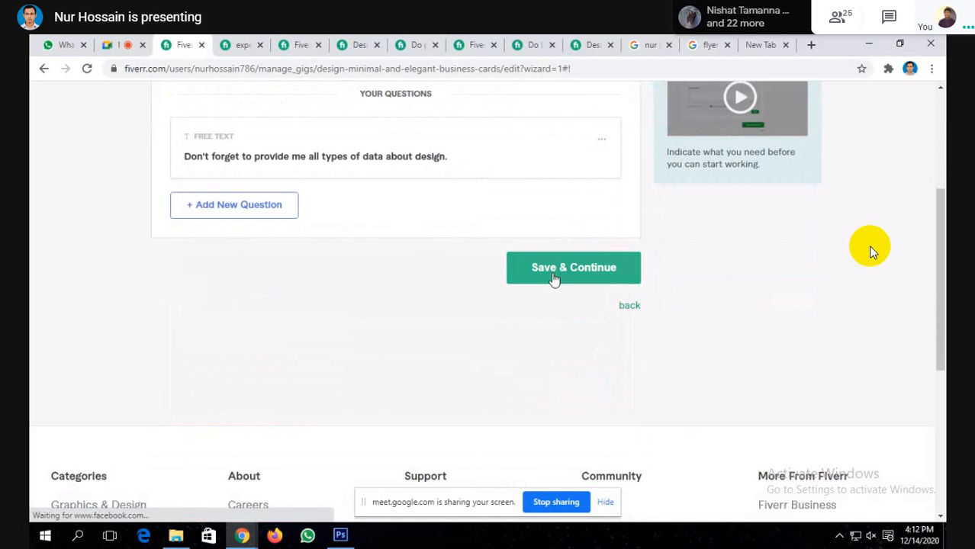
Save the requirements, continue to the Gallery step, and scroll to the empty Gig Photos slots.
click(555, 279)
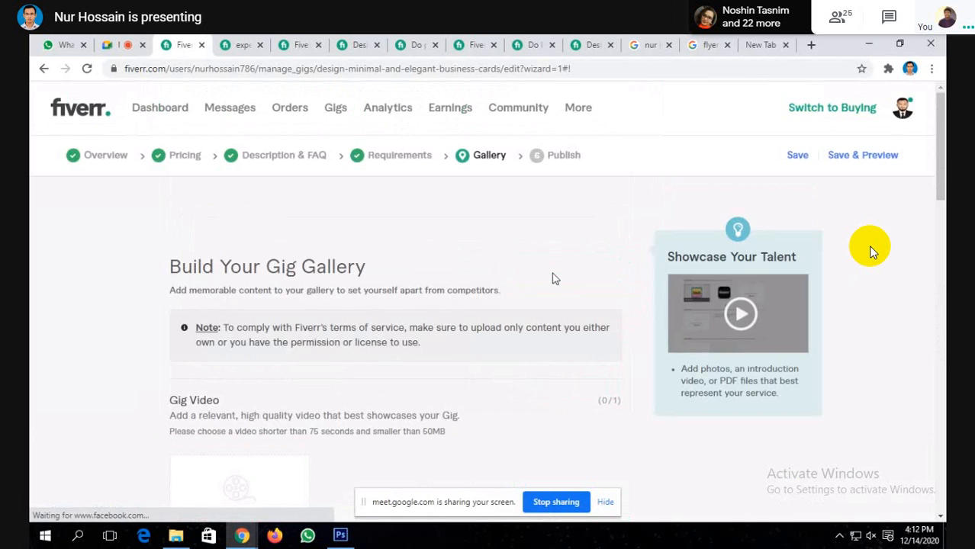
scroll(263, 306, down, 3)
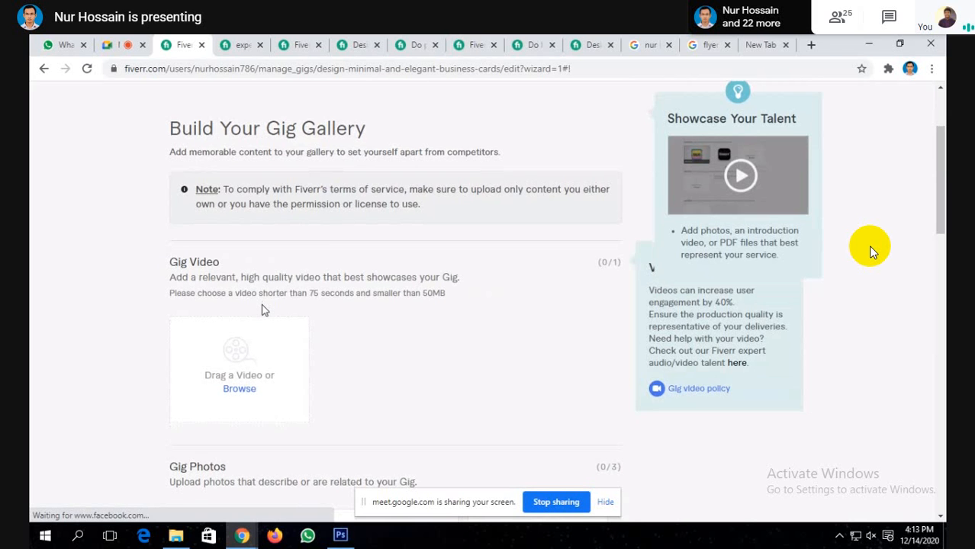
scroll(263, 309, down, 9)
scroll(262, 310, down, 4)
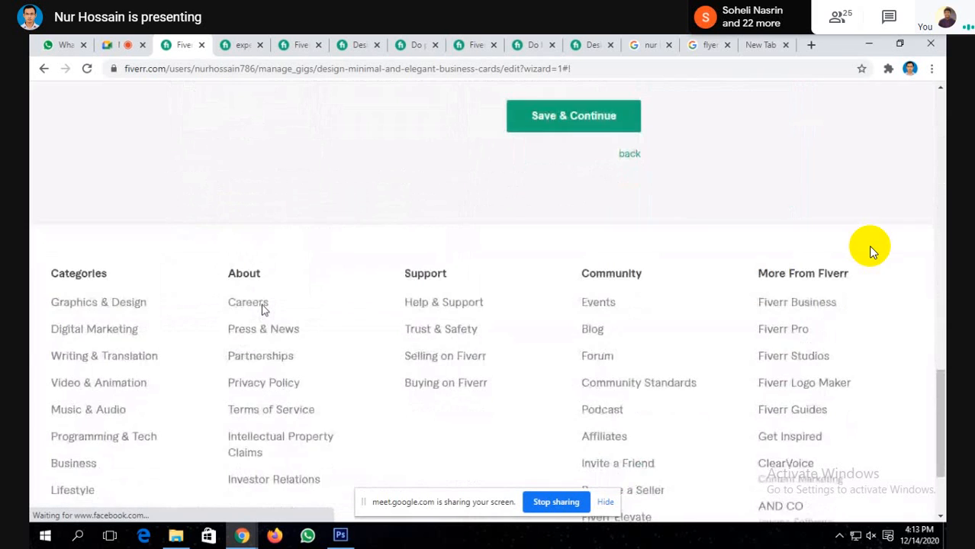
scroll(262, 309, up, 4)
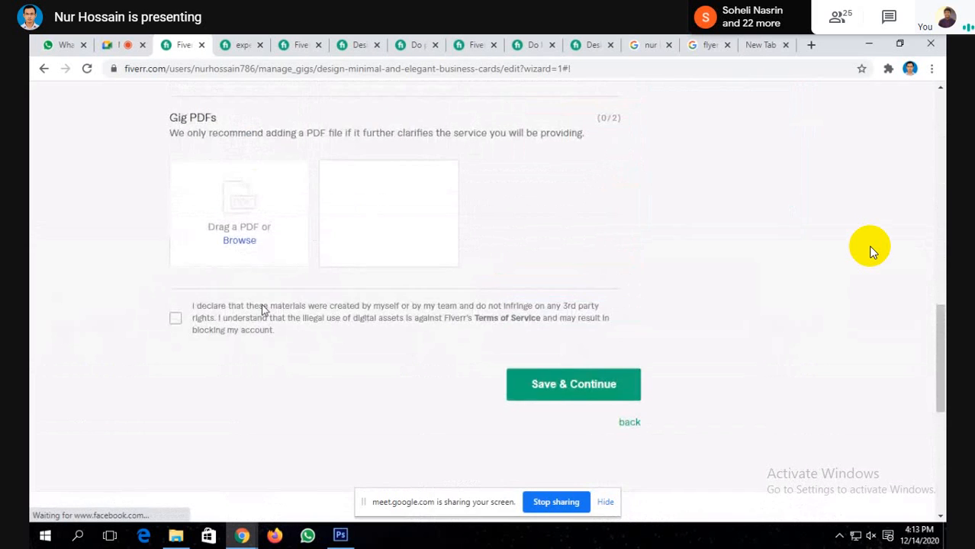
scroll(262, 310, up, 5)
scroll(261, 309, up, 2)
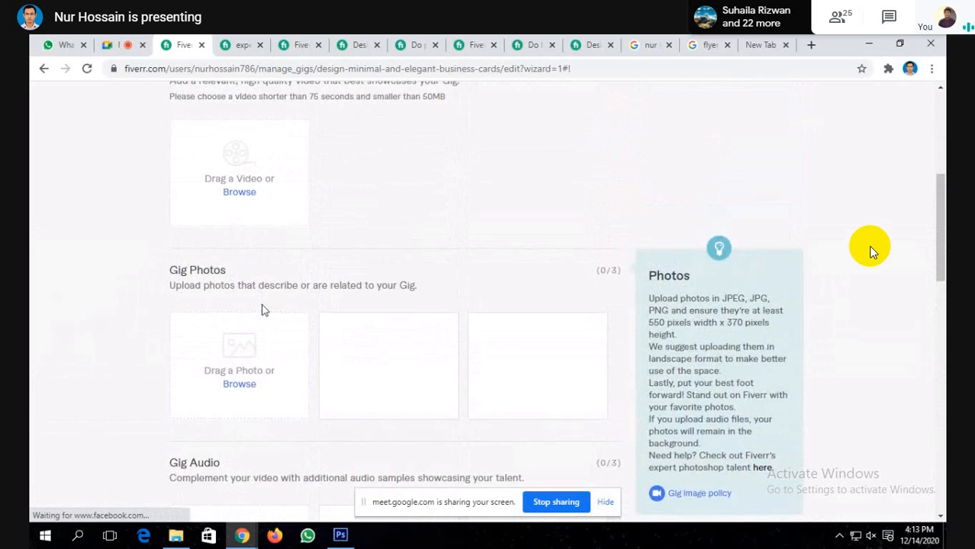
scroll(261, 308, up, 1)
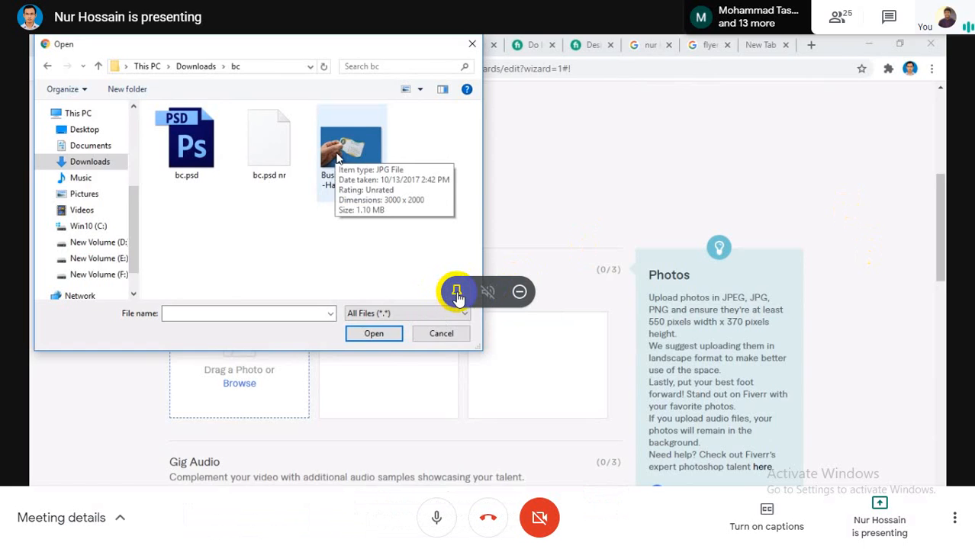
Re-pin the shared screen full size and go back from the bc folder to Downloads.
click(456, 294)
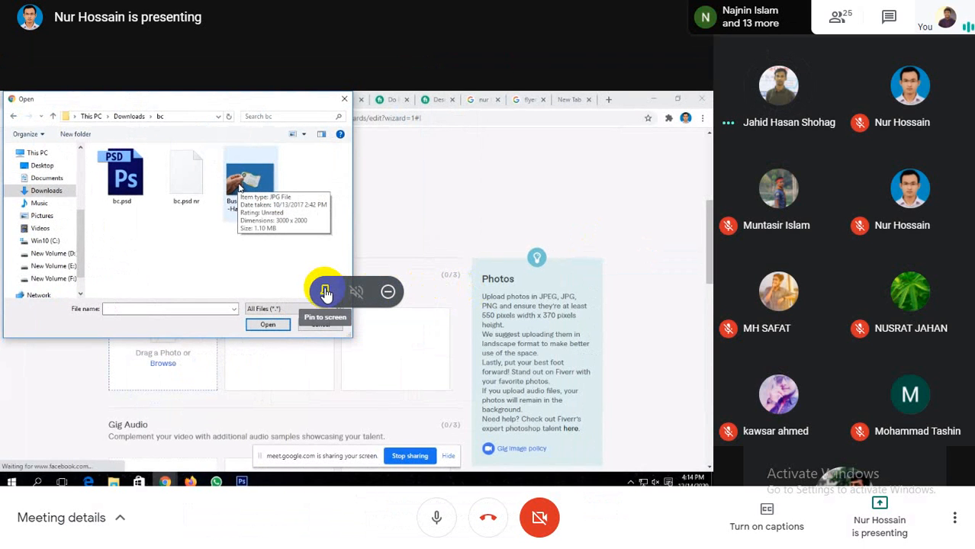
click(325, 294)
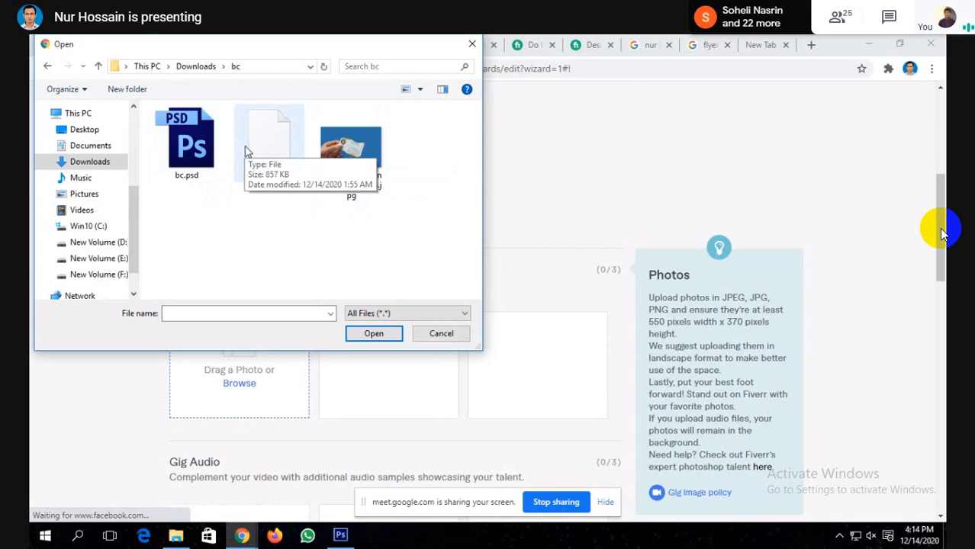
click(47, 67)
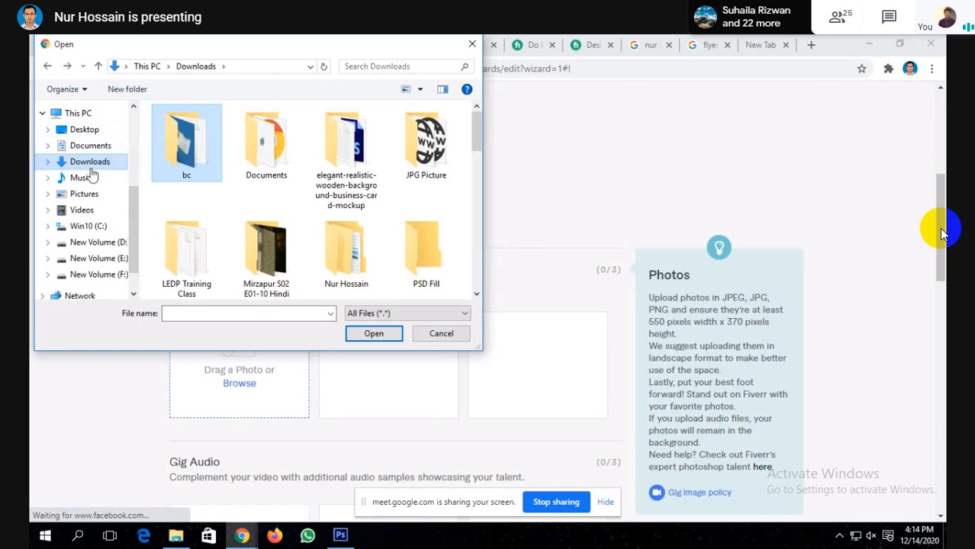
scroll(248, 187, down, 3)
scroll(252, 189, down, 3)
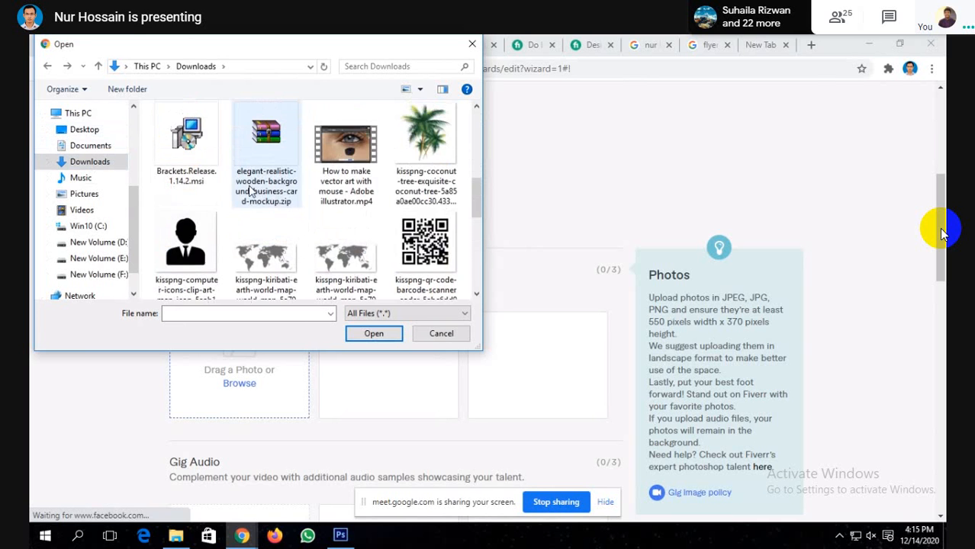
scroll(255, 191, up, 3)
scroll(189, 162, up, 3)
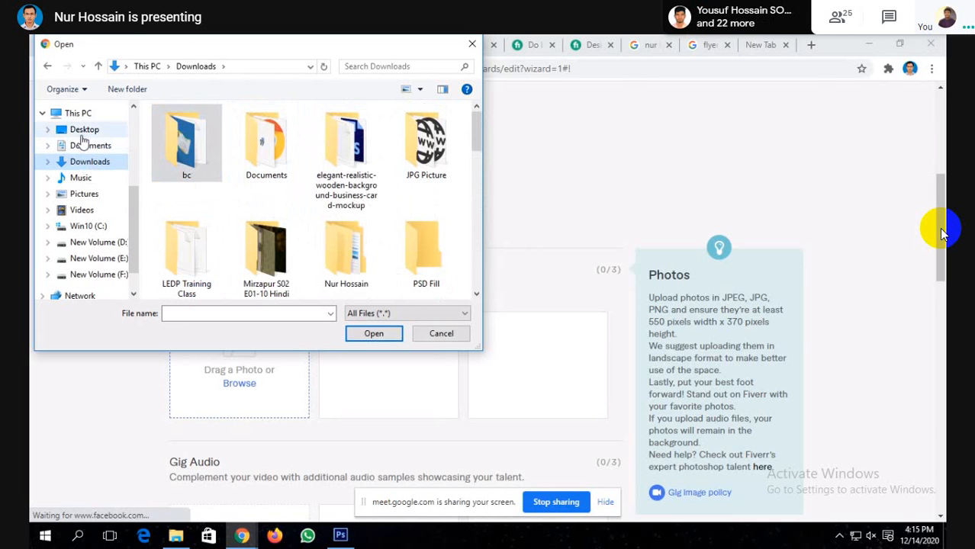
Check the Documents library, then return to Downloads and open the bc mockup folder.
click(77, 146)
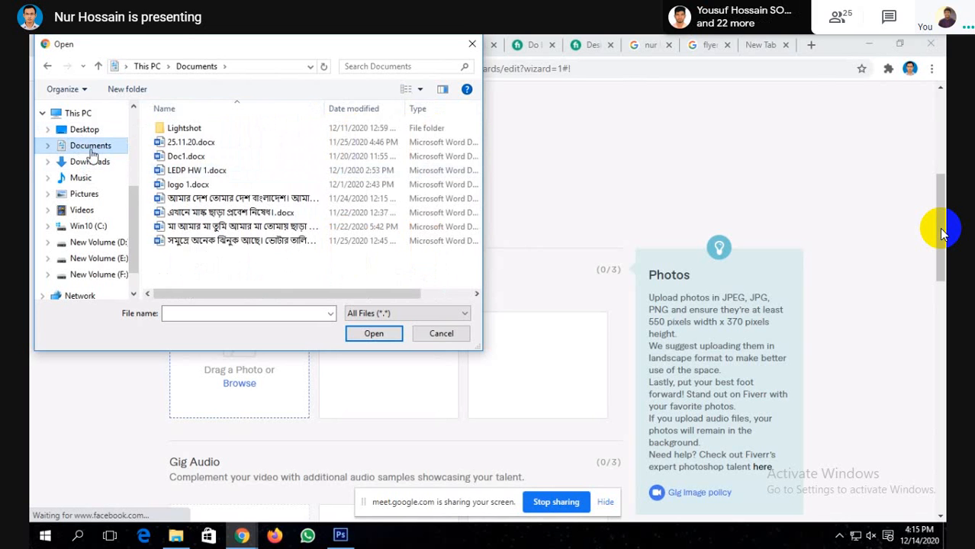
click(88, 161)
scroll(325, 217, down, 8)
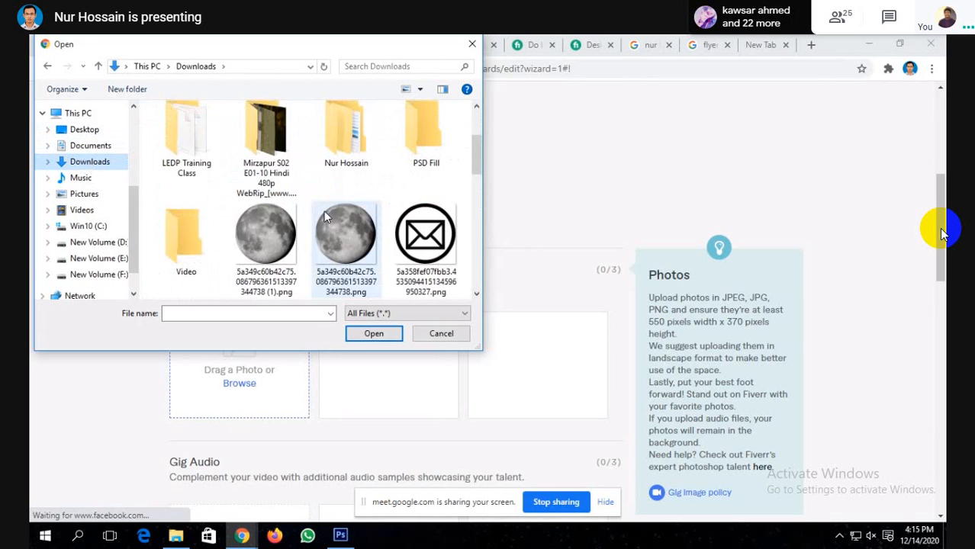
scroll(325, 217, up, 8)
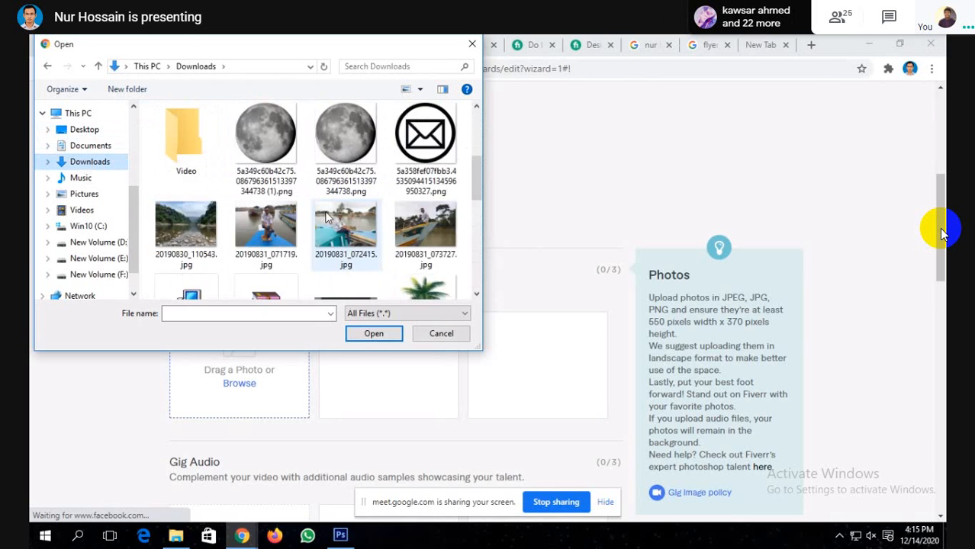
double_click(190, 146)
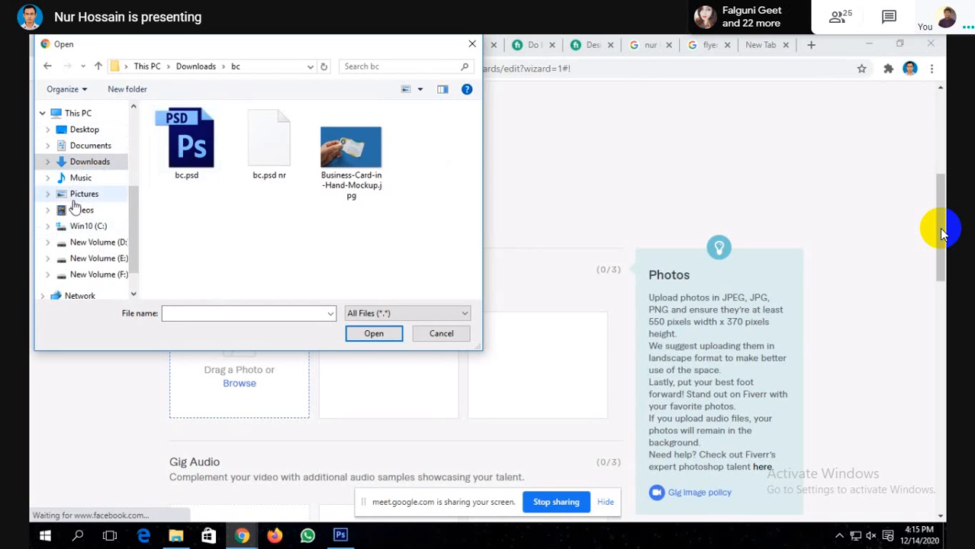
Look inside the Documents folder in Downloads, return to Downloads, and leave full-screen view.
click(79, 146)
click(79, 162)
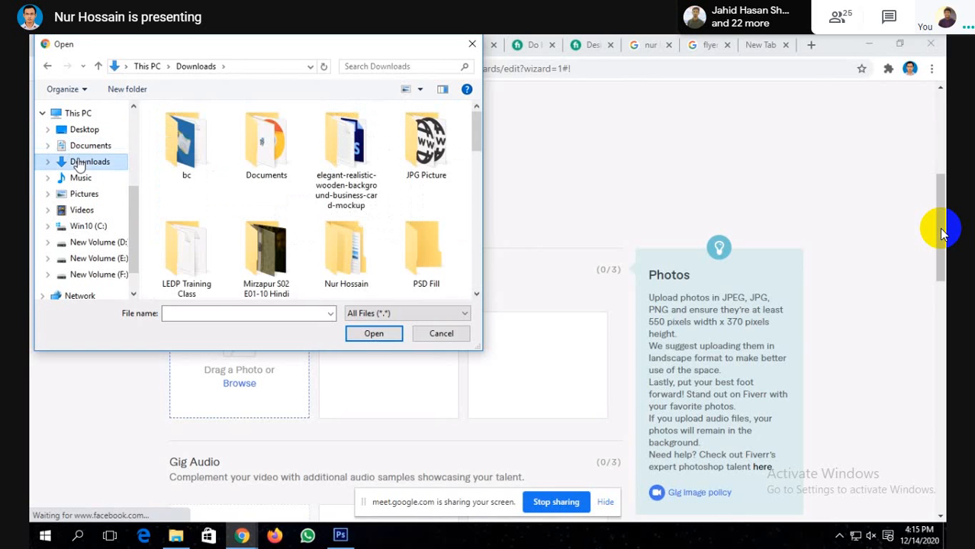
double_click(264, 149)
scroll(251, 220, down, 2)
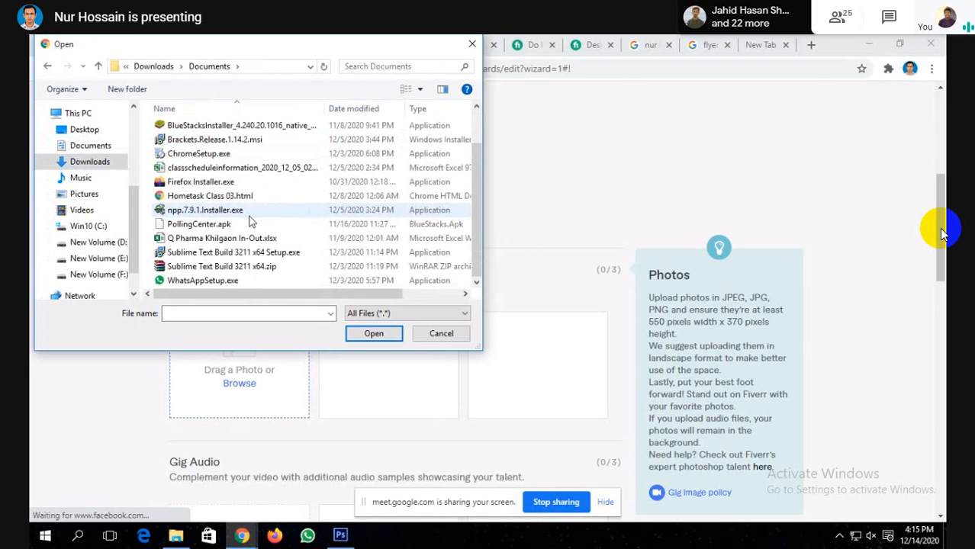
scroll(251, 221, up, 1)
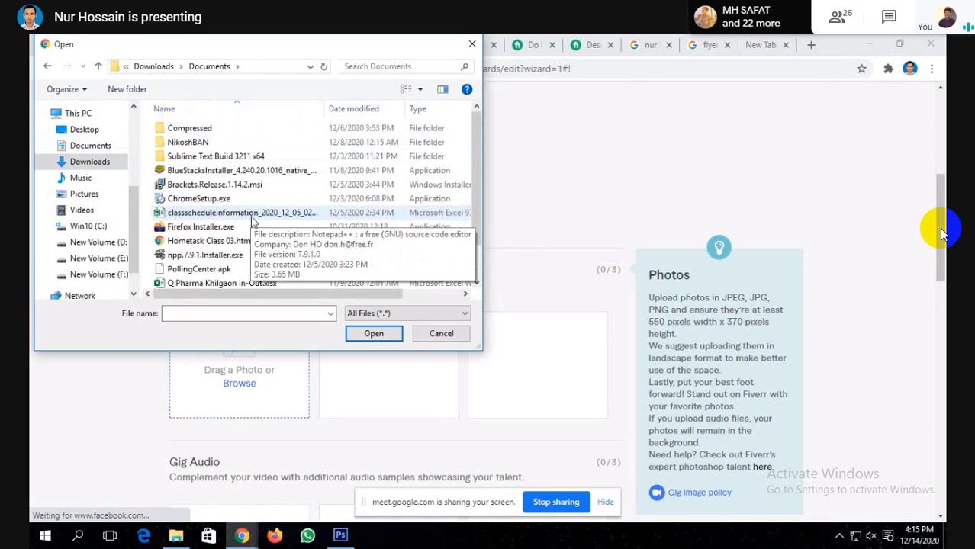
click(49, 67)
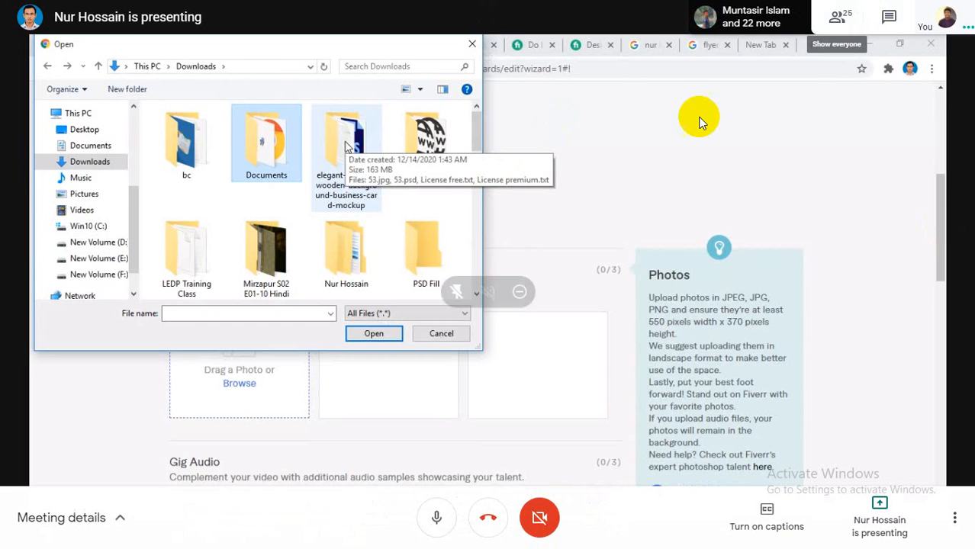
click(488, 44)
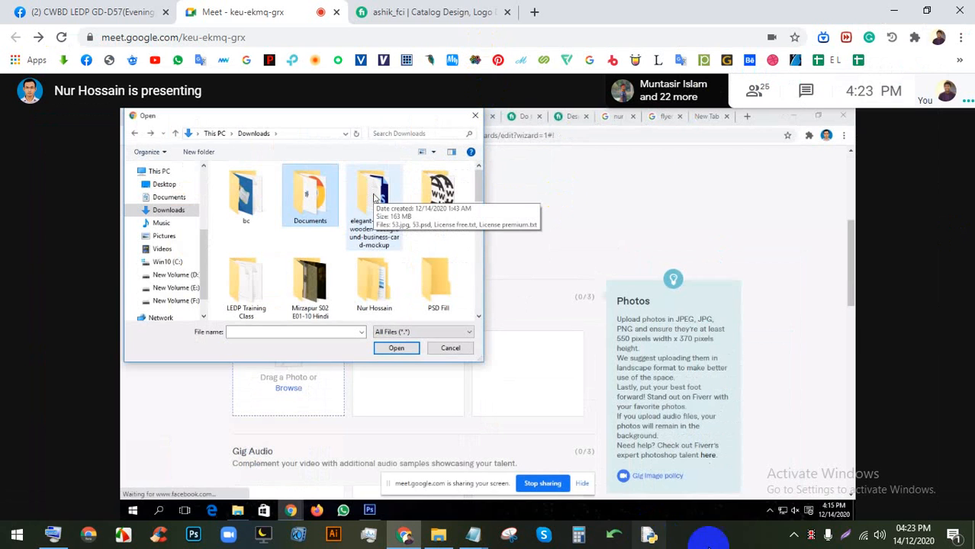
Toggle the Meet view in and out of full screen, then bring up the Wi-Fi network list.
click(730, 543)
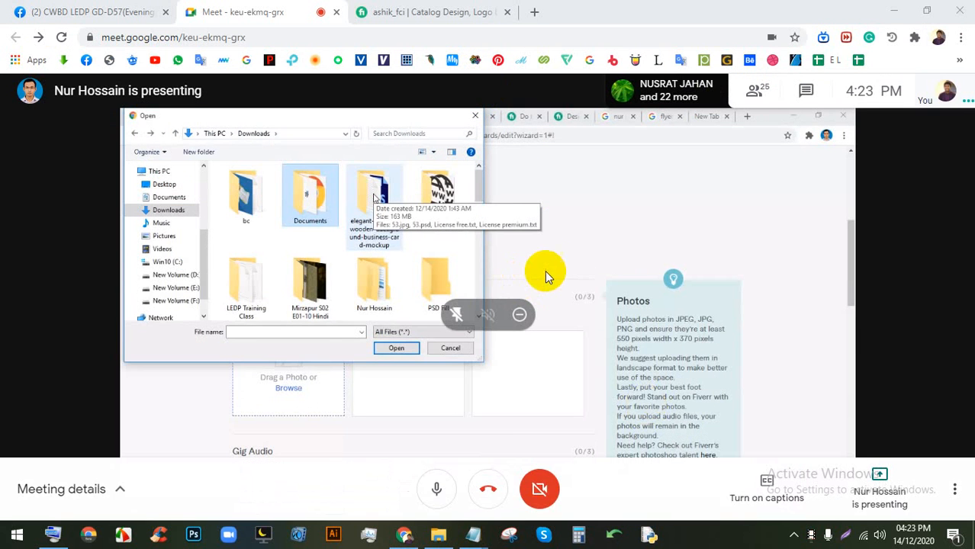
double_click(613, 256)
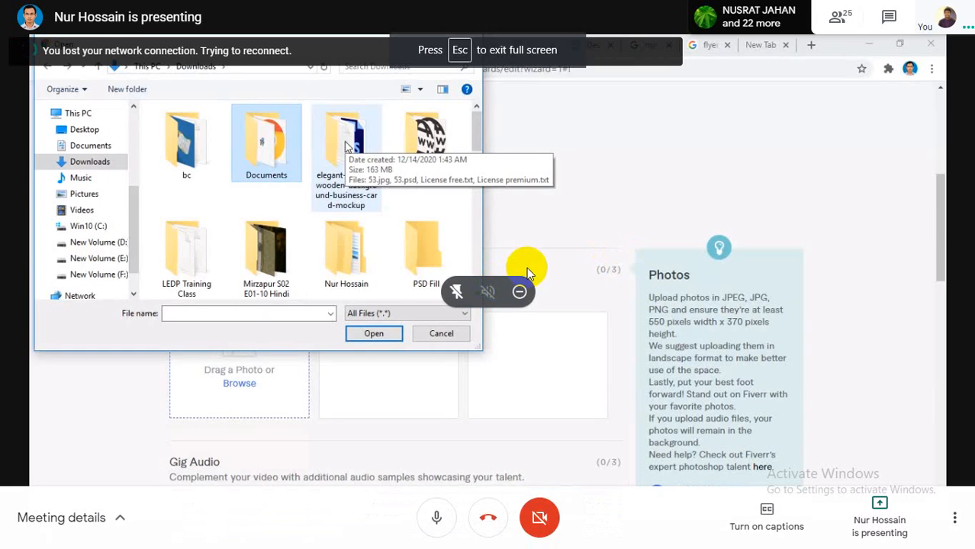
double_click(597, 225)
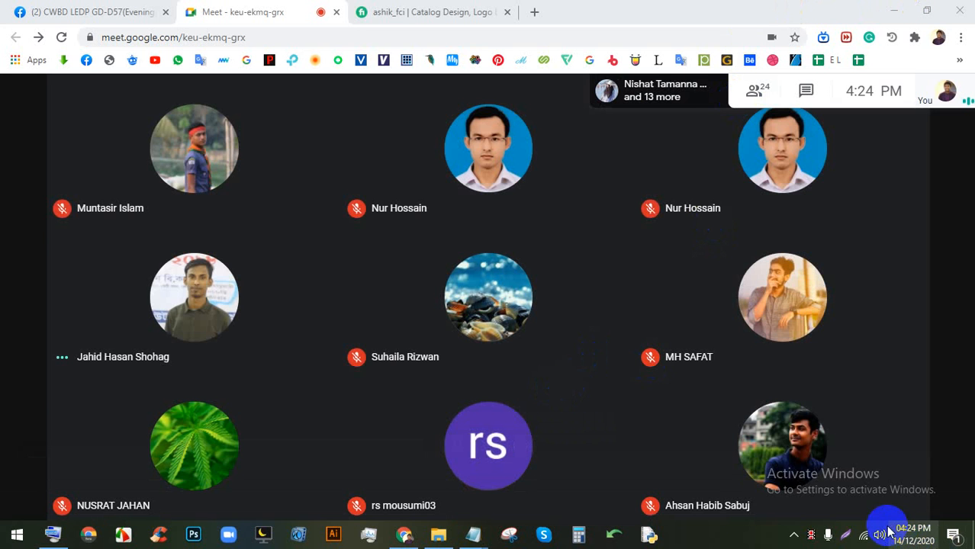
click(863, 535)
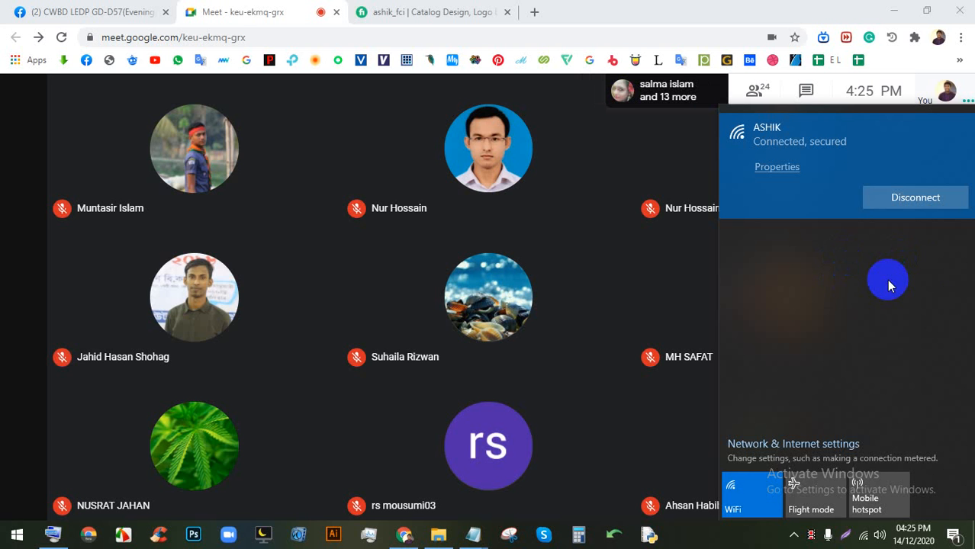
Turn Wi-Fi off and back on, then connect to the other secured network.
click(744, 498)
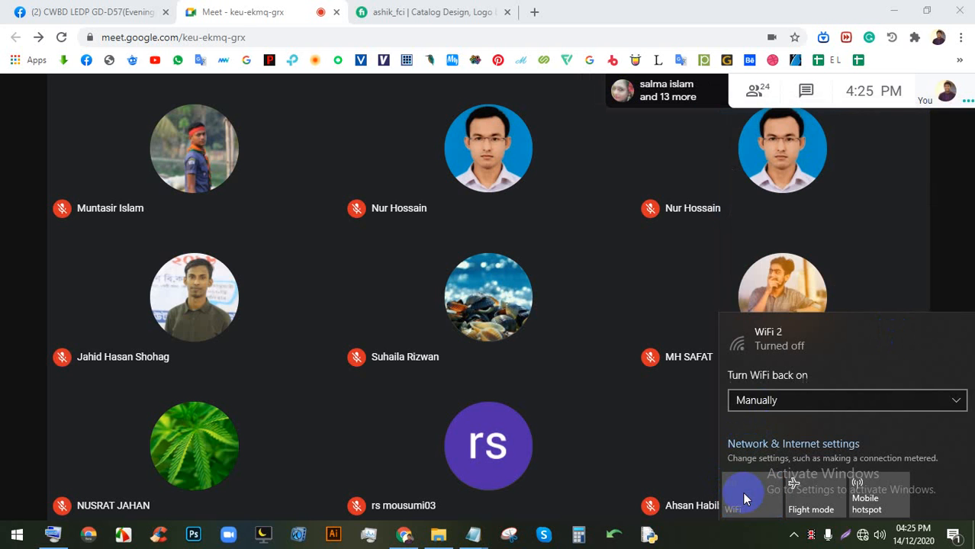
click(745, 488)
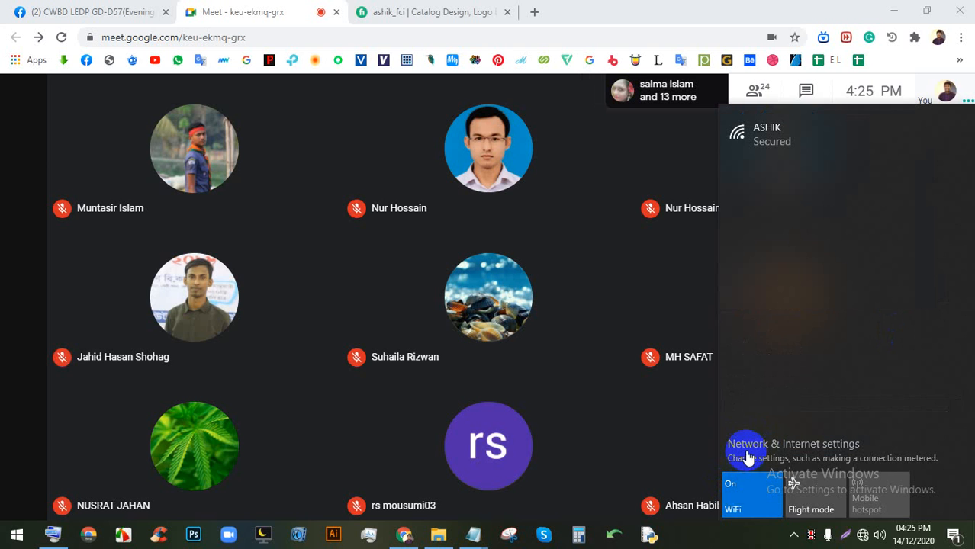
click(831, 144)
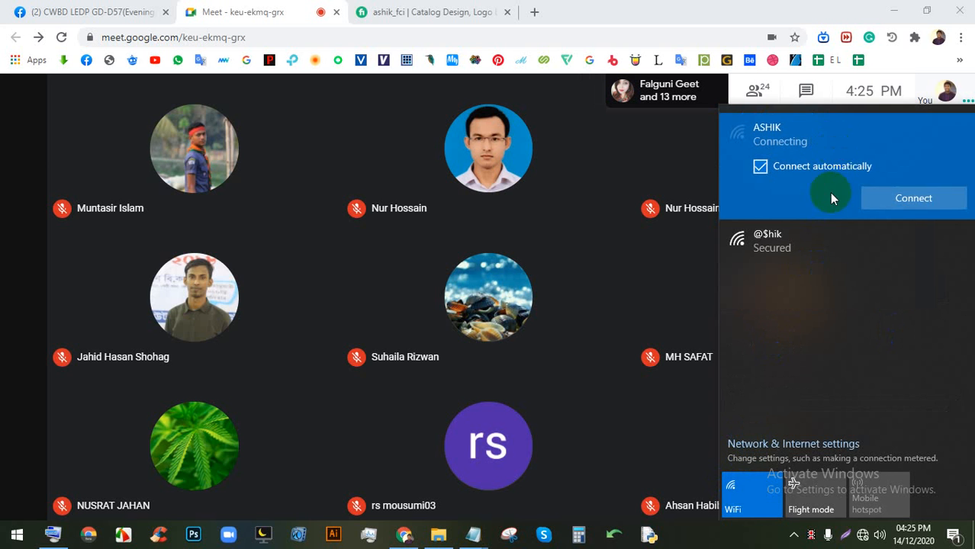
click(833, 239)
click(914, 244)
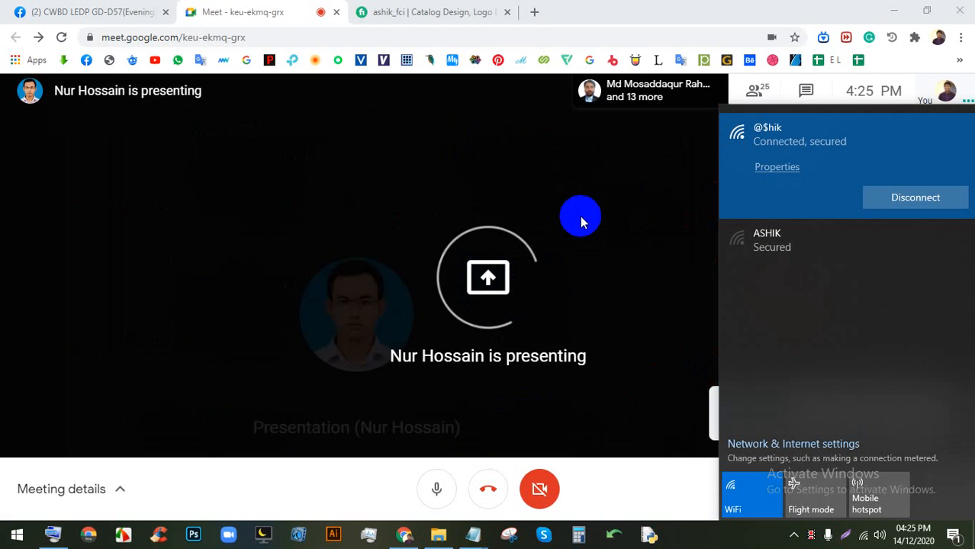
click(580, 216)
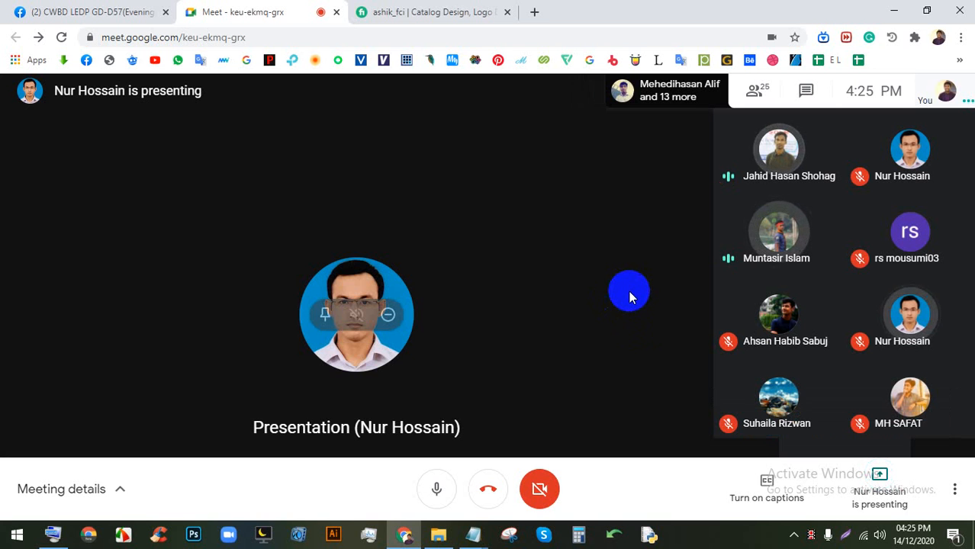
Pin the shared presentation and return it to full screen showing the Gallery step.
double_click(614, 296)
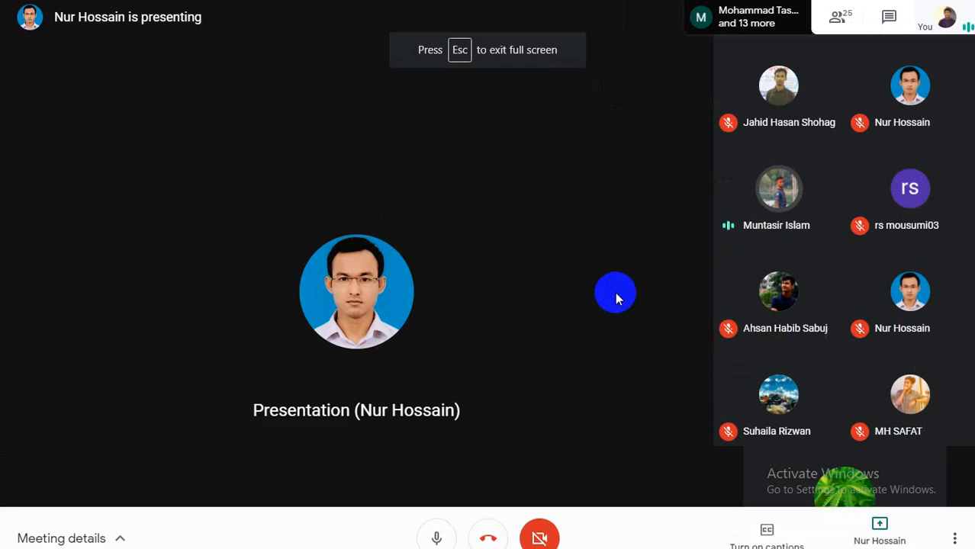
key(Escape)
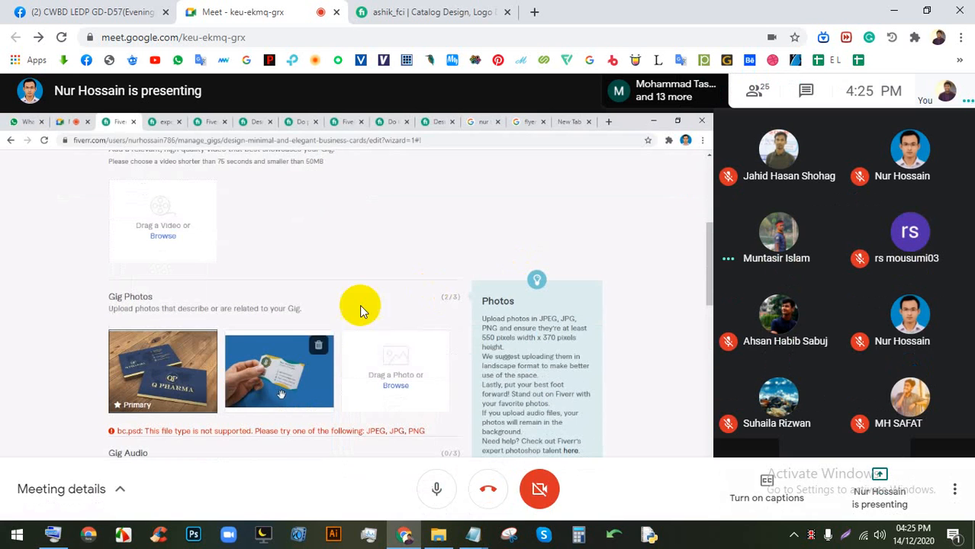
click(322, 314)
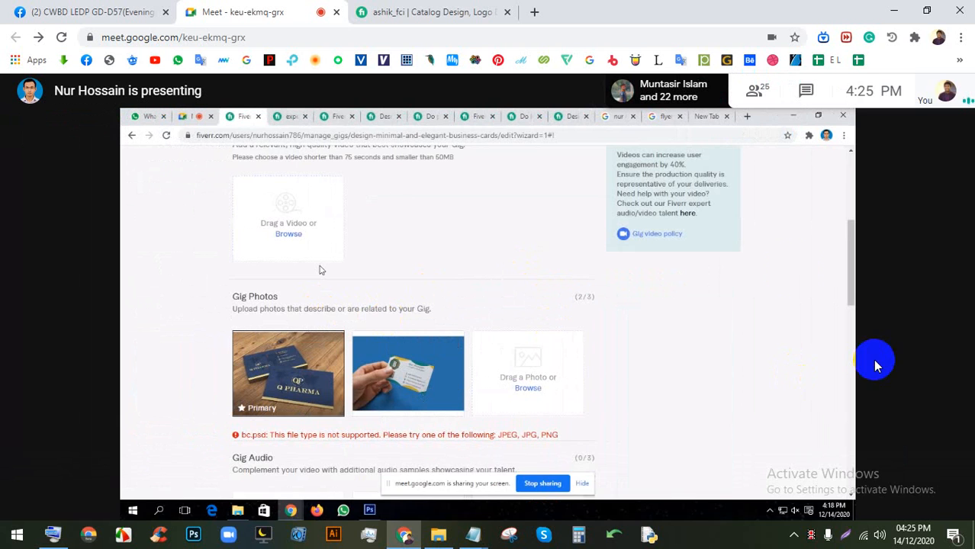
double_click(563, 254)
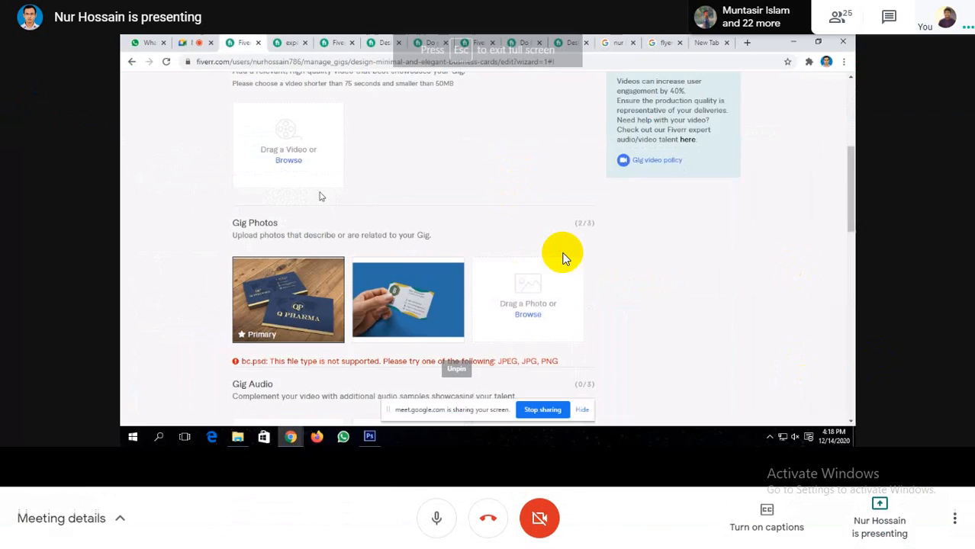
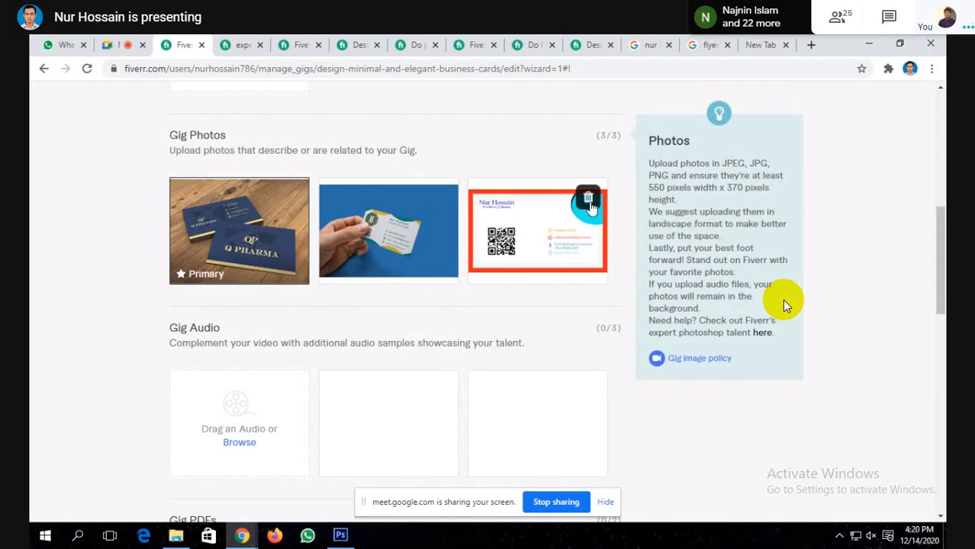
Delete the third gig photo, tick the originality declaration and save the Gallery step.
click(591, 204)
click(594, 339)
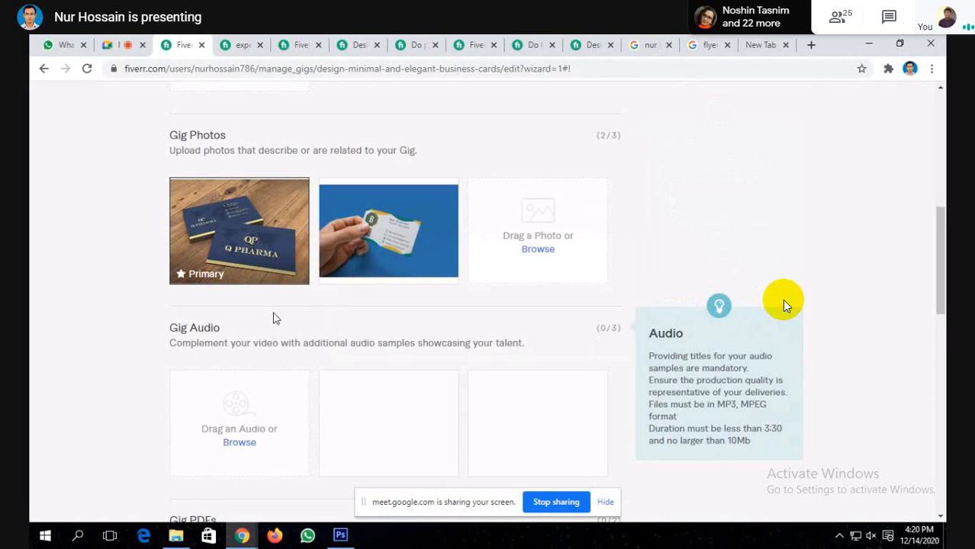
scroll(782, 299, down, 3)
scroll(782, 299, down, 4)
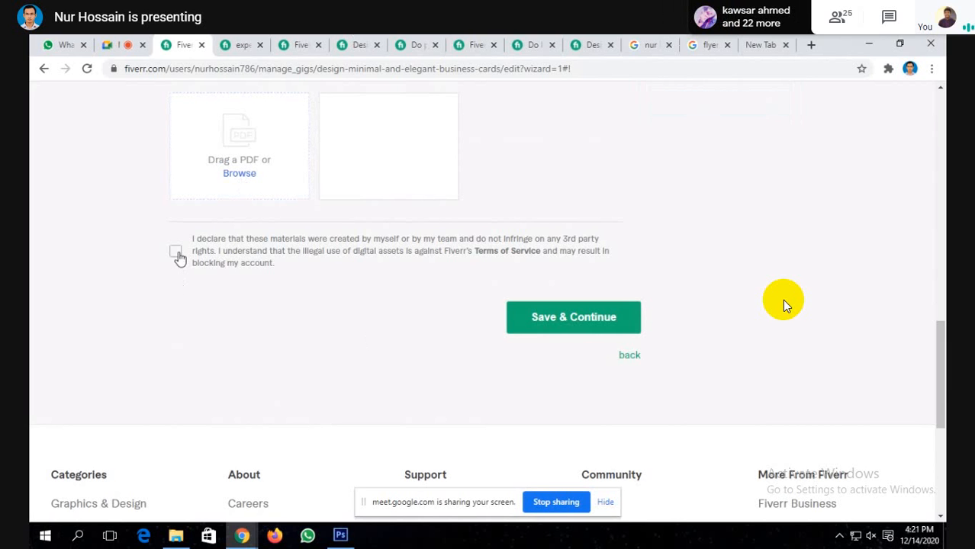
click(175, 251)
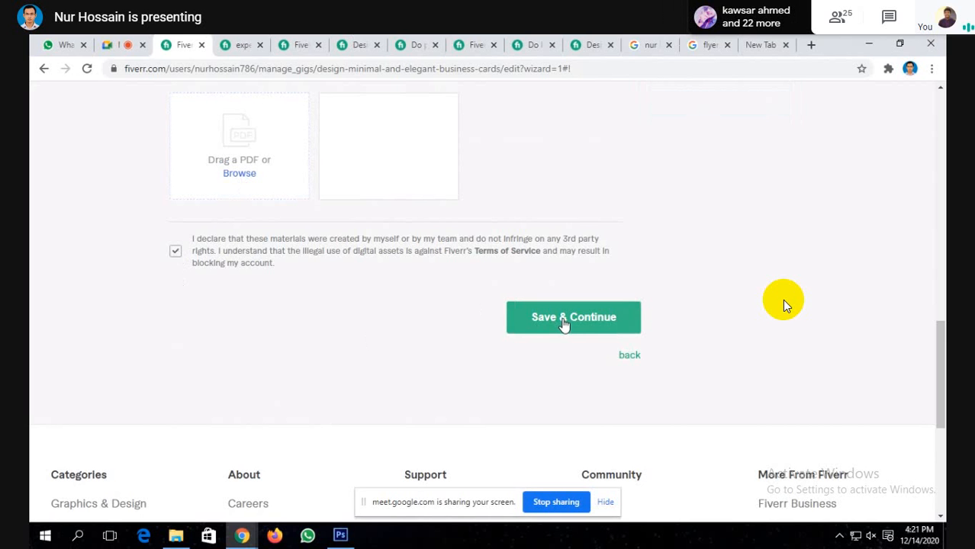
click(563, 320)
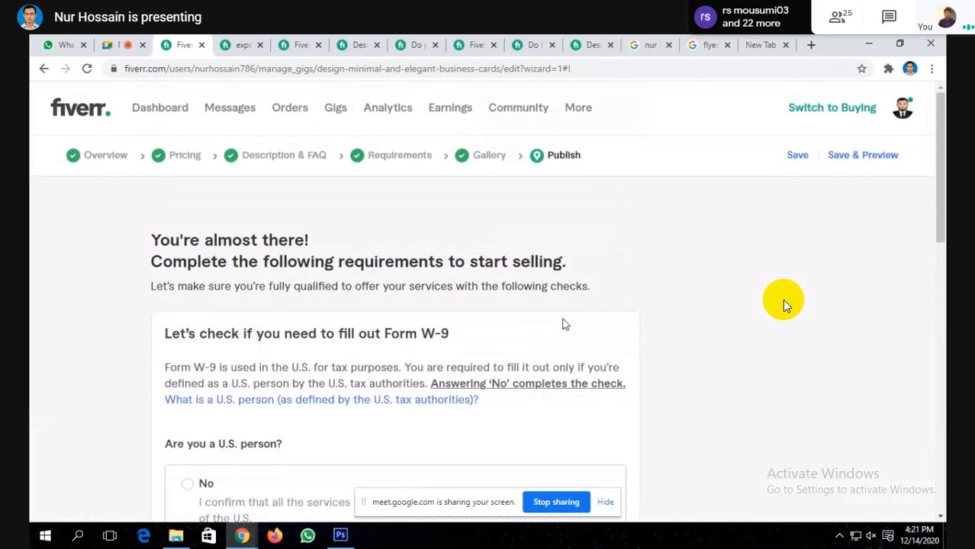
Answer No to the W-9 U.S. person question, save it, dismiss the message and publish the gig.
scroll(563, 320, down, 1)
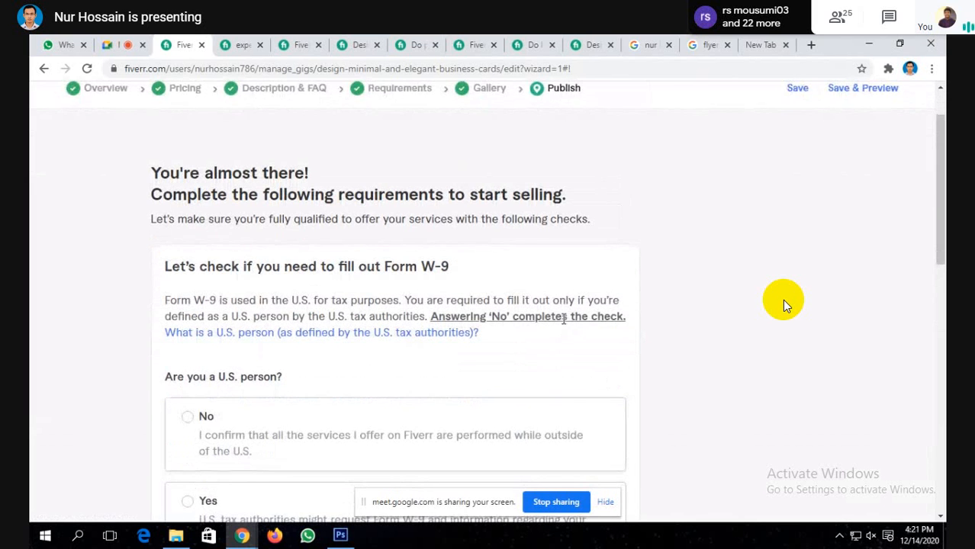
scroll(563, 319, down, 1)
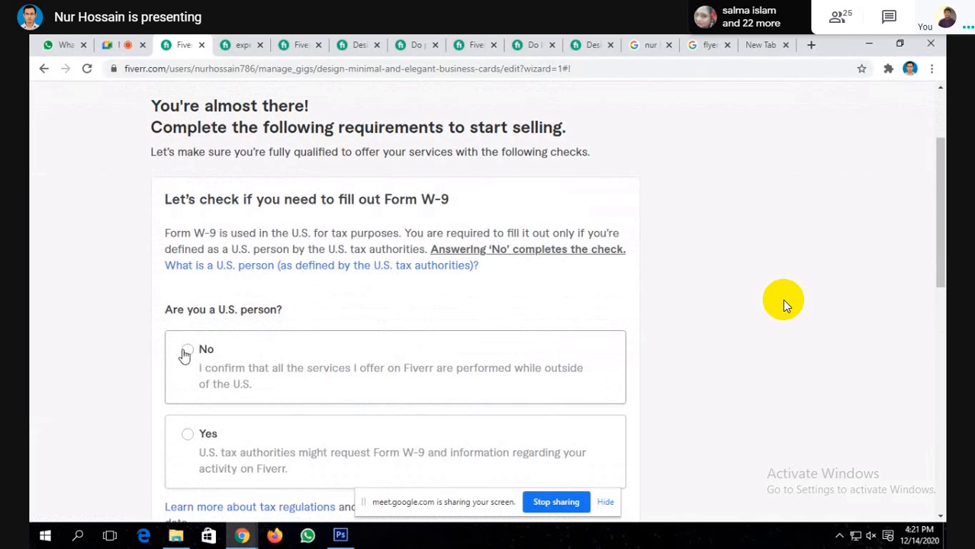
click(185, 353)
scroll(193, 351, down, 2)
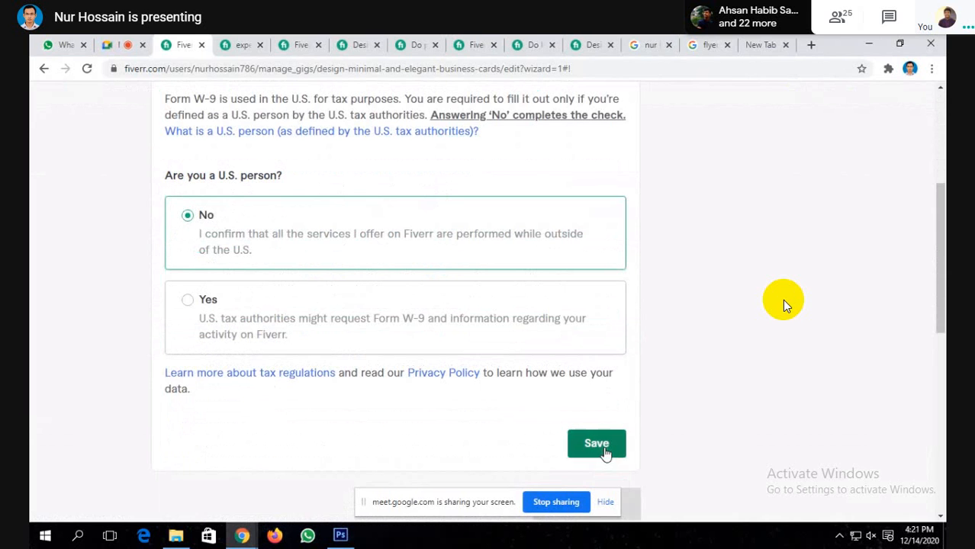
click(605, 453)
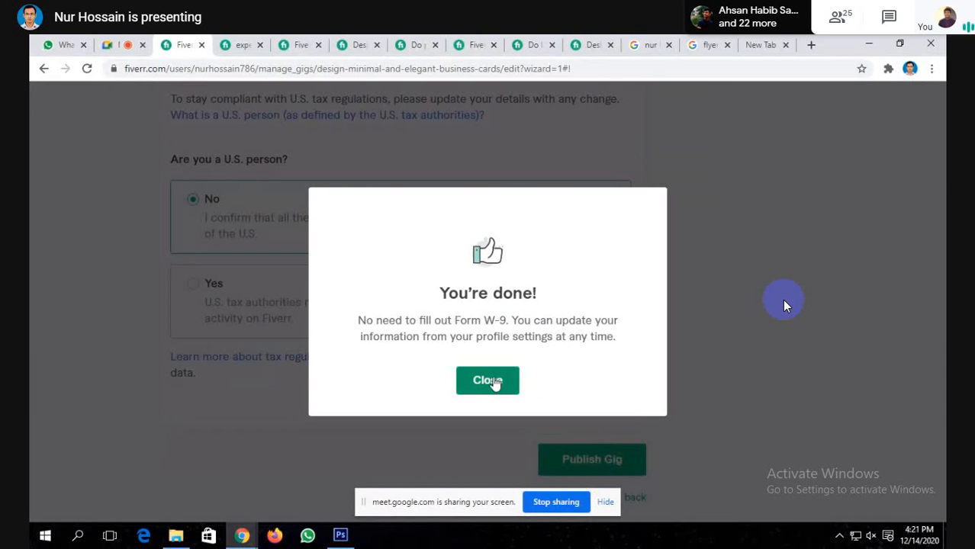
click(488, 384)
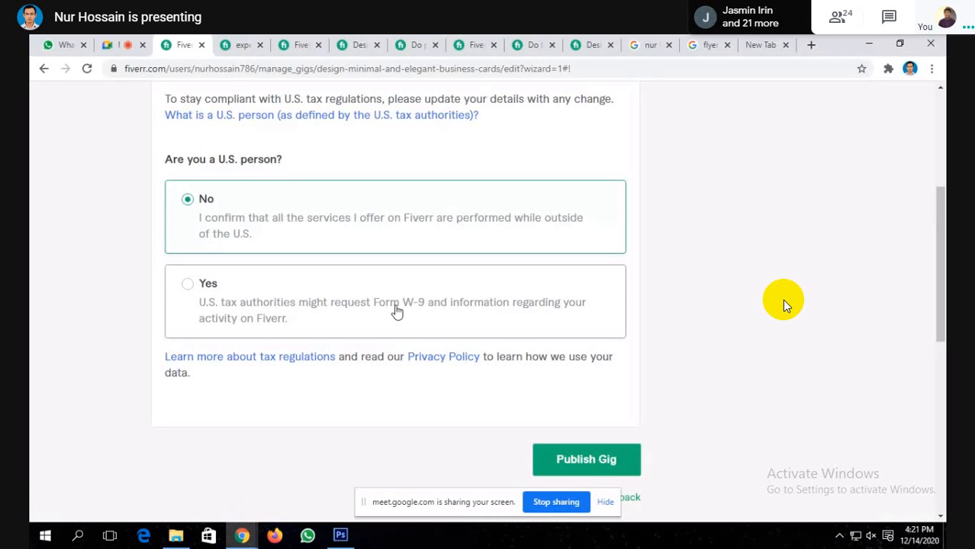
click(566, 461)
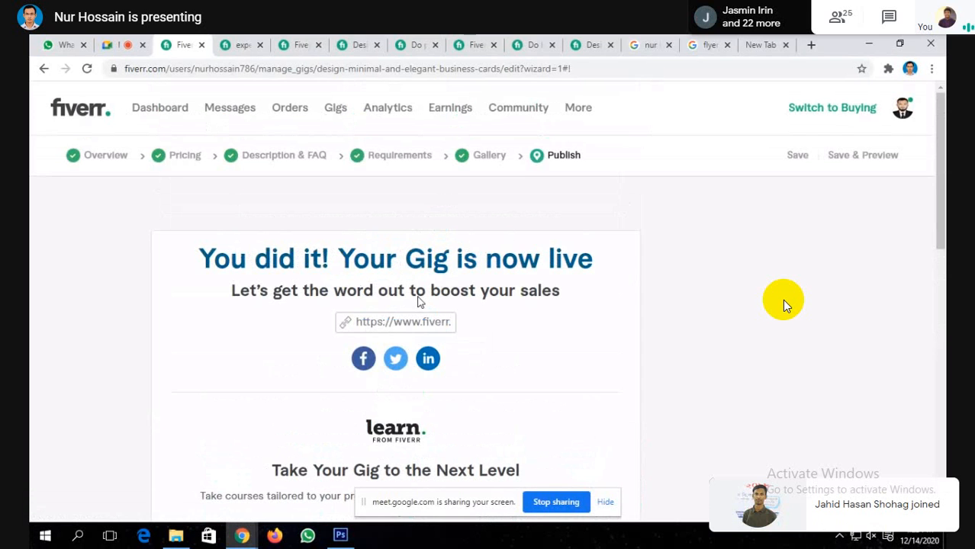
Scroll down the 'Your Gig is now live' page.
scroll(786, 303, down, 2)
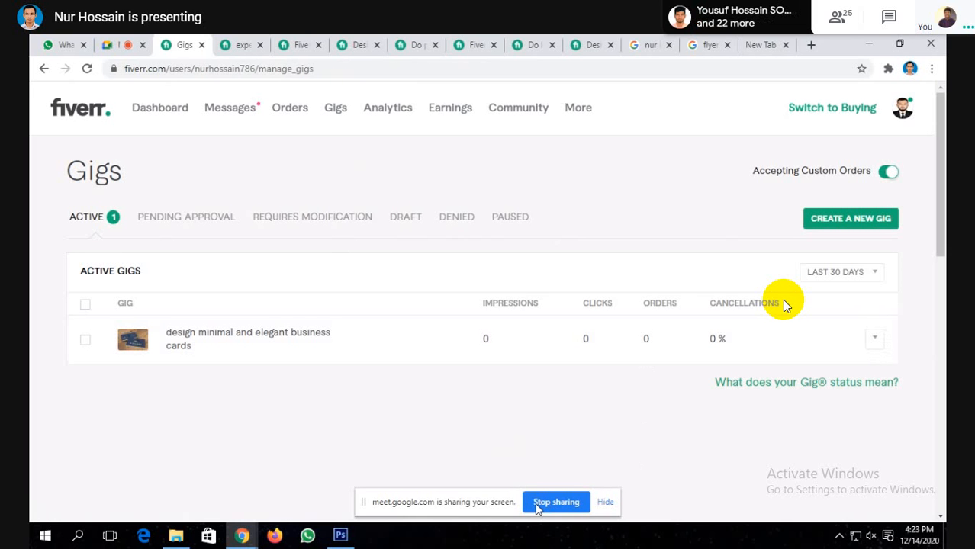
Exit full screen and show the People list in Meeting details.
click(489, 46)
click(754, 91)
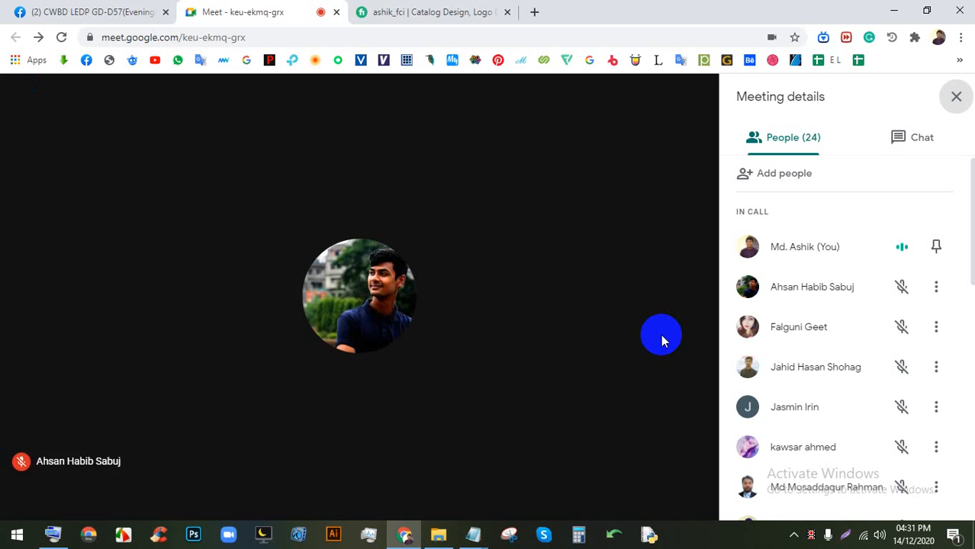
Start presenting the entire screen, then cancel the share.
click(643, 490)
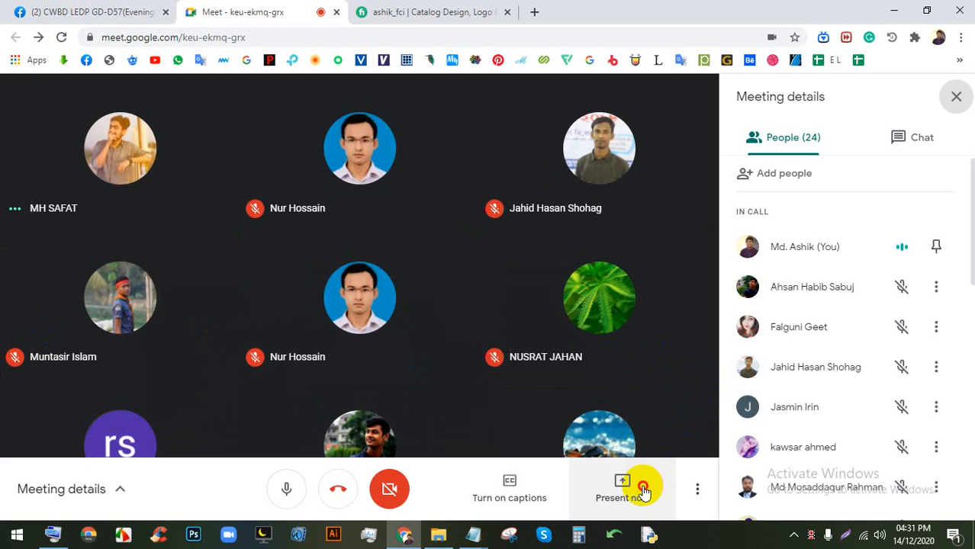
click(606, 369)
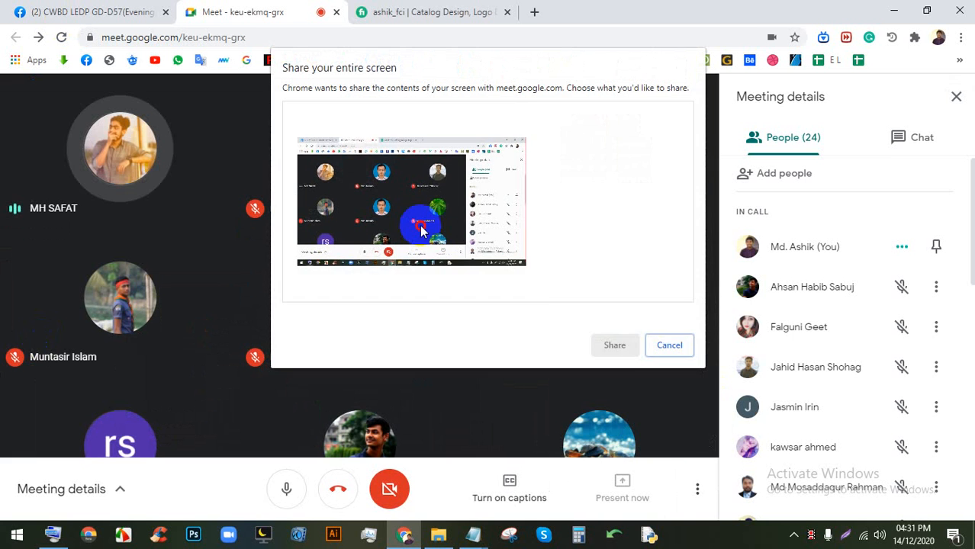
click(421, 228)
click(670, 345)
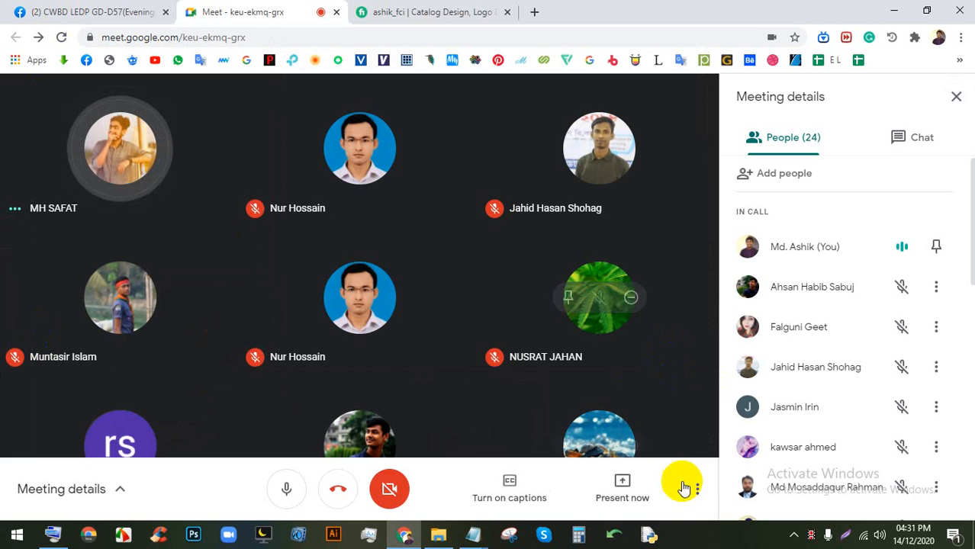
Mute one participant for everyone and turn off your own microphone.
click(725, 541)
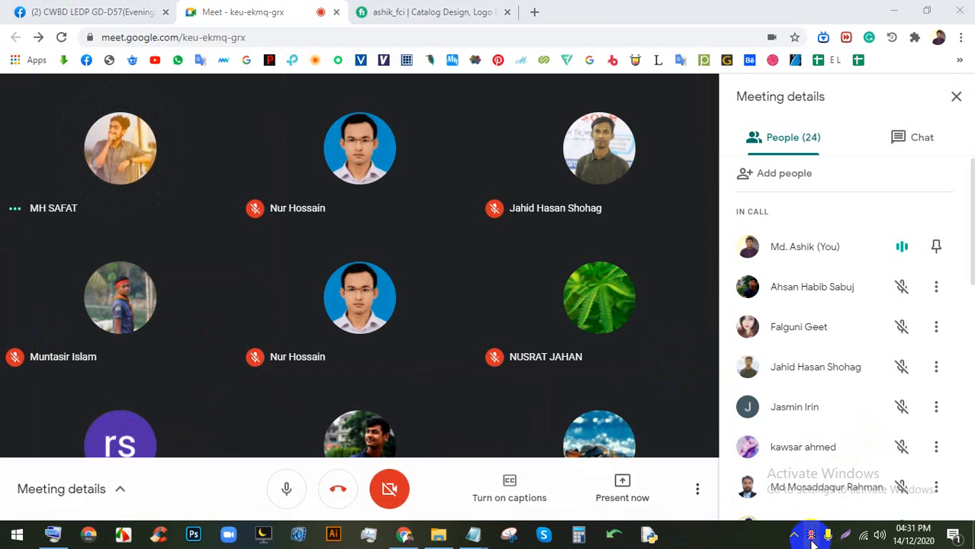
mouse_move(895, 539)
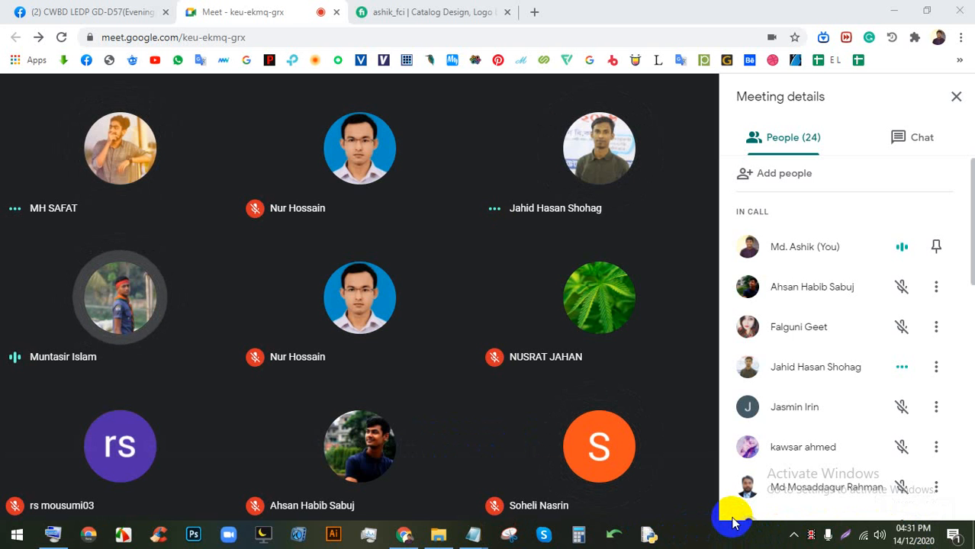
mouse_move(639, 436)
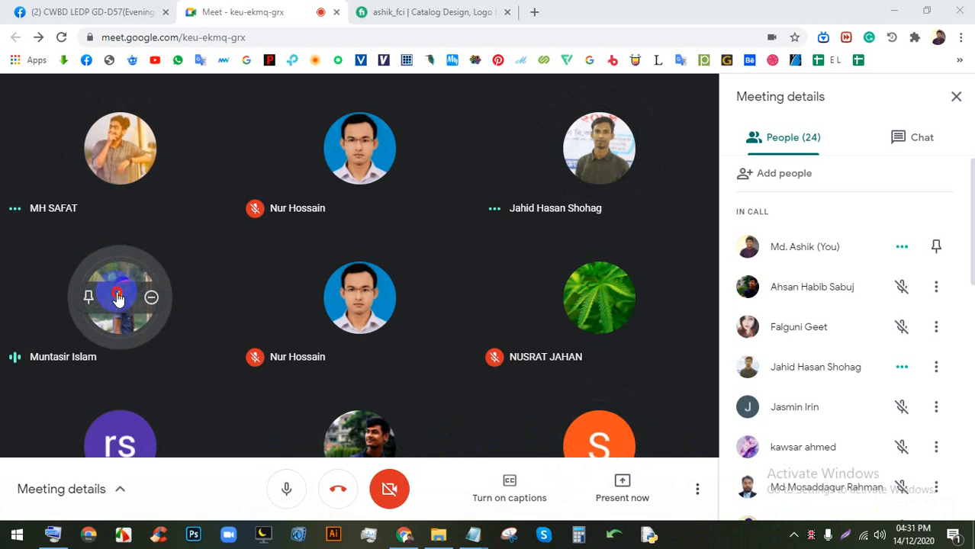
click(120, 295)
click(571, 323)
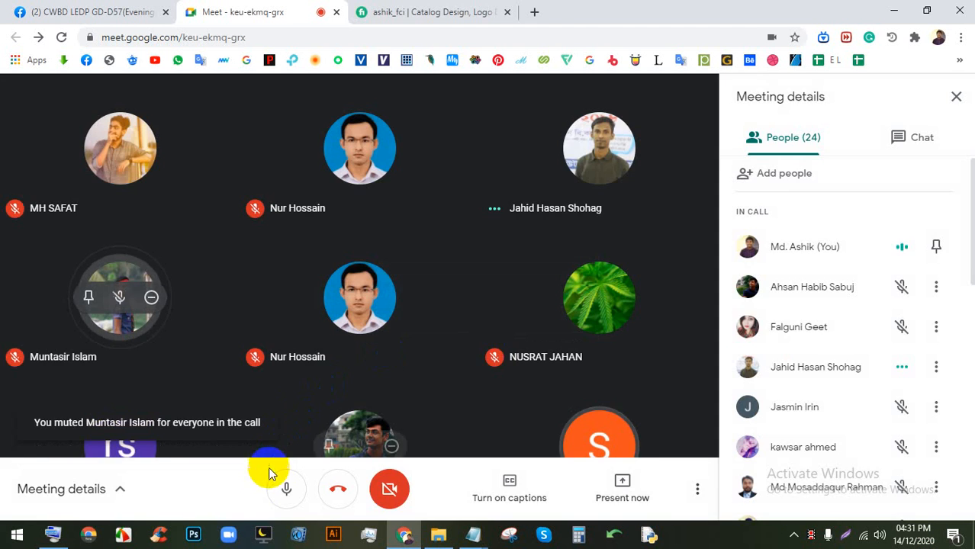
click(286, 486)
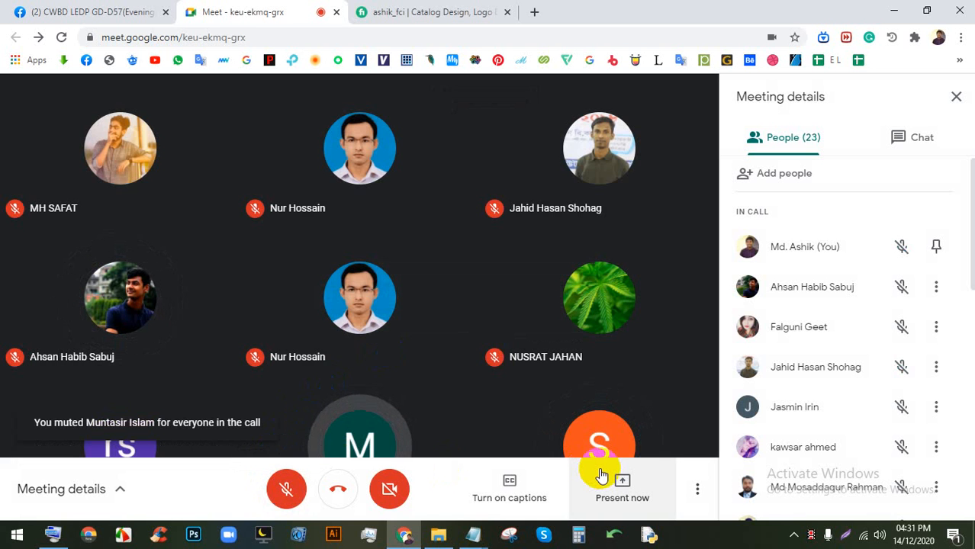
click(863, 535)
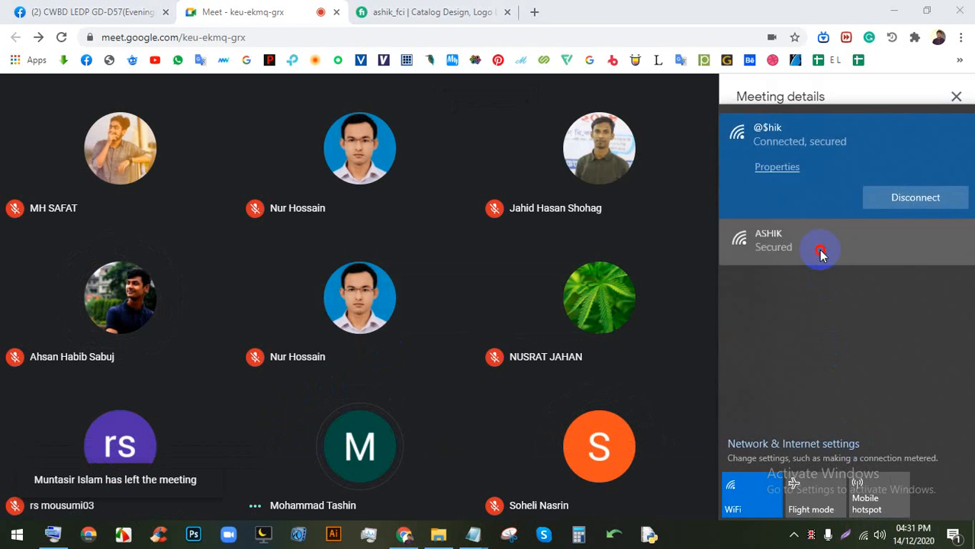
click(818, 252)
click(887, 247)
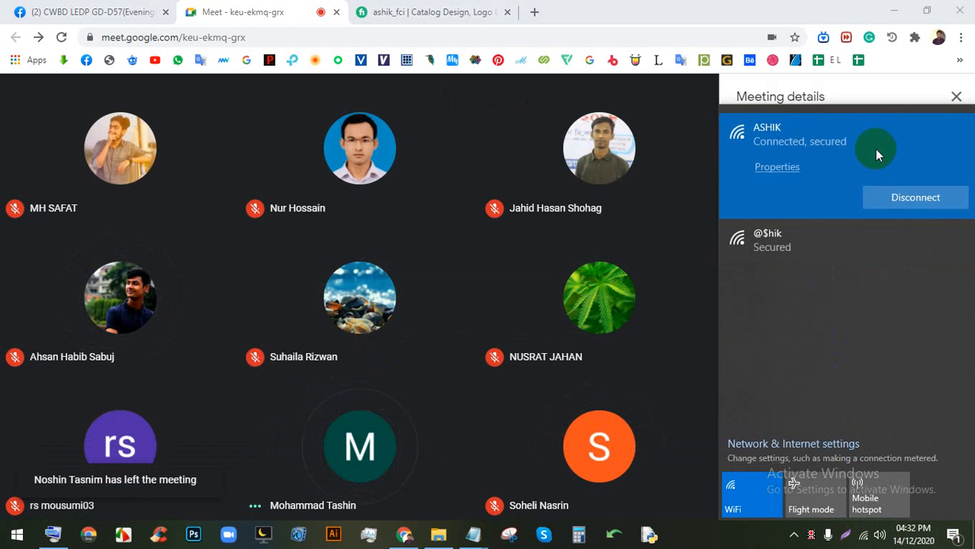
click(723, 543)
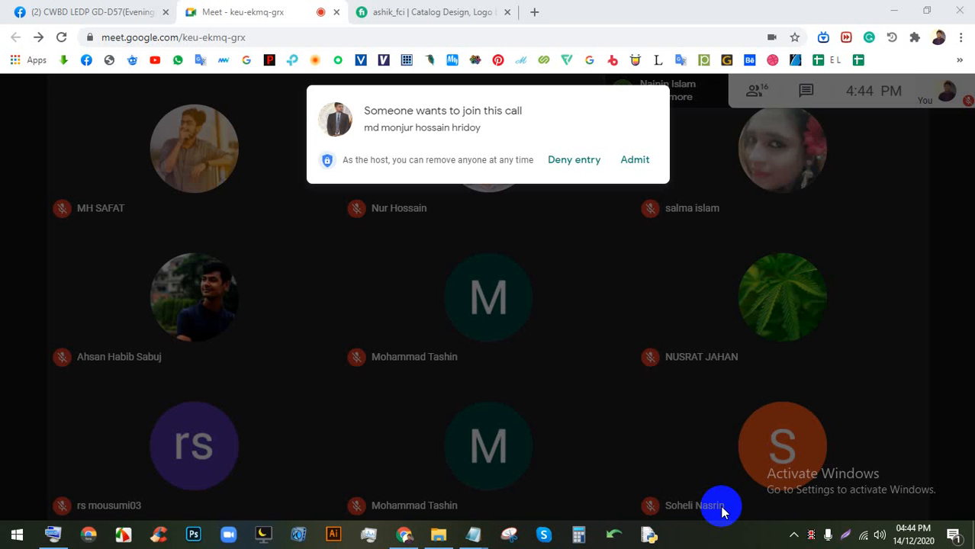
click(639, 161)
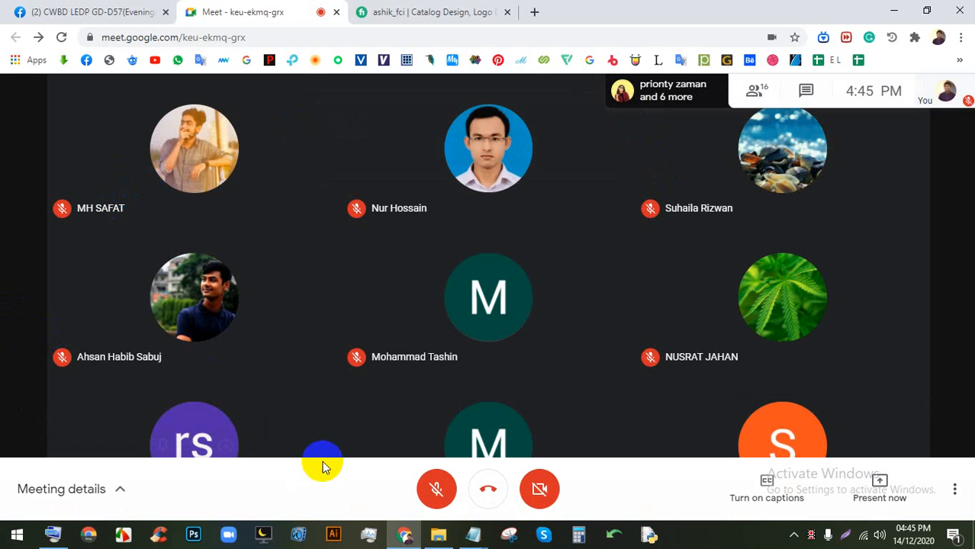
click(436, 488)
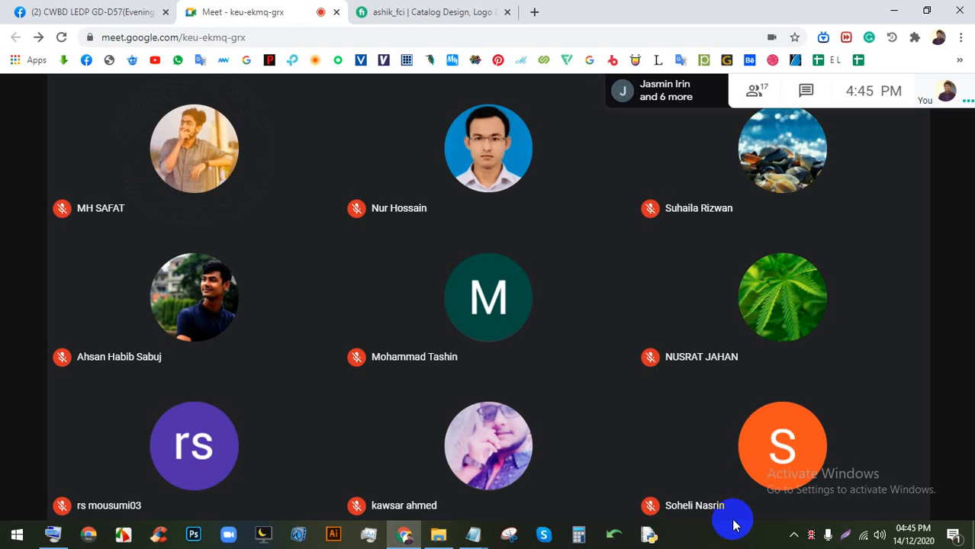
Present your entire screen to the meeting, confirming Share in Chrome's dialog.
click(877, 484)
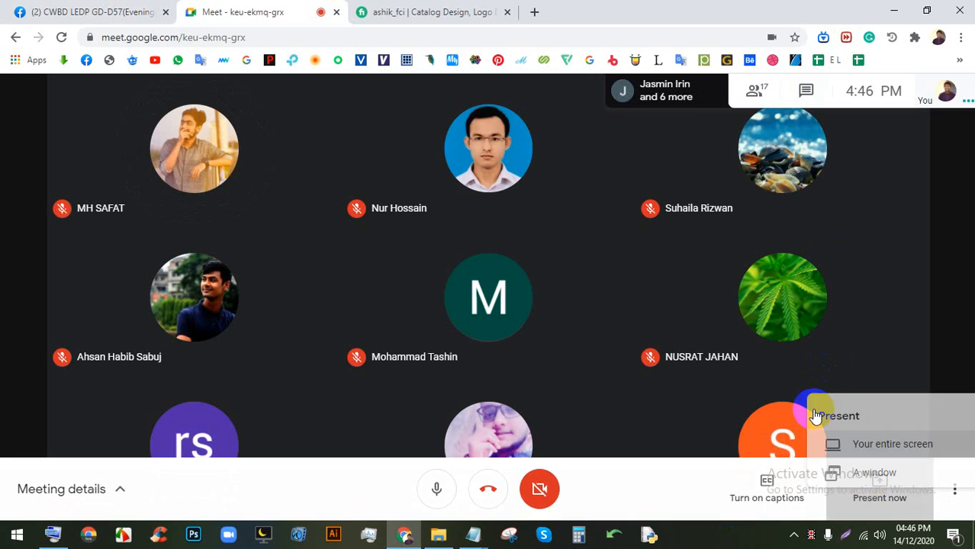
click(809, 357)
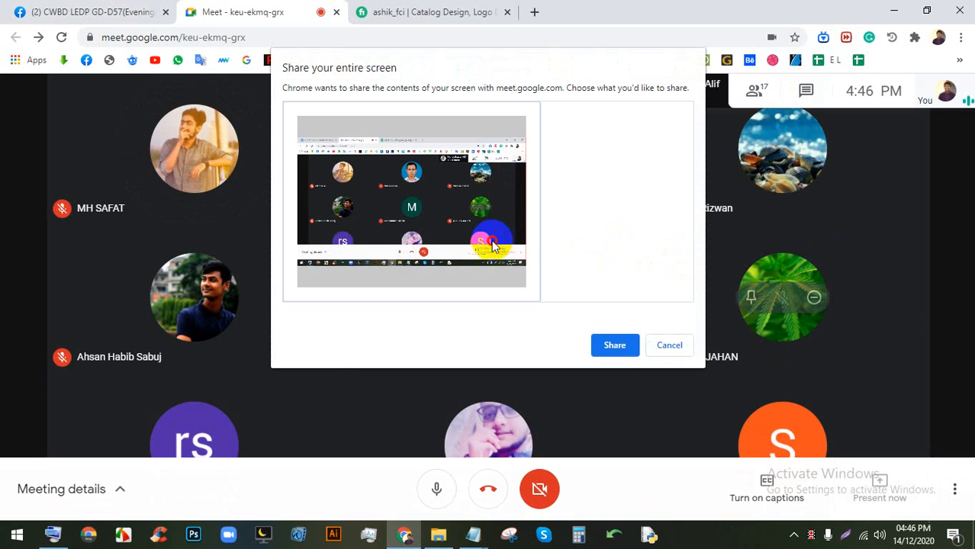
click(610, 344)
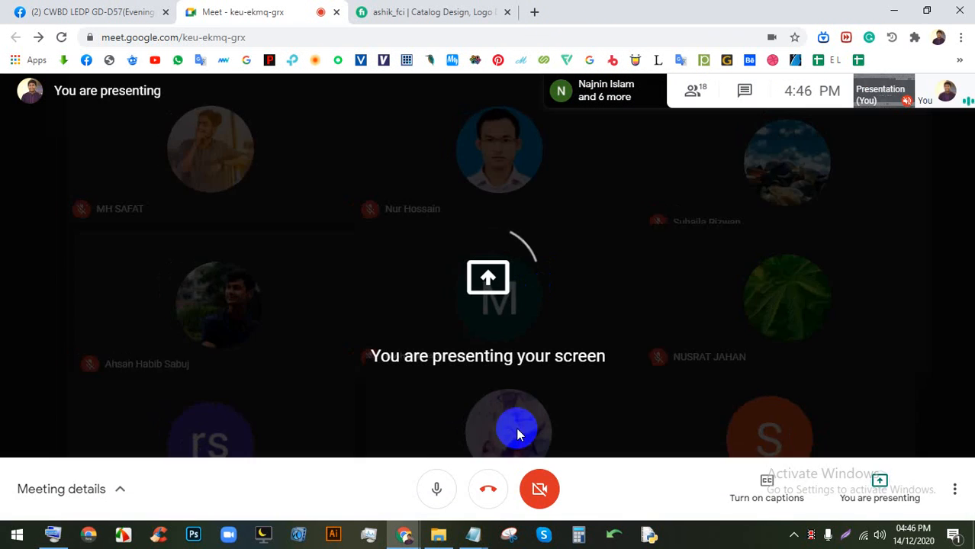
mouse_move(438, 534)
mouse_move(408, 477)
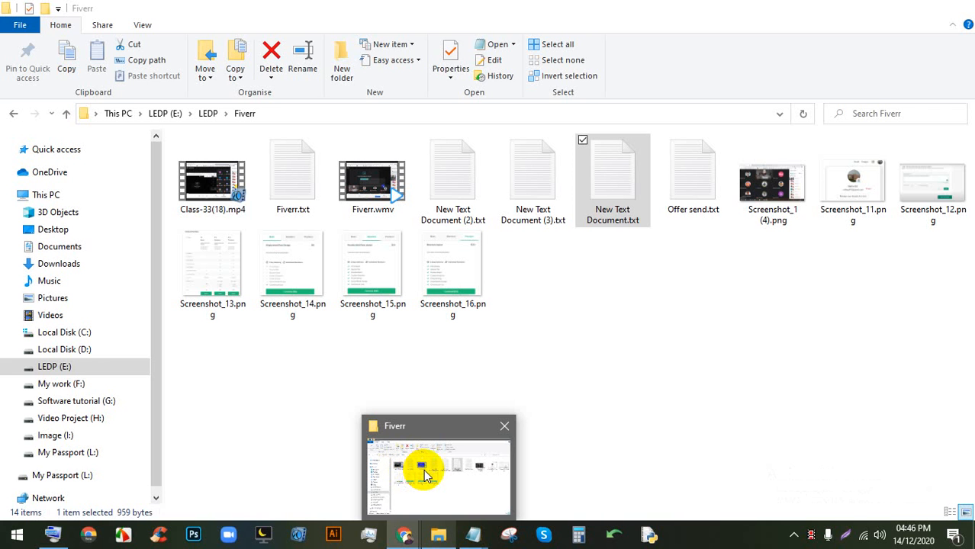
View Screenshot_12.png from the Fiverr folder, close it, and return to the Meet window.
click(426, 475)
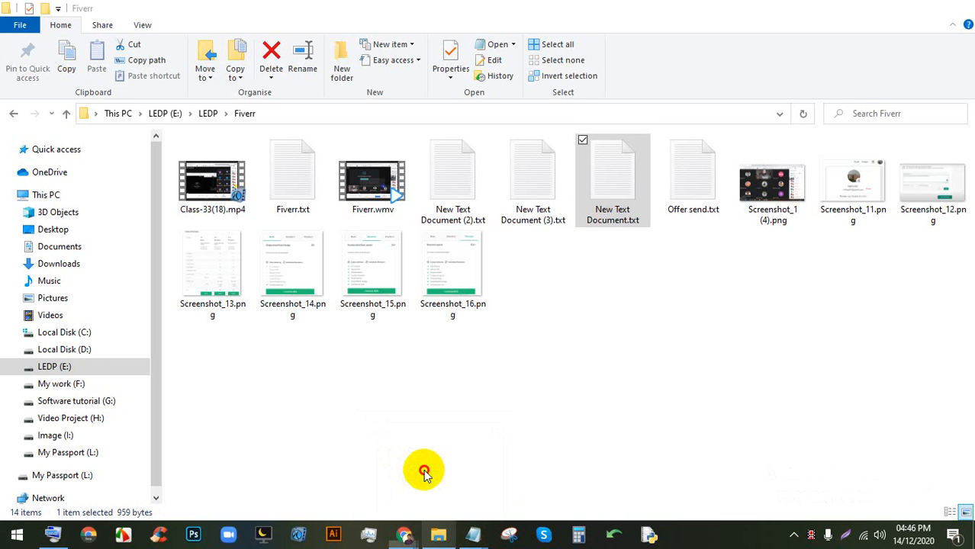
double_click(925, 200)
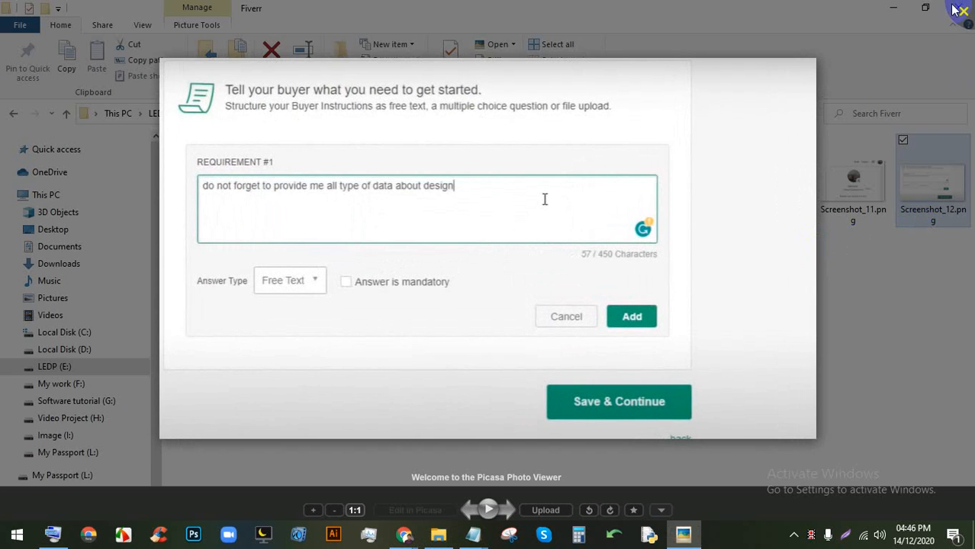
click(963, 11)
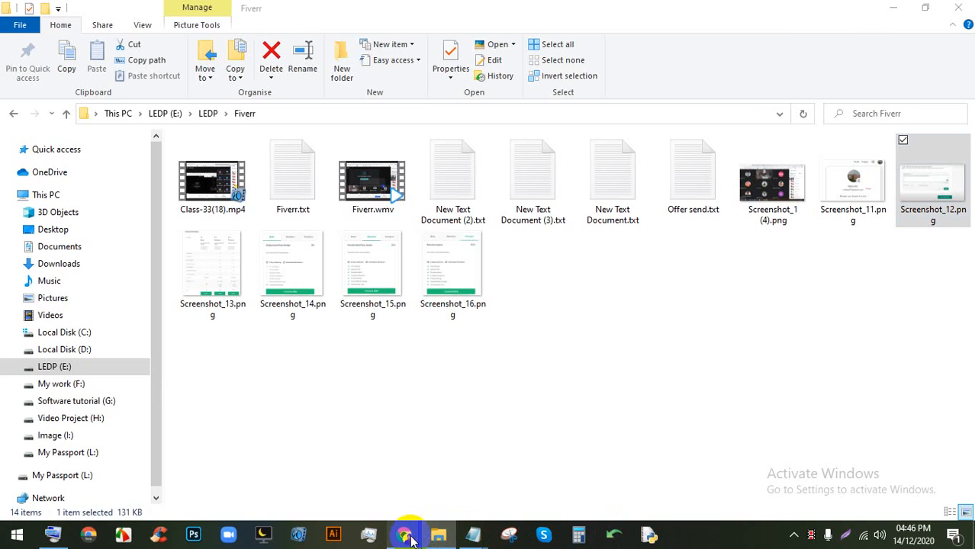
mouse_move(408, 532)
click(381, 475)
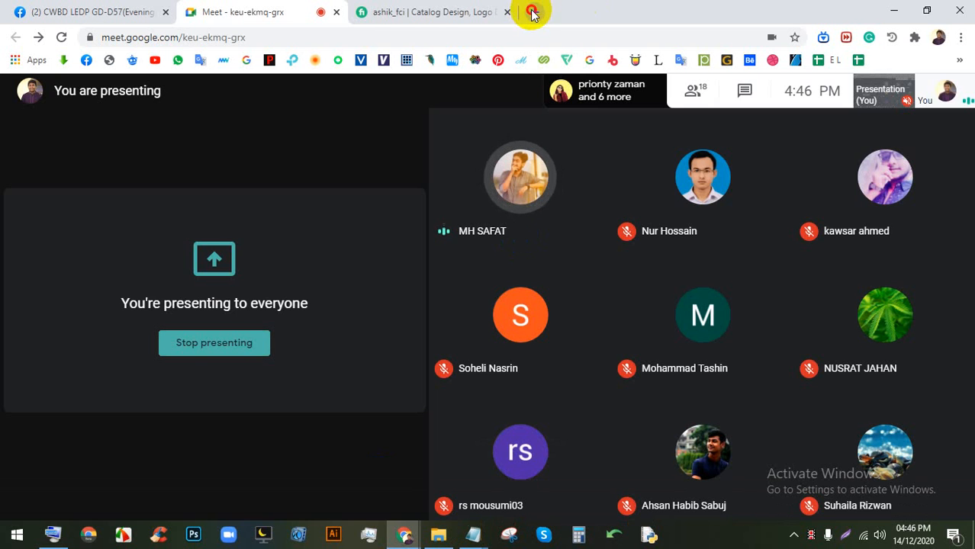
Open a new tab and try Google voice search several times.
click(533, 12)
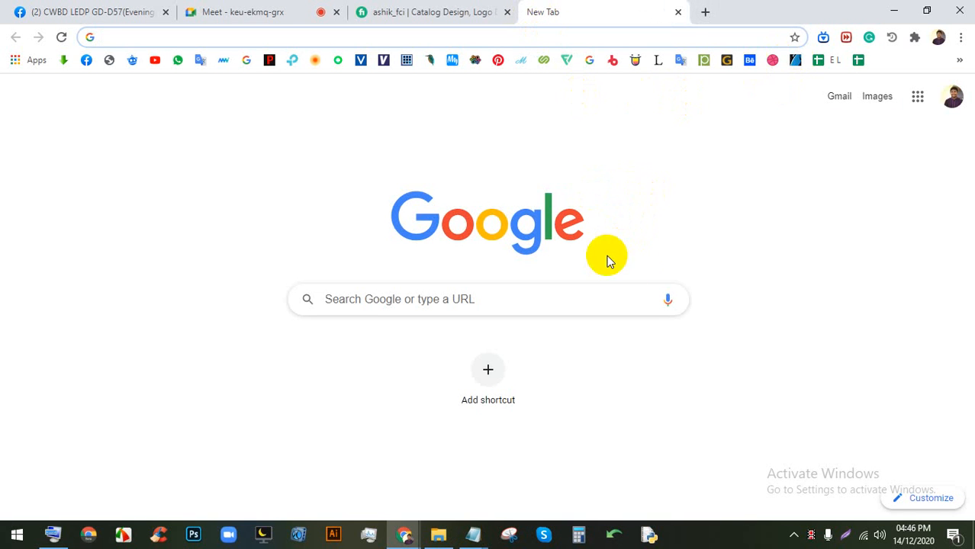
click(669, 302)
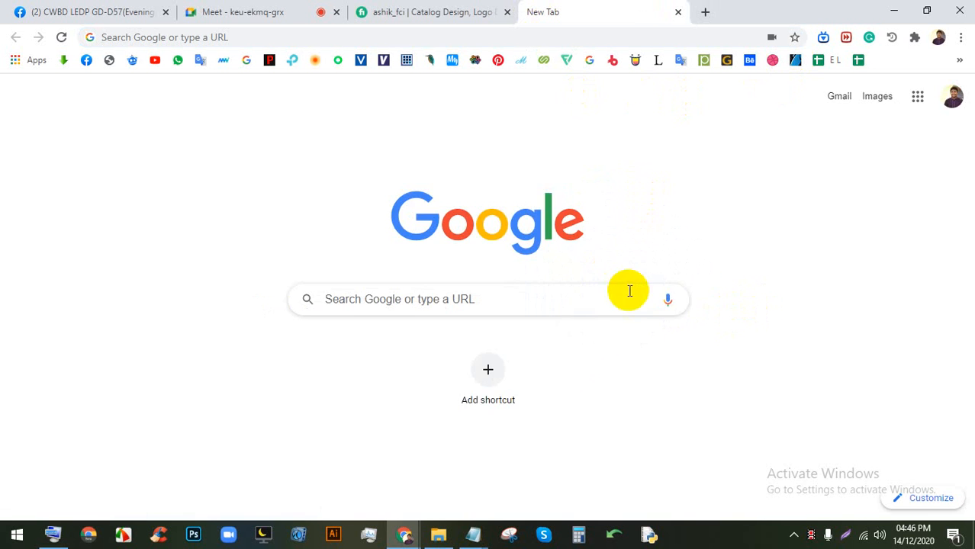
click(672, 299)
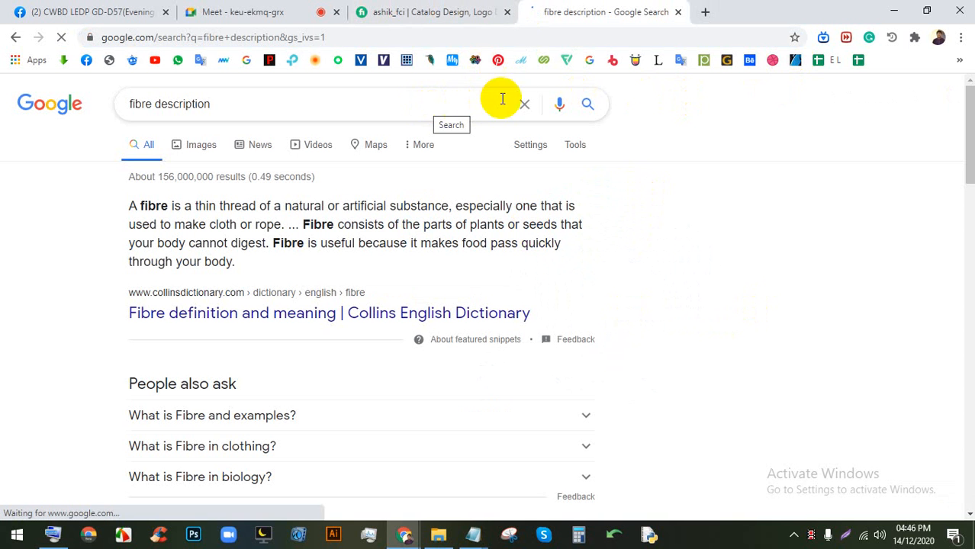
click(556, 106)
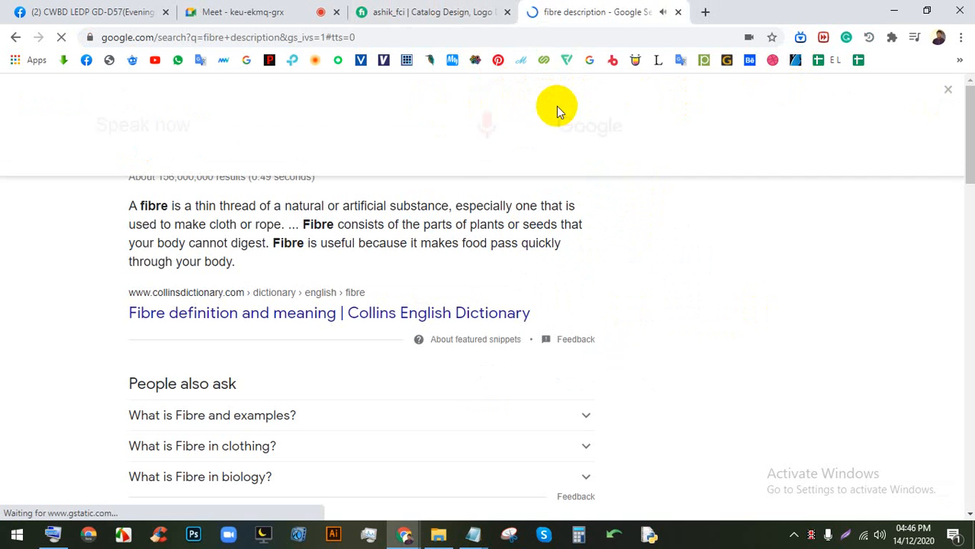
click(558, 107)
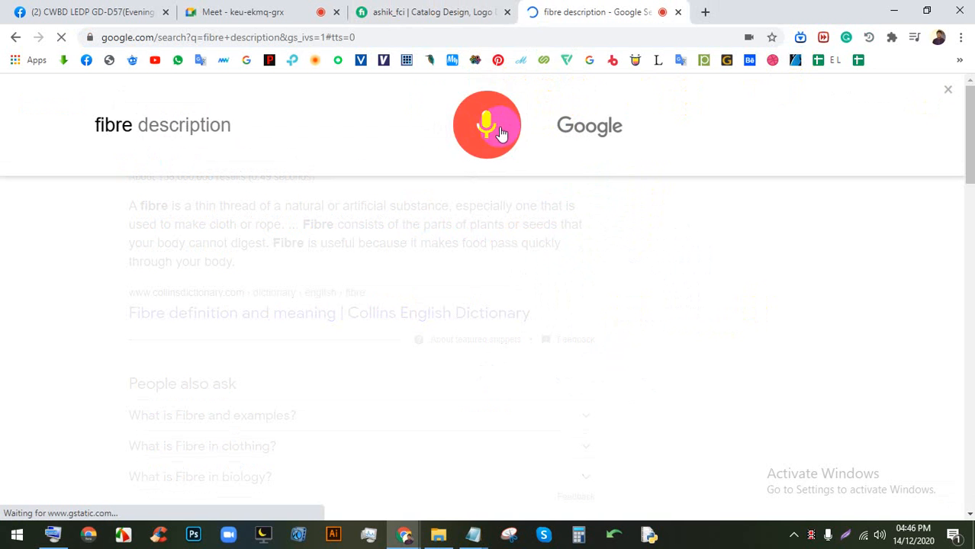
Search 'fiverr description' from the 'fiverr d' suggestions and switch to image results.
click(431, 103)
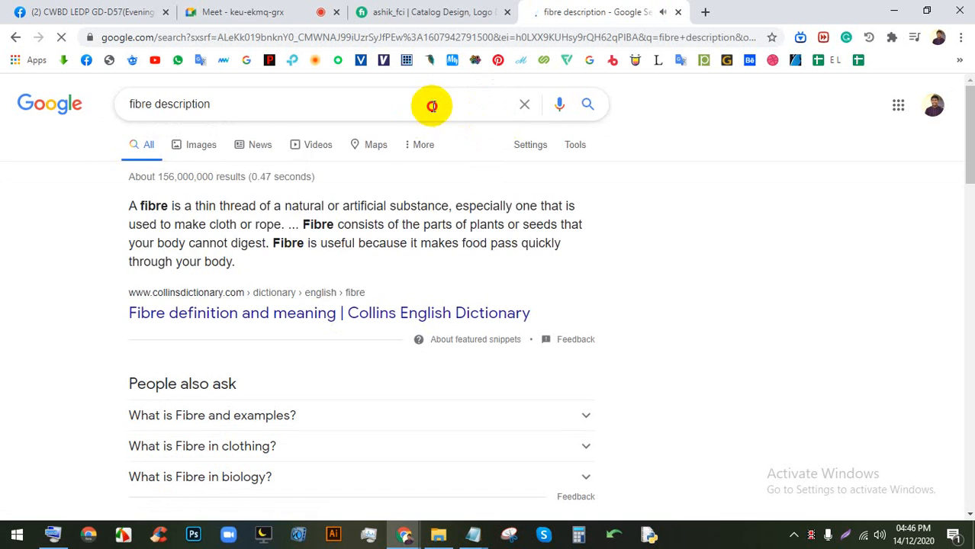
text(f)
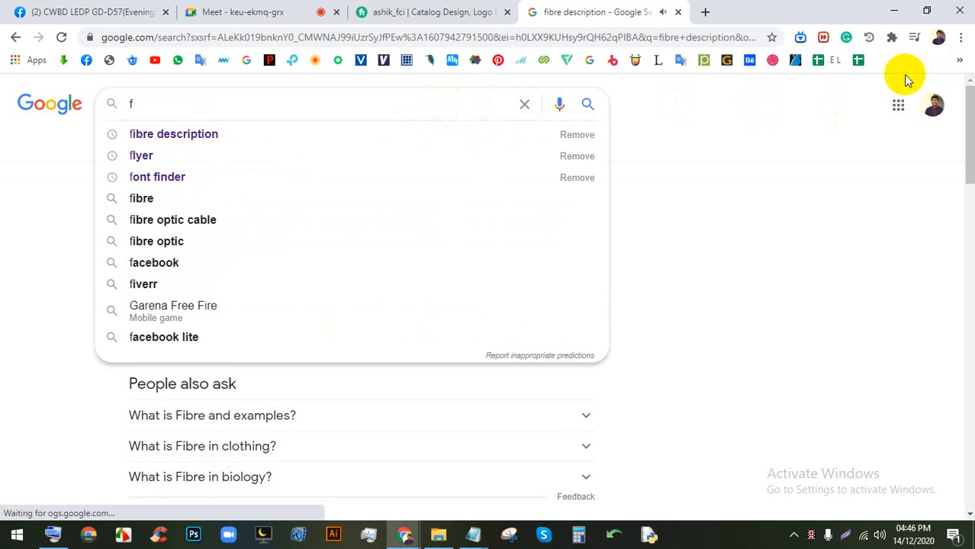
text(ive)
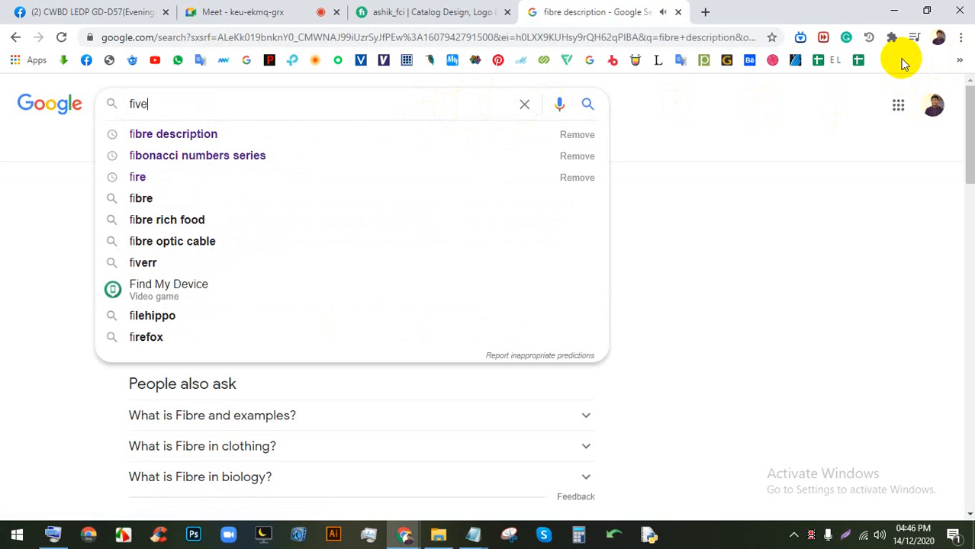
text(rr d)
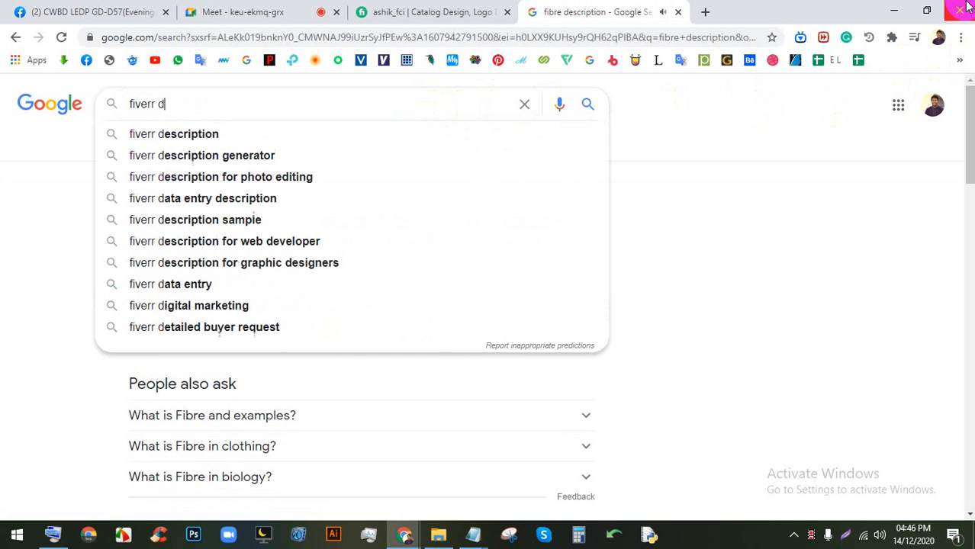
key(Down)
key(Return)
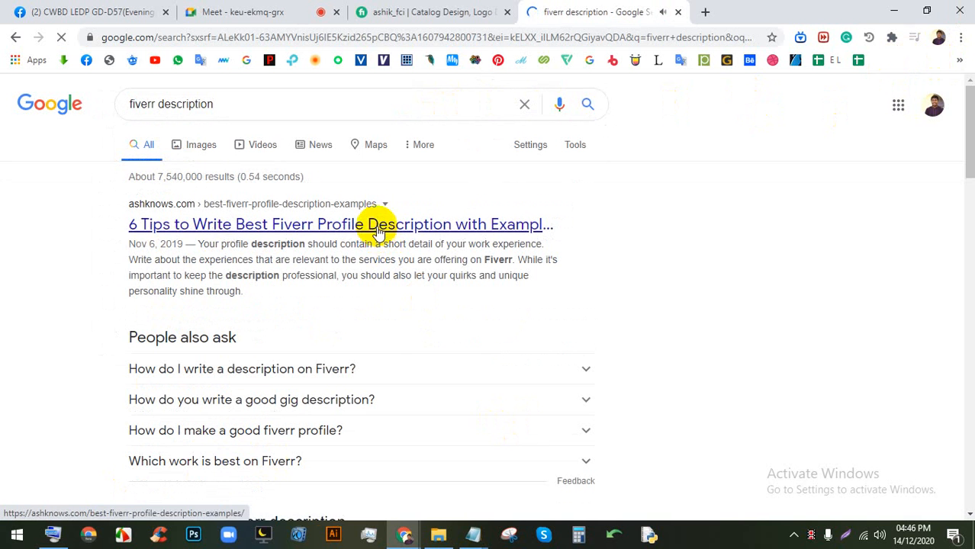
click(204, 146)
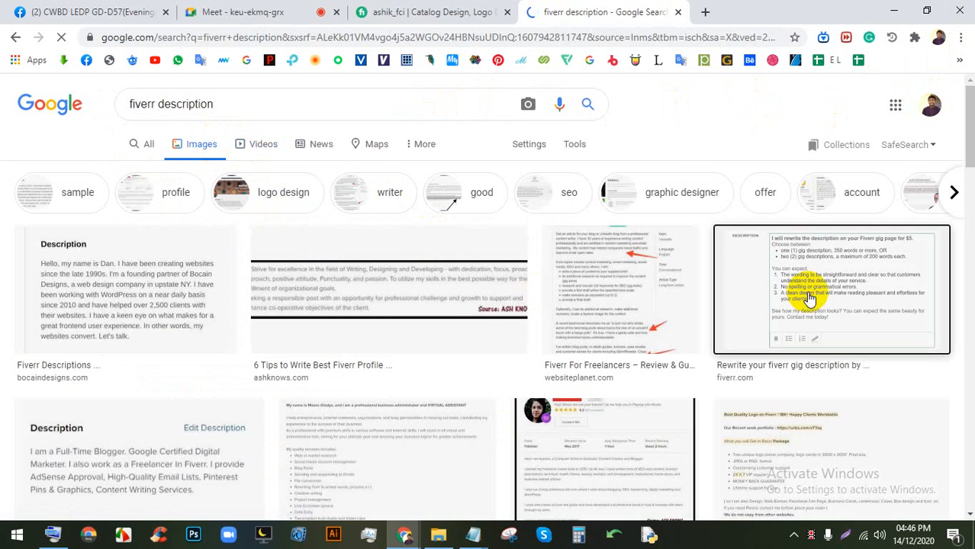
Preview Fiverr gig description images, briefly checking the Meet tab in between.
click(810, 299)
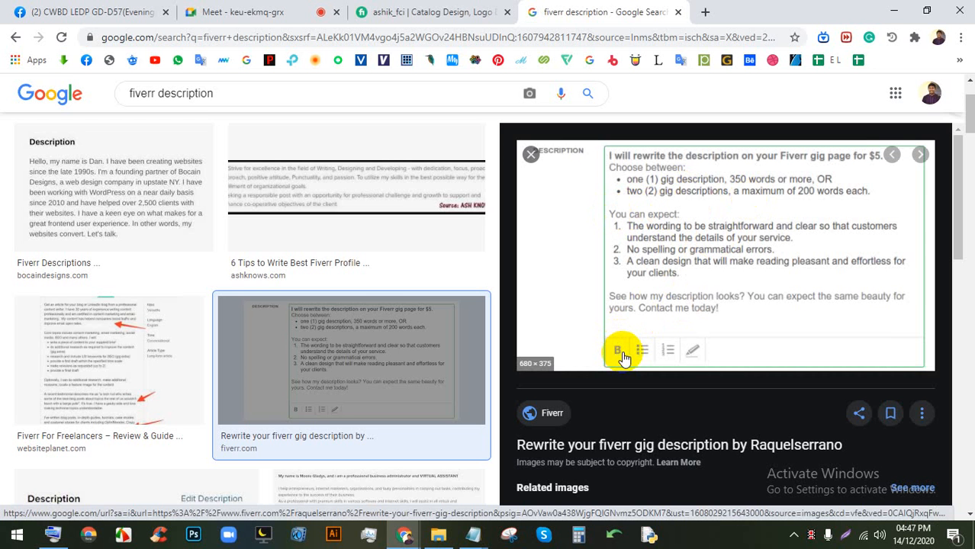
click(293, 11)
click(538, 11)
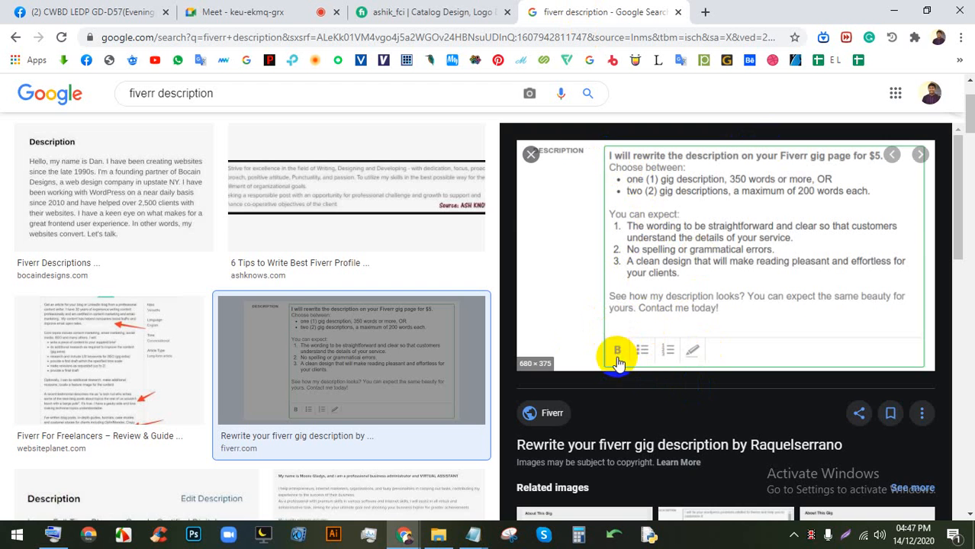
scroll(653, 320, down, 5)
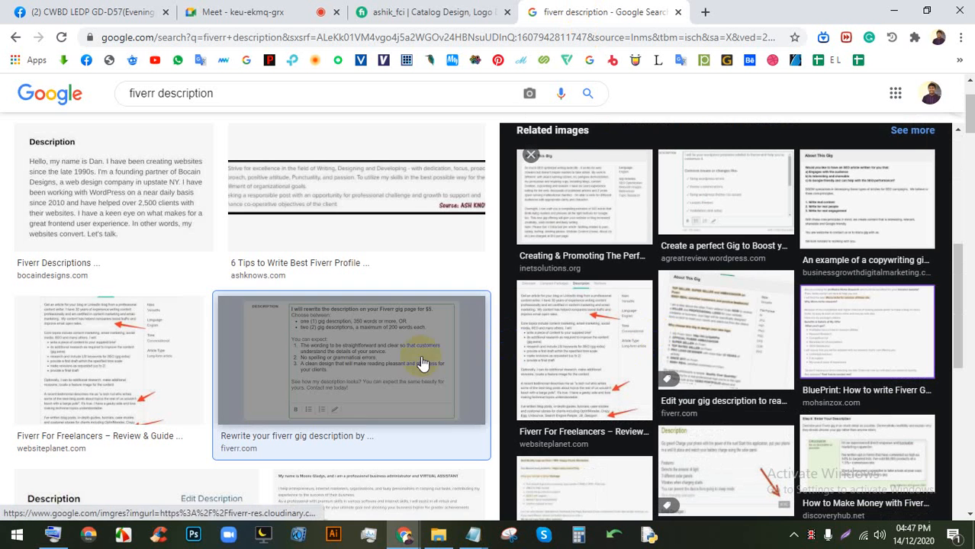
click(671, 345)
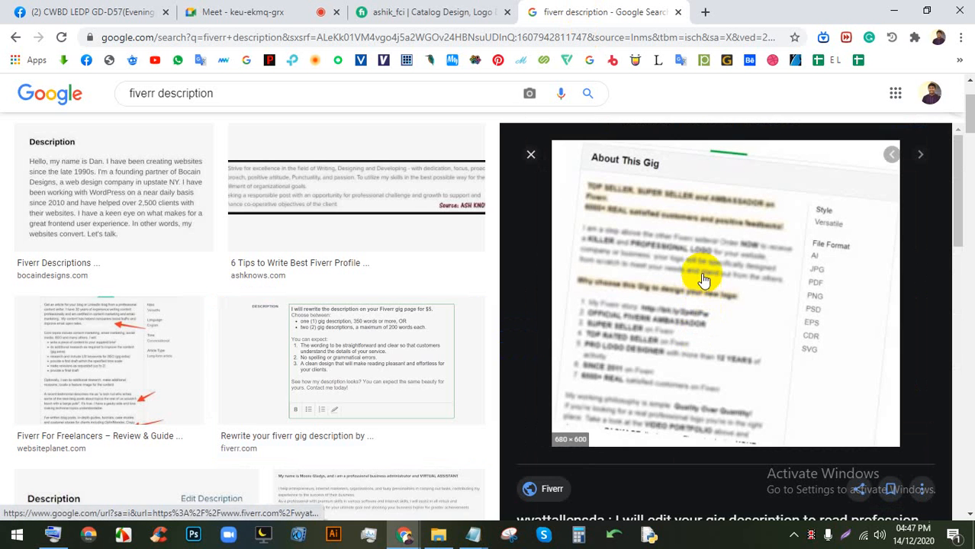
scroll(703, 276, down, 1)
scroll(694, 275, down, 3)
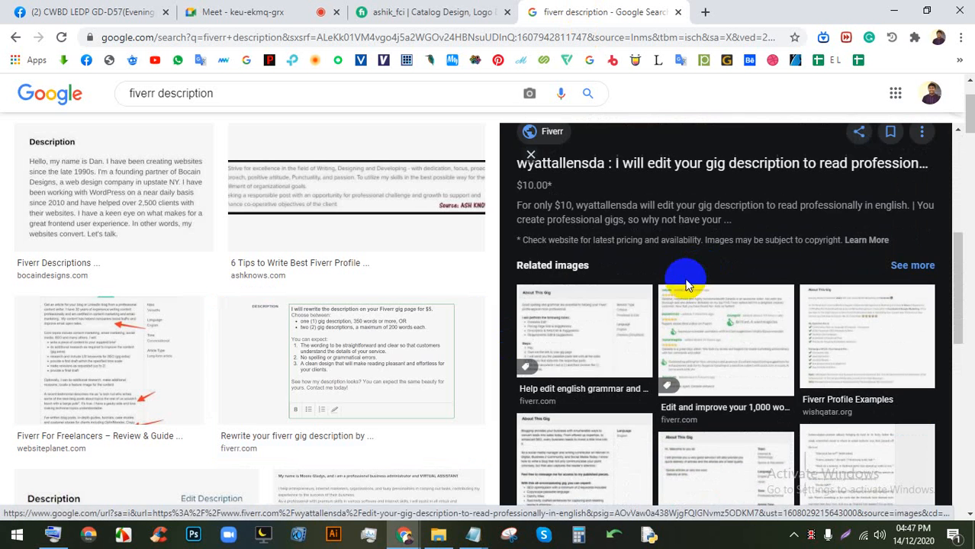
Preview the Fiverr For Freelancers and rewrite-description examples, then return to the Meet call.
click(421, 360)
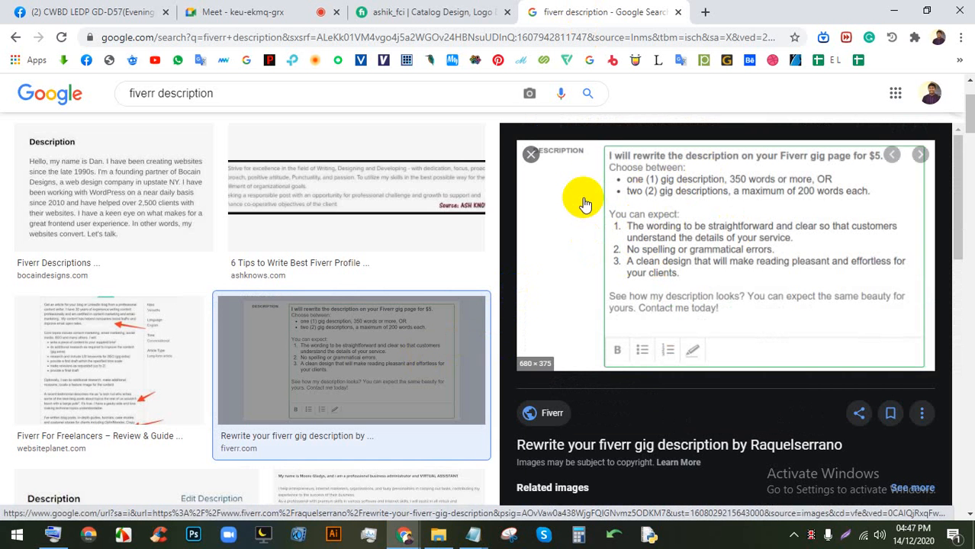
click(138, 353)
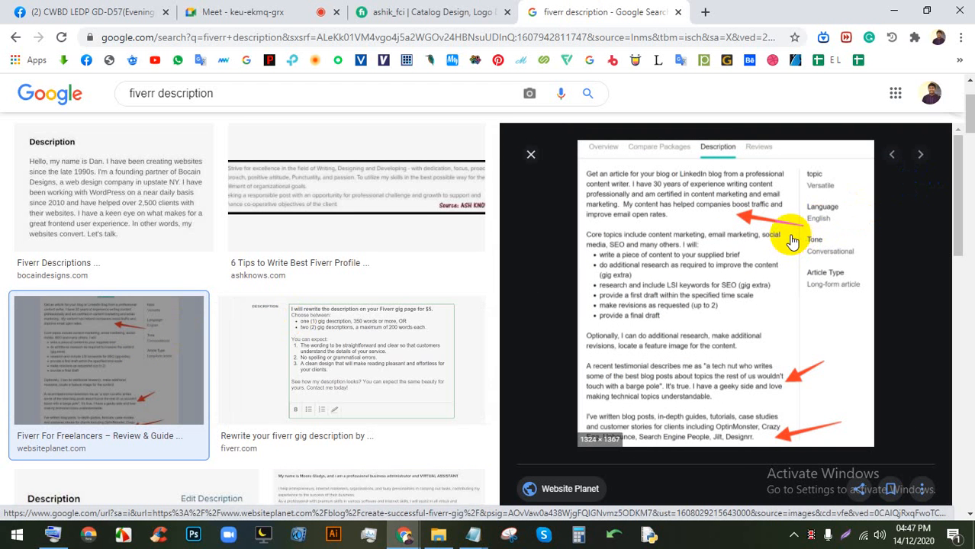
scroll(335, 221, down, 3)
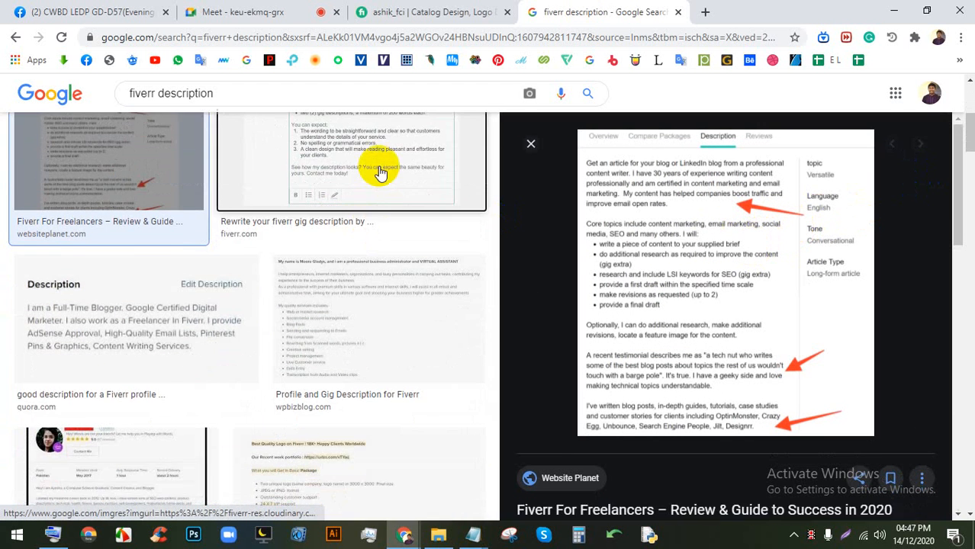
click(380, 174)
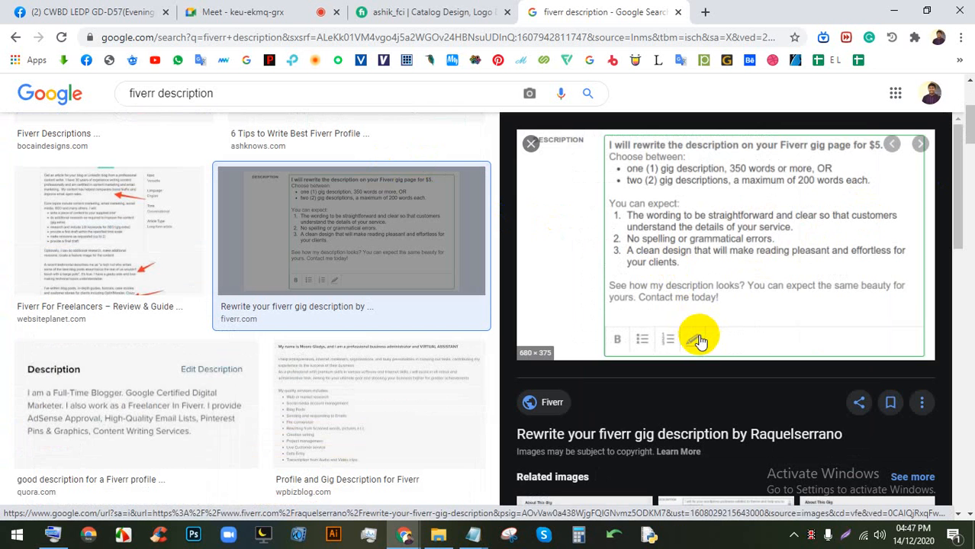
scroll(631, 194, down, 5)
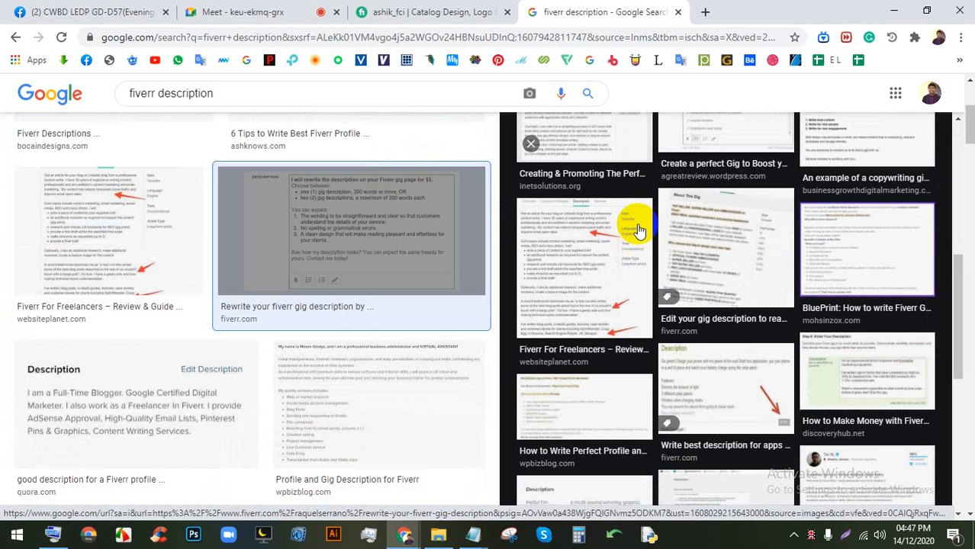
click(740, 299)
click(229, 12)
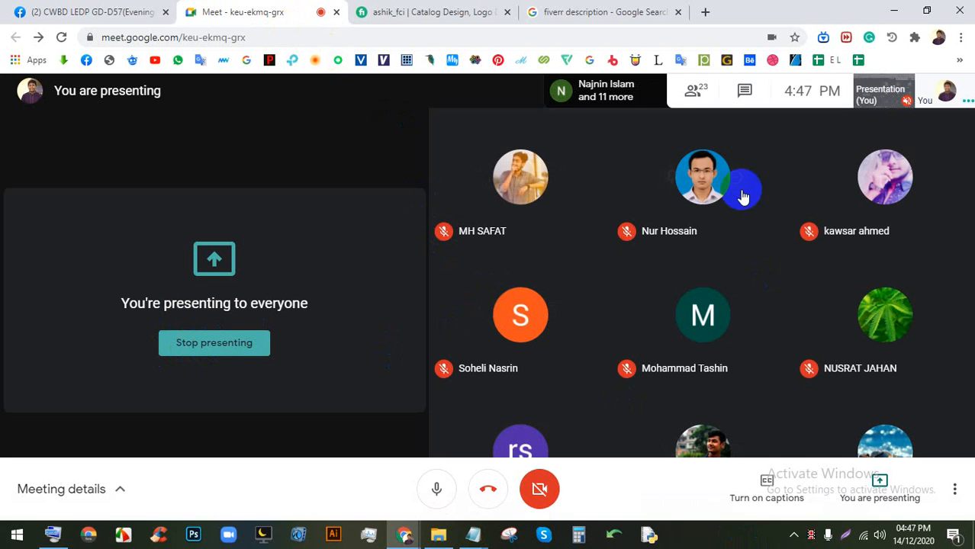
Scroll through the People list showing all 25 participants in the call.
click(692, 92)
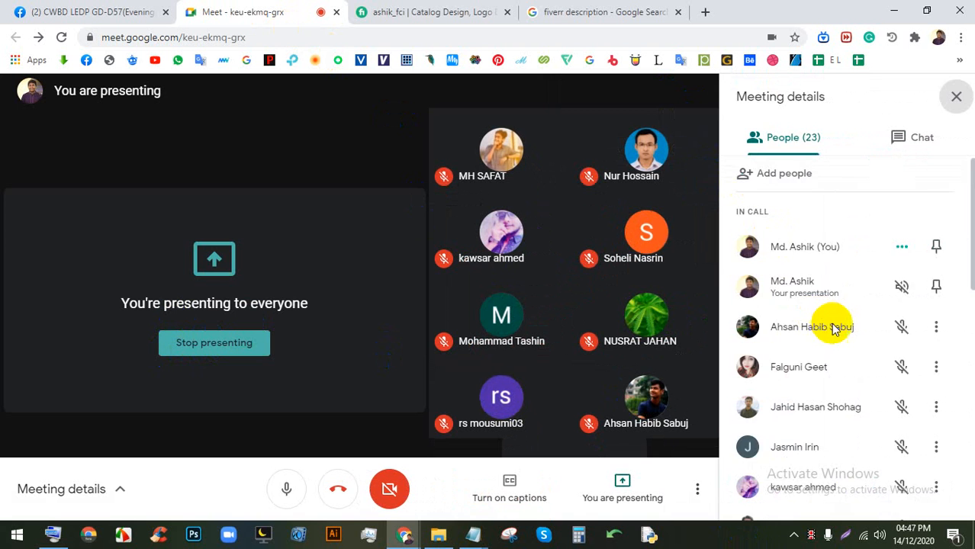
scroll(833, 320, down, 5)
scroll(835, 313, down, 5)
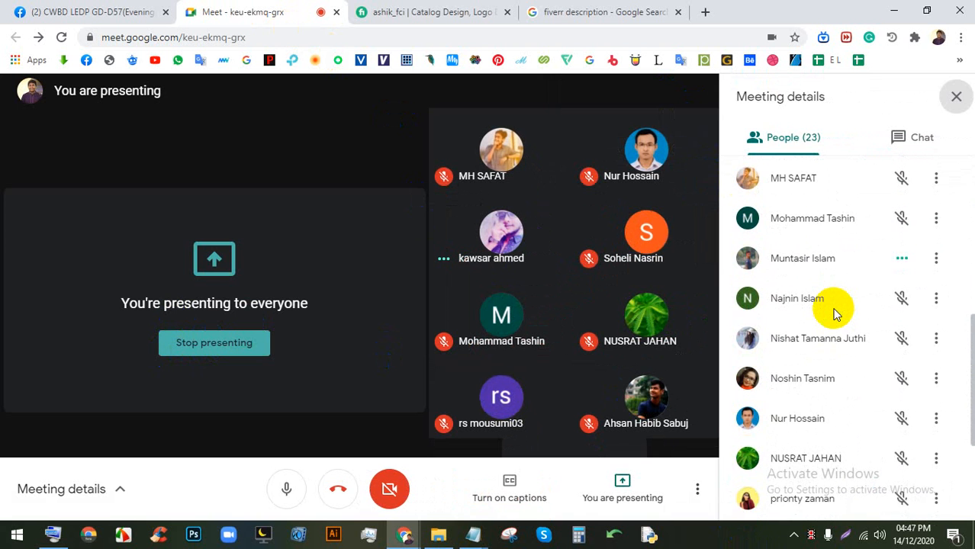
scroll(835, 313, down, 2)
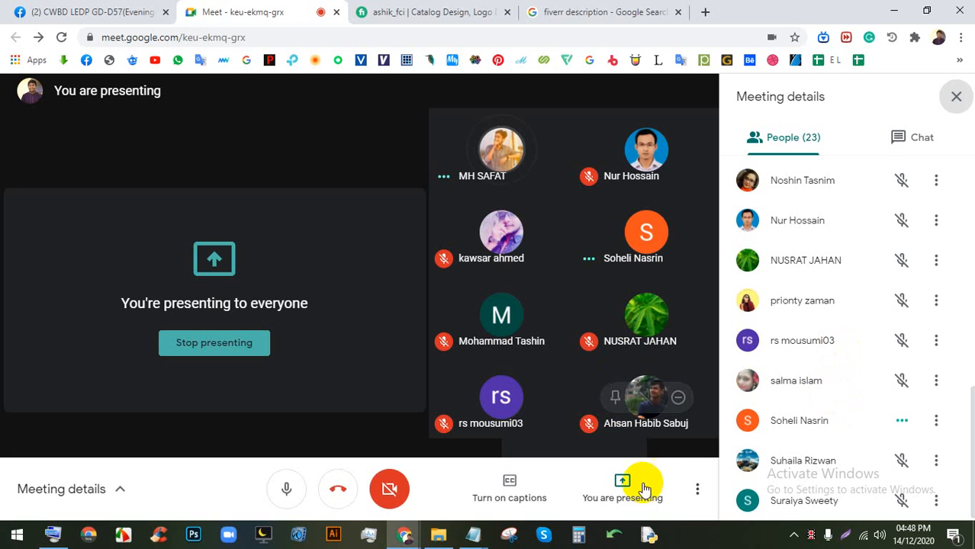
right_click(723, 537)
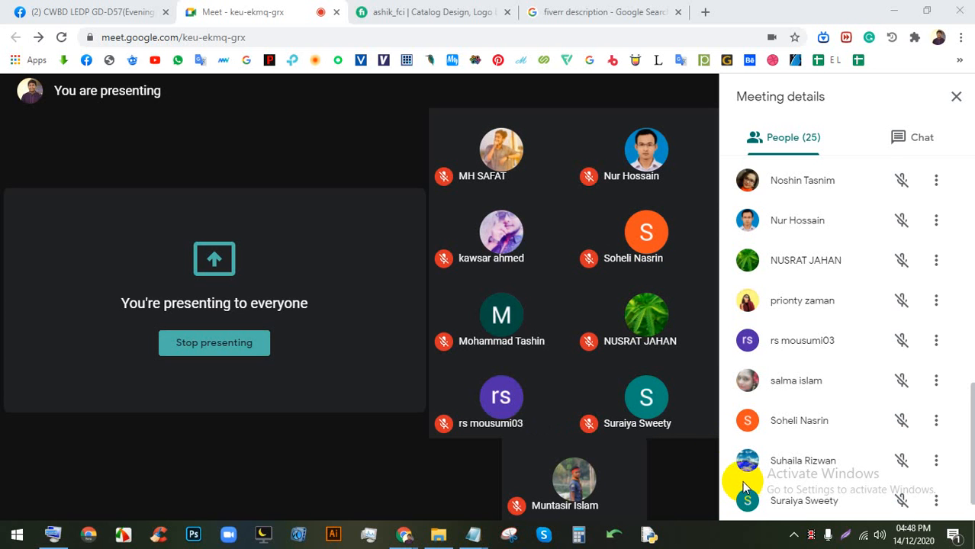
scroll(852, 244, up, 8)
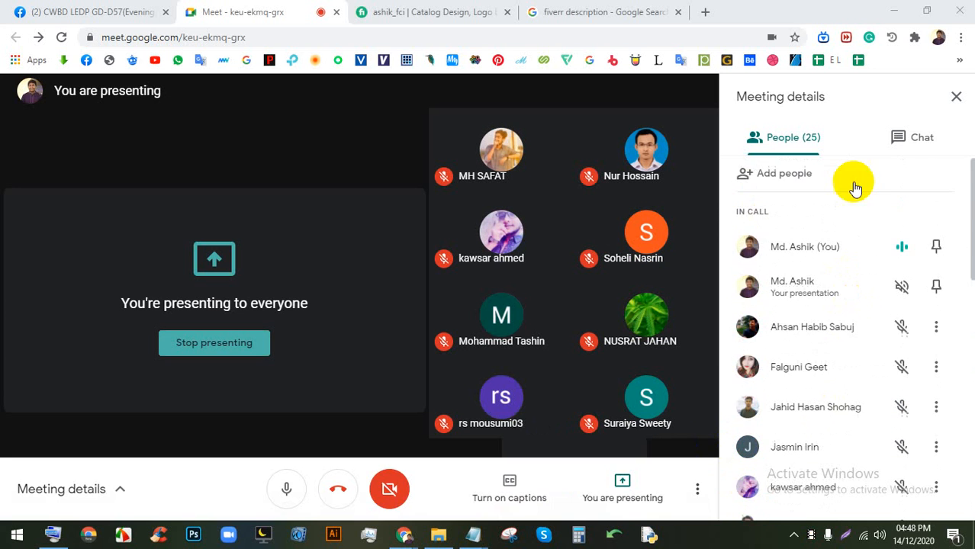
Close the Meeting details panel and look over the open browser tabs.
click(955, 98)
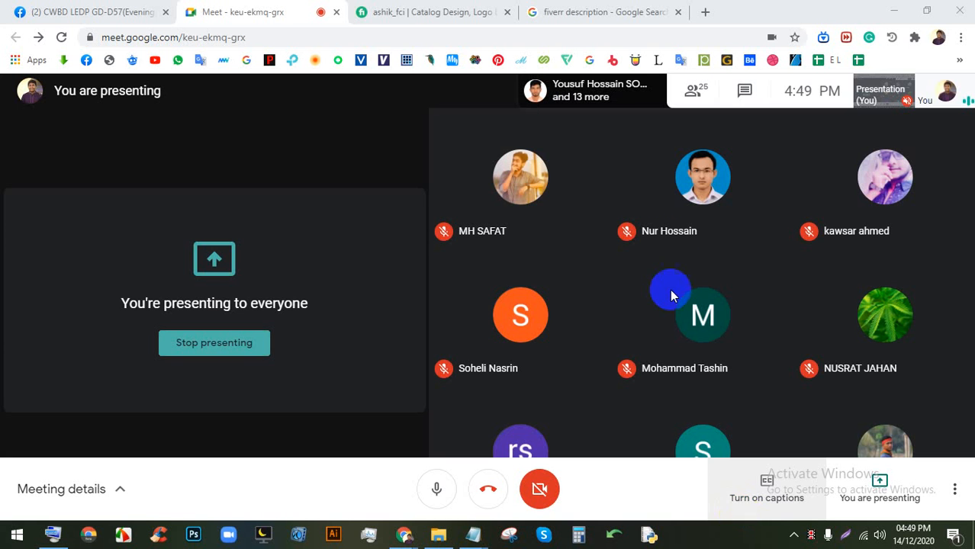
click(587, 11)
click(428, 11)
click(323, 8)
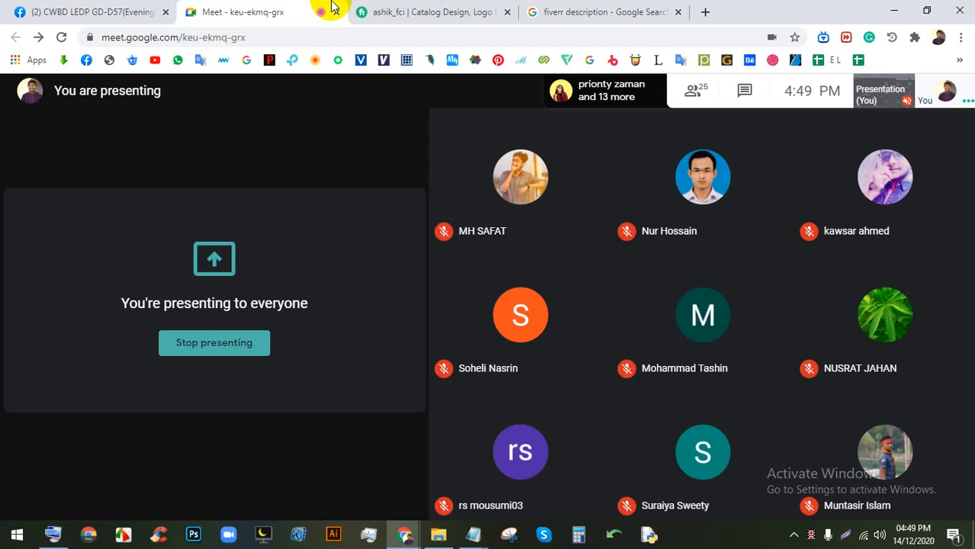
Close the Fiverr profile tab and open a new tab showing the overflow bookmarks.
click(506, 12)
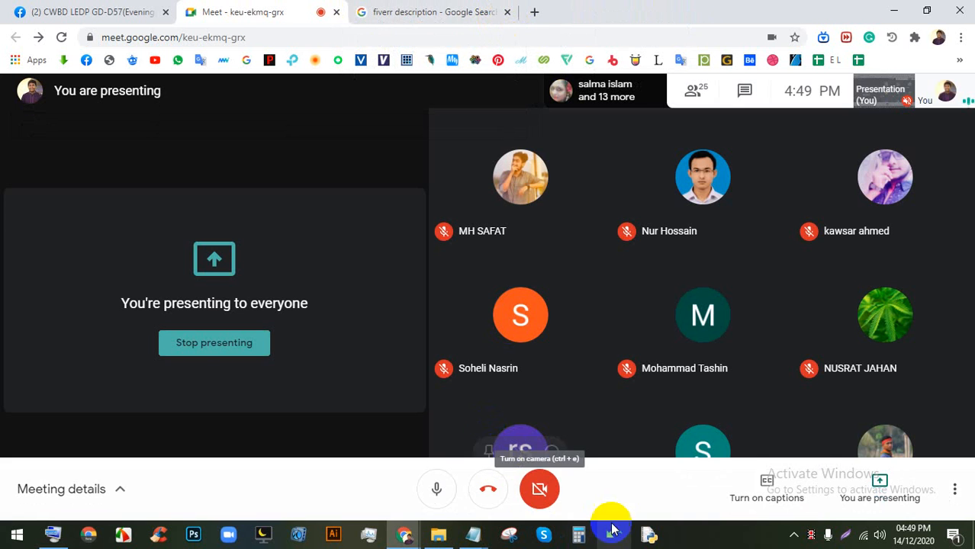
click(536, 12)
click(959, 60)
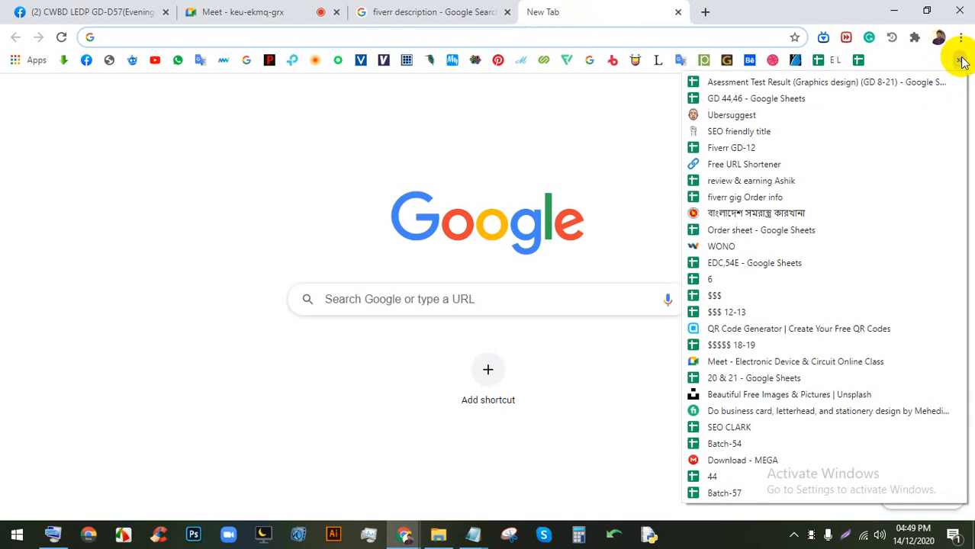
Open the Batch-57 attendance spreadsheet from the bookmarks.
click(763, 493)
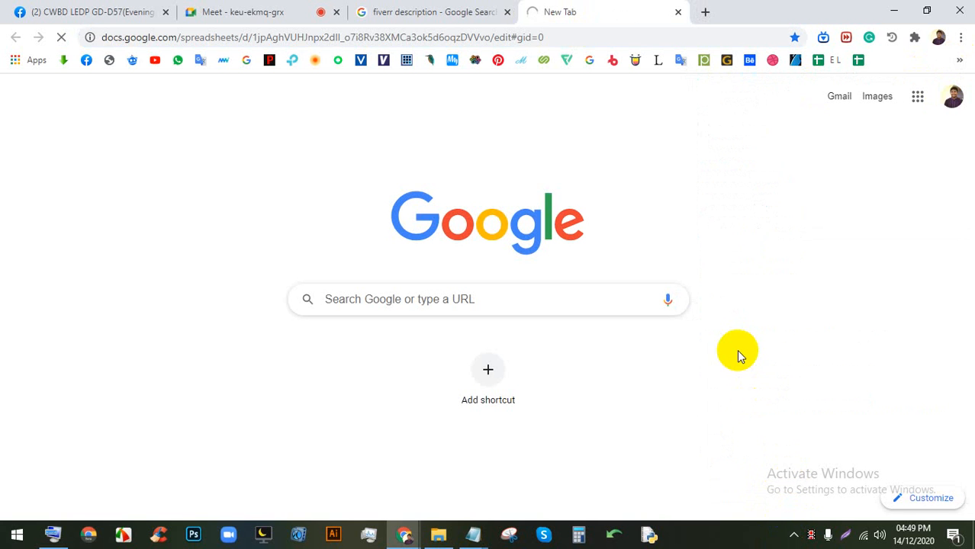
click(265, 14)
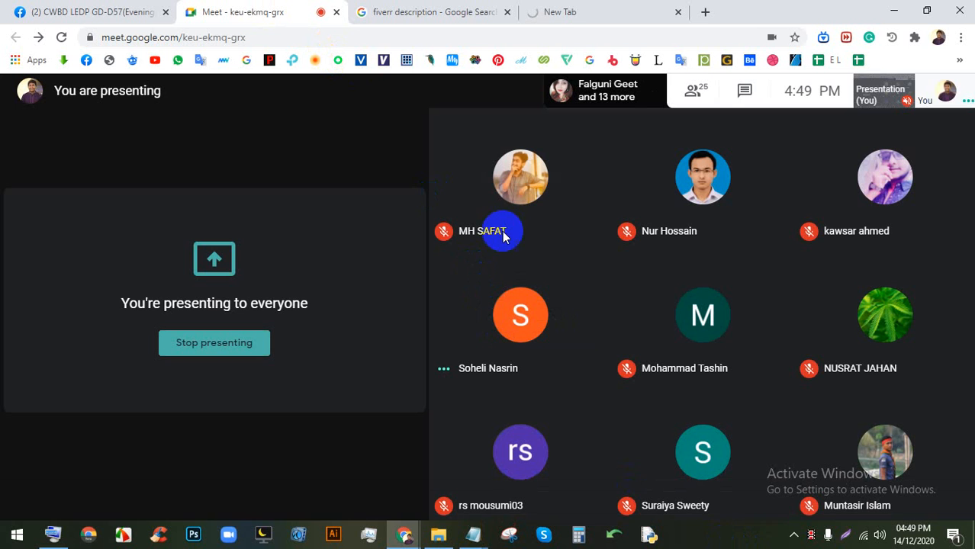
click(598, 14)
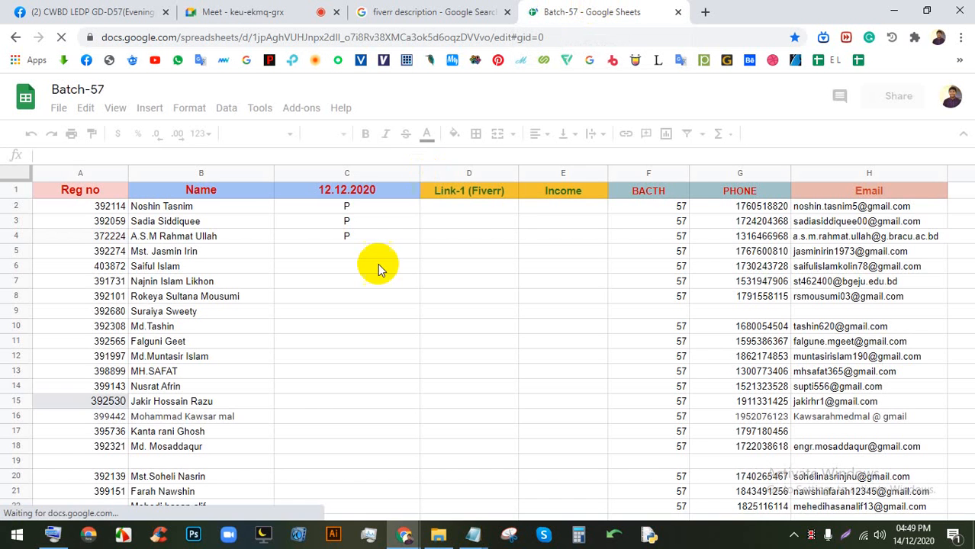
Change the C1 date heading from 12.12.2020 to 14.12.2020.
click(344, 209)
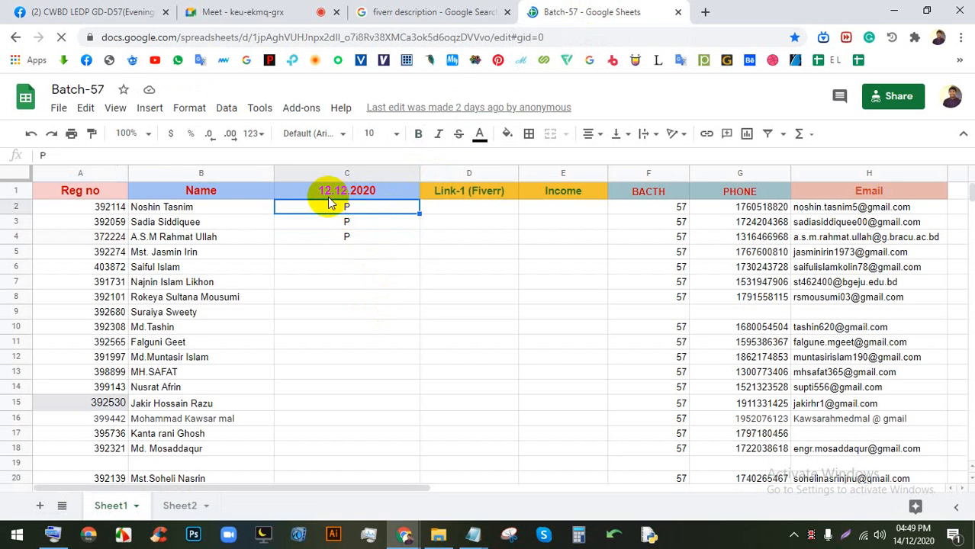
click(336, 192)
double_click(334, 192)
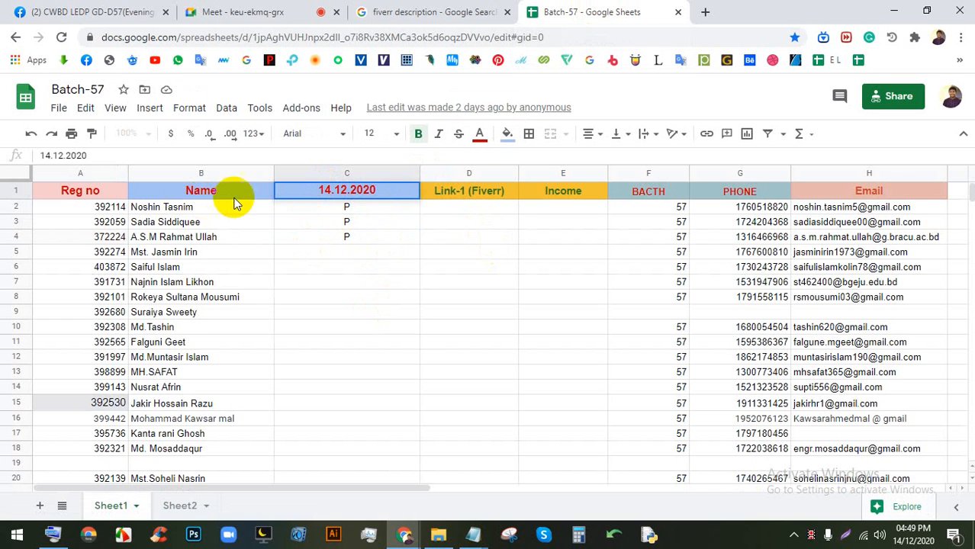
click(343, 208)
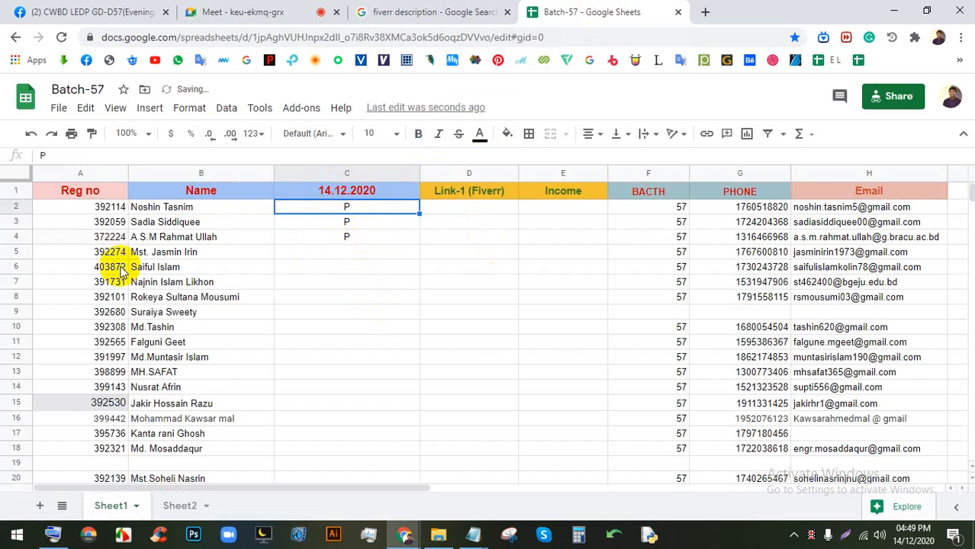
Center-align the Reg no values in column A.
scroll(107, 259, down, 1)
scroll(107, 260, up, 1)
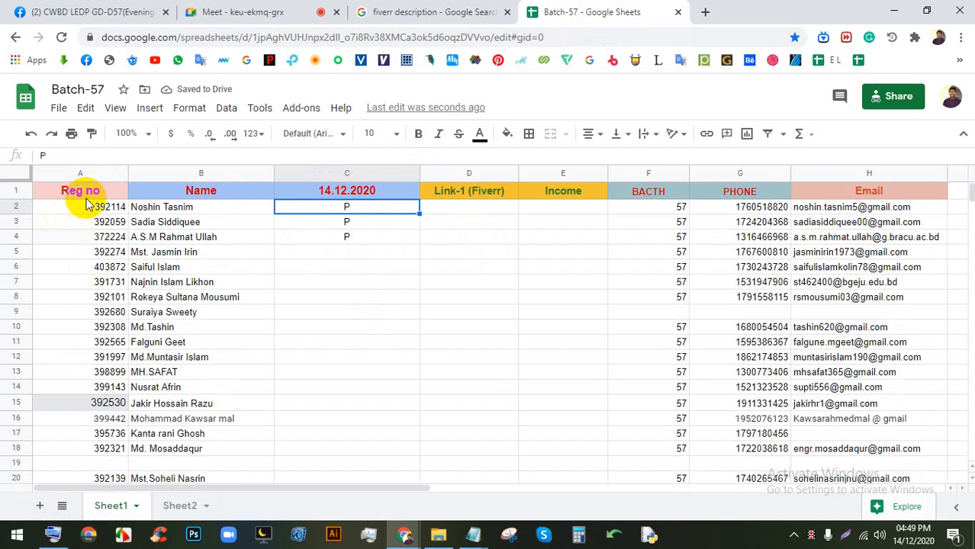
drag(80, 193, 98, 421)
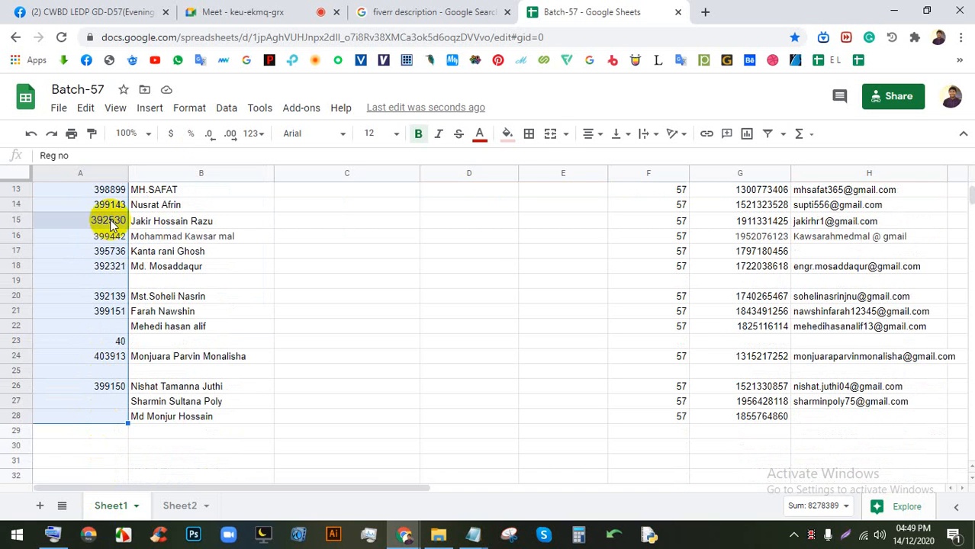
click(588, 133)
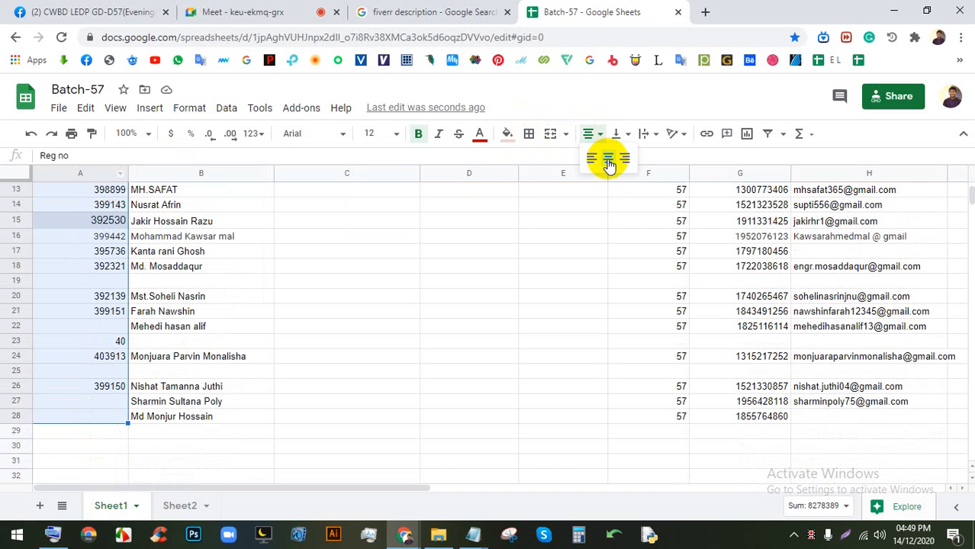
click(607, 157)
Select the stray value 40 in cell A23.
scroll(131, 361, up, 1)
scroll(131, 362, up, 5)
scroll(122, 328, down, 5)
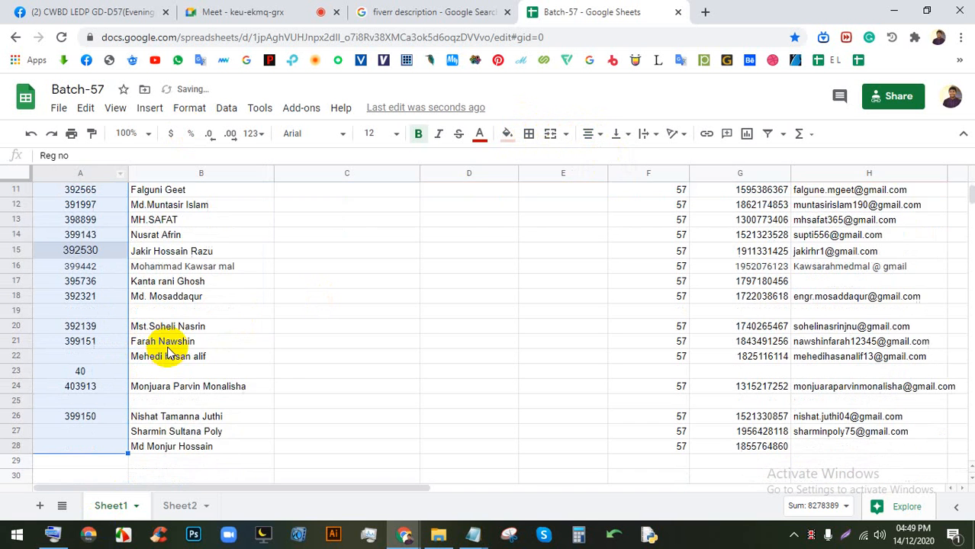
click(90, 372)
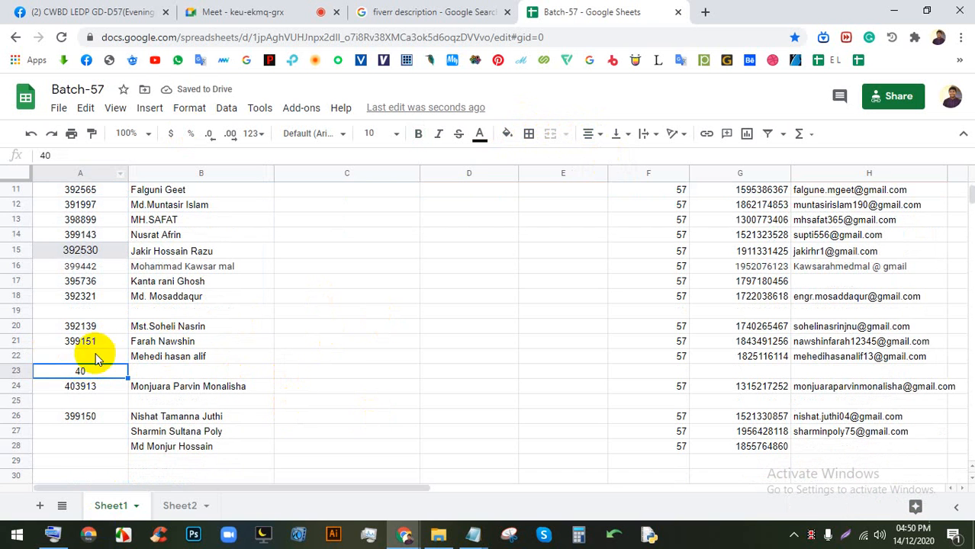
Delete the stray row 23 holding 40 and the blank row 24.
click(17, 371)
right_click(18, 371)
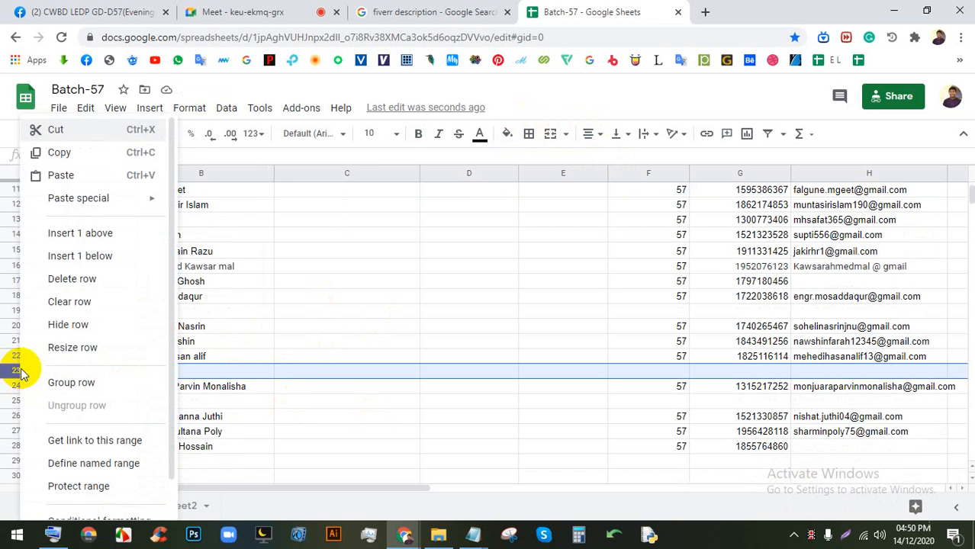
click(75, 284)
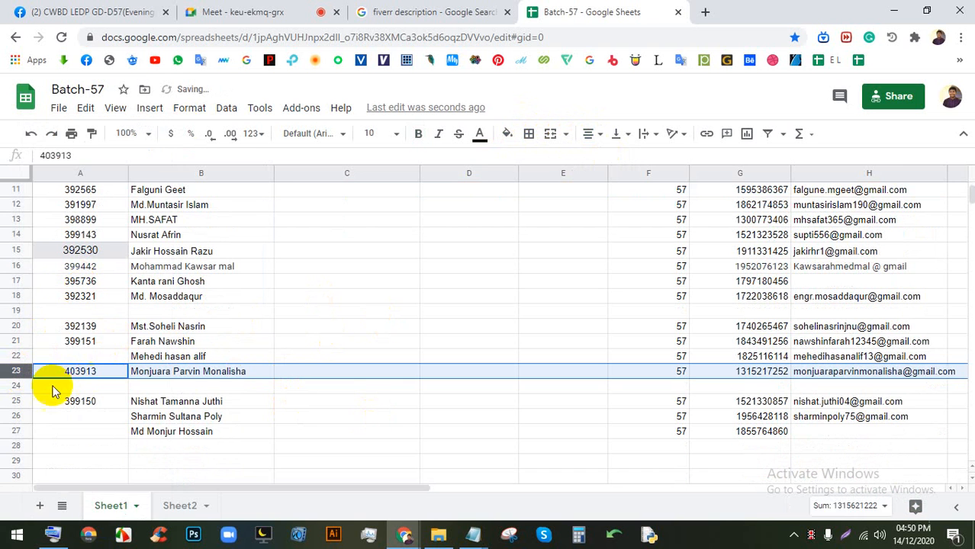
click(15, 356)
click(17, 386)
right_click(19, 387)
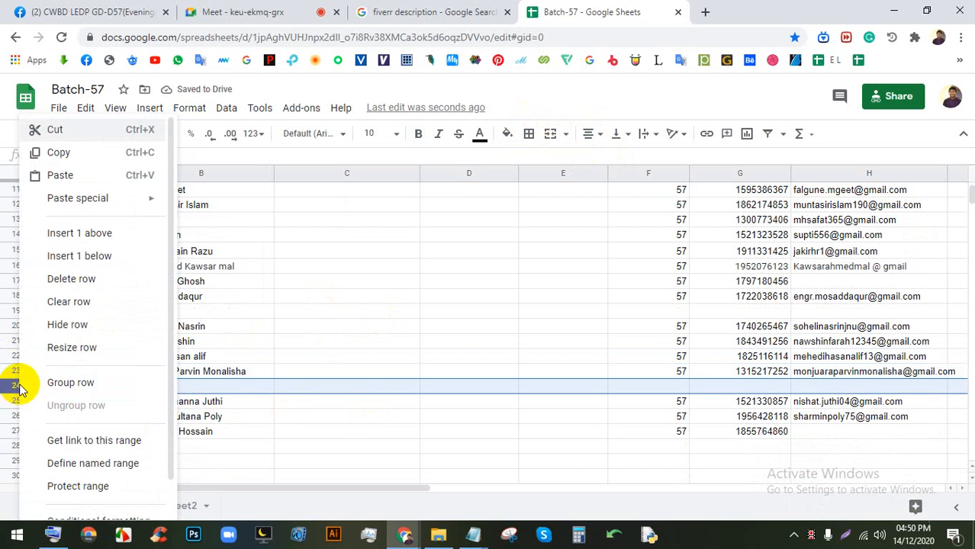
click(9, 385)
right_click(9, 384)
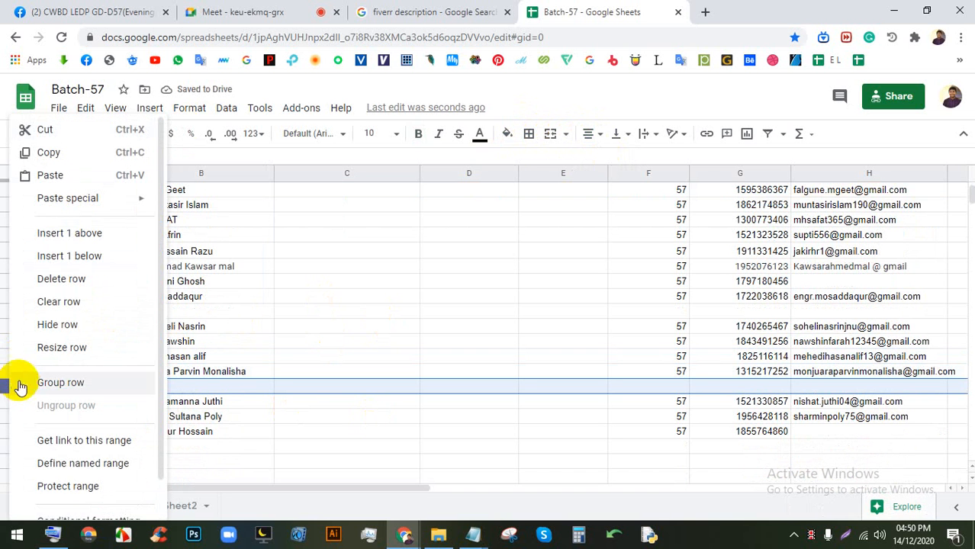
click(70, 283)
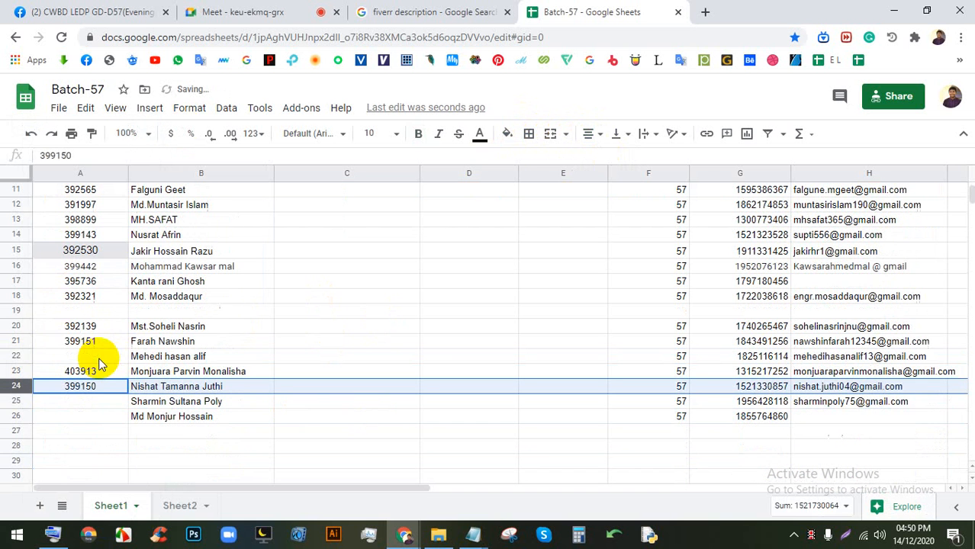
Delete the blank row 19 in the student list and return to the top.
click(17, 311)
right_click(13, 311)
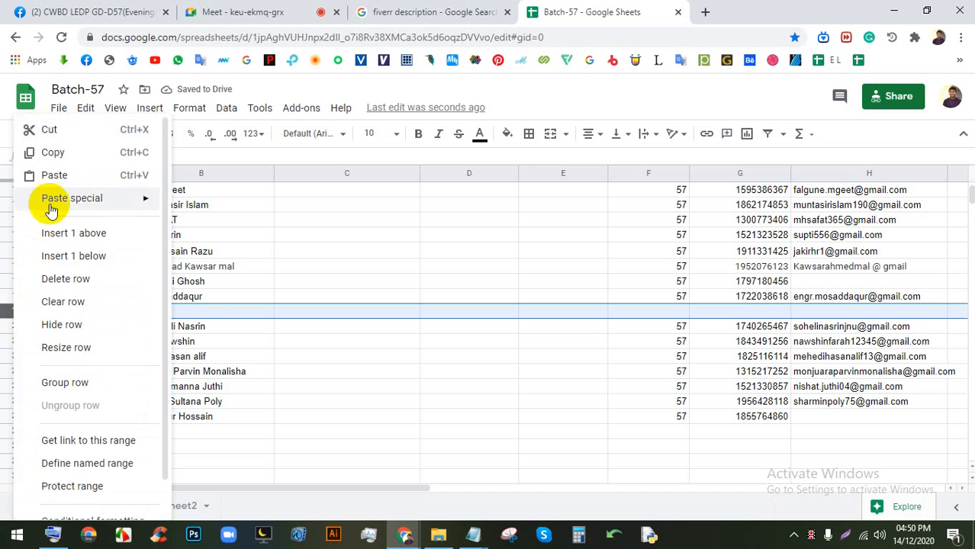
click(65, 283)
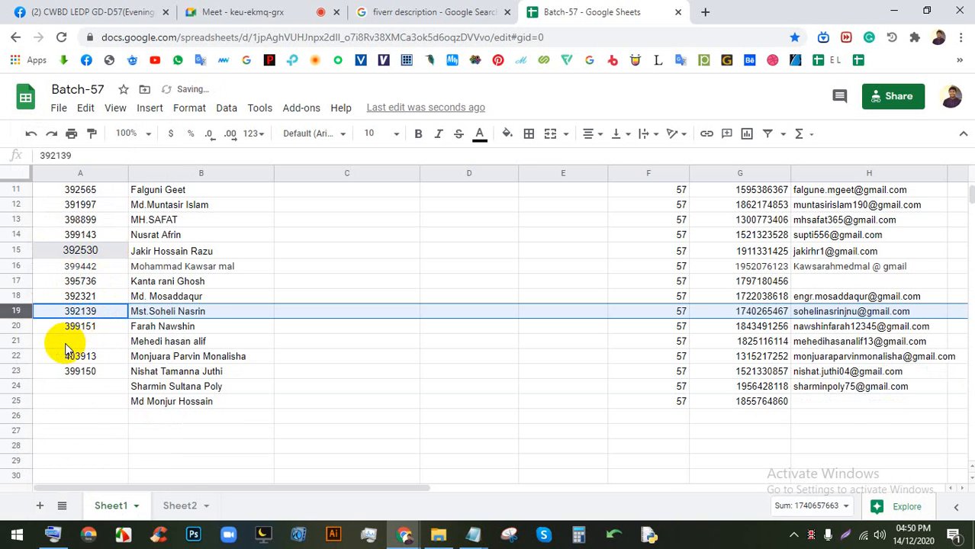
scroll(111, 320, up, 4)
scroll(122, 305, down, 4)
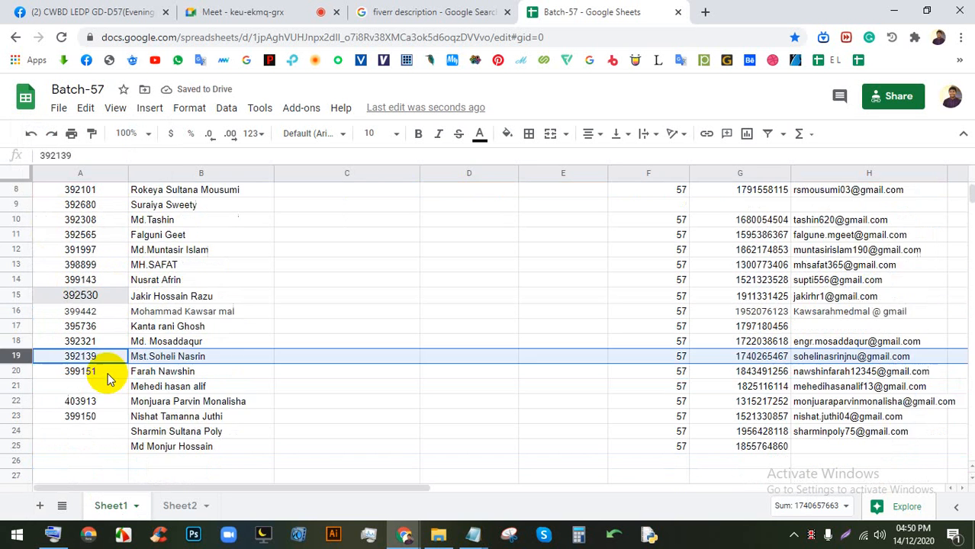
scroll(273, 355, up, 4)
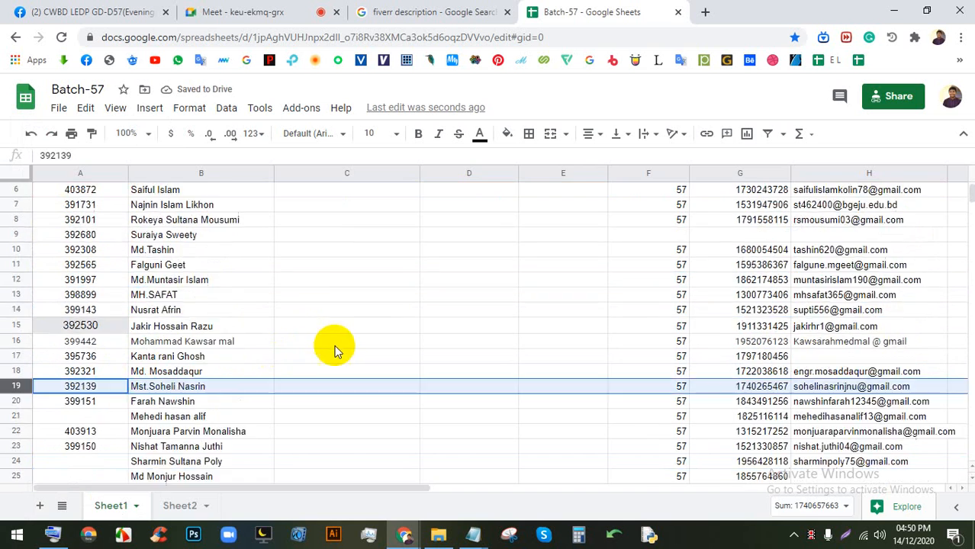
click(264, 12)
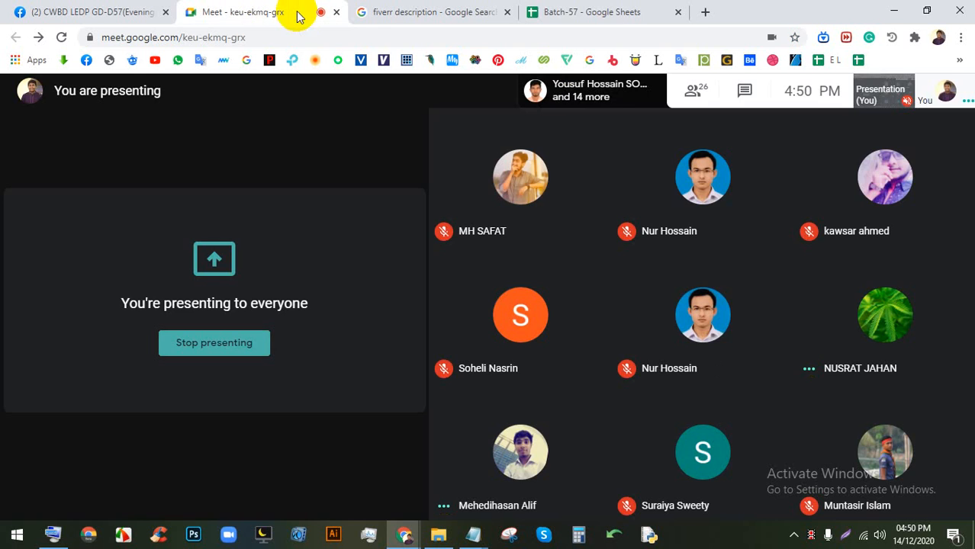
click(572, 9)
click(312, 11)
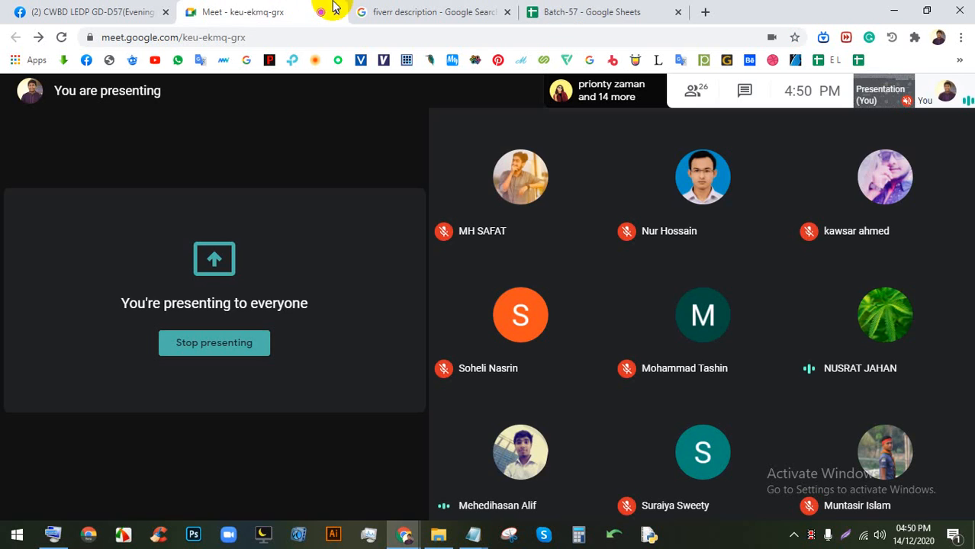
click(580, 7)
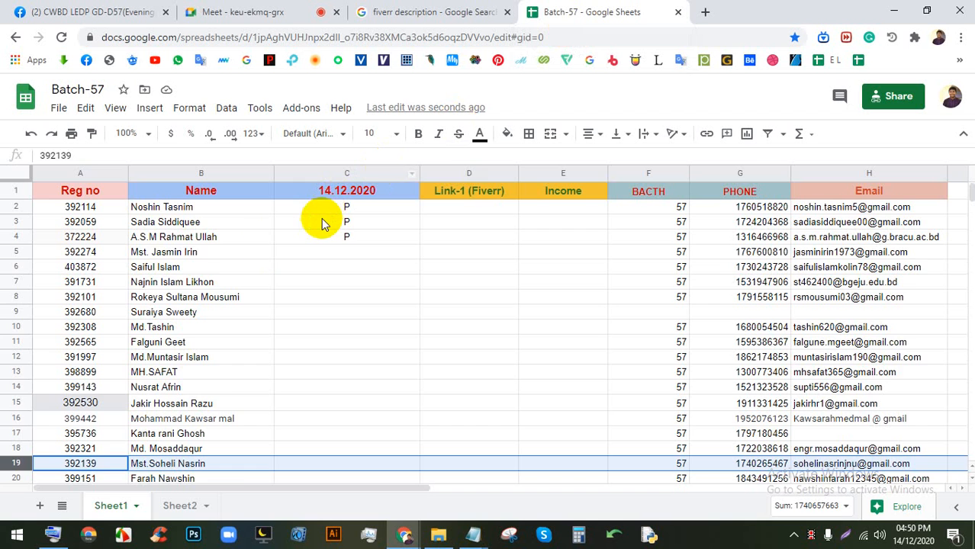
scroll(193, 296, down, 2)
click(191, 311)
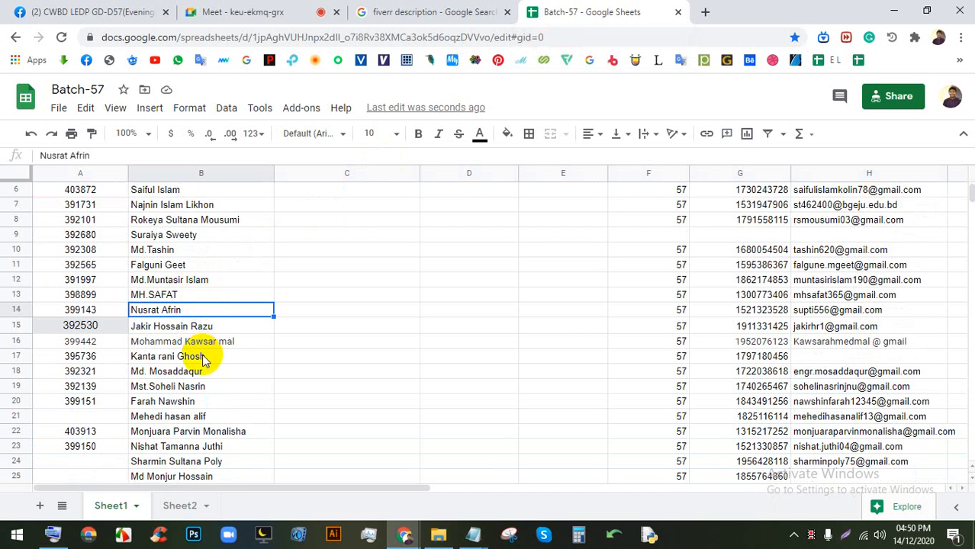
scroll(202, 359, down, 1)
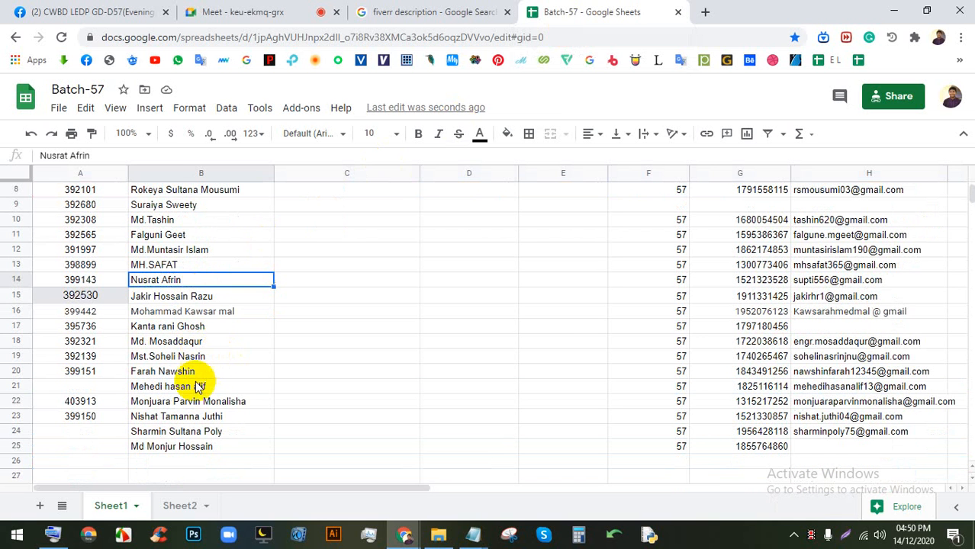
click(198, 357)
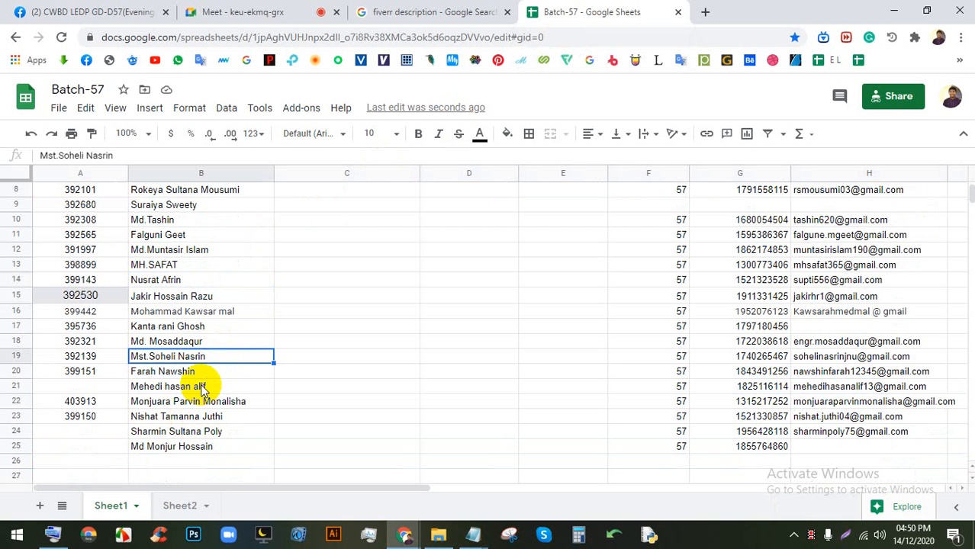
scroll(229, 396, up, 2)
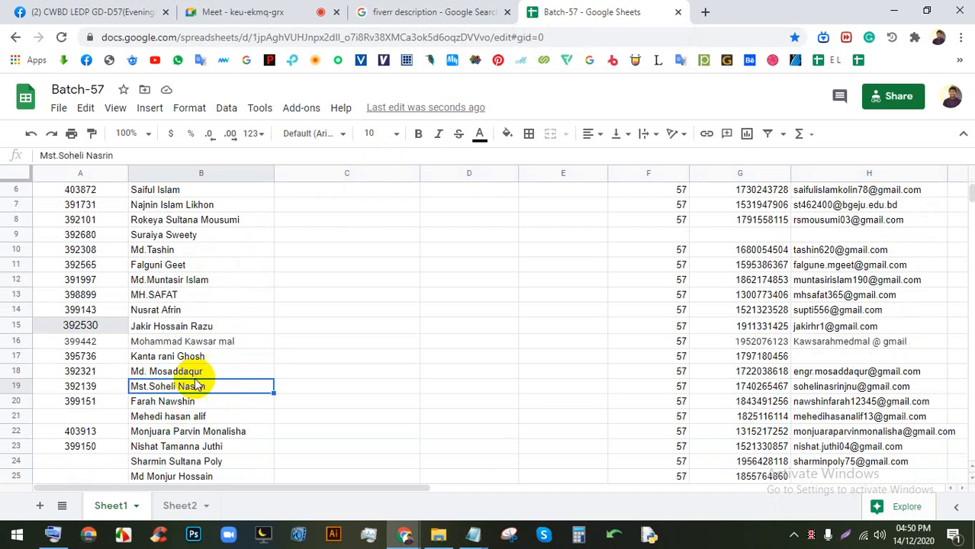
click(324, 313)
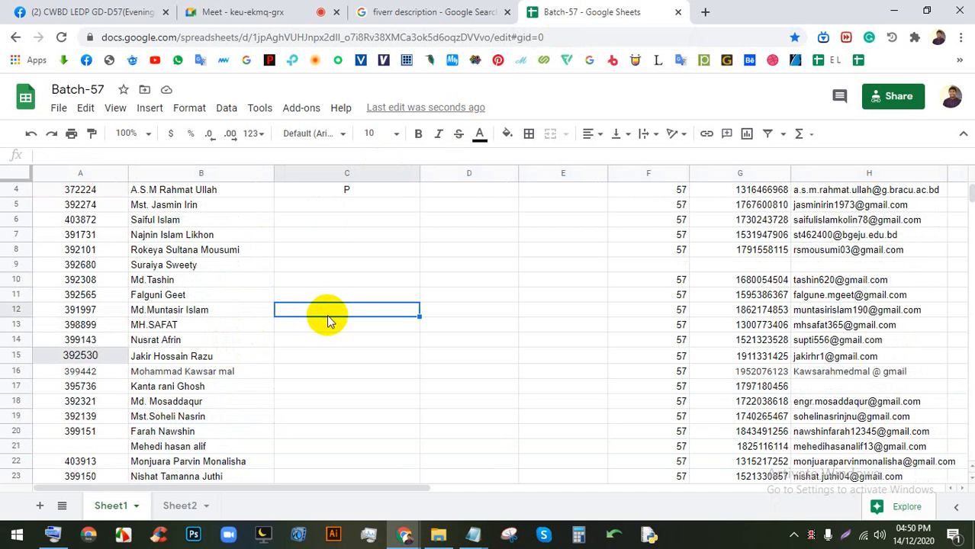
key(ctrl+f)
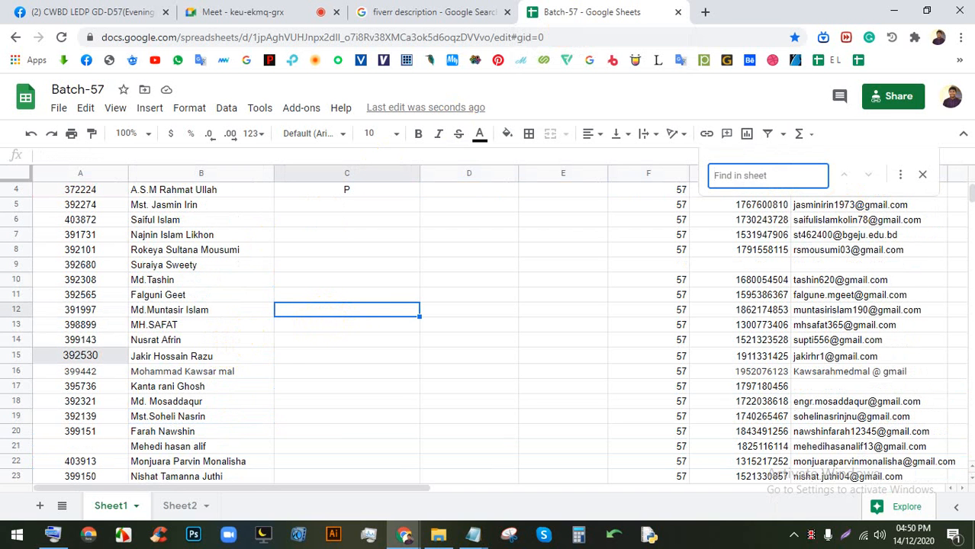
text(nus)
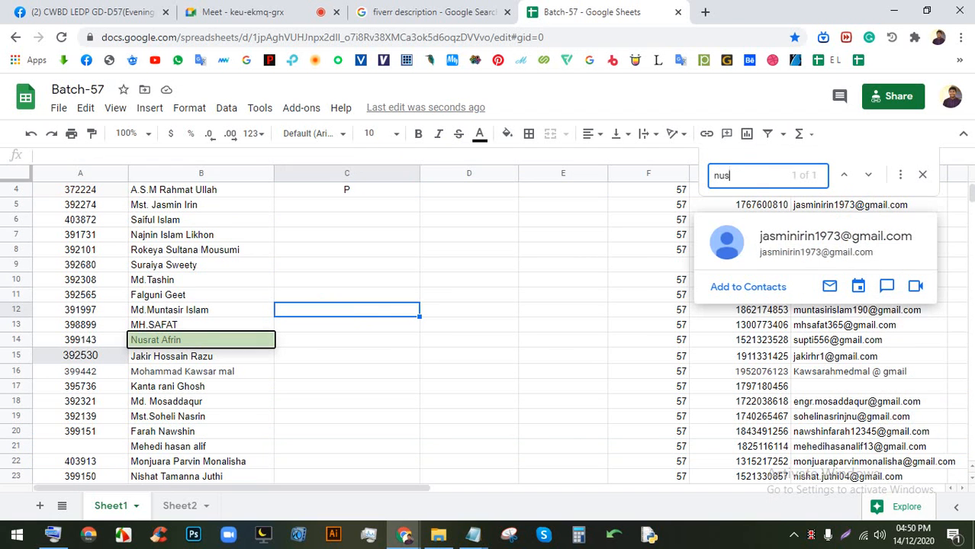
click(922, 175)
scroll(351, 287, up, 1)
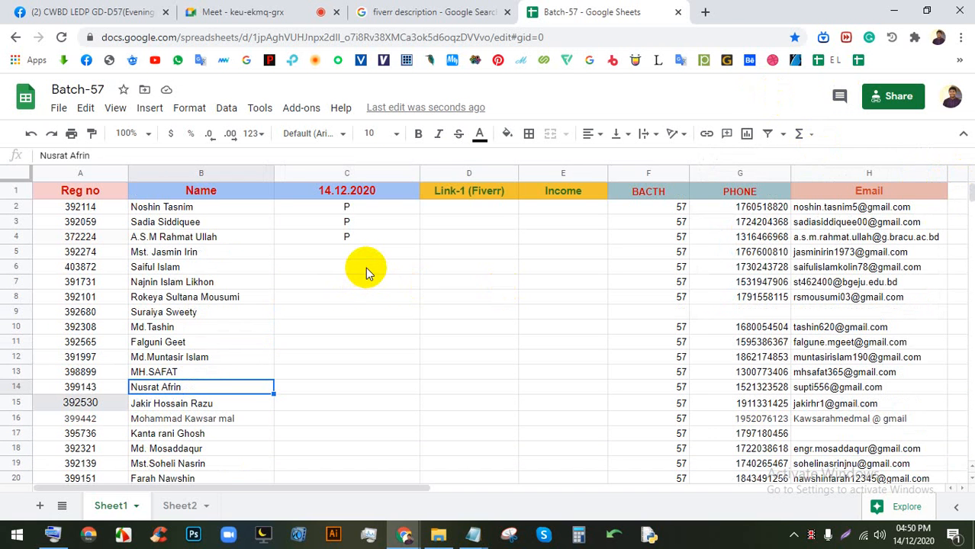
drag(352, 236, 342, 212)
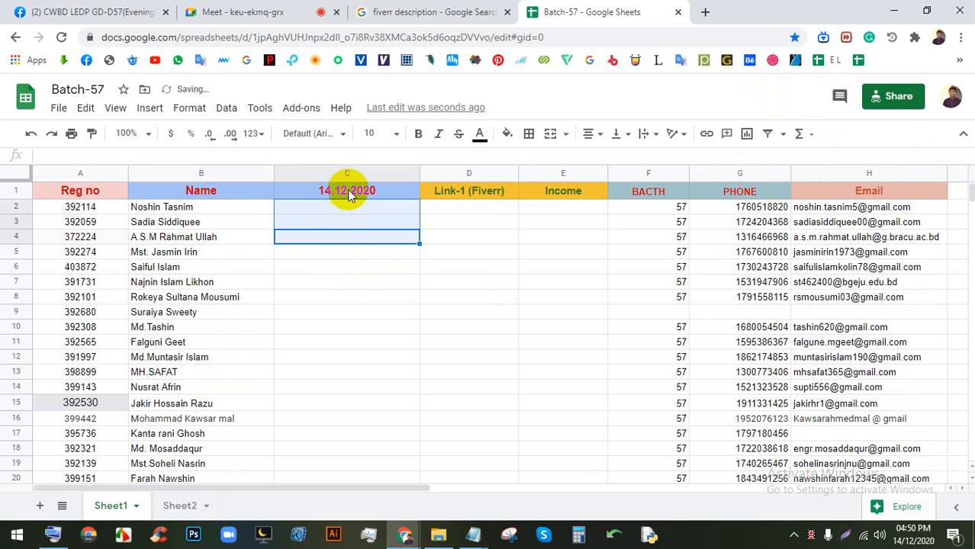
Copy the Batch-57 sheet link and send it in the Meet chat.
click(367, 172)
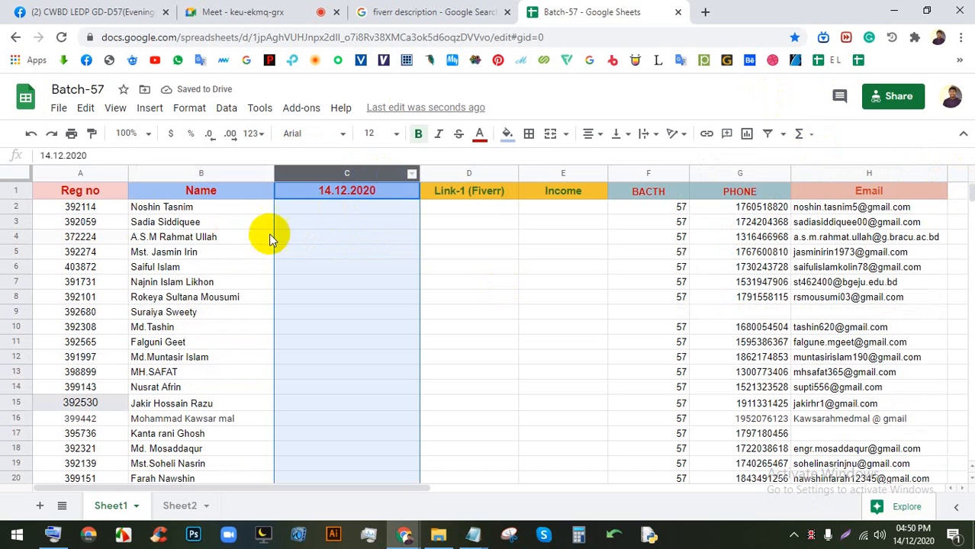
click(409, 38)
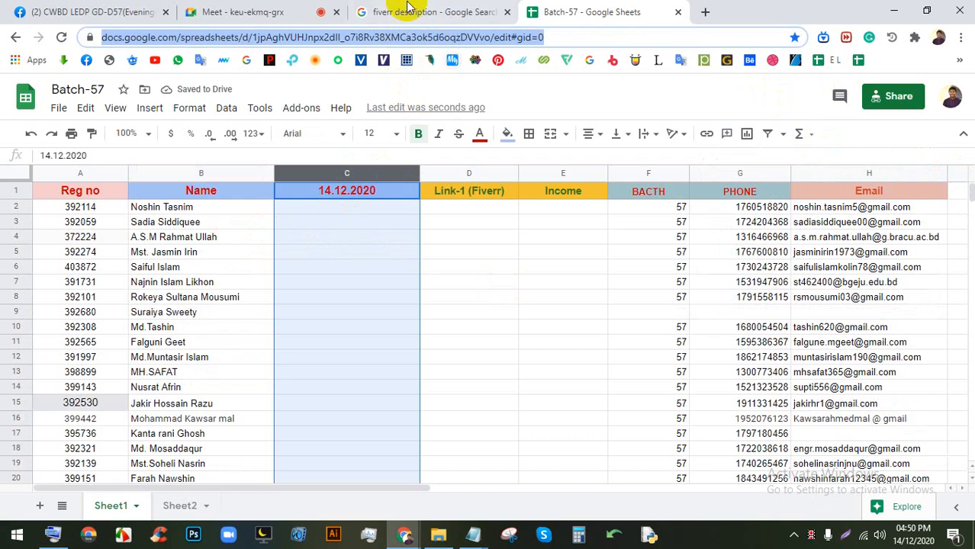
click(283, 10)
click(747, 91)
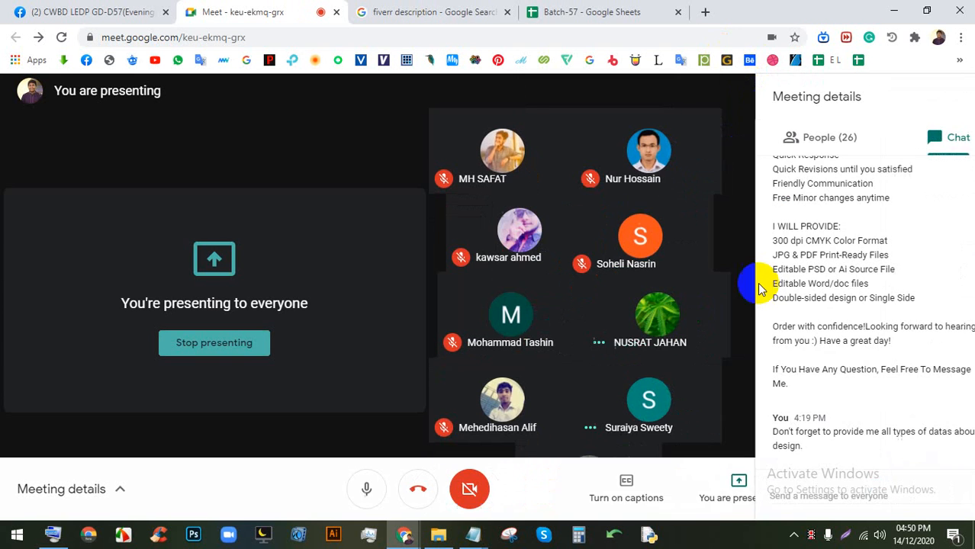
key(Return)
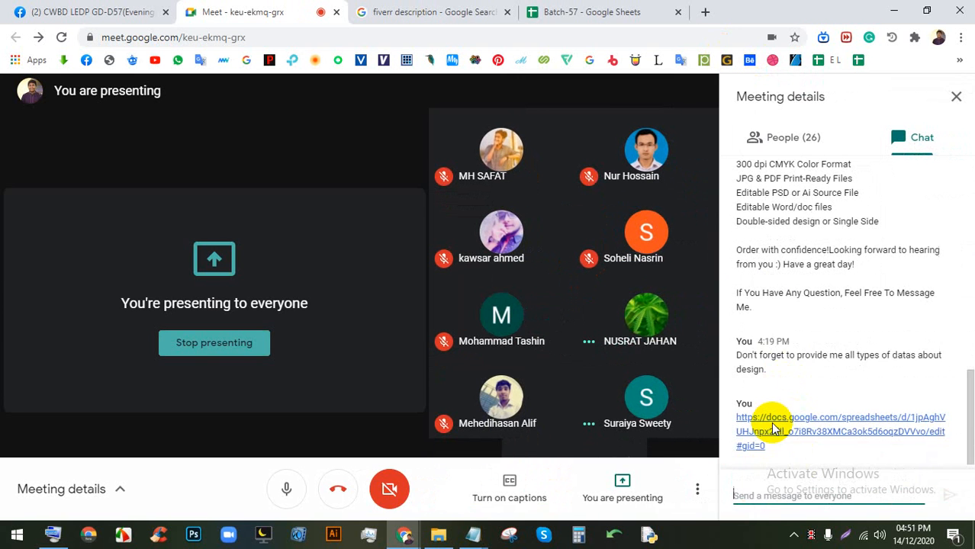
Check the spreadsheet's File menu, then return to the Meet call.
click(572, 10)
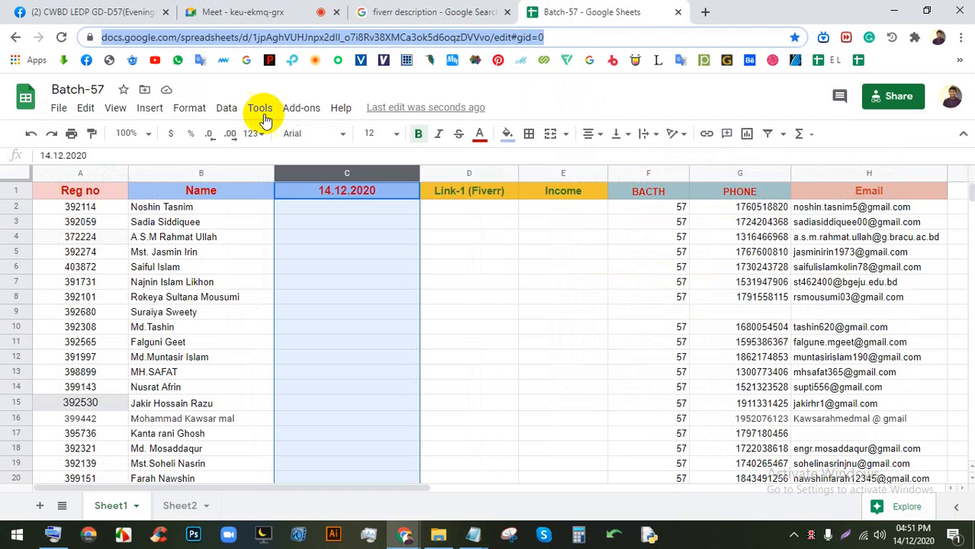
click(61, 108)
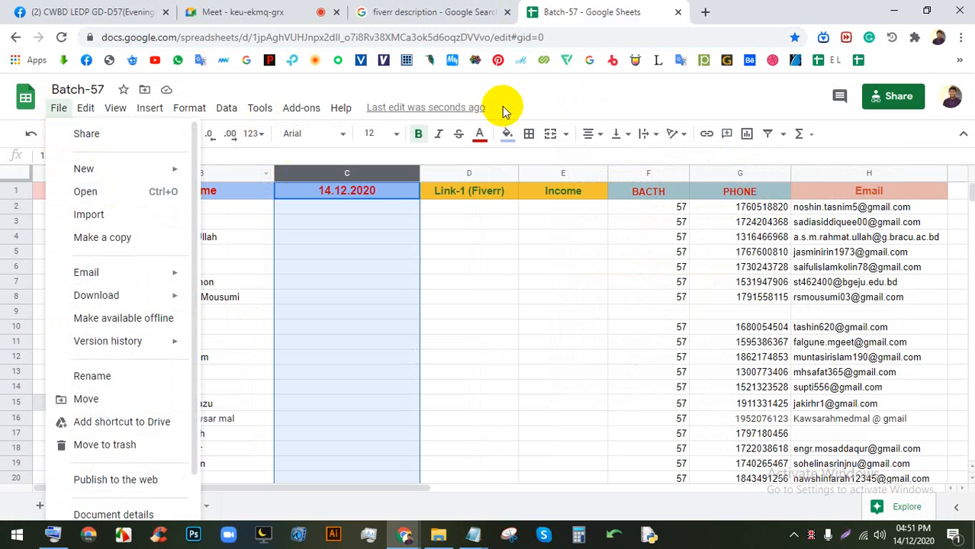
click(260, 10)
click(641, 11)
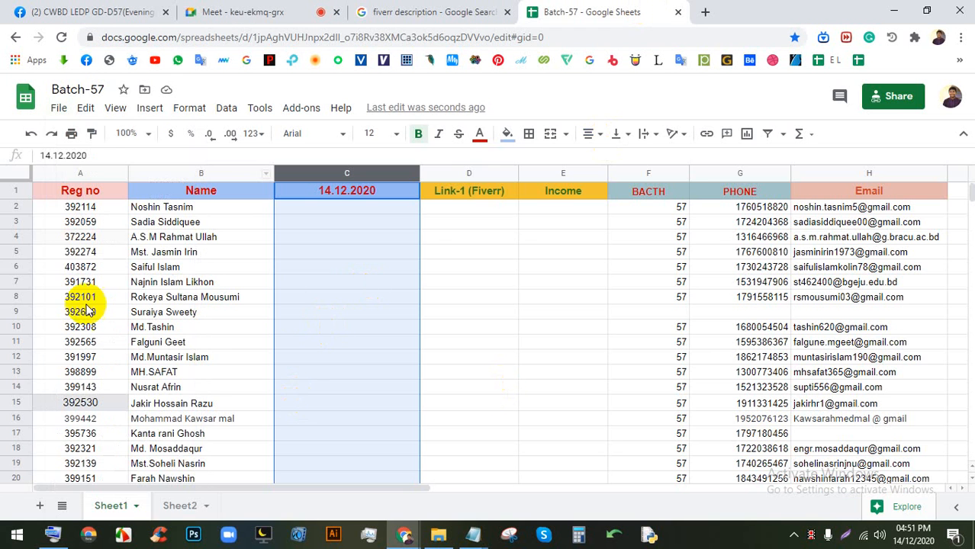
click(59, 107)
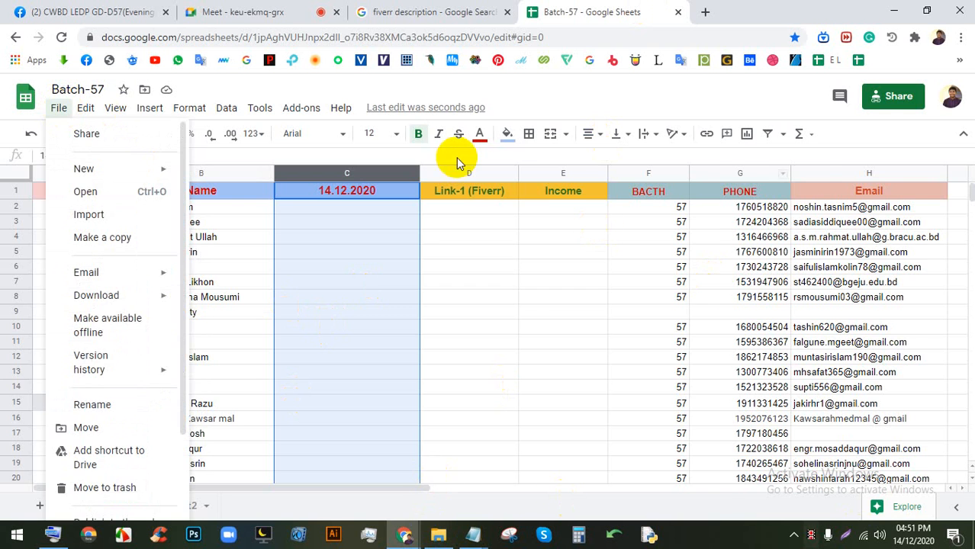
click(302, 10)
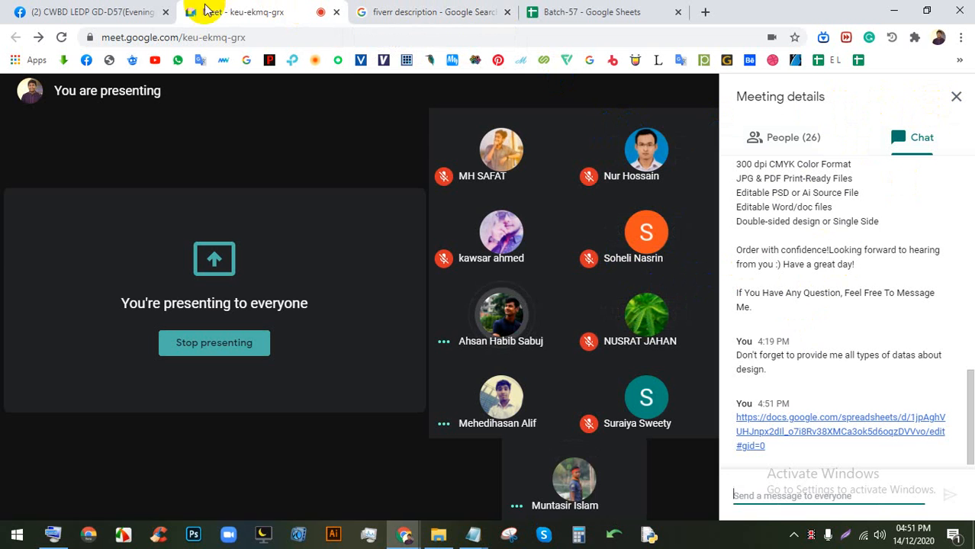
Go to the CWBD LEDP GD-D57(Evening) Facebook group and find its post composer.
click(99, 12)
scroll(458, 308, up, 3)
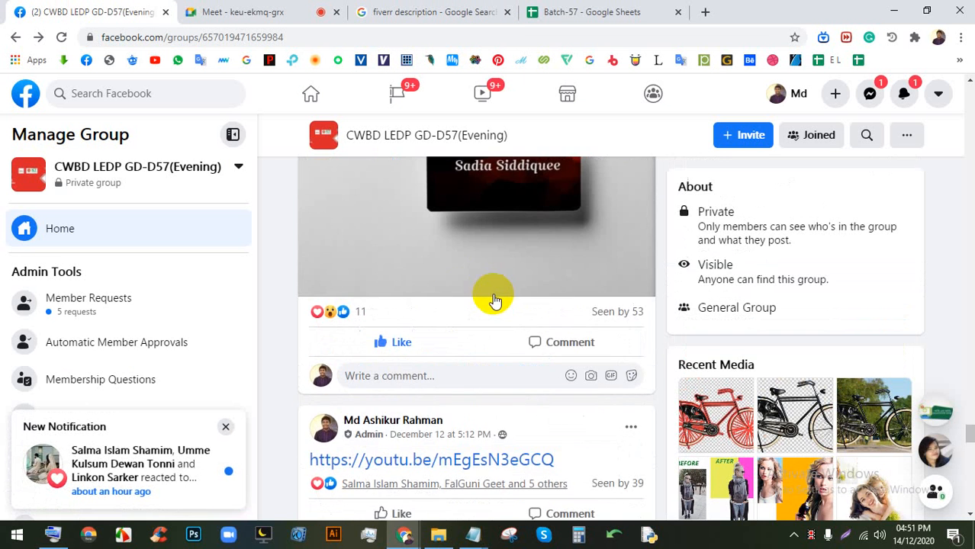
scroll(437, 350, up, 6)
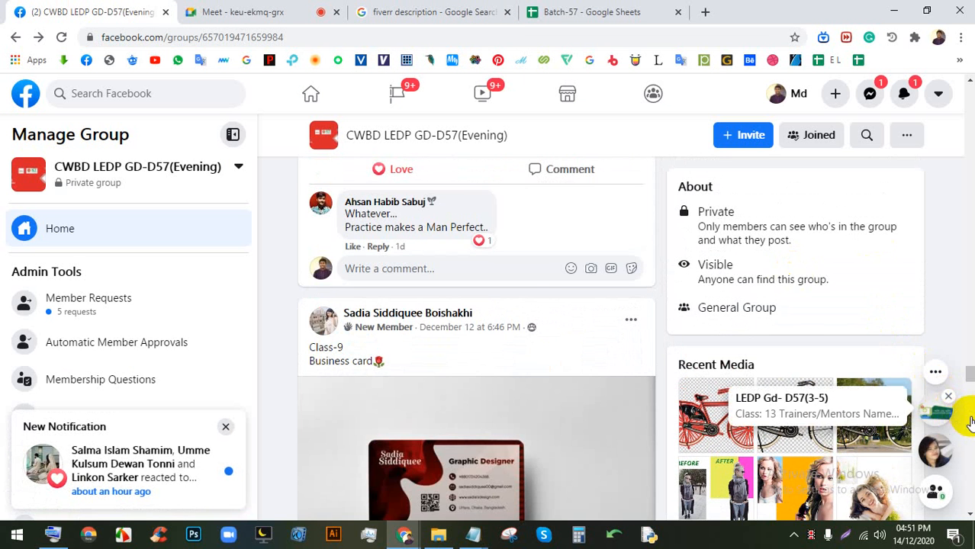
scroll(960, 373, down, 5)
drag(965, 391, 967, 92)
scroll(396, 374, down, 2)
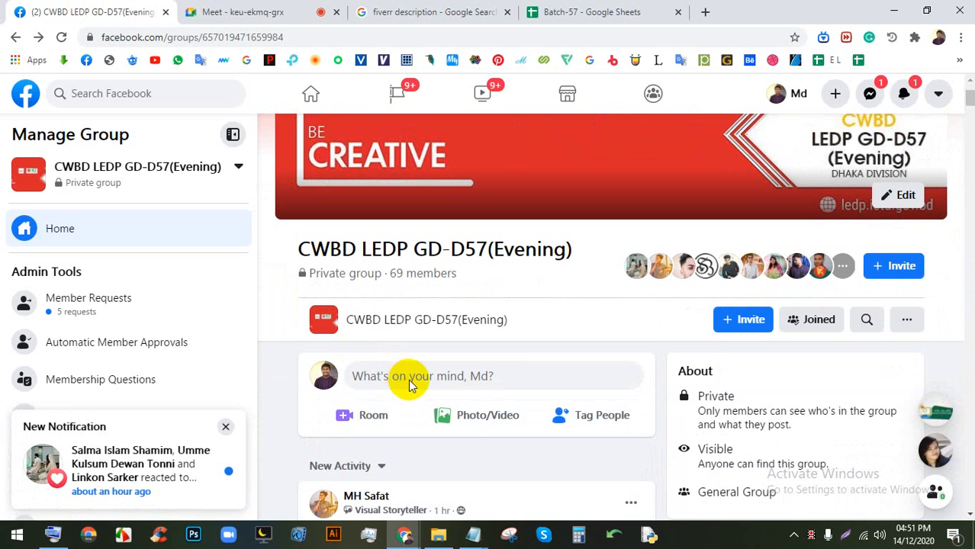
Publish the Batch-57 sheet link as a group post and return to the meeting.
click(408, 374)
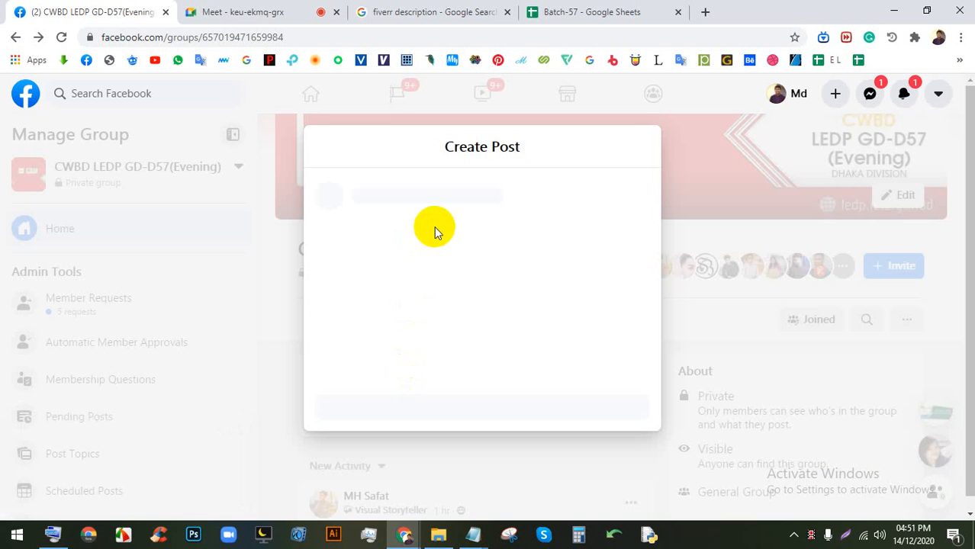
right_click(423, 239)
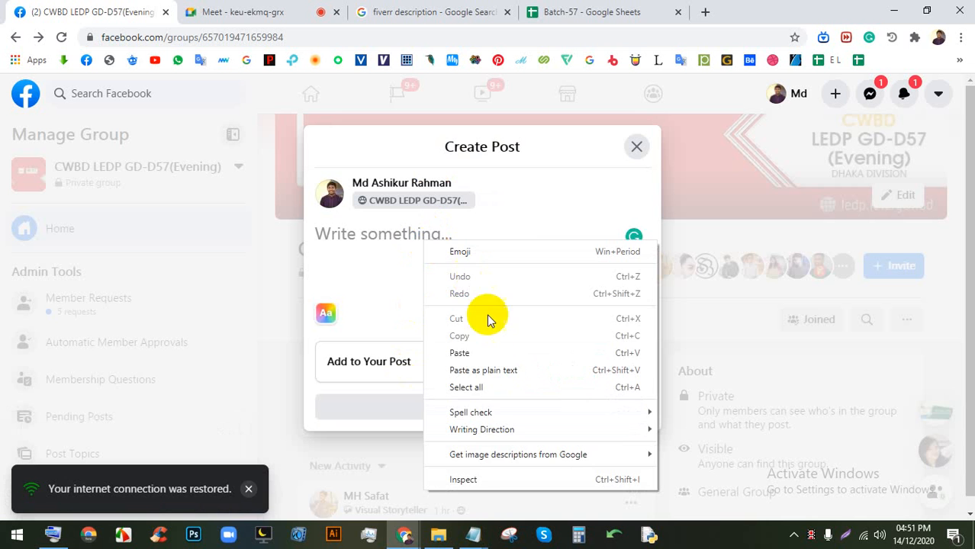
click(488, 353)
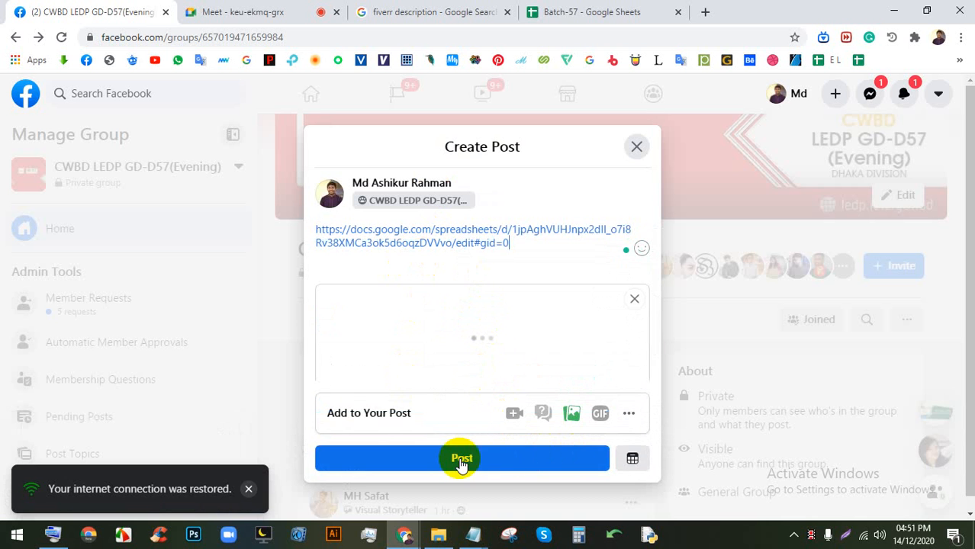
click(461, 462)
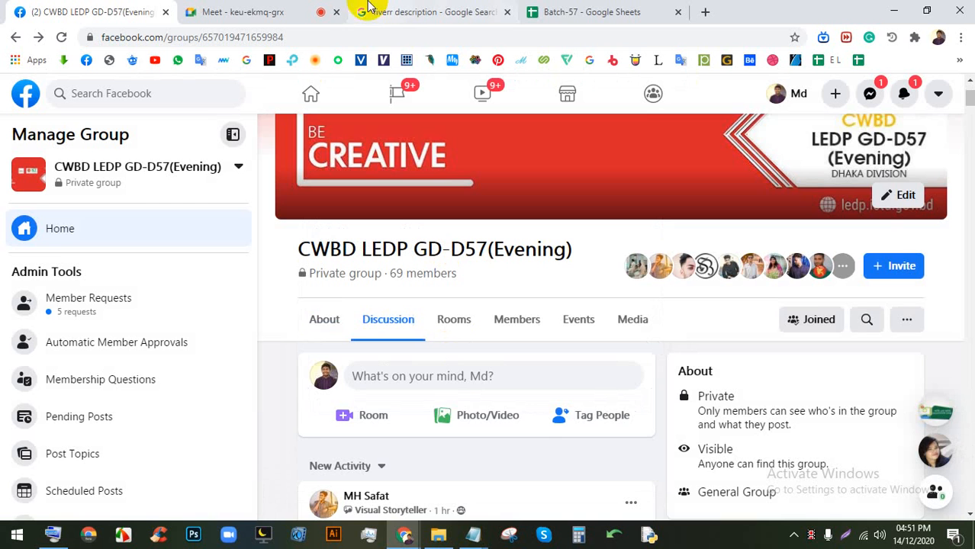
scroll(480, 458, down, 4)
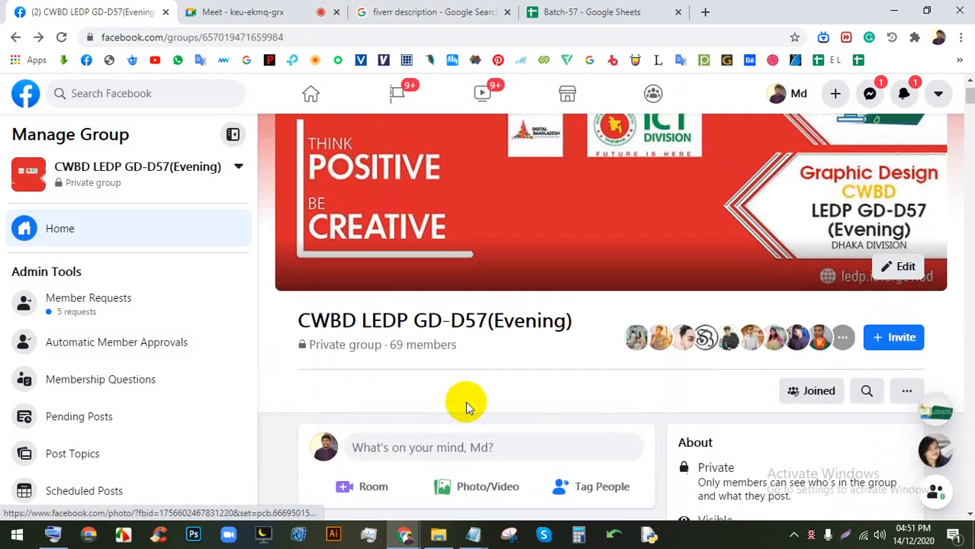
scroll(502, 344, down, 3)
click(278, 8)
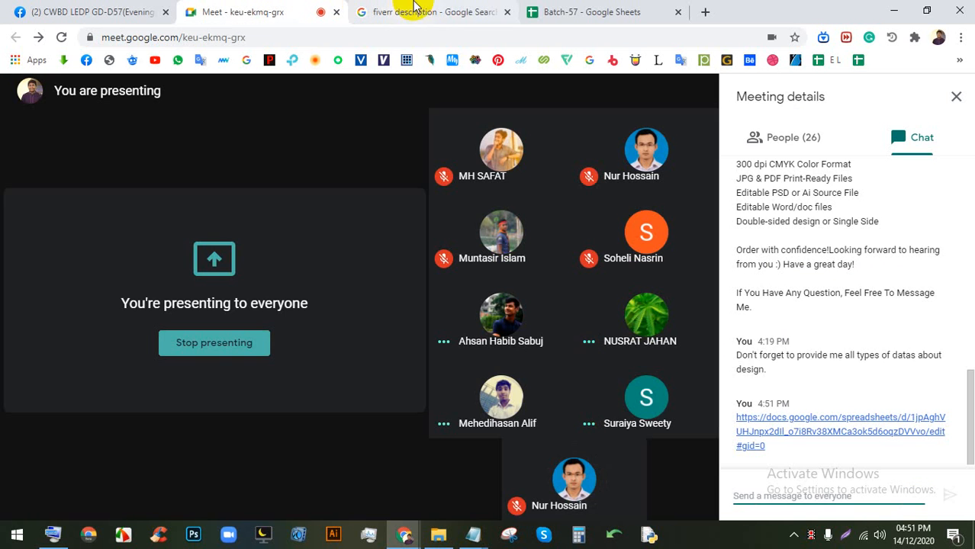
Close the spare New Tab and Batch-57 tabs, then the Meet chat panel.
click(709, 8)
click(634, 9)
click(641, 11)
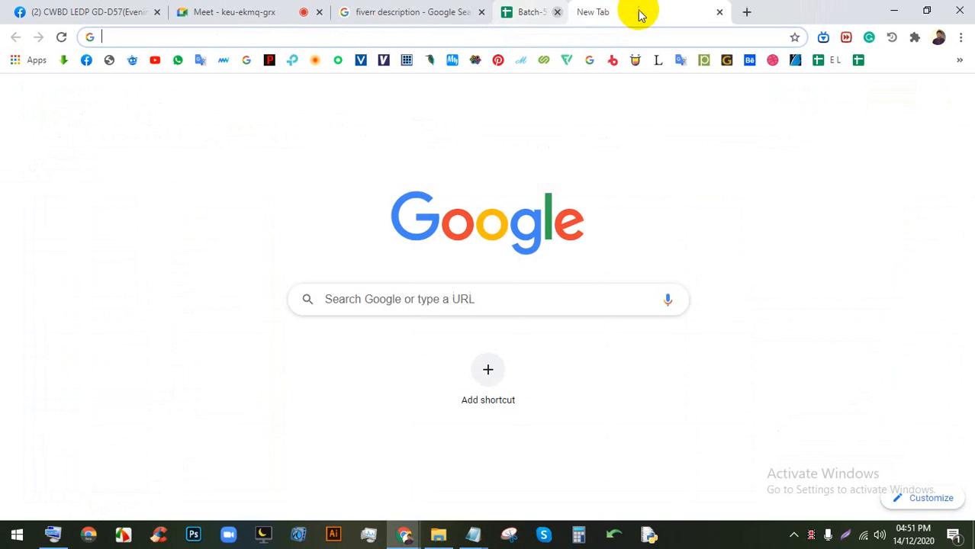
click(642, 12)
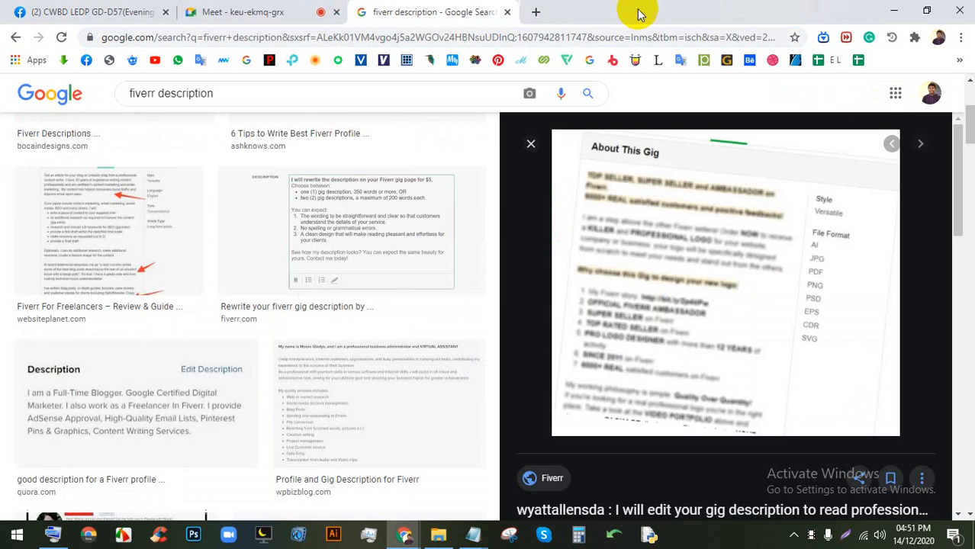
click(244, 9)
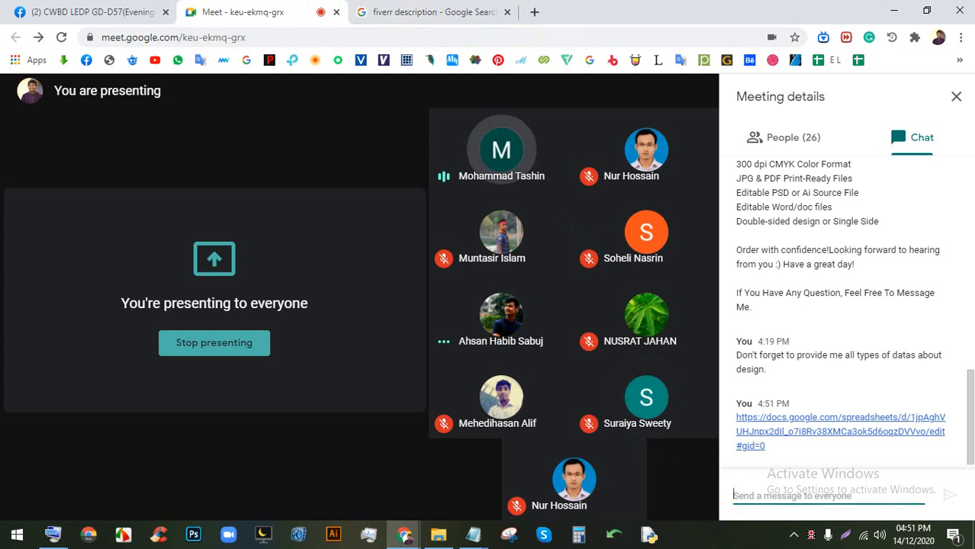
click(948, 103)
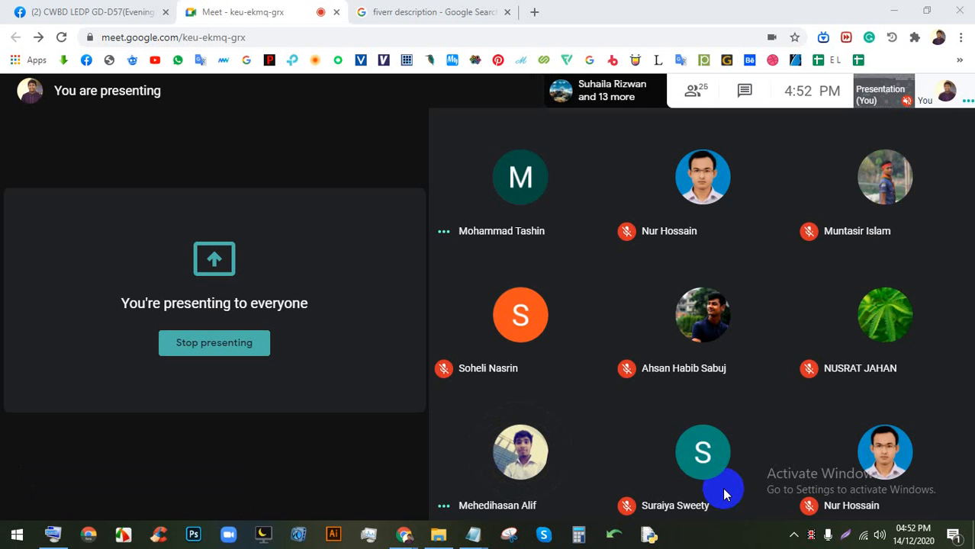
click(239, 340)
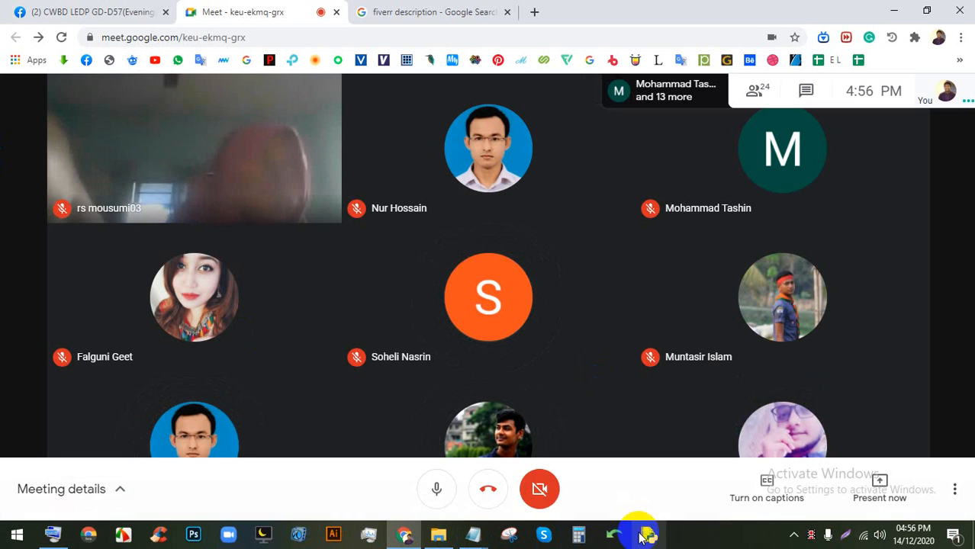
click(724, 537)
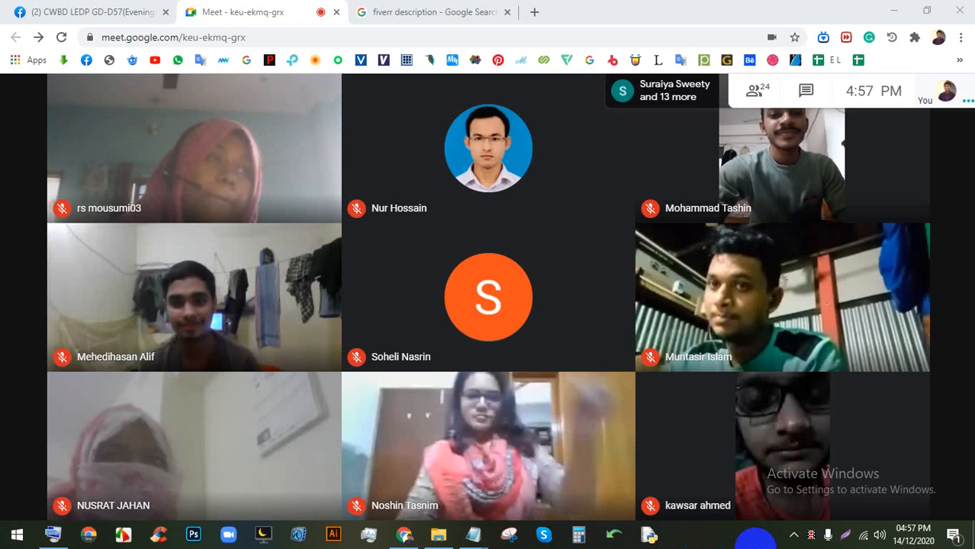
Capture the full Meet screen with Lightshot and save it as Screenshot_203.png in Downloads.
key(Print)
drag(0, 1, 974, 548)
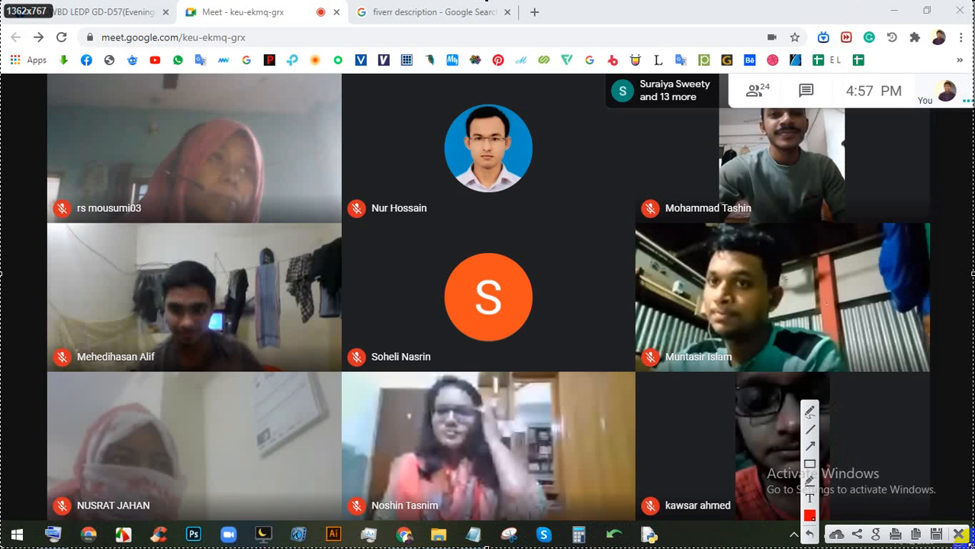
click(935, 534)
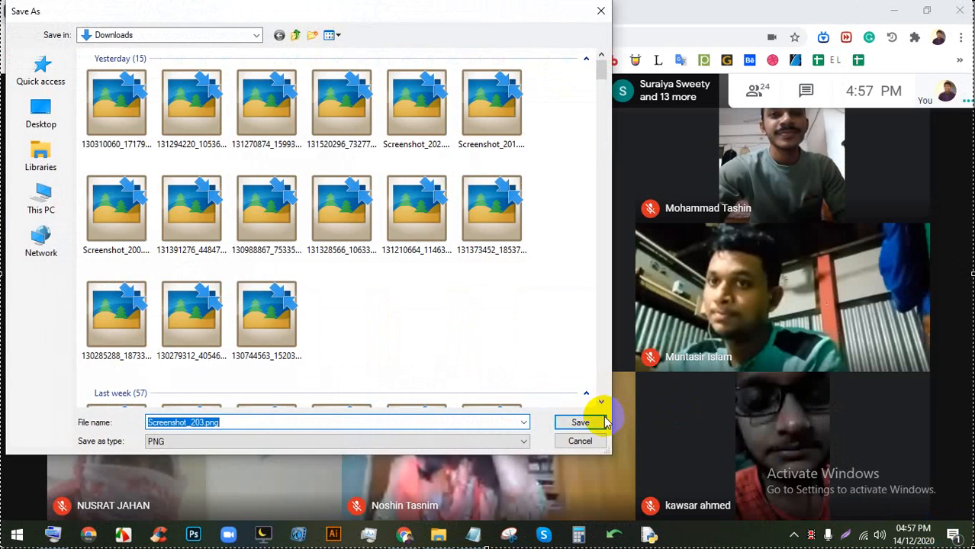
click(602, 420)
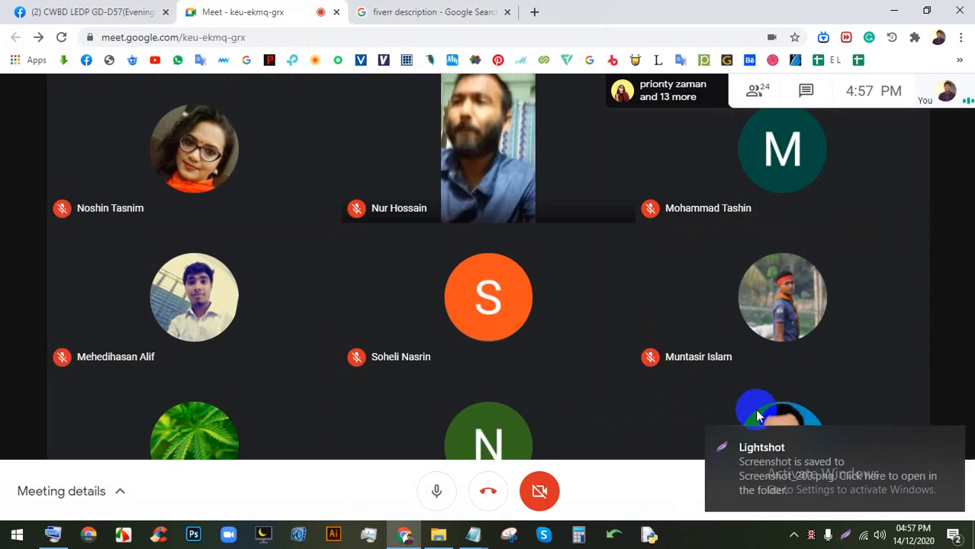
click(950, 437)
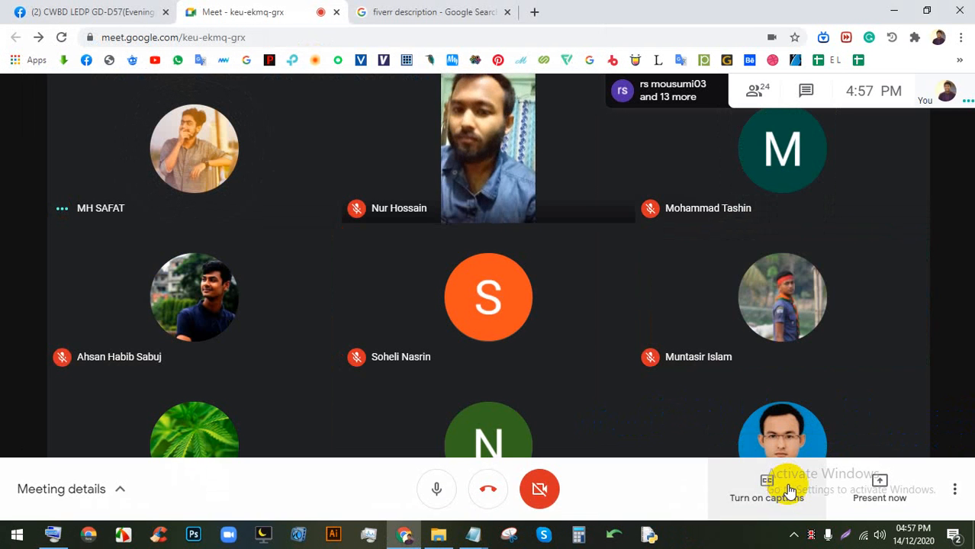